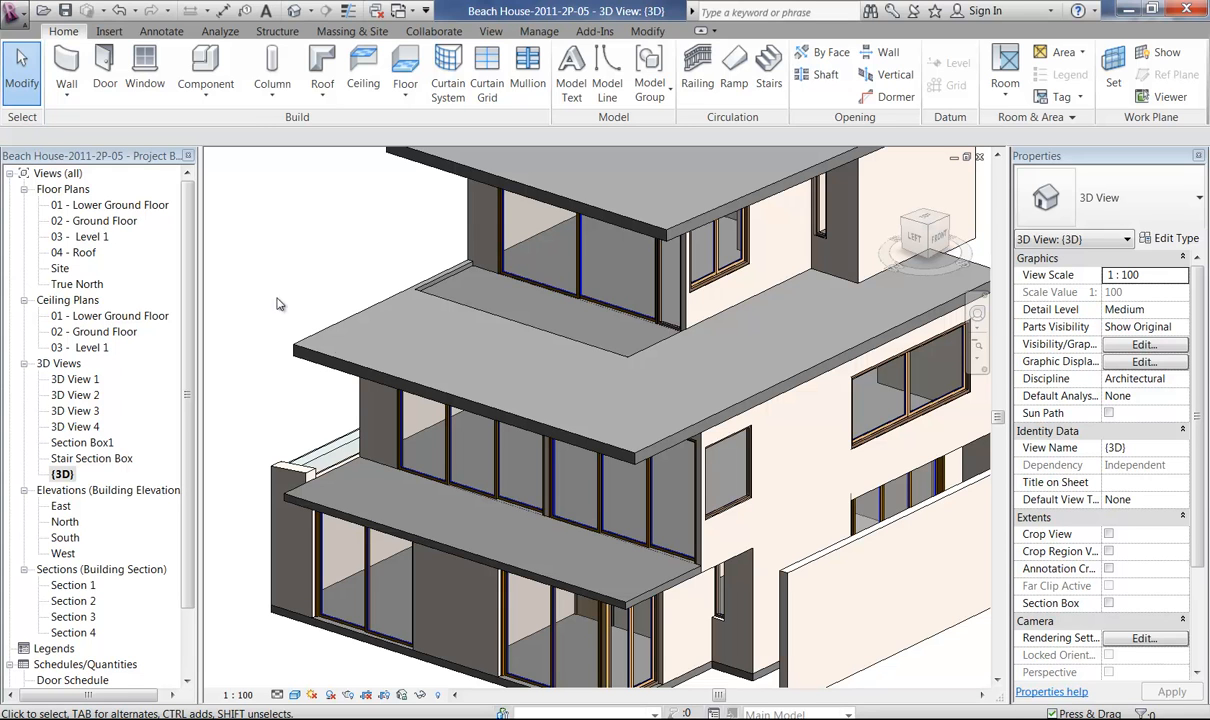
Open the 02 - Ground Floor plan at the area around the central stair.
middle_click_drag(257, 413, 265, 452)
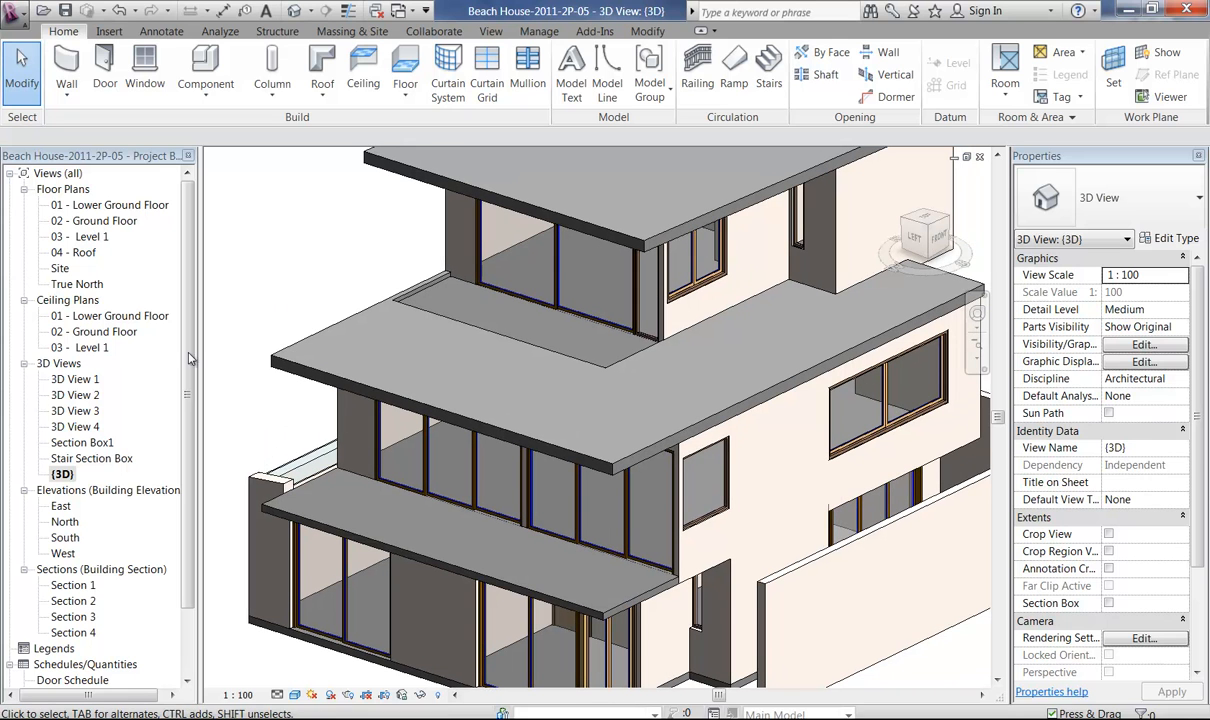
double_click(97, 221)
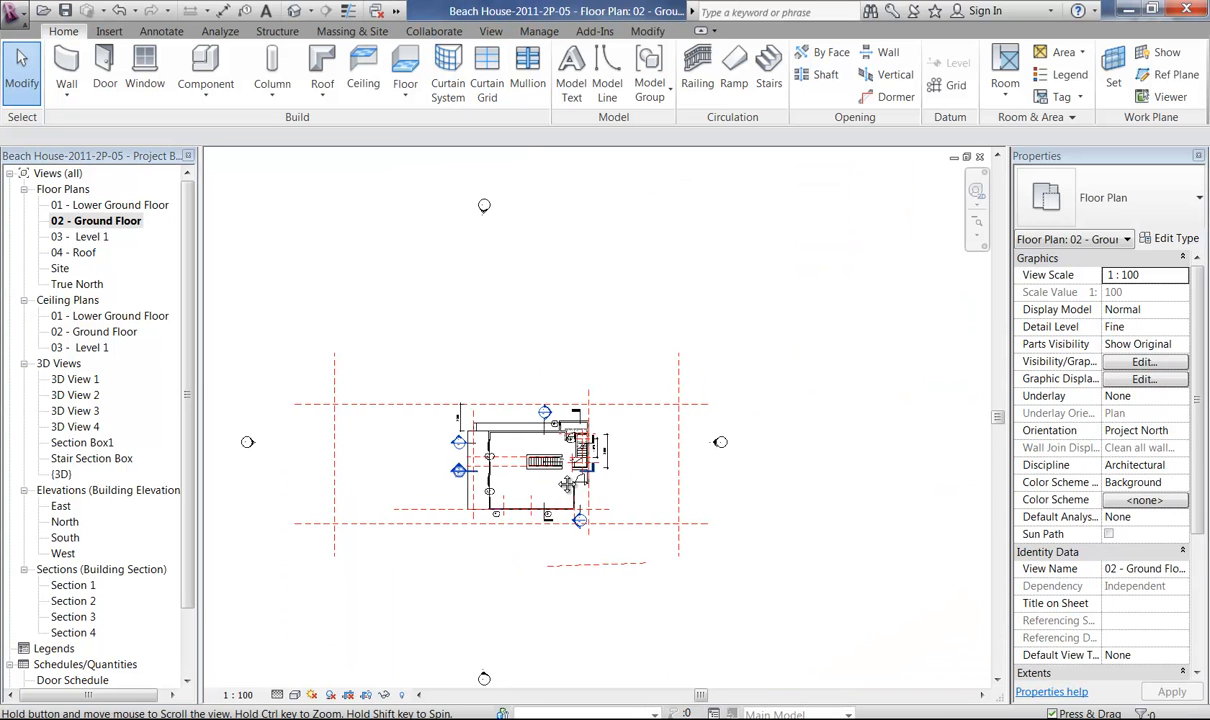
middle_click_drag(561, 484, 521, 716, "ctrl")
key("alt")
middle_click_drag(435, 458, 567, 690)
middle_click_drag(467, 481, 491, 437)
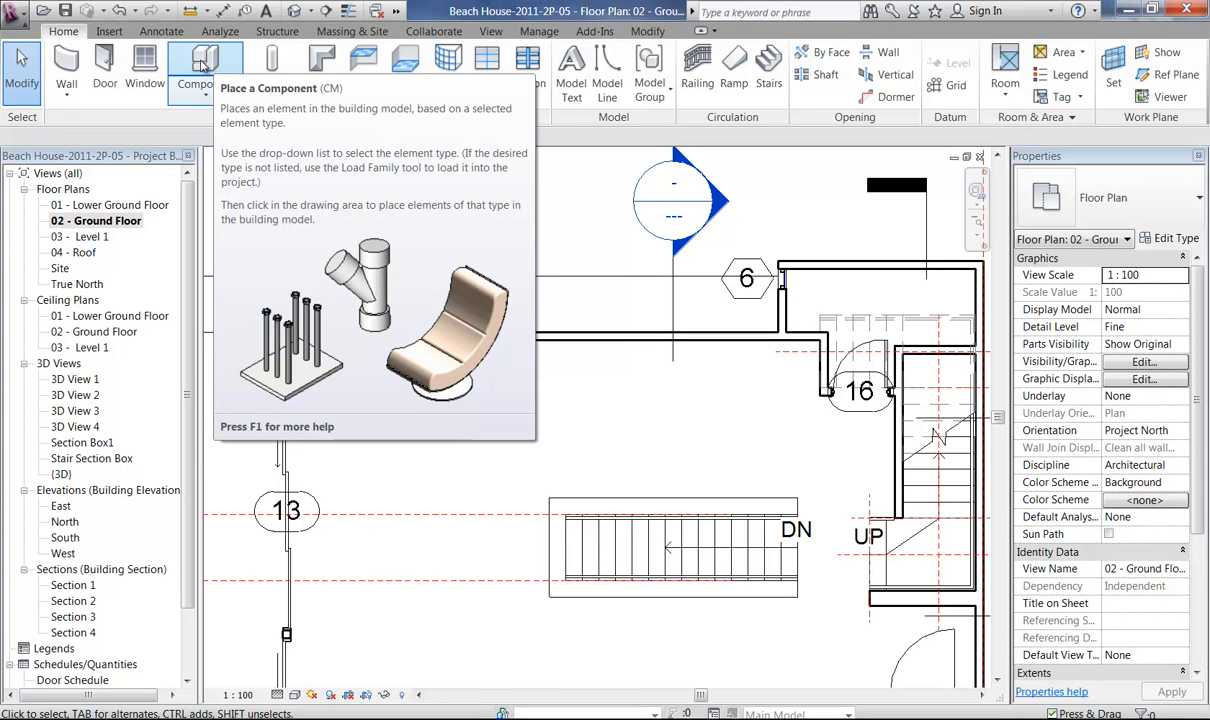
Start placing a component without loading a lighting fixture tag, and open the family loader.
left_click(203, 64)
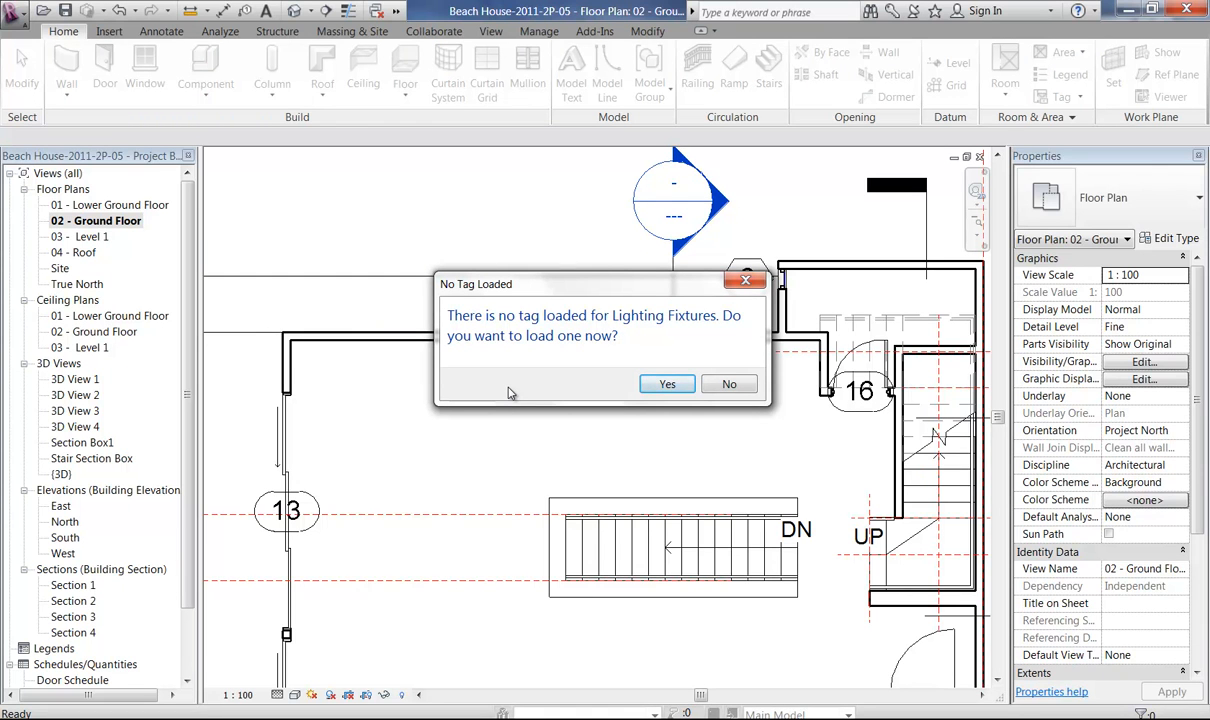
left_click(729, 384)
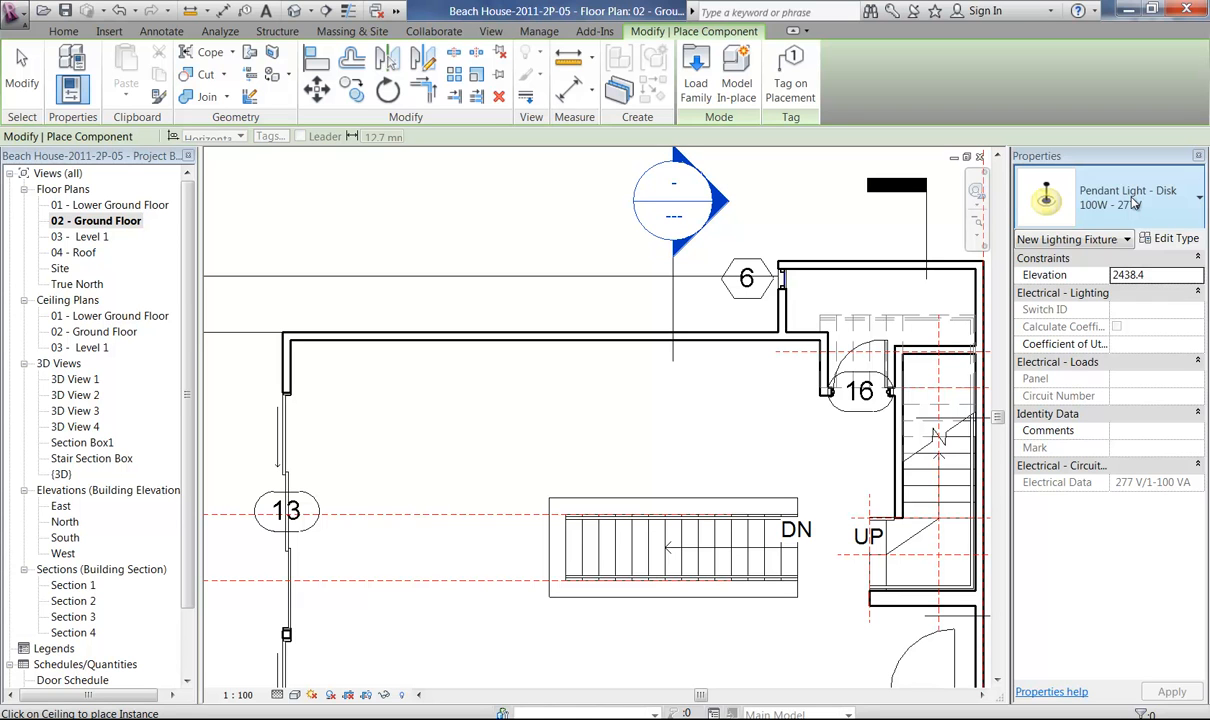
left_click(697, 99)
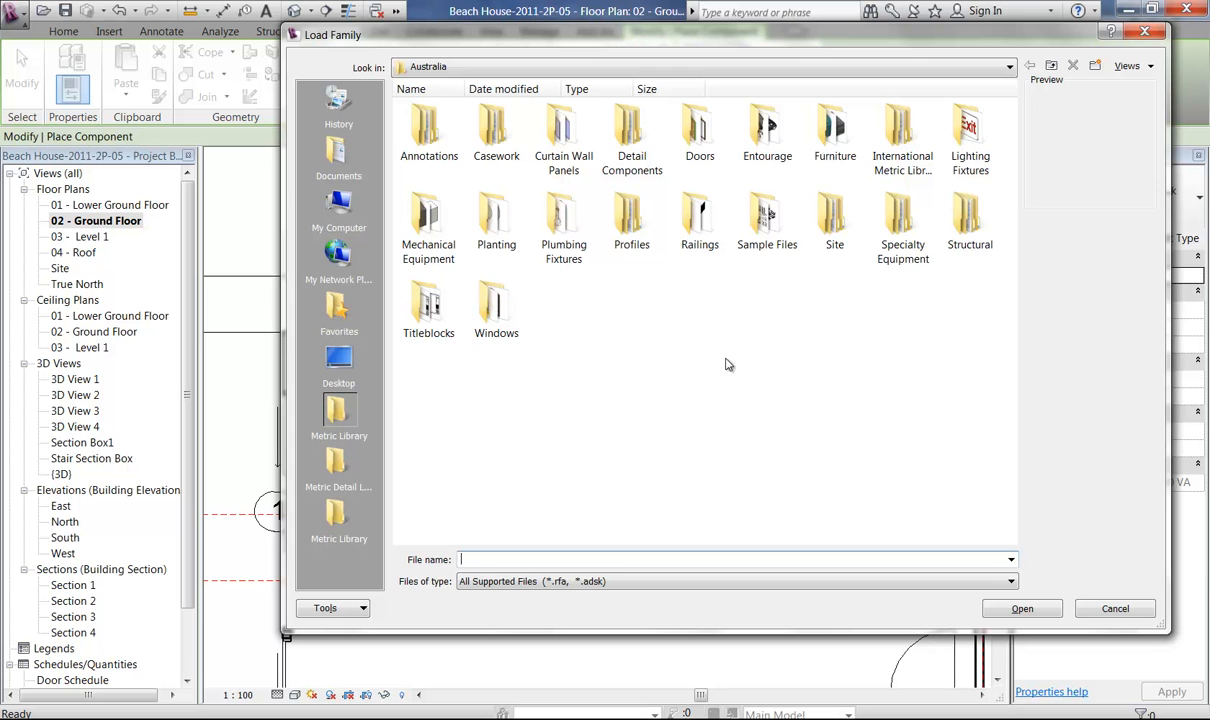
Browse the second Metric Library shortcut to the Domestic Kitchen folder within Casework.
left_click(330, 508)
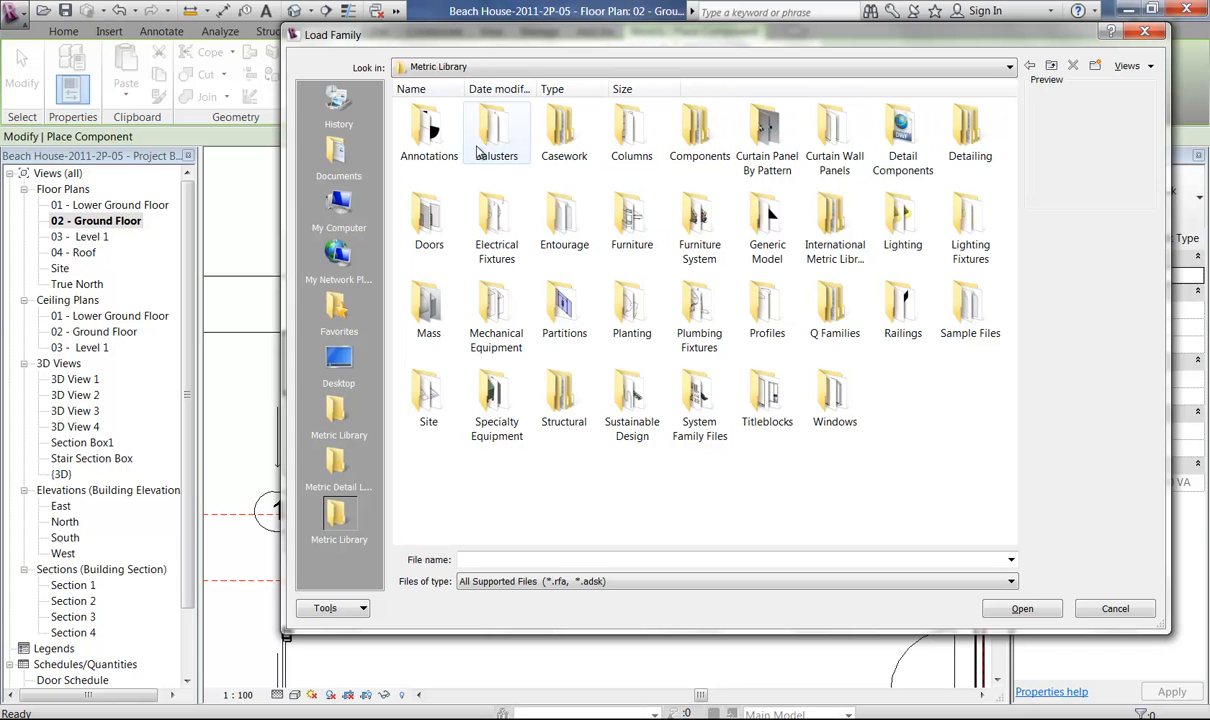
double_click(560, 145)
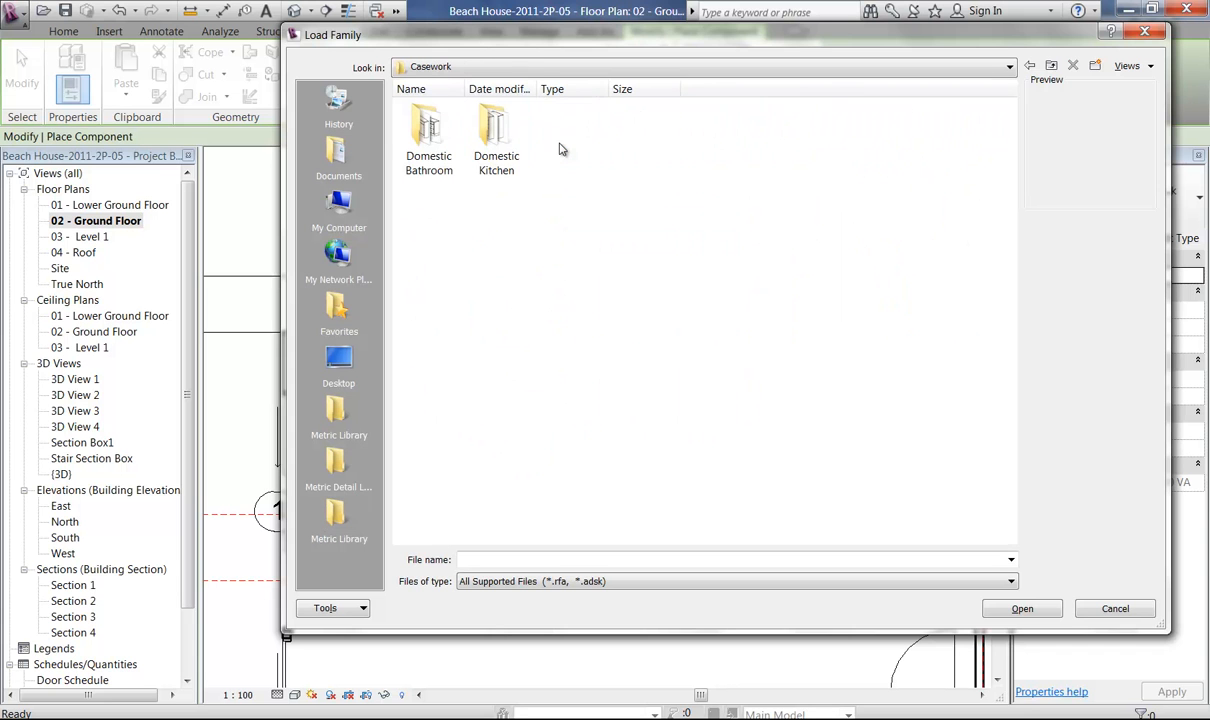
double_click(494, 145)
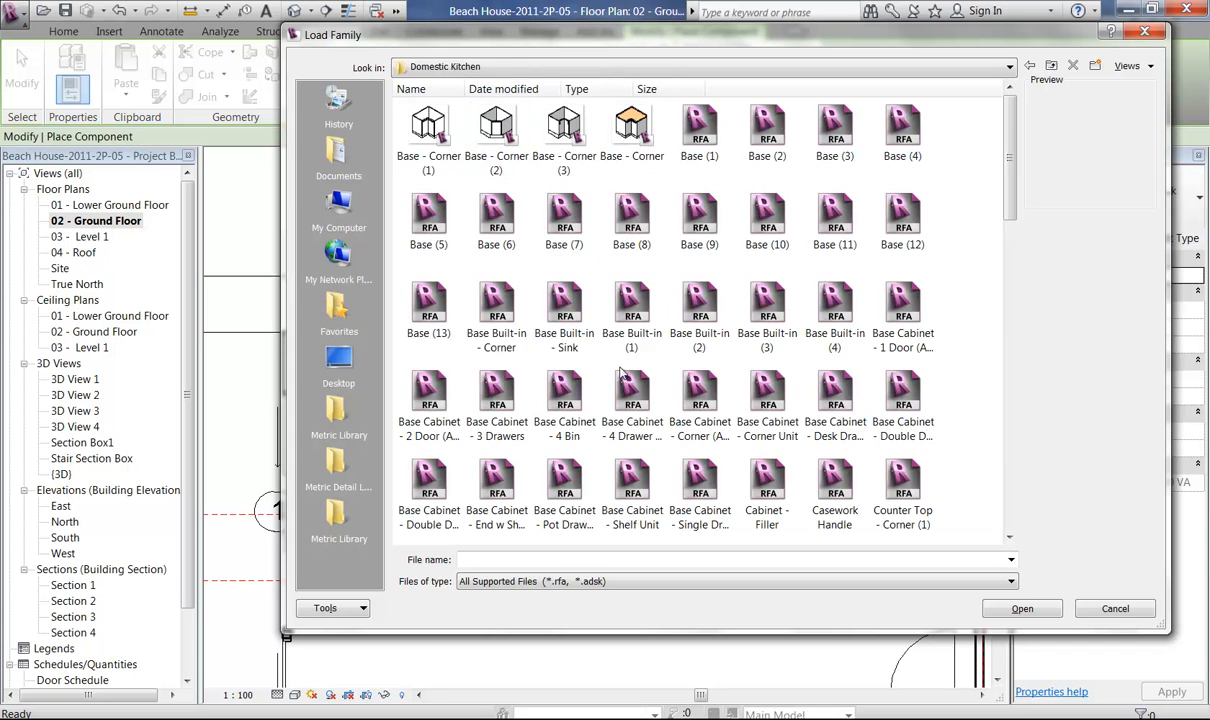
left_click_drag(1013, 162, 1040, 188)
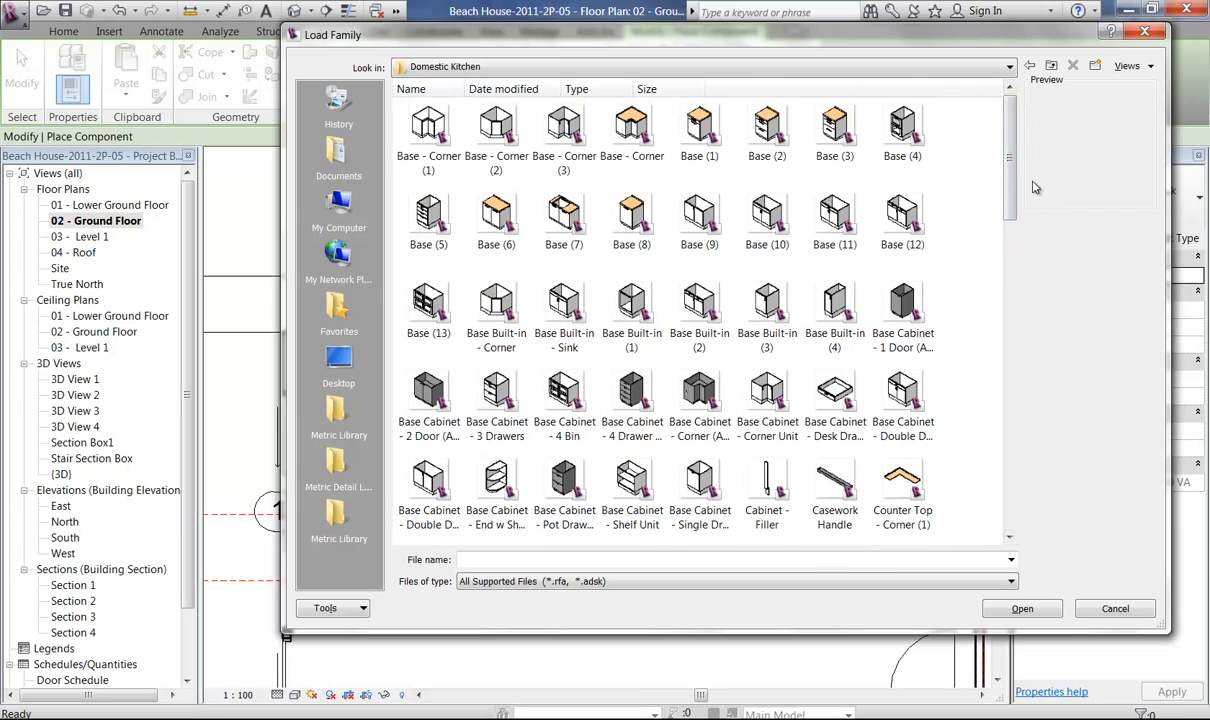
left_click(1031, 66)
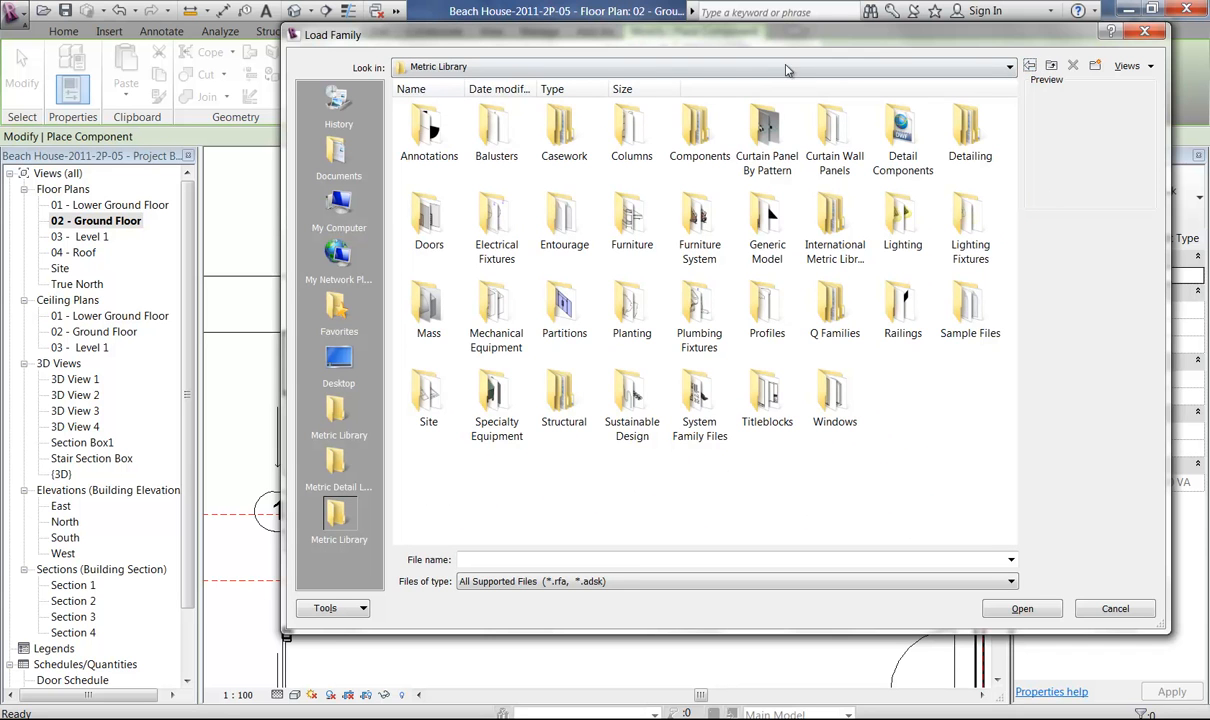
double_click(562, 135)
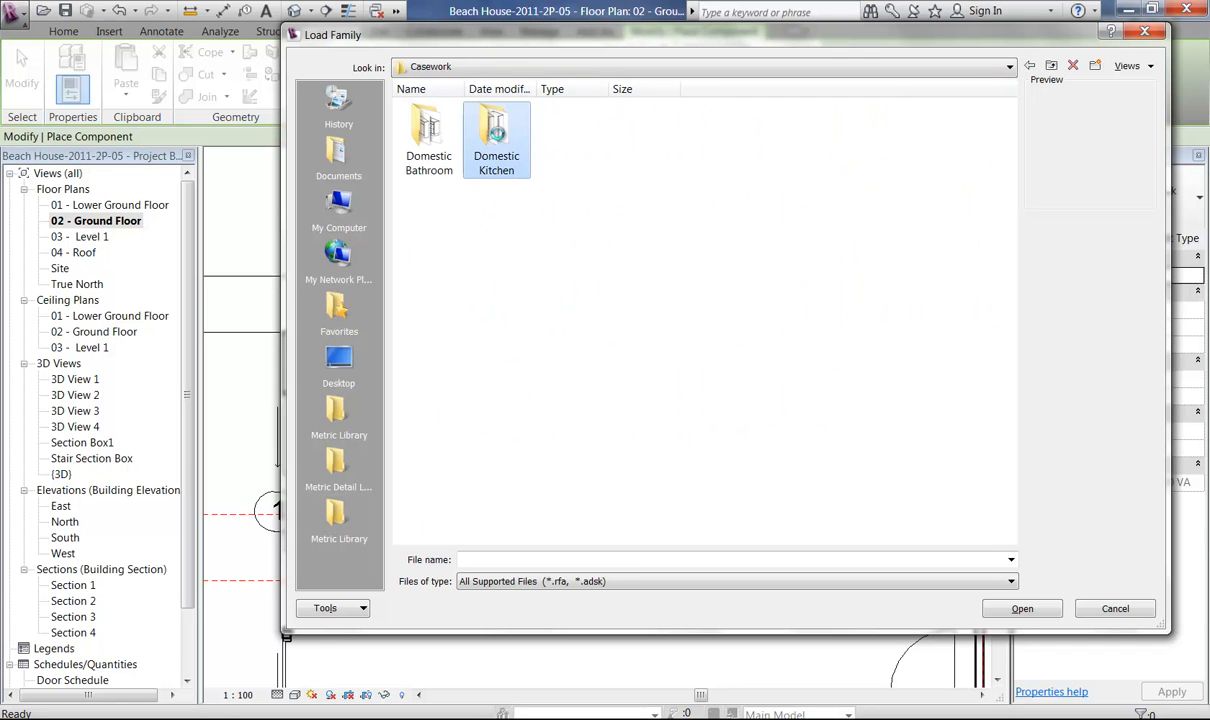
double_click(496, 128)
left_click(1030, 66)
left_click(1030, 66)
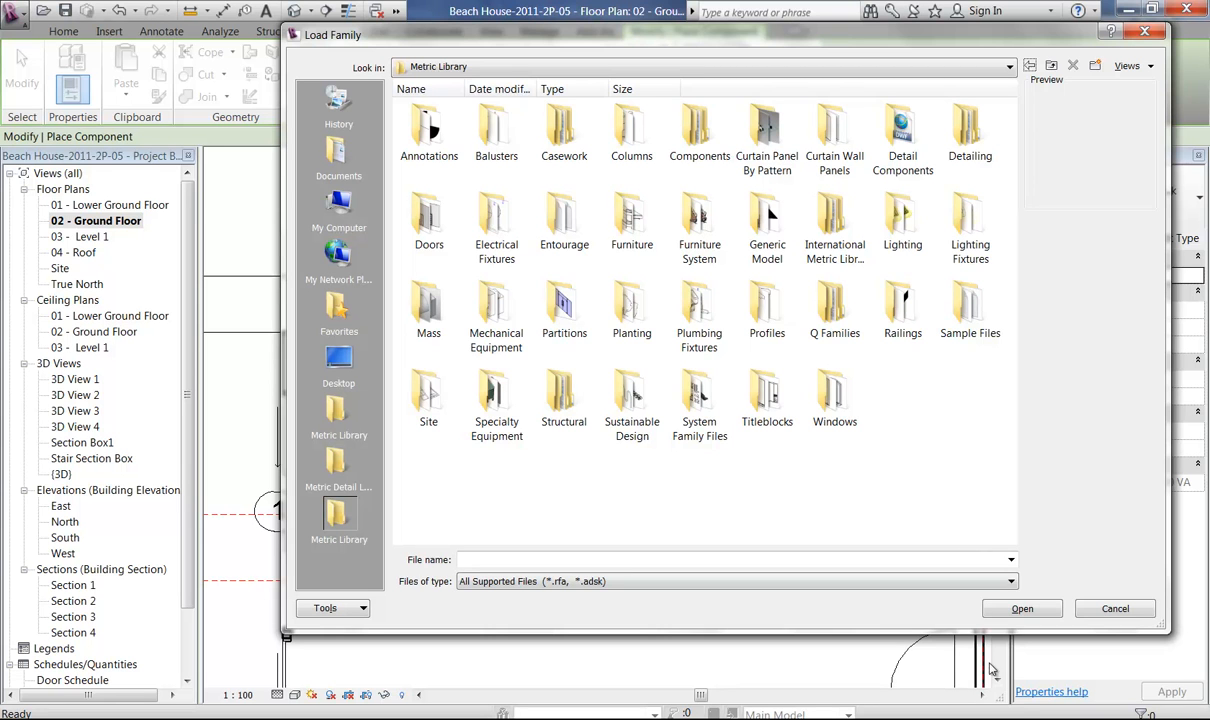
left_click(985, 718)
left_click(1137, 665)
double_click(556, 137)
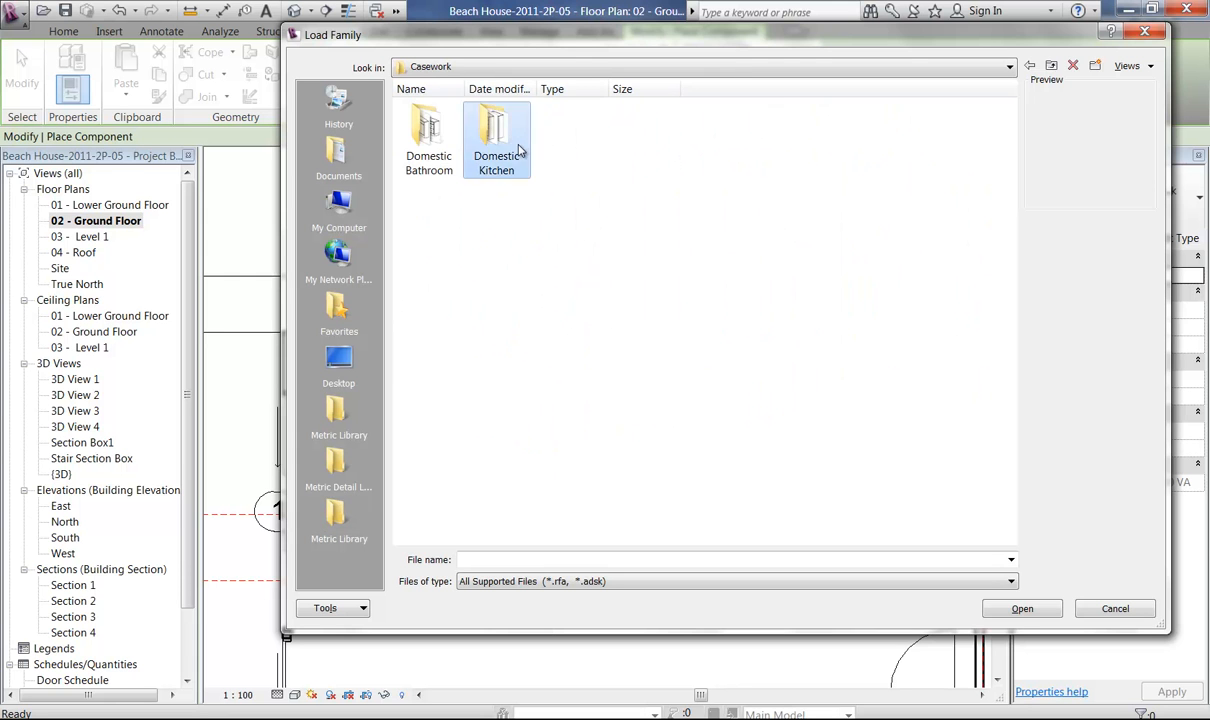
double_click(494, 128)
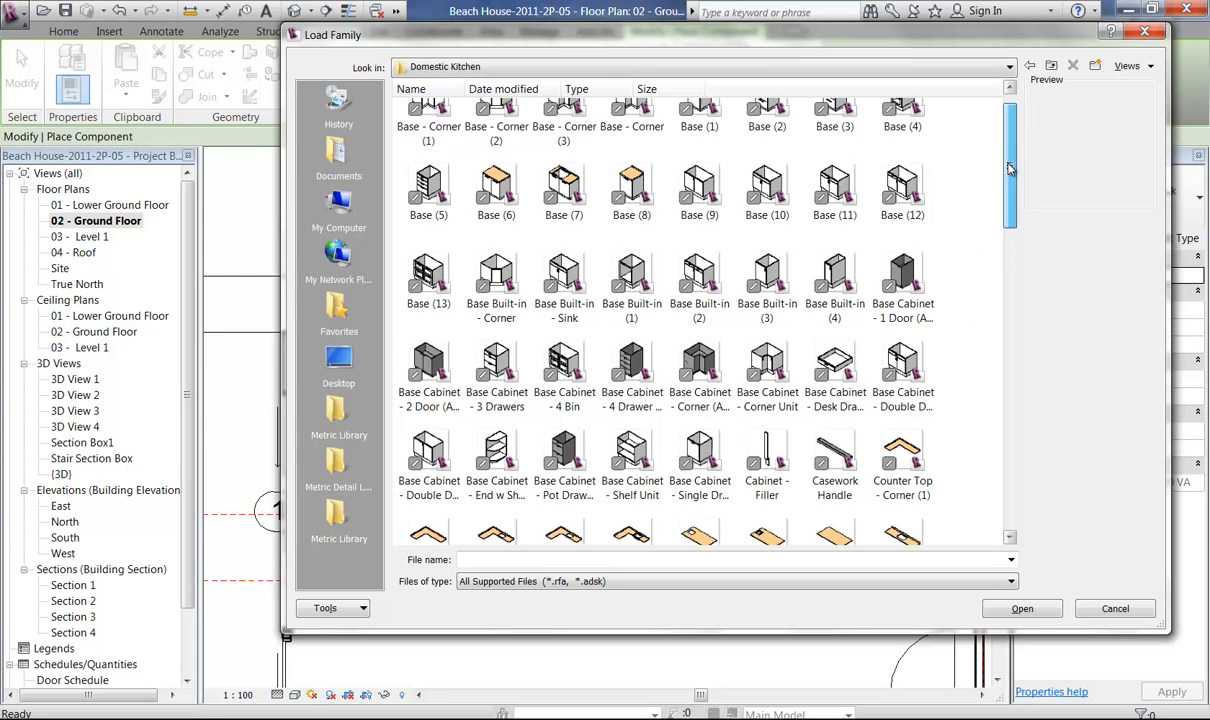
Preview kitchen base cabinet families, comparing M_Base door units, Base Cabinet - 2 Door (AUS), Base (9) and Base (12).
left_click_drag(1012, 143, 1015, 300)
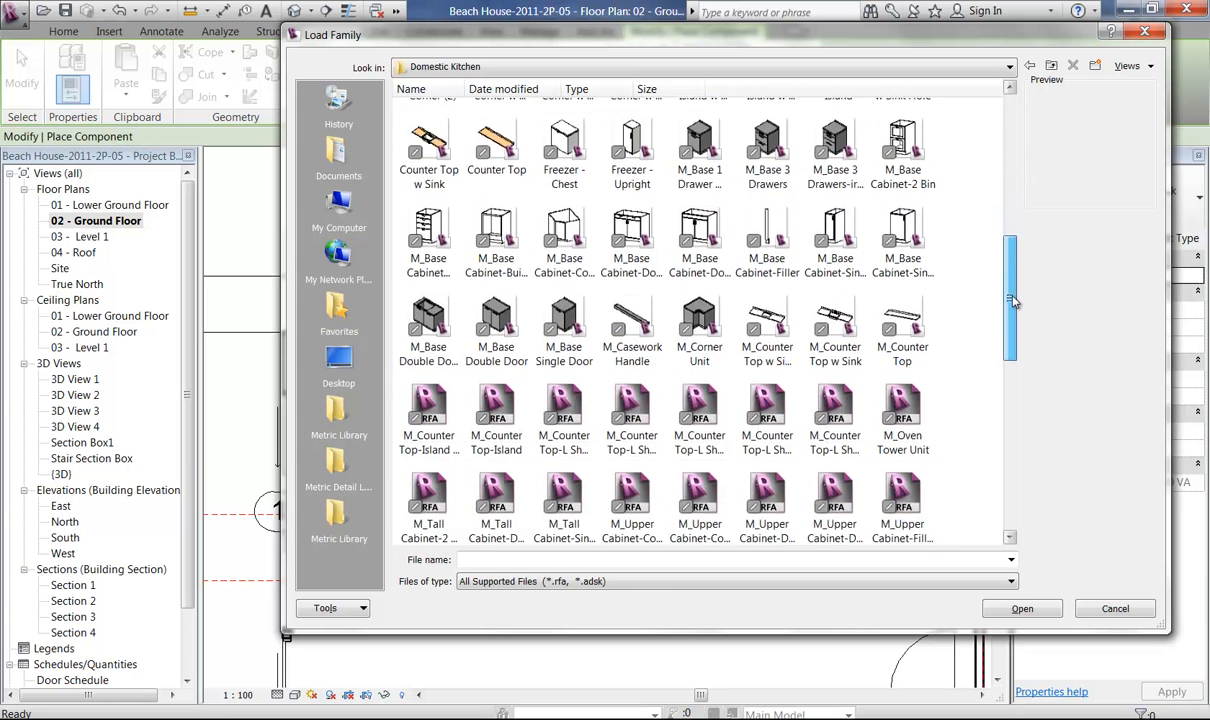
left_click(429, 313)
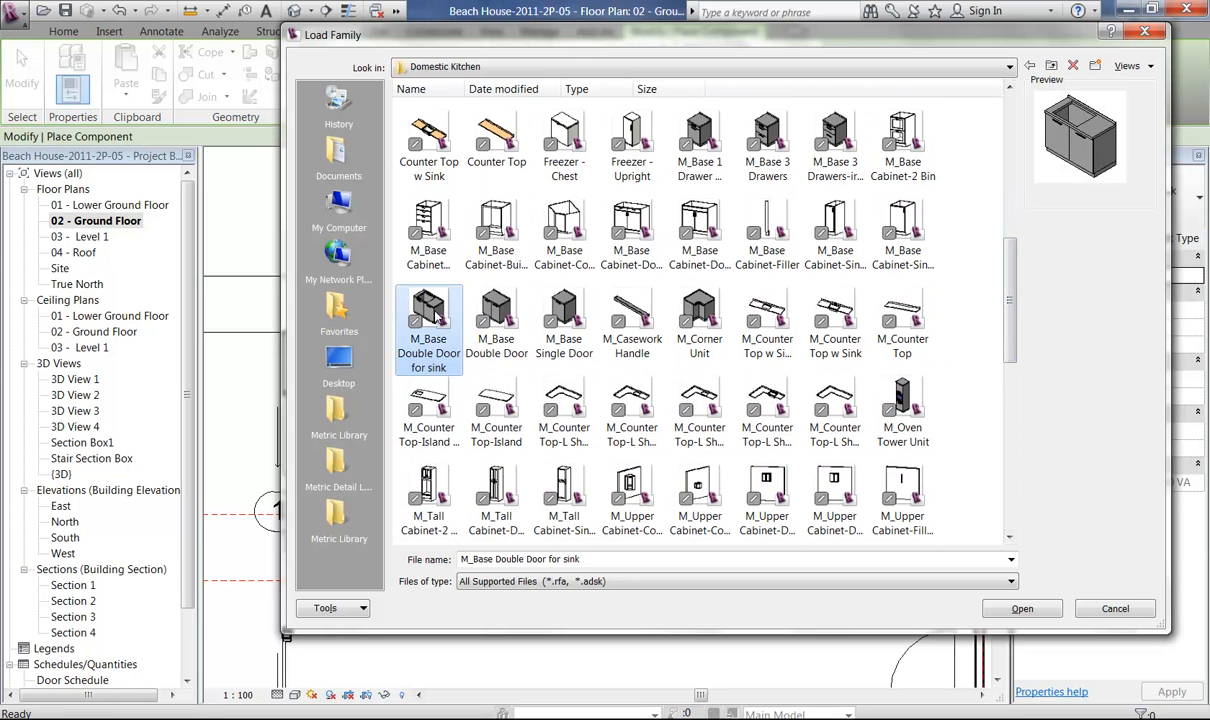
left_click(496, 313)
left_click(565, 313)
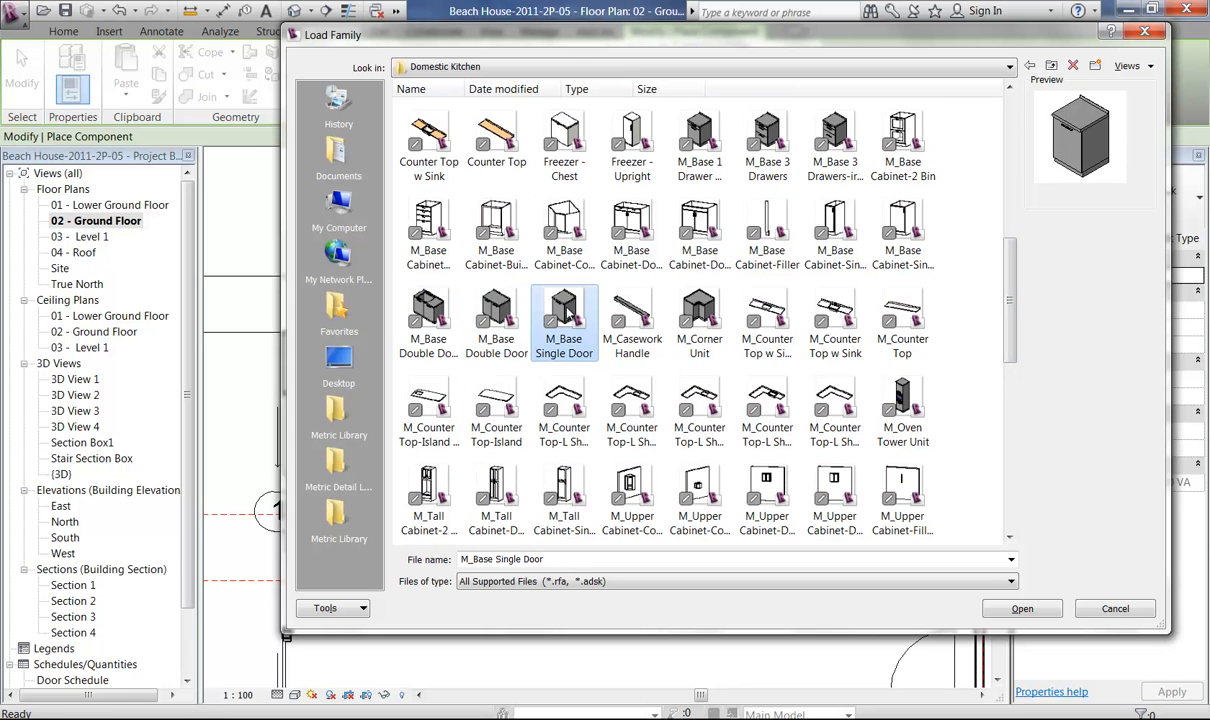
left_click_drag(1010, 324, 997, 188)
left_click(428, 362)
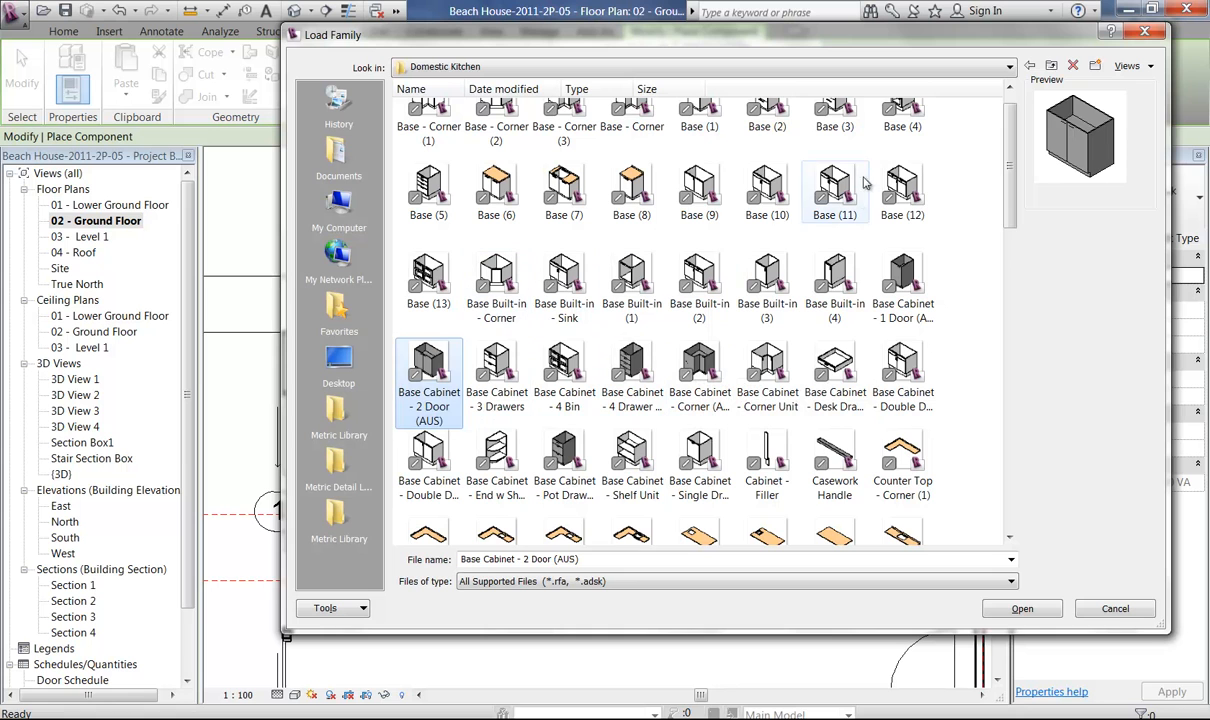
left_click(898, 188)
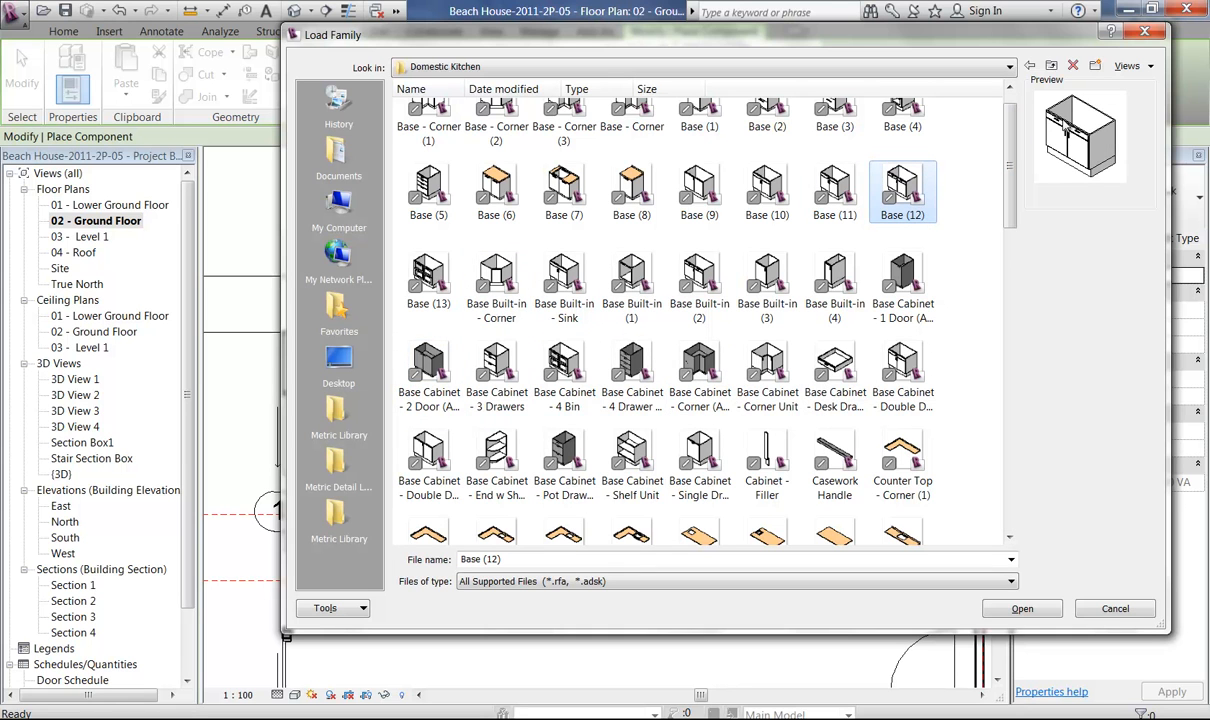
left_click(436, 372)
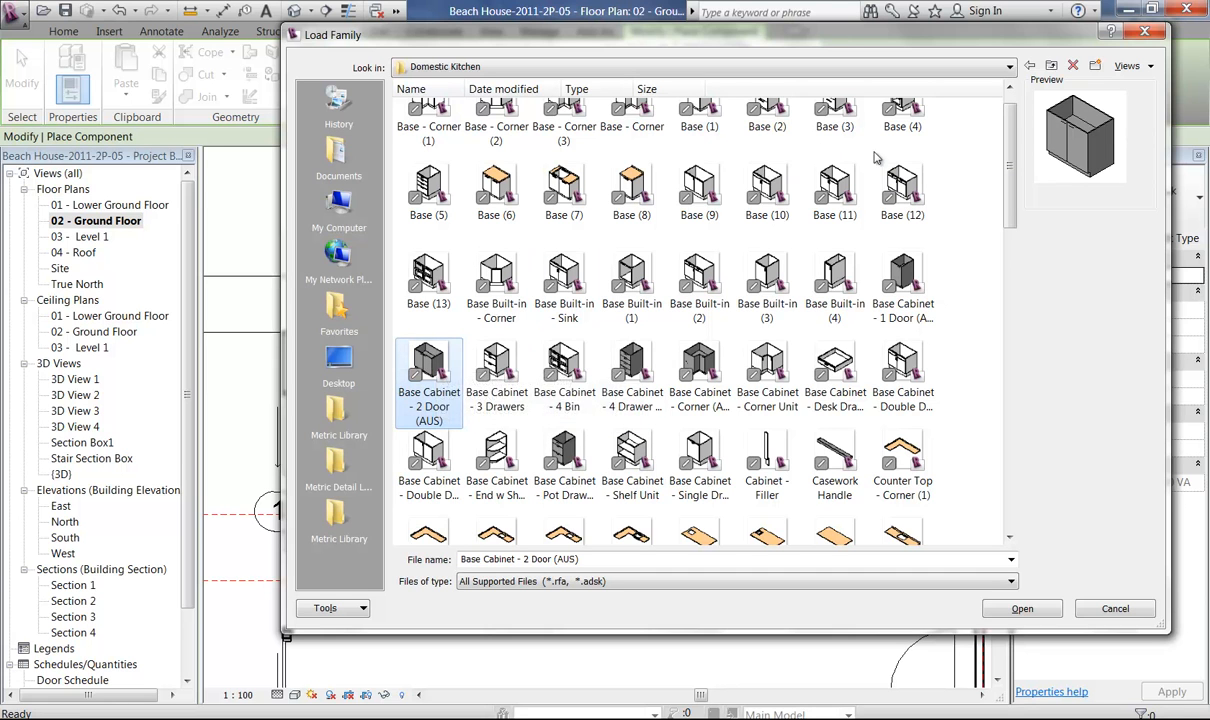
left_click(890, 190)
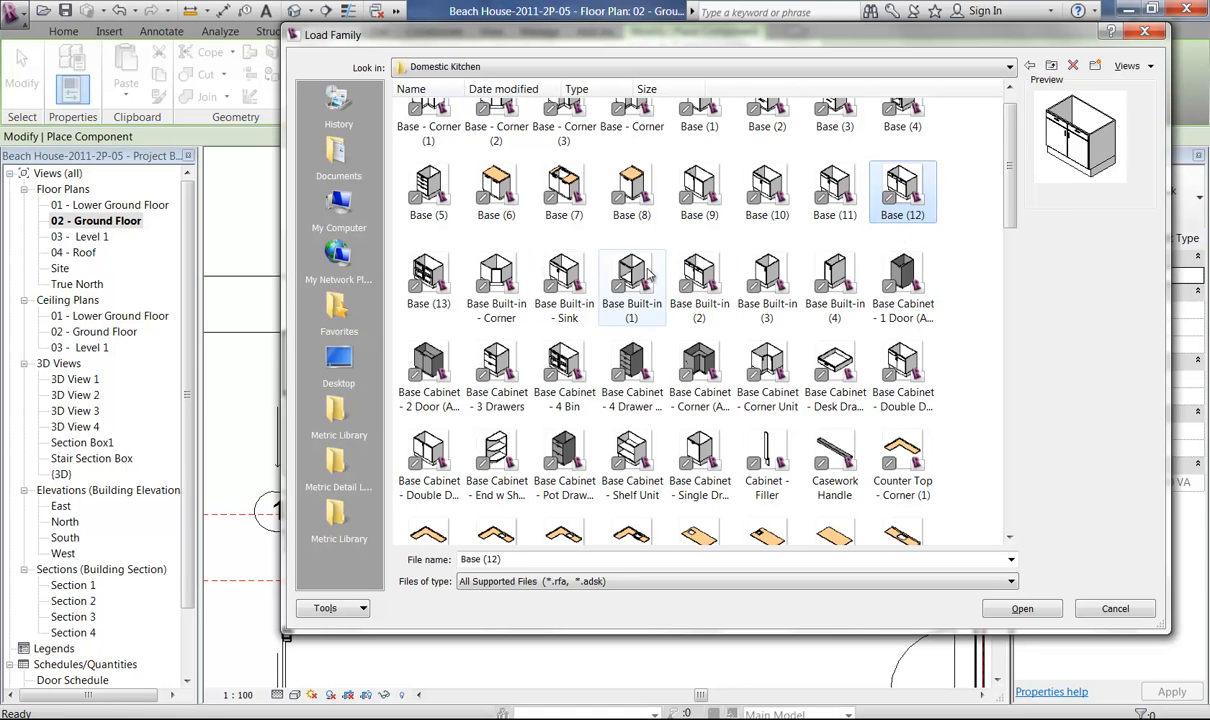
left_click(700, 193)
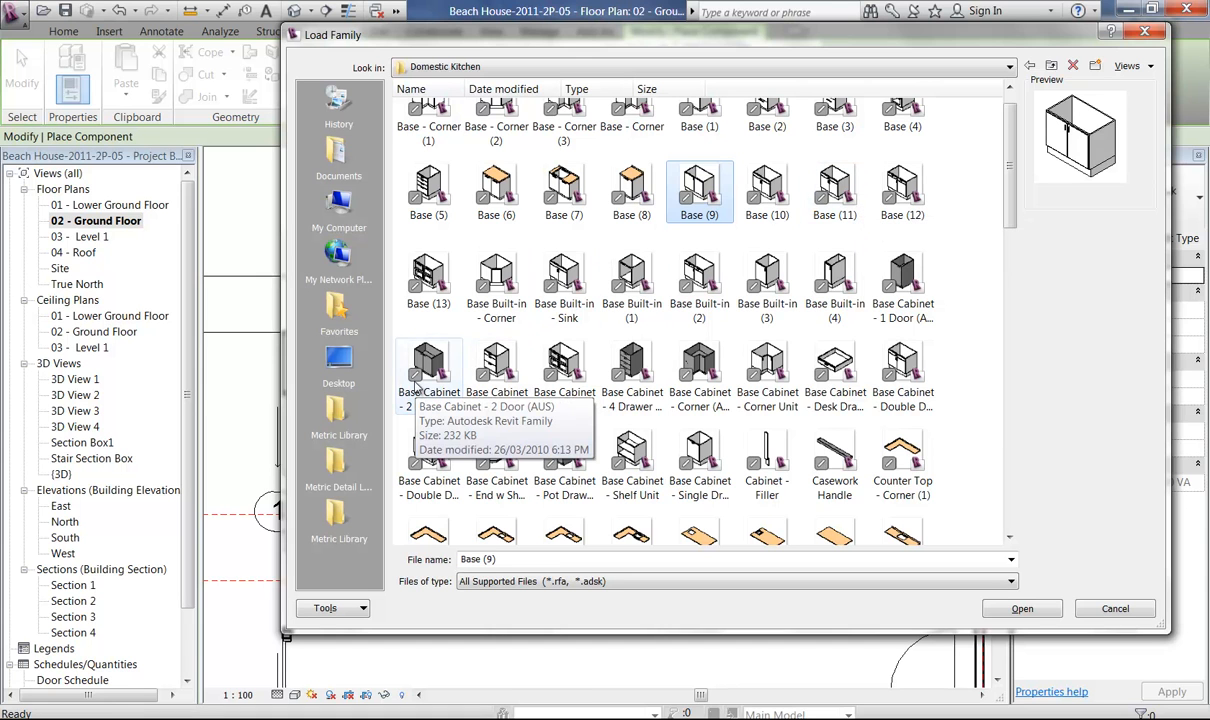
left_click(902, 190)
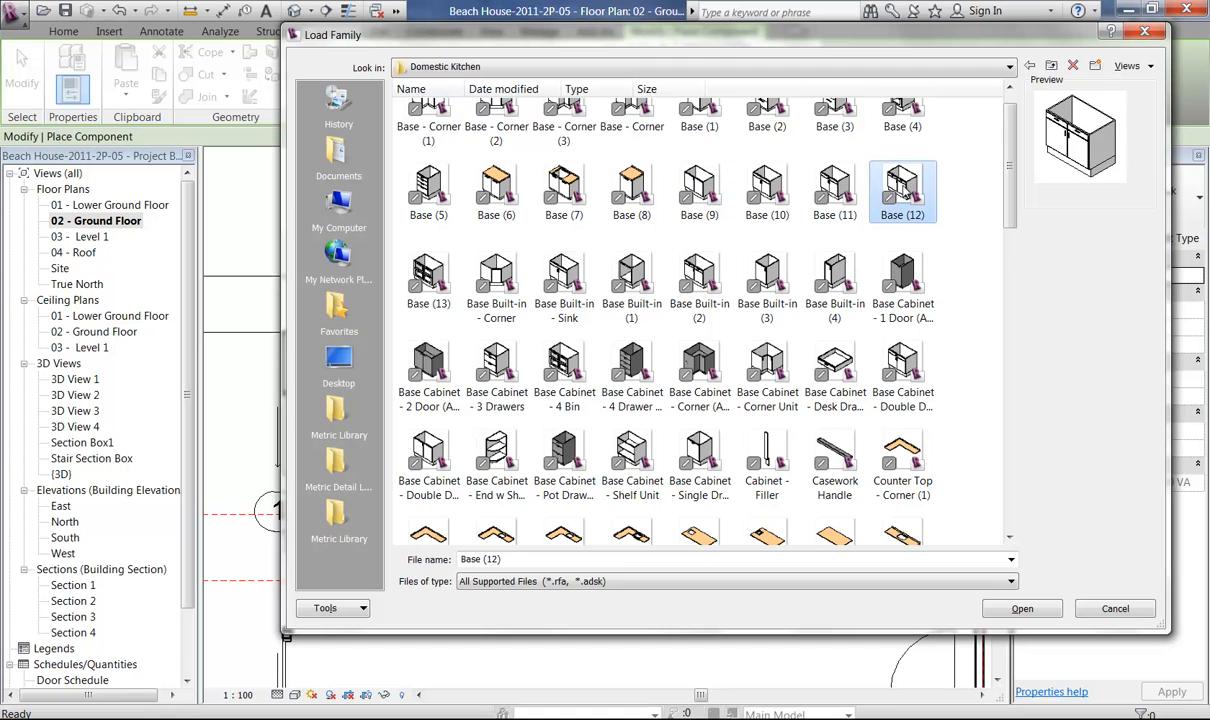
Load the Base (9) family and place its 1000mm cabinet against the inner face of the long wall facing the central stair.
left_click(705, 195)
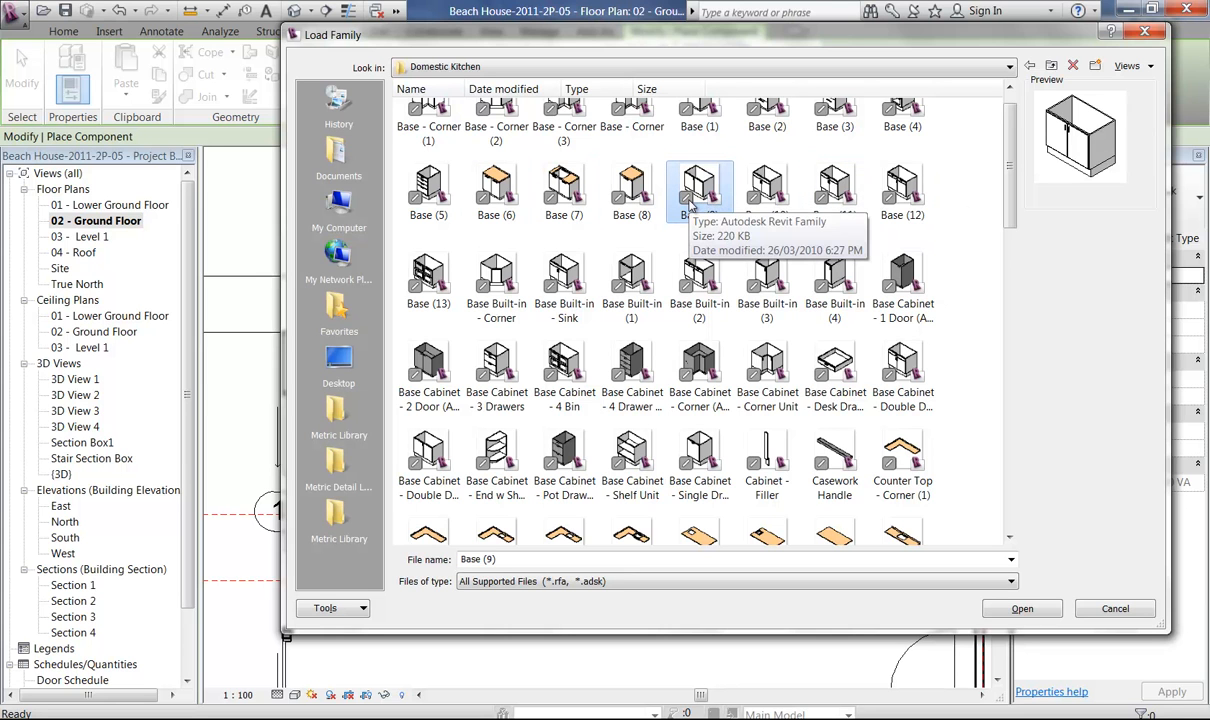
left_click(1029, 612)
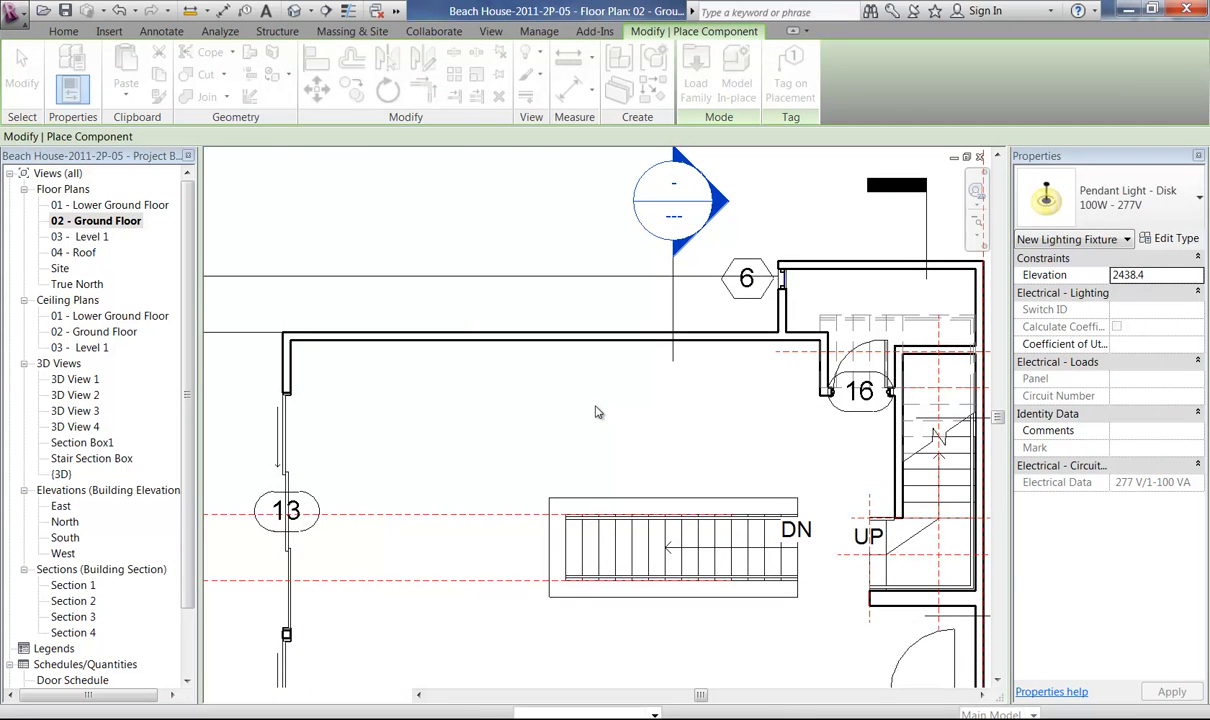
middle_click_drag(590, 362, 524, 470)
key("alt")
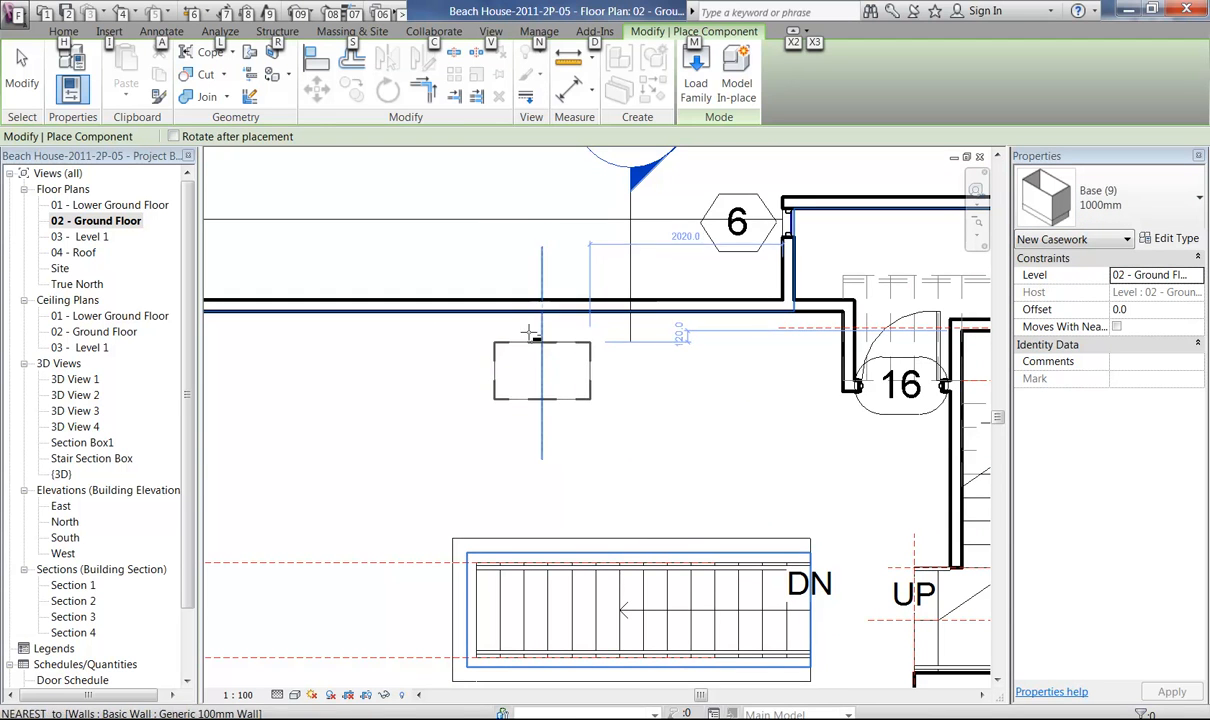
left_click(479, 316)
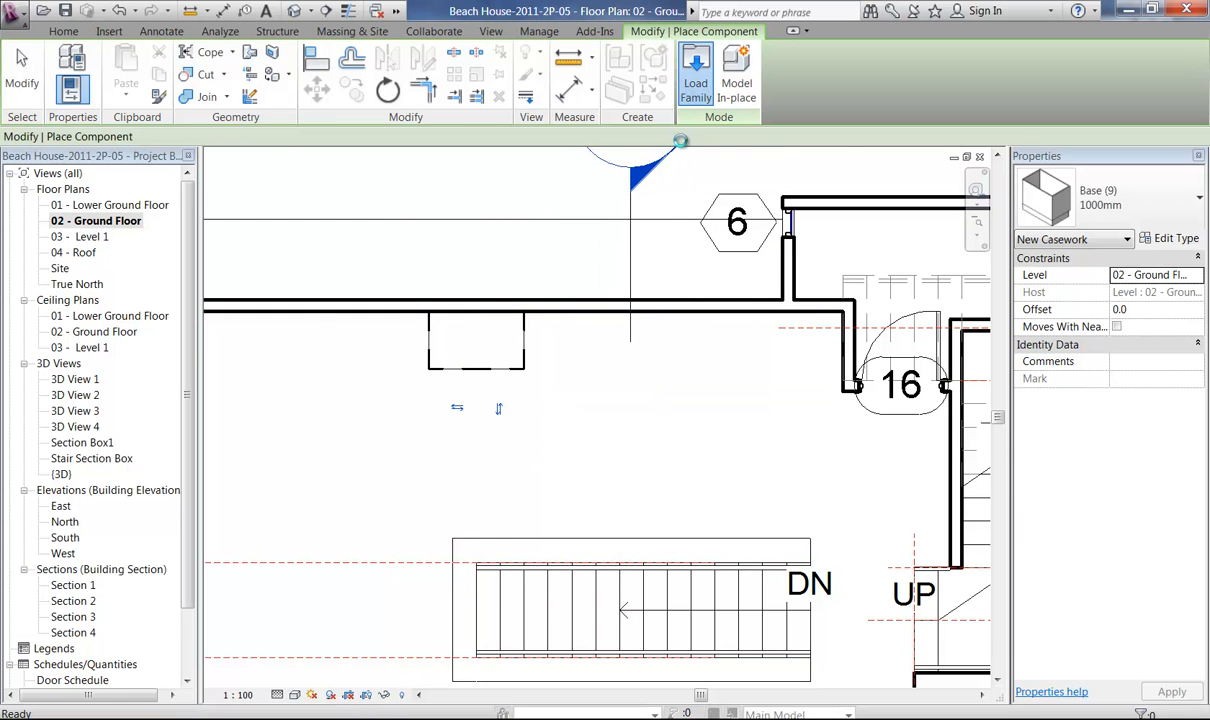
Load the Base (12) family from the Metric Library's Casework Domestic Kitchen folder for placement.
left_click(695, 80)
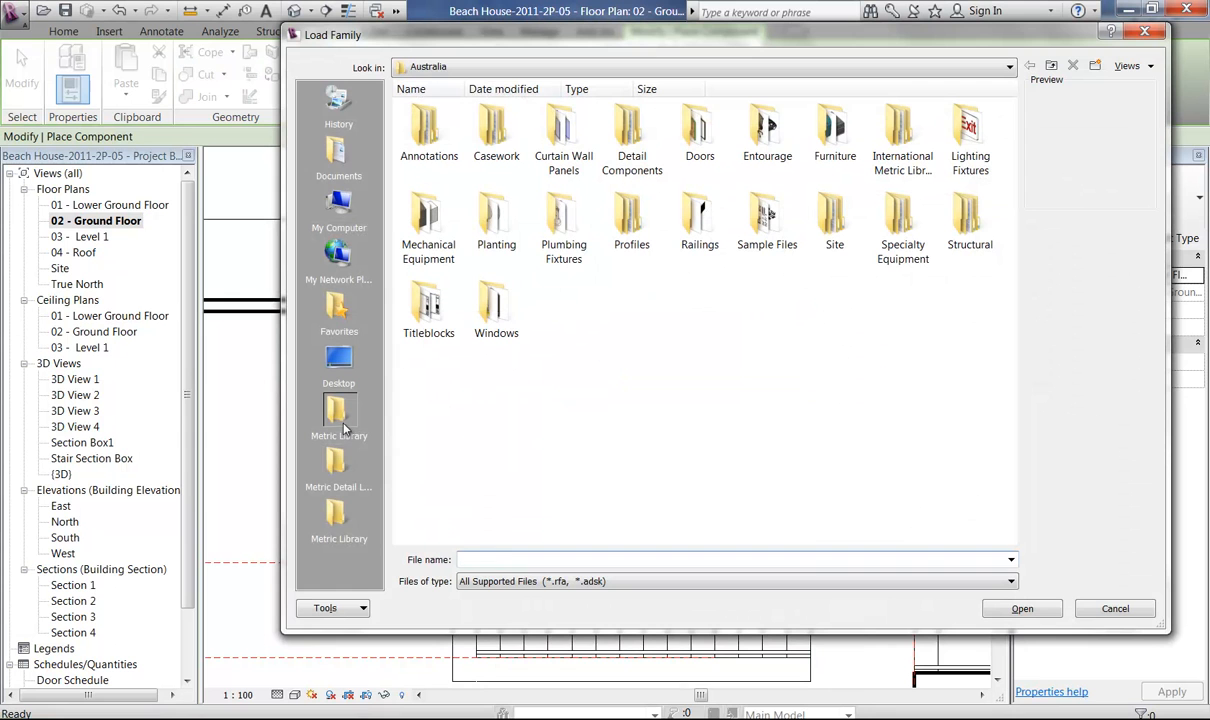
left_click(336, 526)
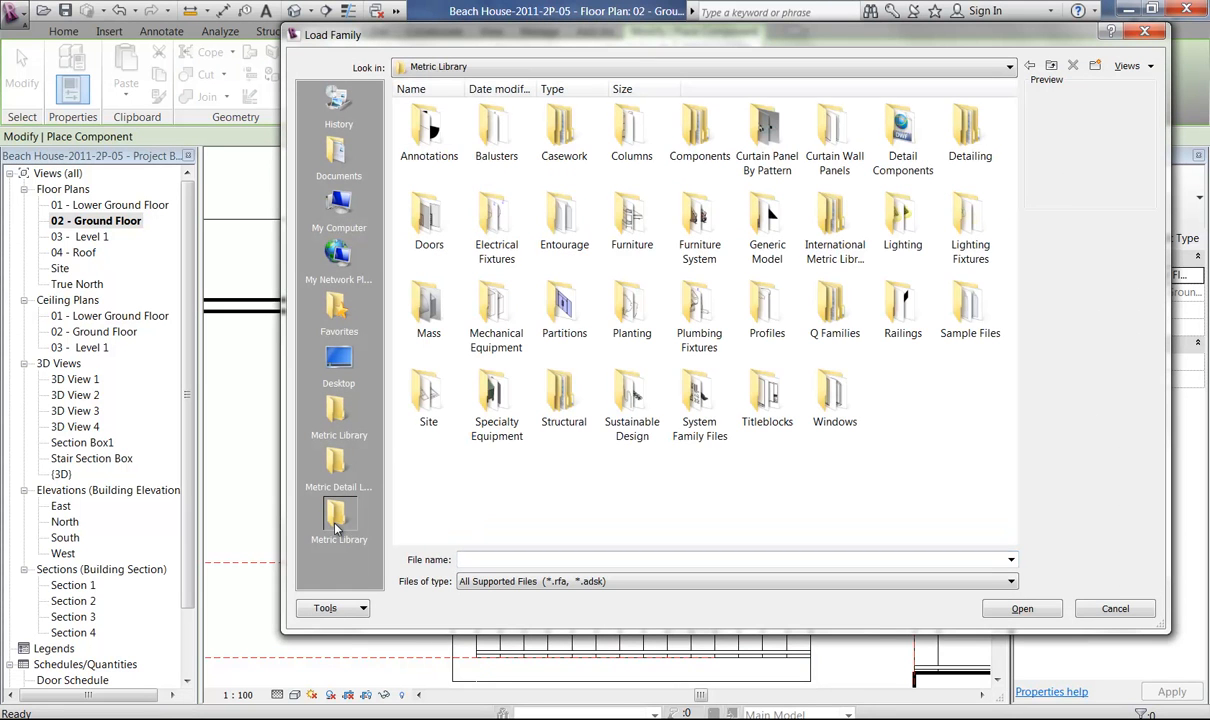
double_click(563, 140)
double_click(484, 145)
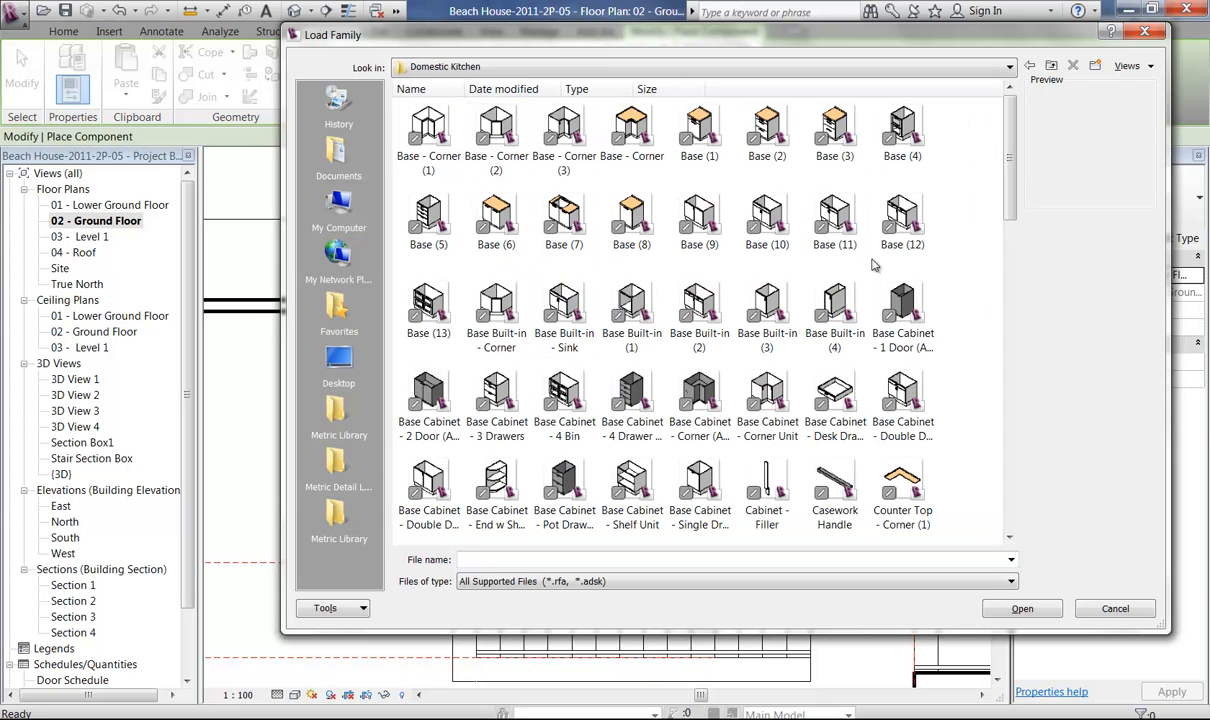
left_click(903, 222)
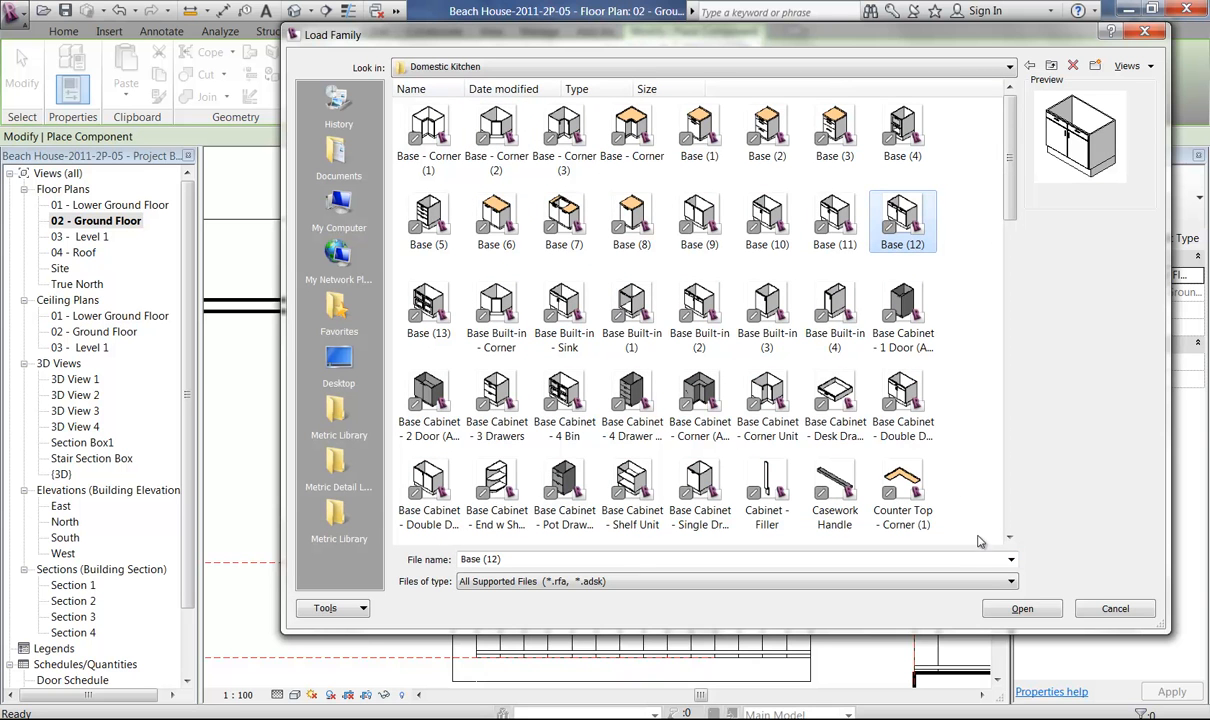
left_click(1020, 609)
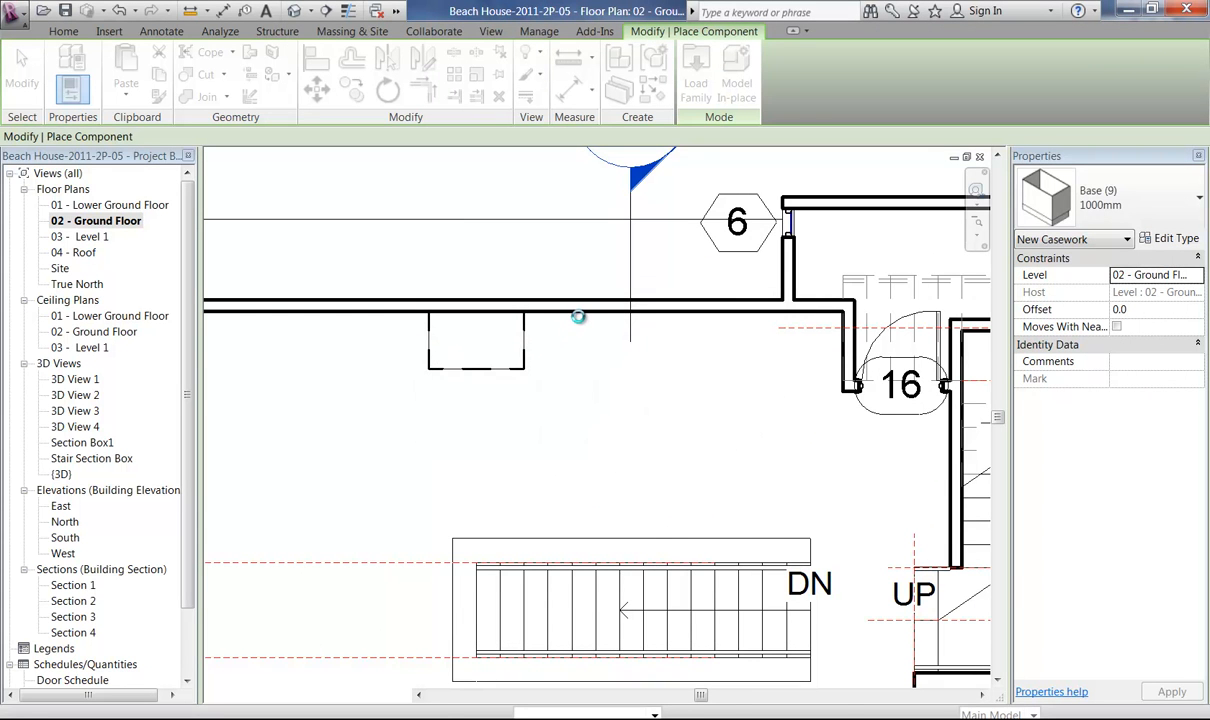
left_click(1136, 216)
left_click(1136, 216)
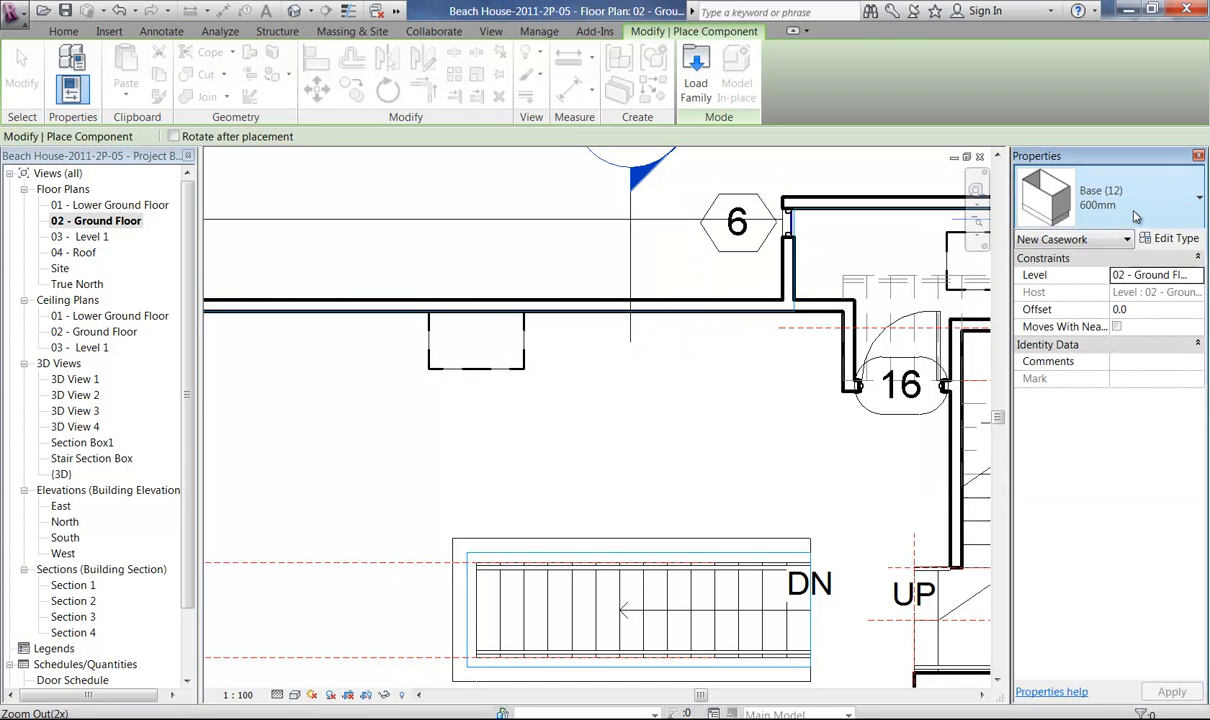
Place a 1000mm Base (12) cabinet against the long wall, adjoining the Base (9) cabinet on the side nearest door 16.
left_click(1044, 218)
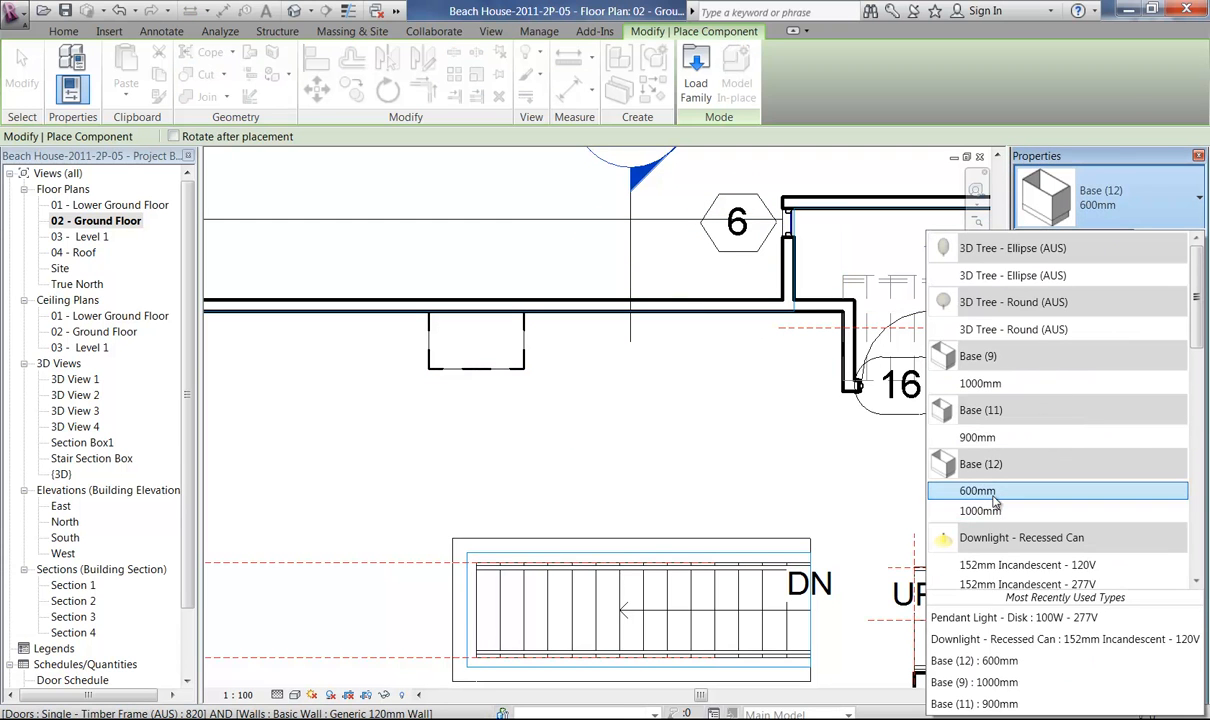
left_click(986, 514)
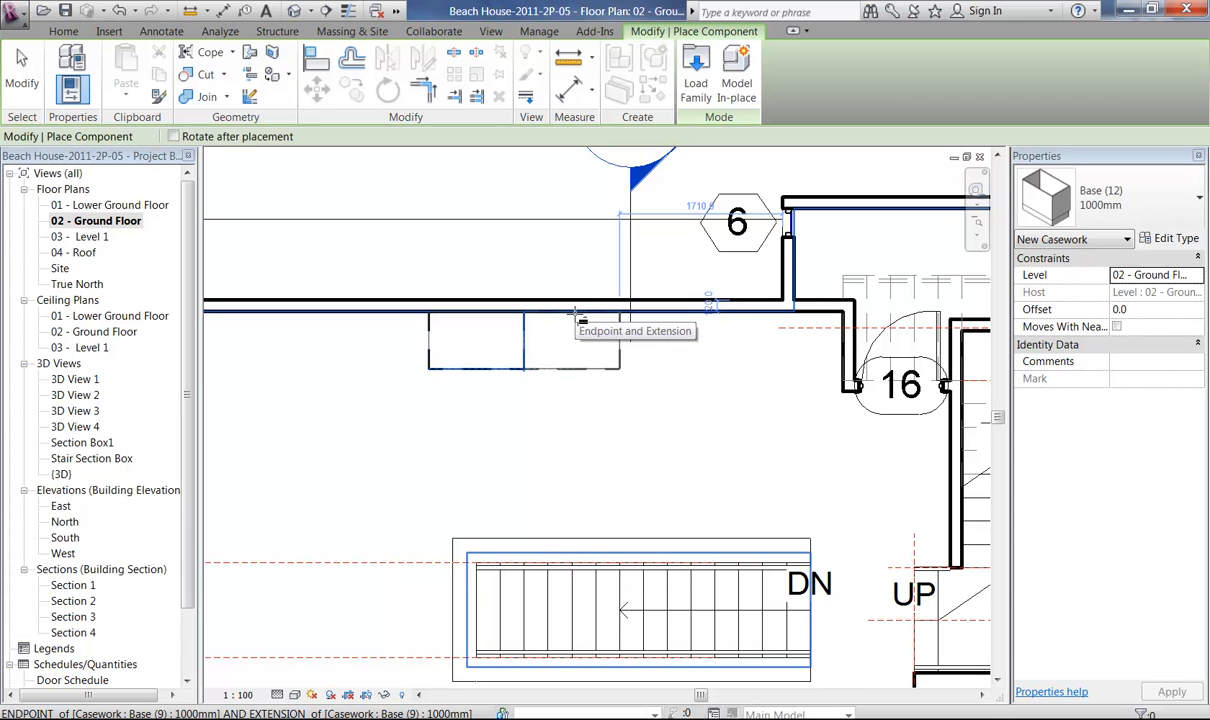
left_click(577, 318)
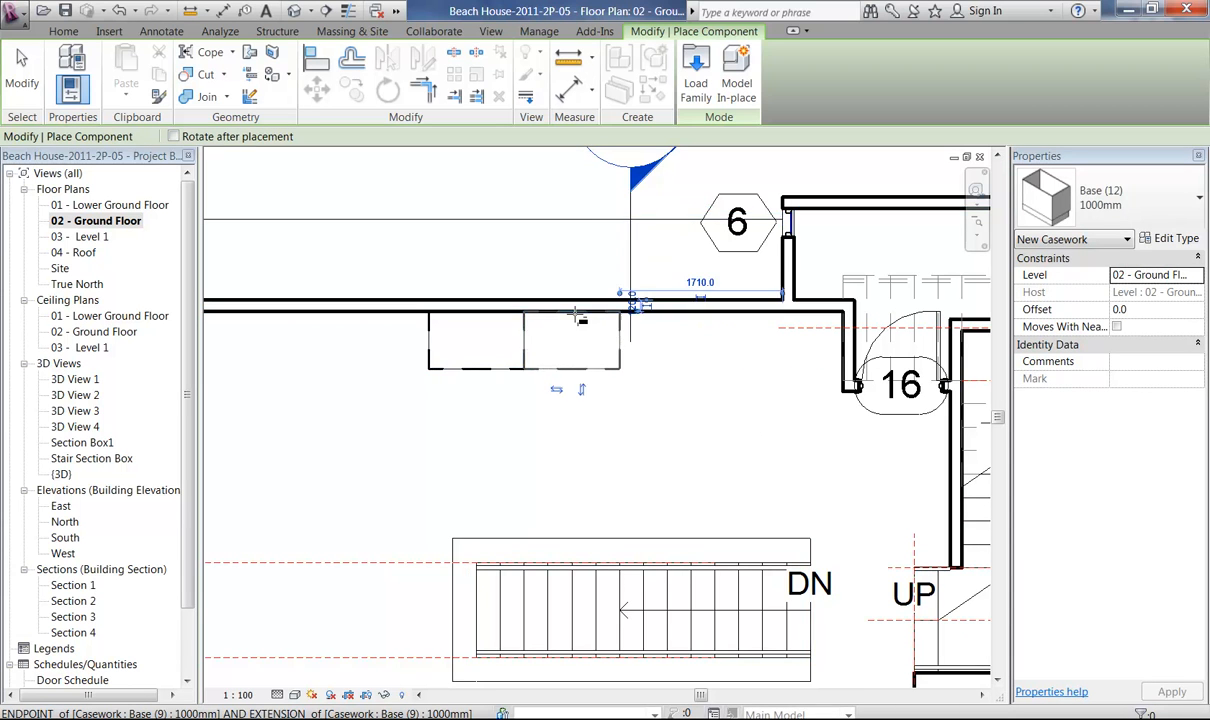
middle_click_drag(559, 415, 665, 397)
right_click(408, 210)
left_click(435, 241)
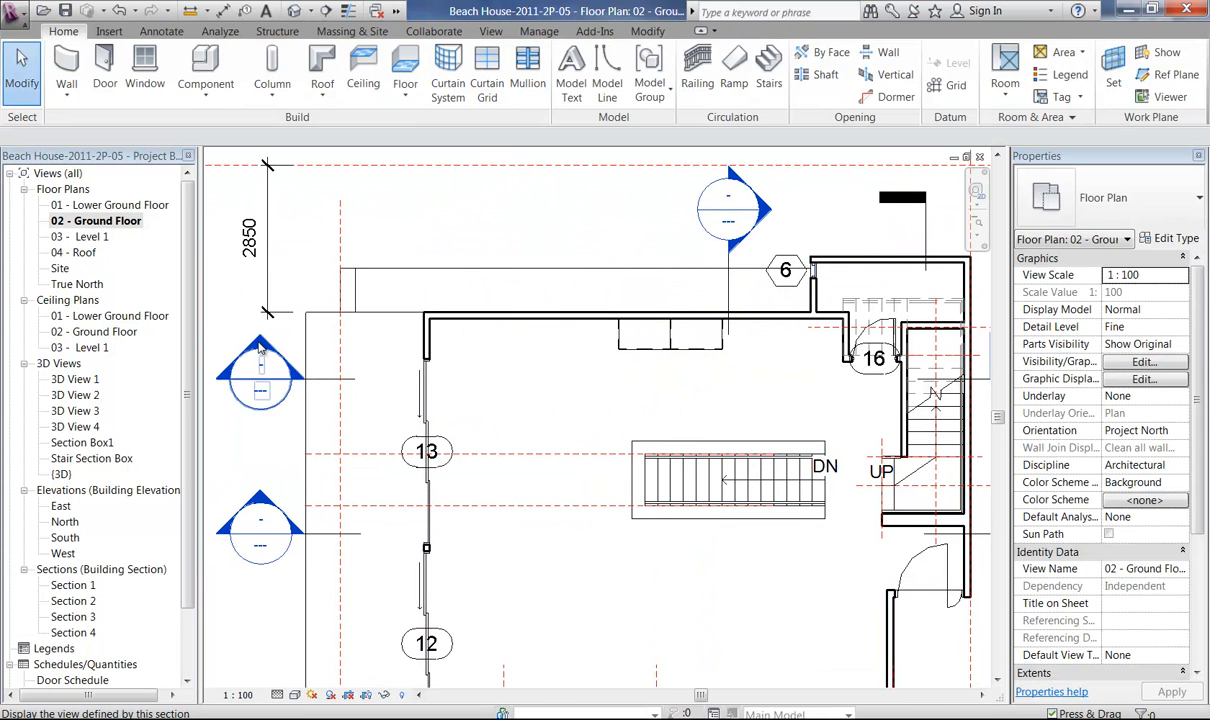
Open the Section 1 view and examine the fronts of the two base cabinets.
double_click(260, 350)
middle_click_drag(497, 553, 488, 711, "ctrl")
middle_click_drag(520, 498, 459, 262)
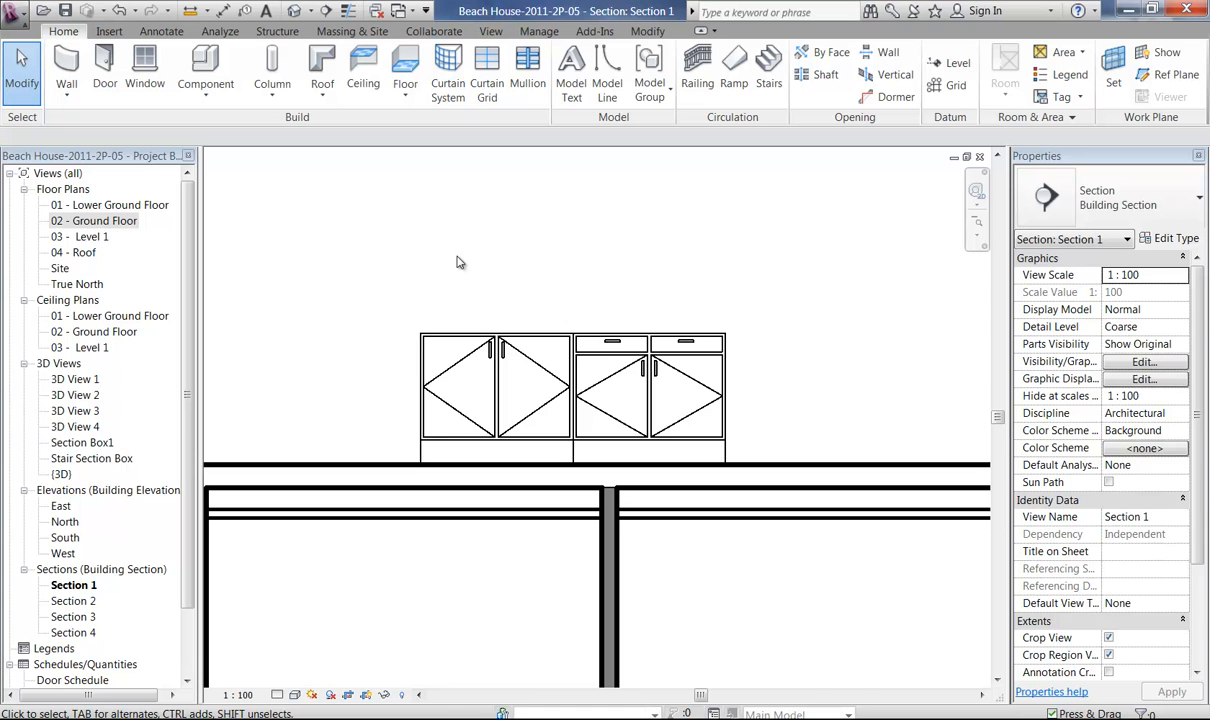
Return to the 02 - Ground Floor plan at the wall corner between the base cabinets and door 16.
double_click(120, 221)
middle_click_drag(753, 376, 559, 416)
scroll(592, 360, "down", 1)
middle_click_drag(592, 360, 584, 604, "ctrl")
key("alt")
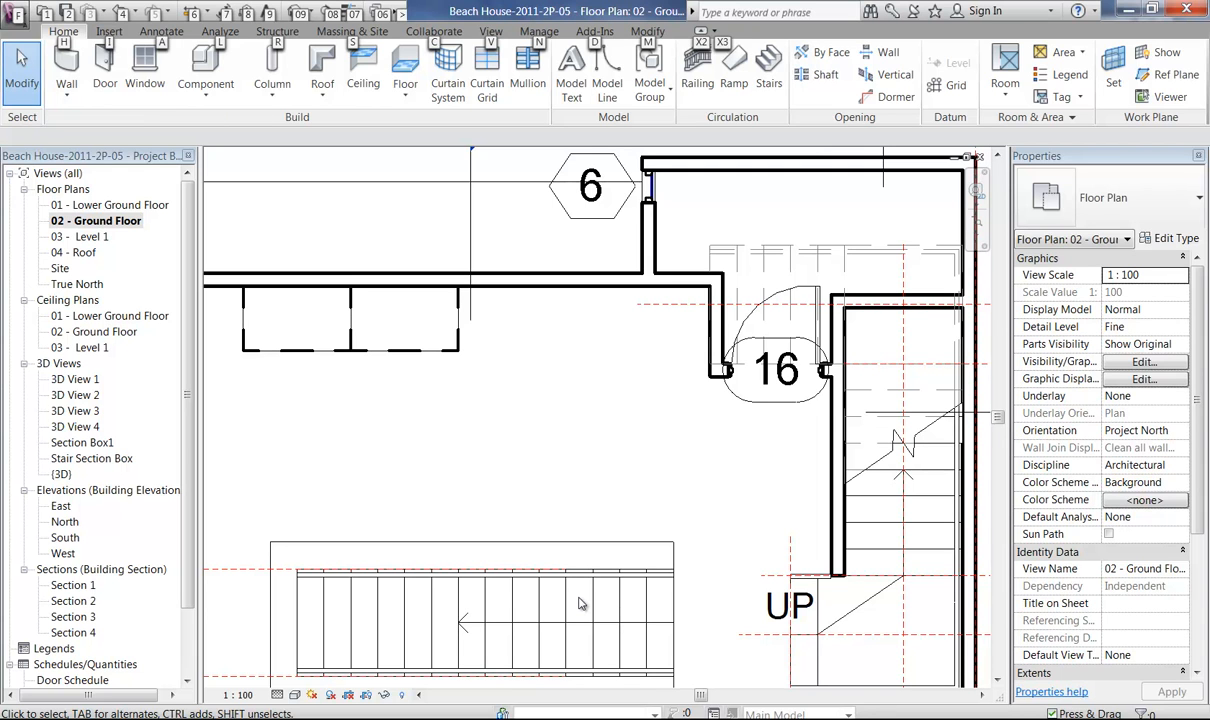
left_click_drag(560, 412, 566, 453)
middle_click_drag(561, 399, 537, 515)
middle_click_drag(528, 471, 518, 509)
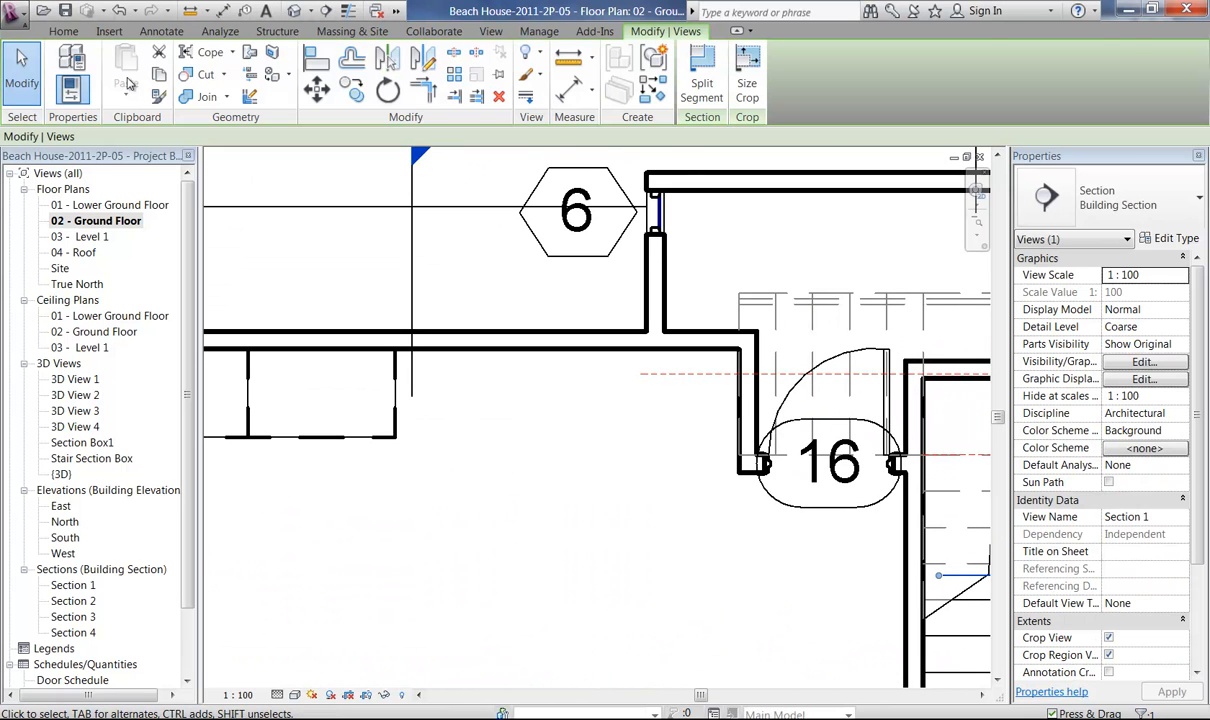
Load the Tall Cabinet (7) family from the Metric Library's Casework Domestic Kitchen folder for component placement.
left_click(63, 31)
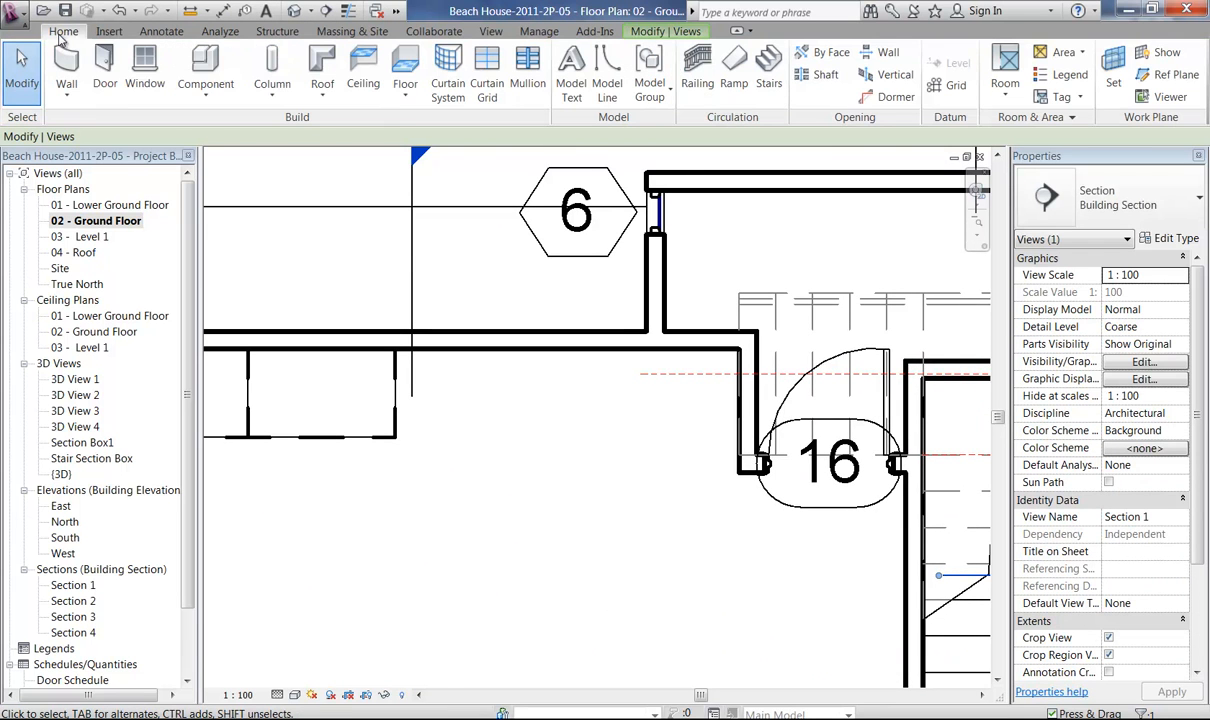
left_click(212, 96)
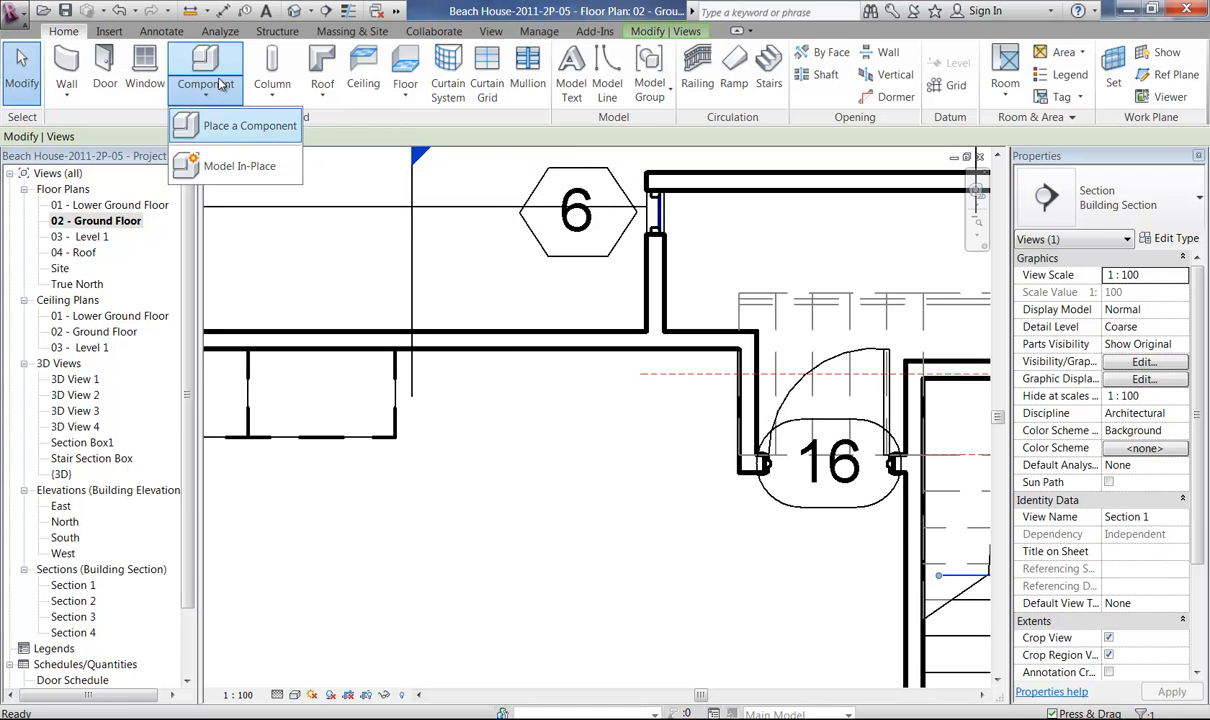
left_click(203, 126)
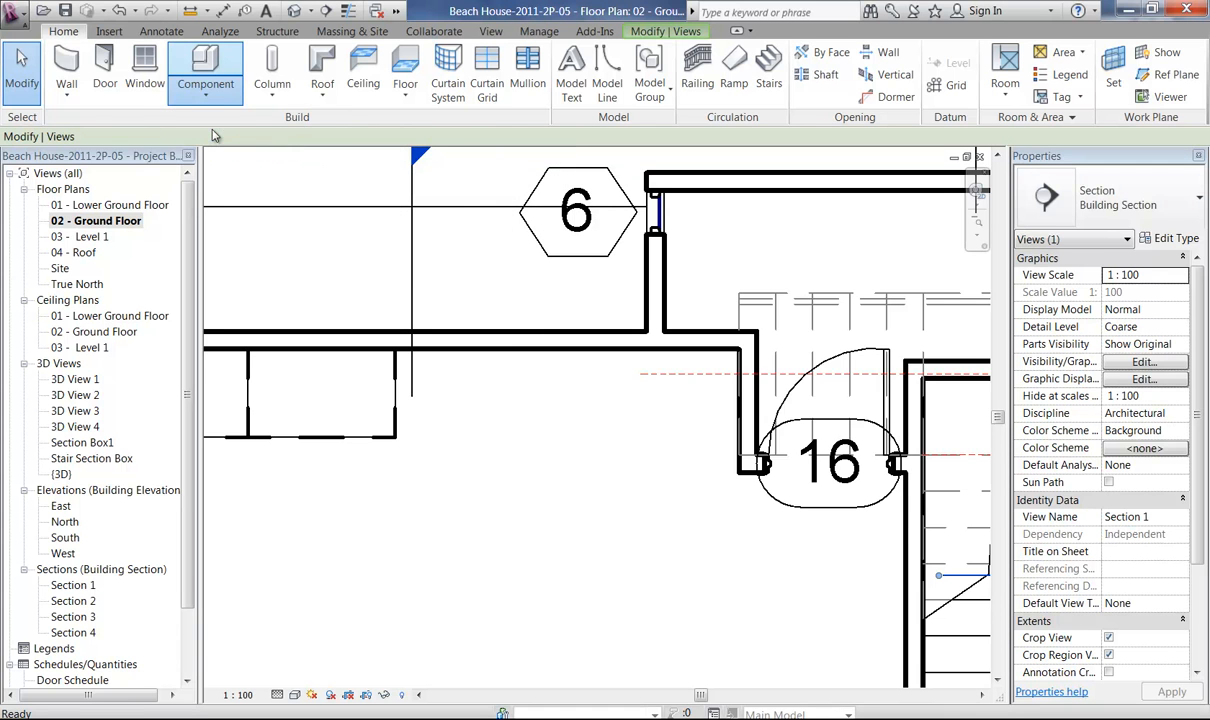
left_click(706, 92)
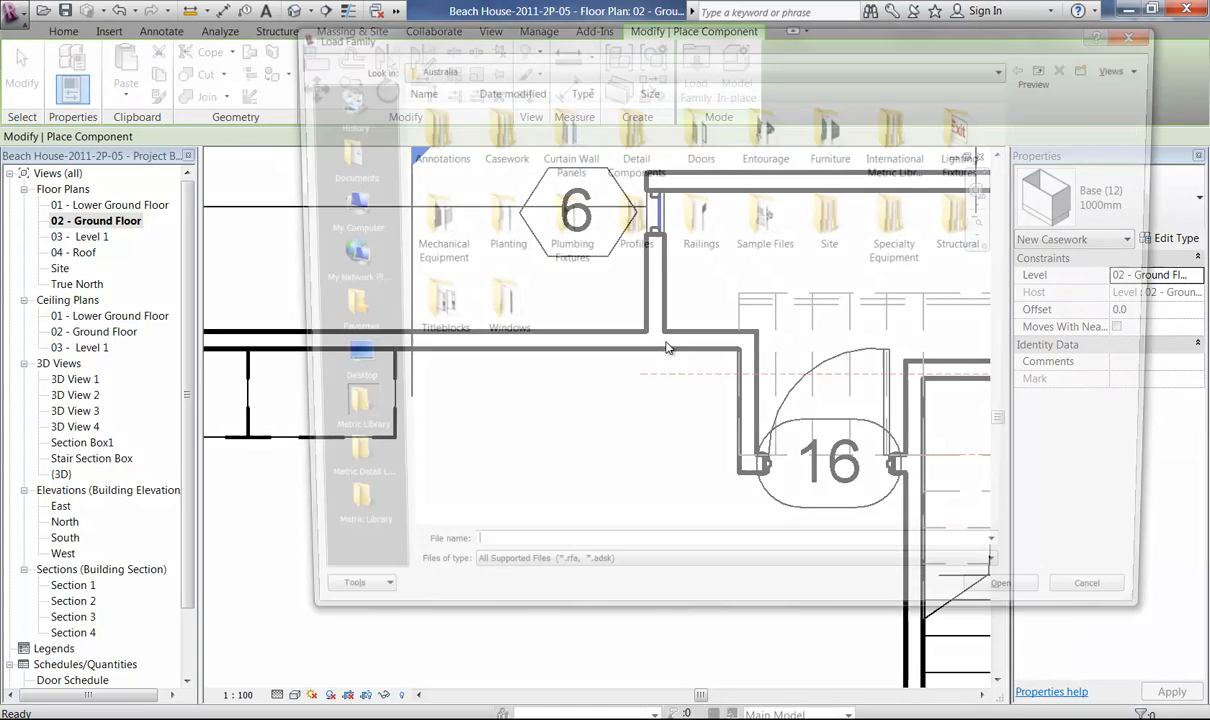
left_click(338, 515)
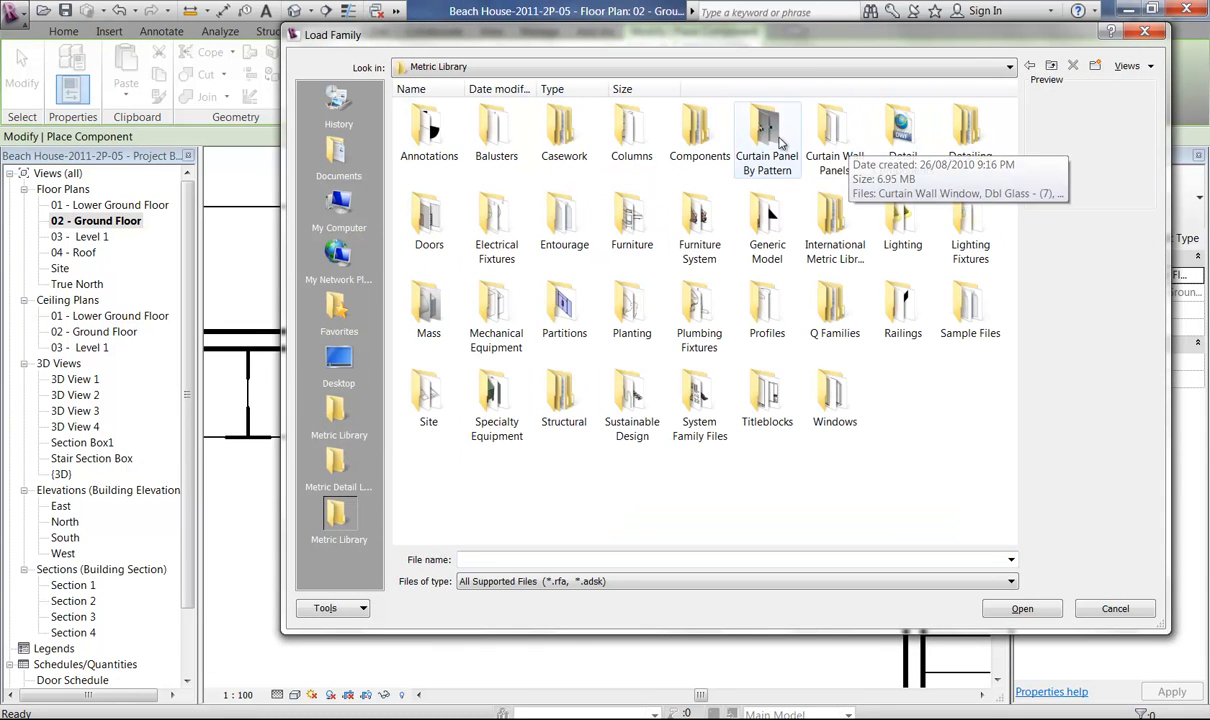
double_click(567, 140)
double_click(497, 152)
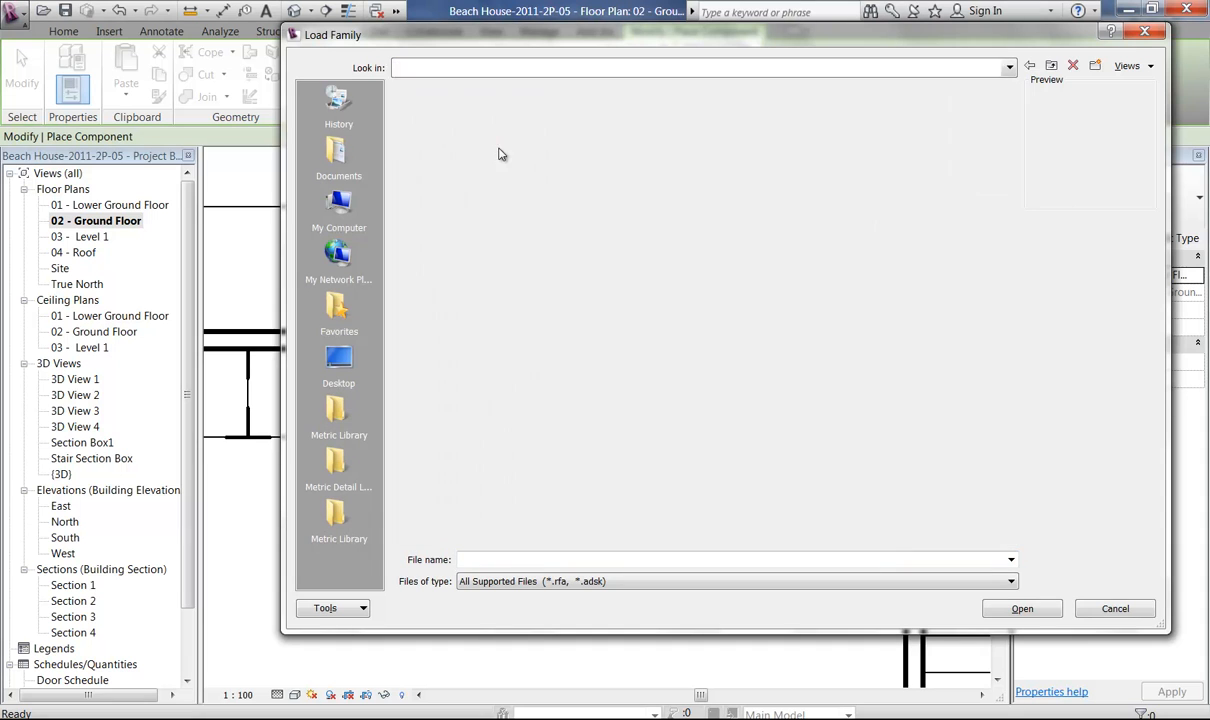
left_click_drag(1010, 178, 1021, 402)
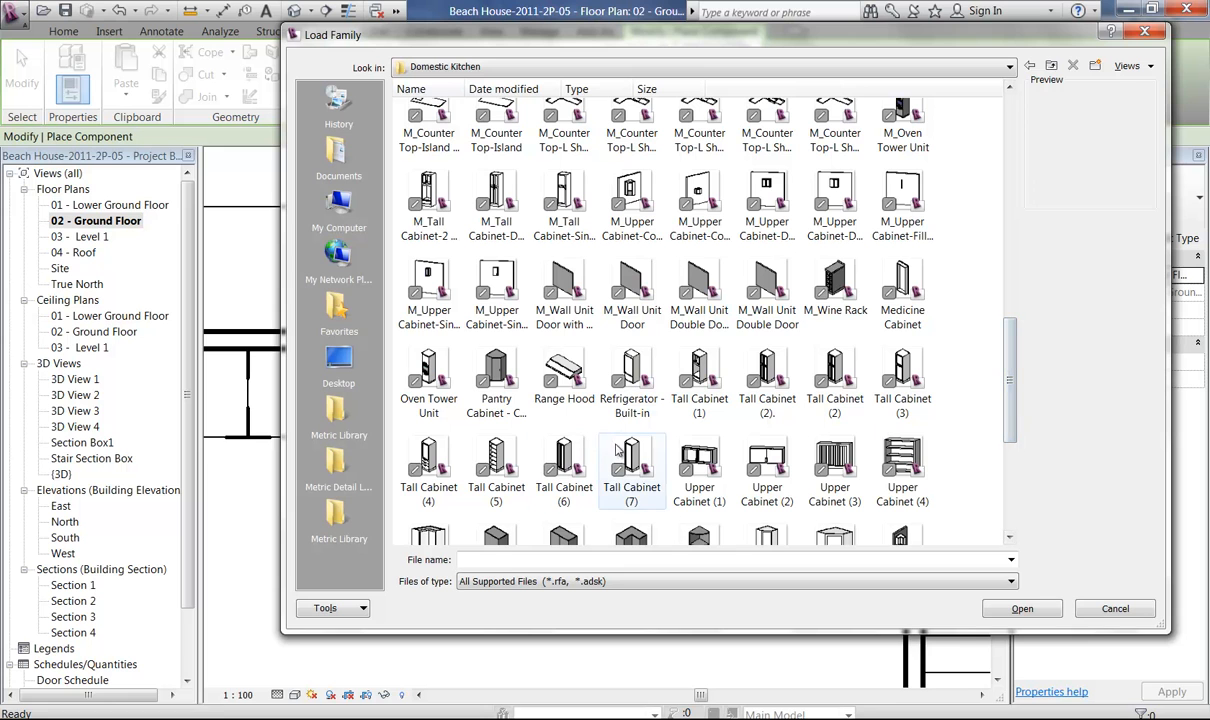
left_click(625, 458)
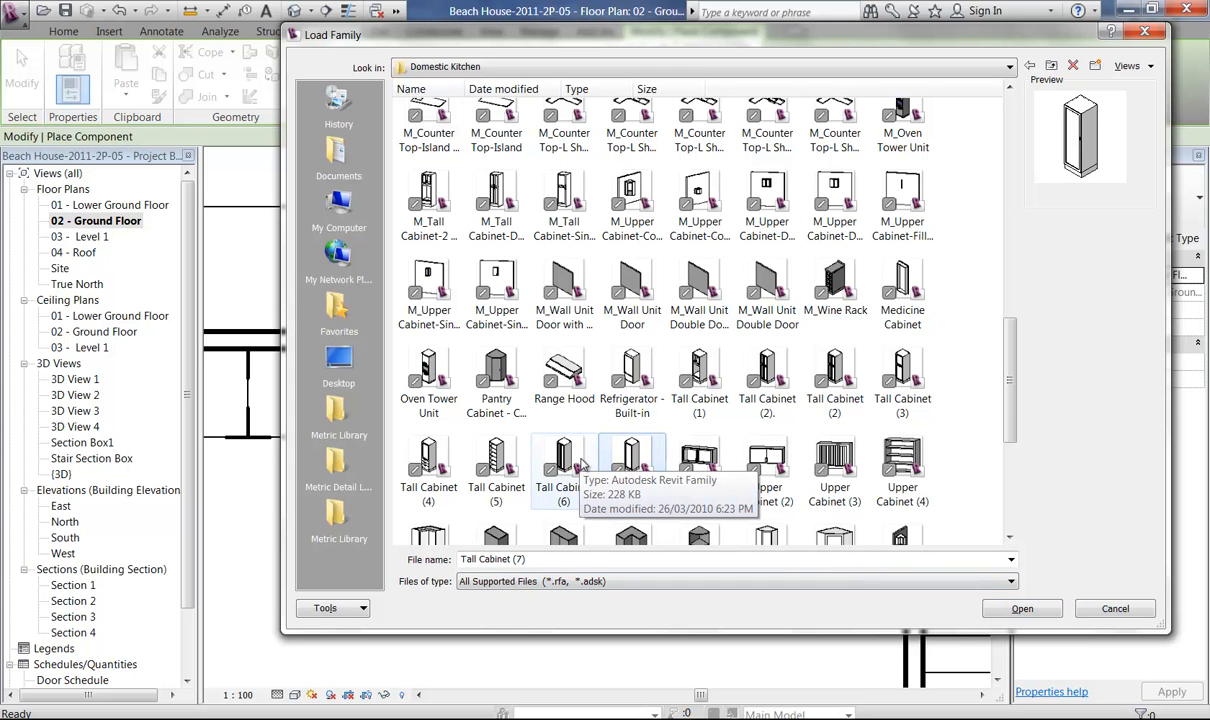
left_click(1022, 608)
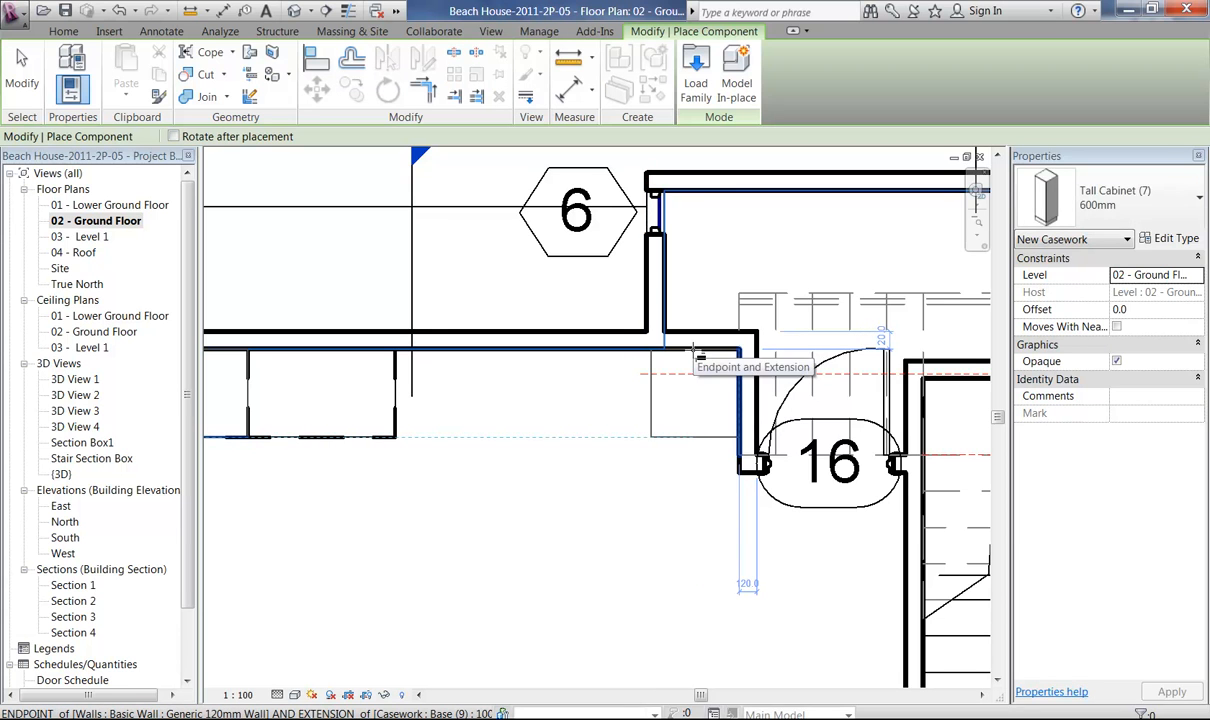
Place the 600mm Tall Cabinet (7) in the inner wall corner beside door 16 and end the placement.
right_click(546, 427)
left_click(562, 437)
right_click(562, 438)
left_click(582, 449)
middle_click_drag(505, 463, 521, 410)
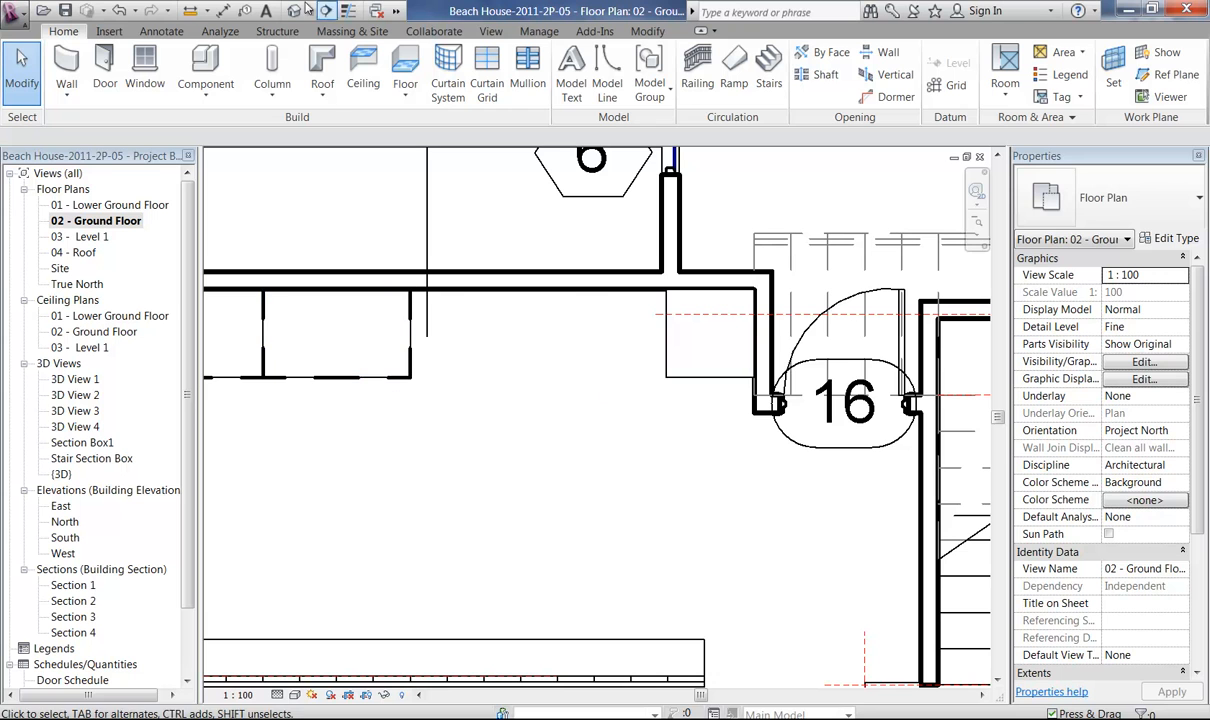
Measure the depth of the Base (12) cabinet and of the tall cabinet.
left_click(189, 9)
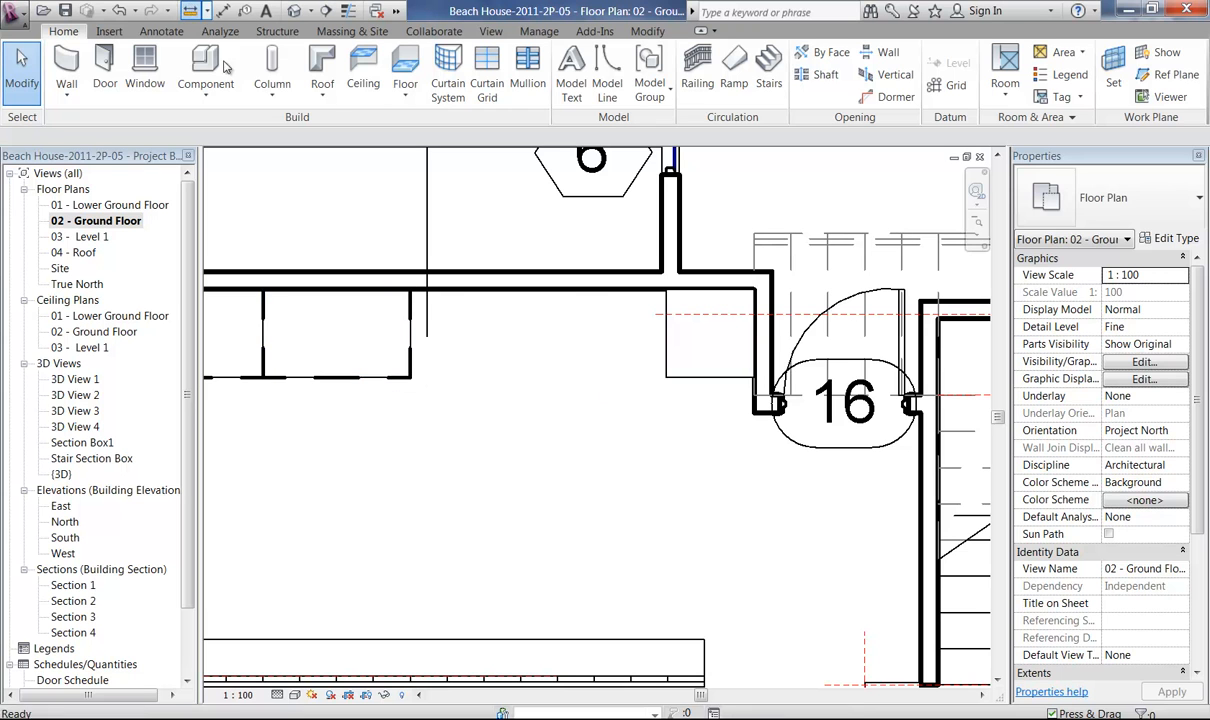
left_click(410, 291)
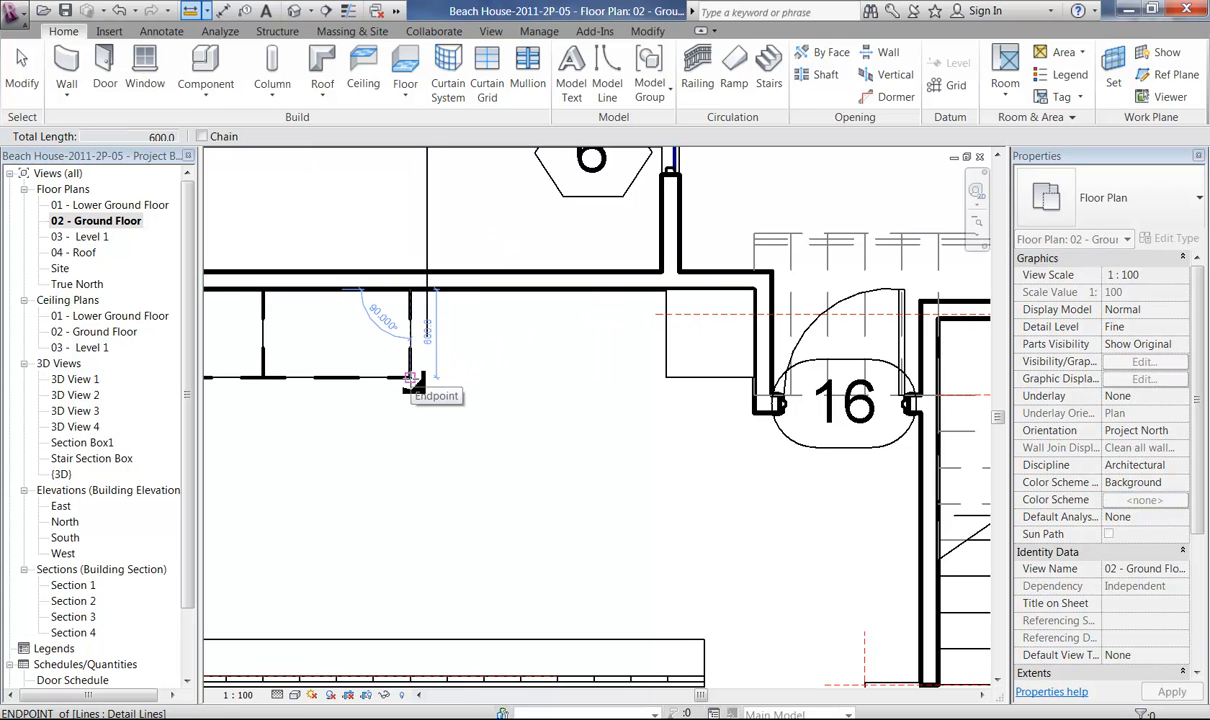
left_click(410, 378)
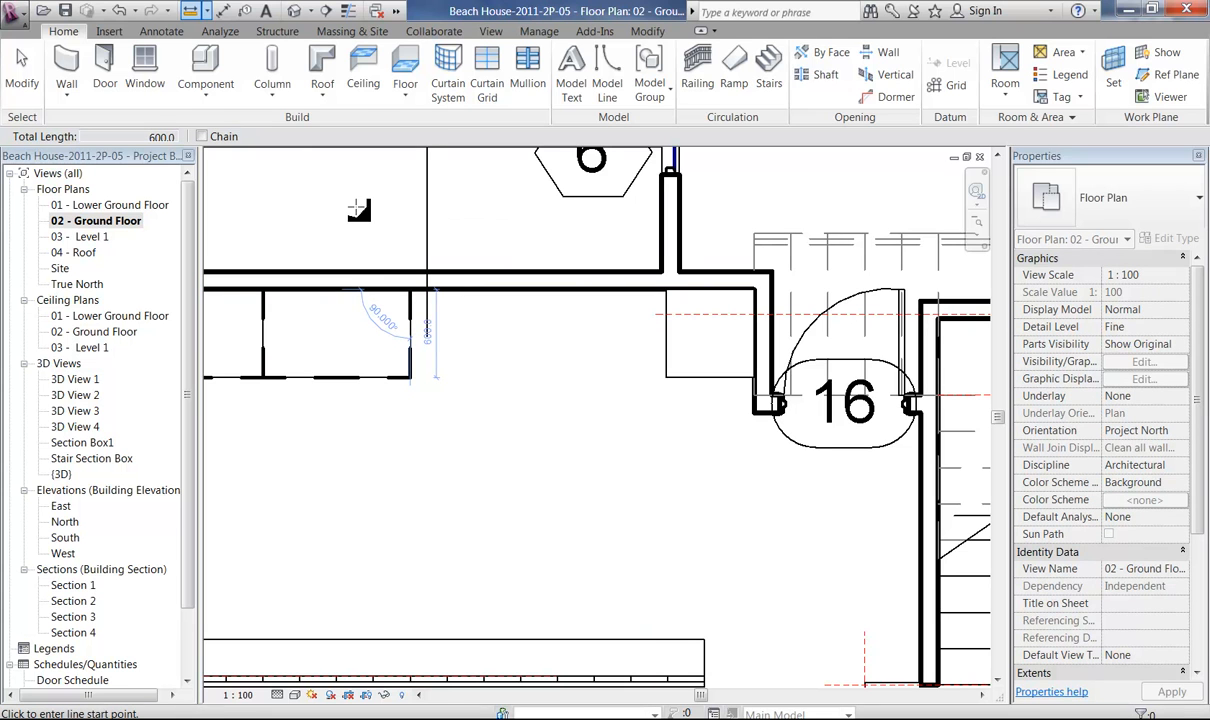
left_click(666, 290)
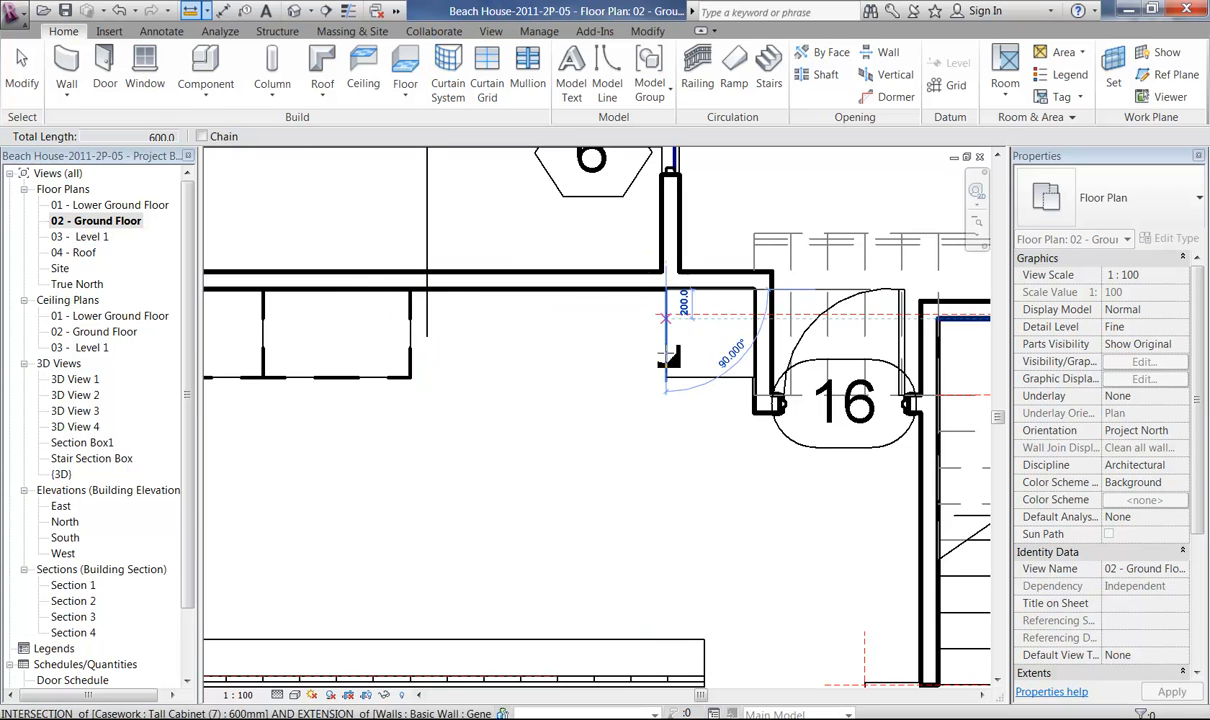
left_click(667, 380)
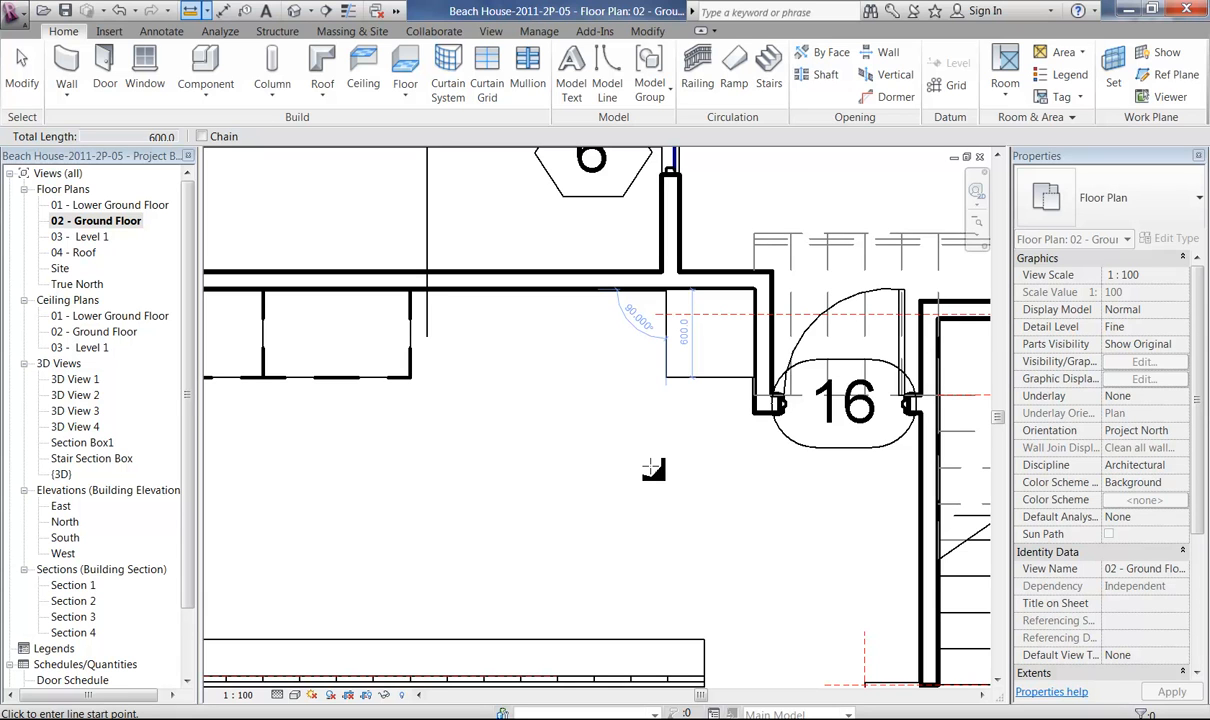
right_click(428, 177)
left_click(478, 204)
right_click(459, 200)
left_click(490, 211)
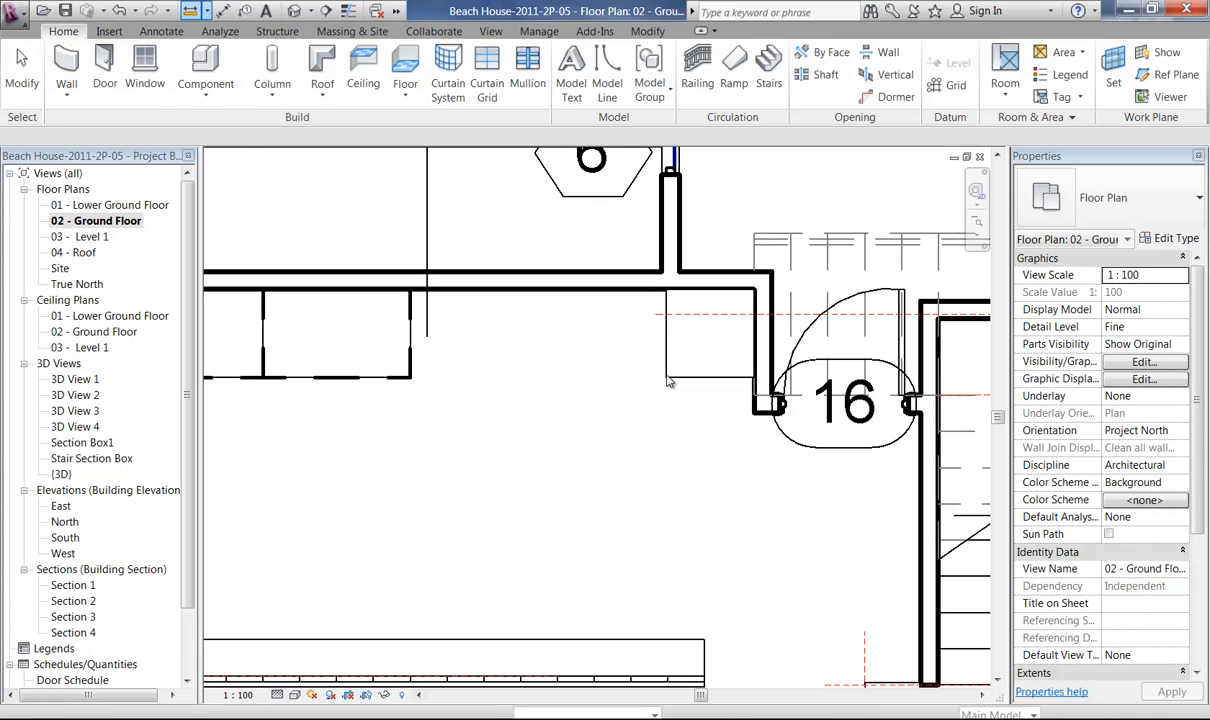
Duplicate the placed tall cabinet's type under the name 750mm.
left_click(683, 439)
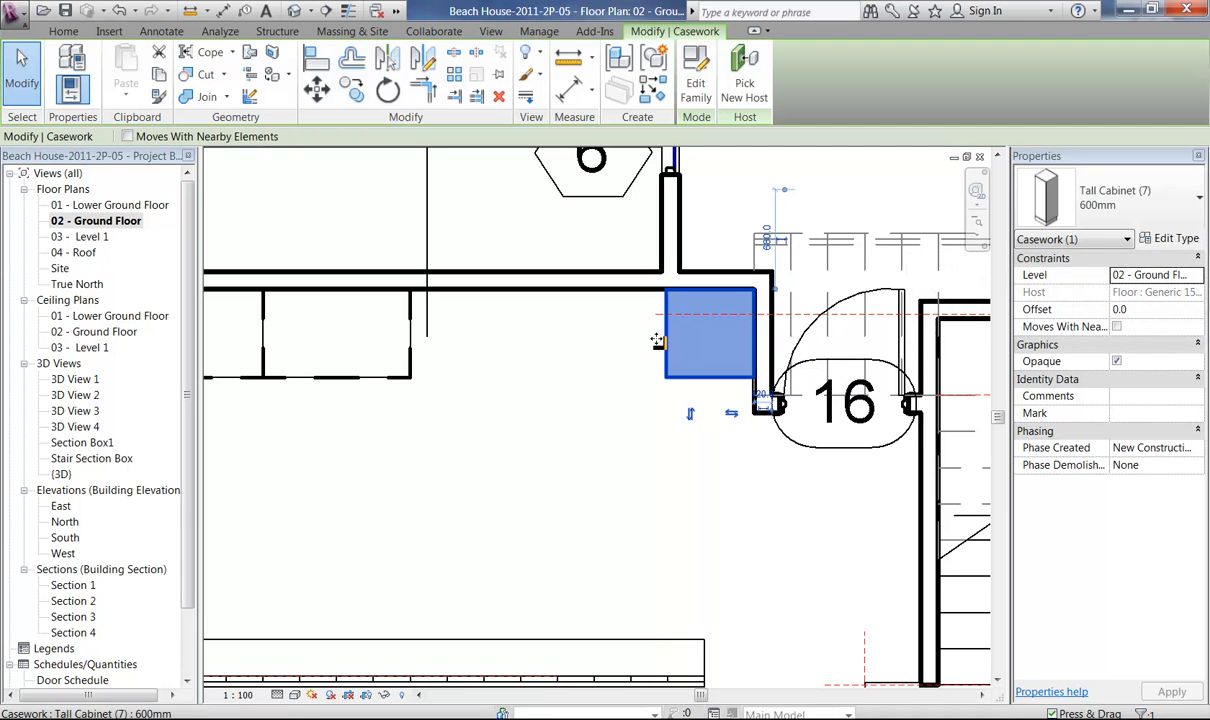
left_click(1172, 239)
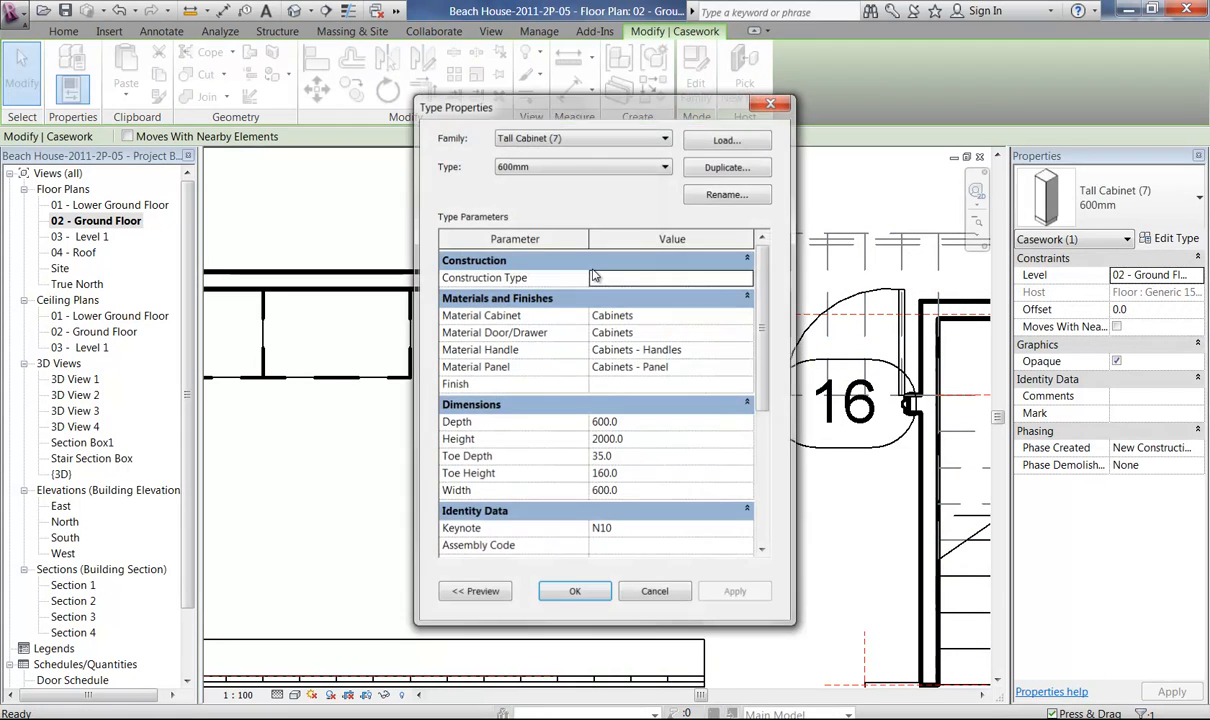
left_click(728, 166)
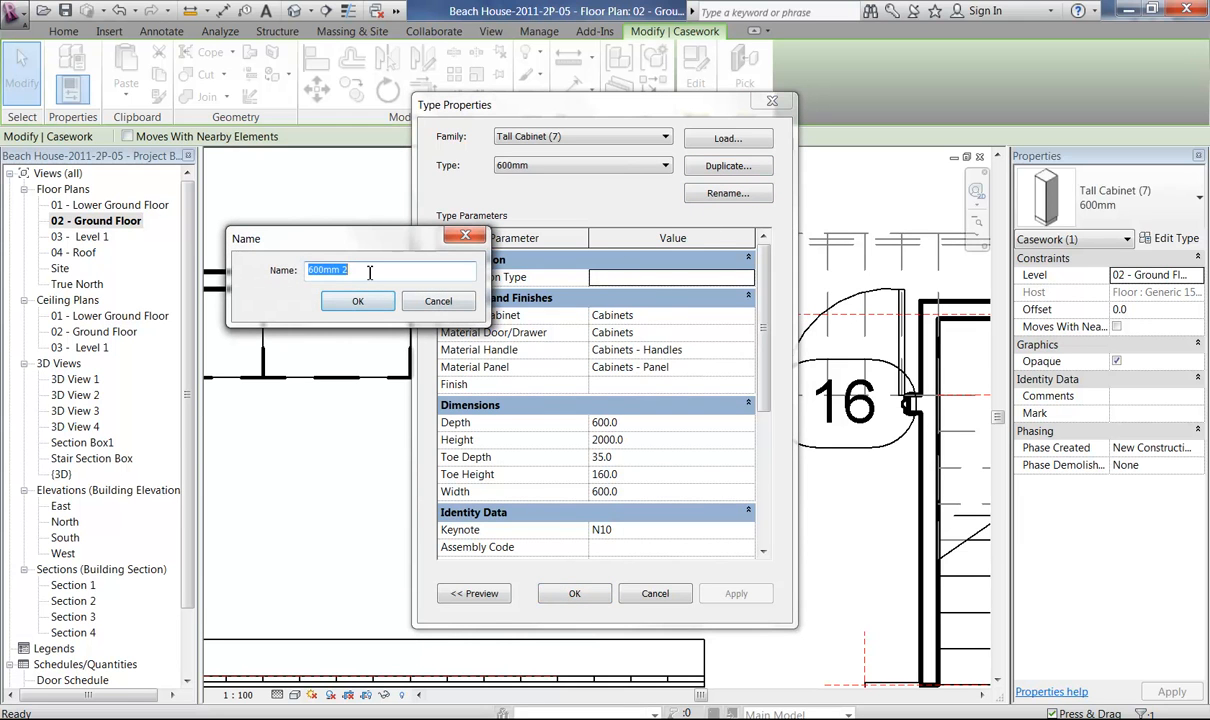
type("750mm")
left_click(357, 302)
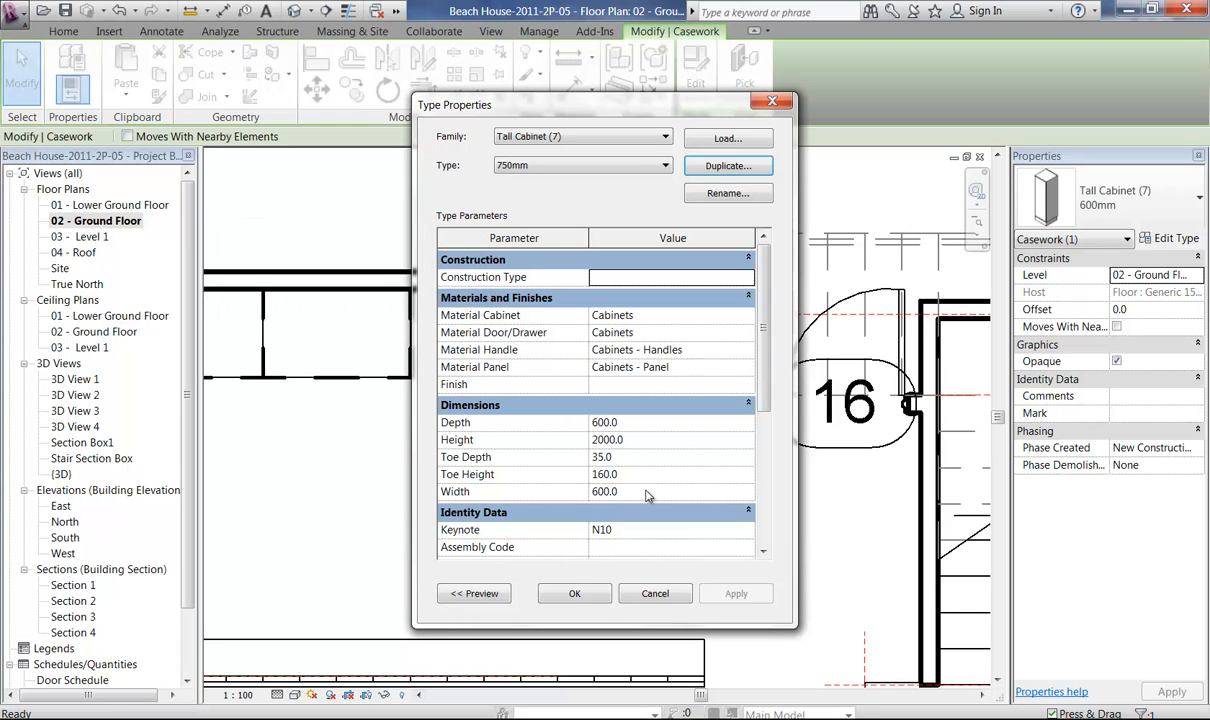
Set both the depth and the width of the 750mm tall cabinet type to 750.
left_click(641, 424)
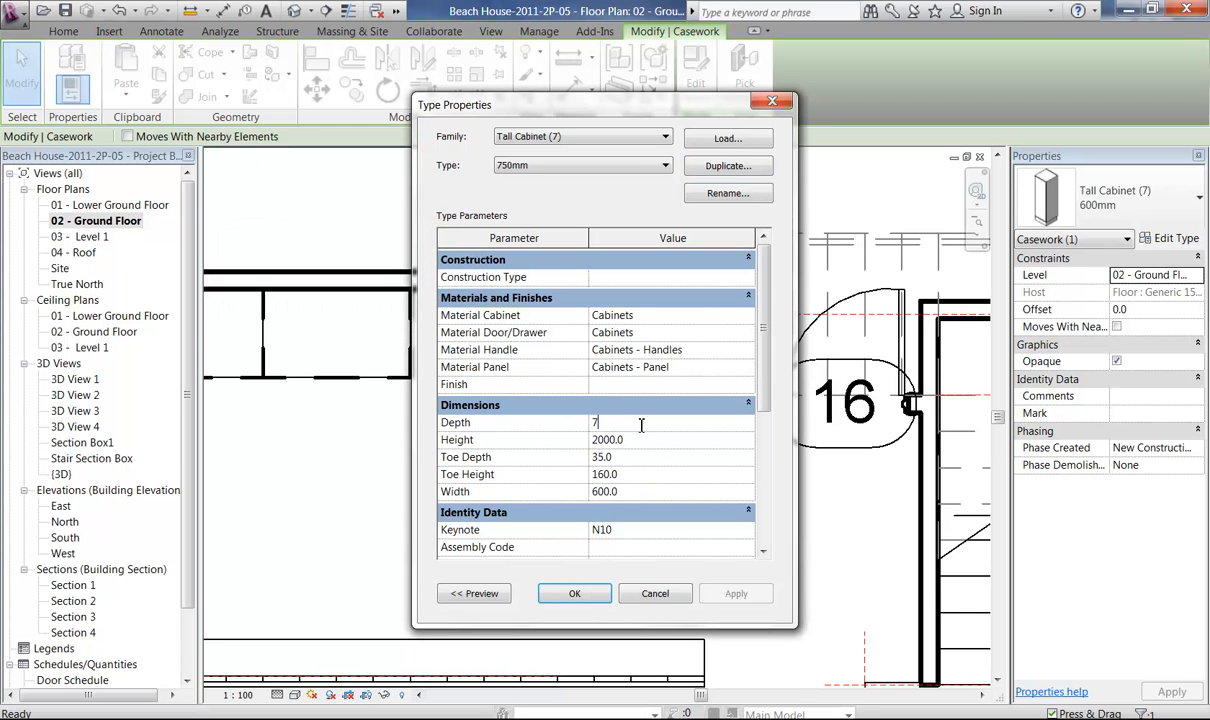
type("750")
key("Tab")
key("Tab")
key("Tab")
key("Tab")
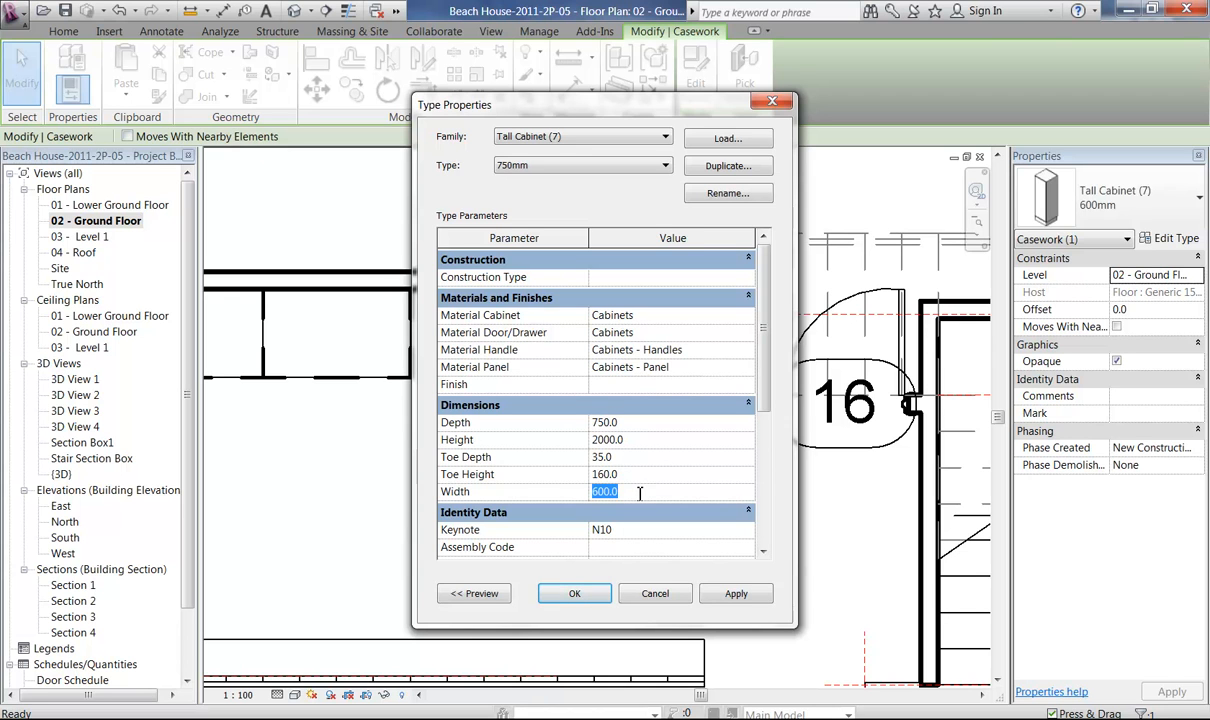
type("750")
left_click(576, 593)
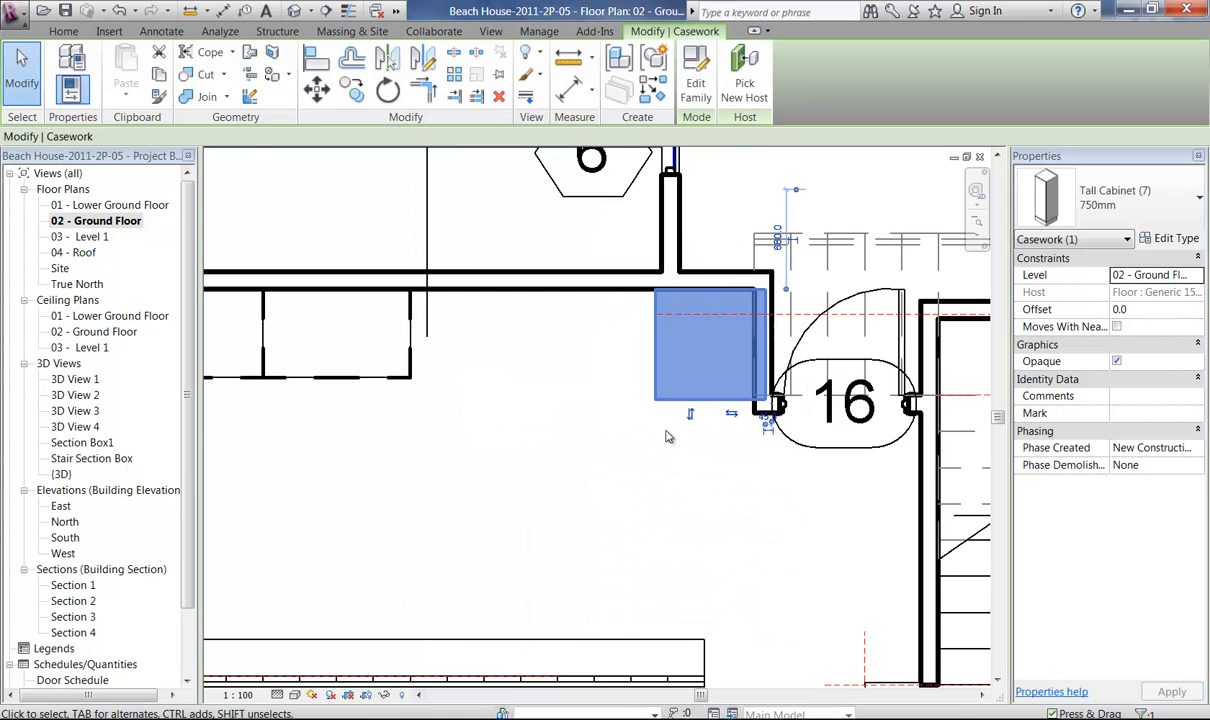
Move the tall cabinet out of the wall beside door 16 so its side sits flush with the inner wall face.
middle_click_drag(680, 323, 656, 450)
key("alt")
left_click(316, 92)
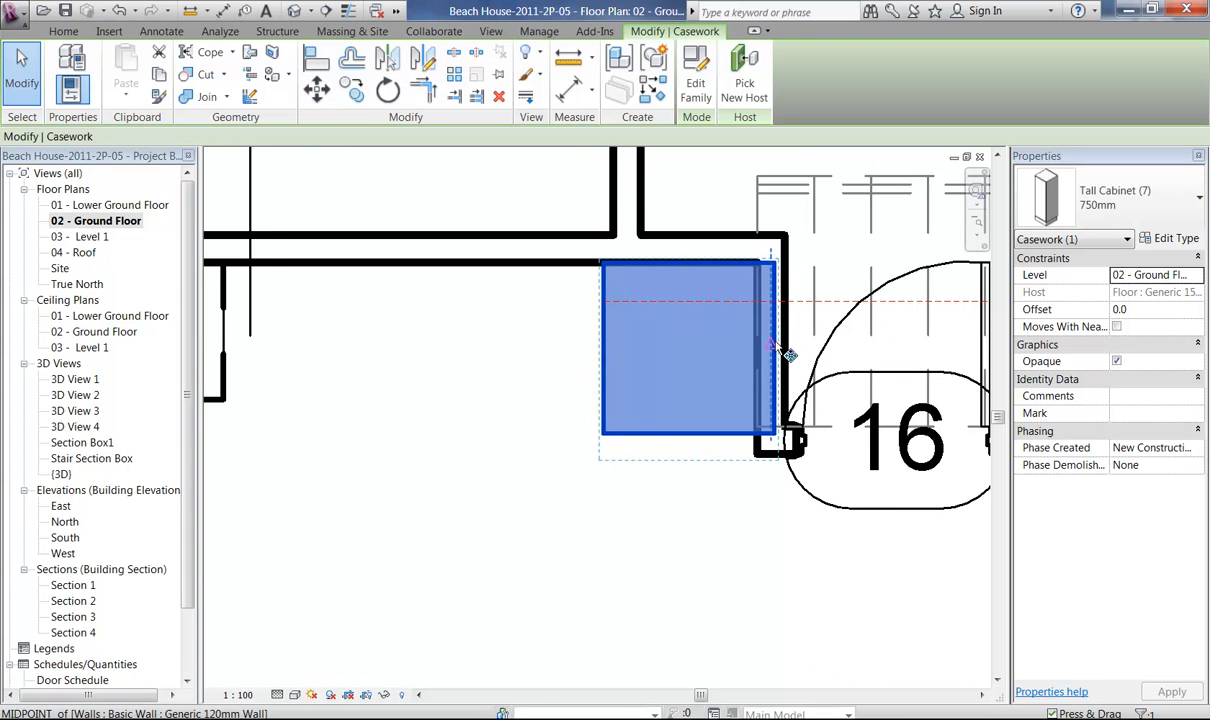
left_click(790, 351)
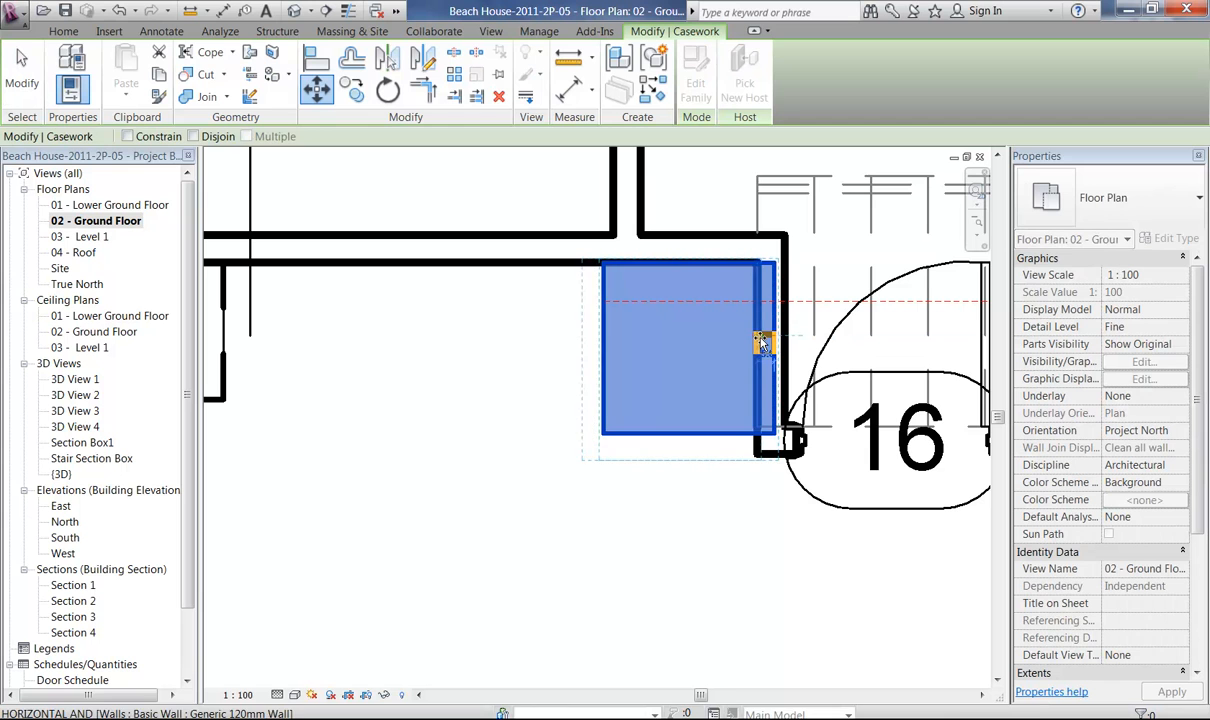
left_click(740, 346)
middle_click_drag(486, 359, 592, 340)
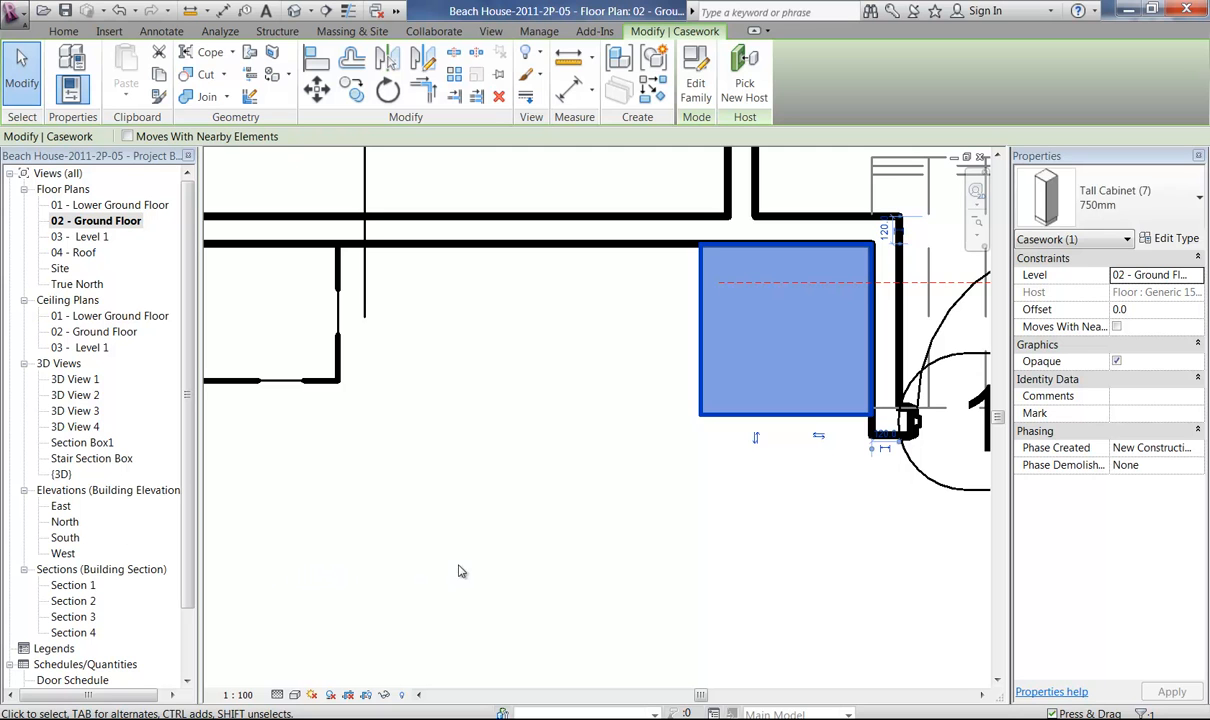
Look at the cabinet layout in Section 3, Section 4 and Section 2.
double_click(78, 617)
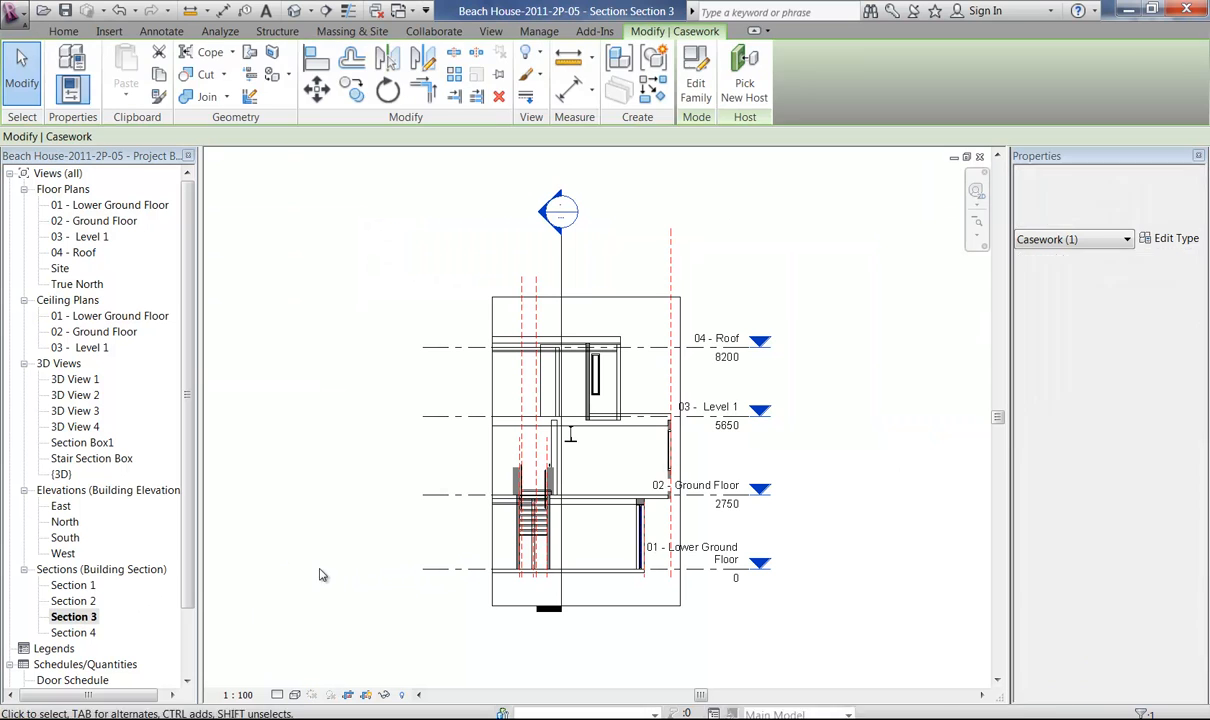
double_click(74, 632)
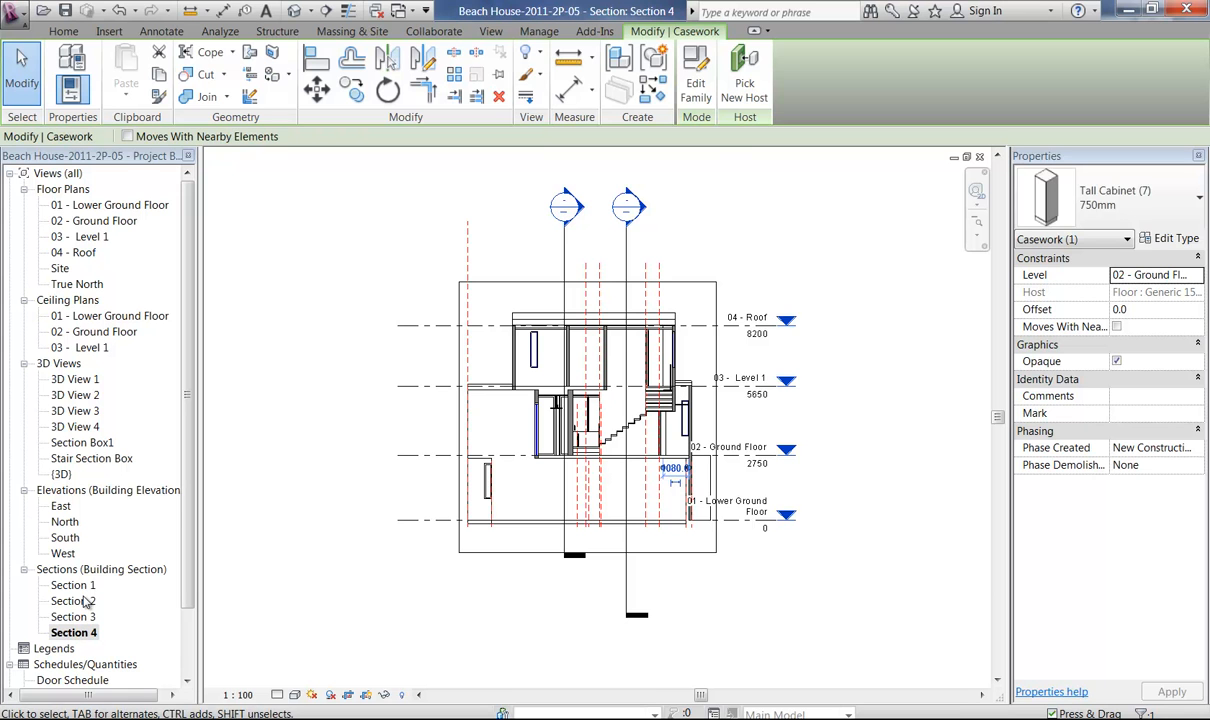
double_click(88, 601)
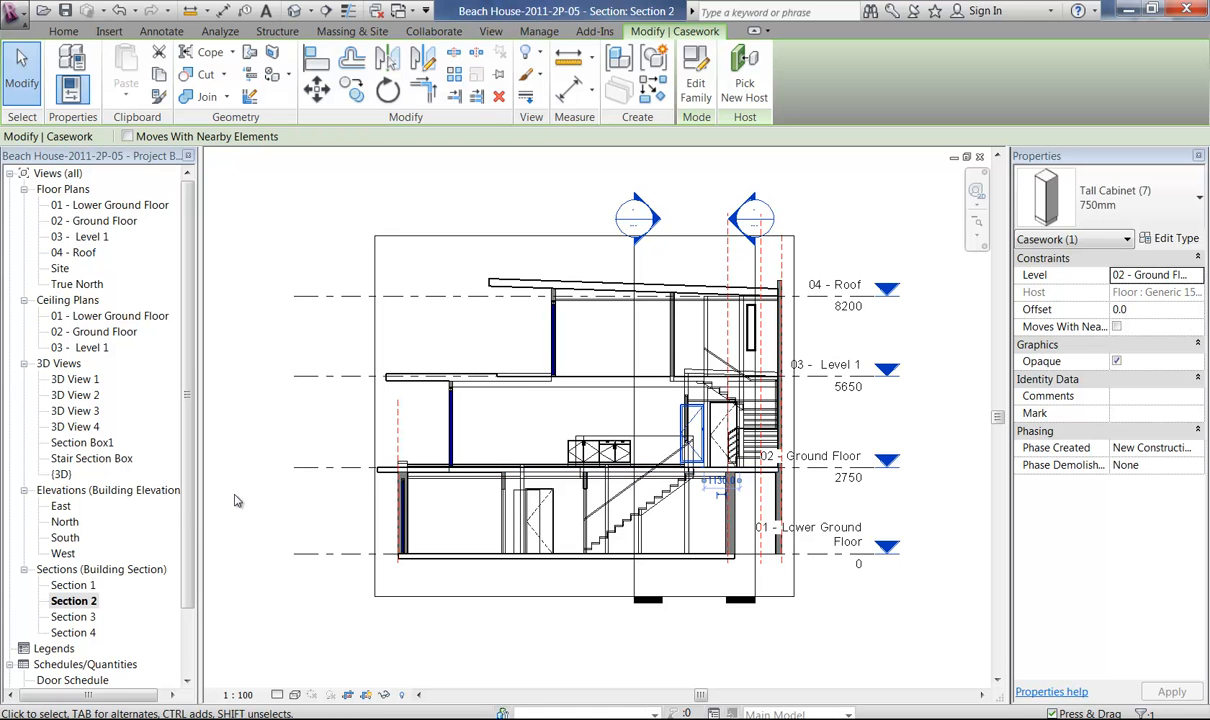
Return to the 02 - Ground Floor plan, open Section 1 from its section marker and view the base and tall cabinets.
double_click(90, 221)
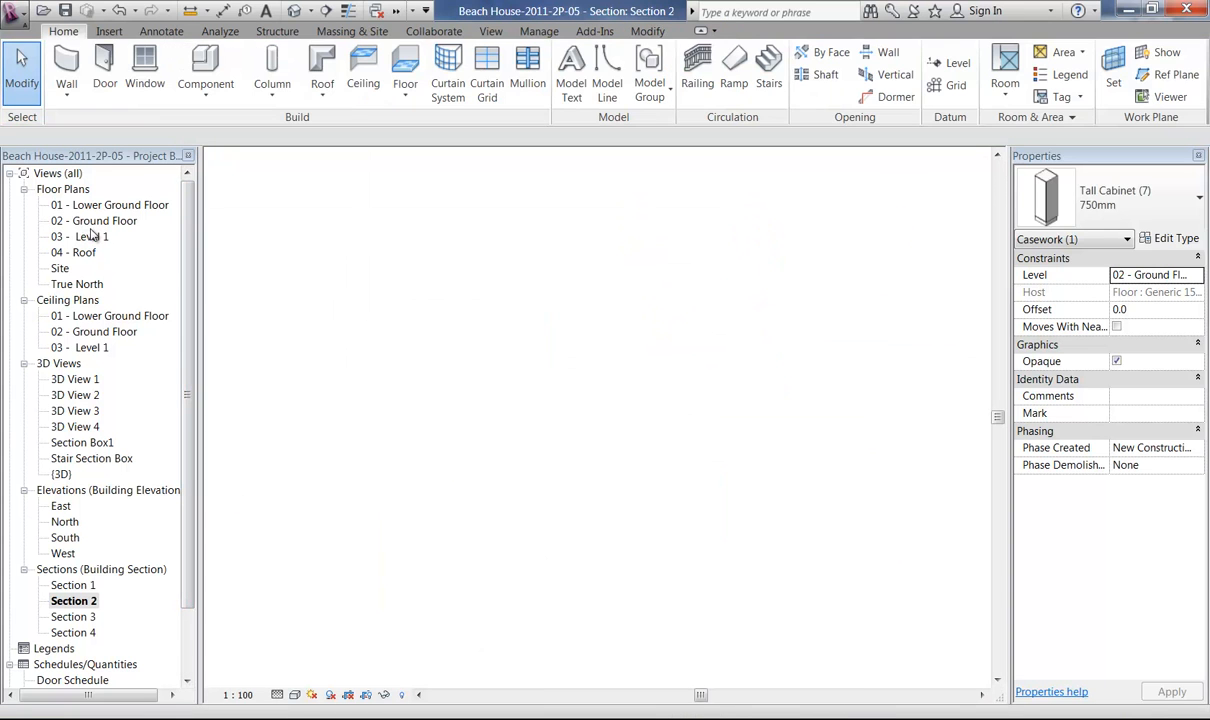
middle_click_drag(767, 477, 794, 475)
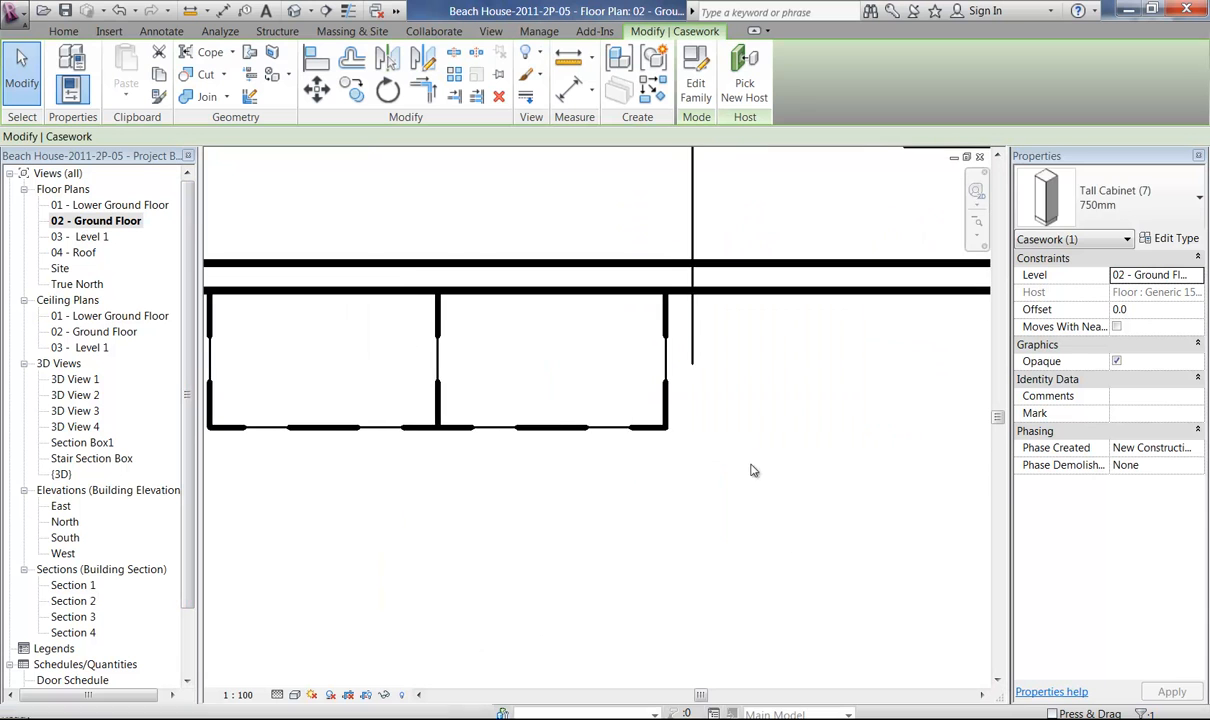
middle_click_drag(608, 513, 589, 263, "ctrl")
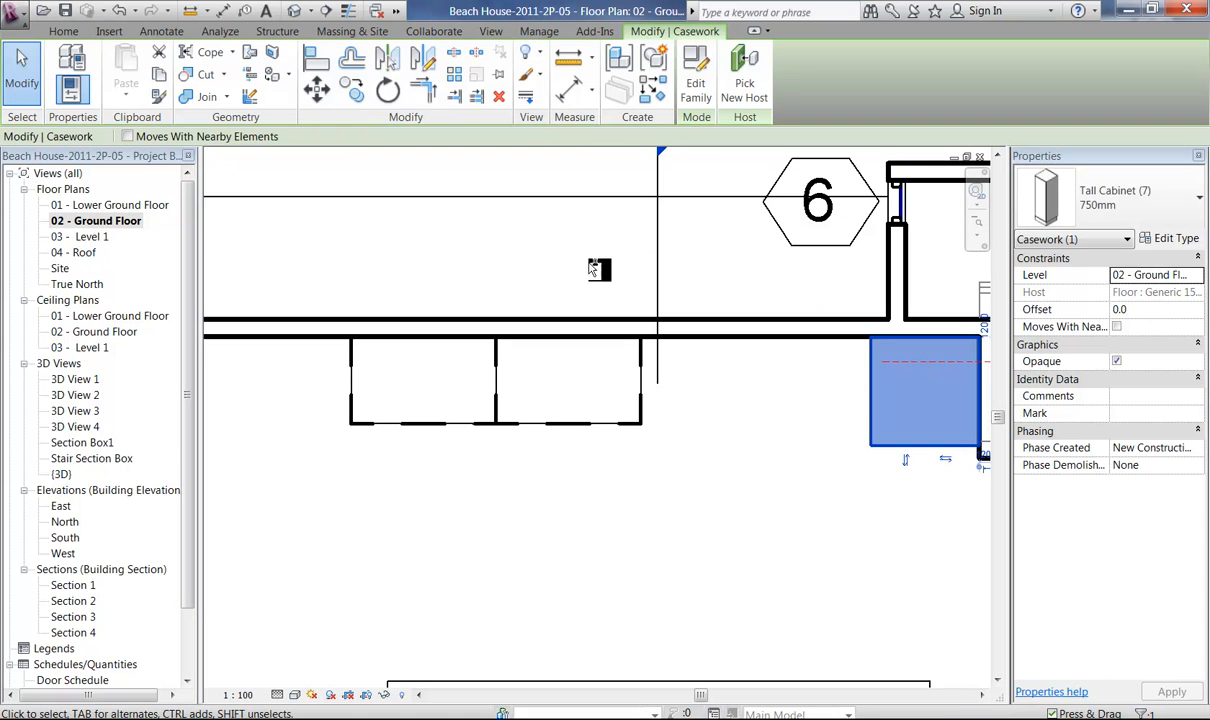
middle_click_drag(583, 500, 553, 292, "ctrl")
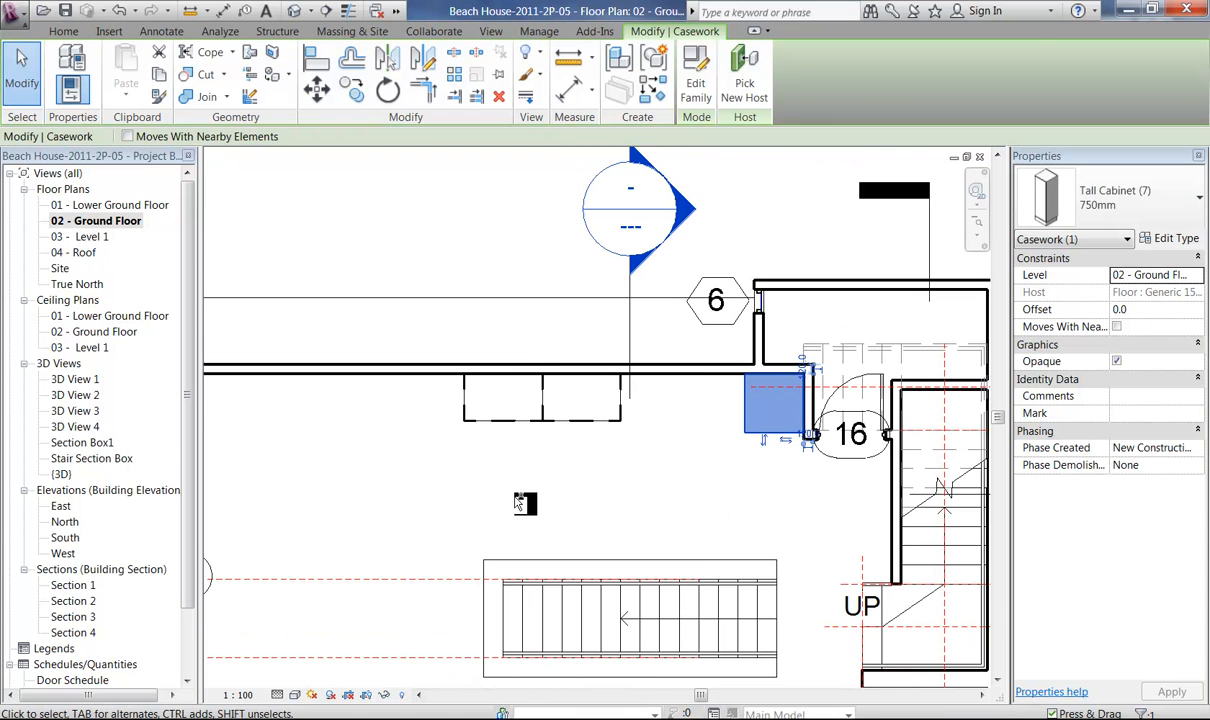
middle_click_drag(564, 505, 804, 502)
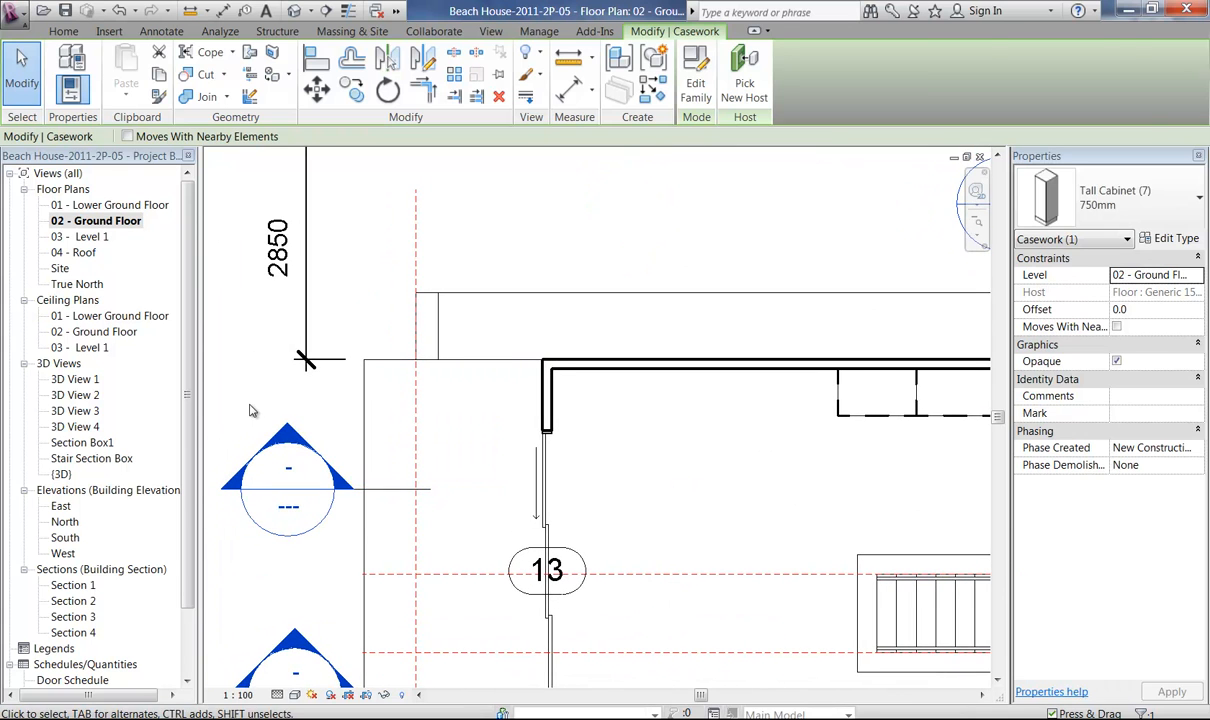
double_click(284, 436)
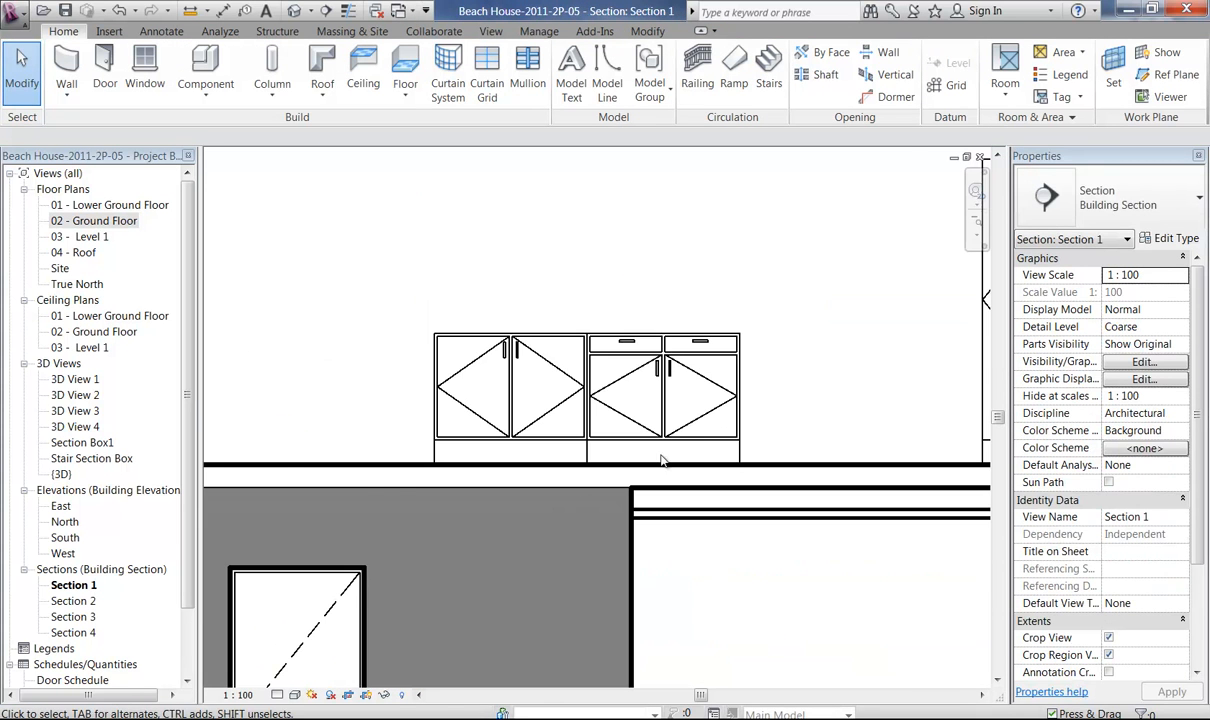
scroll(380, 455, "up", 3)
middle_click_drag(409, 470, 373, 491)
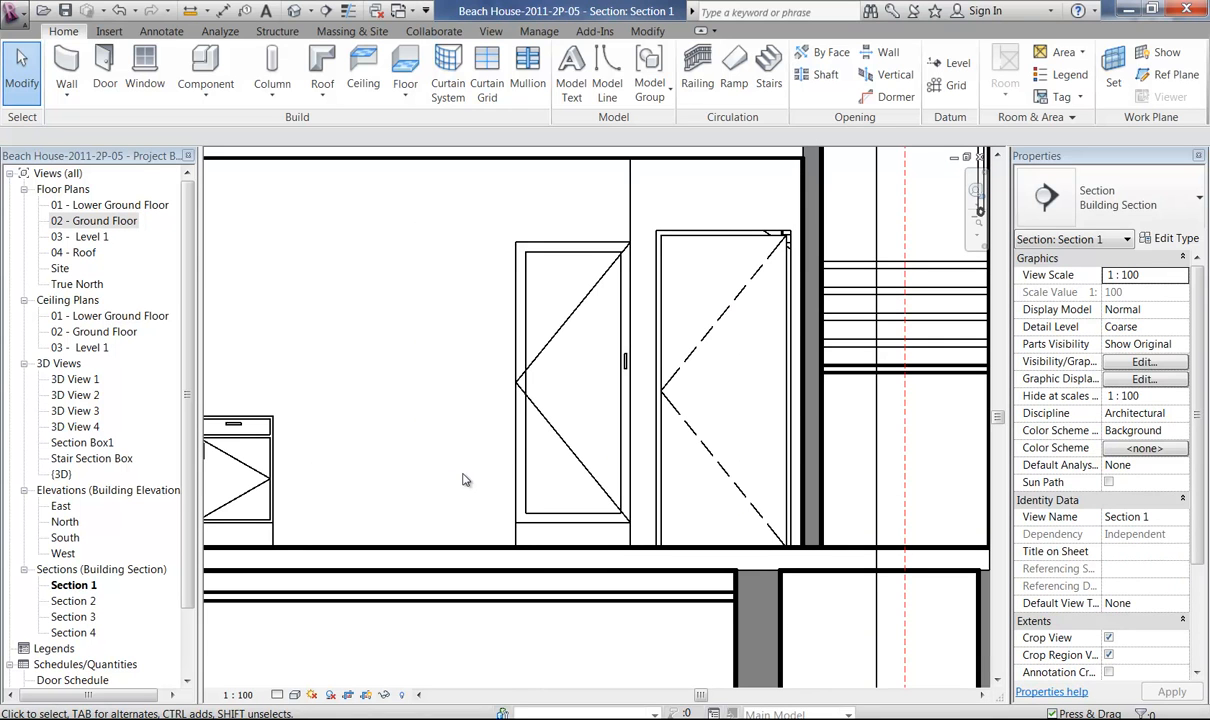
Examine the tall cabinet's door swing lines and handle side in Section 1 and compare them with the adjacent door's swing lines.
left_click(520, 481)
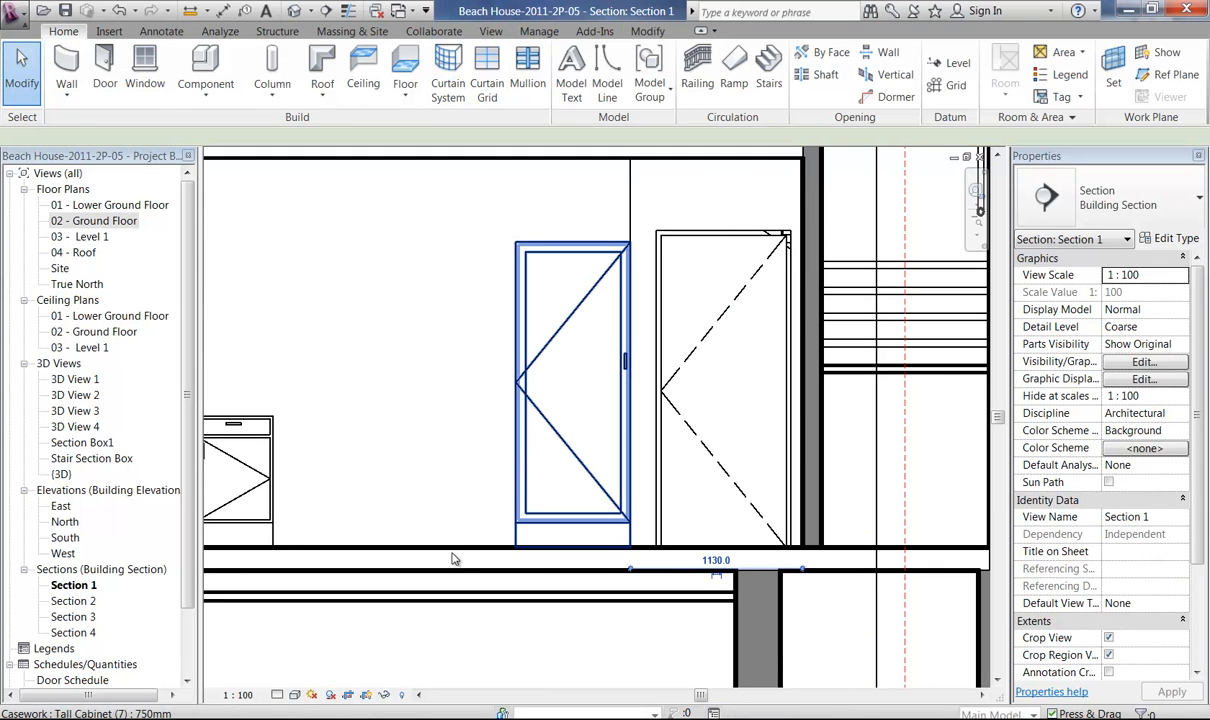
left_click(430, 425)
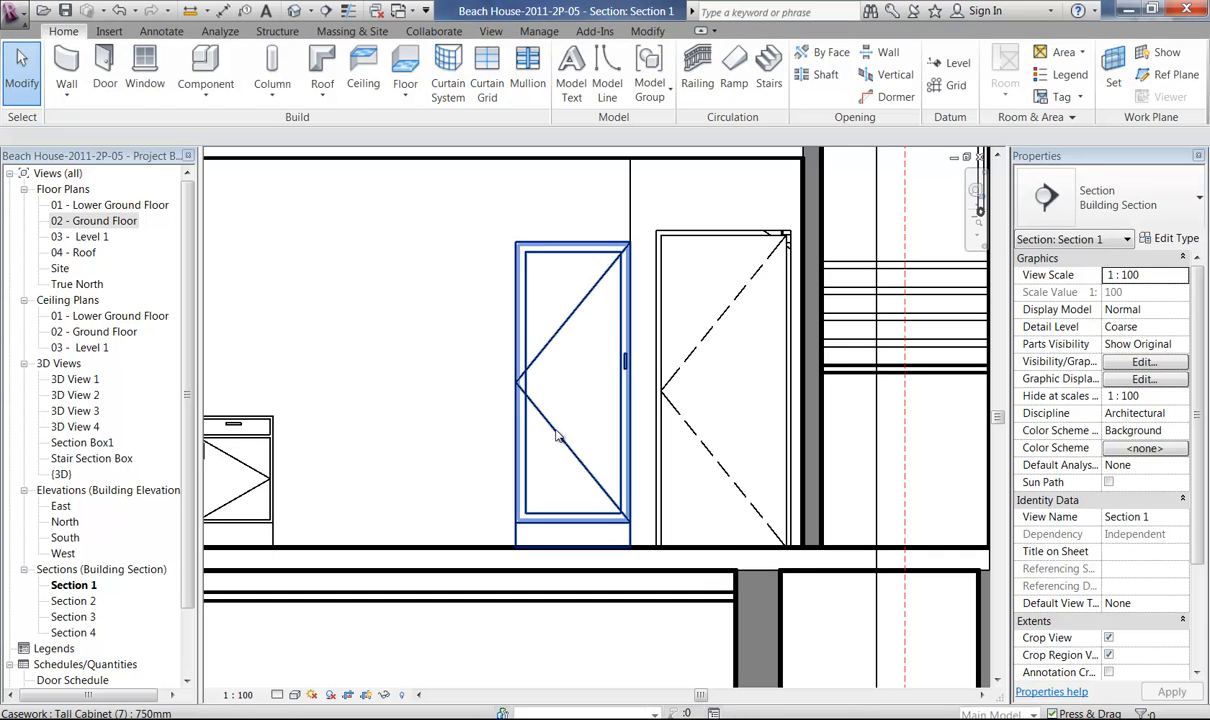
left_click(610, 372)
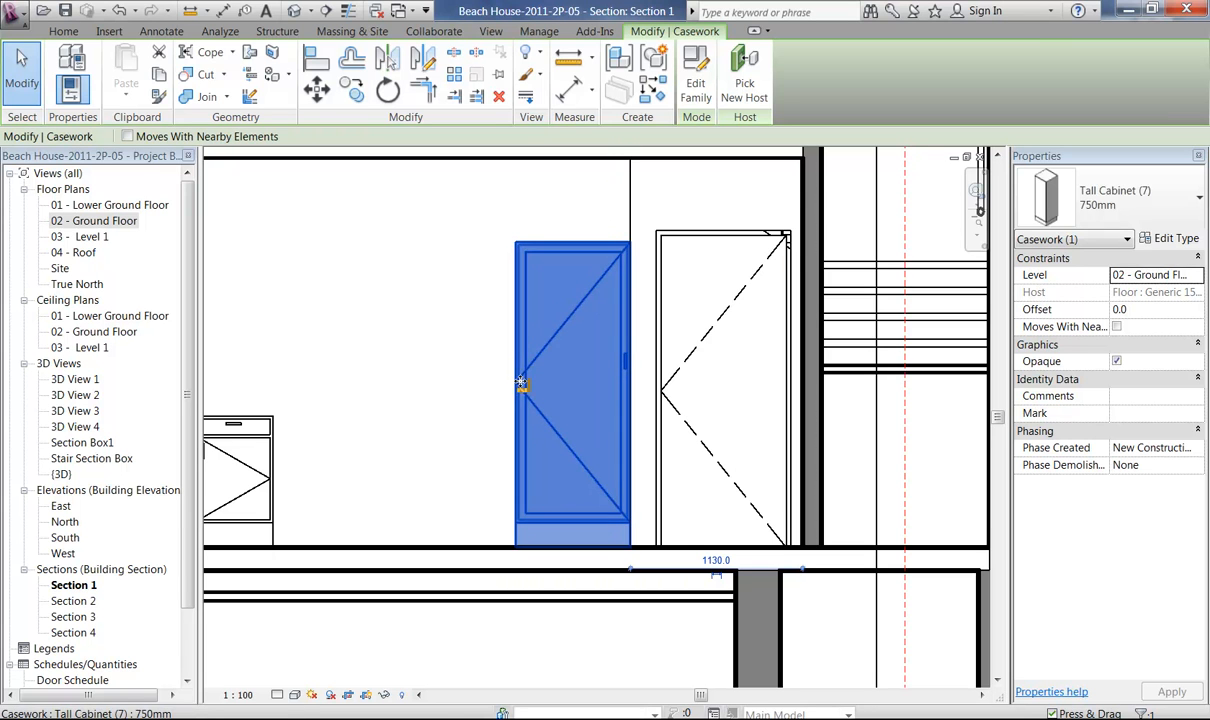
left_click(446, 394)
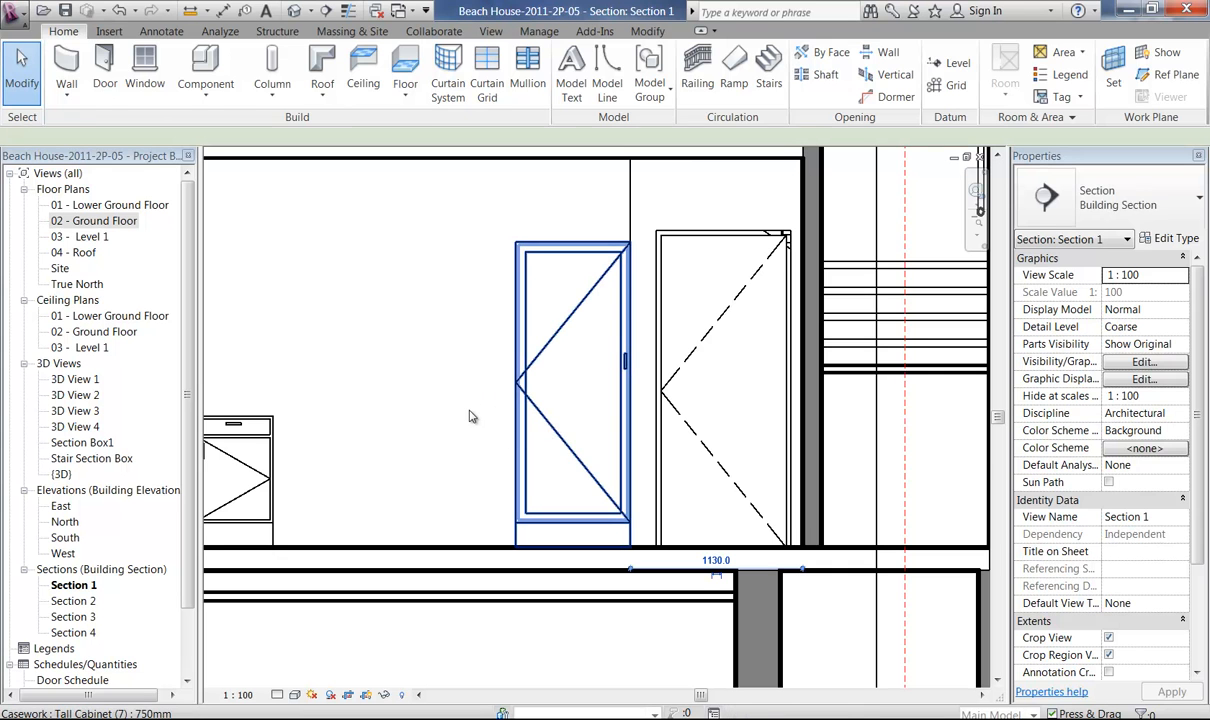
left_click(472, 416)
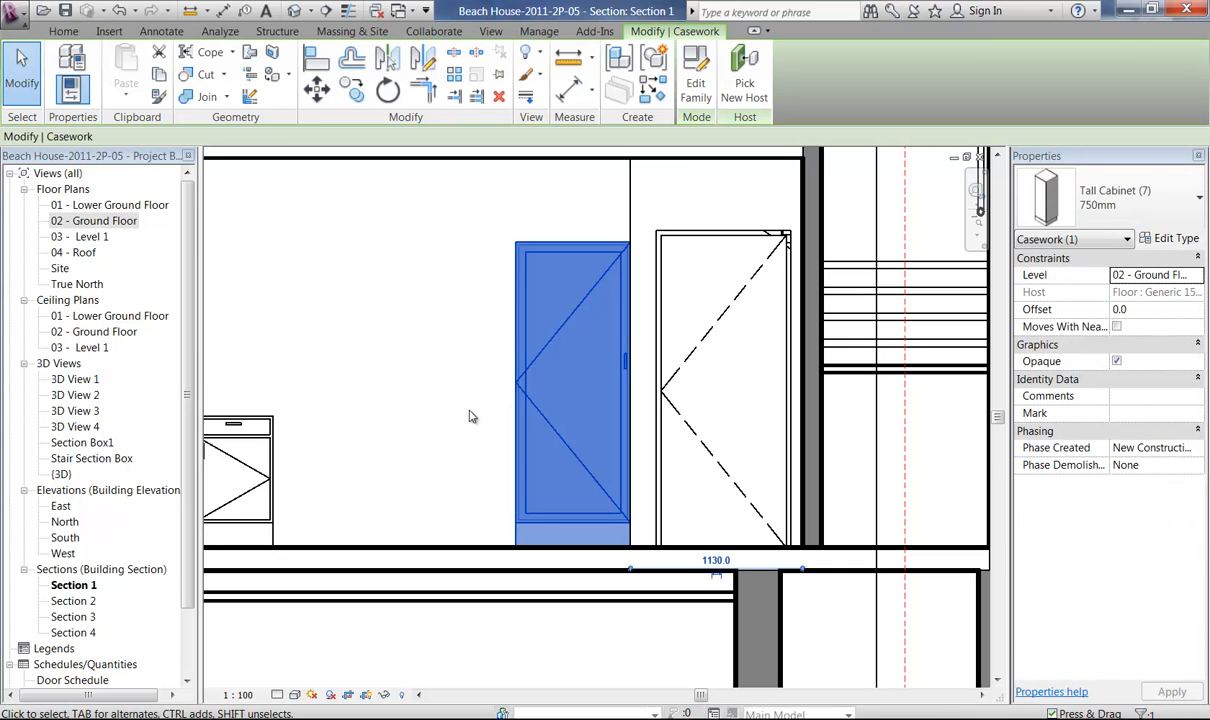
left_click(474, 414)
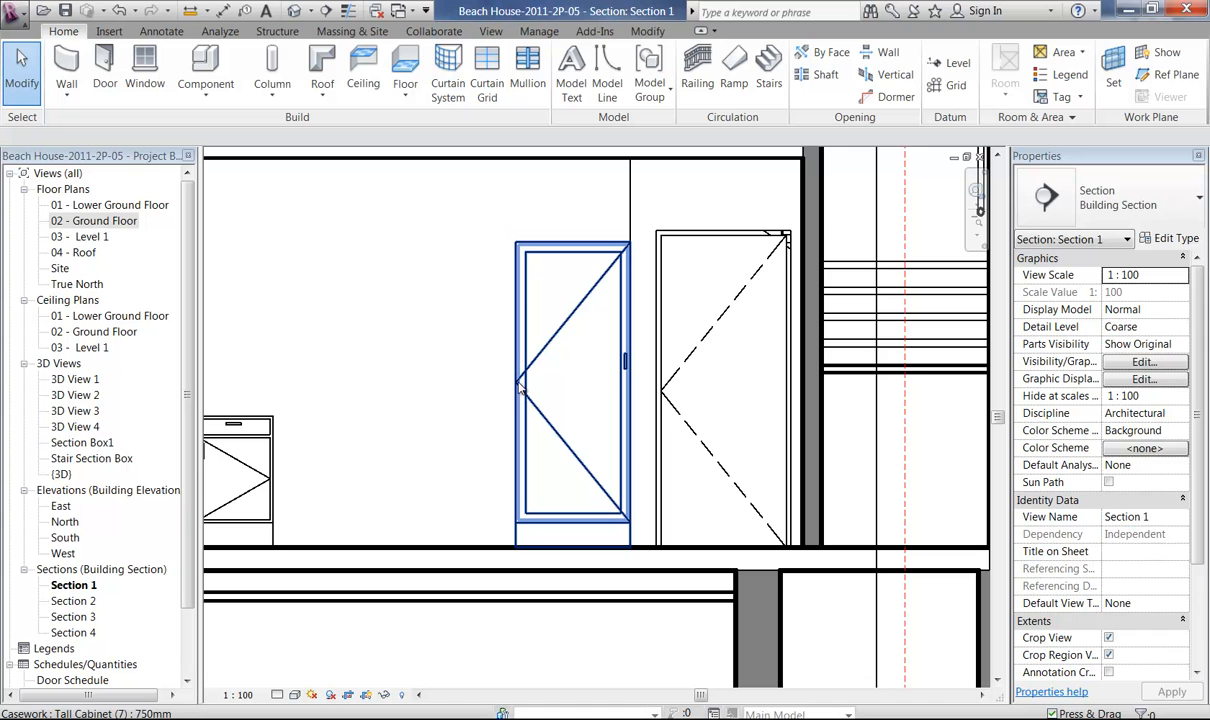
left_click(703, 348)
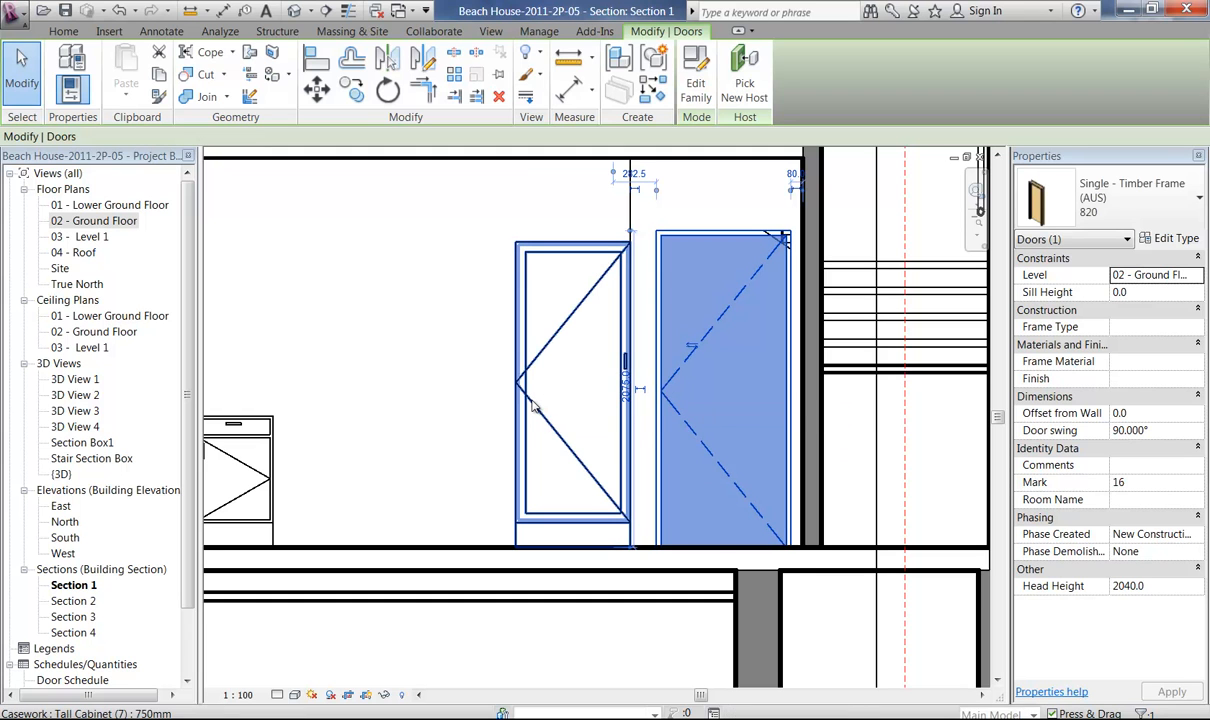
Open the tall cabinet's family for editing and display its Front elevation.
left_click(535, 405)
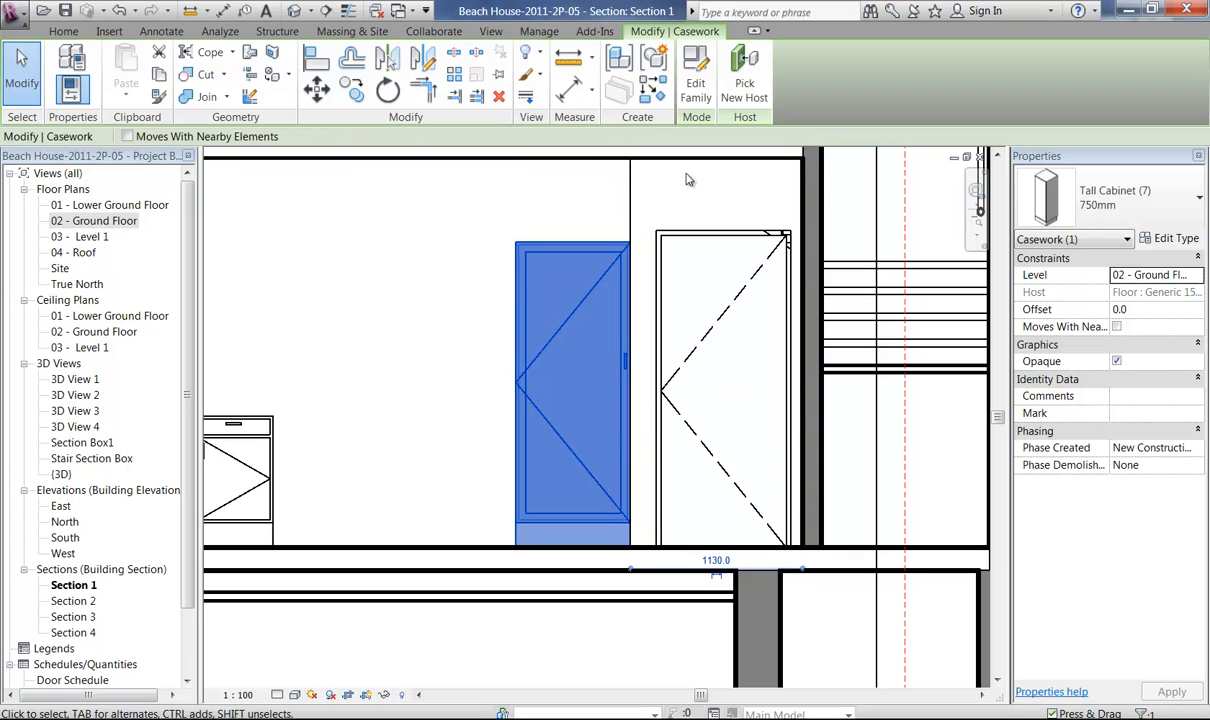
left_click(698, 85)
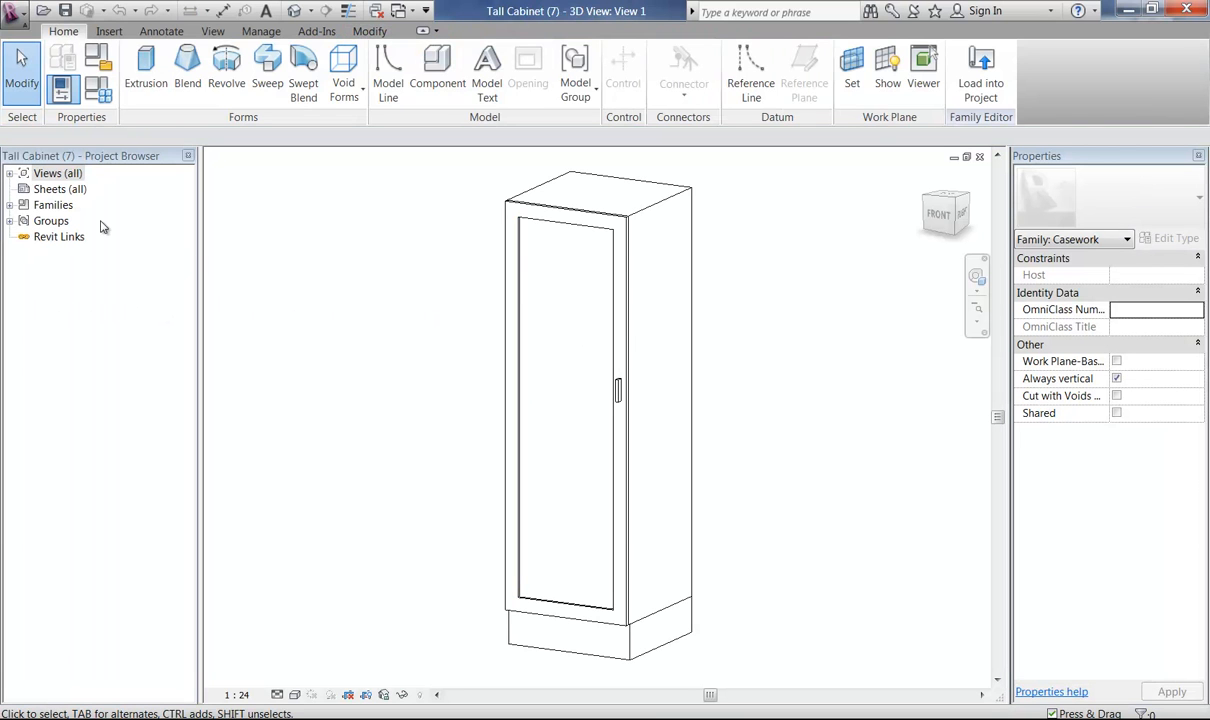
left_click(14, 173)
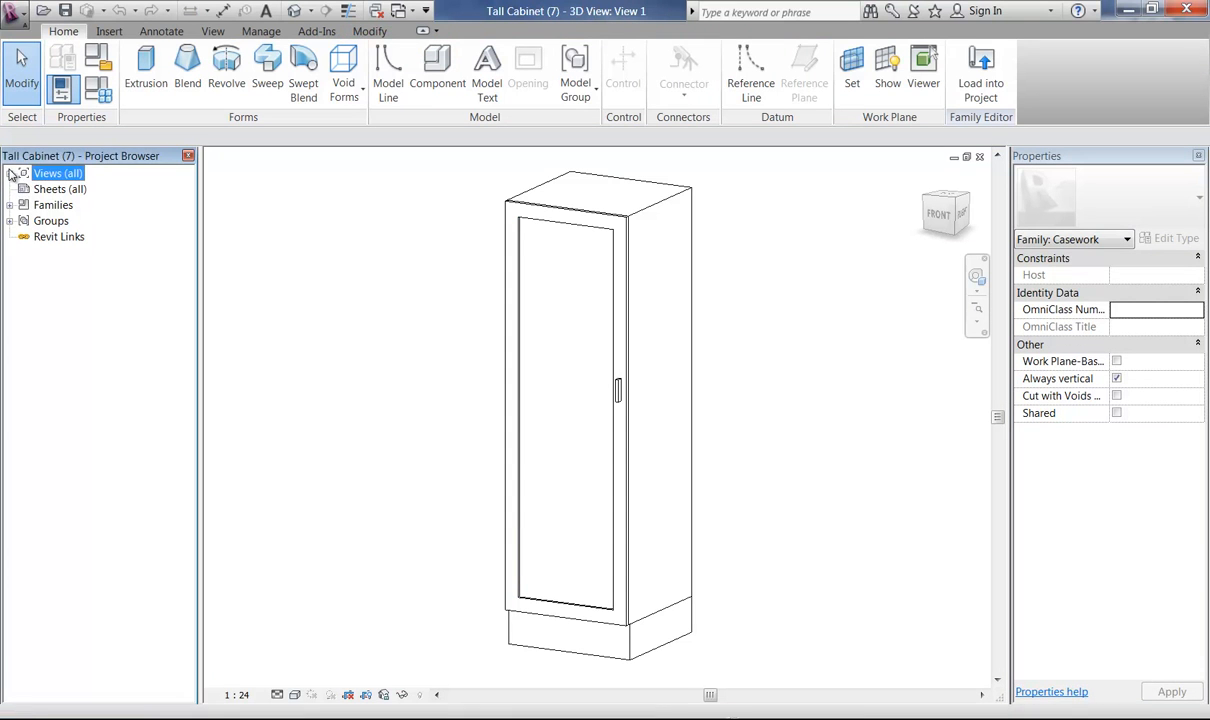
left_click(11, 173)
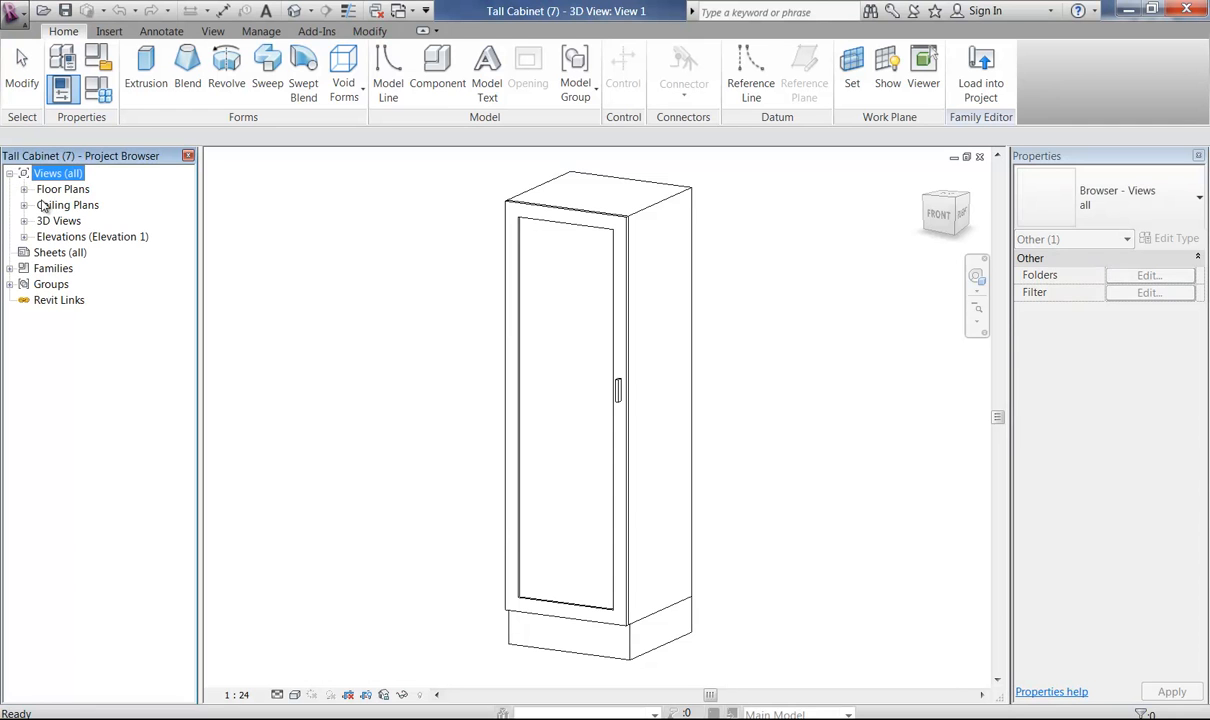
double_click(58, 236)
left_click(63, 268)
double_click(63, 268)
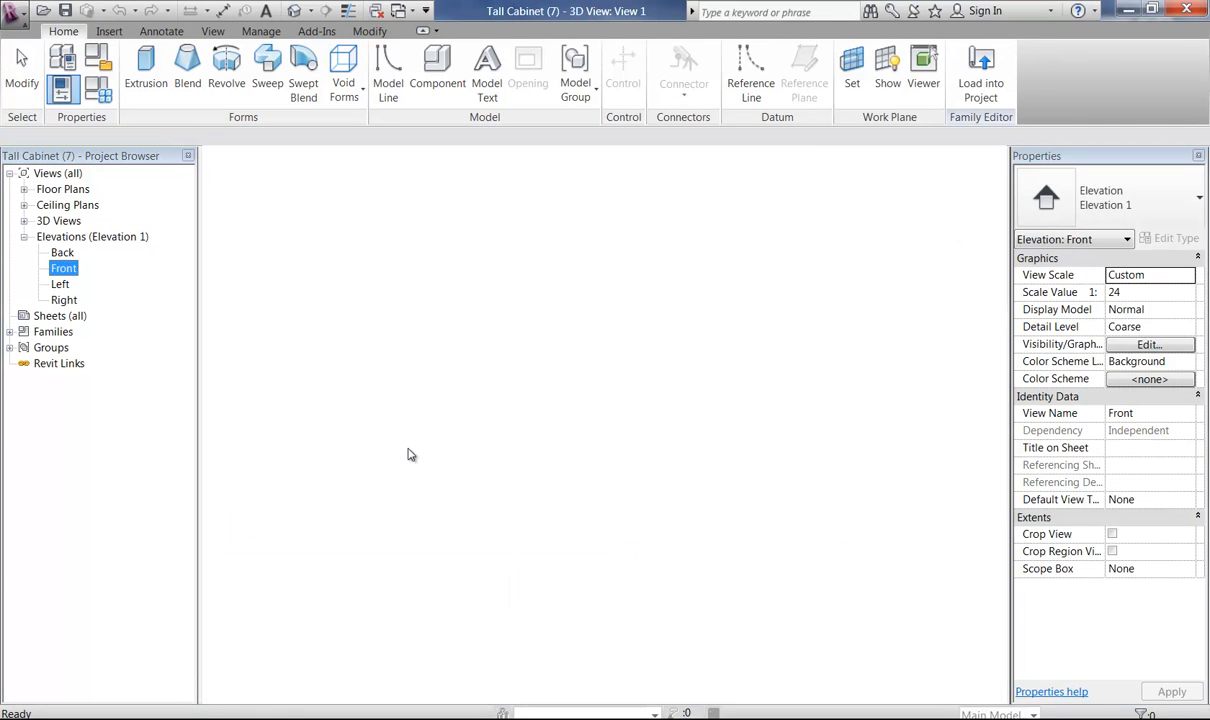
middle_click_drag(446, 486, 483, 591)
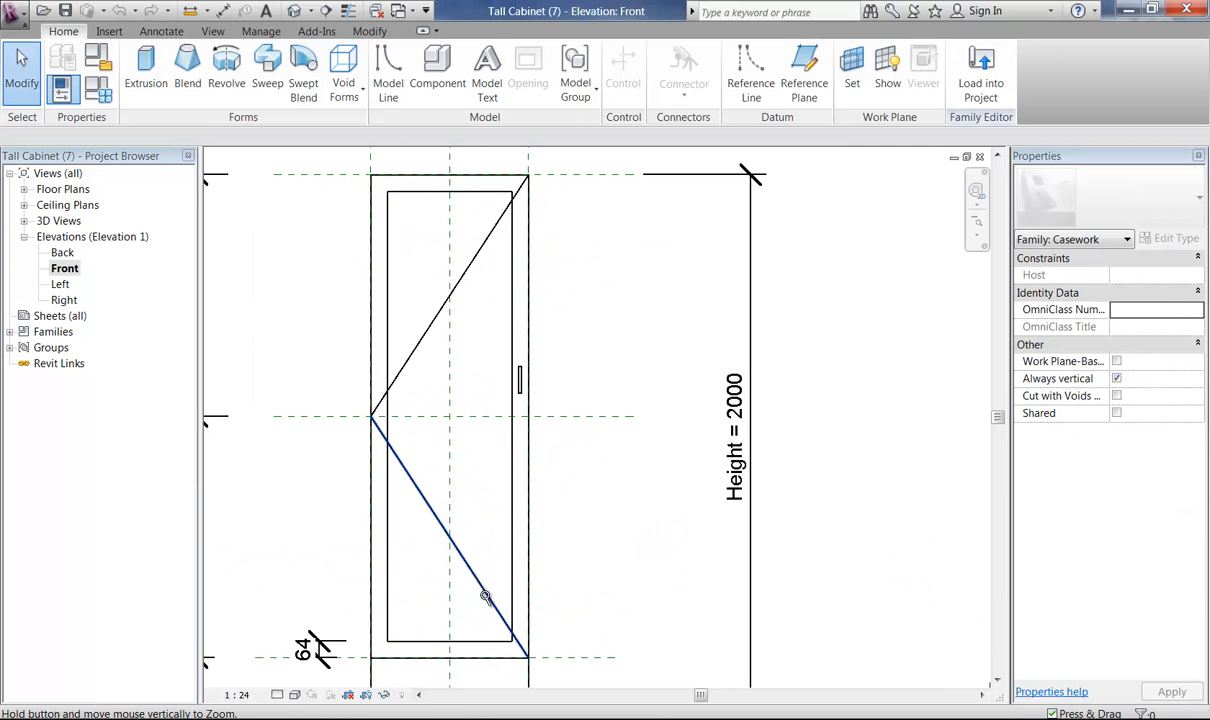
Mirror both diagonal door swing lines about the vertical Center reference plane without keeping a copy.
left_click(418, 354)
key("alt")
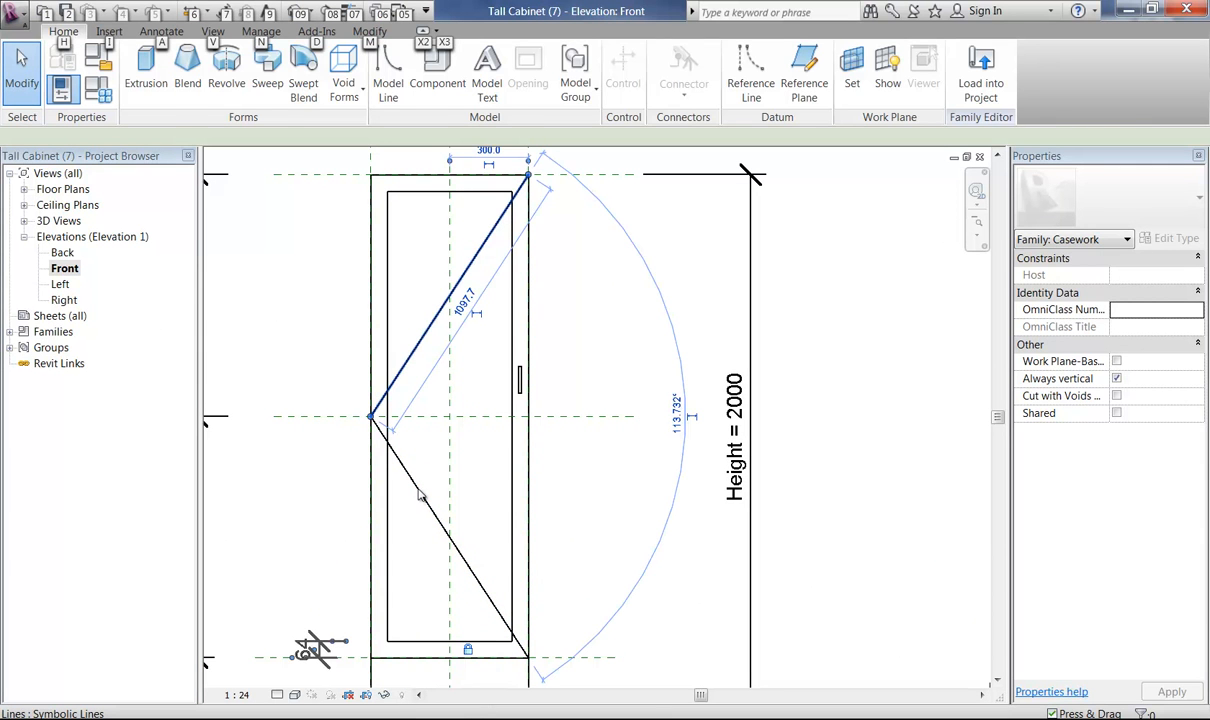
left_click(416, 494, "ctrl")
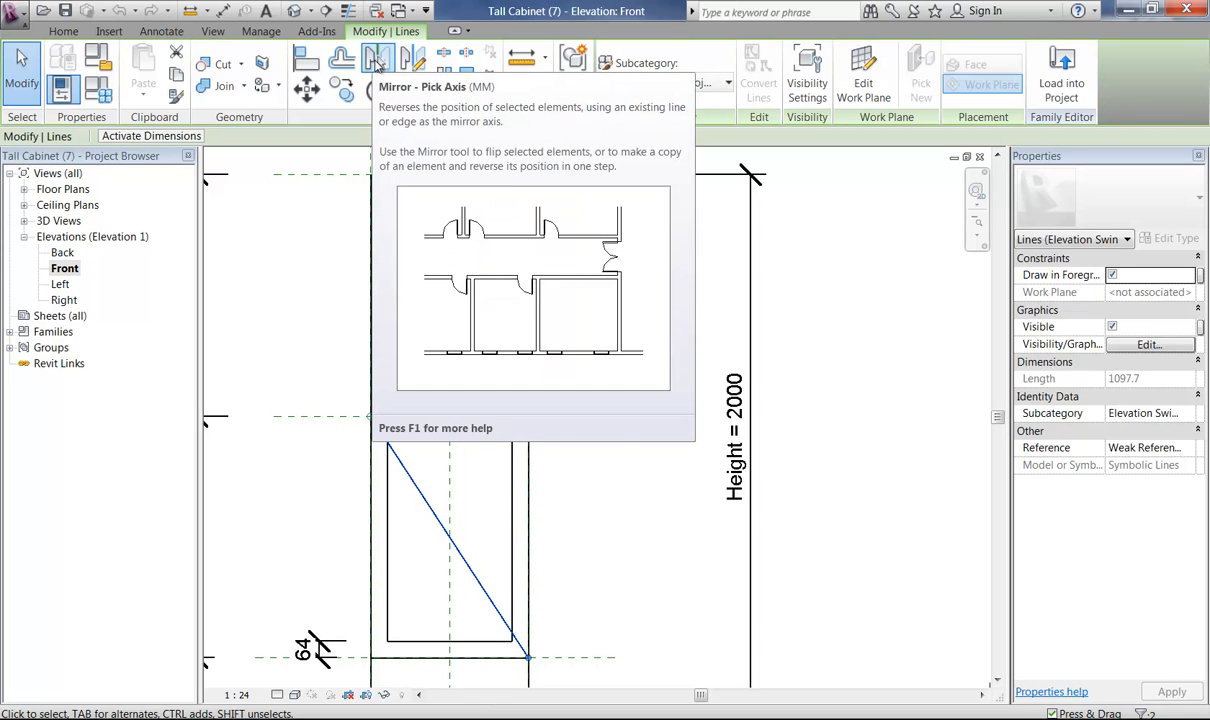
left_click(376, 62)
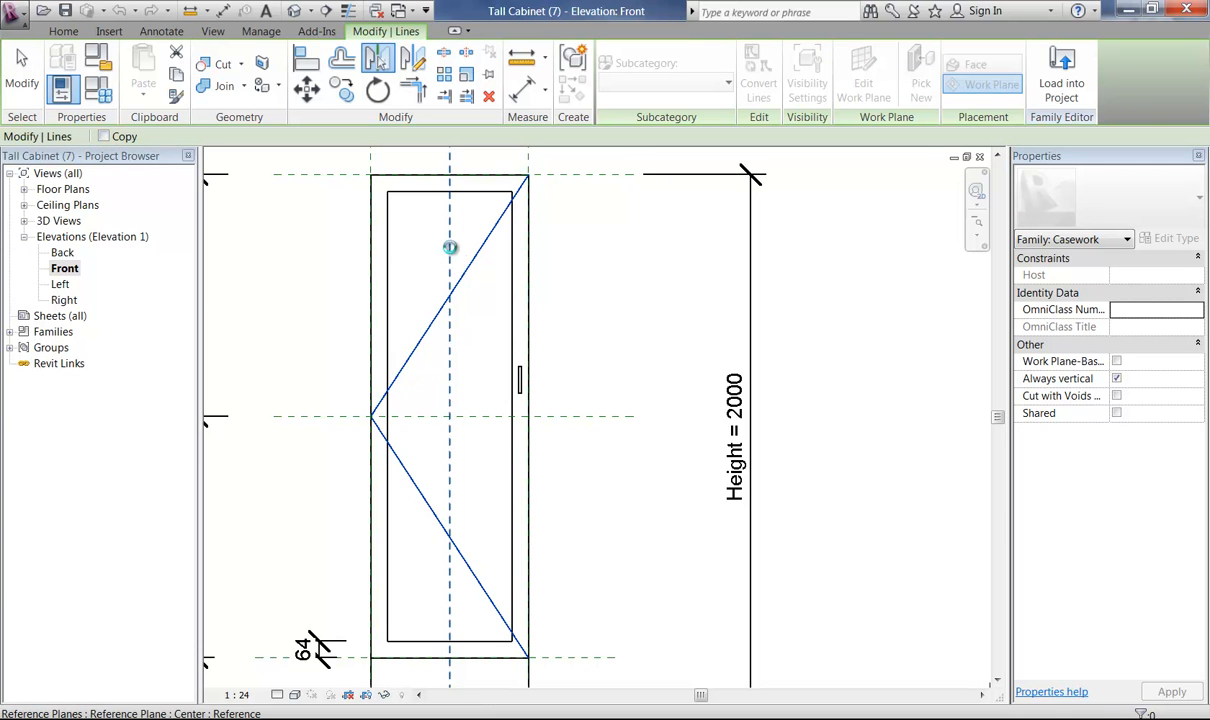
left_click(450, 247)
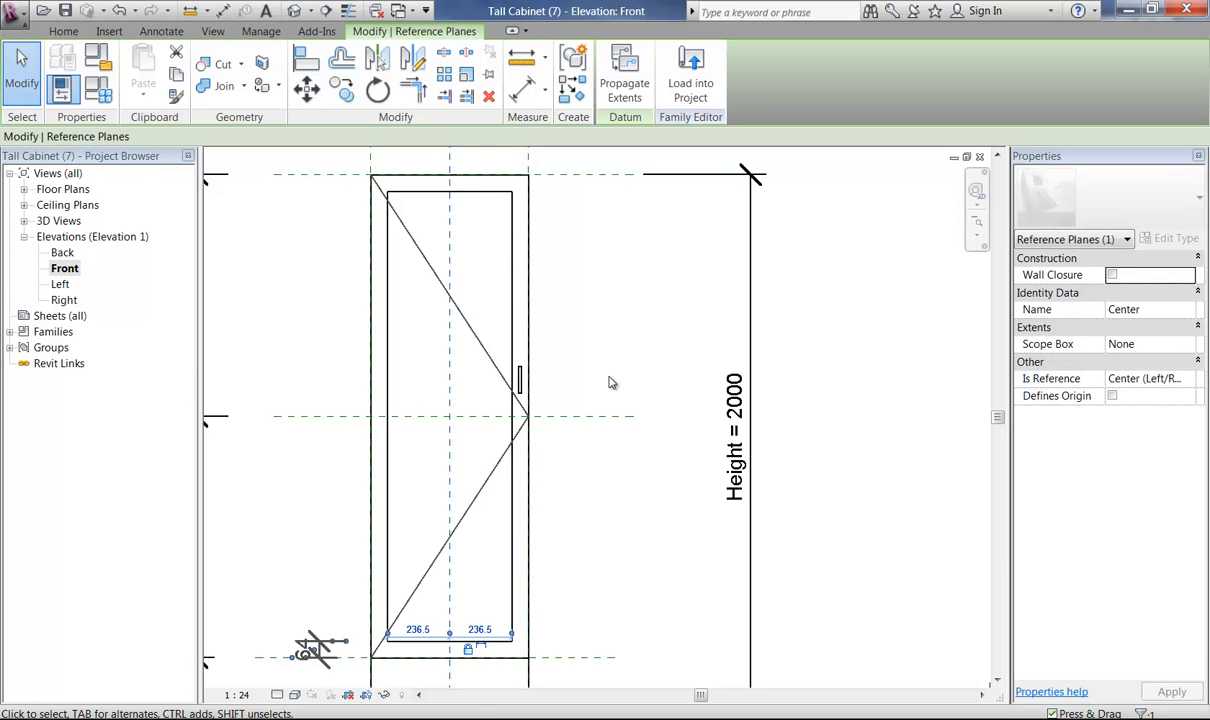
left_click(612, 383)
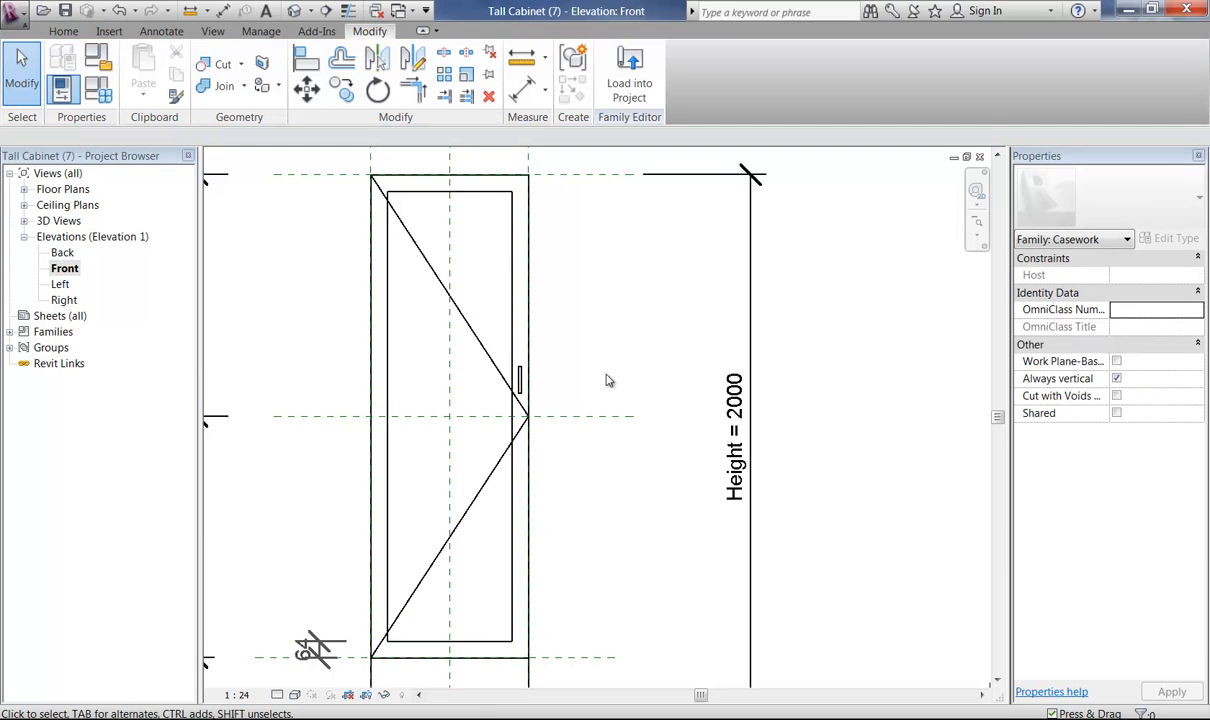
Save the edited family in the Domestic Kitchen folder under the name Tall Cabinet (7) - reverse chevron.
left_click(13, 12)
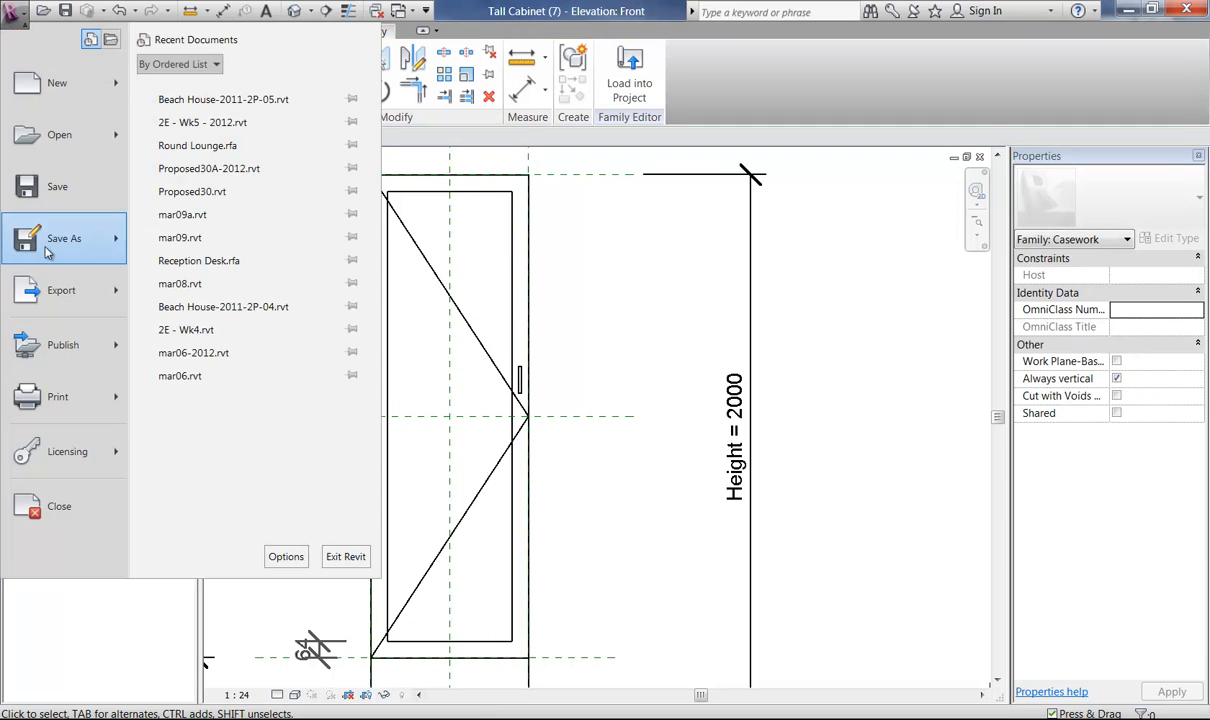
mouse_move(60, 238)
left_click(193, 173)
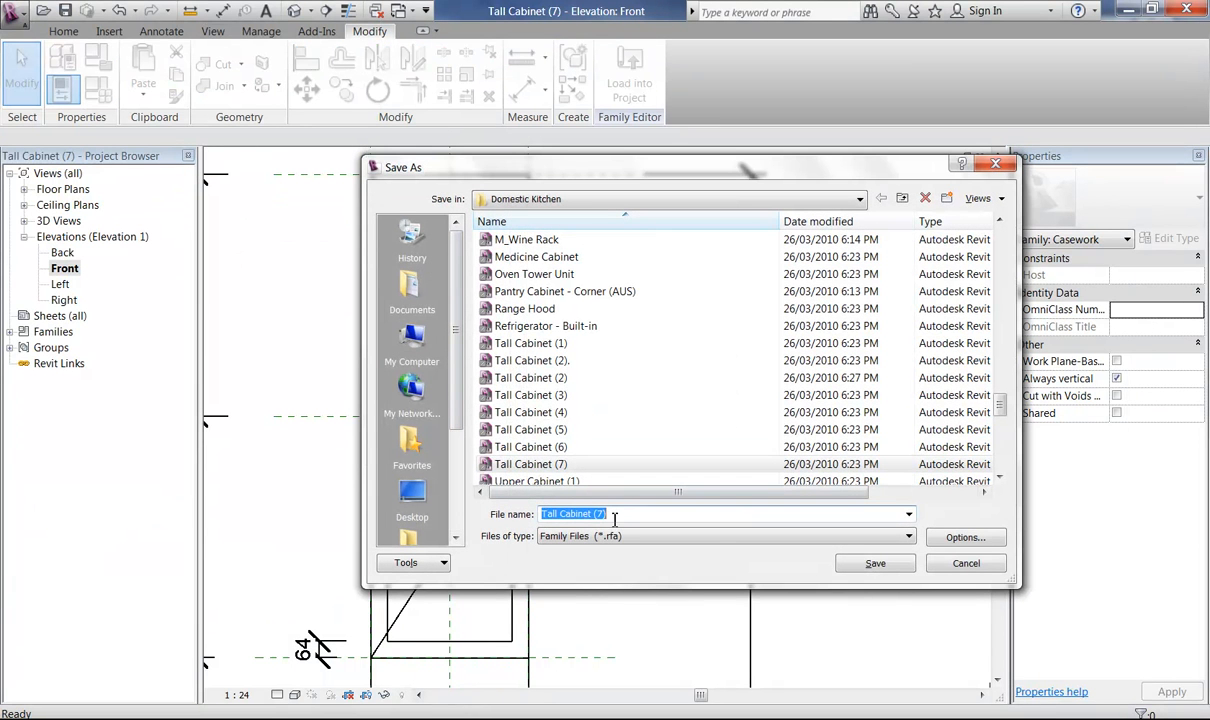
left_click(614, 514)
type("- re")
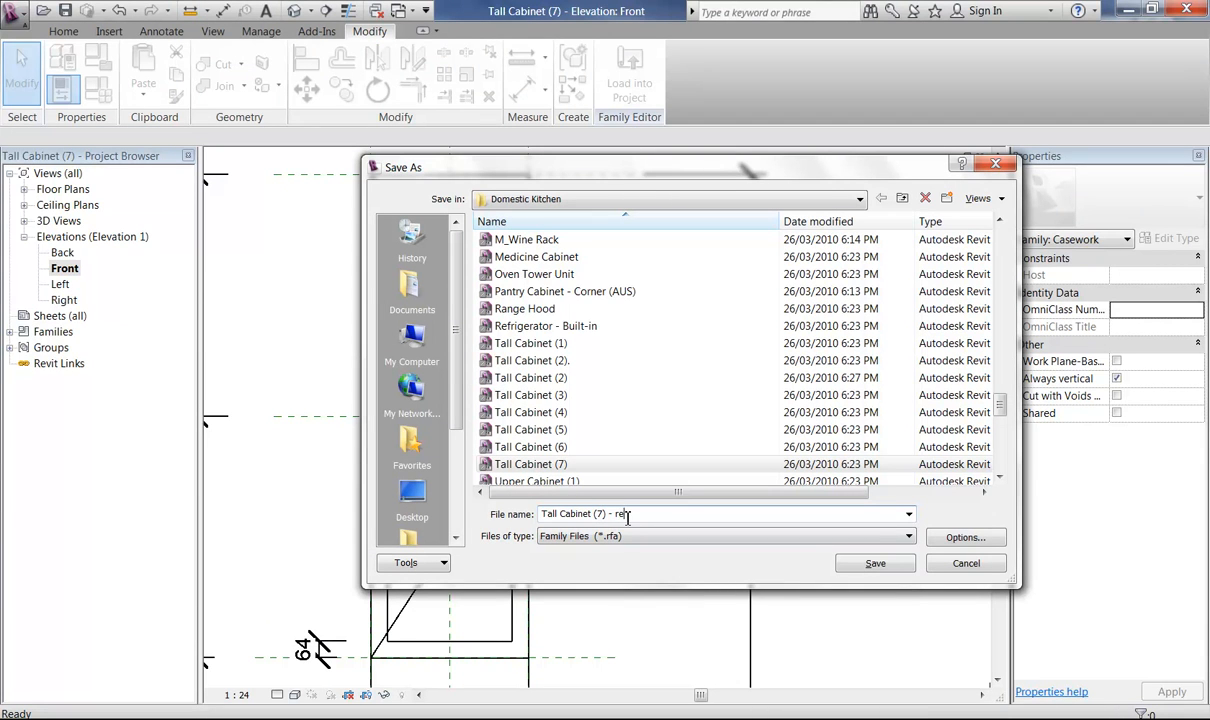
type("verse chevron")
left_click(873, 563)
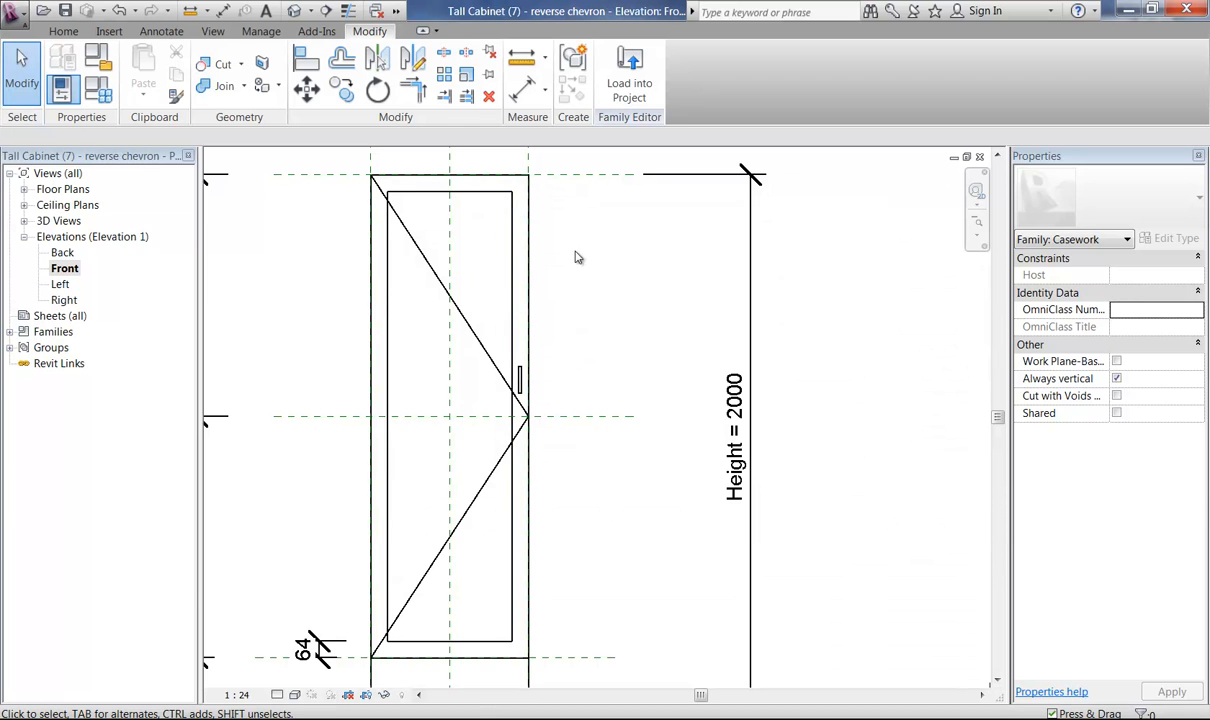
Load the reverse chevron cabinet family into the Beach House-2011-2P-05.rvt project only, ready for placement beside door 16.
left_click(610, 80)
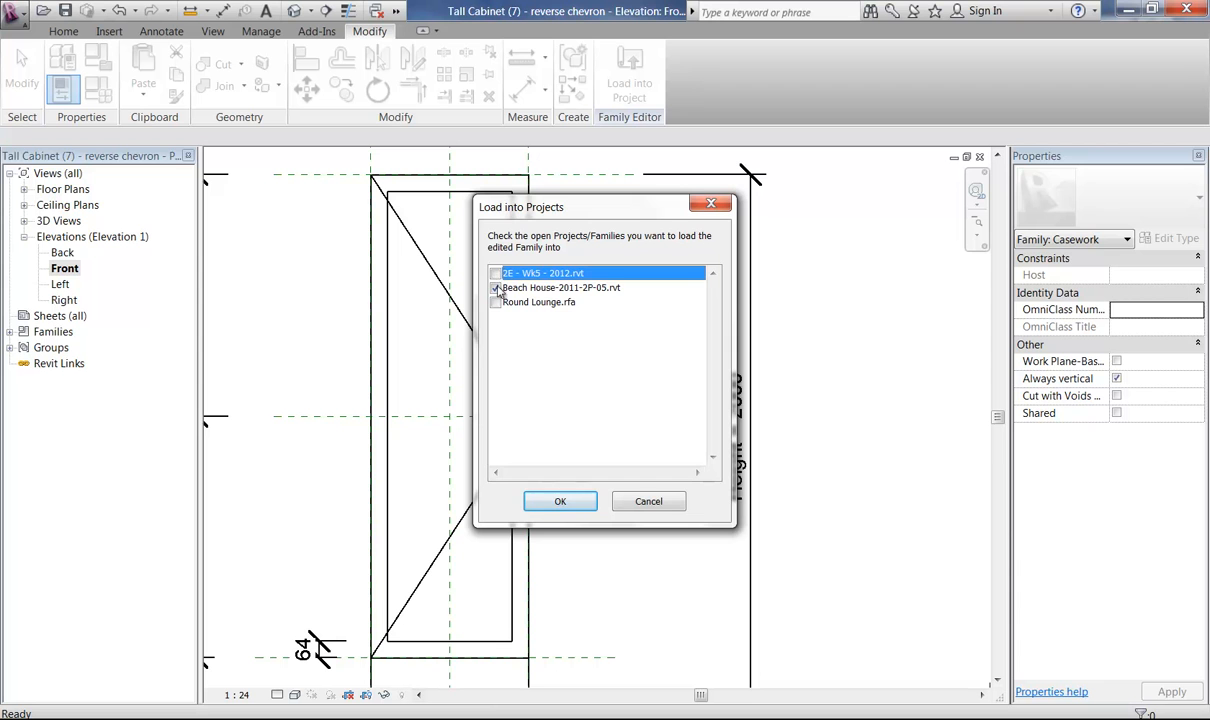
left_click(545, 289)
left_click(556, 503)
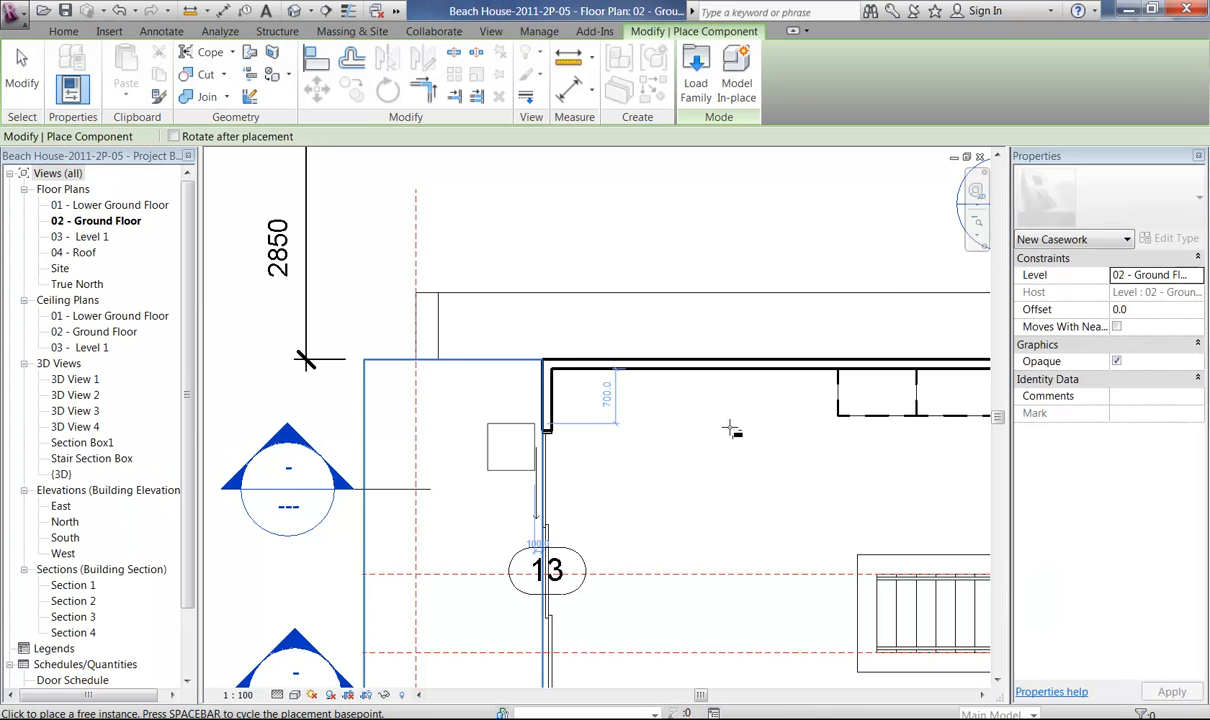
middle_click_drag(736, 441, 276, 451)
middle_click_drag(625, 424, 577, 605)
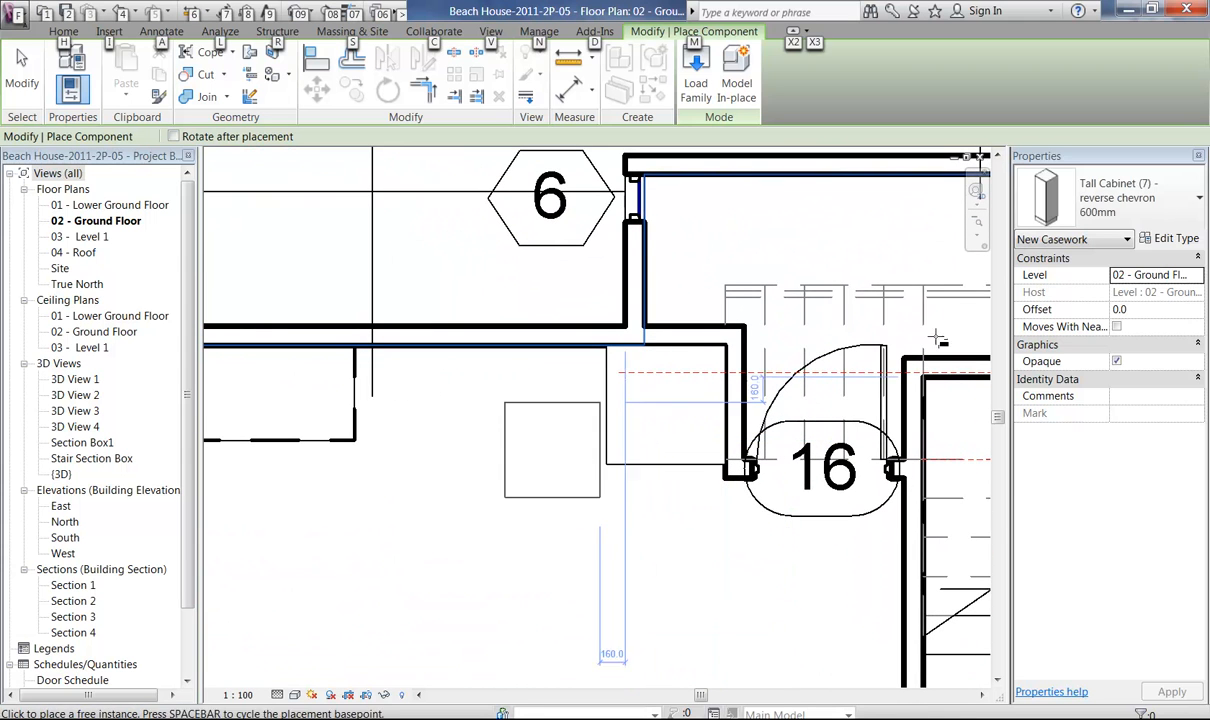
Place a Tall Cabinet (7) - reverse chevron 750mm against the wall, directly beside the existing tall cabinet near door 16.
left_click(1110, 212)
scroll(1170, 430, "up", 3)
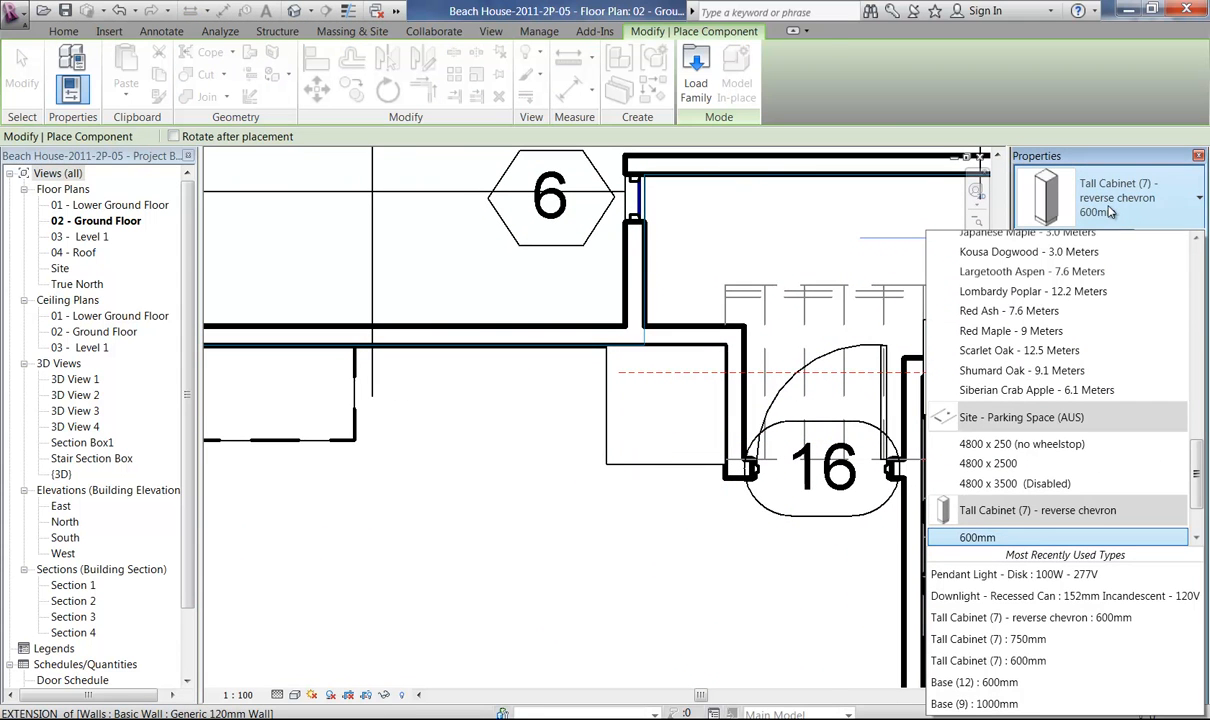
left_click_drag(1203, 481, 1203, 519)
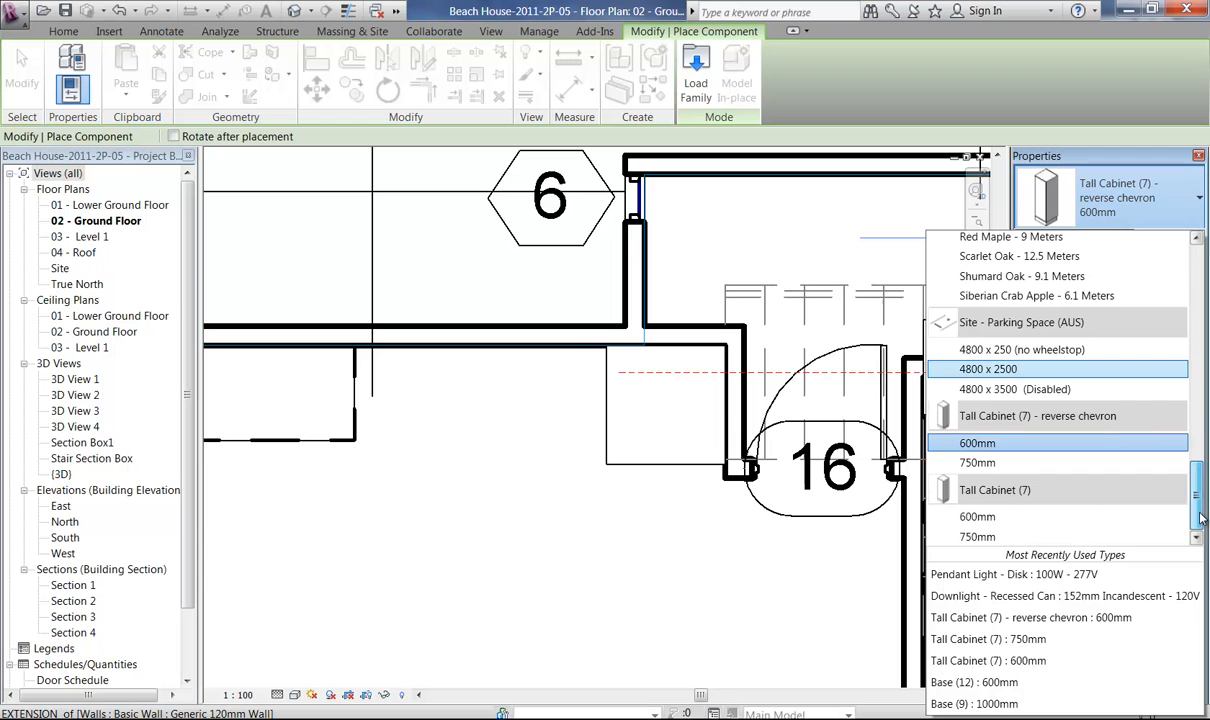
left_click(978, 463)
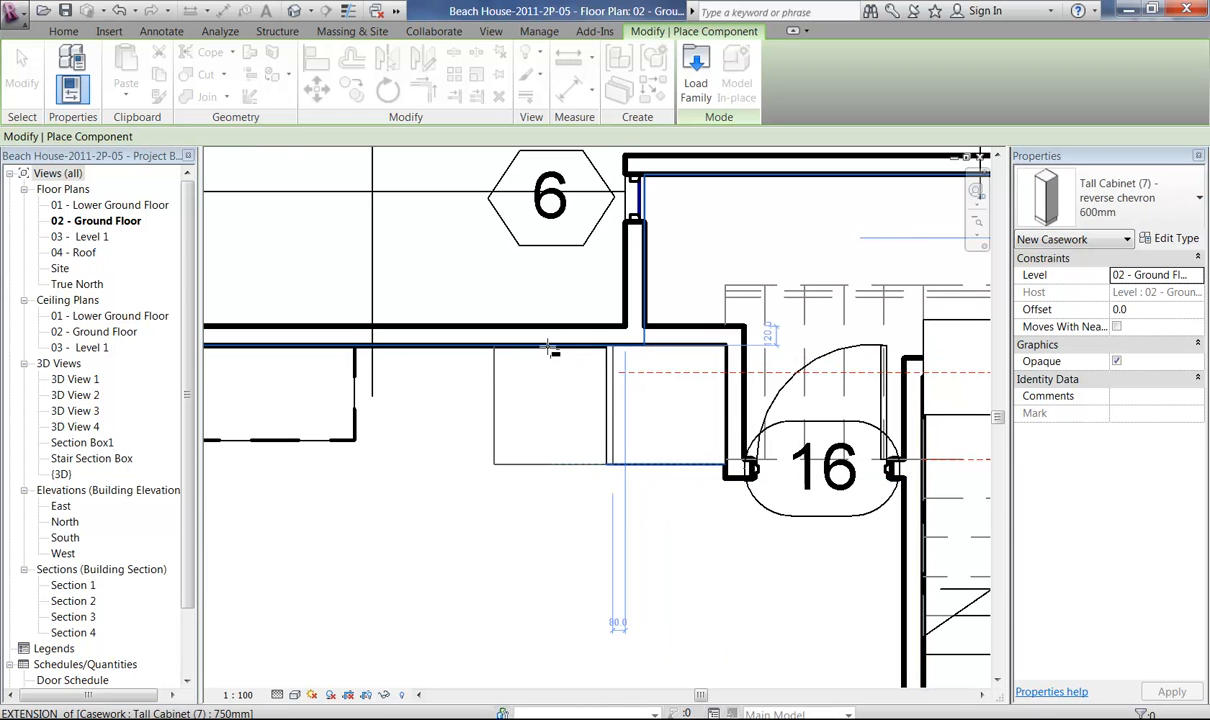
left_click(552, 349)
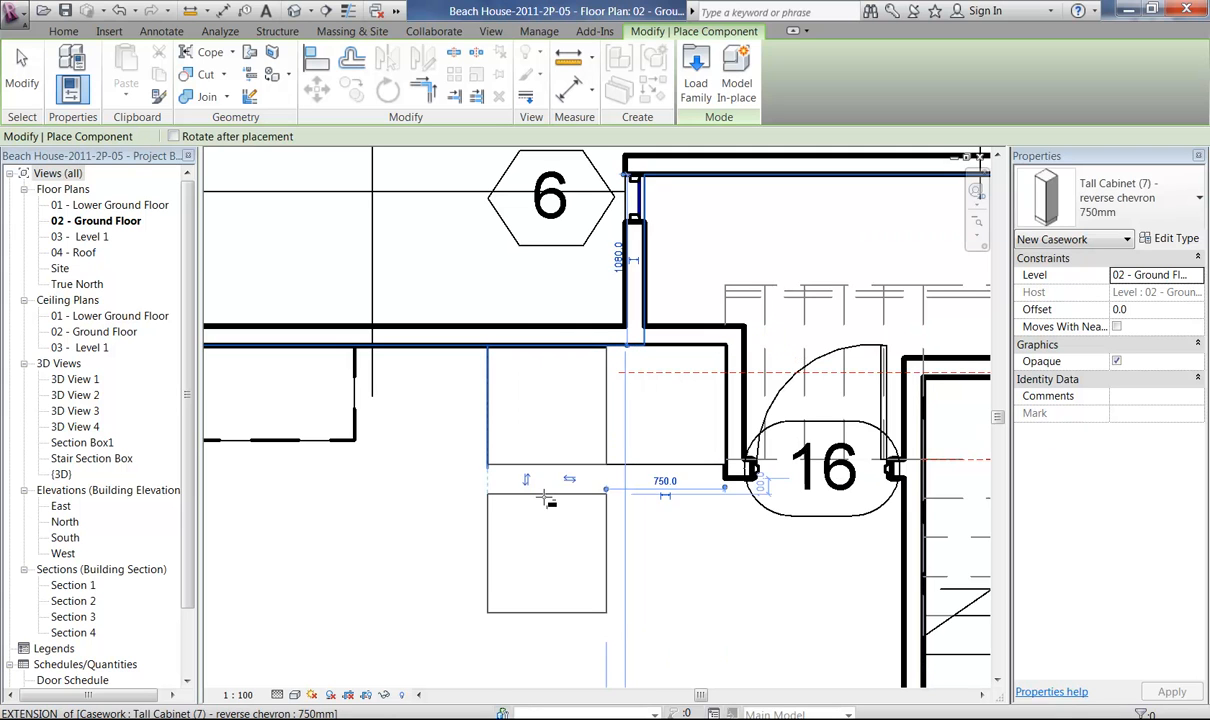
left_click_drag(185, 548, 186, 587)
right_click(411, 457)
left_click(438, 472)
right_click(439, 473)
left_click(453, 484)
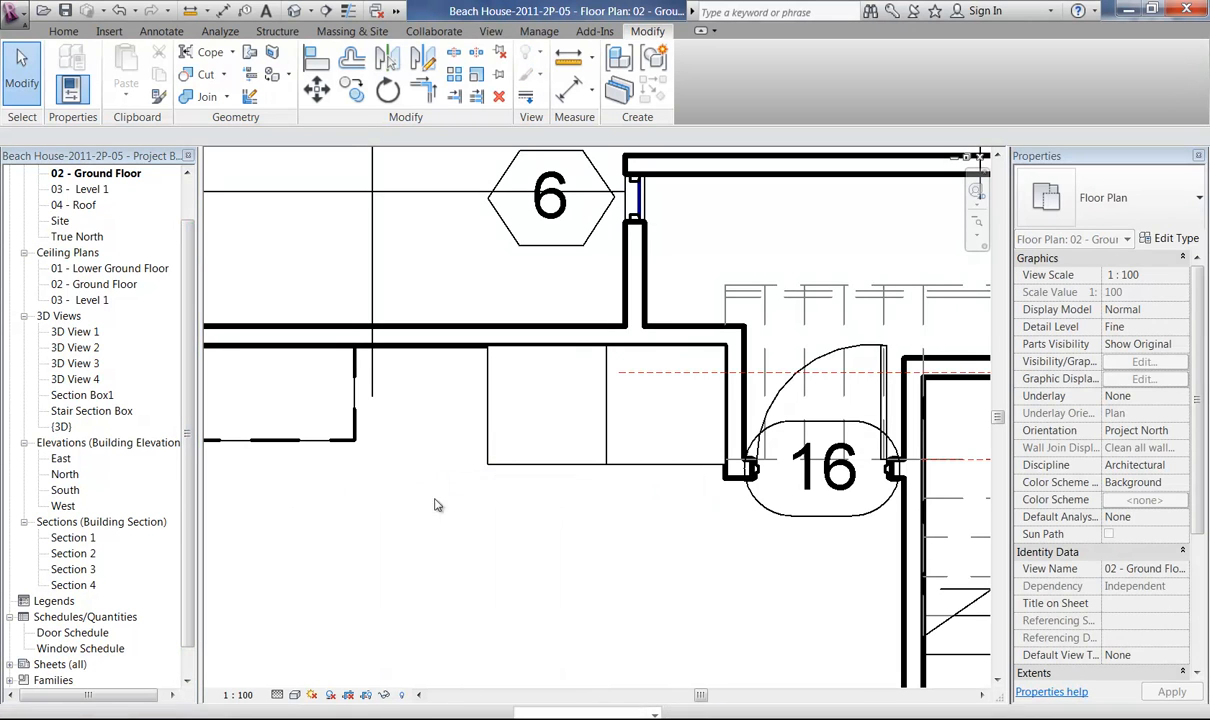
Open the Section 1 view from its section marker on the plan and bring the two tall cabinets into view.
middle_click_drag(352, 505, 845, 510)
middle_click_drag(562, 467, 546, 262, "ctrl")
middle_click_drag(477, 472, 756, 429)
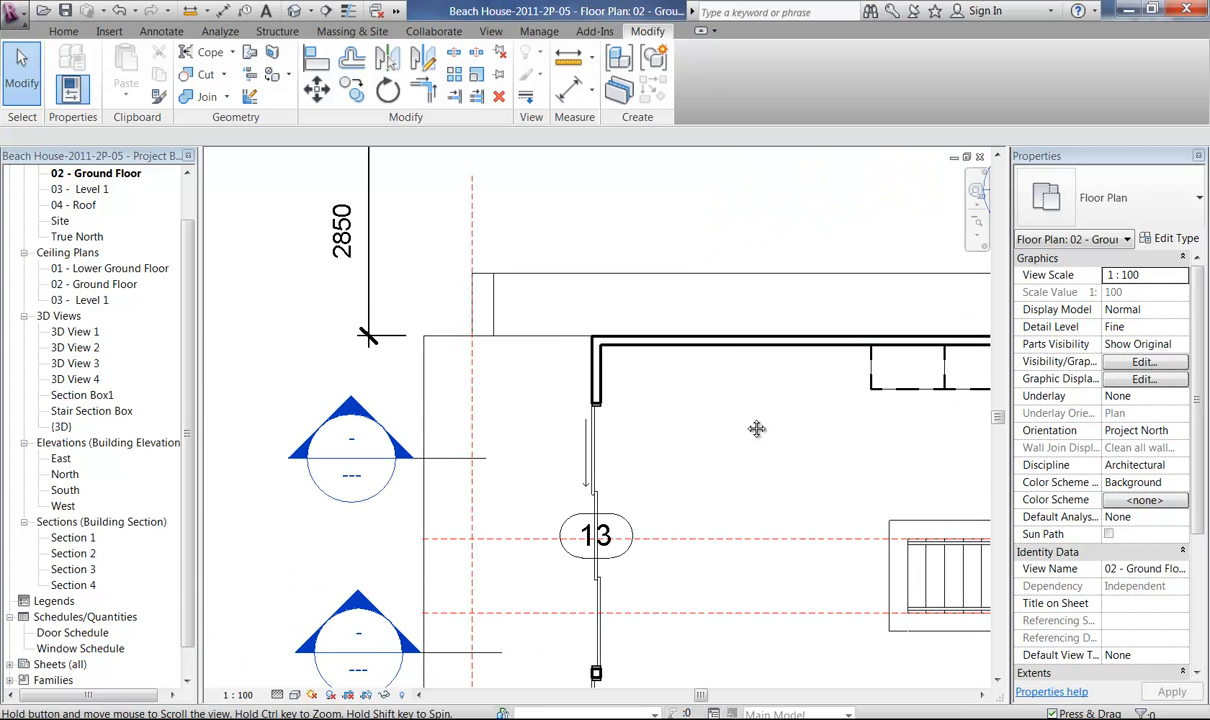
double_click(352, 414)
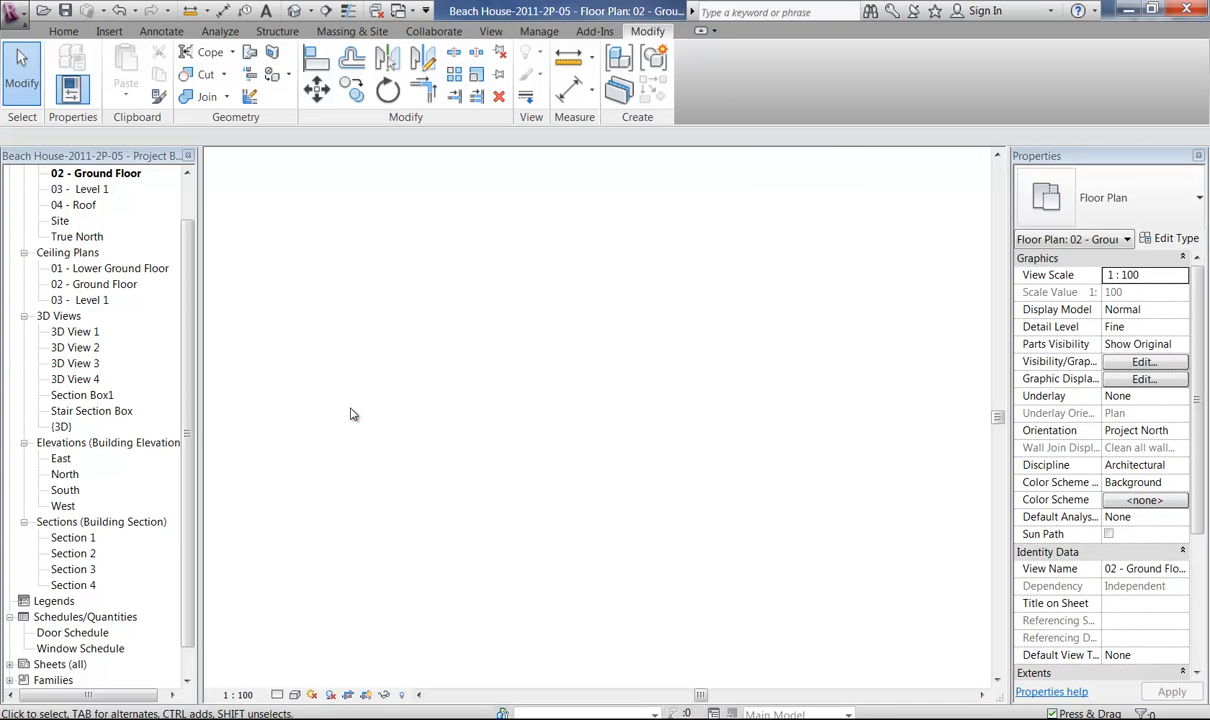
middle_click_drag(647, 414, 754, 420)
middle_click_drag(608, 411, 601, 484, "ctrl")
key("alt")
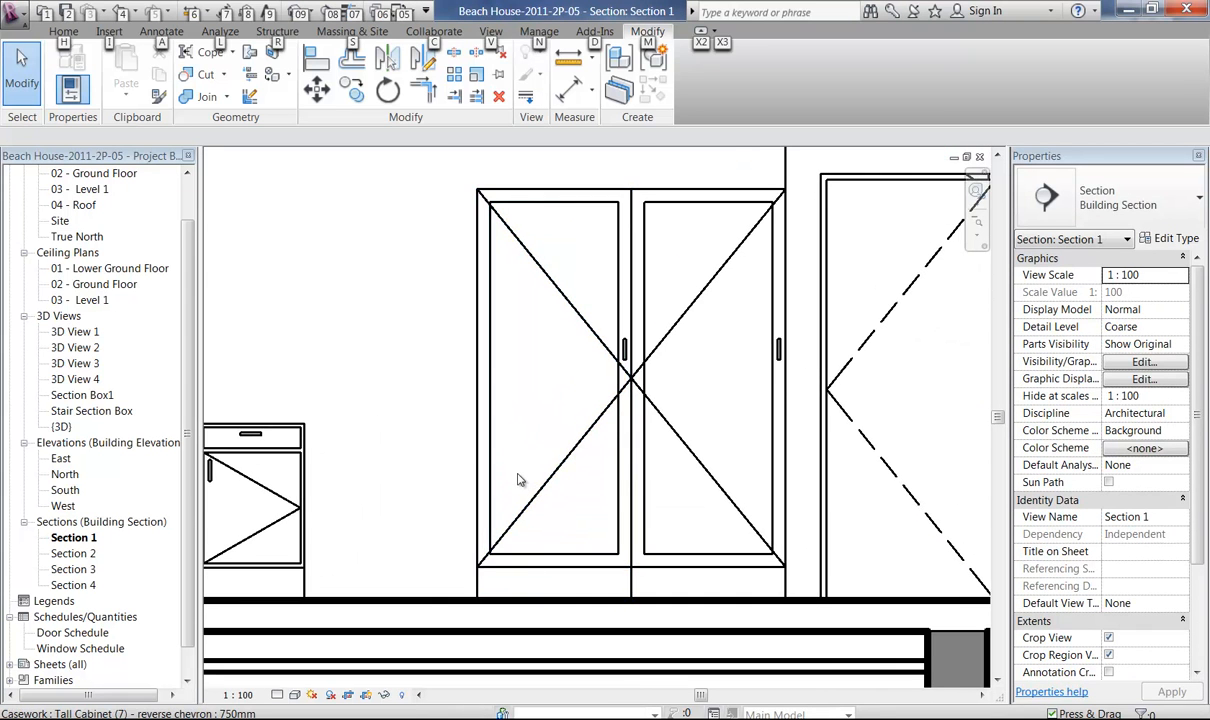
middle_click_drag(521, 482, 474, 510)
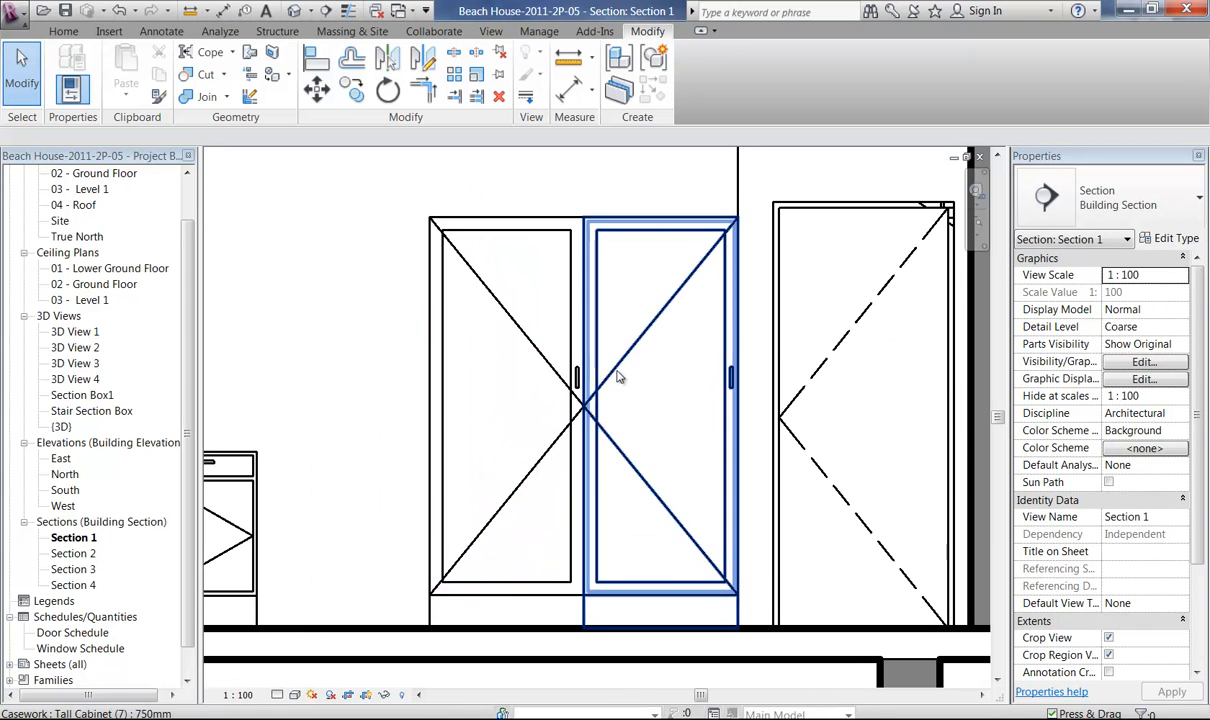
Change the tall cabinet nearest the door to the Tall Cabinet (7) - reverse chevron 750mm type.
left_click(616, 378)
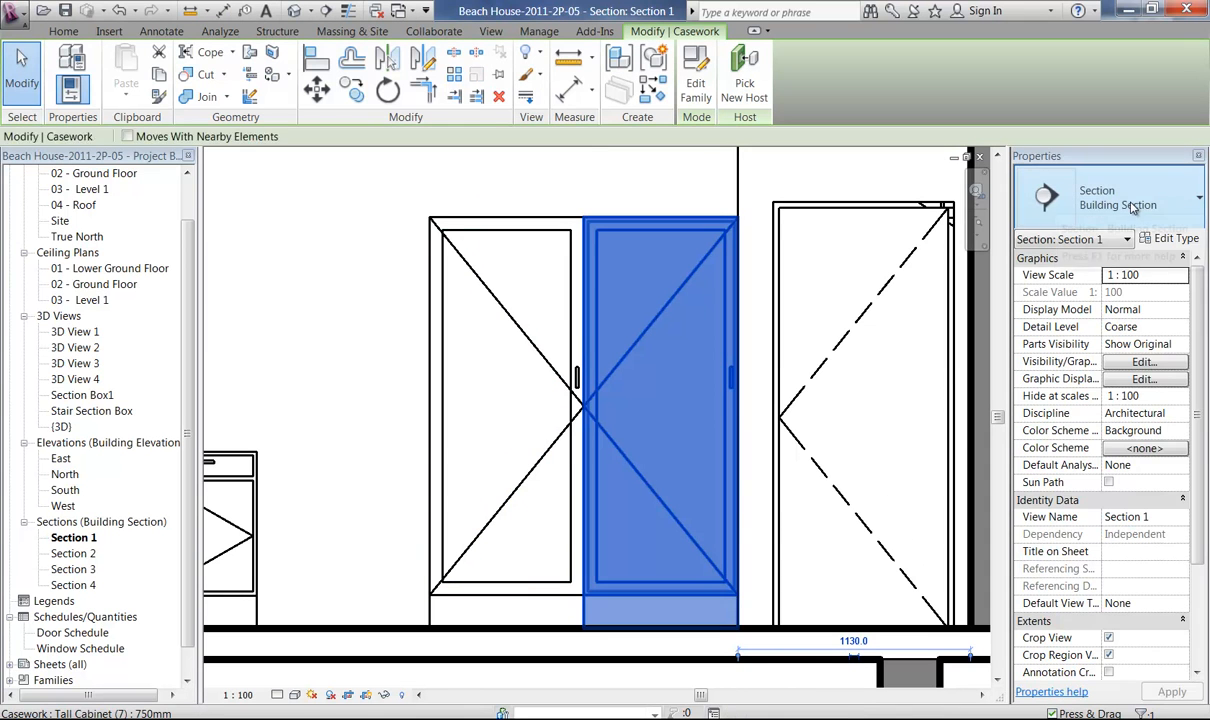
left_click(1101, 207)
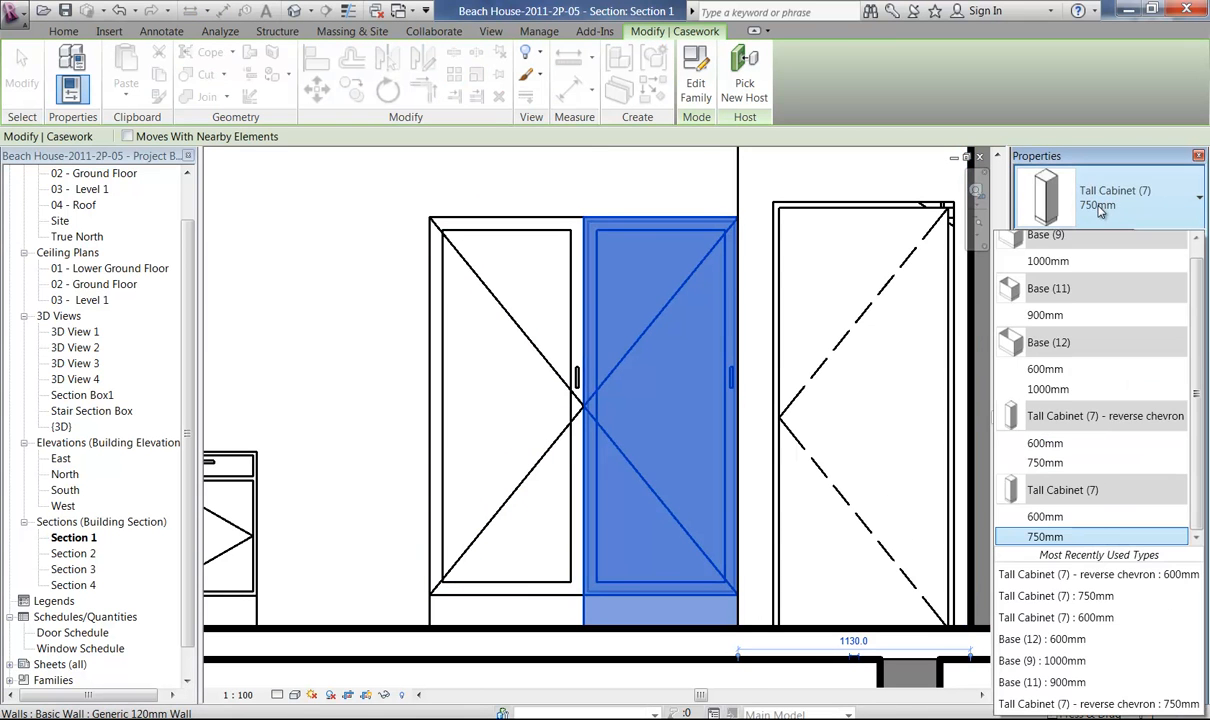
left_click(1045, 463)
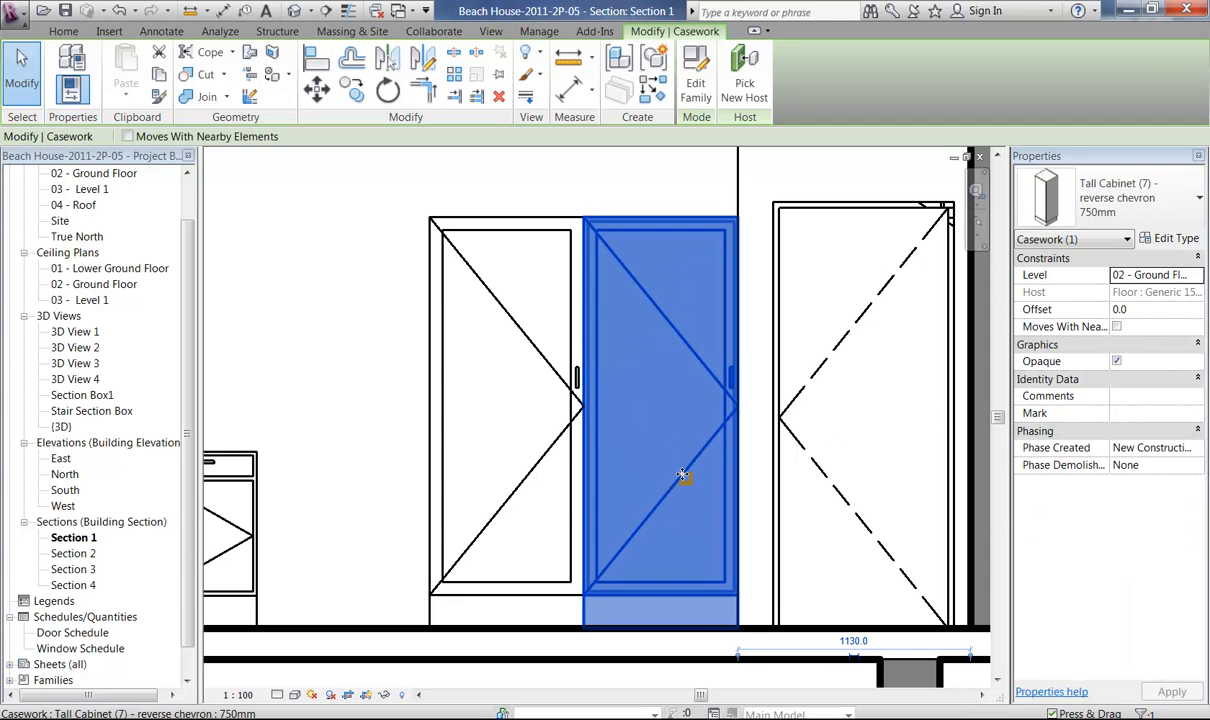
left_click(585, 194)
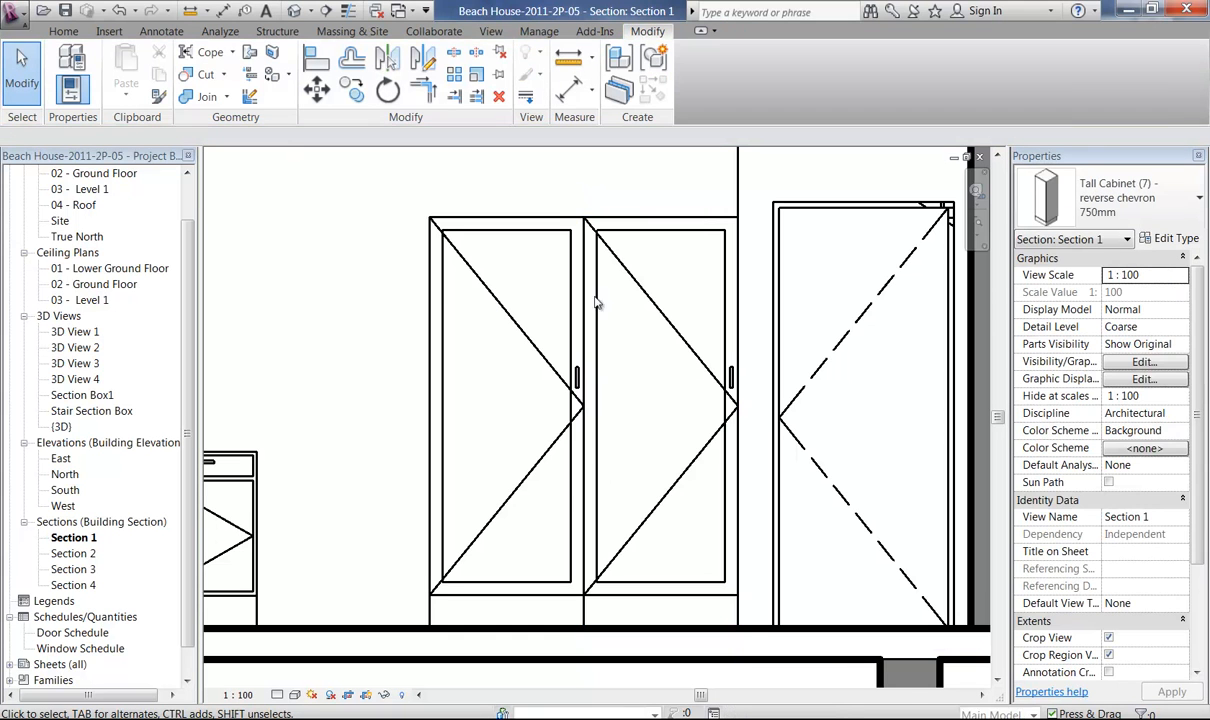
Mirror the tall cabinet nearest the door about its own vertical centre without keeping a copy.
left_click(675, 498)
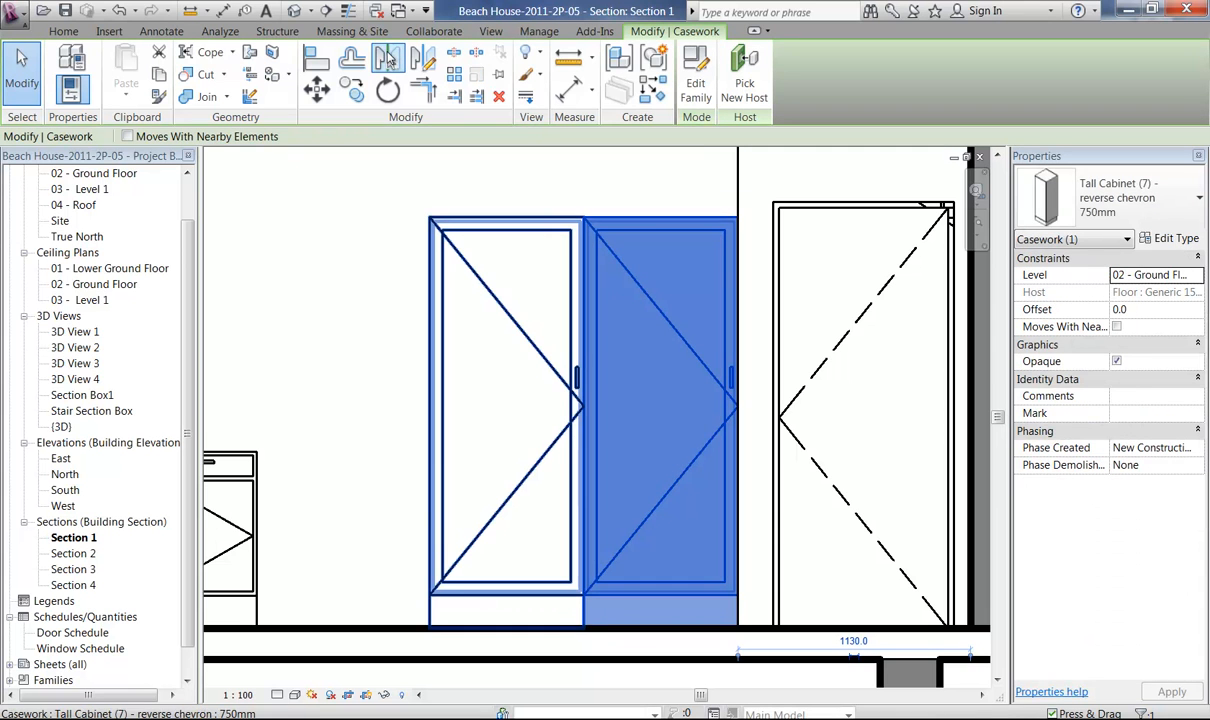
left_click(390, 60)
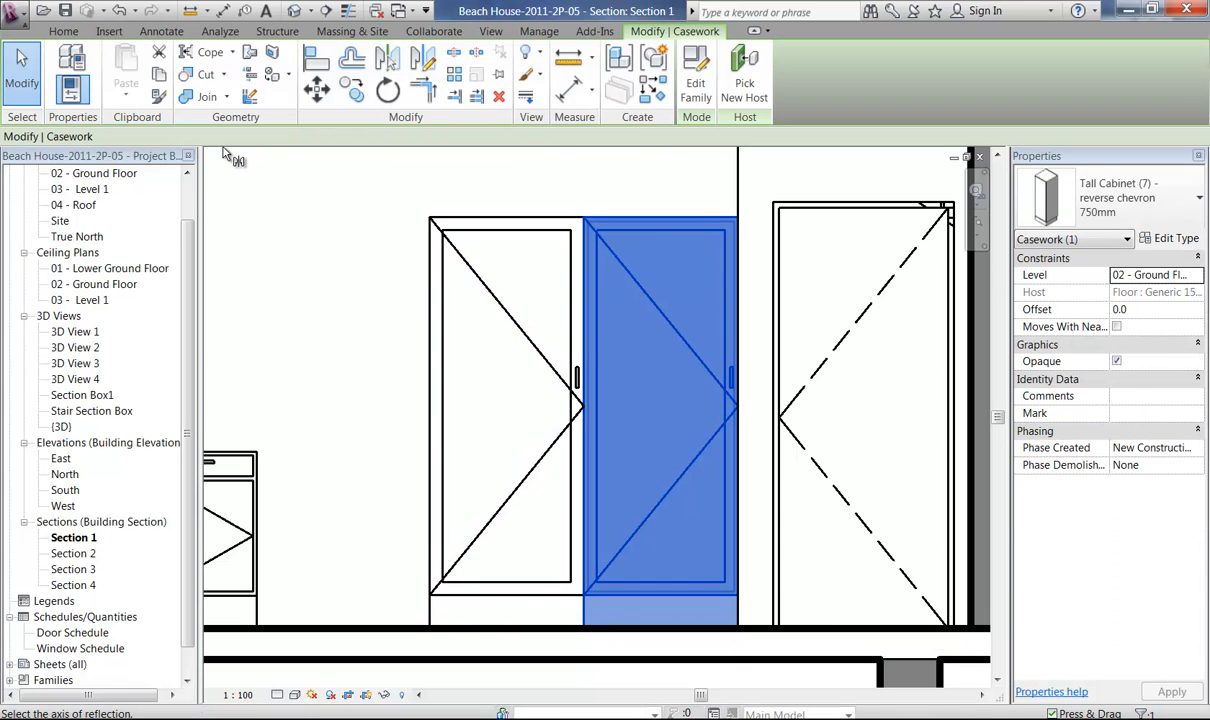
left_click(660, 245)
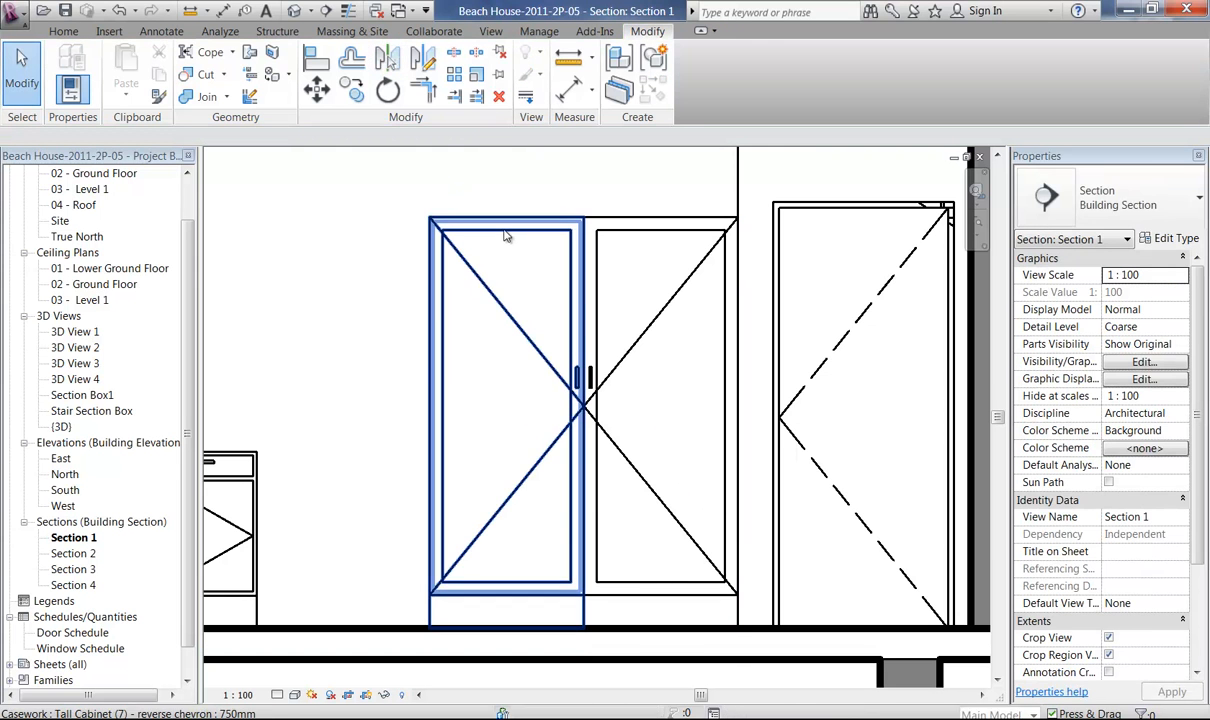
Mirror the other tall cabinet, farther from the door, about its own vertical centre without keeping a copy.
left_click(486, 256)
left_click(474, 243)
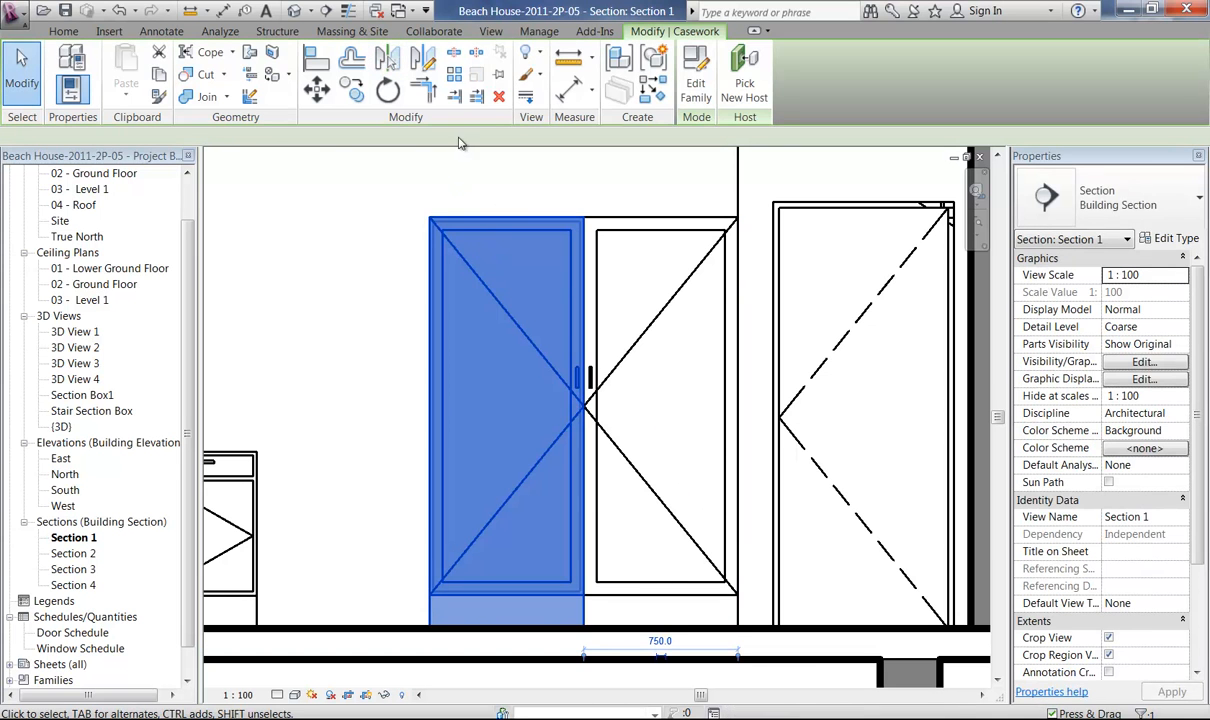
left_click(385, 60)
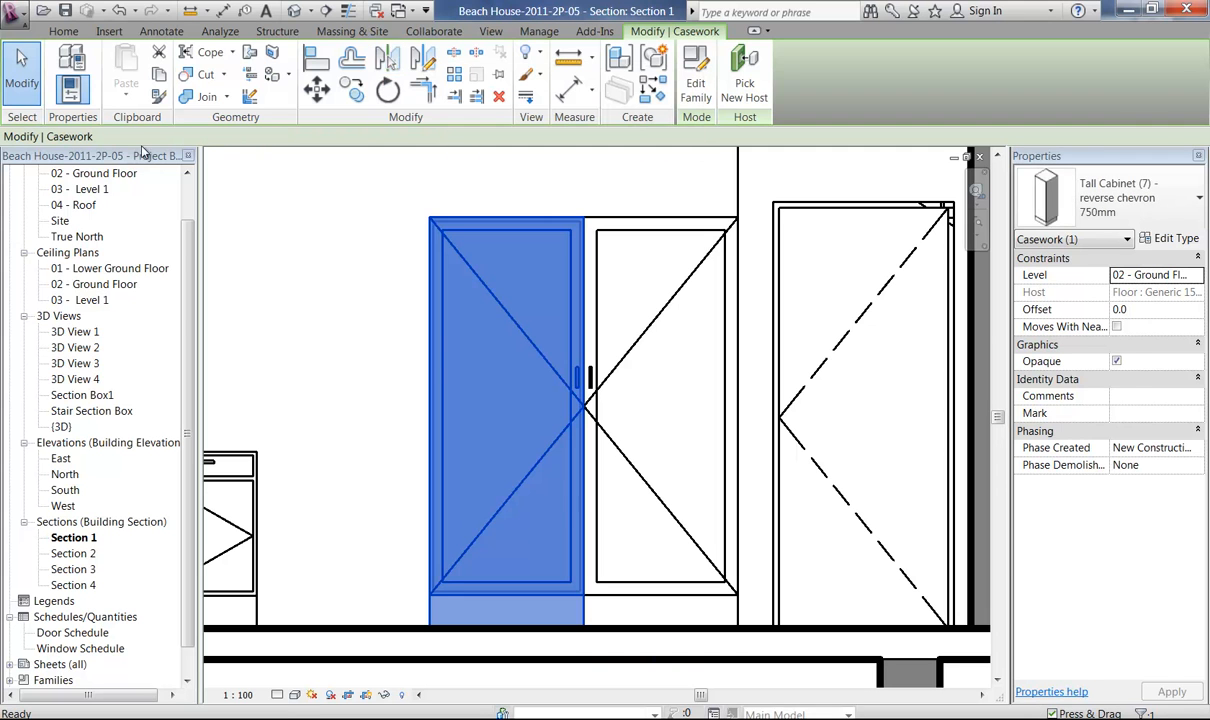
left_click(508, 267)
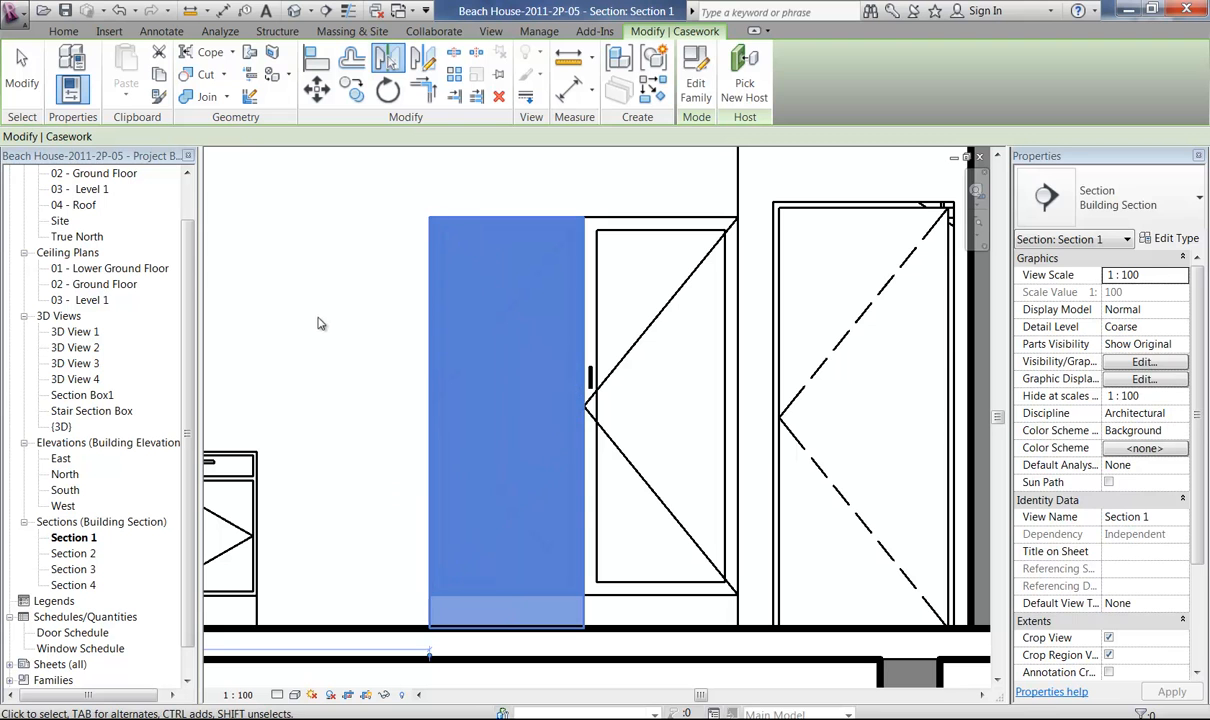
right_click(318, 271)
left_click(352, 273)
right_click(335, 272)
left_click(360, 275)
Return to the 02 - Ground Floor plan and bring the cabinet run beside door 16 into view.
middle_click_drag(459, 329, 620, 276)
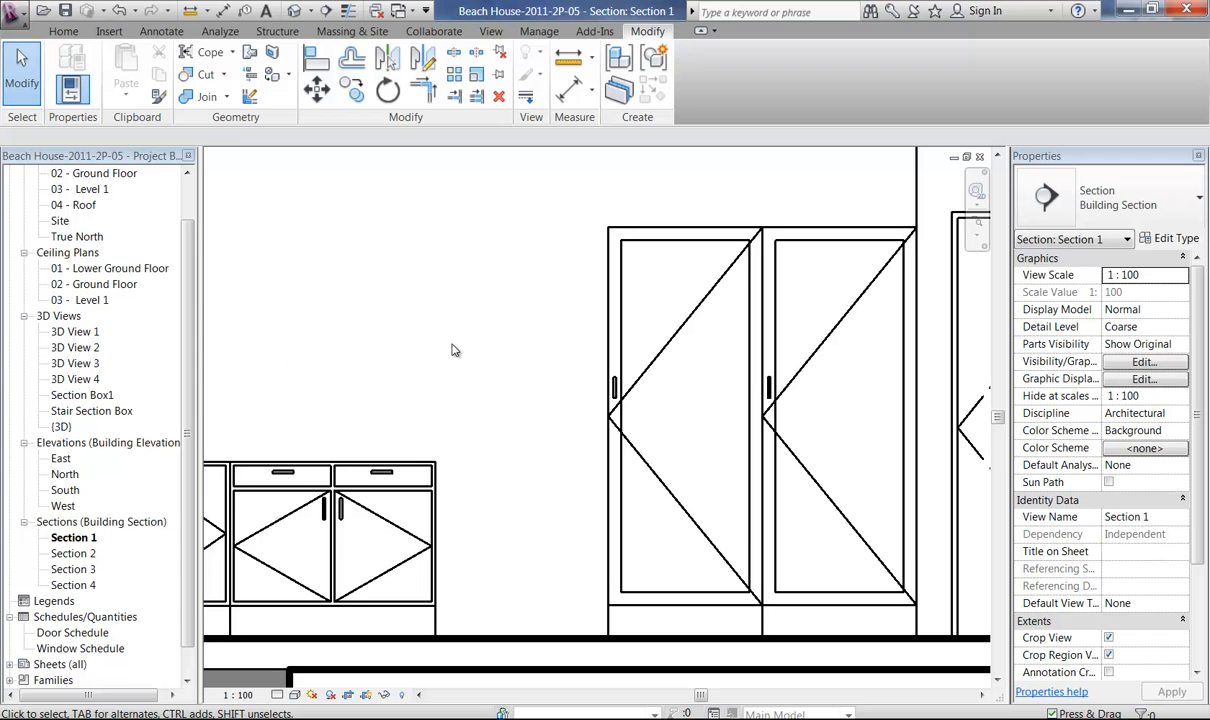
middle_click_drag(452, 350, 405, 360)
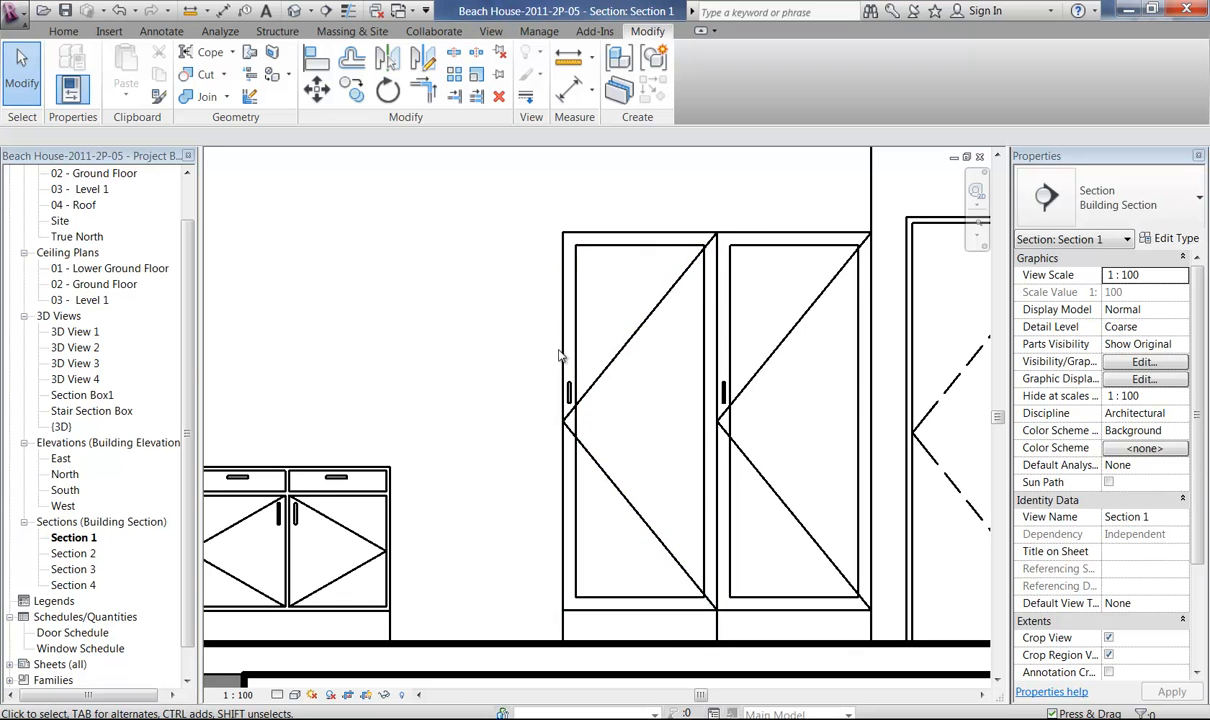
scroll(175, 300, "up", 1)
left_click(84, 221)
double_click(84, 221)
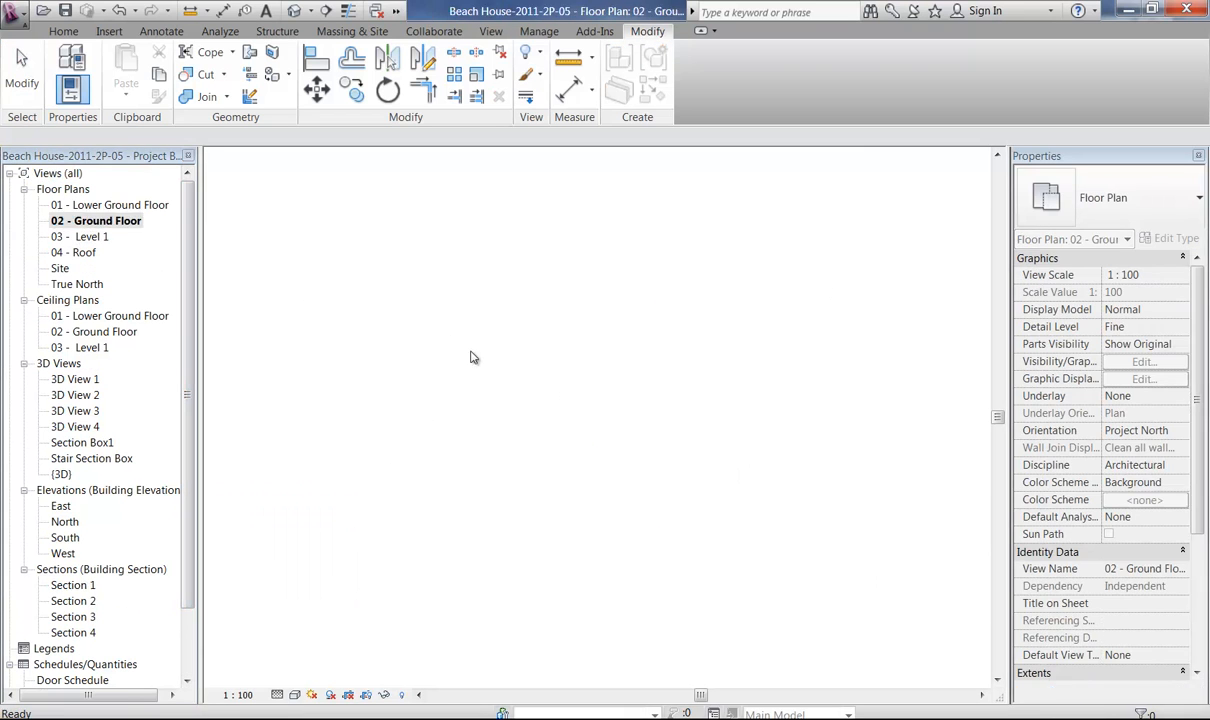
middle_click_drag(430, 560, 295, 405)
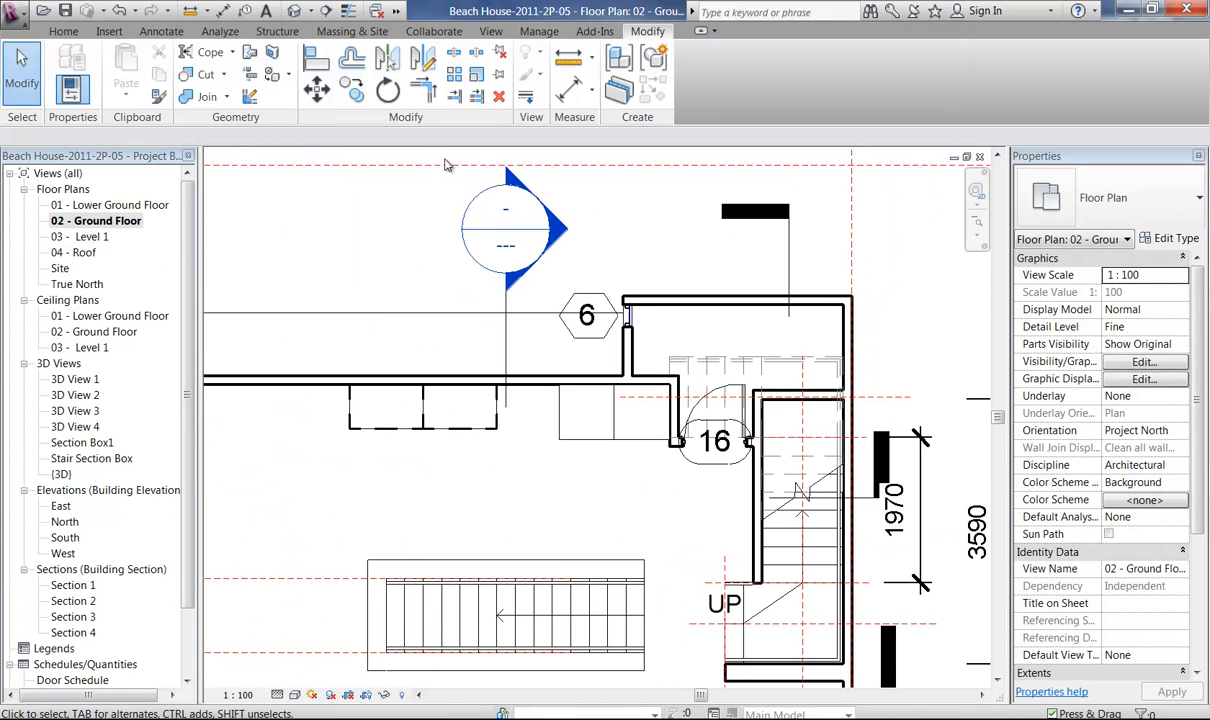
Load the Refrigerator - Built-in family from the Metric Library's Domestic Kitchen folder for placement as a component.
left_click(64, 32)
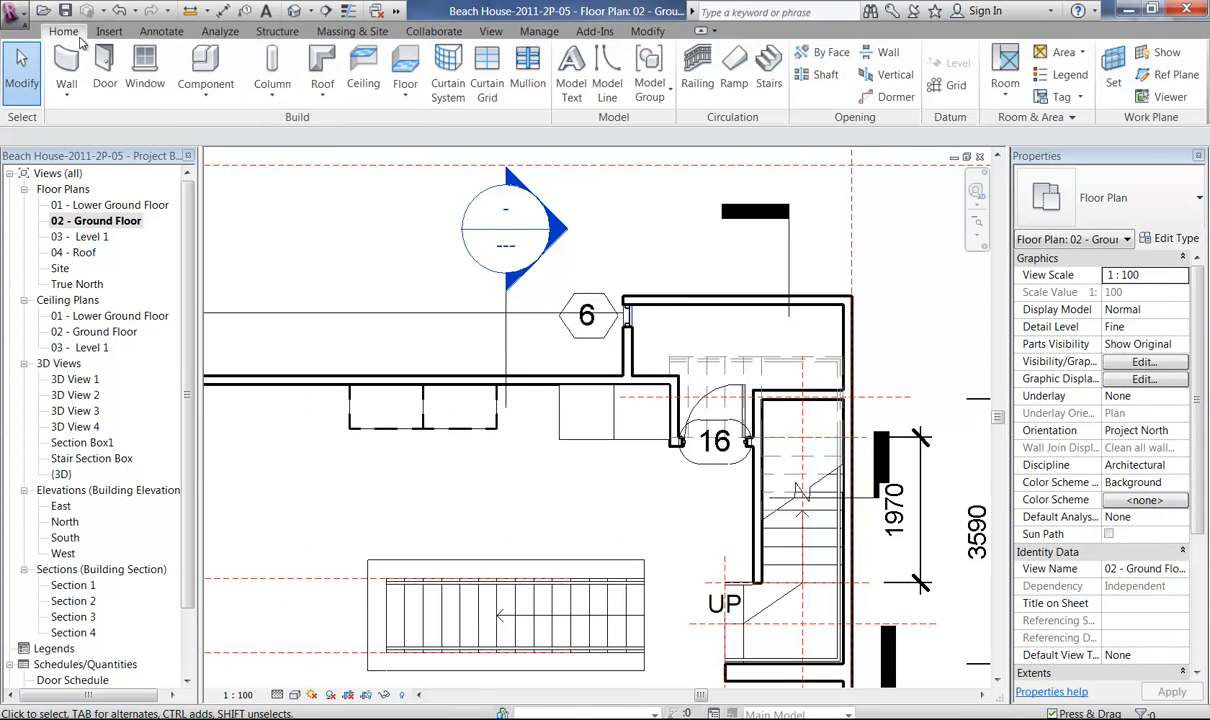
left_click(205, 60)
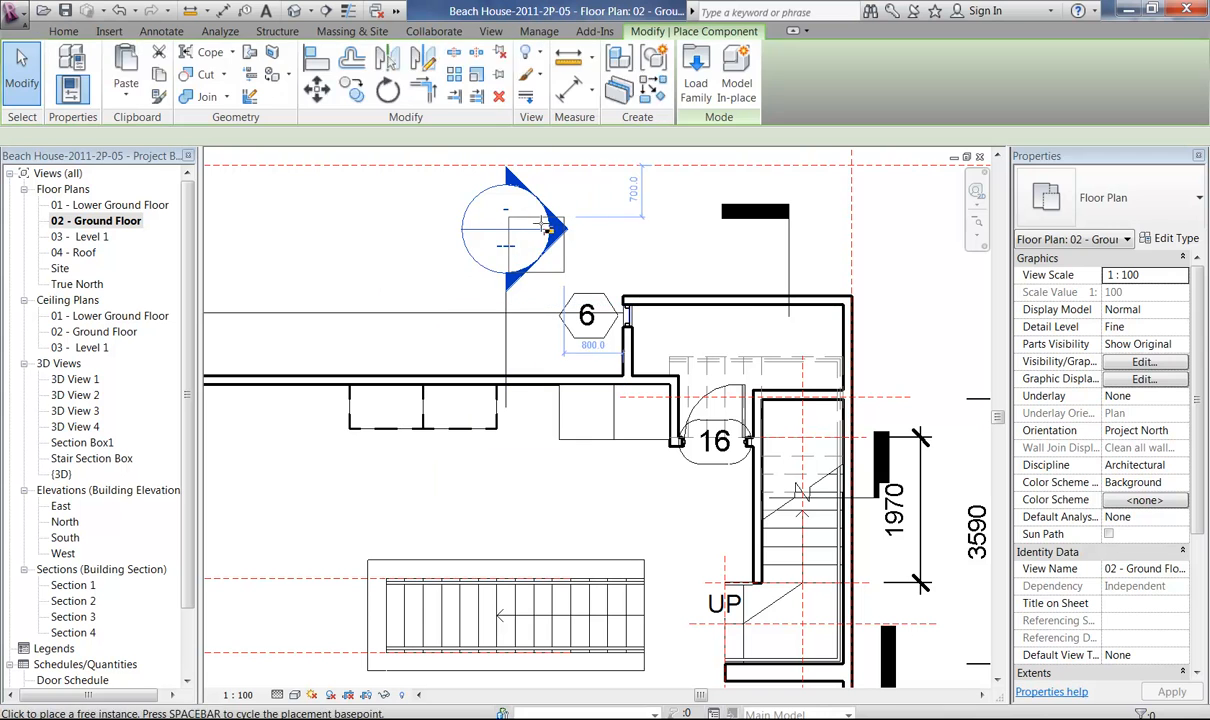
left_click(696, 75)
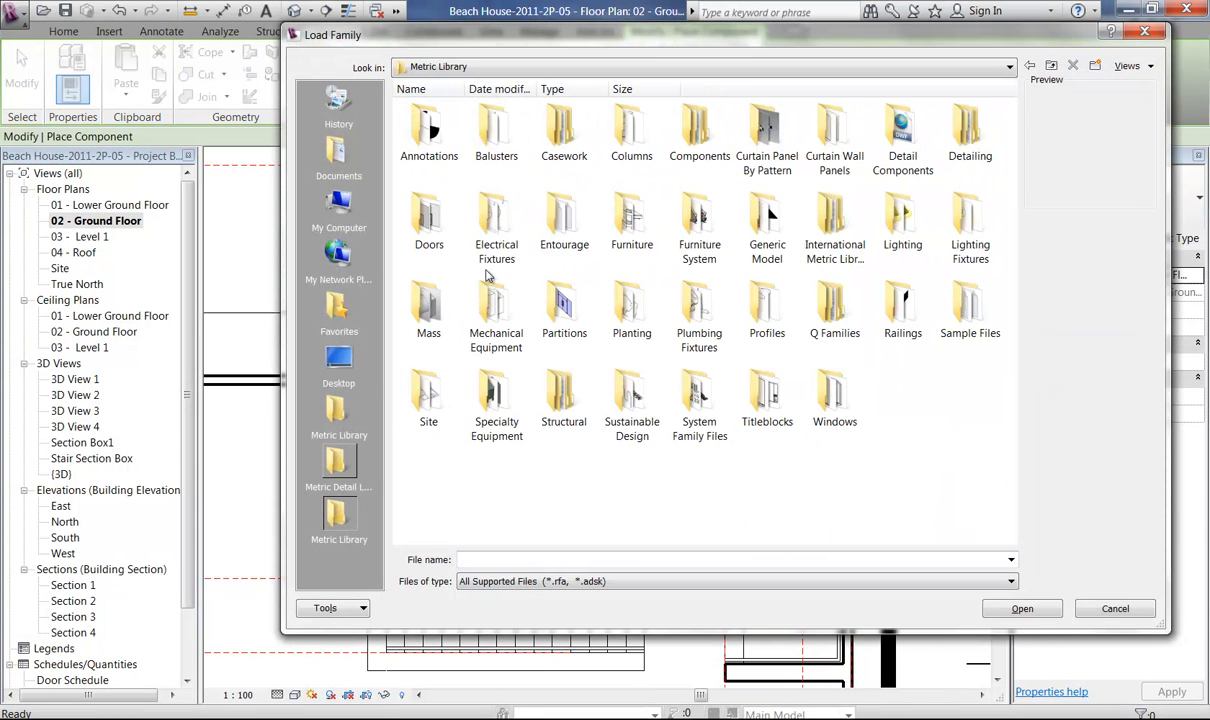
double_click(494, 128)
double_click(494, 145)
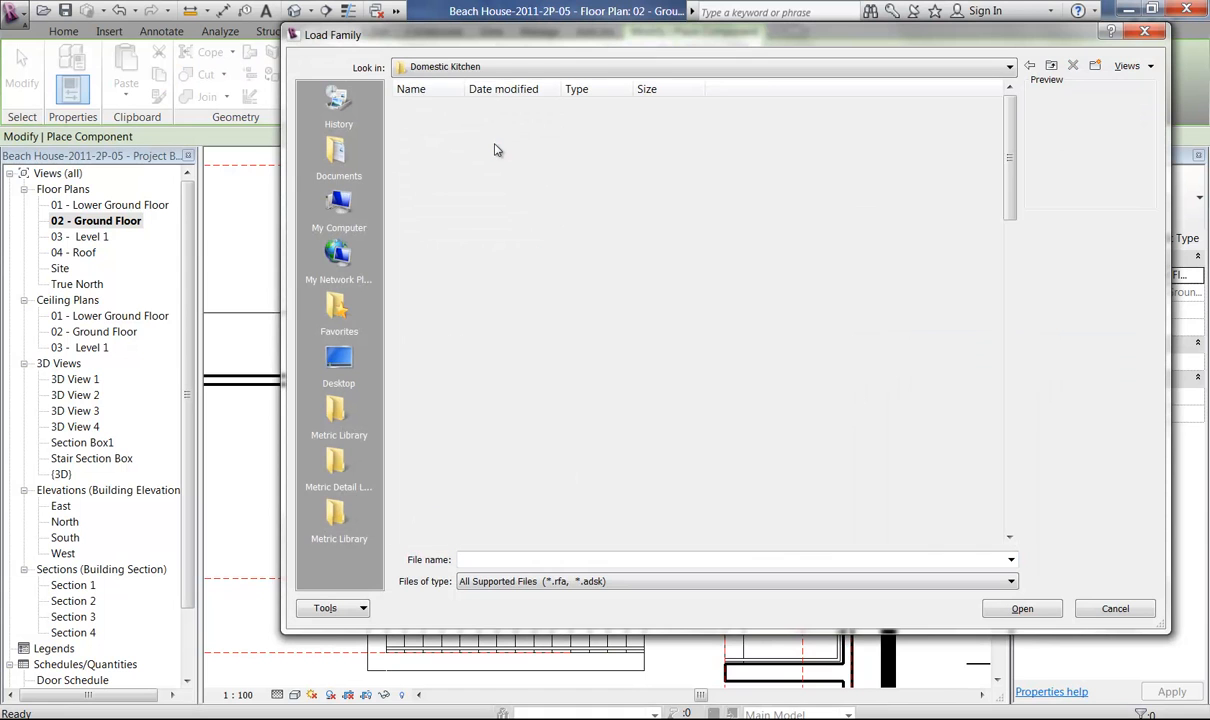
left_click_drag(1010, 212, 1019, 471)
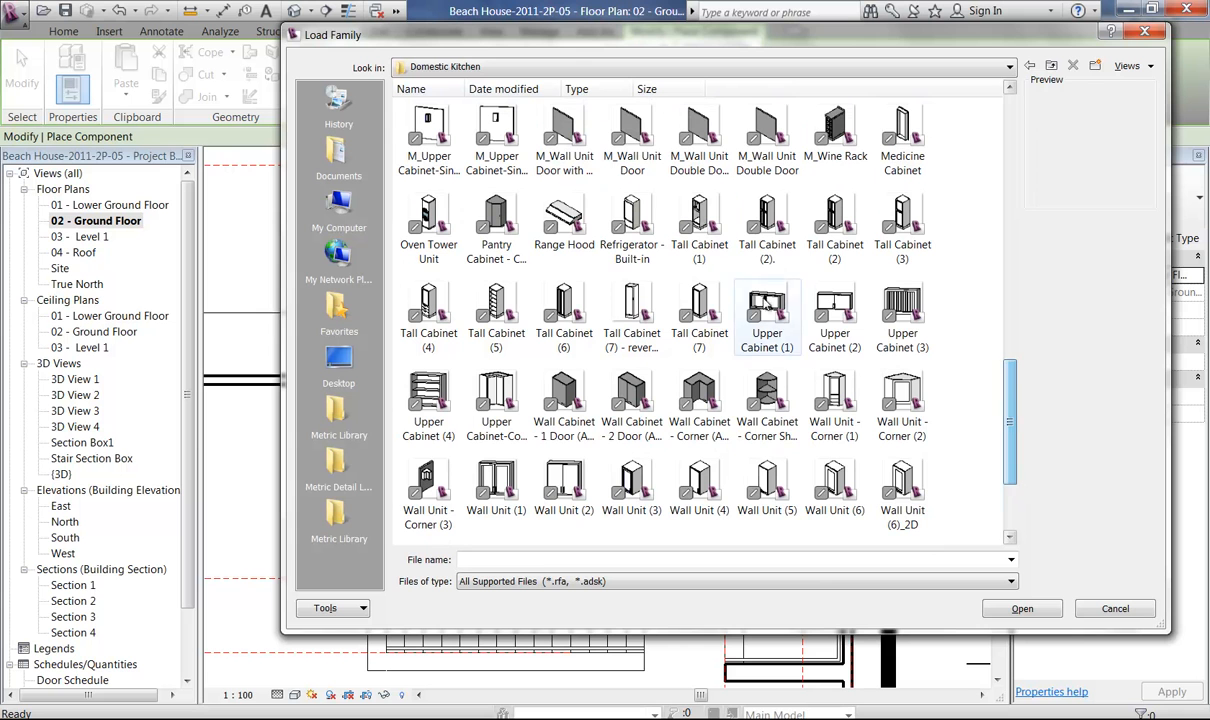
left_click(622, 207)
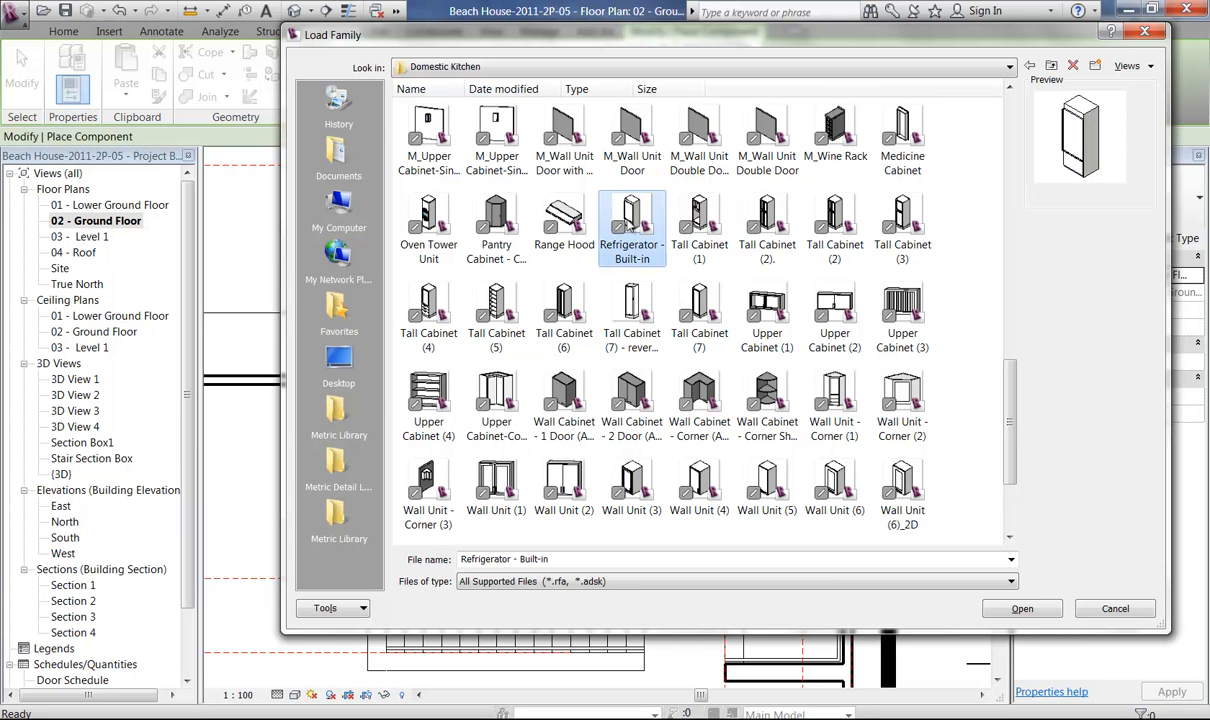
left_click(1022, 608)
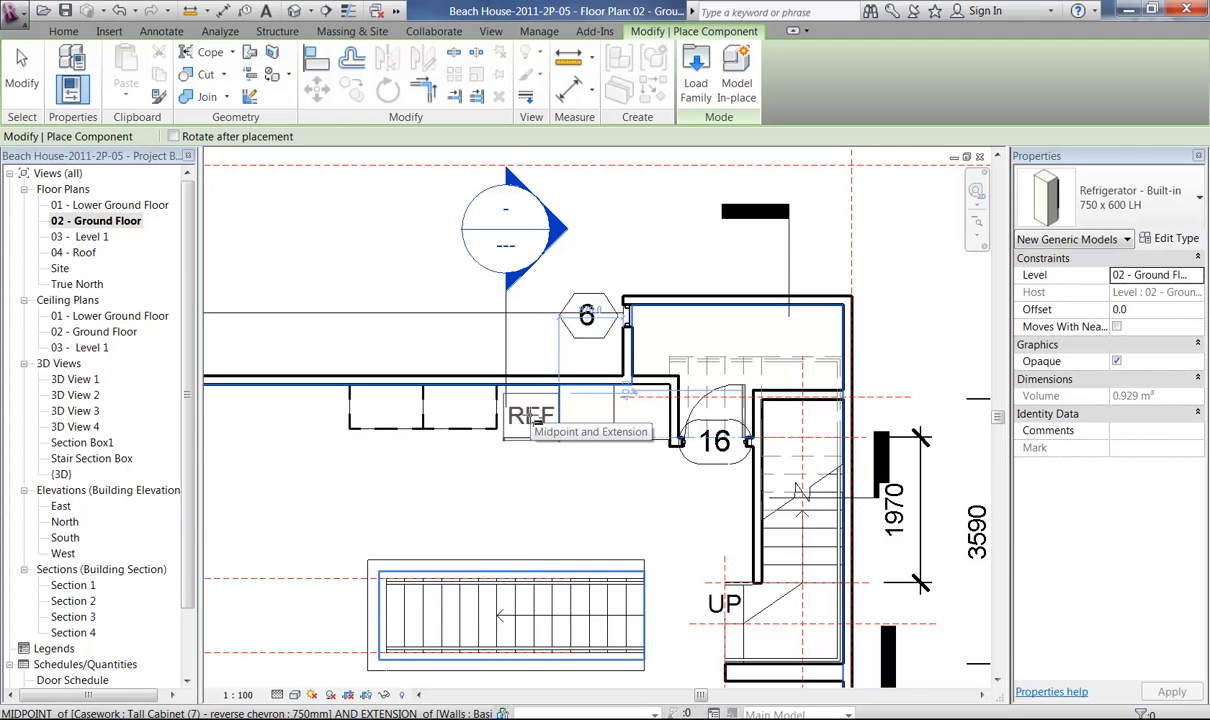
Review the 750 x 600 LH refrigerator type's parameters and place the refrigerator against the wall beside the tall cabinets.
left_click(1172, 240)
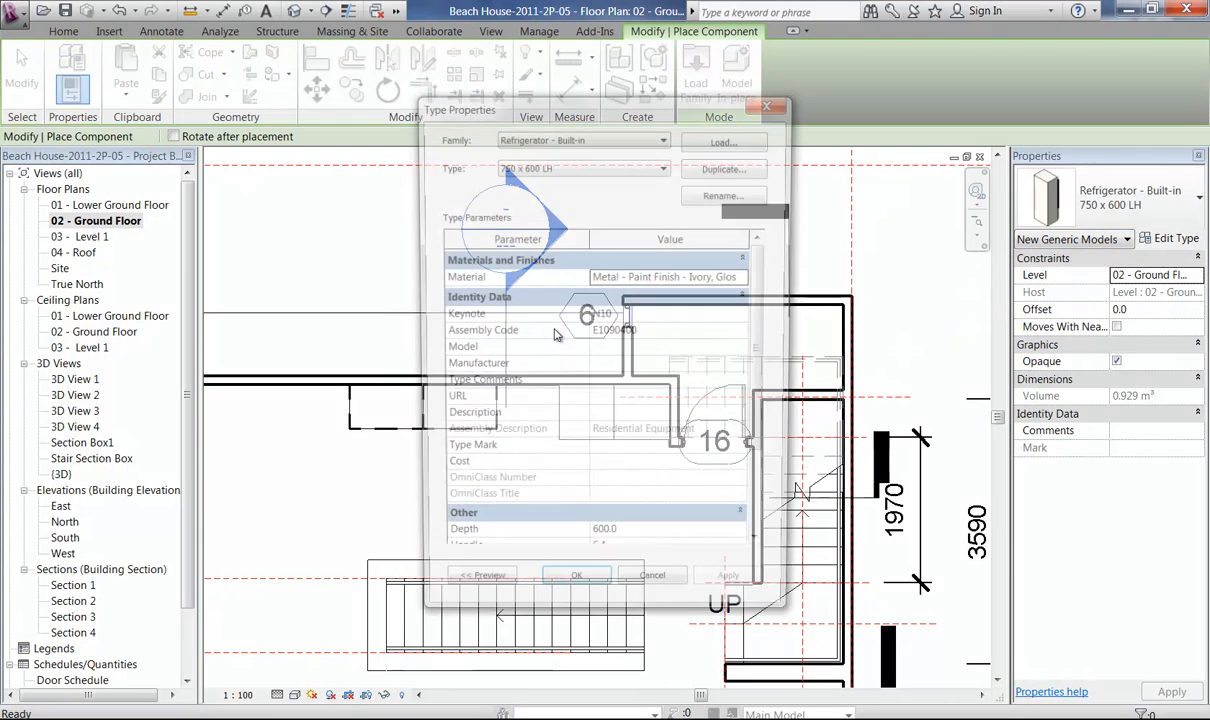
scroll(722, 366, "down", 3)
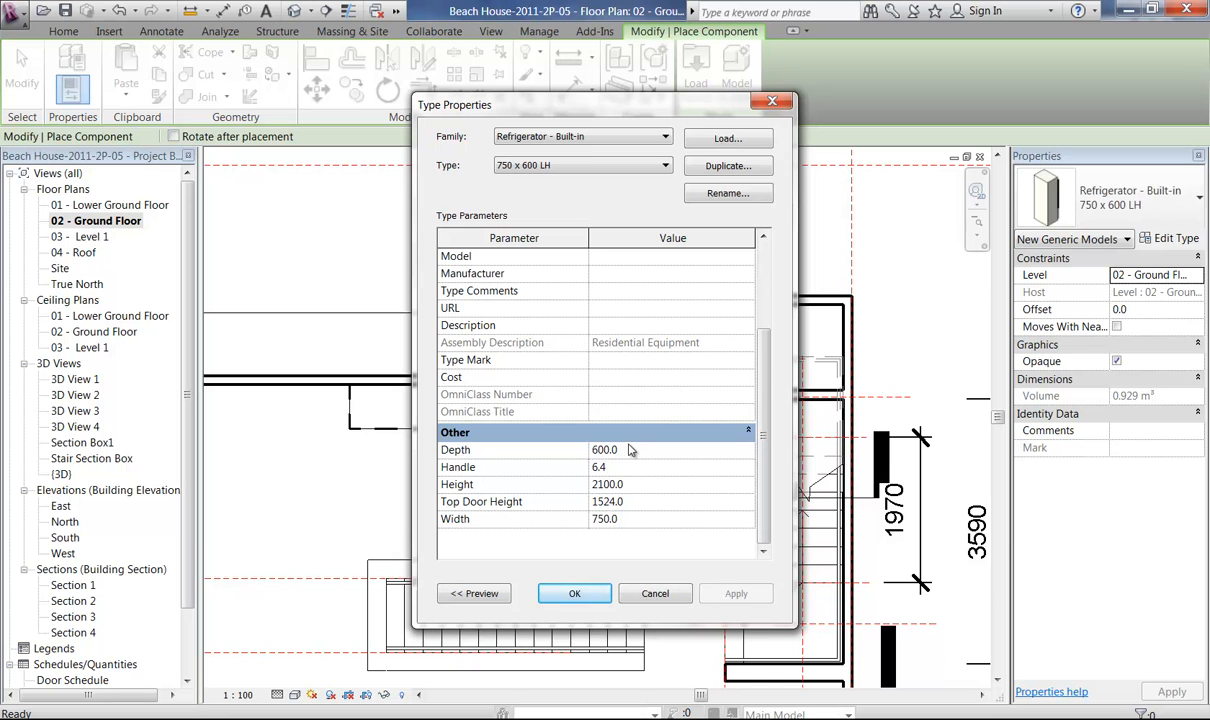
left_click(573, 595)
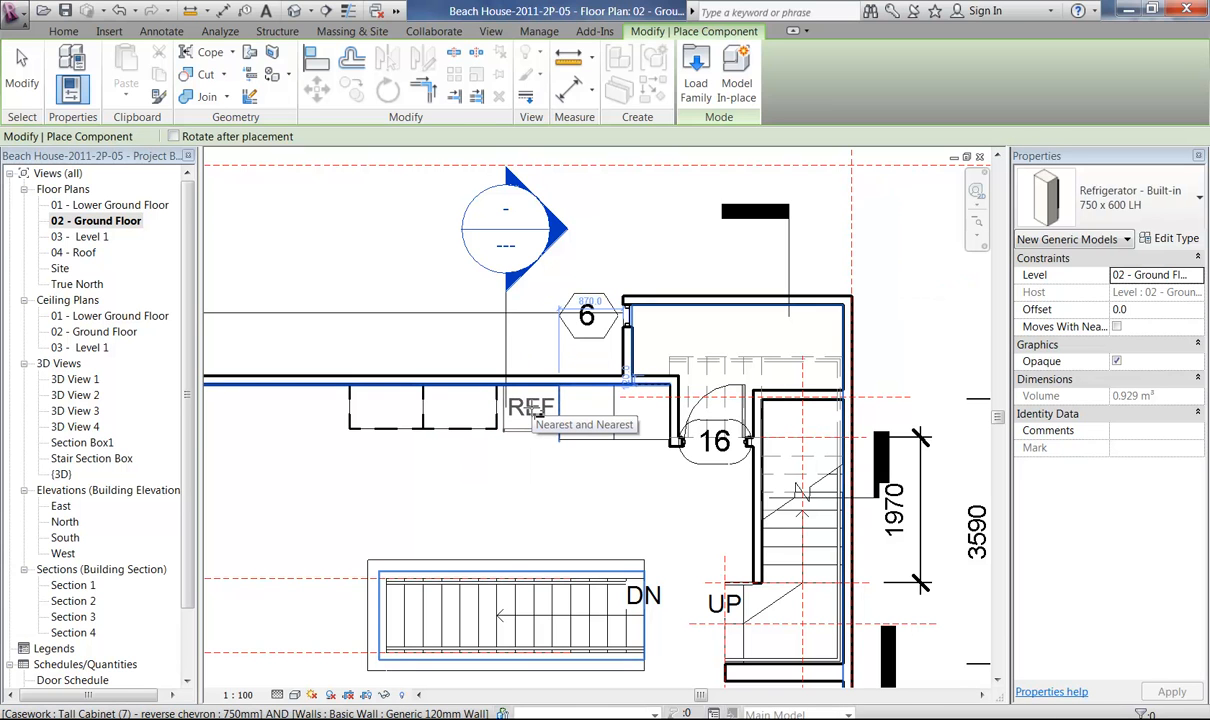
left_click(537, 415)
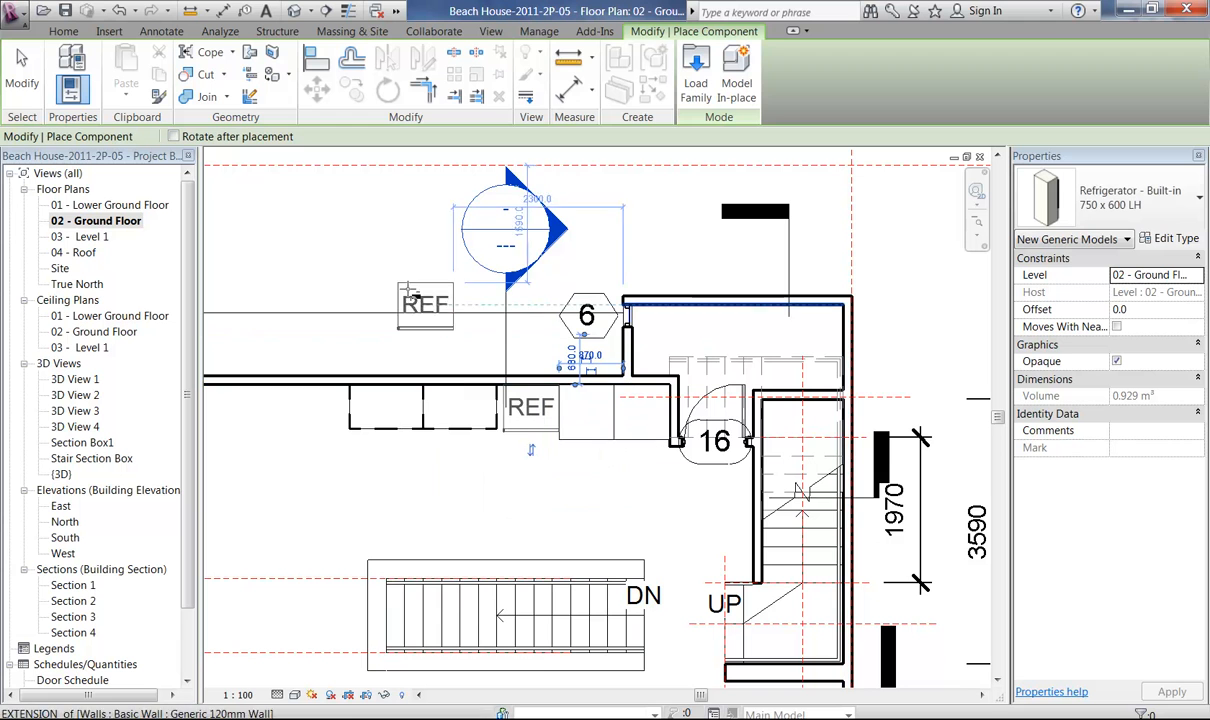
right_click(411, 295)
left_click(432, 306)
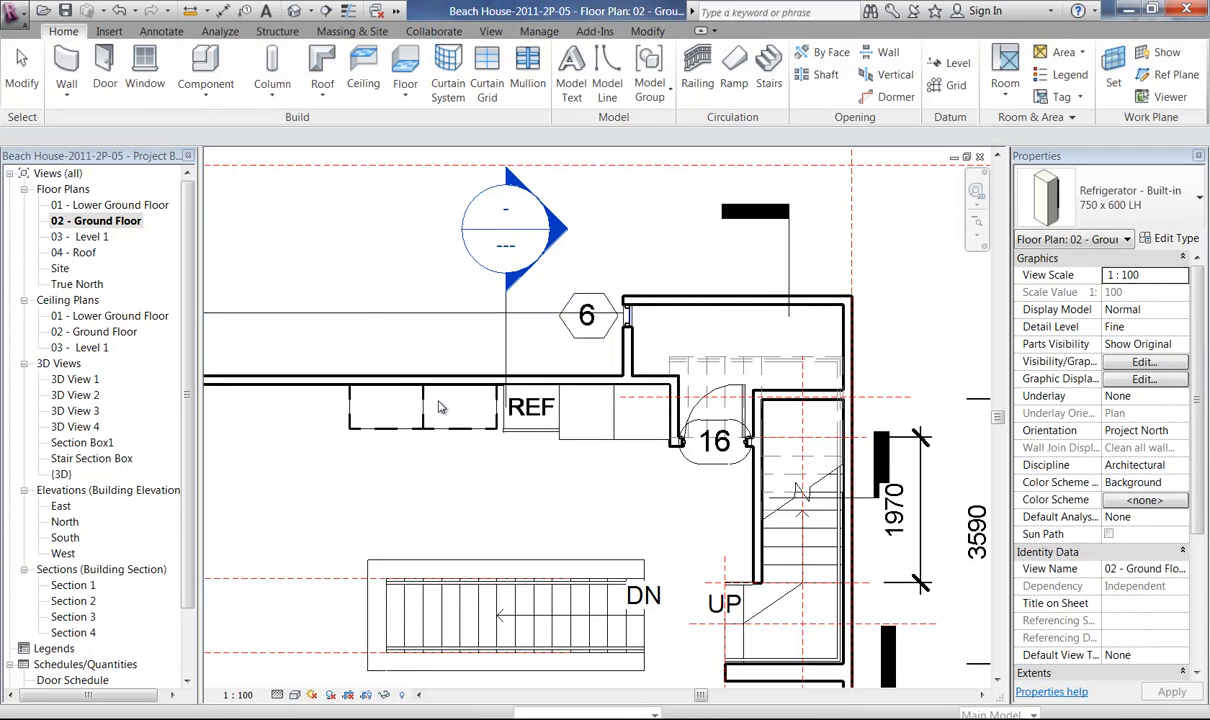
Open Section 1 from its section marker in the ground floor plan and bring the refrigerator and adjoining cabinets into view.
middle_click_drag(415, 395, 654, 531, "ctrl")
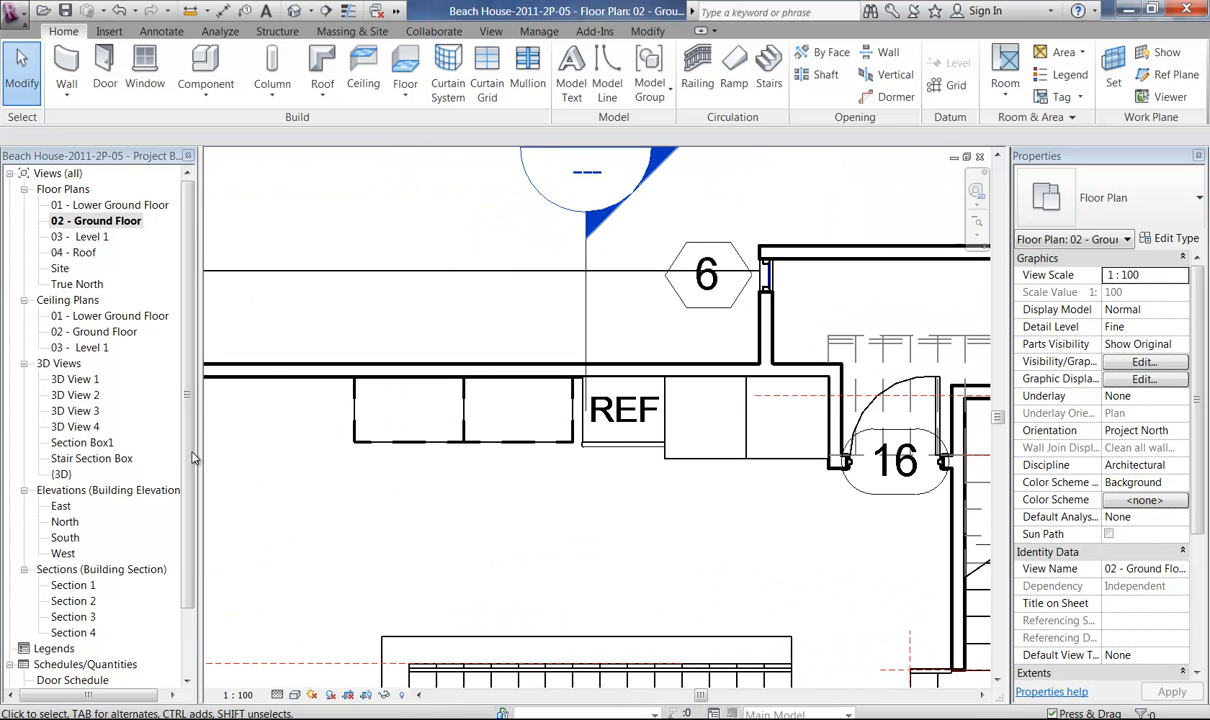
mouse_move(190, 480)
left_mouse_down()
mouse_move(192, 502)
mouse_move(194, 492)
left_mouse_up()
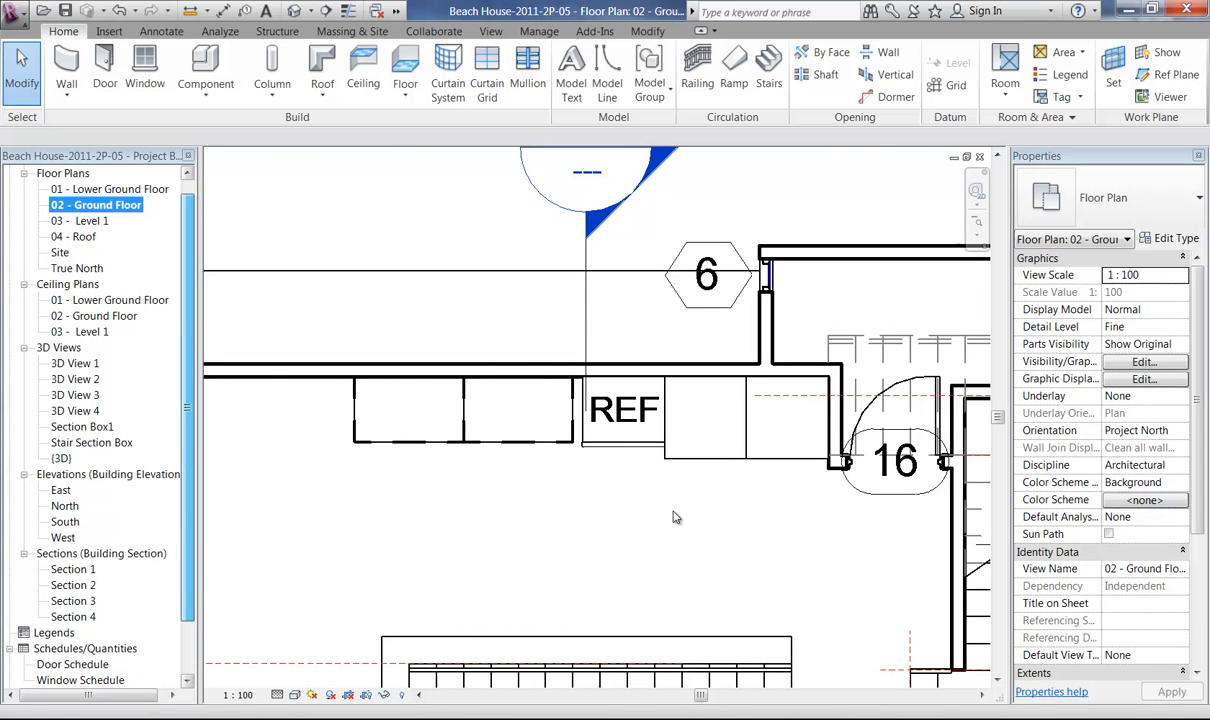
middle_click_drag(464, 459, 618, 313, "ctrl")
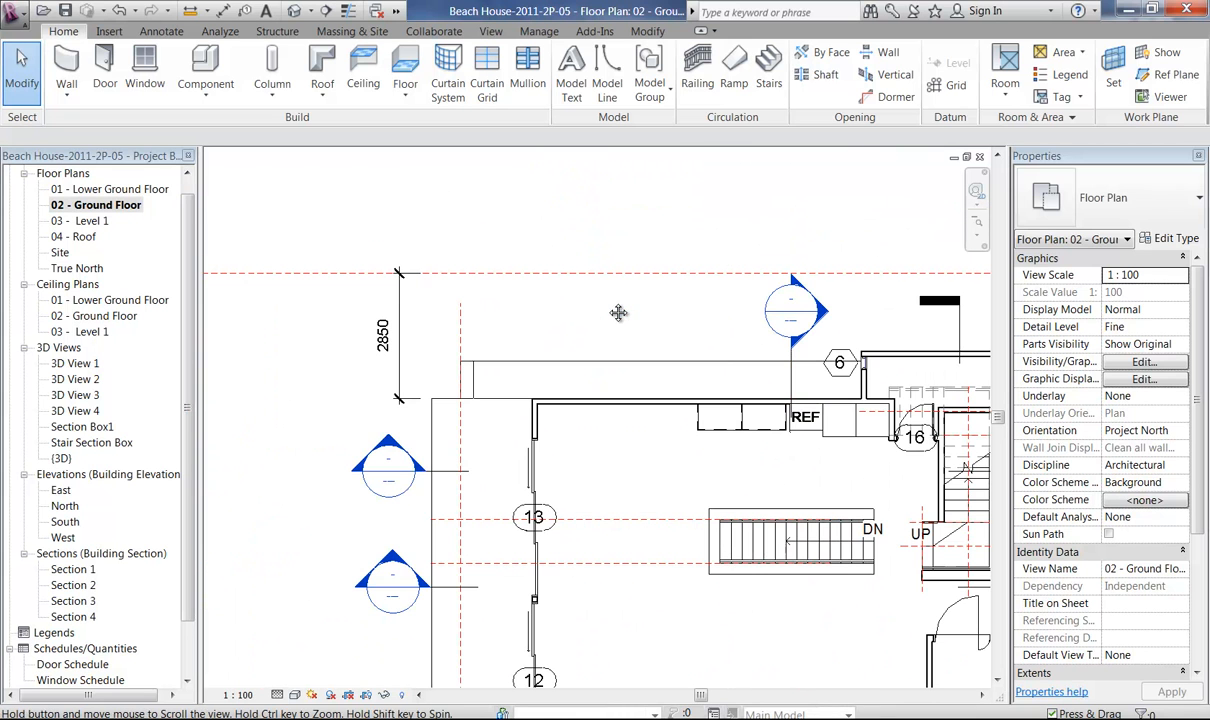
double_click(390, 449)
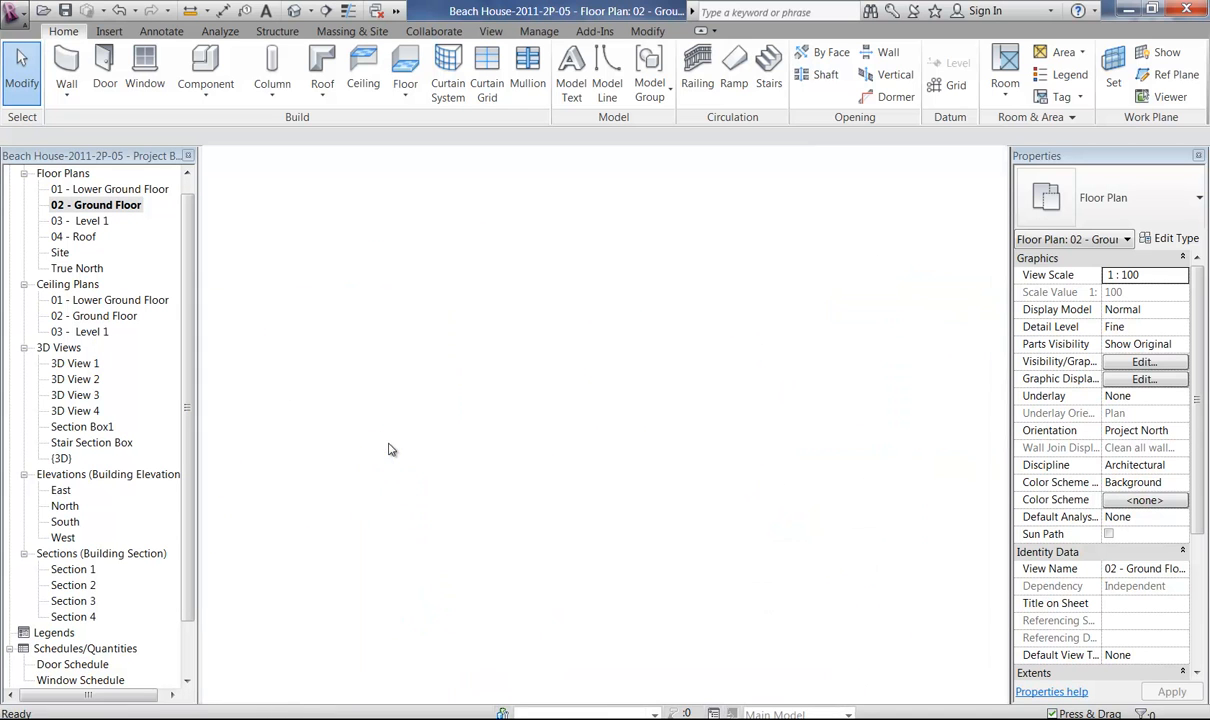
middle_click_drag(408, 418, 510, 413)
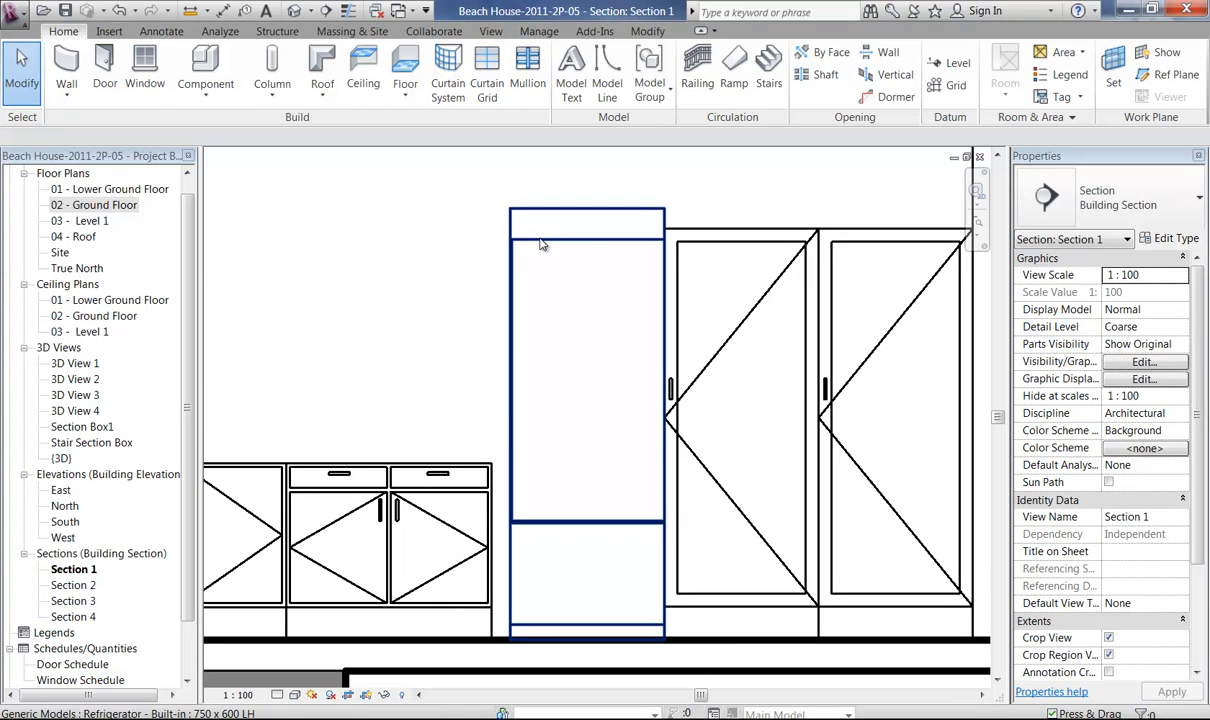
Measure the built-in refrigerator's overall height along its side edge in Section 1.
left_click(560, 404)
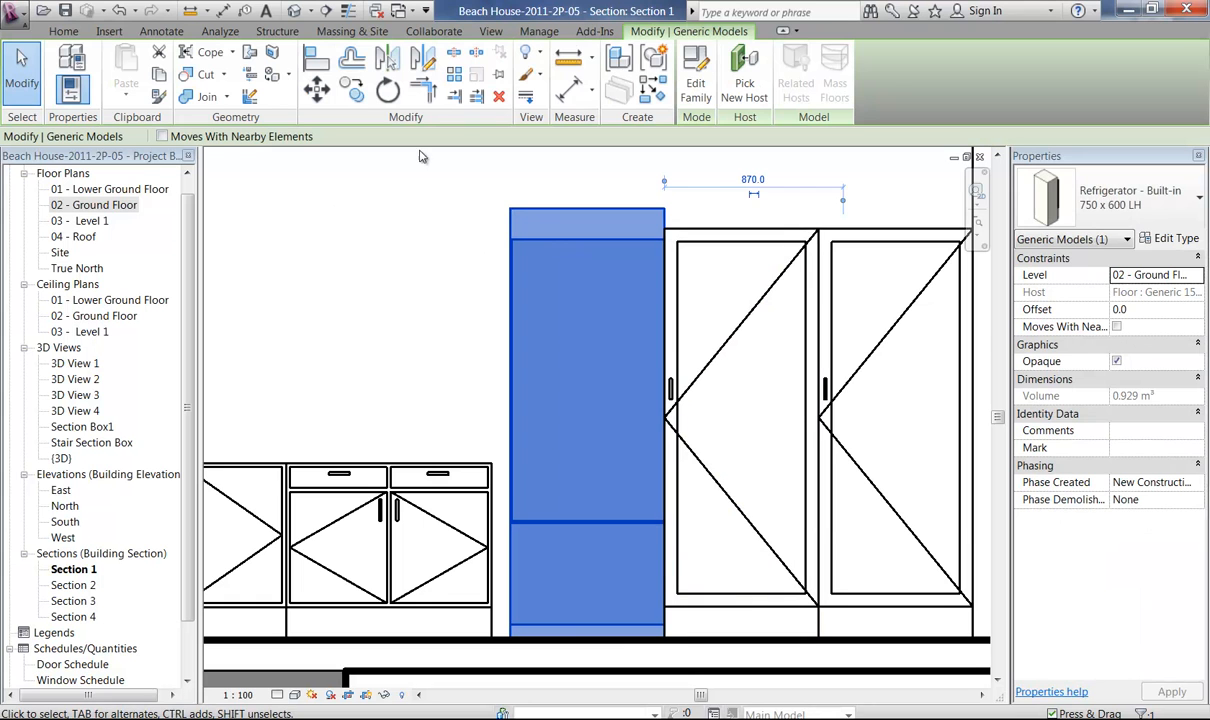
left_click(568, 57)
left_click(511, 210)
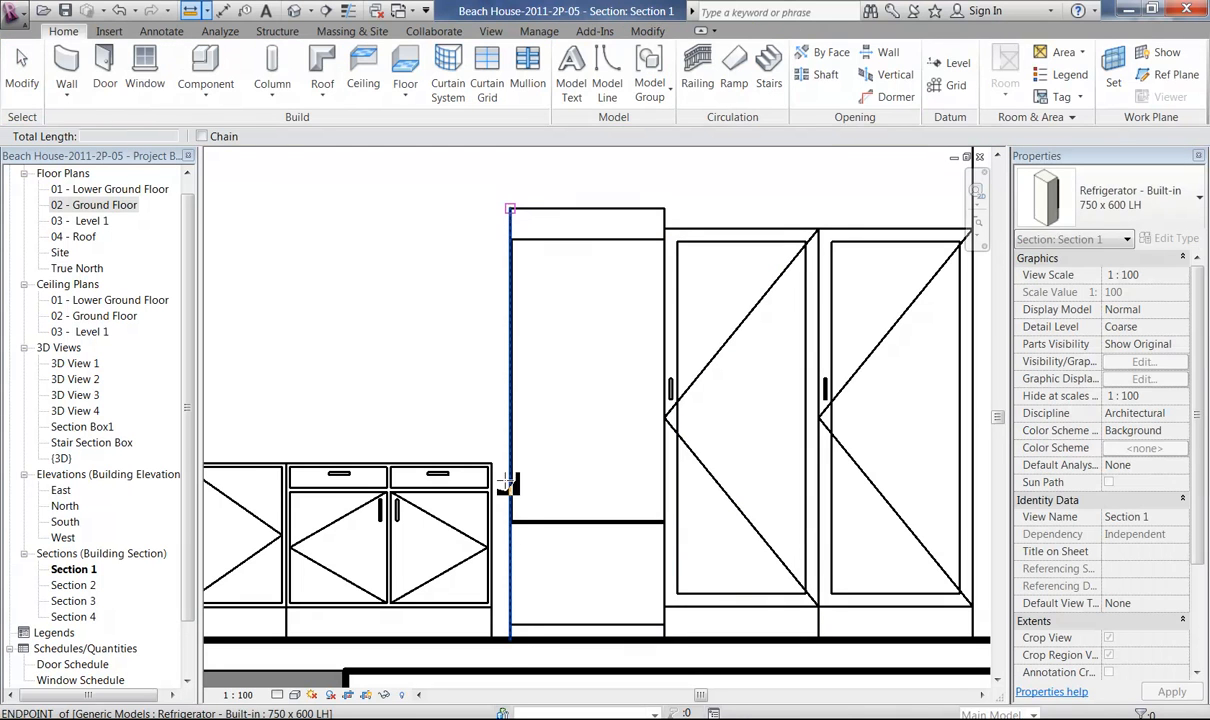
left_click(513, 640)
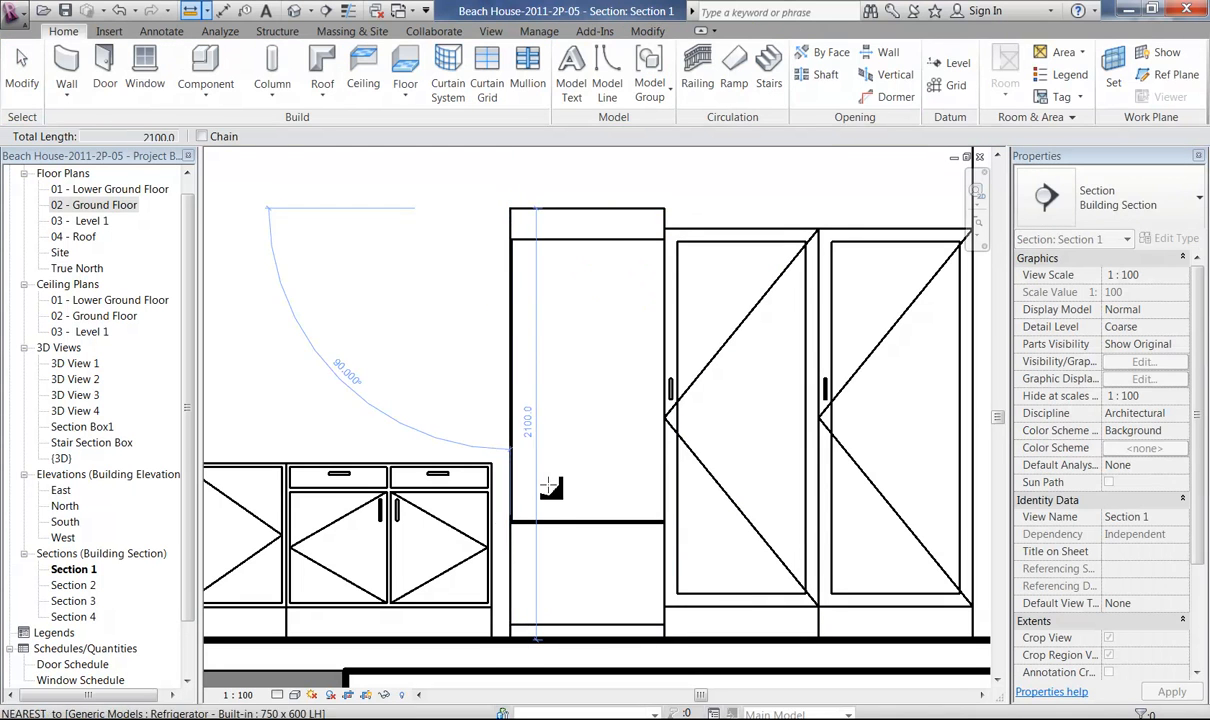
key("Escape")
key("Escape")
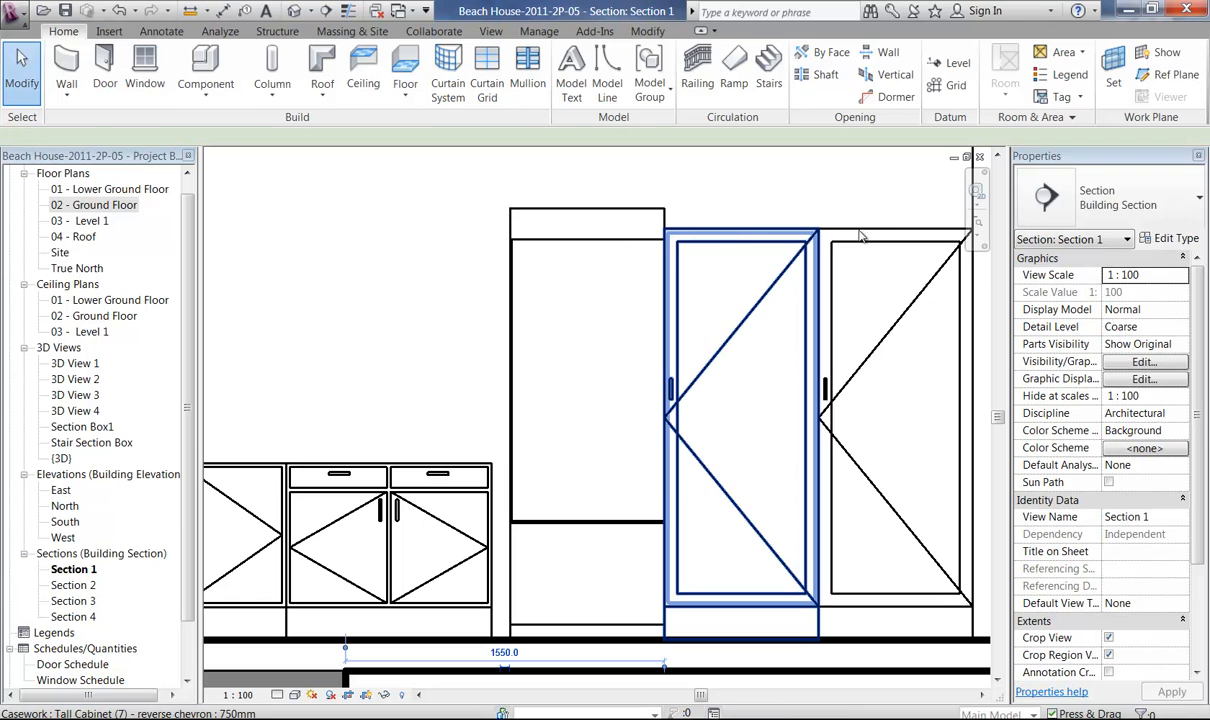
Set the type height of the two 750mm tall cabinets to 2100 so they match the refrigerator.
left_click(770, 238)
left_click(866, 236)
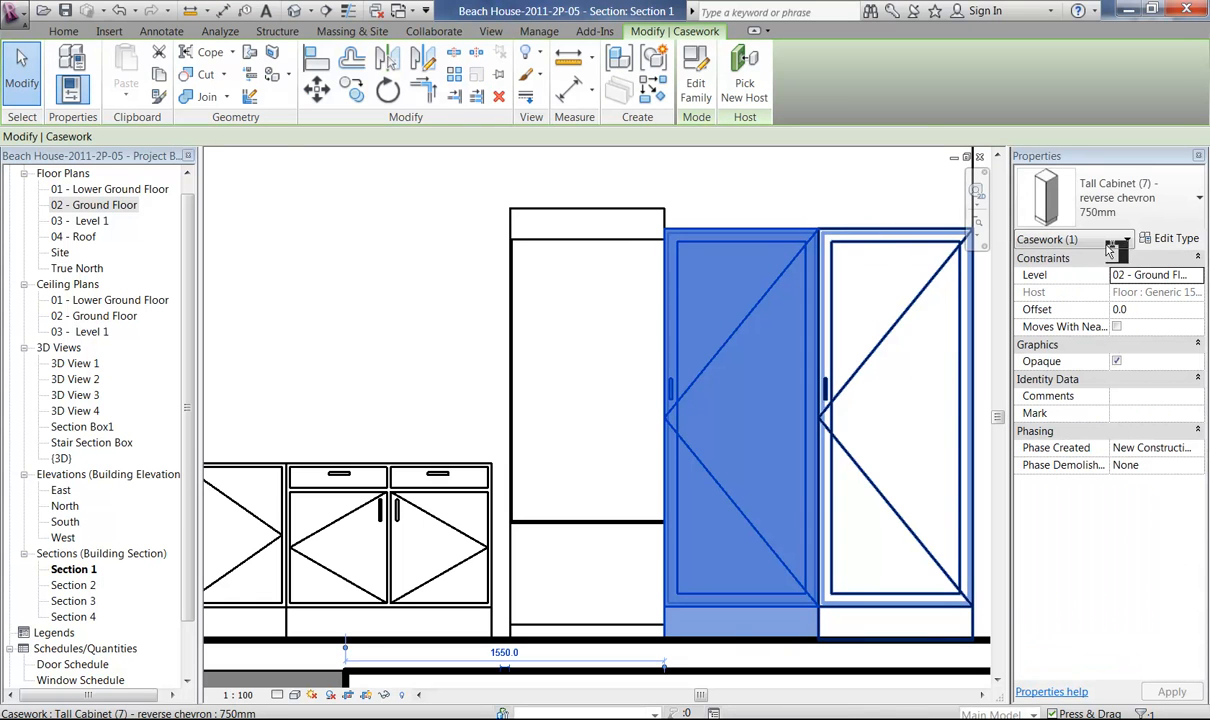
left_click(1183, 240)
left_click(638, 442)
type("21")
left_click(575, 595)
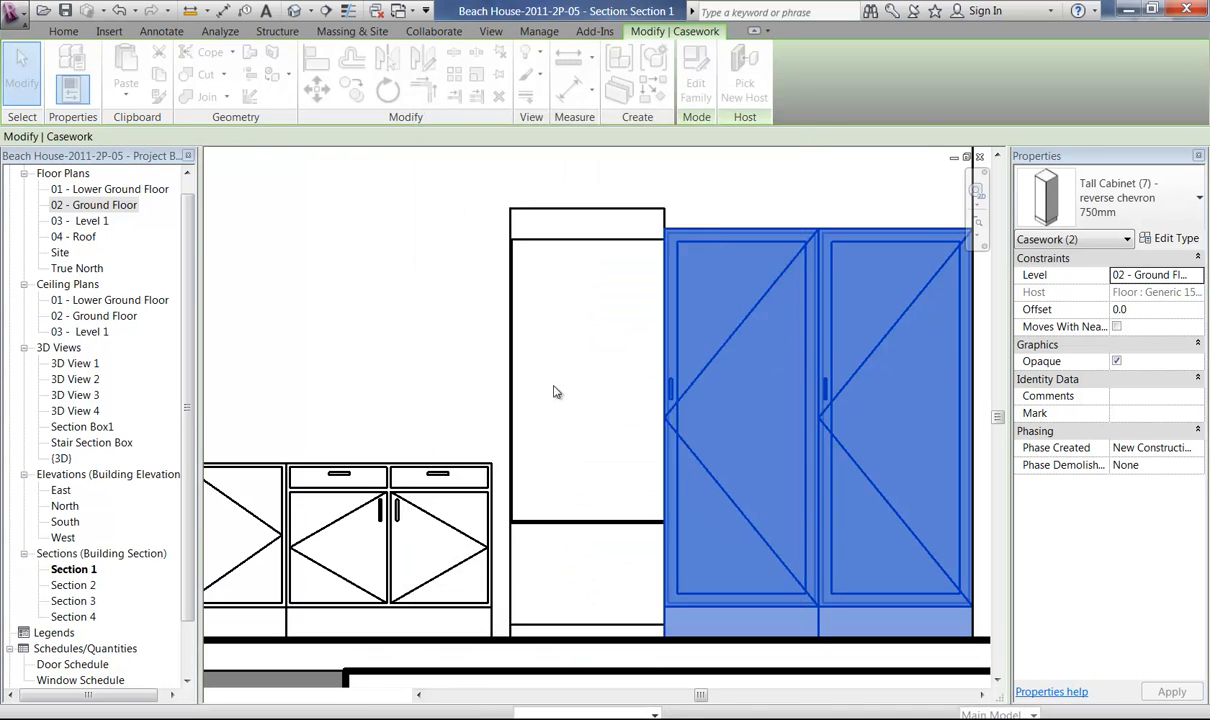
left_click(440, 297)
Move both 1000mm base cabinets together so that the drawer unit's outer edge sits flush against the refrigerator's side.
middle_click_drag(368, 317, 659, 337)
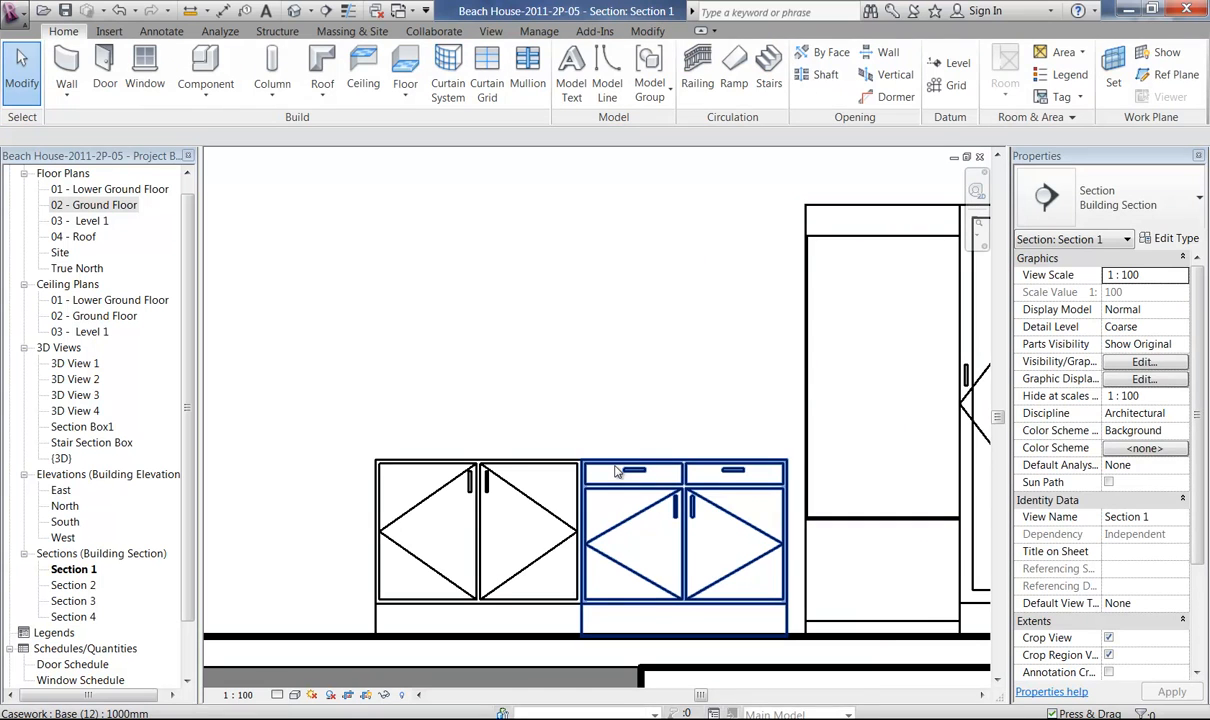
left_click(617, 472)
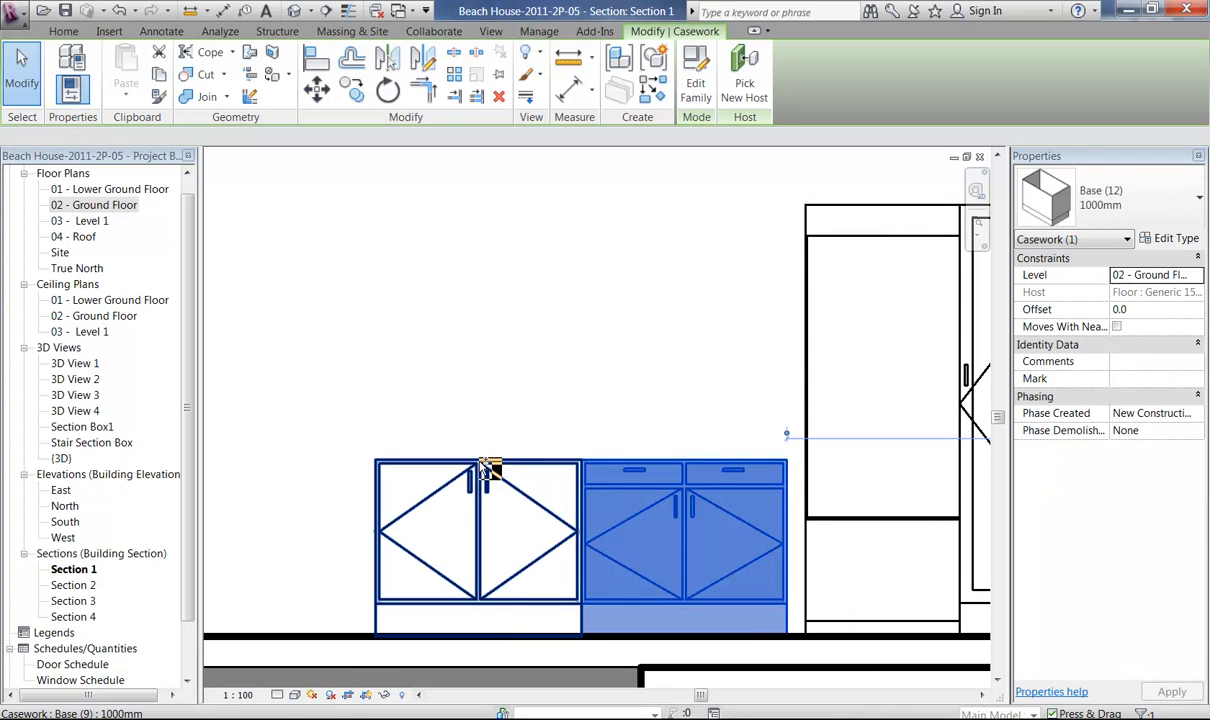
left_click(484, 472, "ctrl")
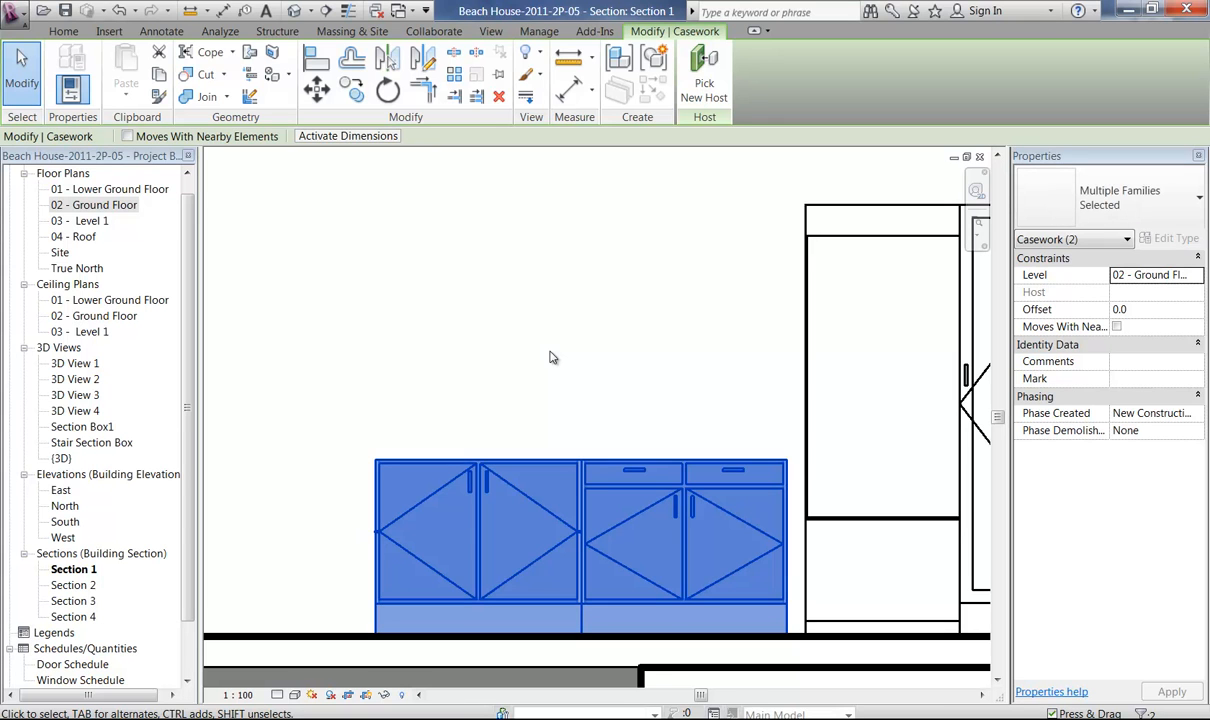
middle_click_drag(624, 421, 511, 412)
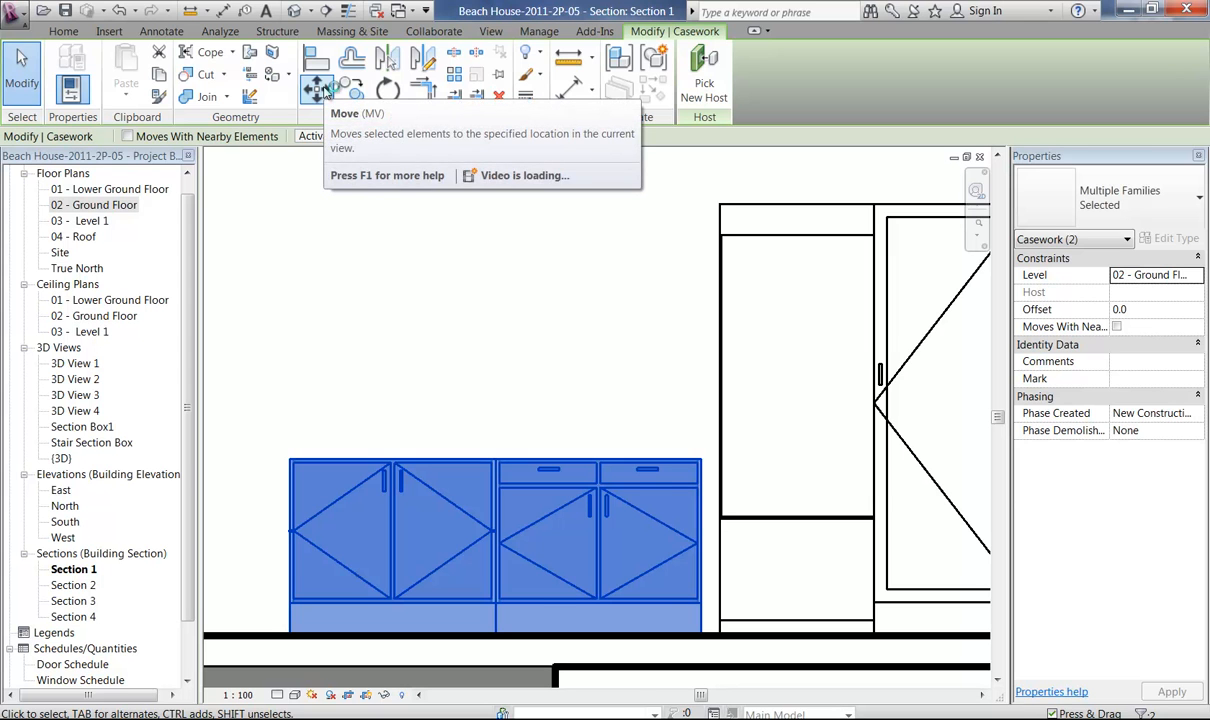
left_click(324, 88)
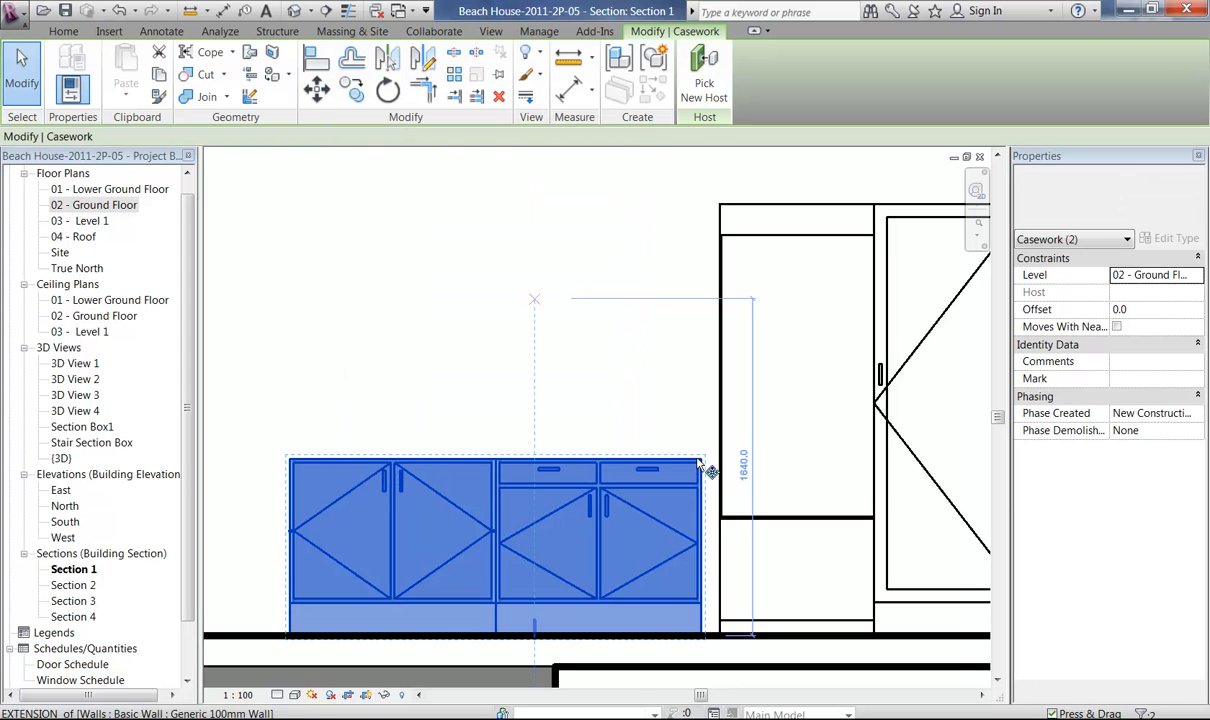
left_click(707, 460)
left_click(722, 462)
left_click(432, 375)
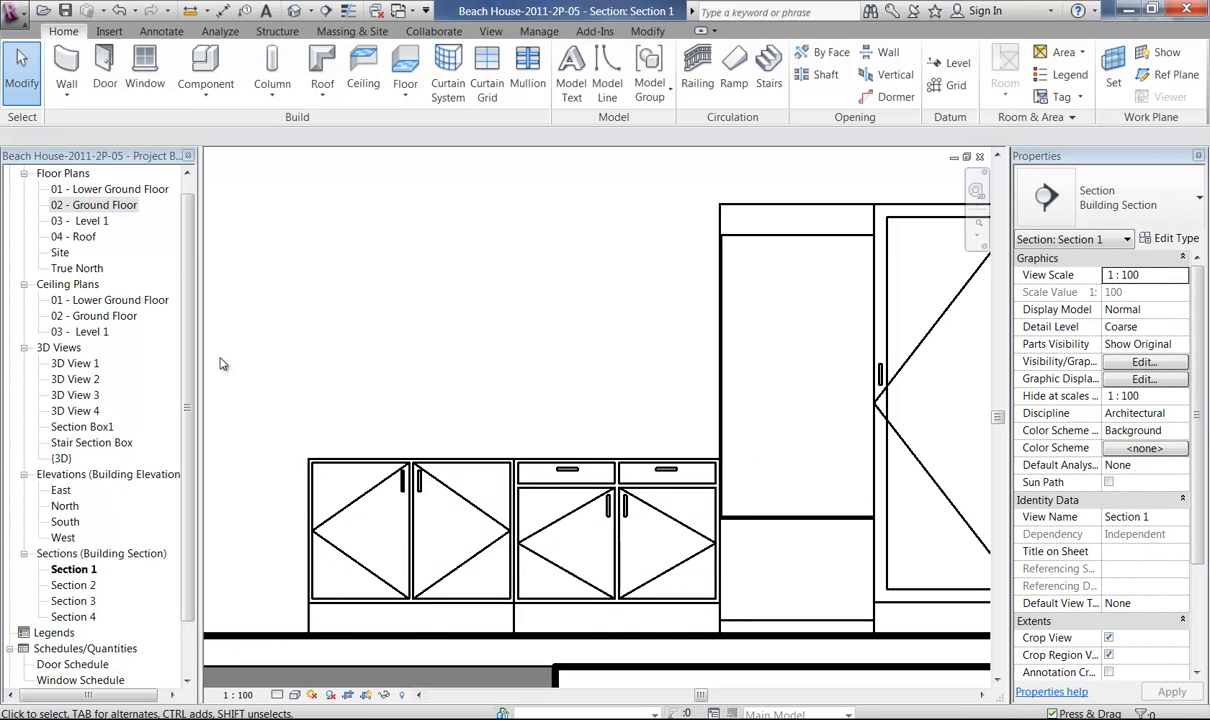
In the 02 - Ground Floor plan, copy the Base (12) 1000mm drawer cabinet to the free end of the base cabinet run.
middle_click_drag(420, 453, 619, 405)
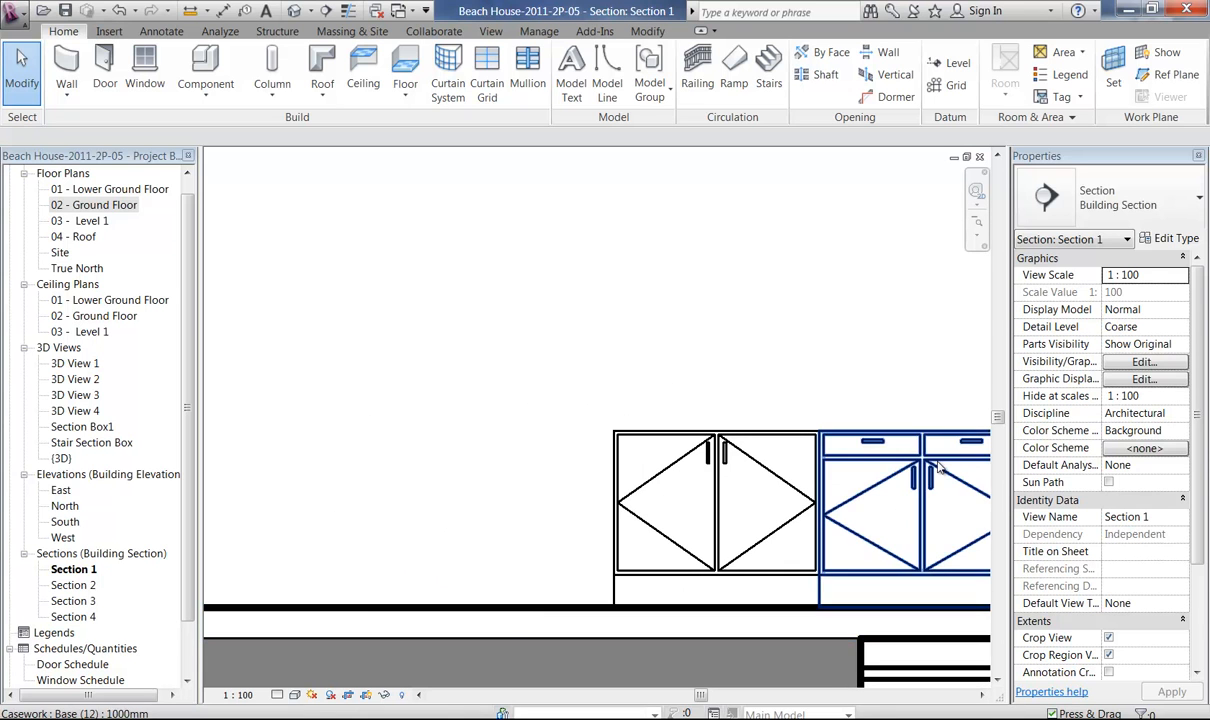
left_click(880, 455)
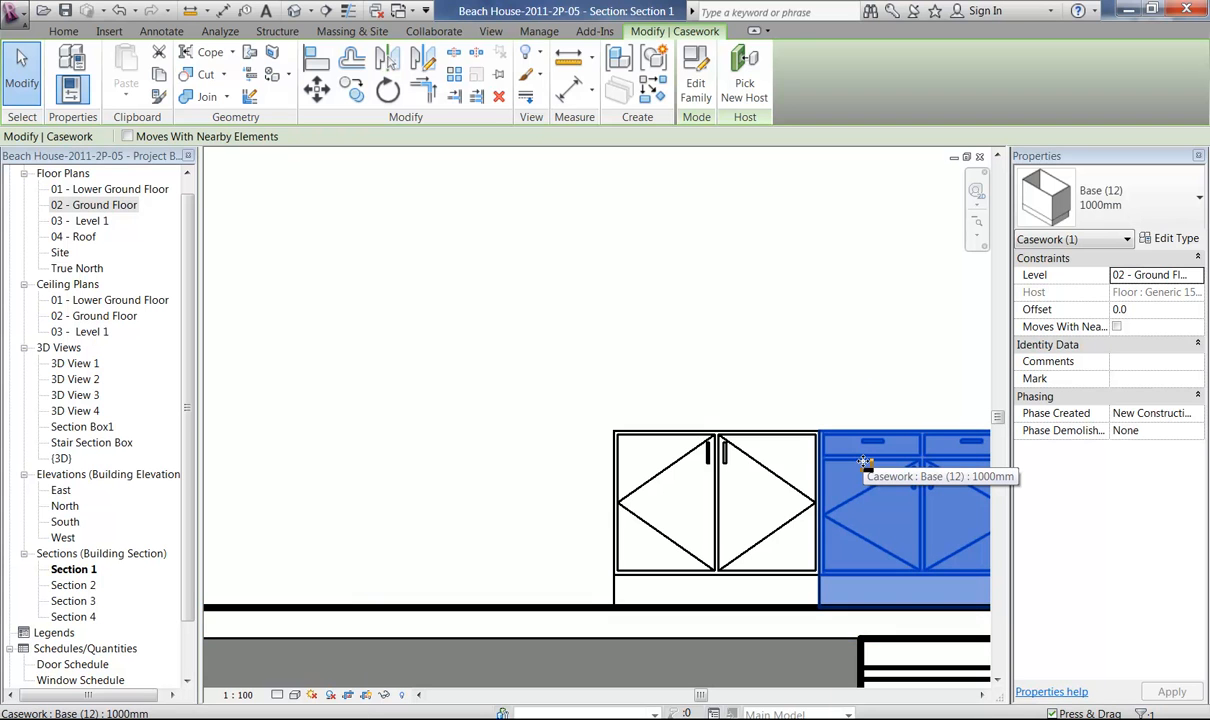
double_click(99, 205)
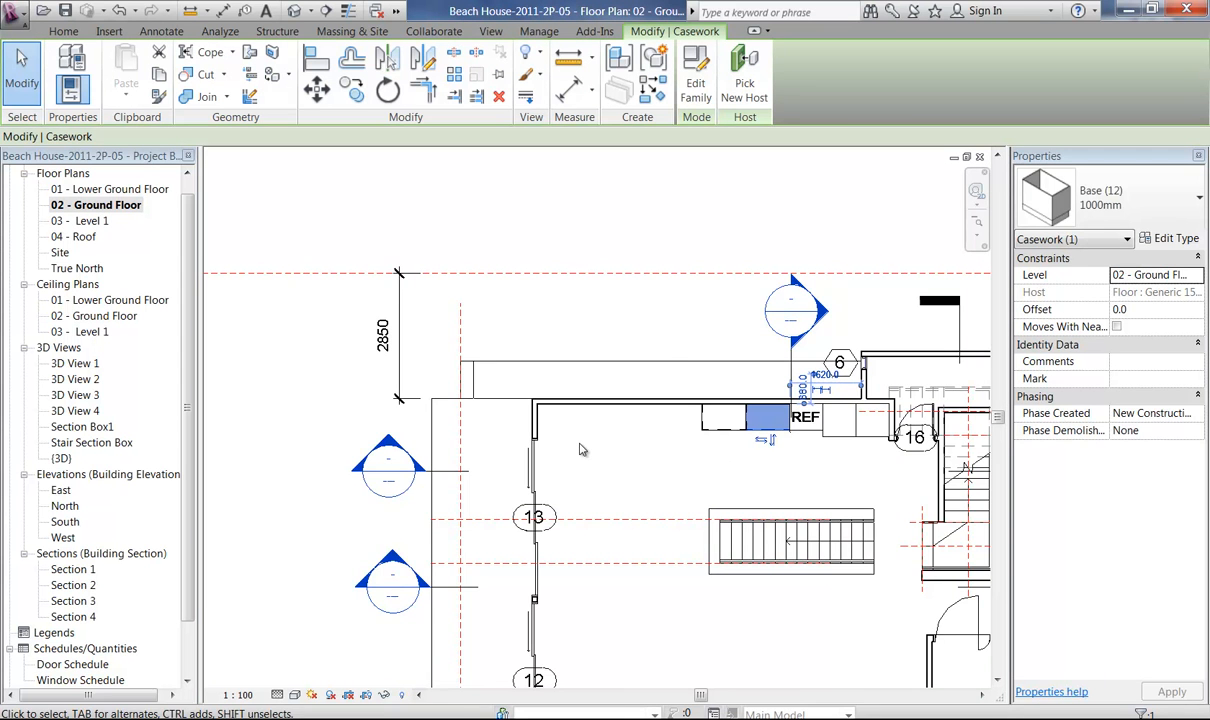
scroll(585, 435, "down", 2)
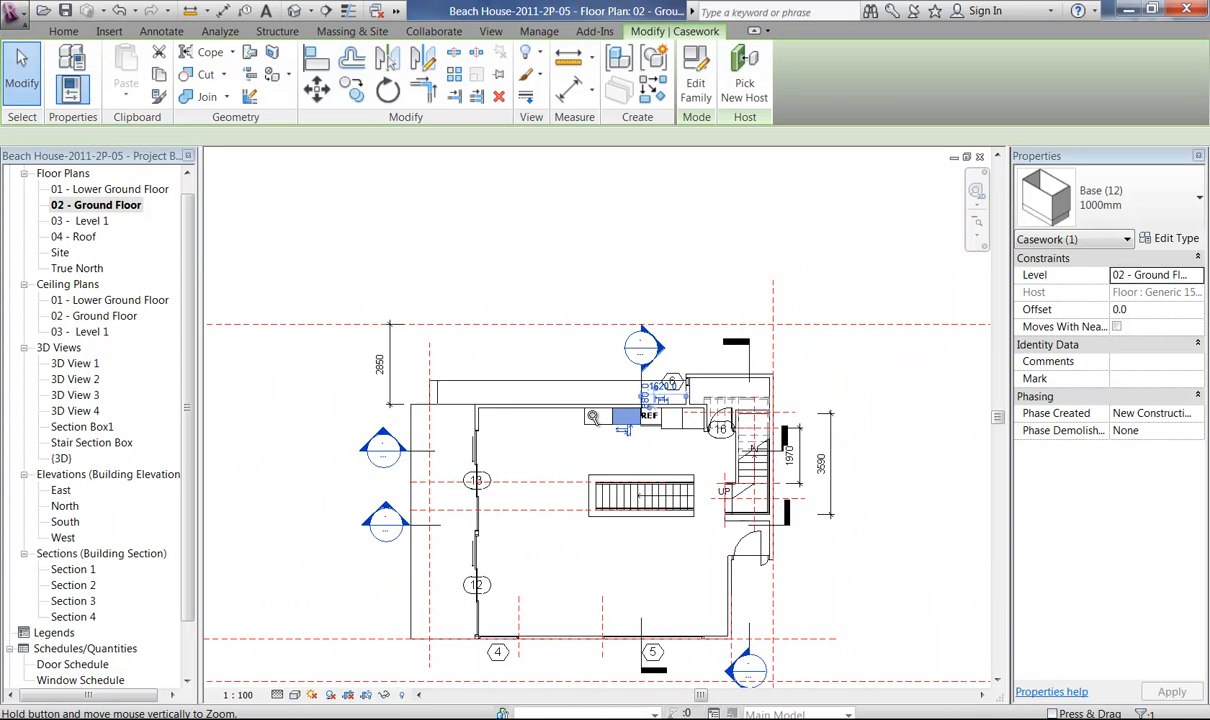
left_click_drag(592, 432, 596, 688)
scroll(552, 418, "up", 2)
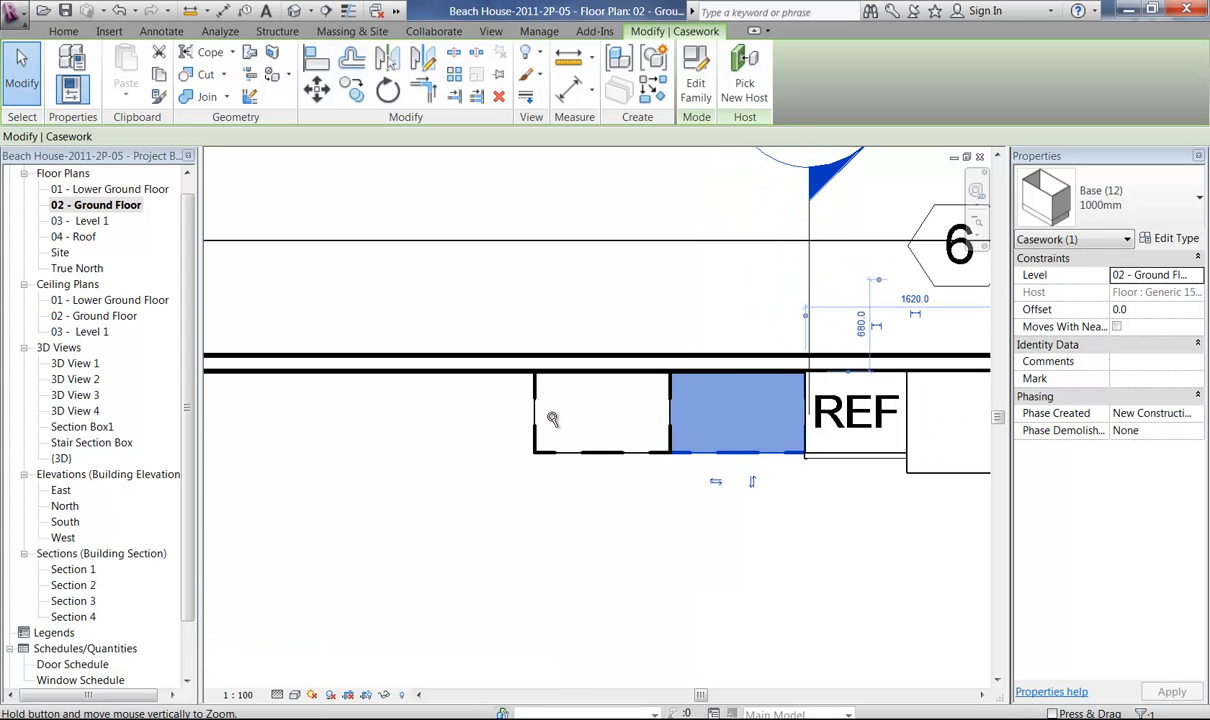
key("alt")
key("m")
key("v")
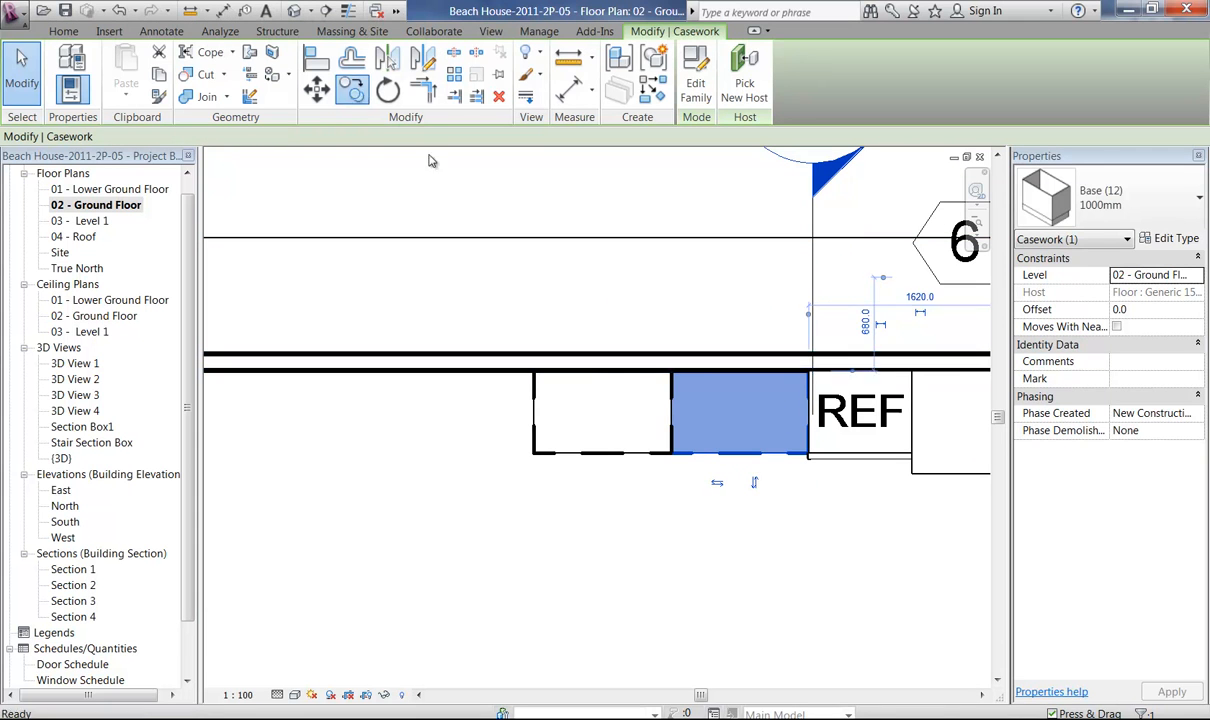
left_click(808, 372)
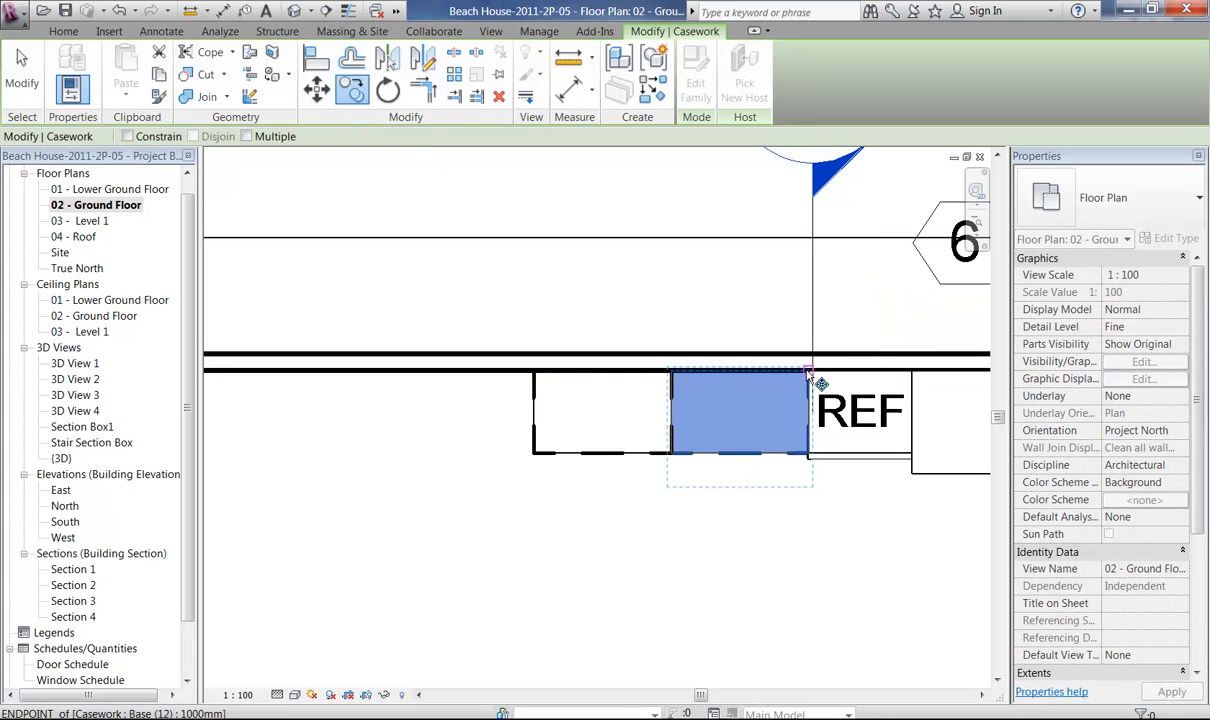
left_click(534, 373)
left_click(531, 561)
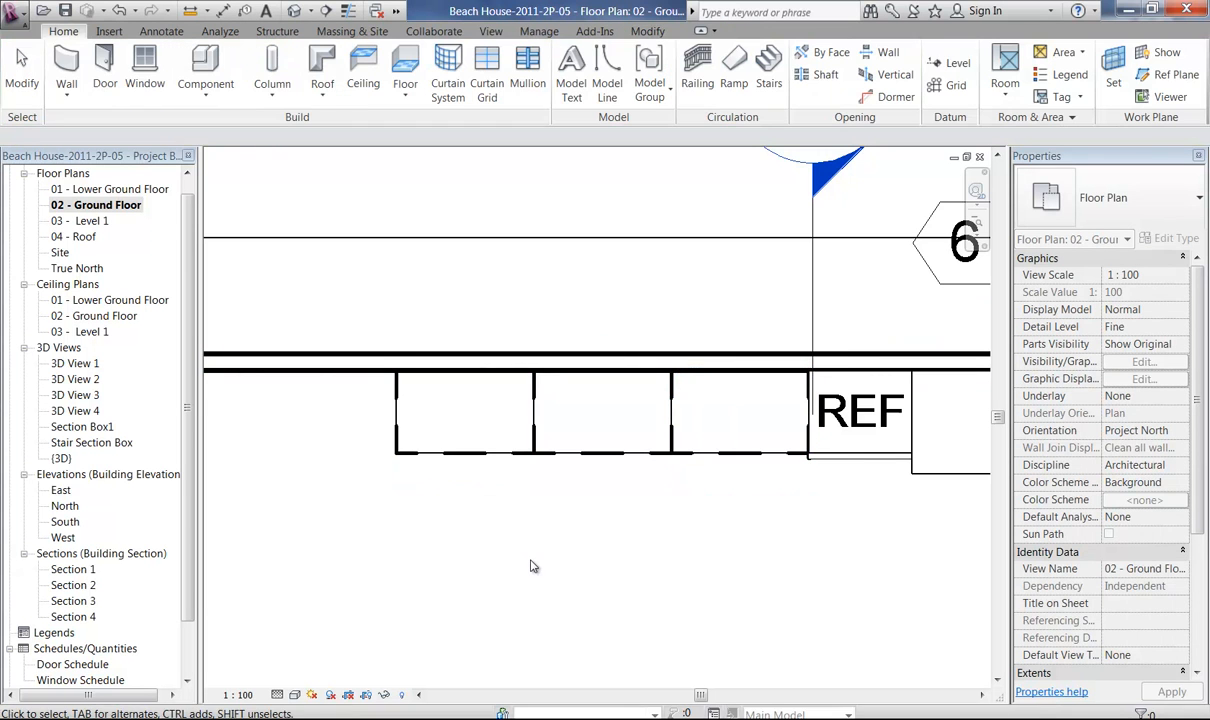
Examine the kitchen cabinet run in the Section Box1 3D view from the open side of the house.
double_click(80, 427)
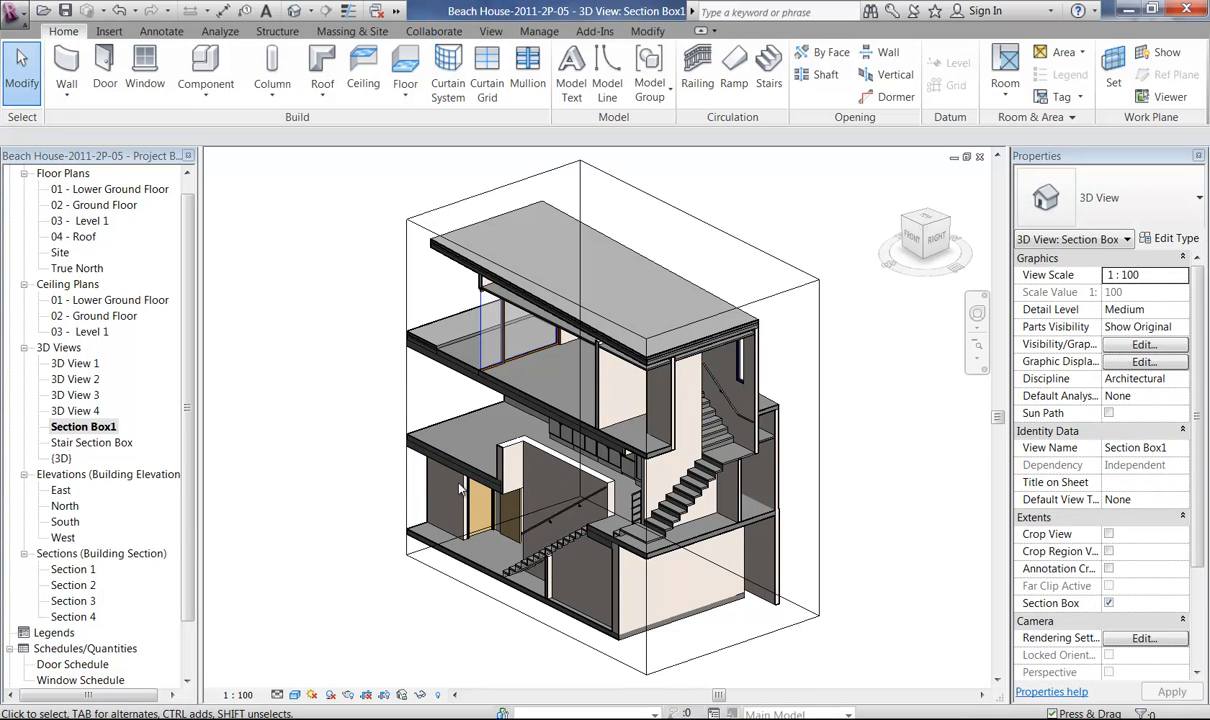
middle_click_drag(436, 492, 630, 682, "shift")
scroll(532, 446, "up", 2)
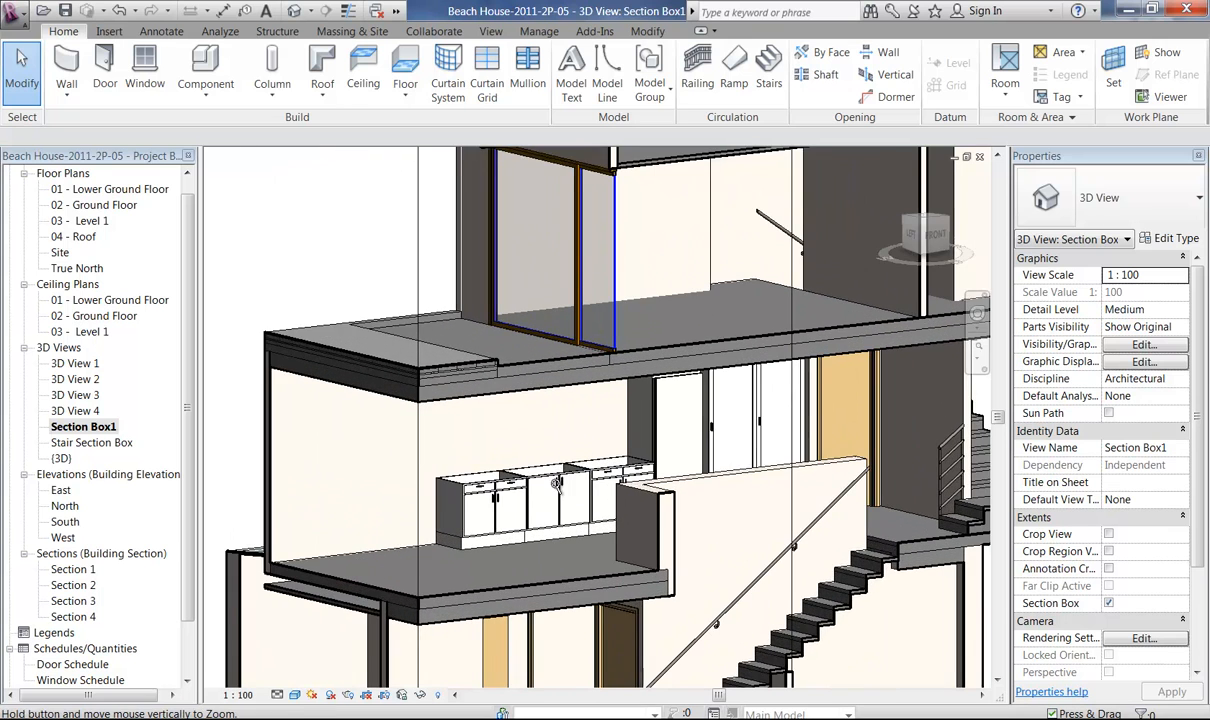
middle_click_drag(532, 448, 556, 520, "ctrl")
key("alt")
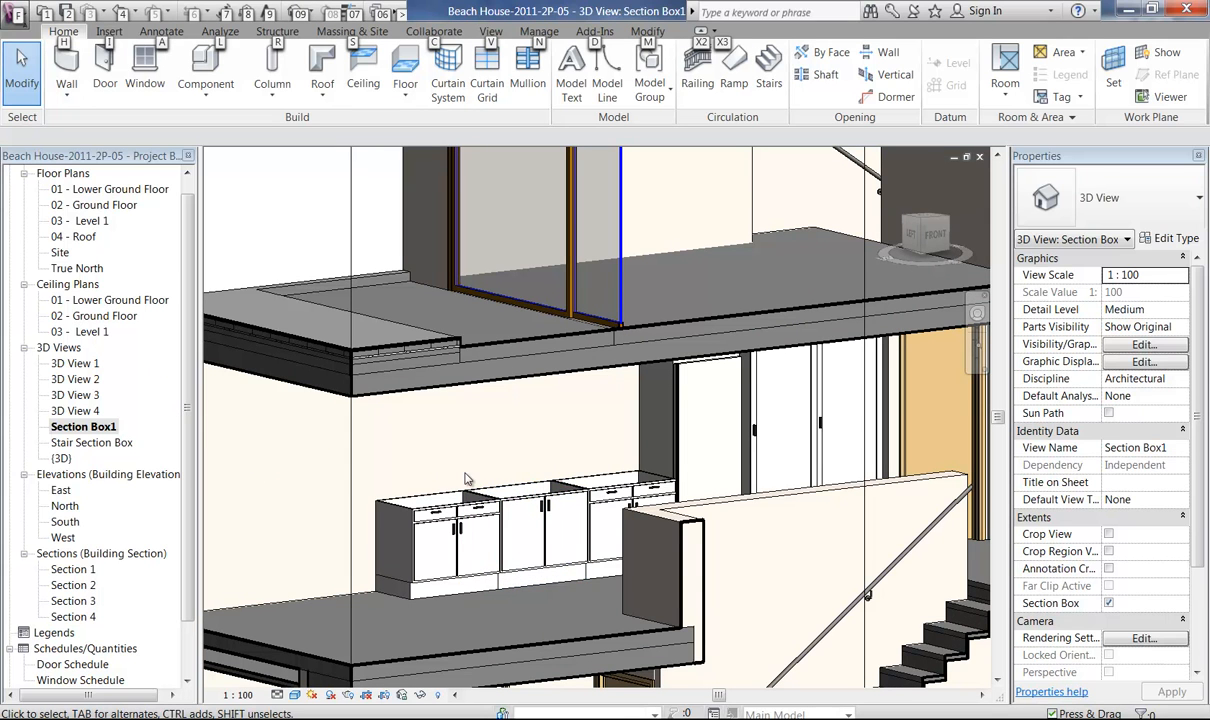
In the 02 - Ground Floor plan, start an in-place model in the Casework category named Kitchen Bench.
double_click(96, 205)
middle_click_drag(448, 500, 564, 410)
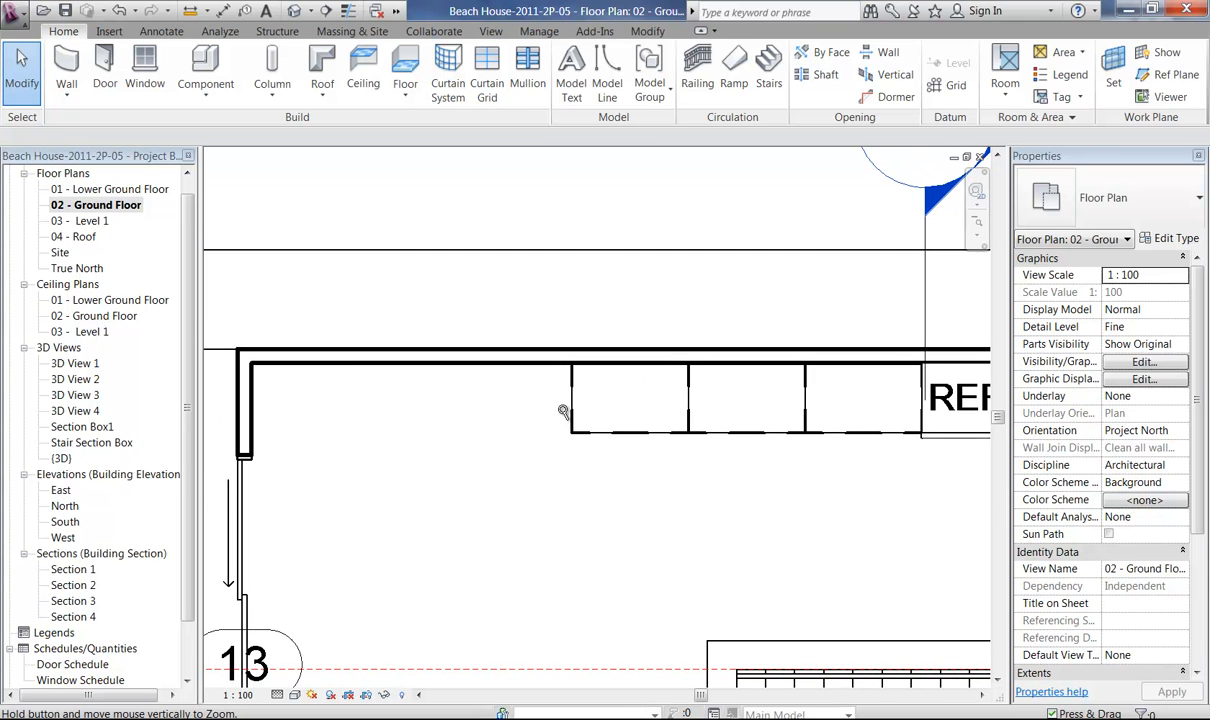
key("alt")
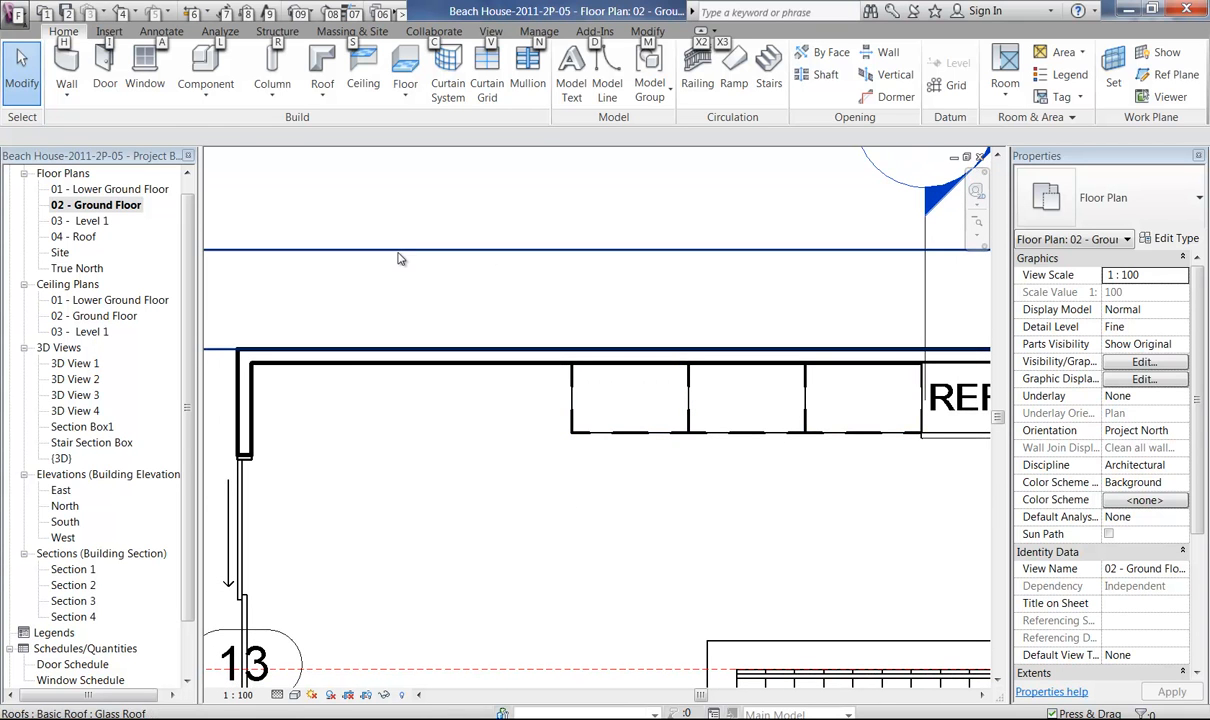
left_click(205, 88)
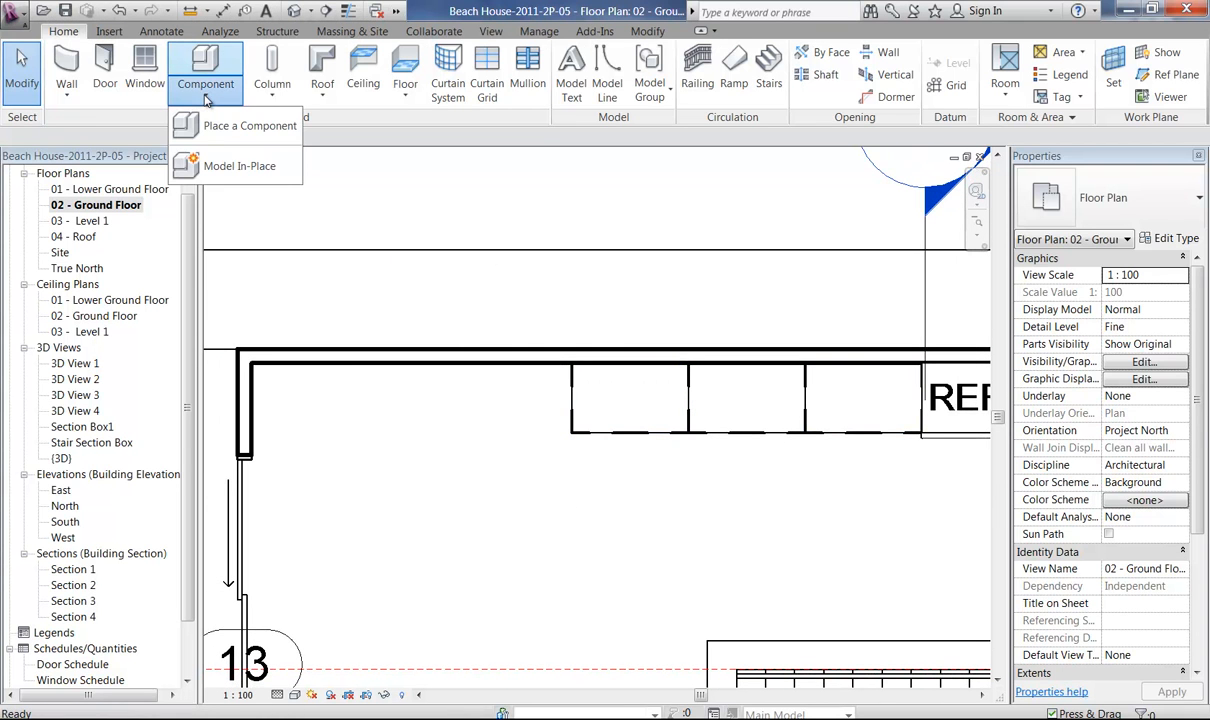
left_click(210, 165)
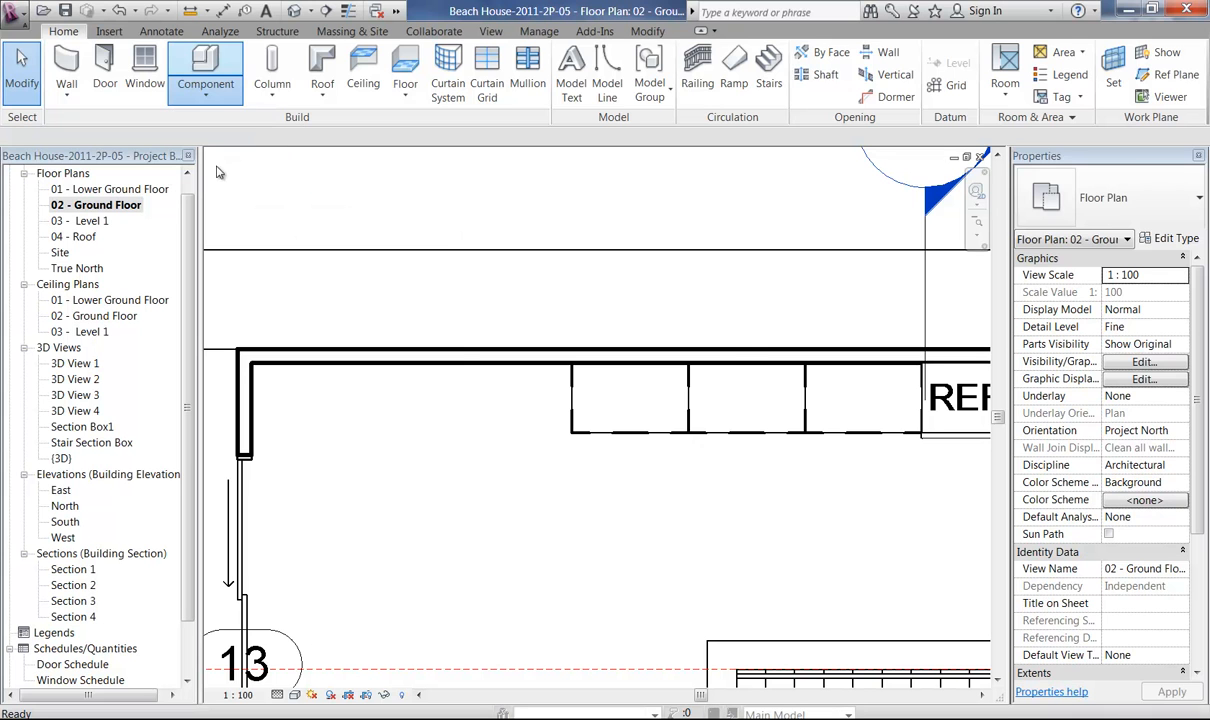
left_click(522, 190)
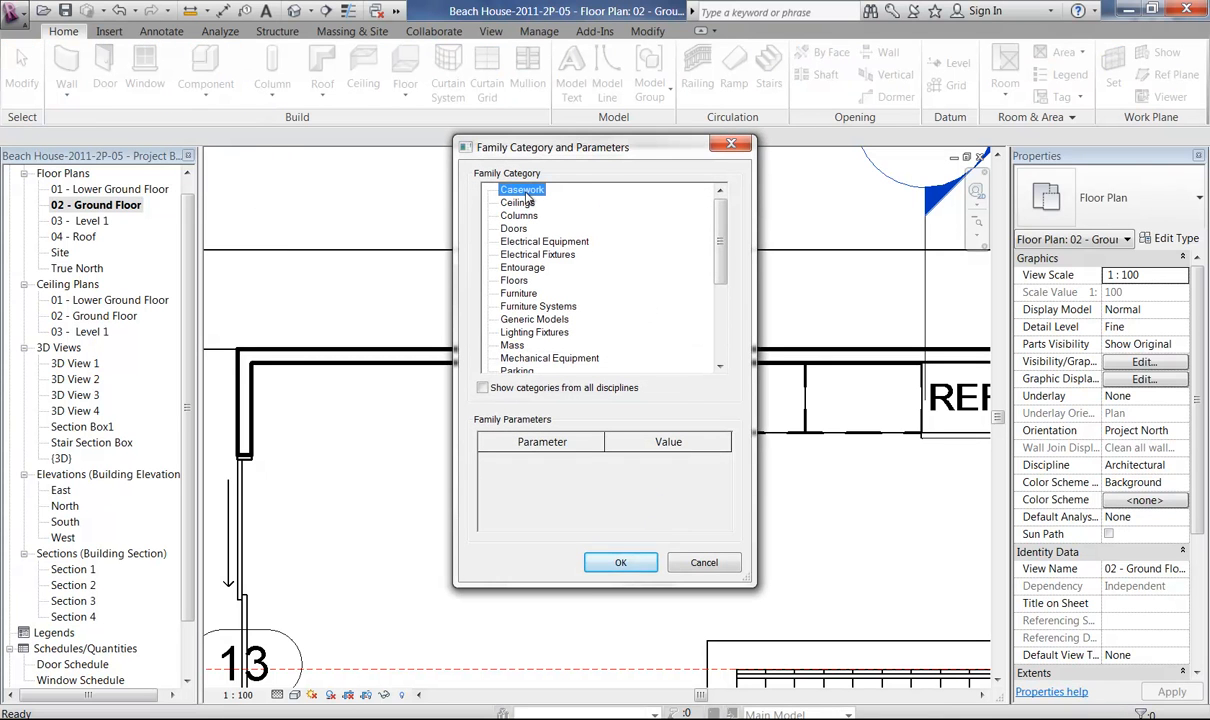
left_click(620, 562)
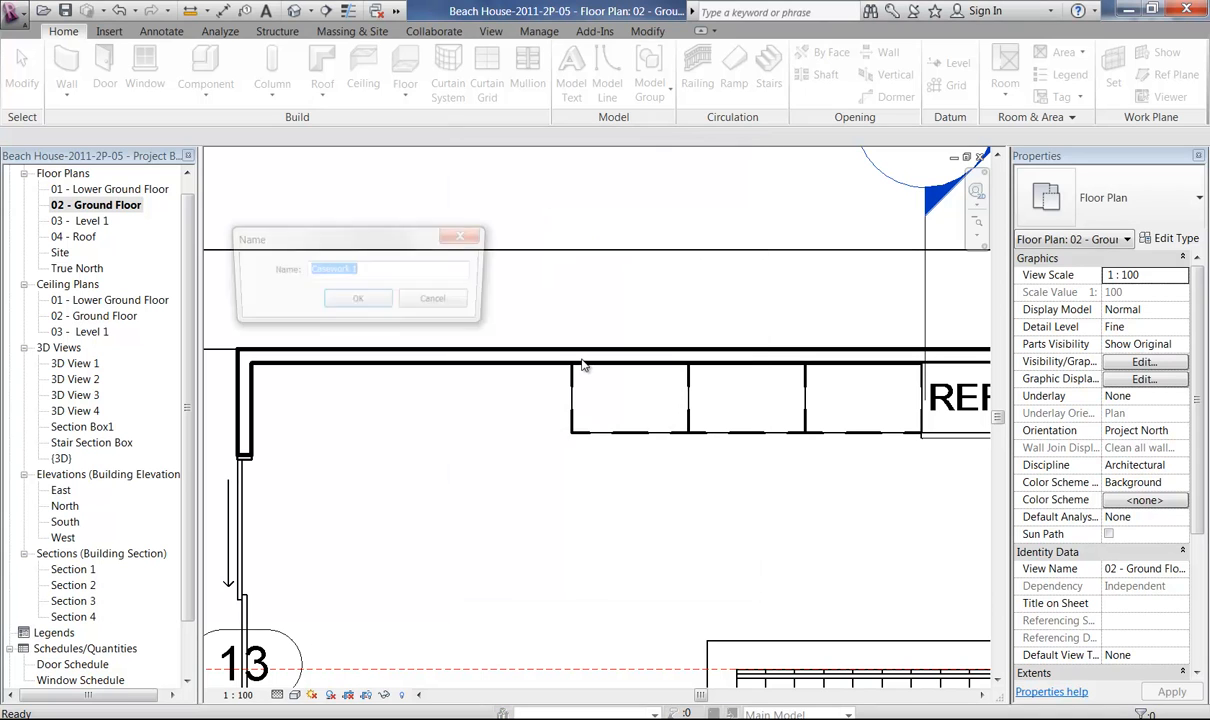
type("Kitchen Bench")
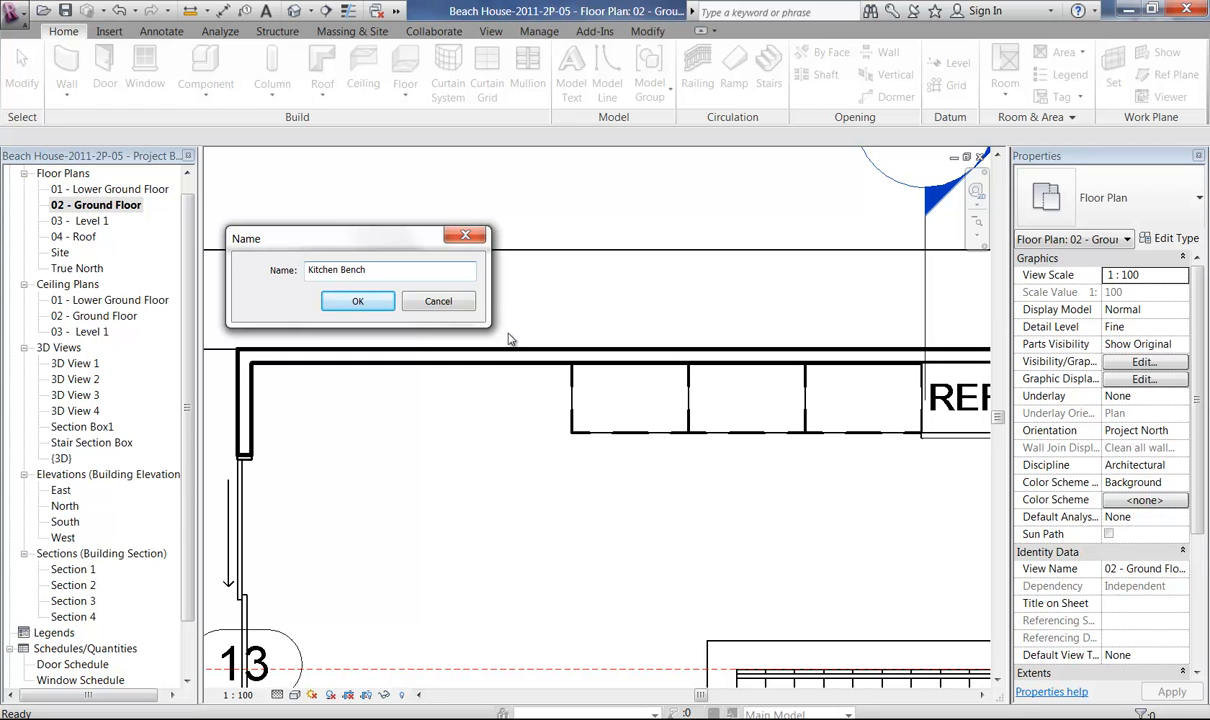
left_click(382, 302)
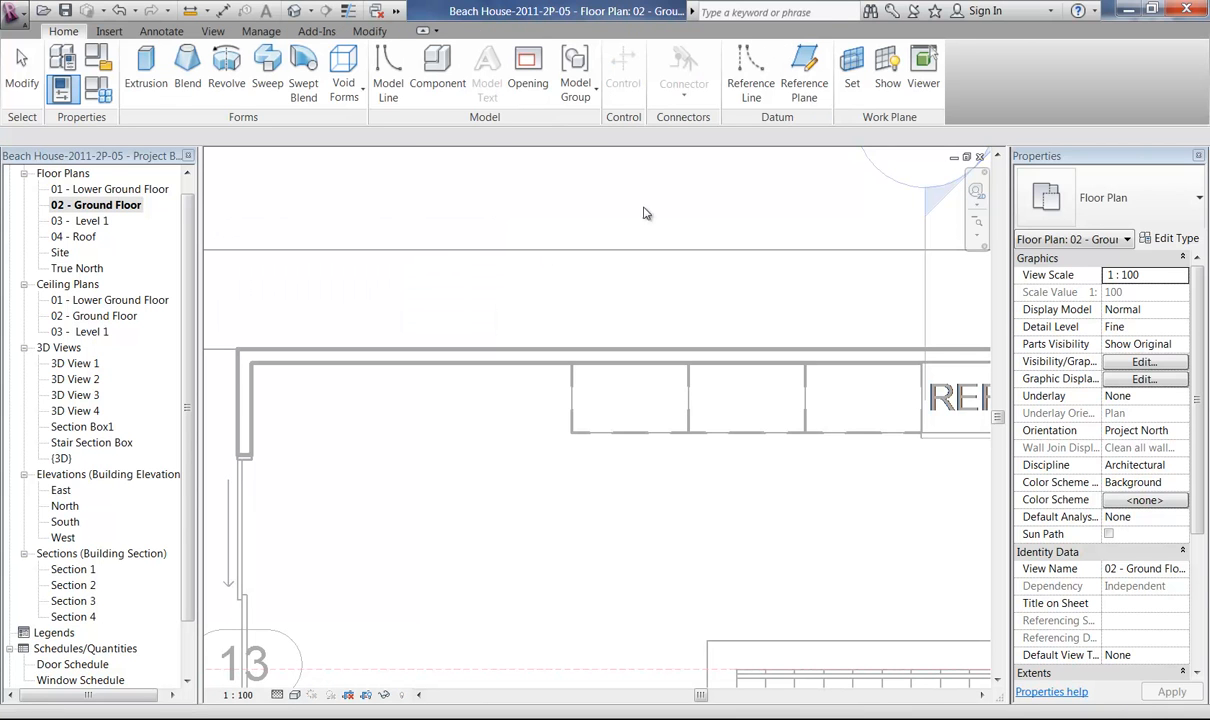
Sketch a rectangular extrusion profile about 5750 by 638 mm from the wall's inside corner to the refrigerator's near front corner.
left_click(140, 90)
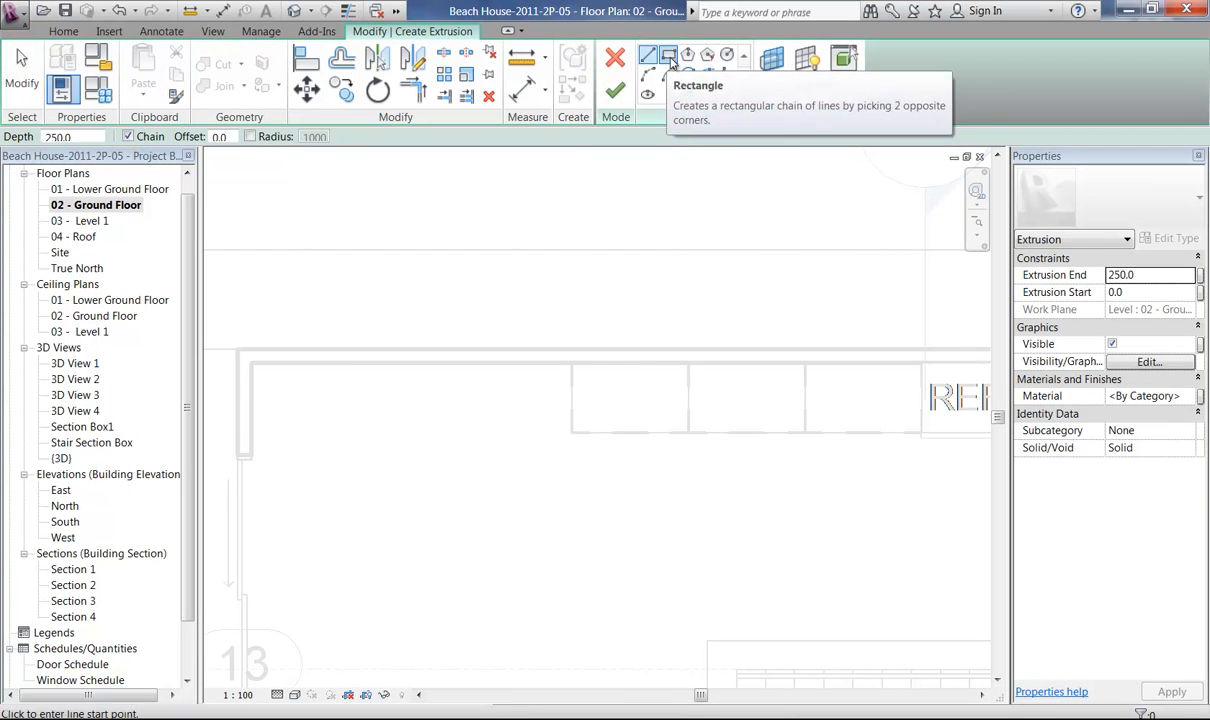
left_click(669, 57)
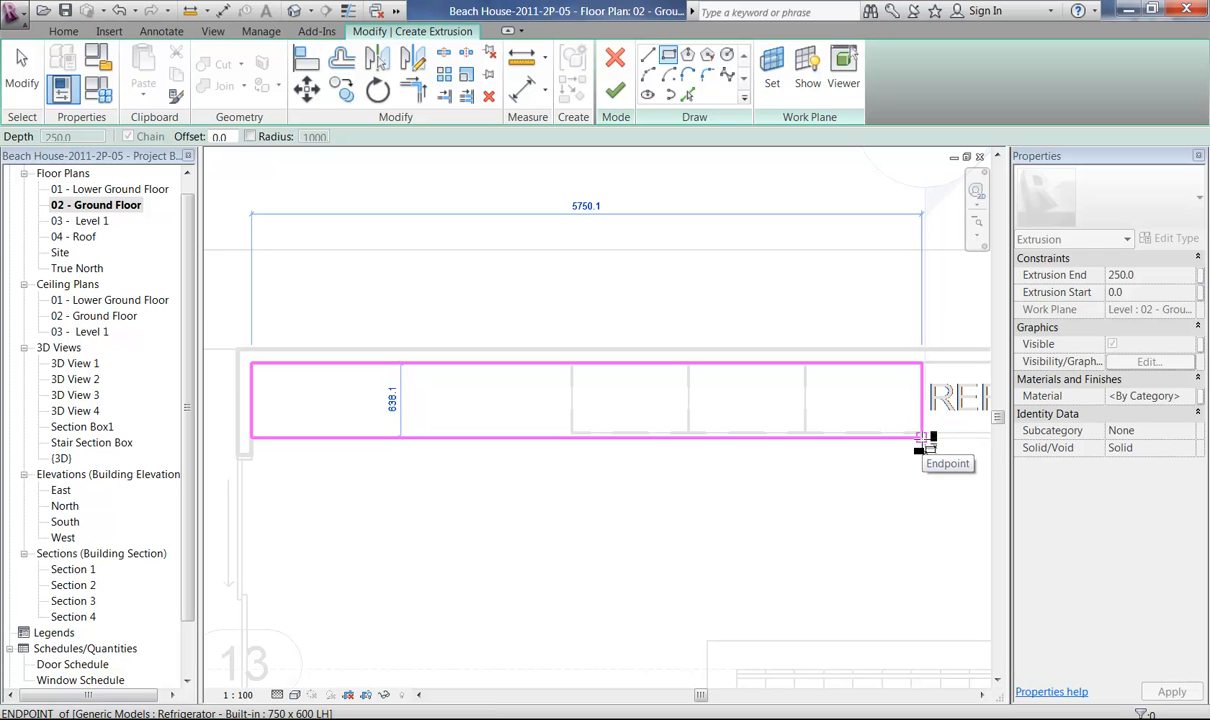
left_click(921, 436)
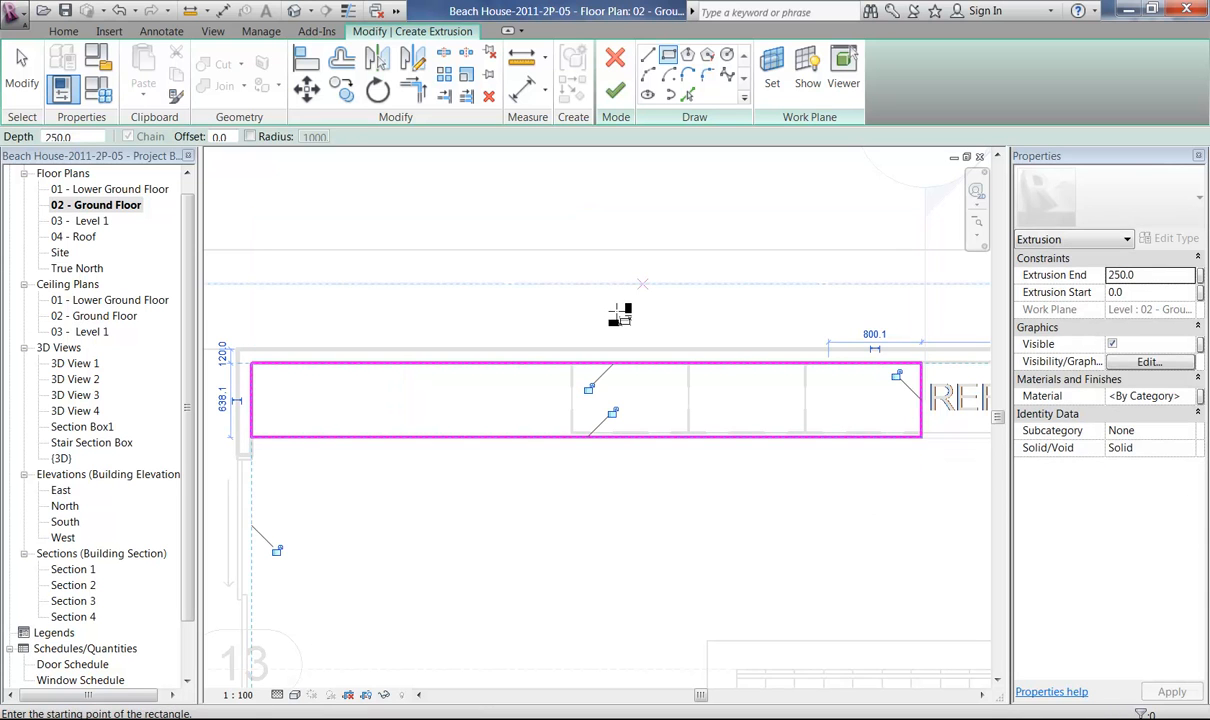
right_click(612, 305)
left_click(650, 314)
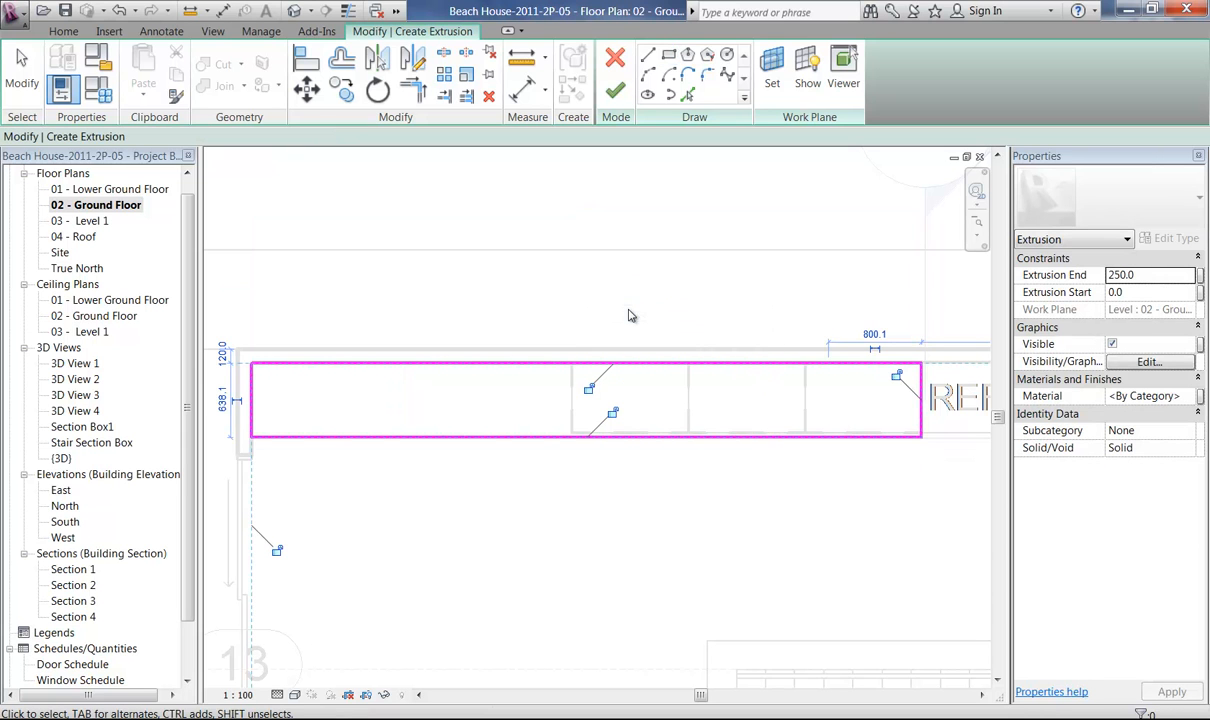
left_click(20, 68)
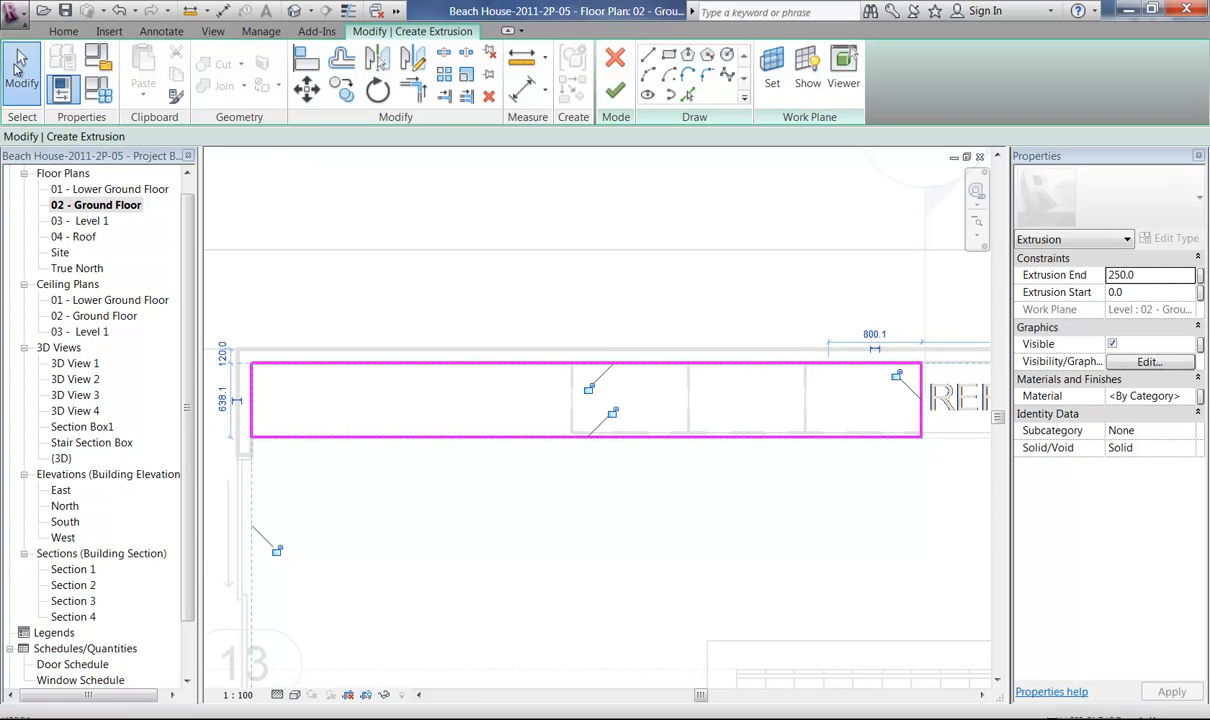
Set the bench profile's depth to 650 mm by repositioning its front line.
left_click(428, 437)
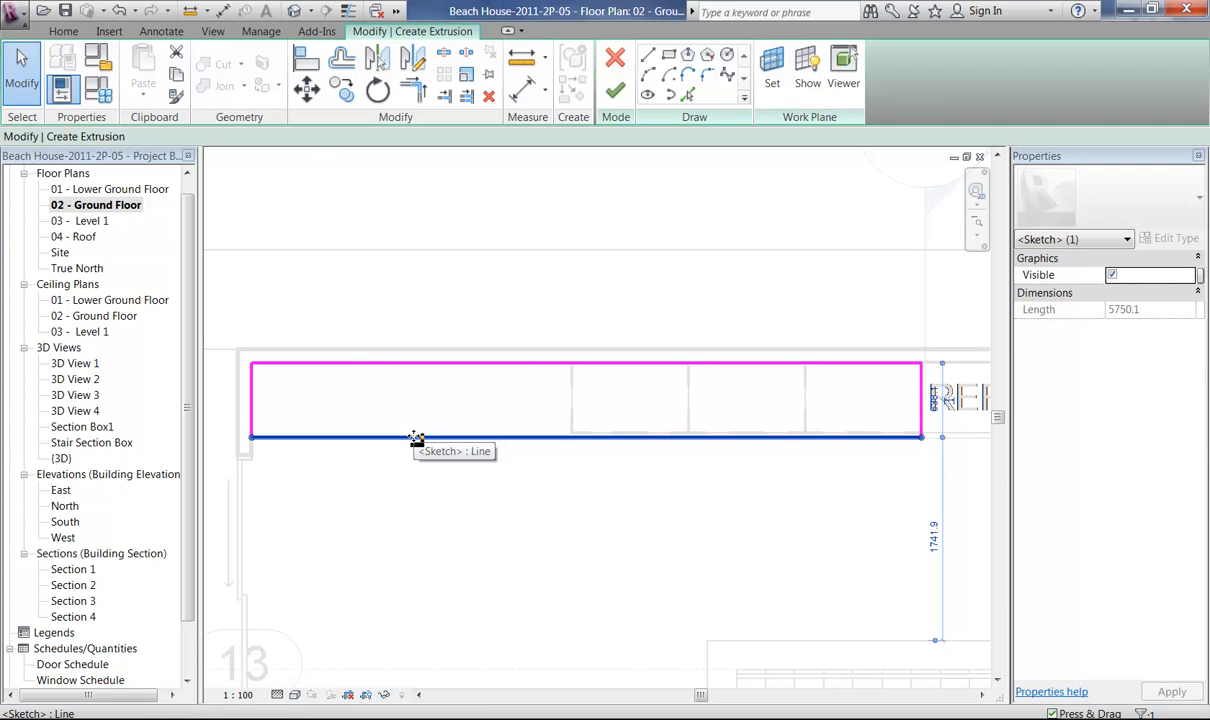
left_click(935, 399)
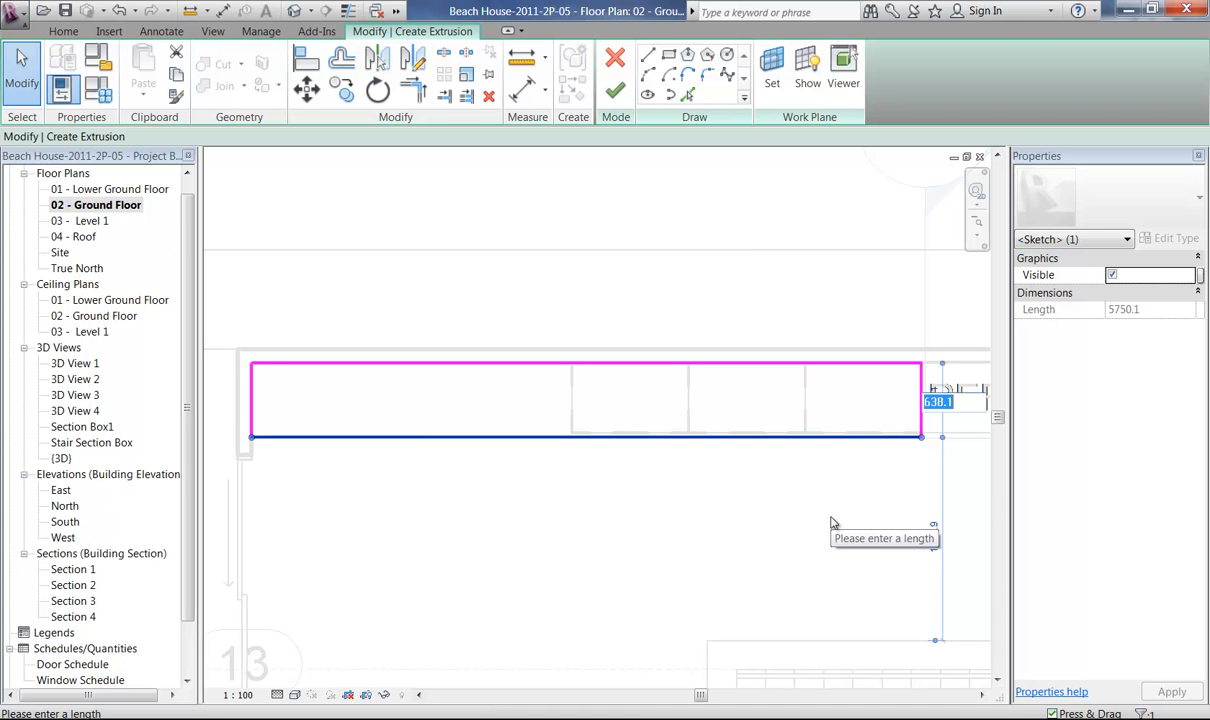
type("650")
key("Return")
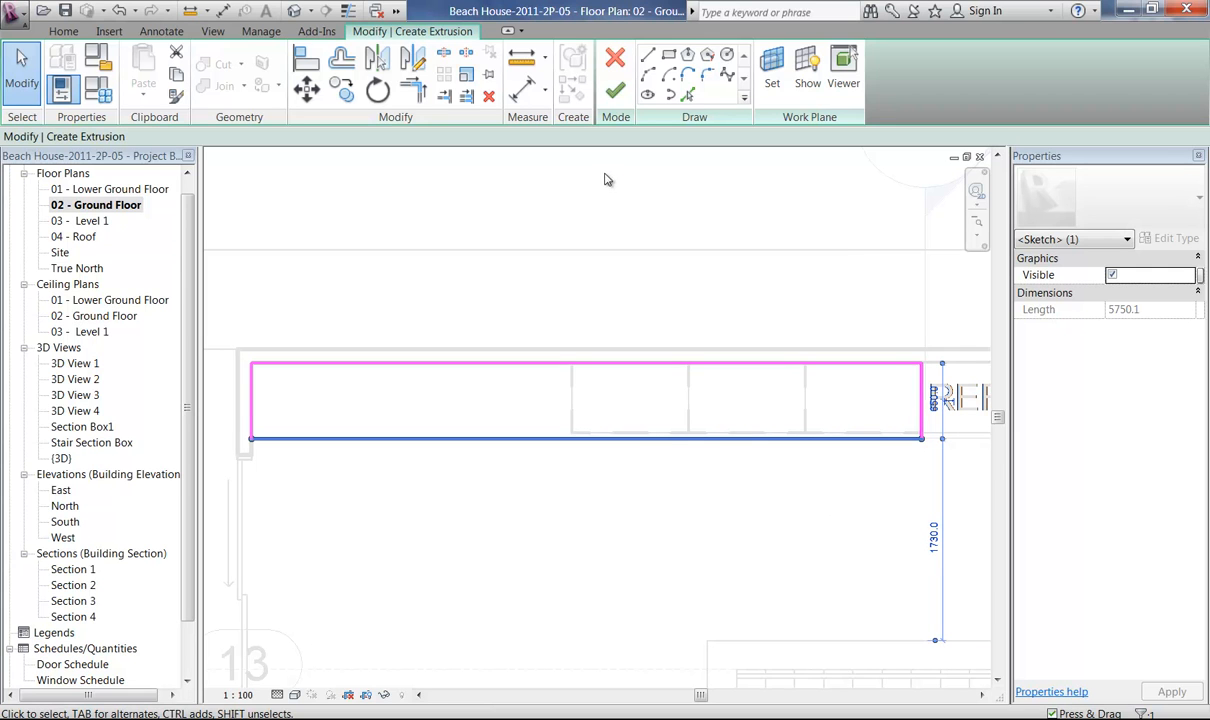
Set the bench profile's depth to 640 mm.
left_click(936, 398)
type("640")
key("Return")
left_click(870, 520)
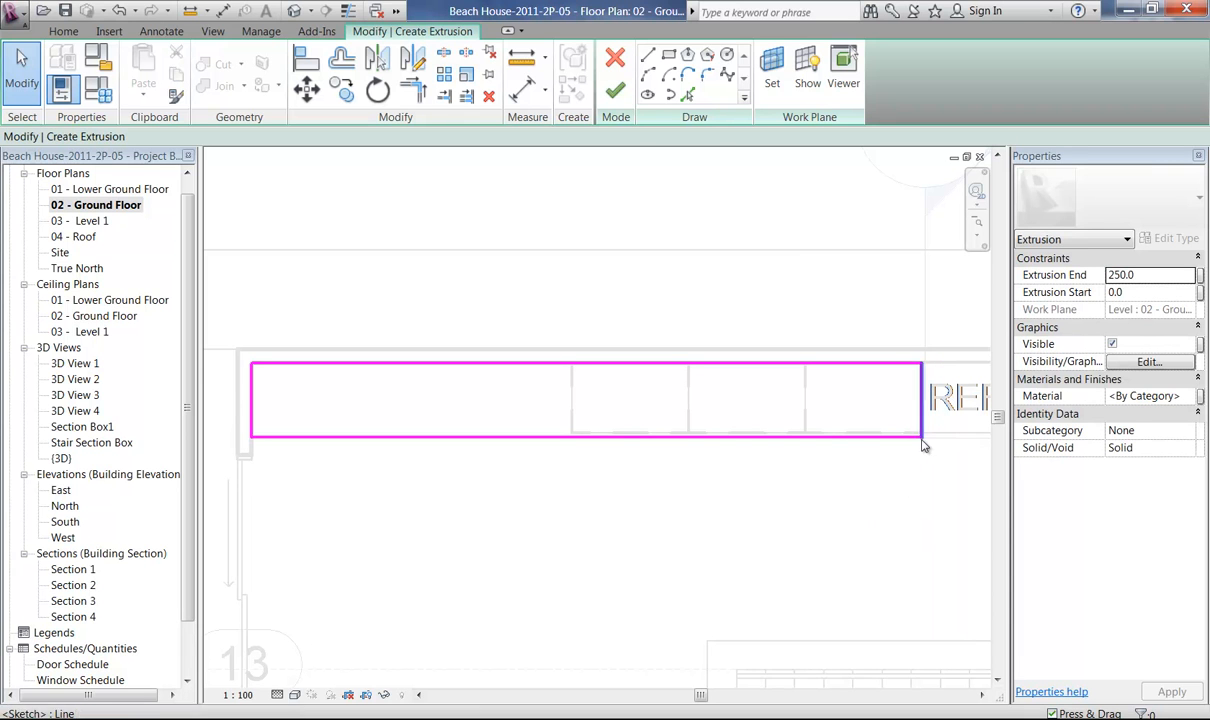
Complete the bench extrusion sketch and set its extrusion start to 870 and extrusion end to 900.
left_click(615, 90)
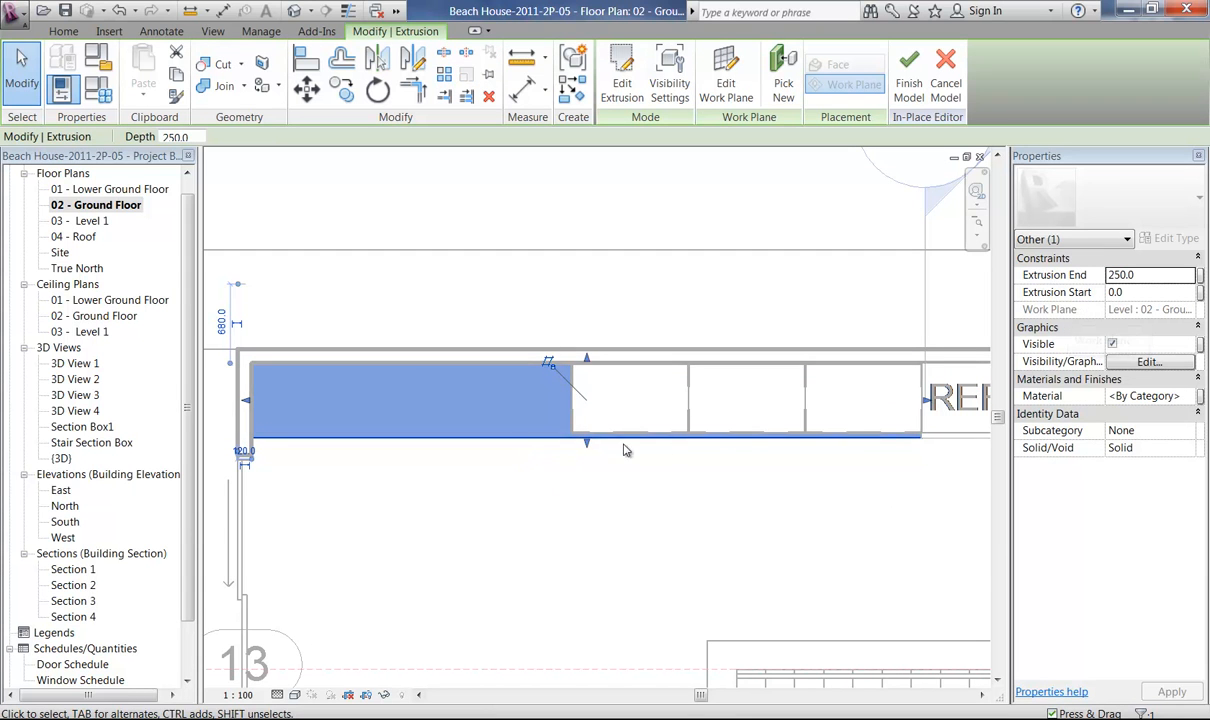
left_click(1140, 292)
type("870")
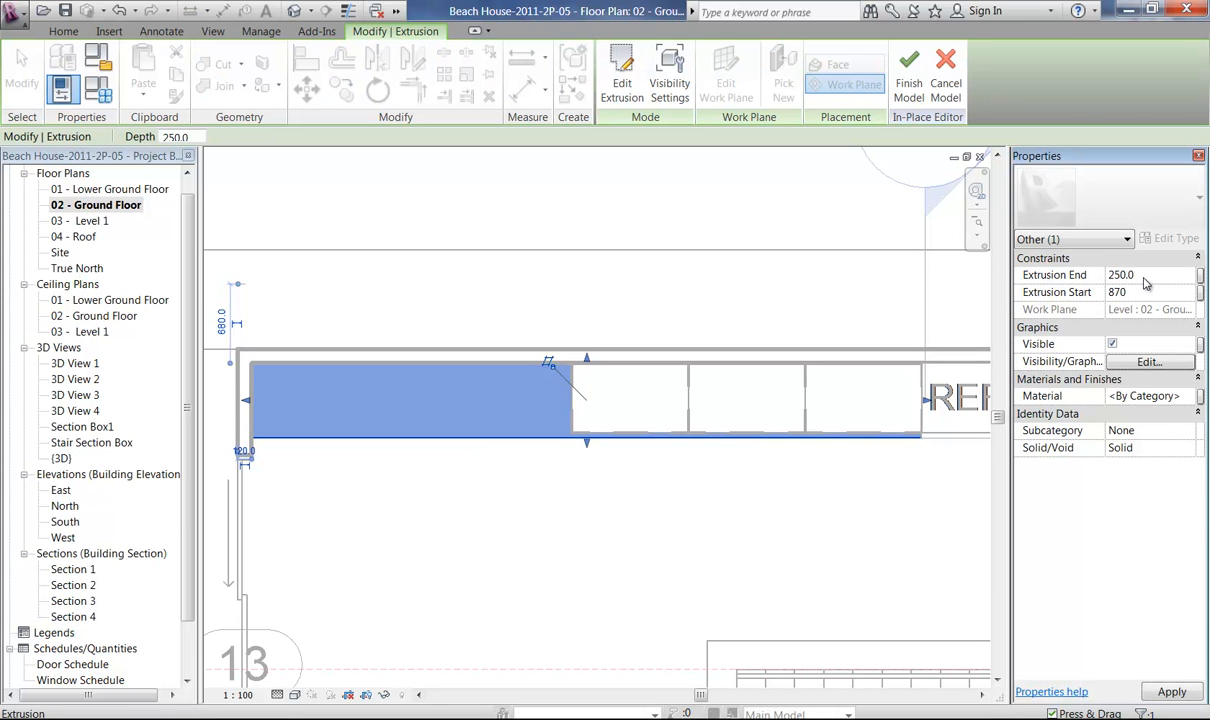
left_click(1146, 279)
type("90")
key("Return")
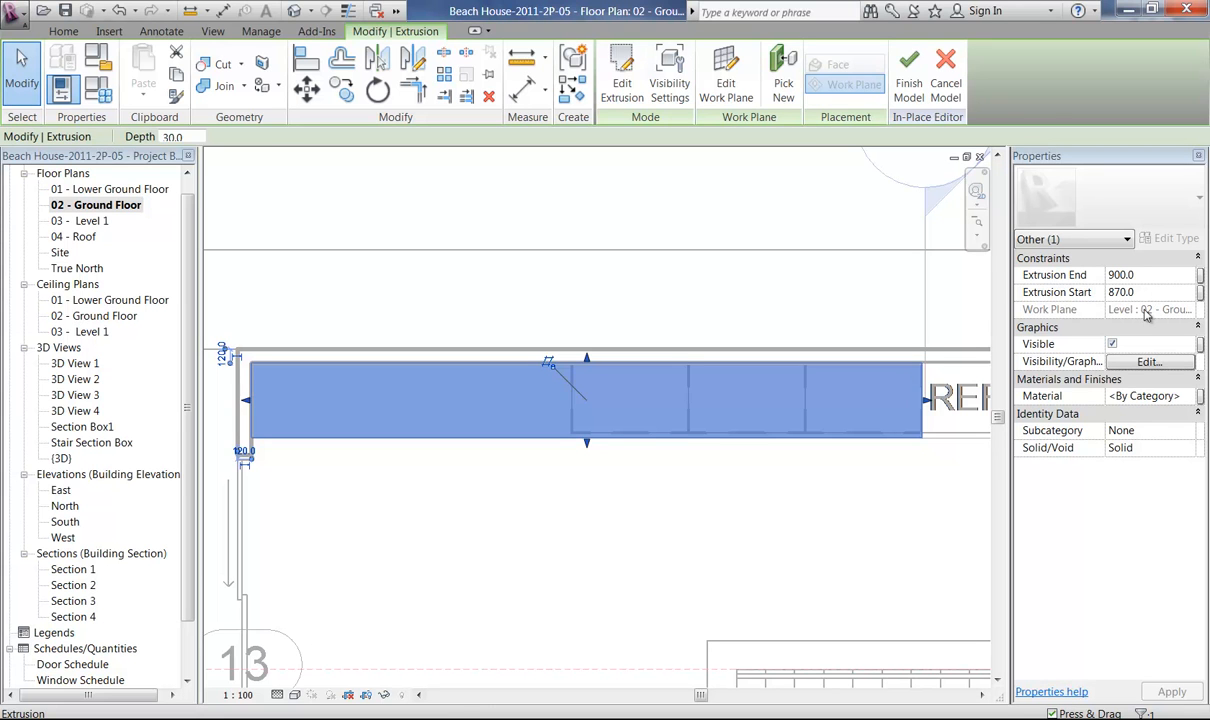
left_click(790, 507)
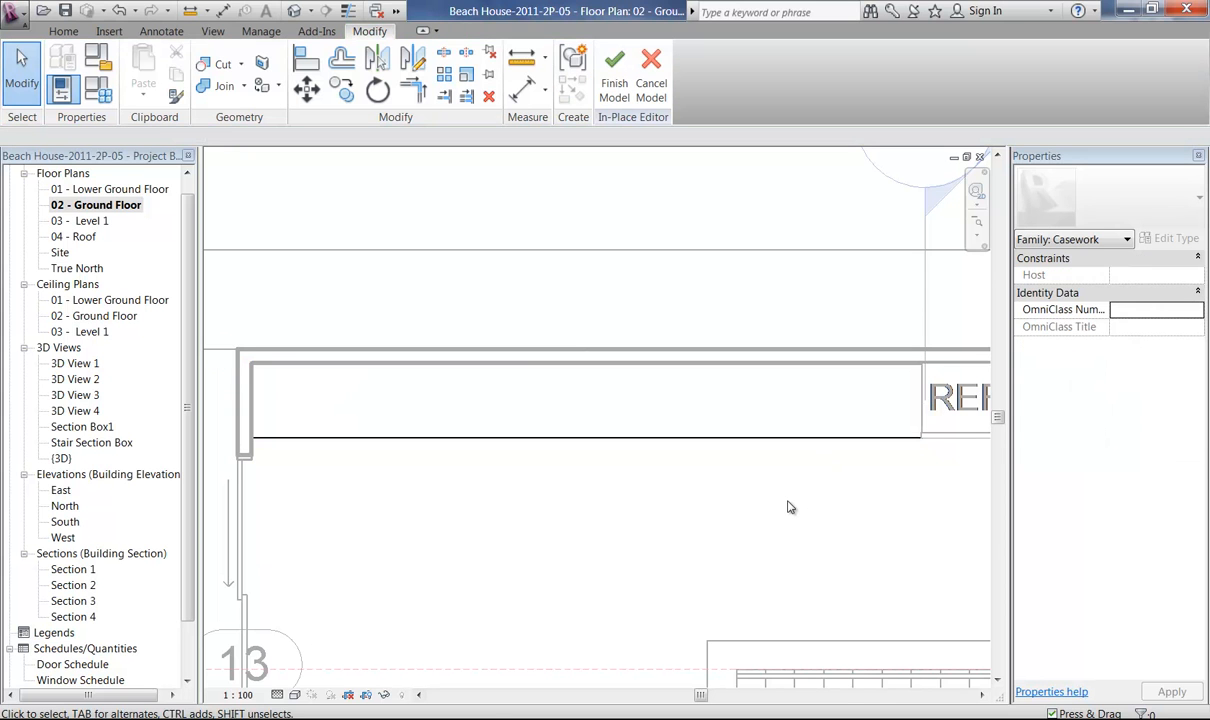
Check the benchtop's junction with the refrigerator, and finish the in-place Kitchen Bench model.
middle_click_drag(816, 505, 712, 508)
middle_click_drag(791, 478, 624, 703)
middle_click_drag(648, 591, 522, 613)
key("alt")
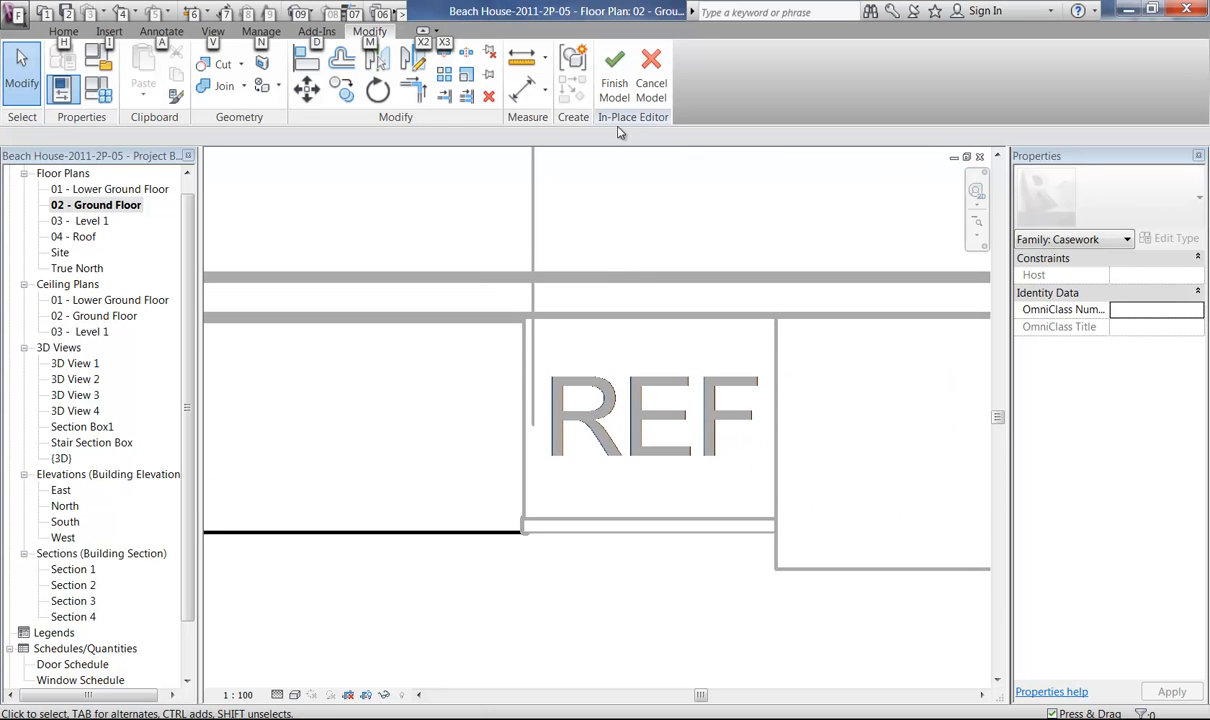
left_click(613, 90)
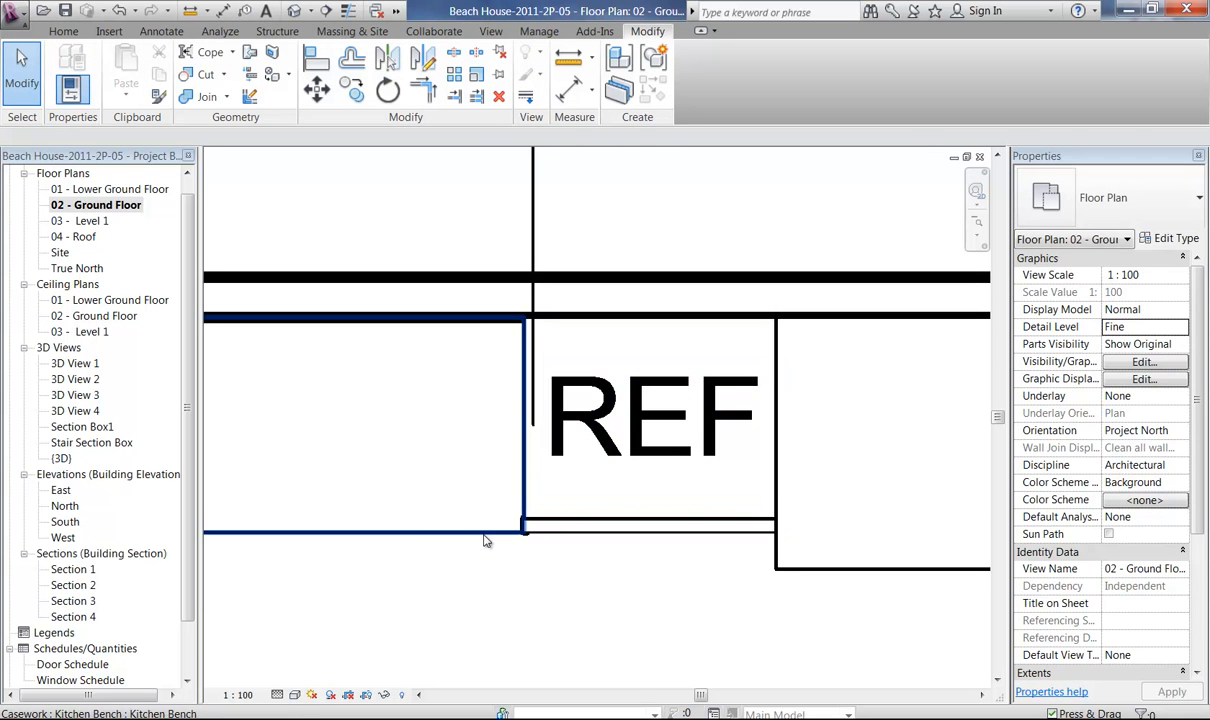
Inspect the bench edge beside the refrigerator and set the floor plan's visual style to Wireframe.
left_click(546, 533)
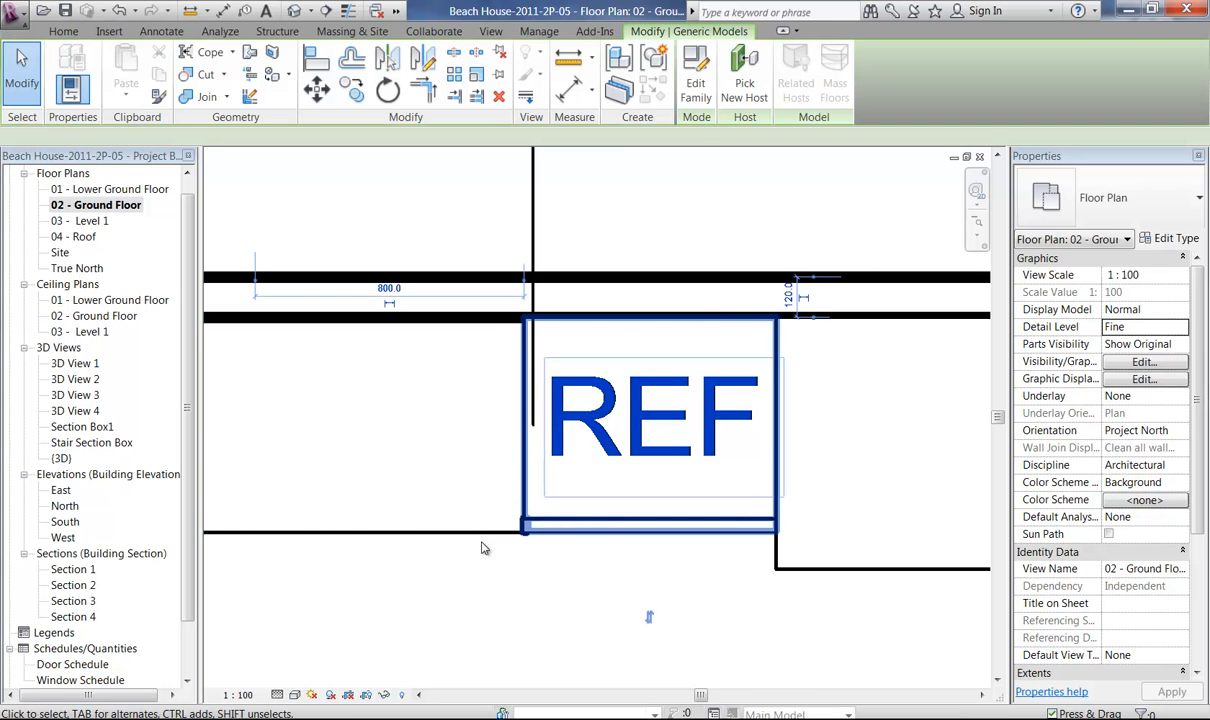
left_click(453, 576)
middle_click_drag(467, 580, 770, 600)
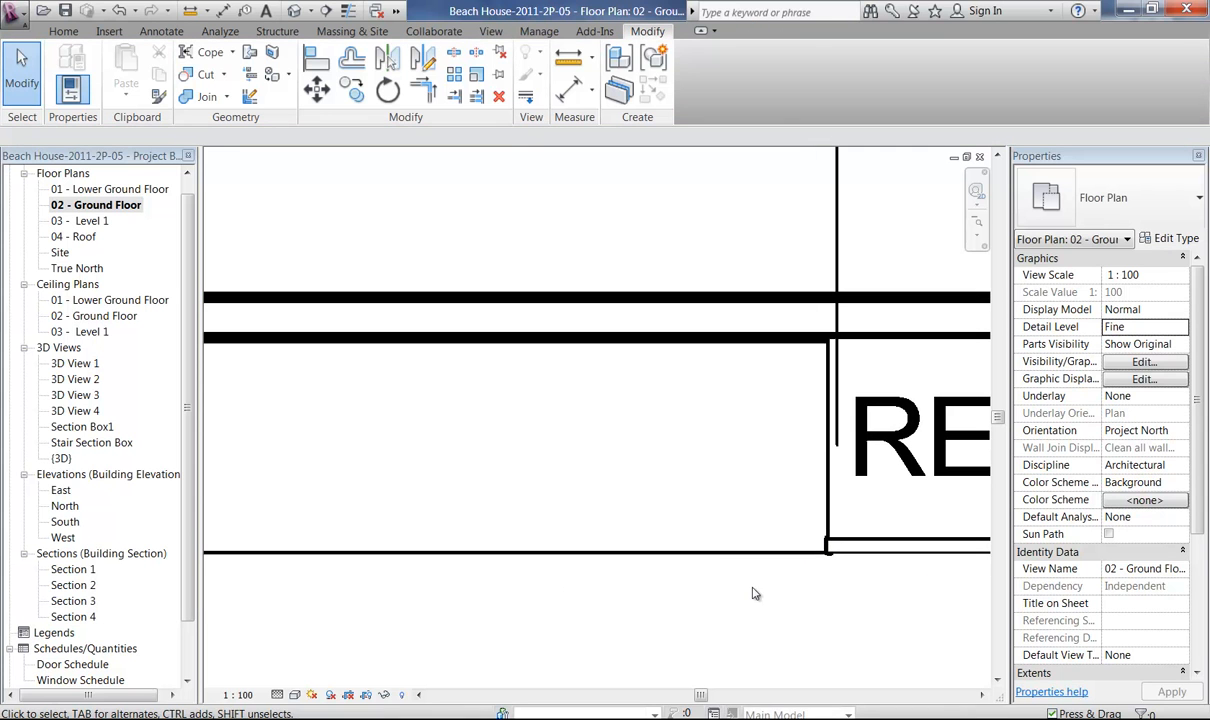
left_click(743, 561)
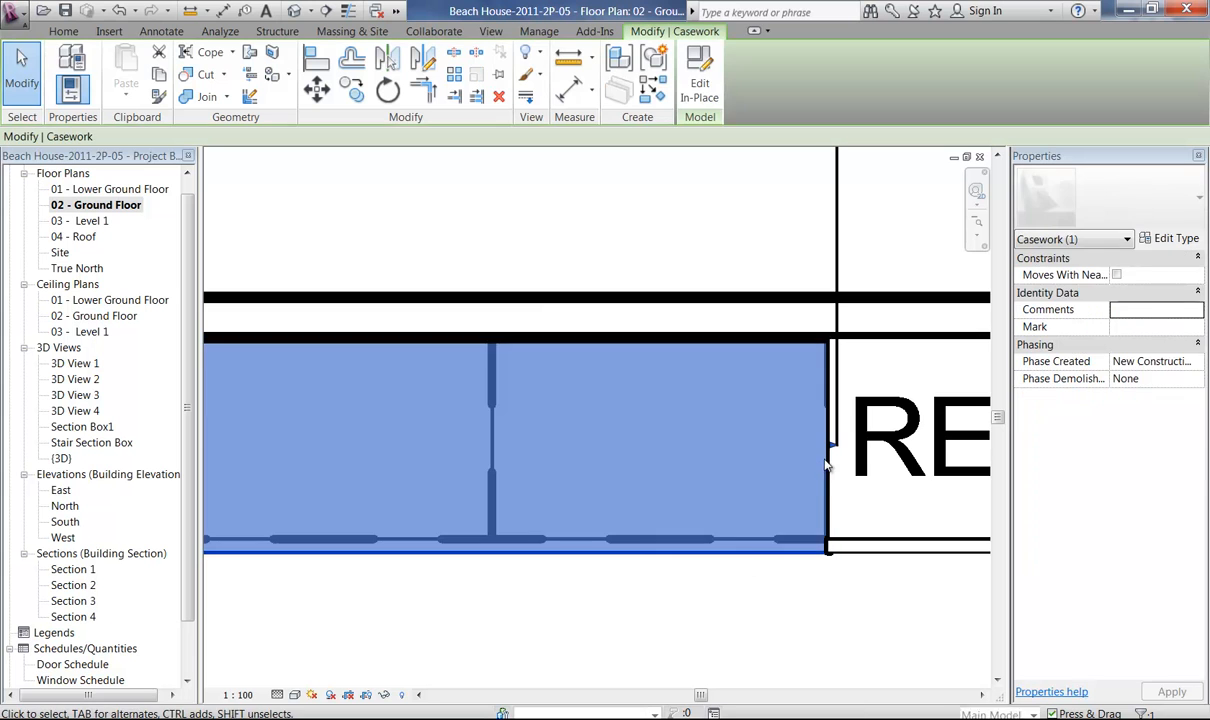
left_click(651, 605)
middle_click_drag(562, 545, 633, 546)
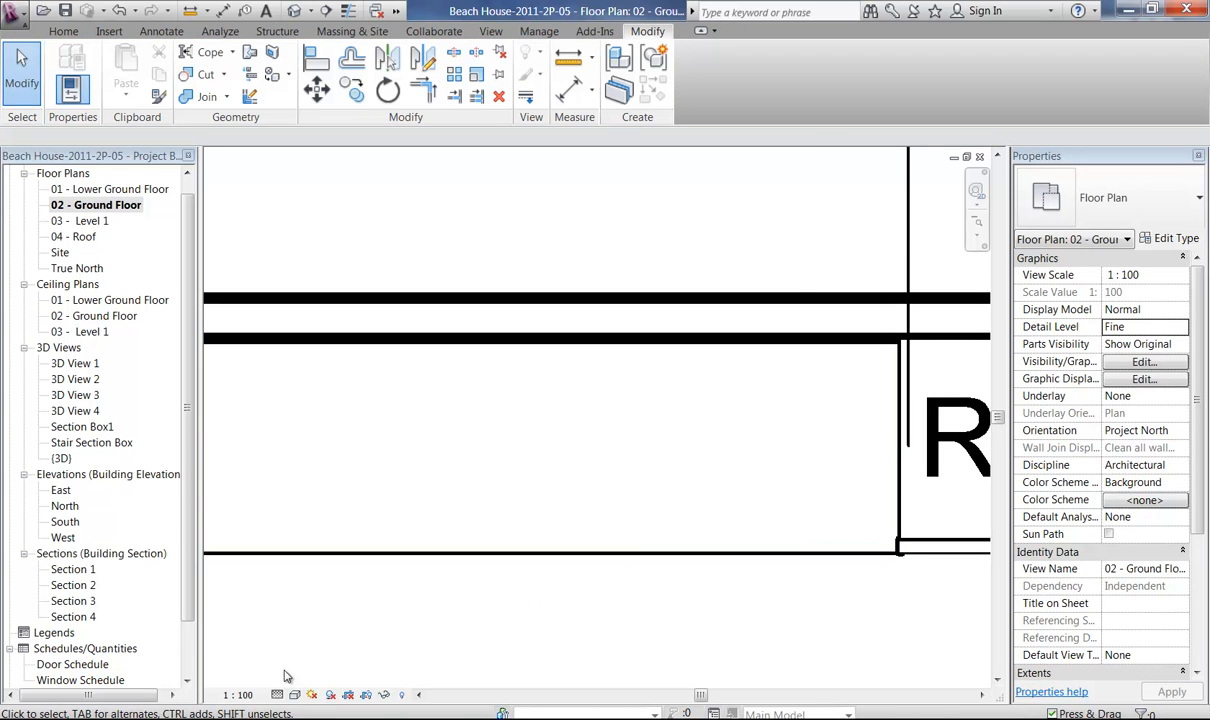
left_click(297, 700)
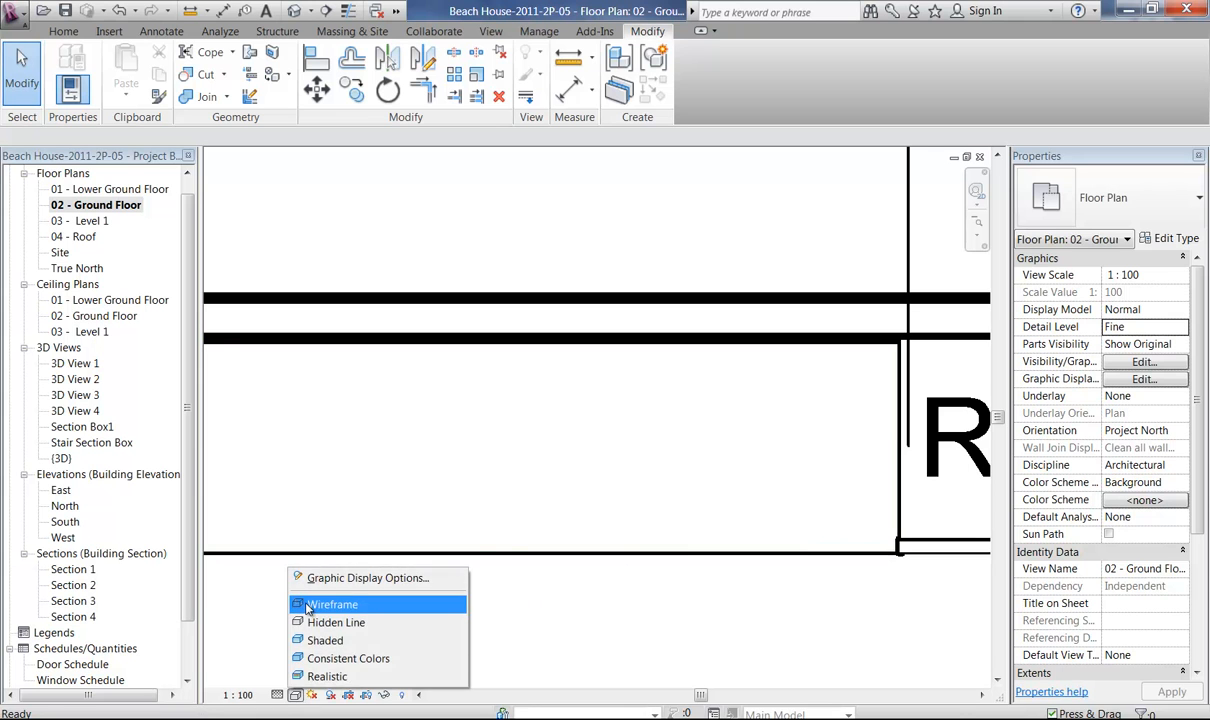
left_click(380, 605)
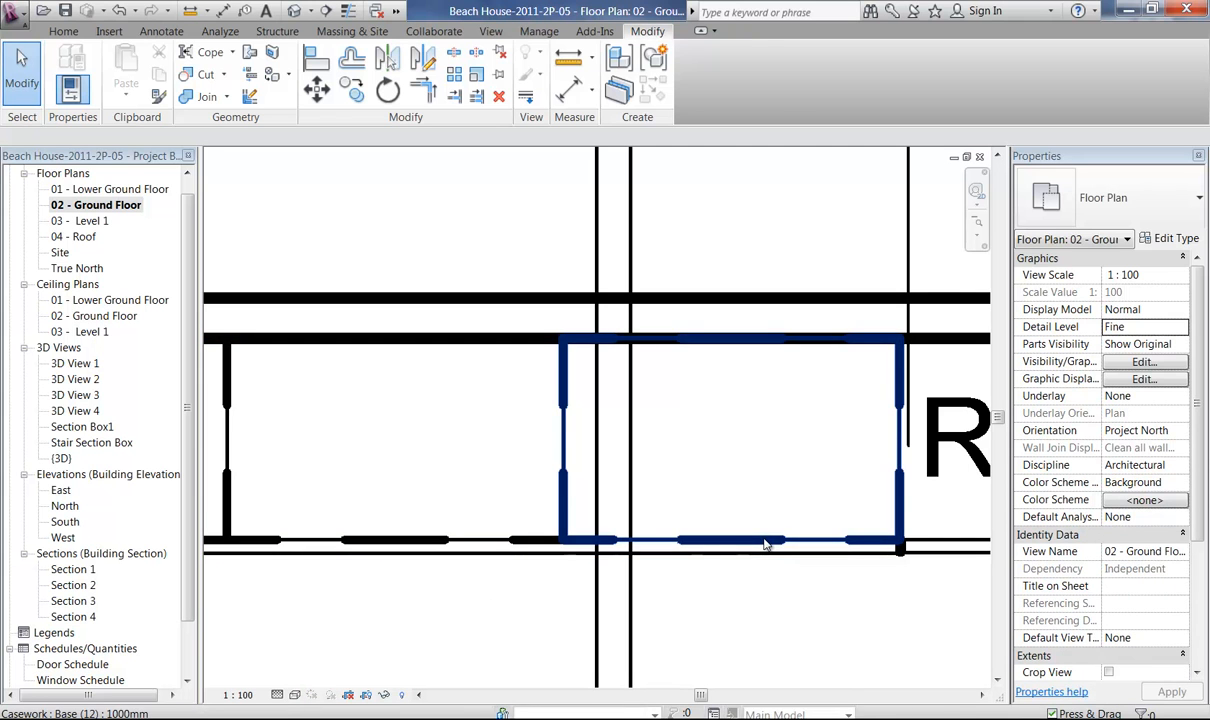
Move the three 1000mm base cabinets beneath the bench together about 20 mm along the wall, away from the refrigerator.
middle_click_drag(415, 519, 626, 523)
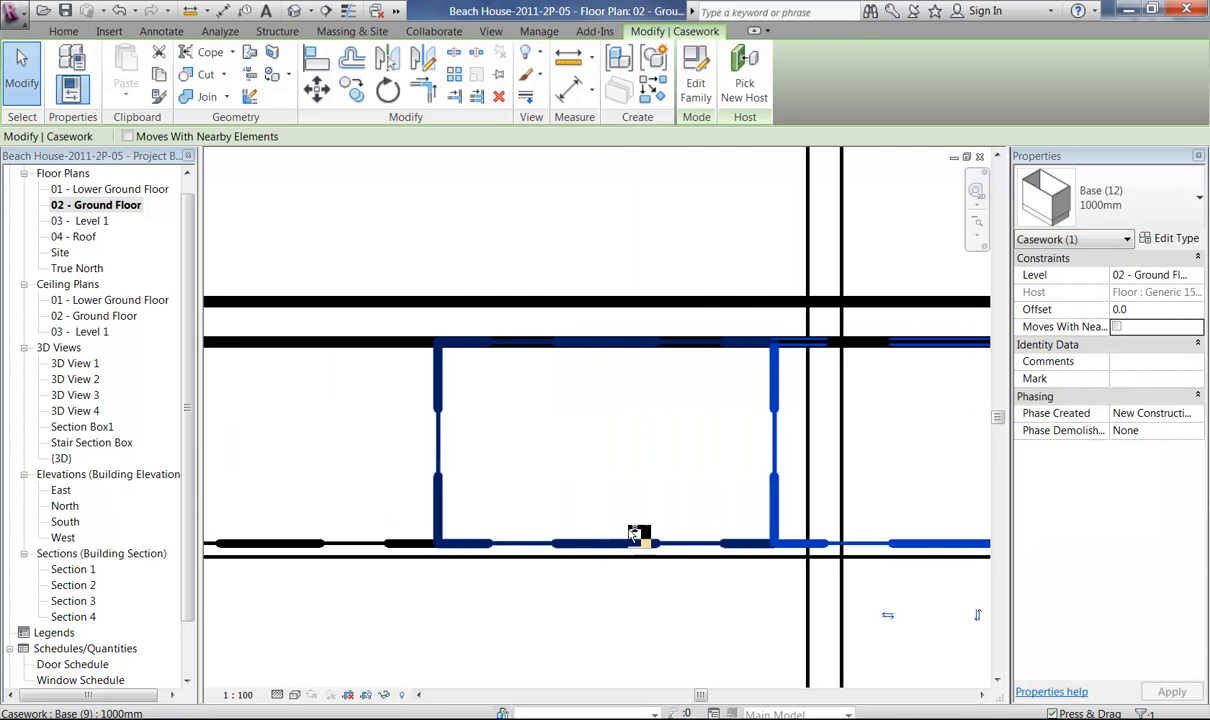
left_click(337, 549, "ctrl")
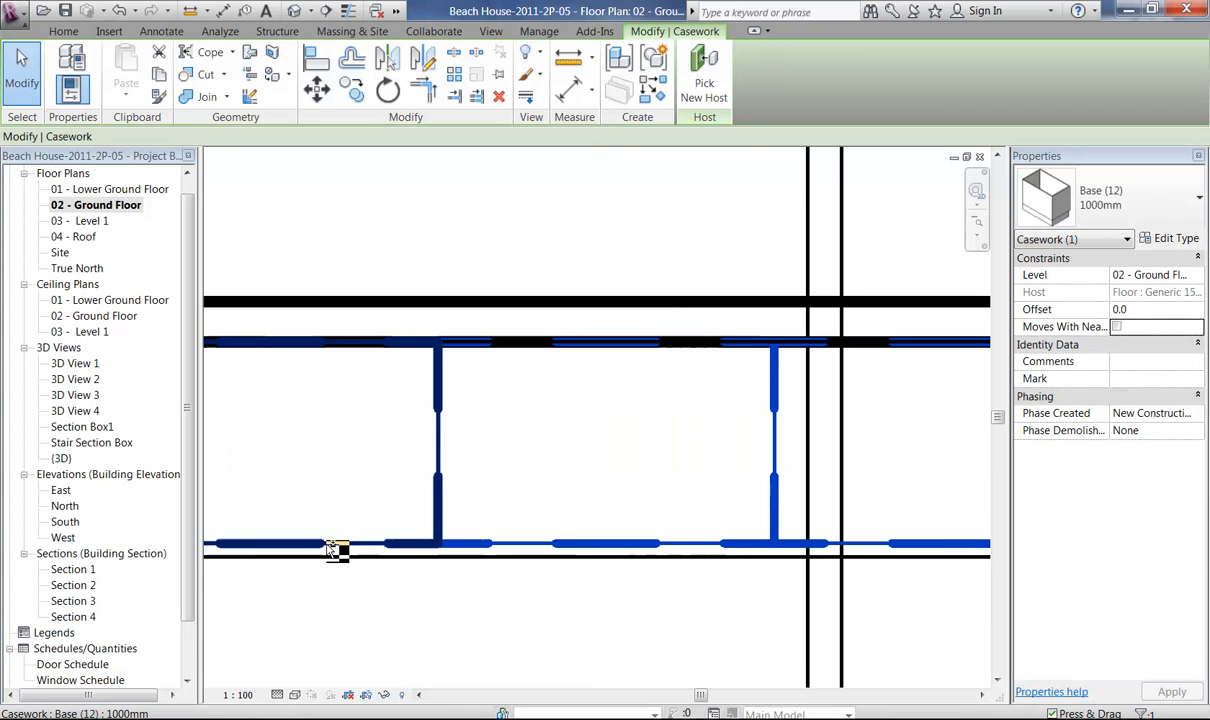
left_click(327, 549, "ctrl")
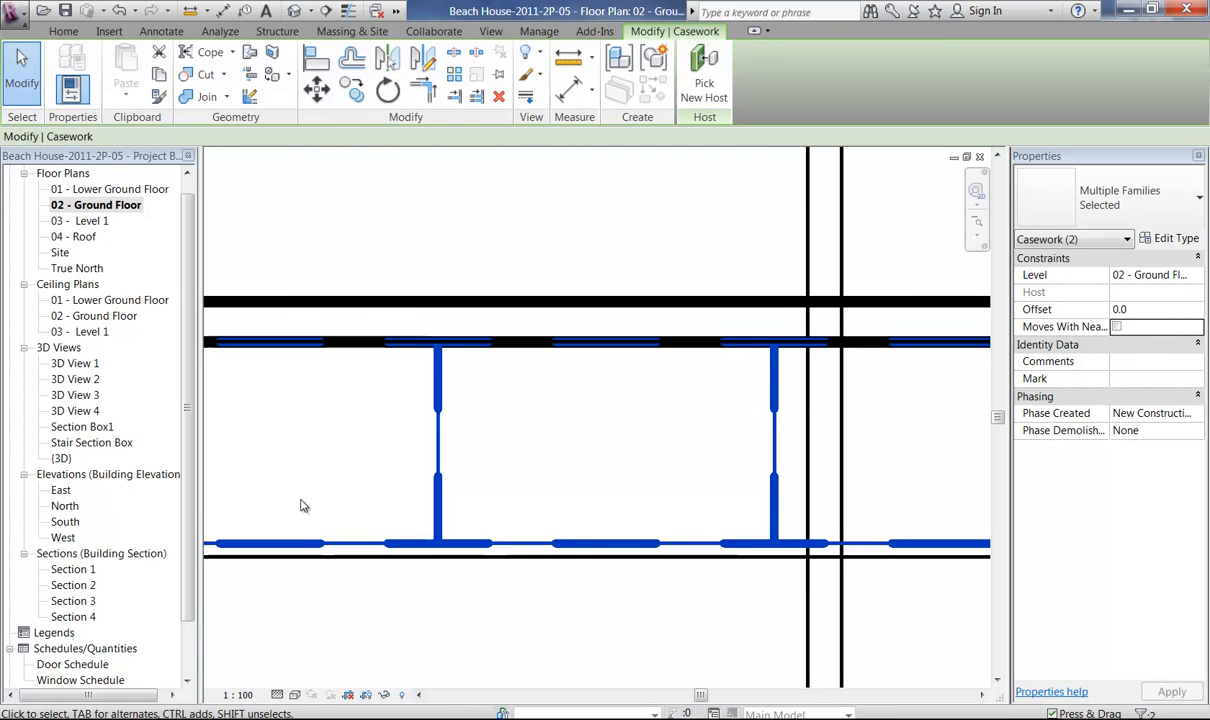
left_click(317, 90)
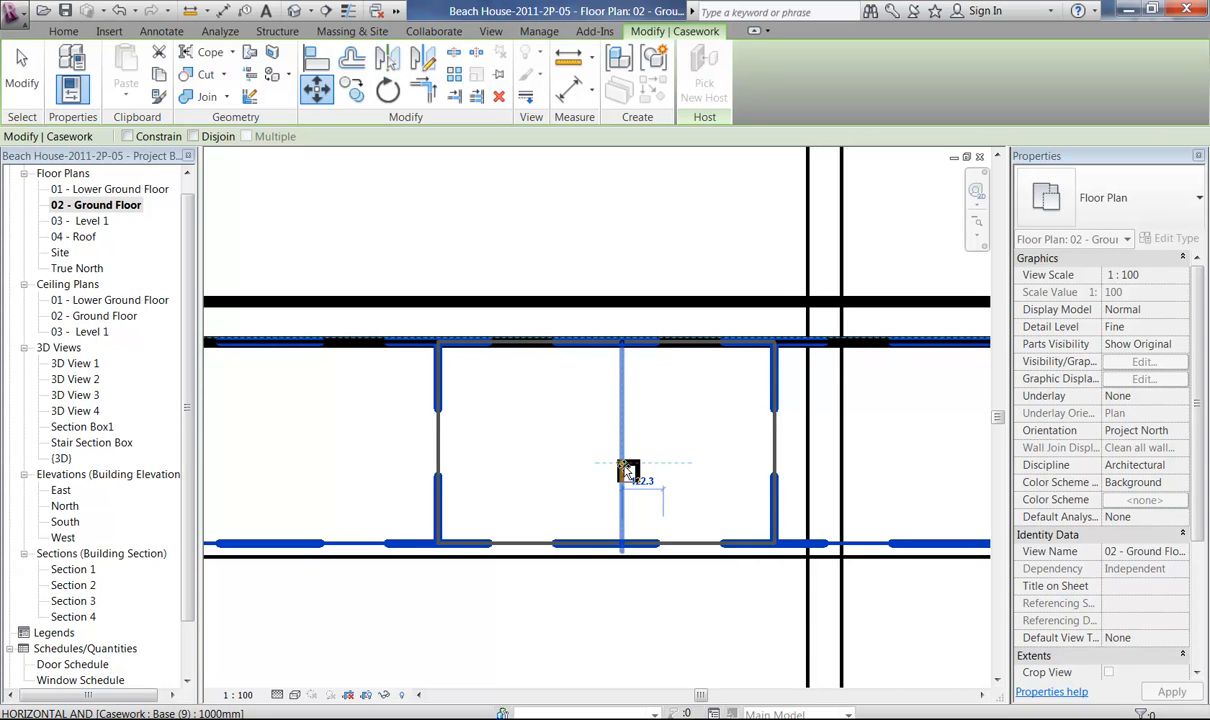
type("2")
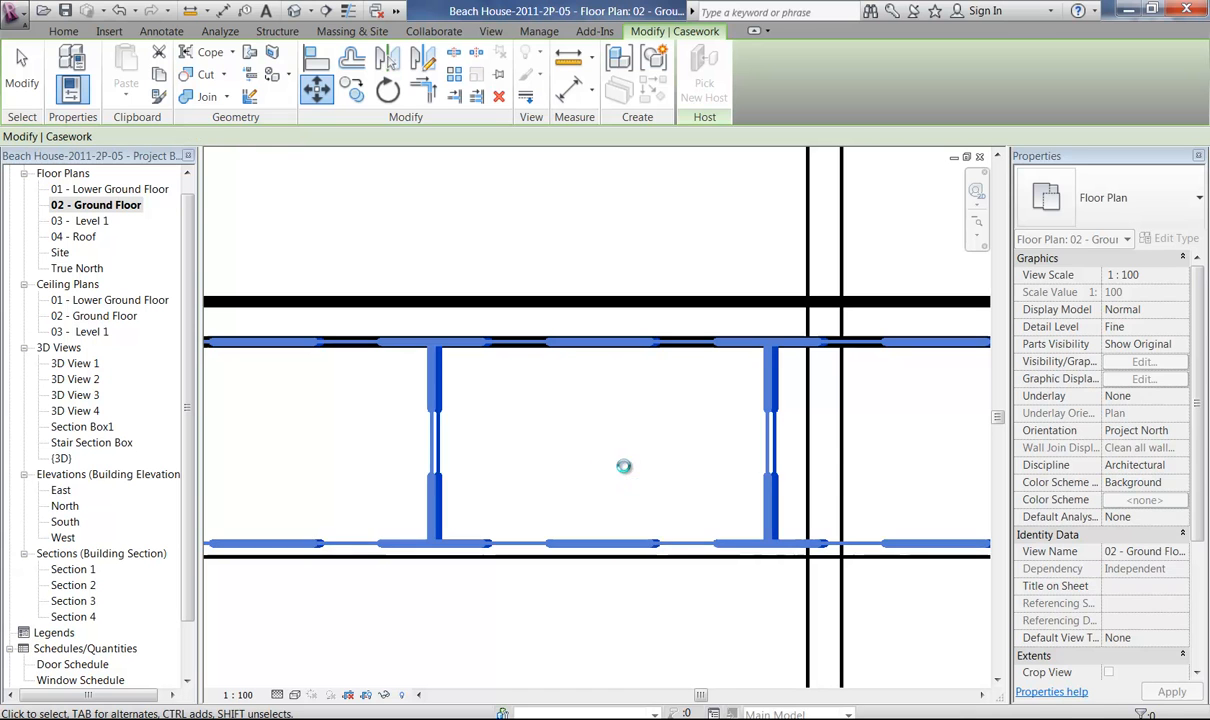
key("Return")
key("Escape")
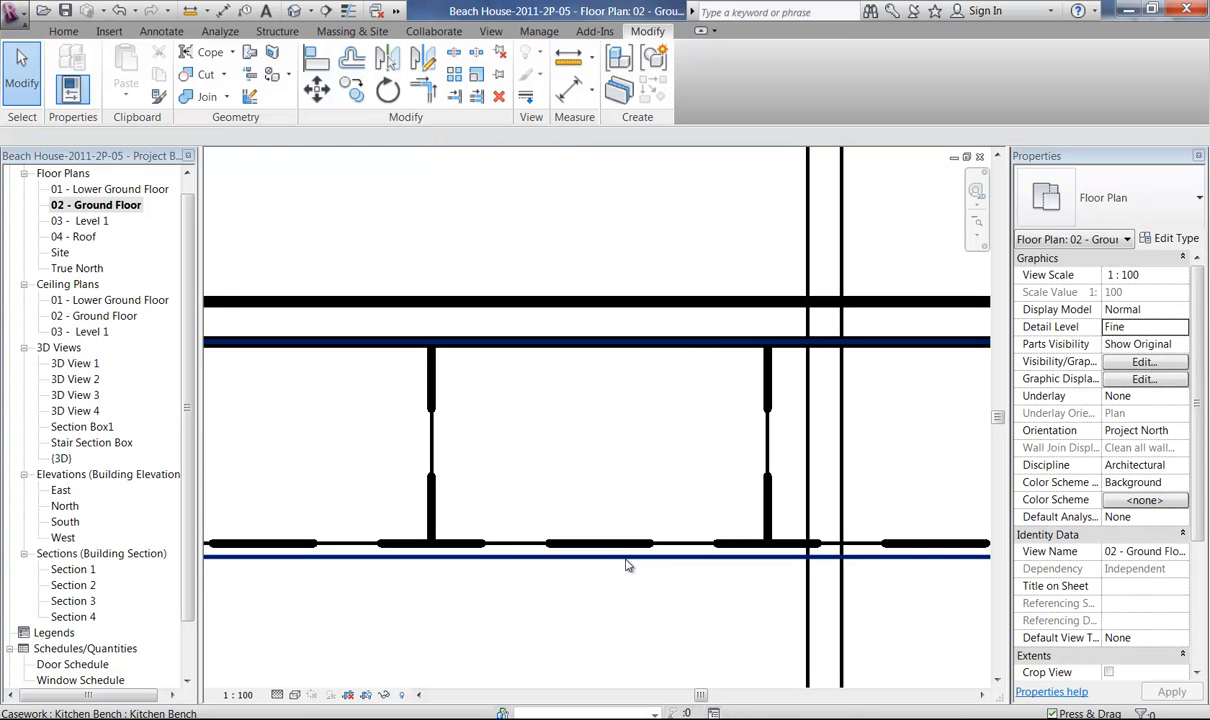
Reopen the in-place Kitchen Bench model from the floor plan and edit the sketch of its extrusion.
left_click(626, 565)
key("Escape")
middle_click_drag(677, 480, 374, 485)
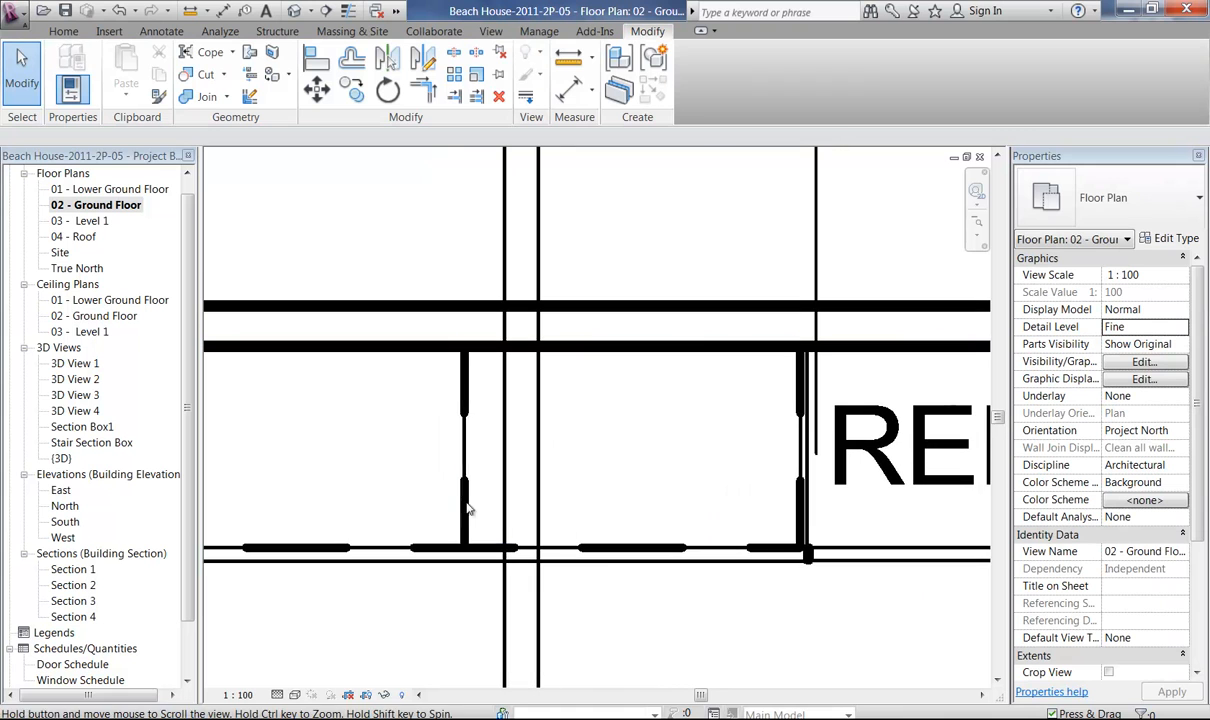
left_click(620, 587)
double_click(727, 473)
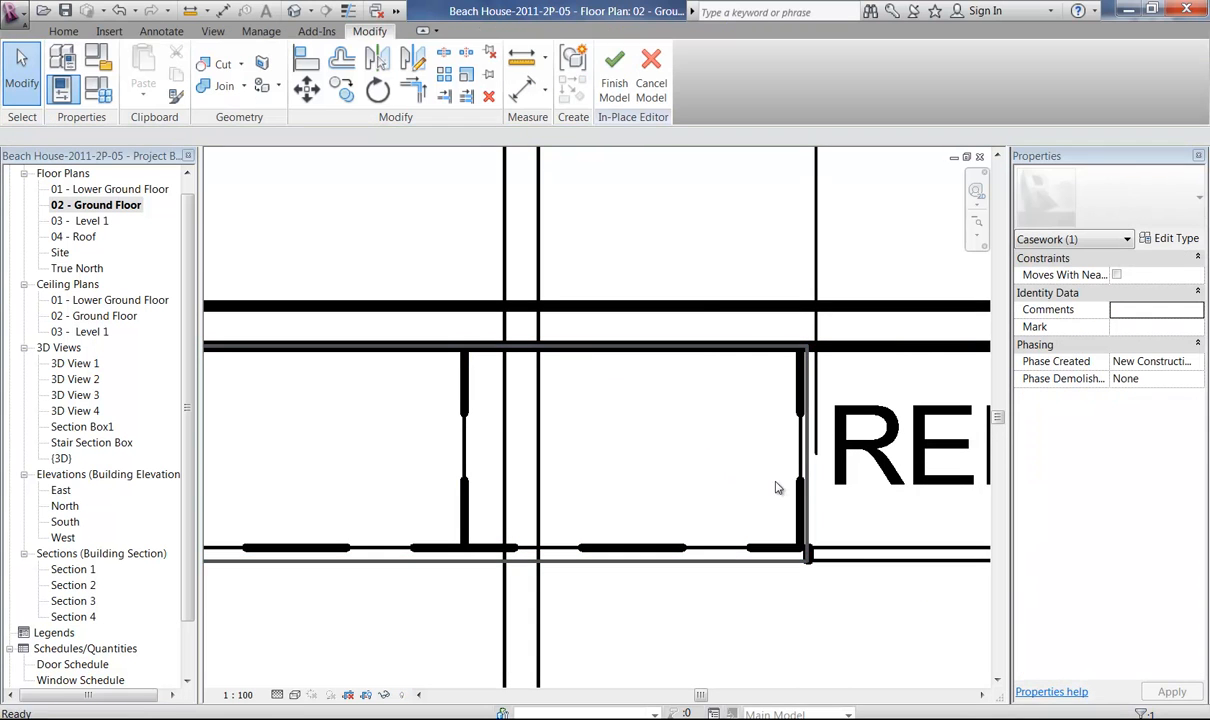
left_click(757, 546)
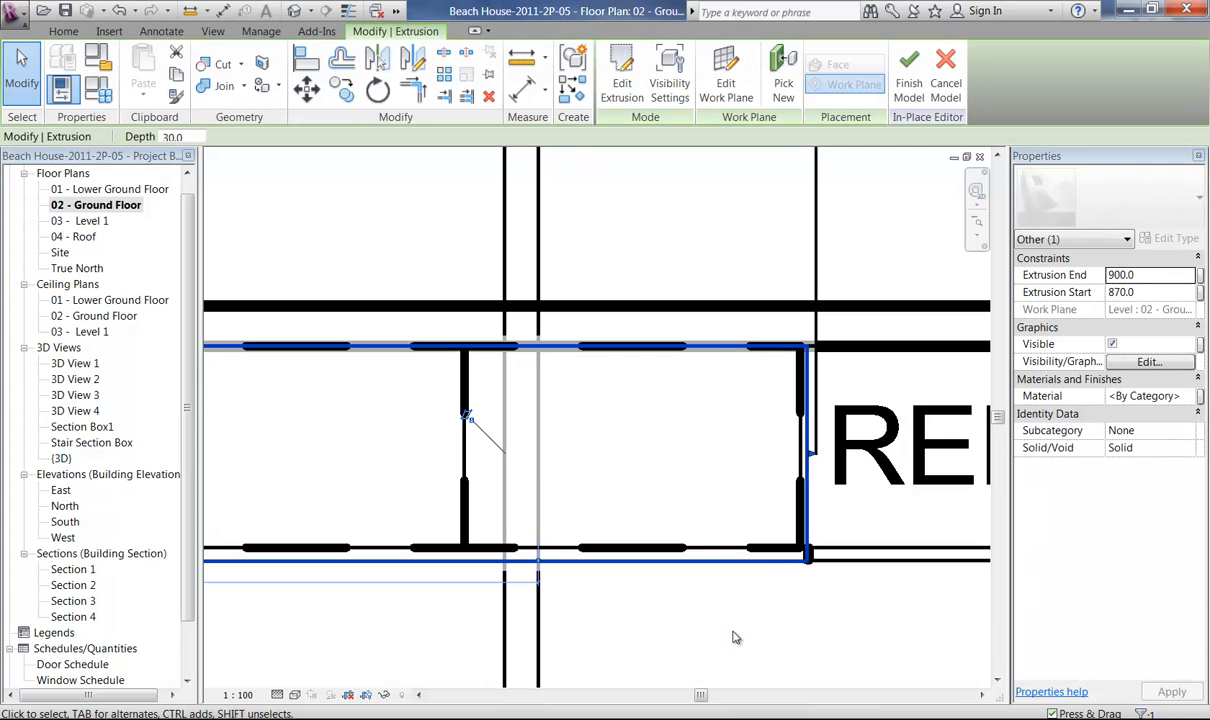
left_click(622, 75)
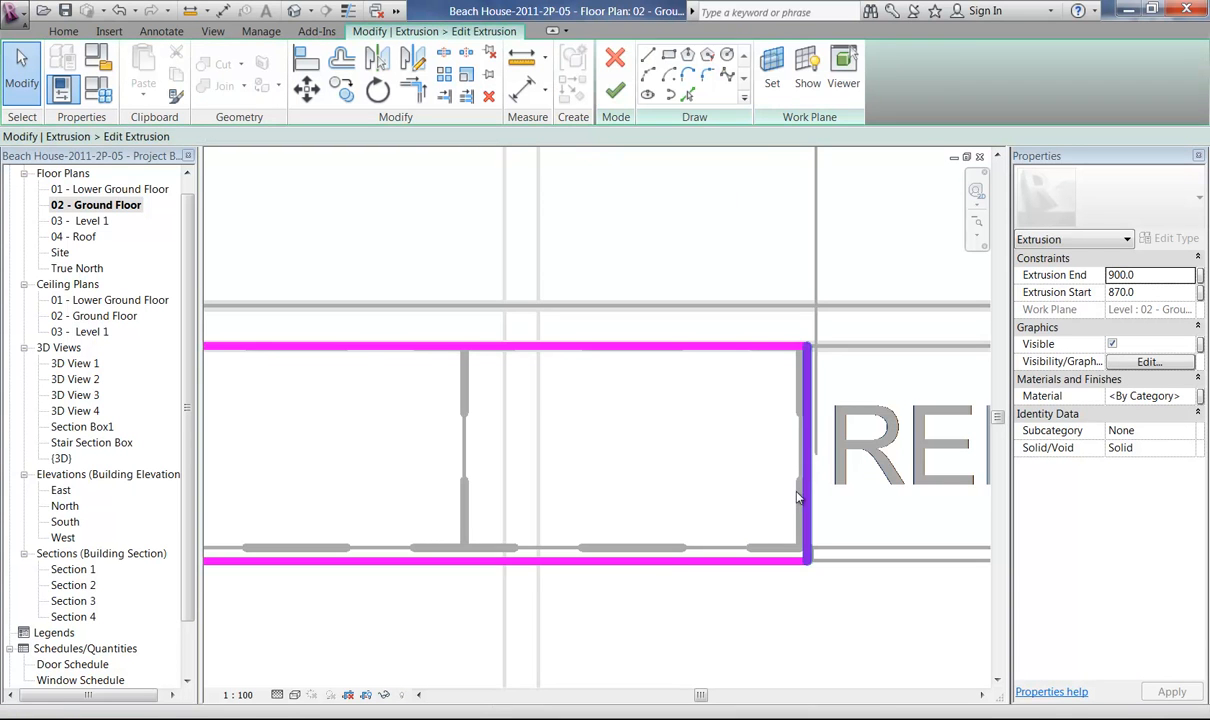
Move the bench sketch's end line beside the refrigerator 20 mm away from it, and finish the sketch and in-place model.
left_click(799, 498)
key("m")
key("v")
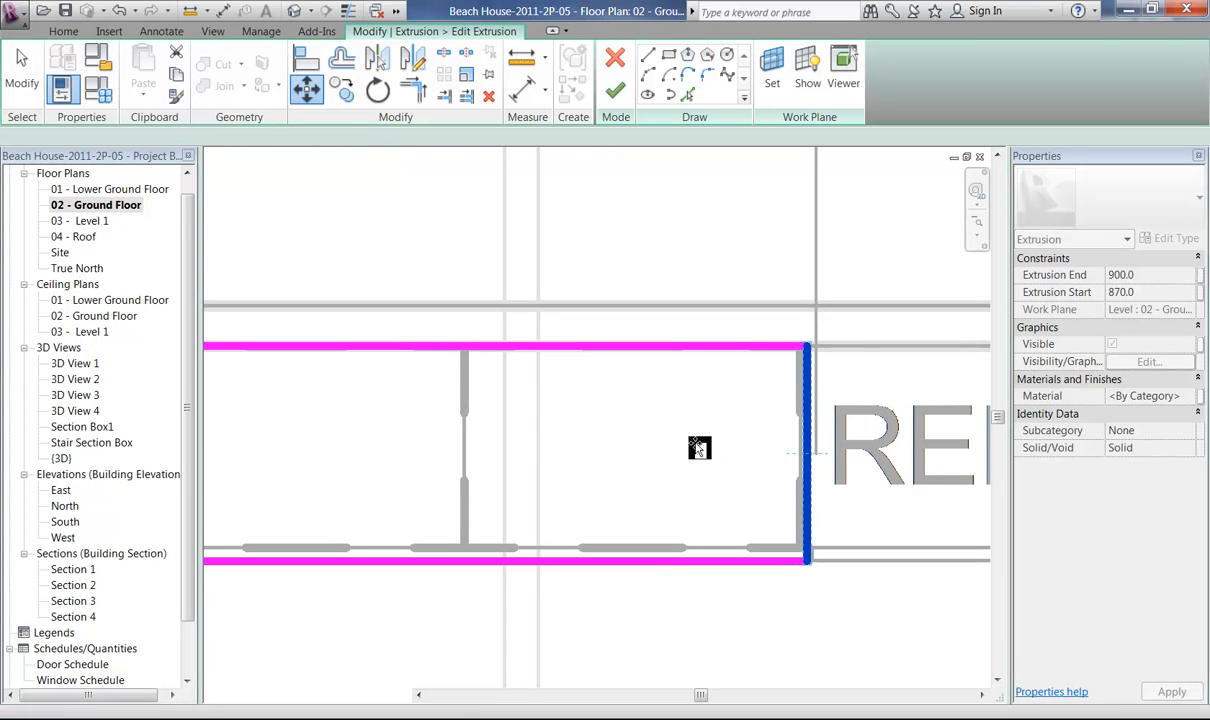
left_click(697, 450)
type("20")
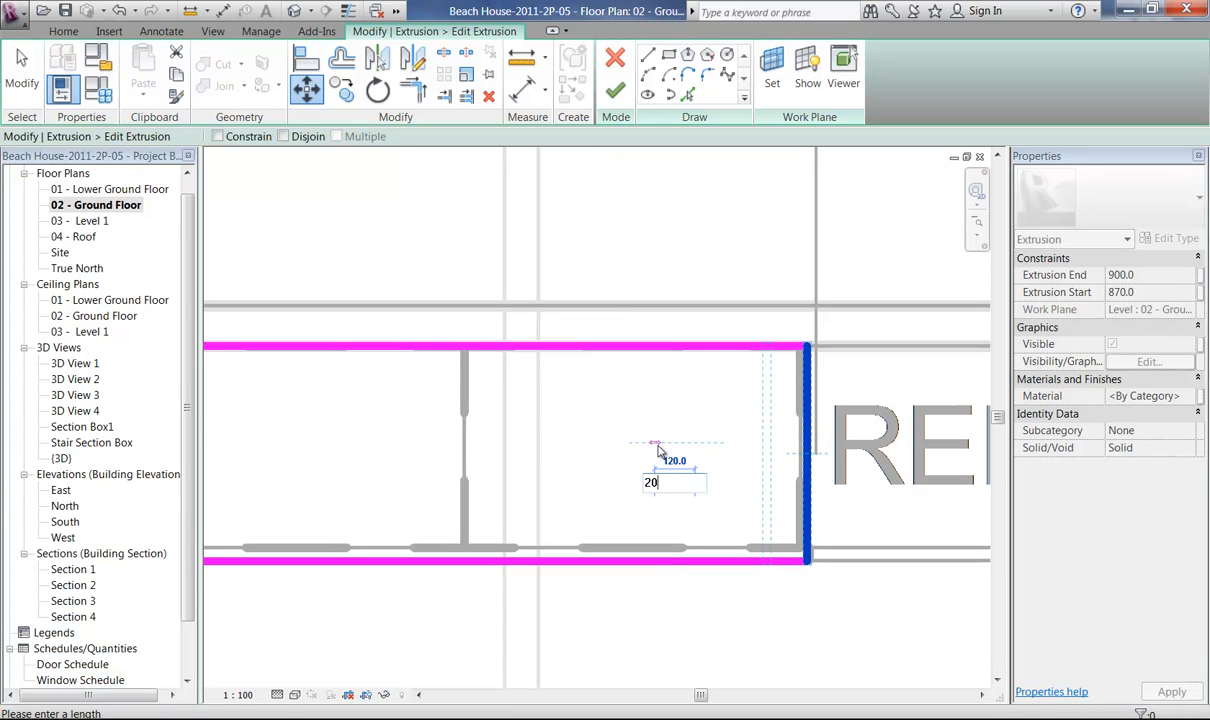
key("Return")
left_click(660, 452)
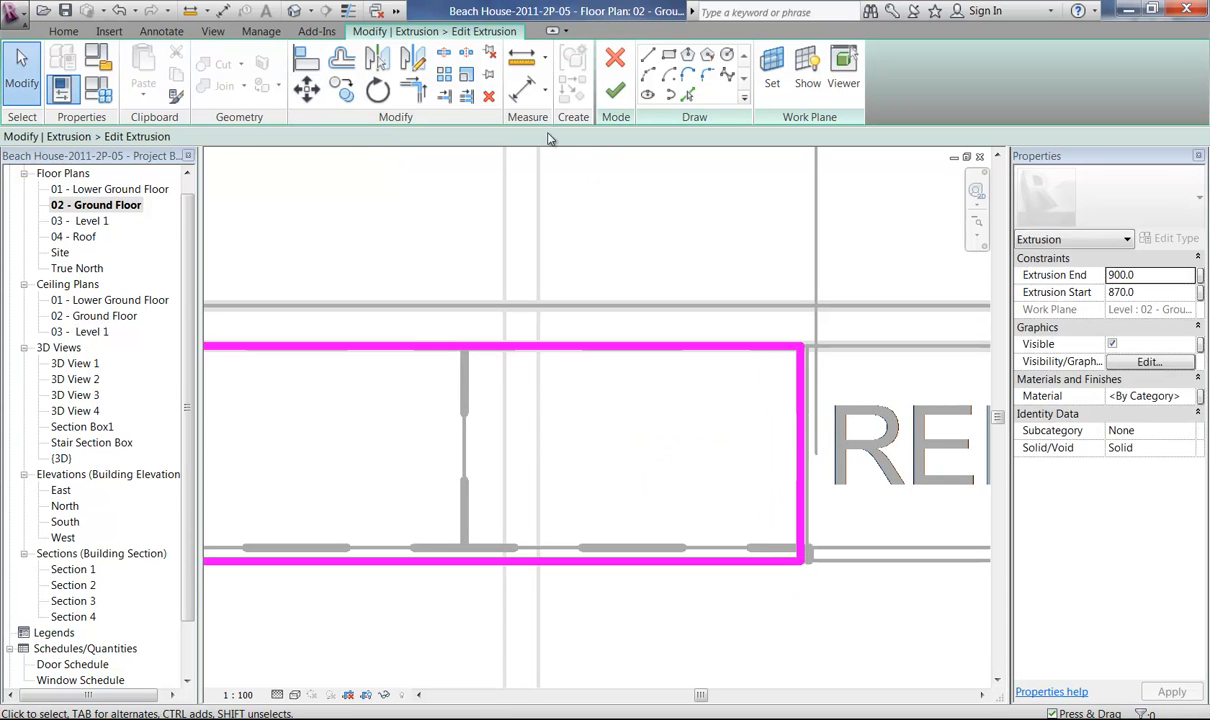
left_click(615, 90)
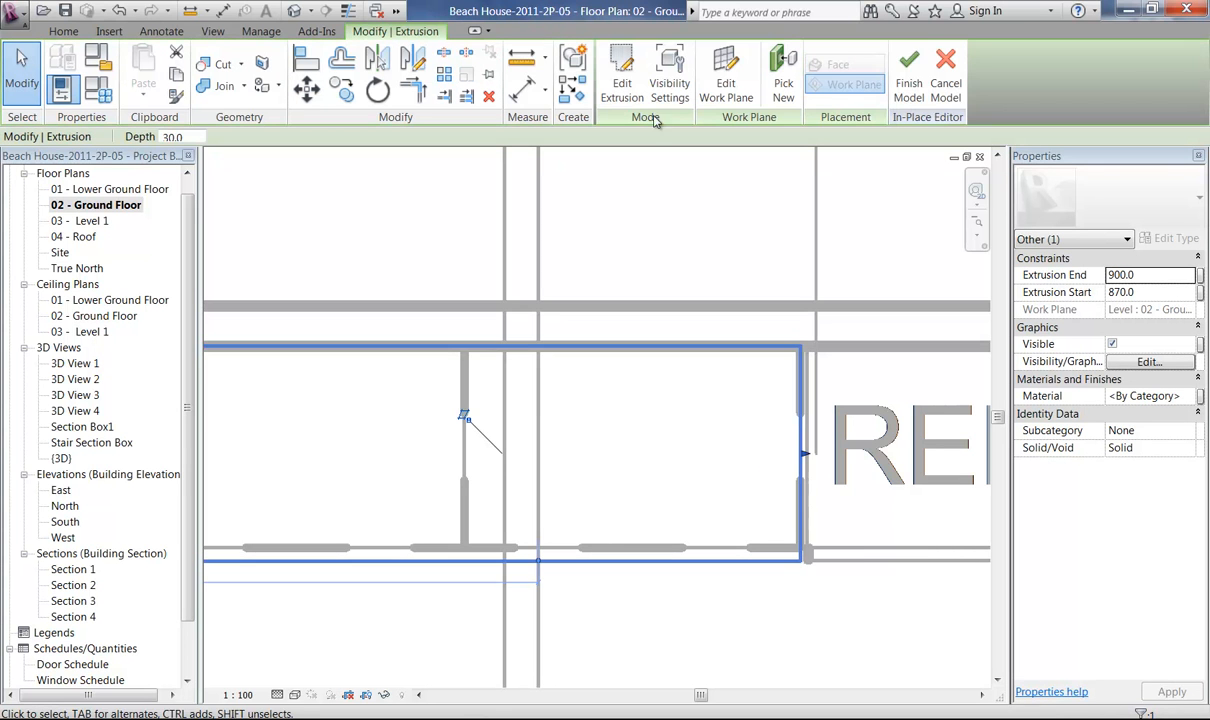
left_click(907, 88)
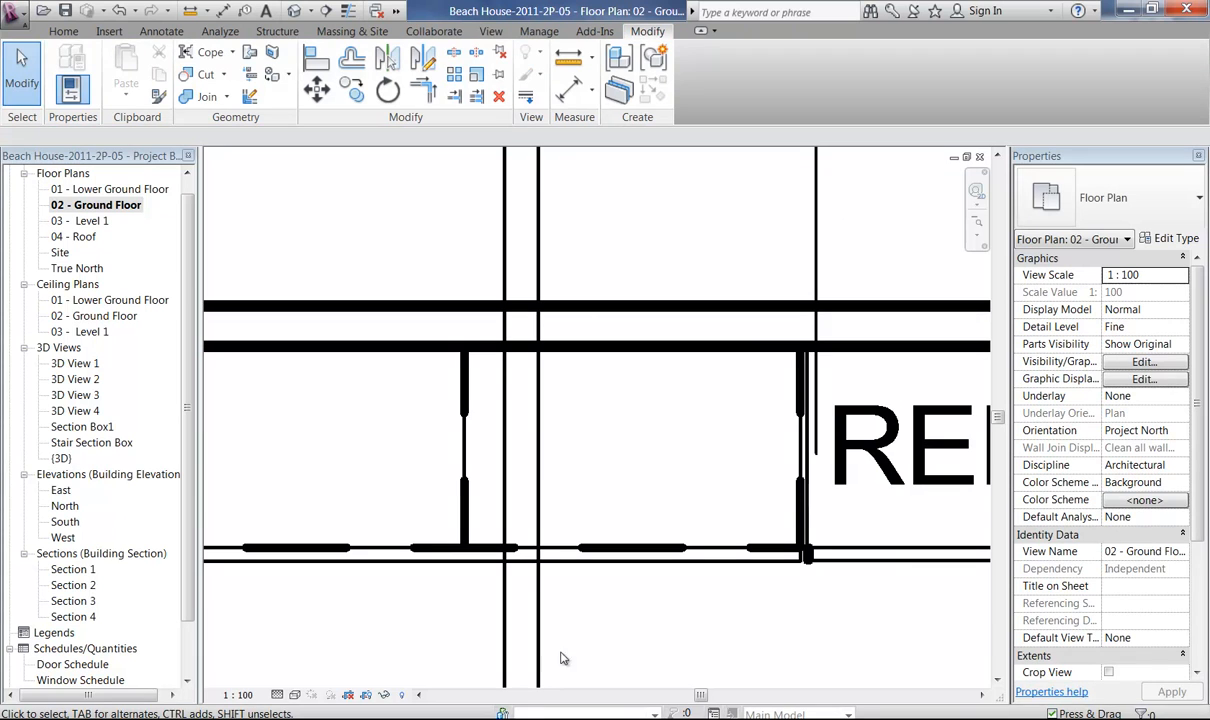
Set the ground floor plan's visual style to Hidden Line and view the bench end beside the refrigerator.
left_click(295, 695)
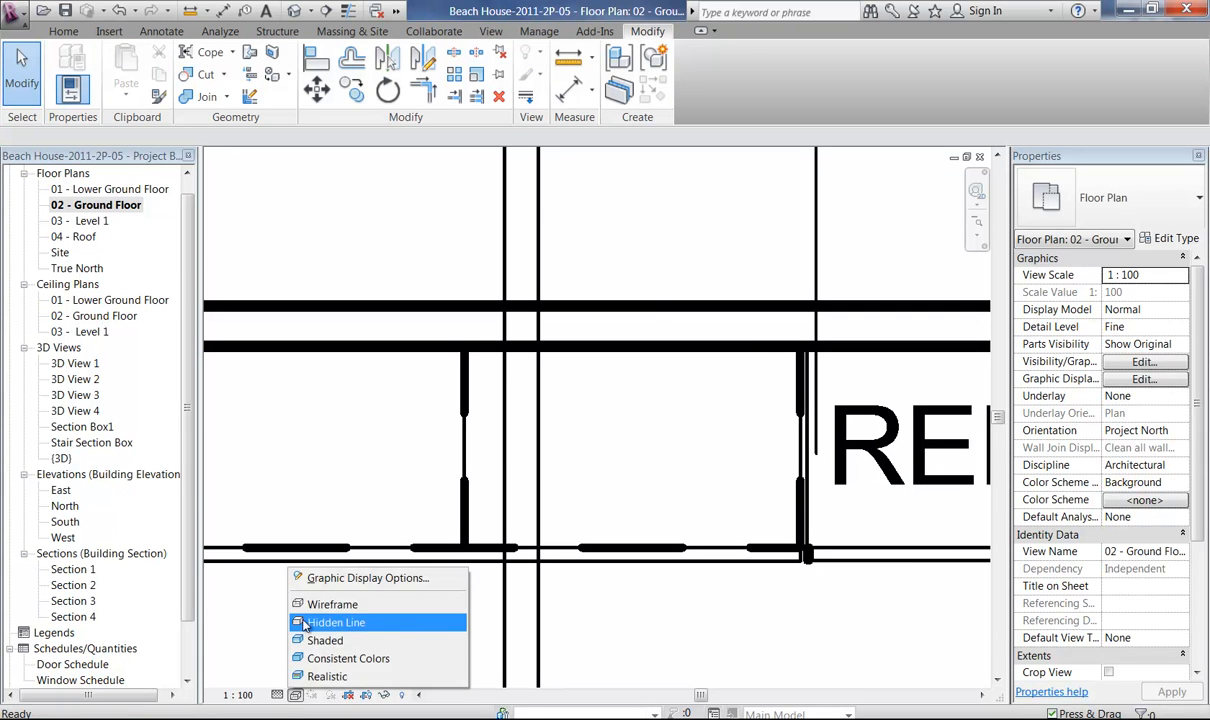
left_click(410, 625)
middle_click_drag(680, 580, 501, 513)
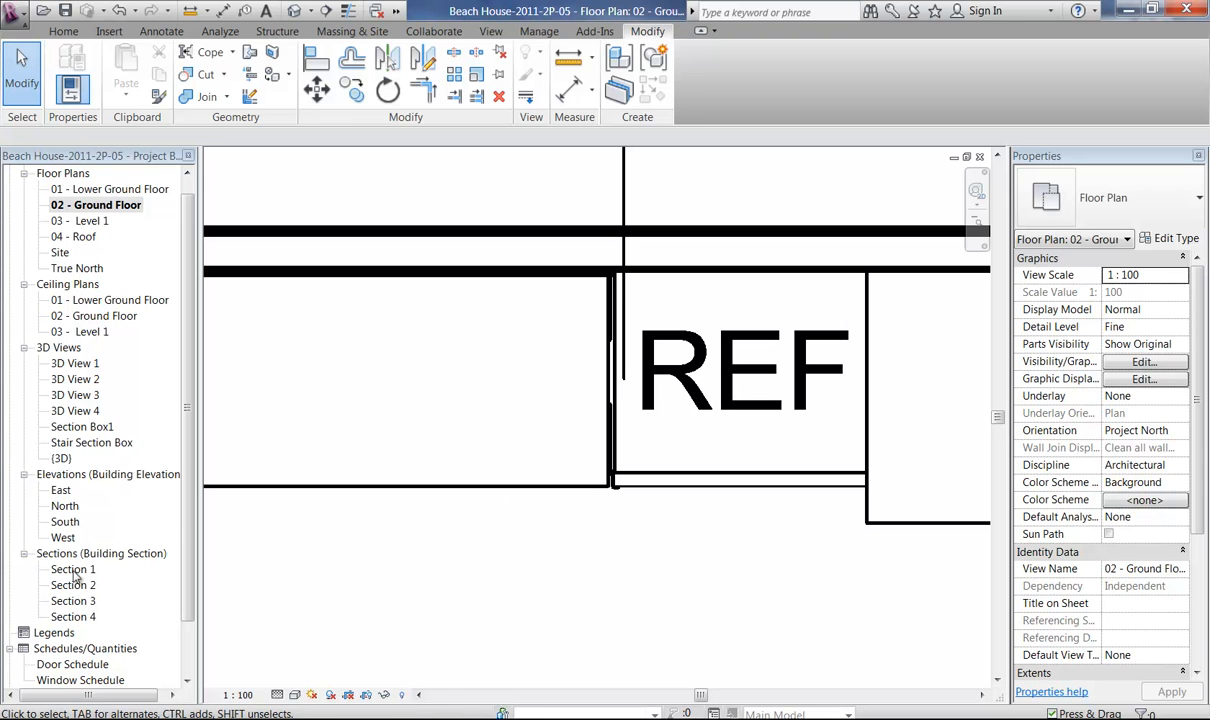
Locate the section marker beyond the kitchen on the floor plan and open its Section 1 view.
left_click(372, 531)
middle_click_drag(372, 531, 521, 302)
left_click(537, 560)
middle_click_drag(500, 520, 950, 482)
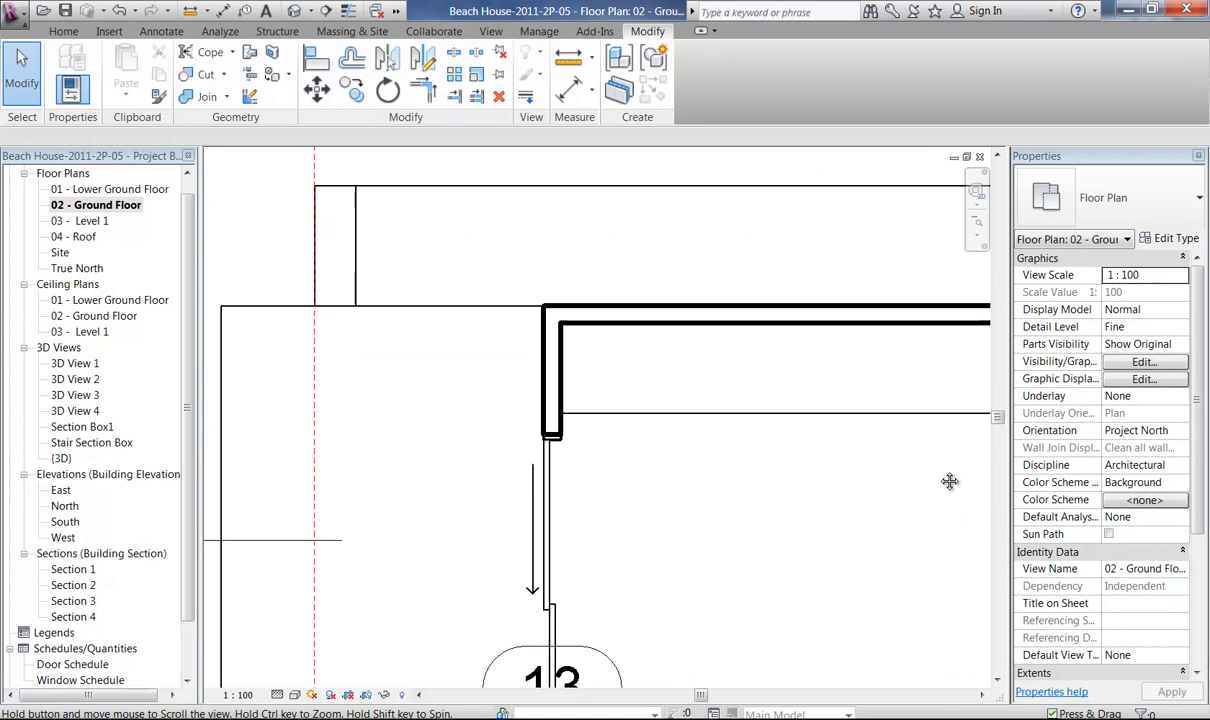
middle_click_drag(437, 491, 786, 489)
double_click(458, 443)
Check the benchtop's junction with the base cabinets in Section 1 and the height in the 1000mm cabinet's type properties.
middle_click_drag(652, 515, 814, 477)
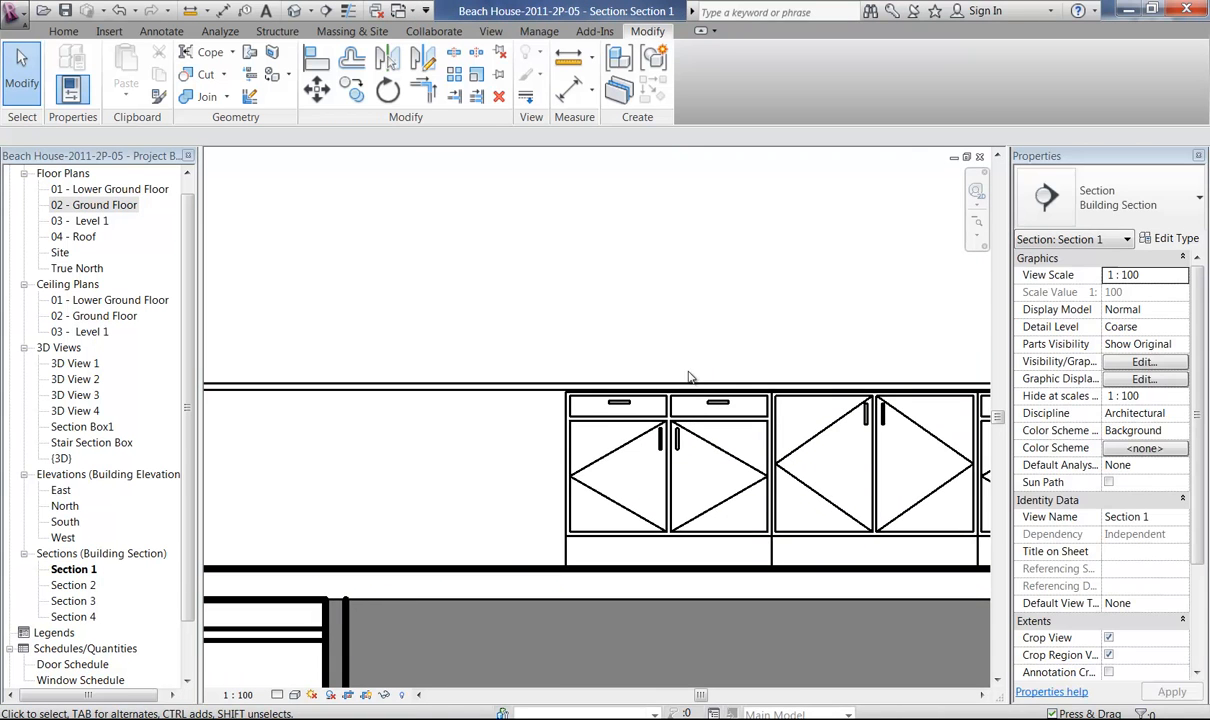
scroll(592, 412, "down", 2)
middle_click_drag(590, 407, 472, 672)
middle_click_drag(567, 480, 780, 485)
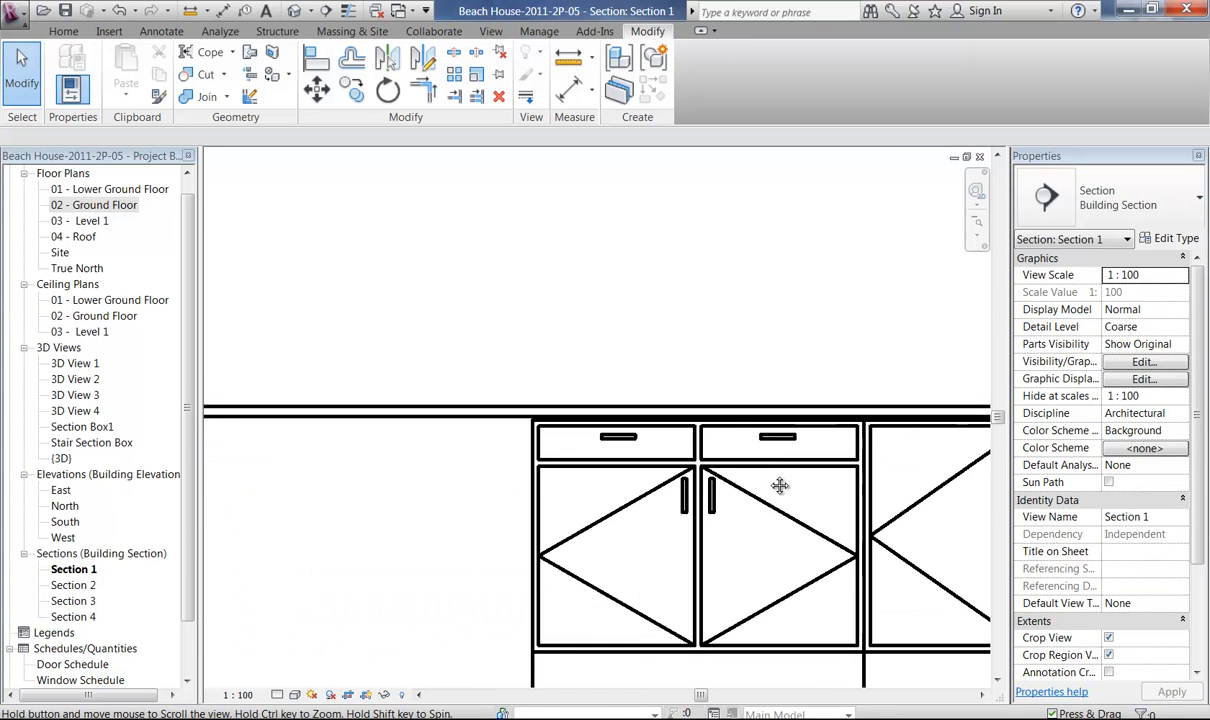
left_click(702, 477)
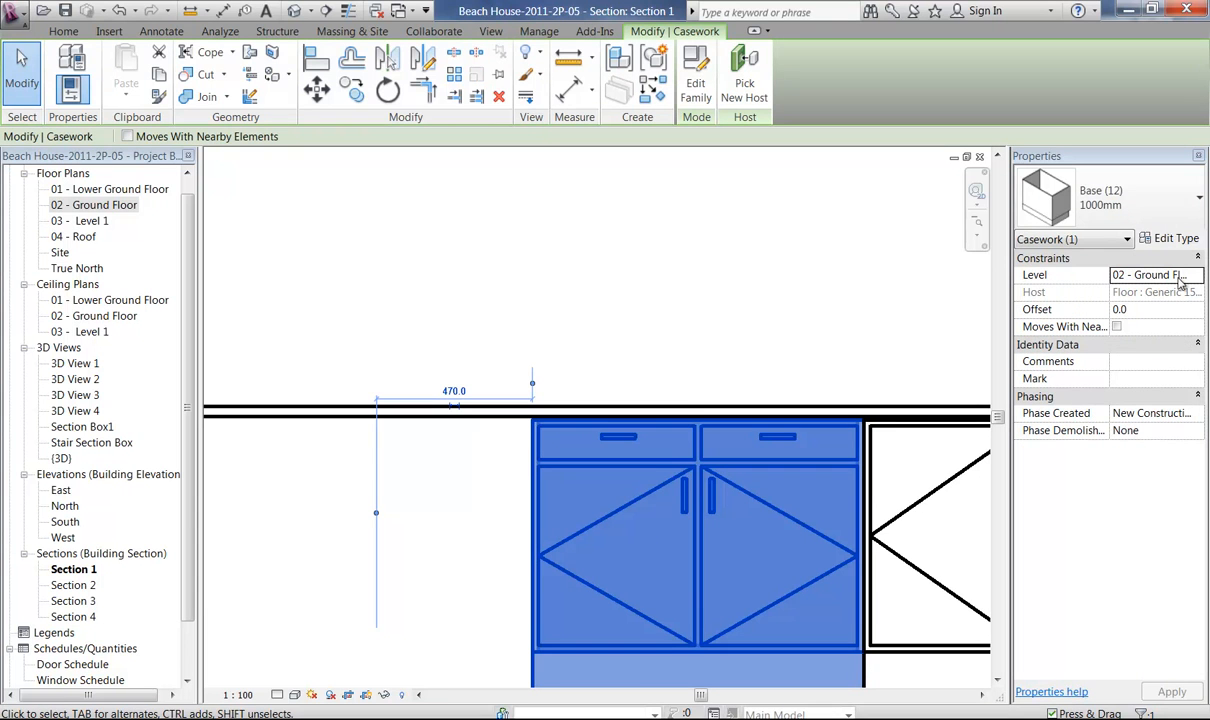
left_click(1172, 240)
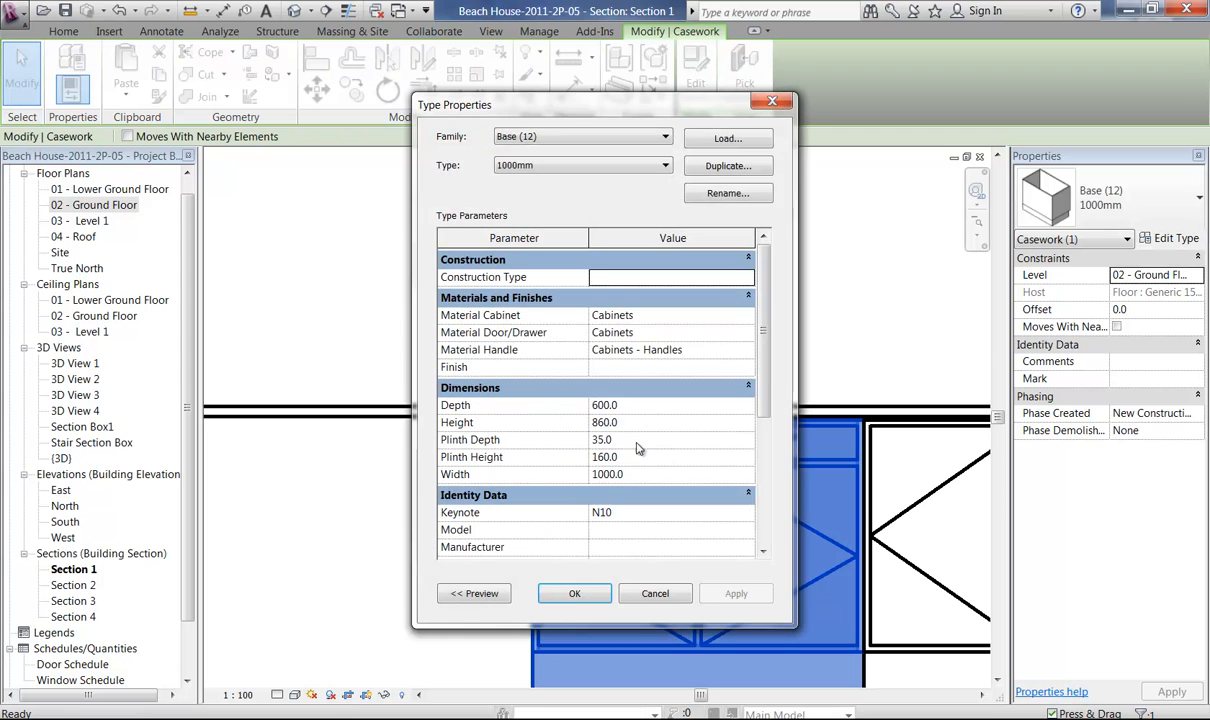
left_click(655, 594)
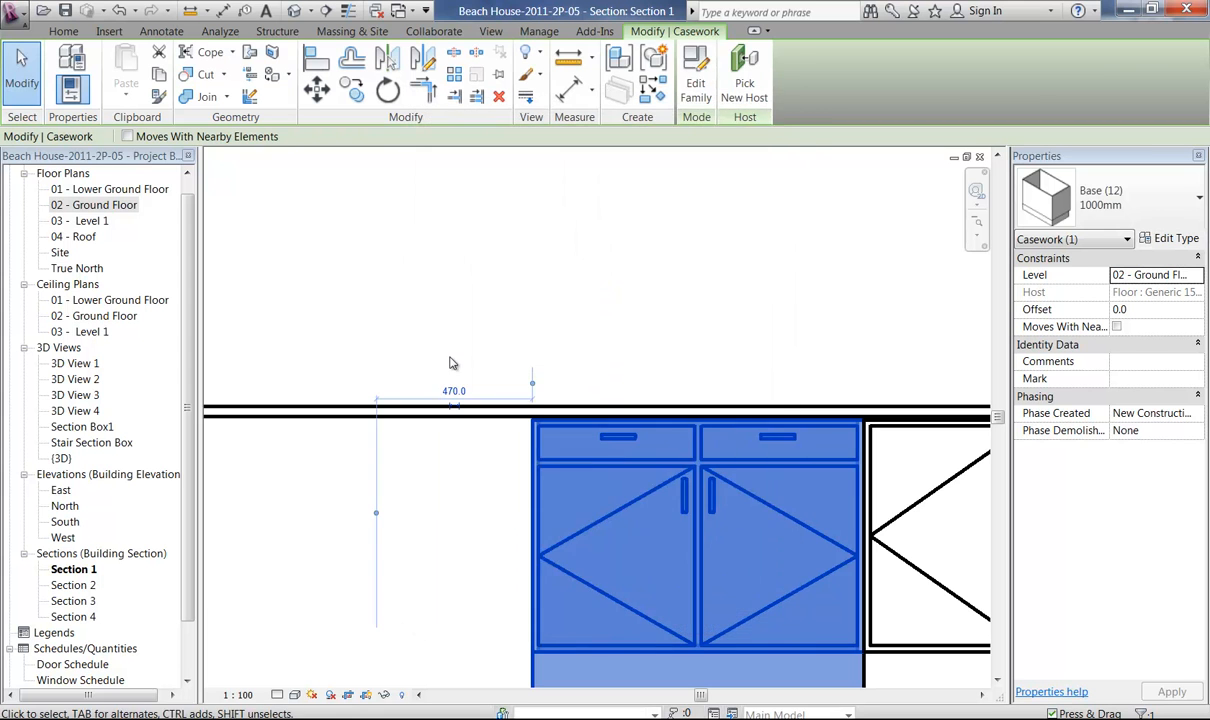
key("Escape")
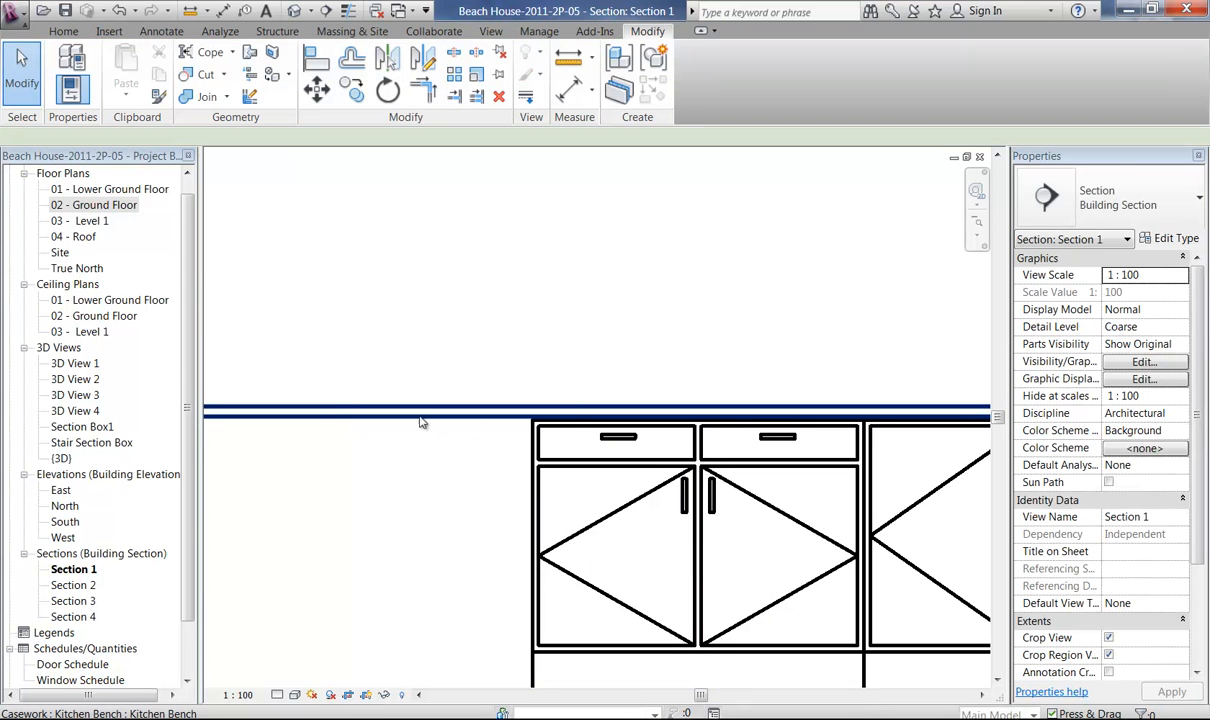
Edit the Kitchen Bench in place to set its extrusion start to 860, and finish the in-place model.
left_click(430, 416)
left_click(697, 83)
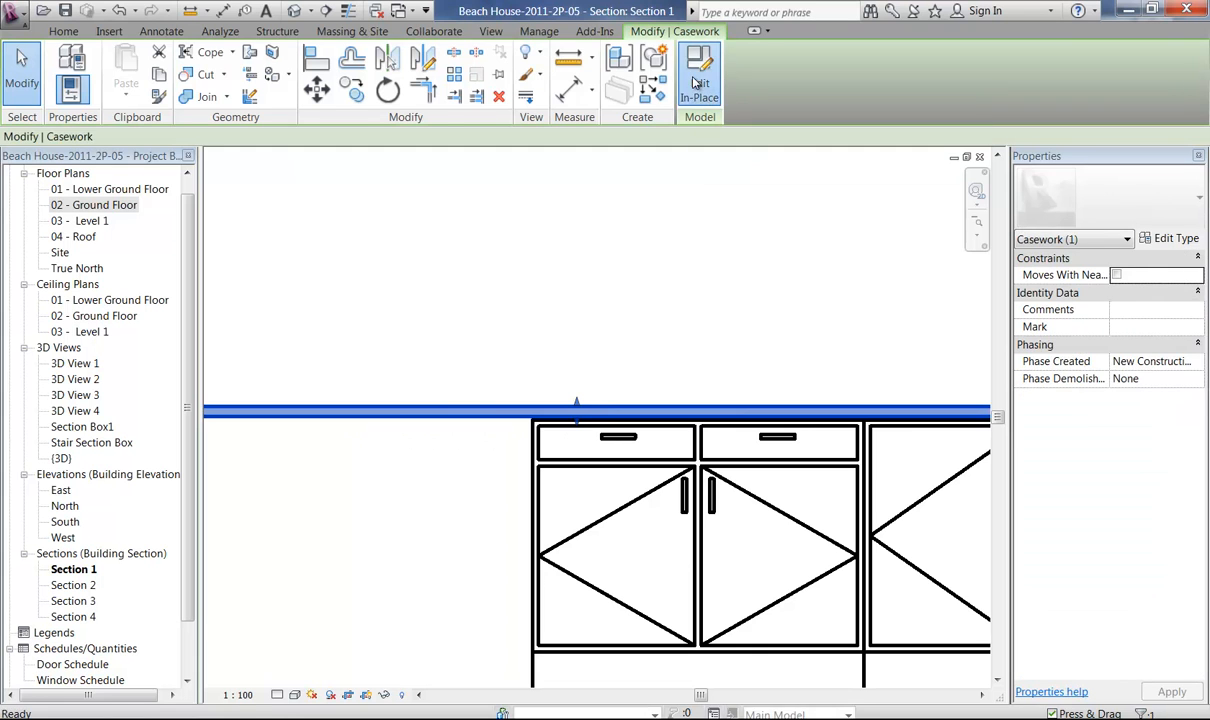
left_click(406, 420)
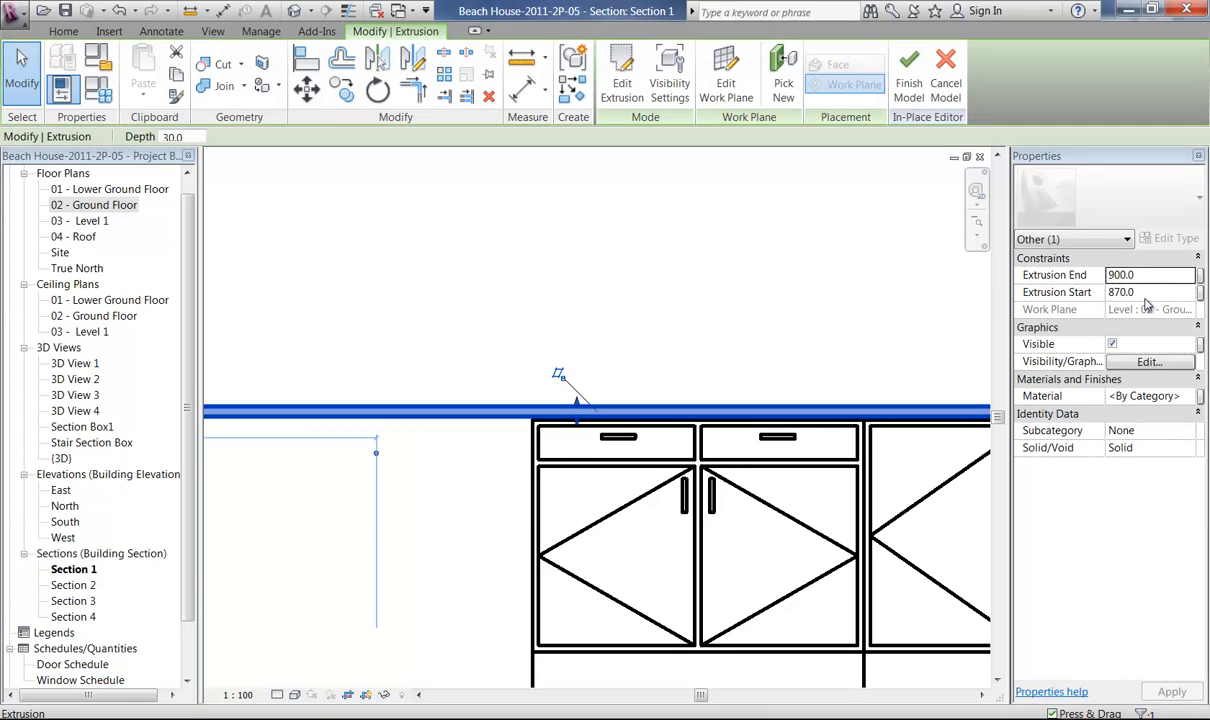
left_click(1121, 292)
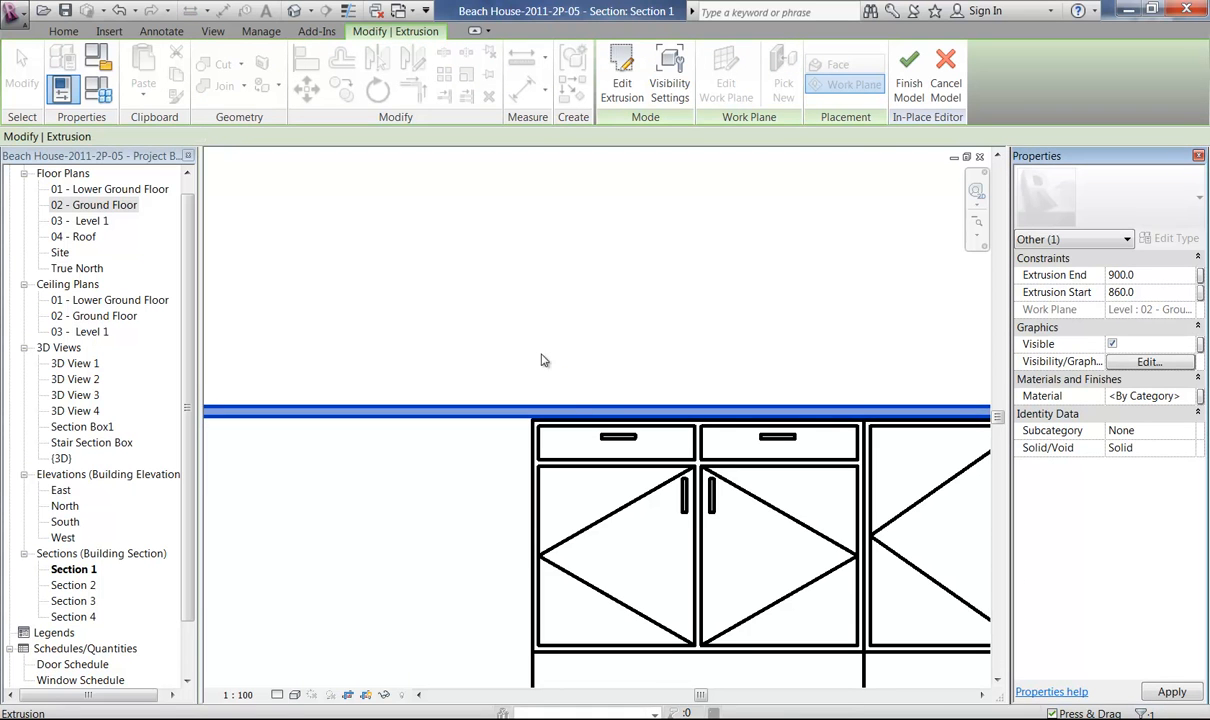
left_click(908, 82)
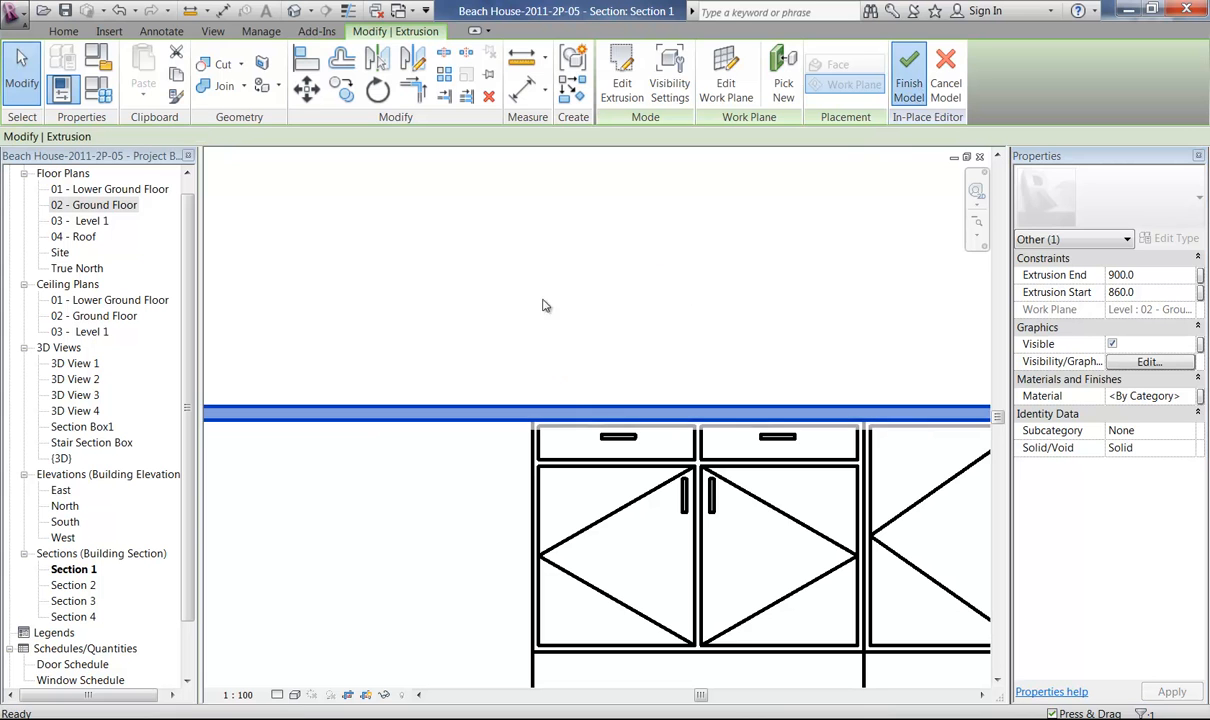
middle_click_drag(529, 283, 470, 281, "ctrl")
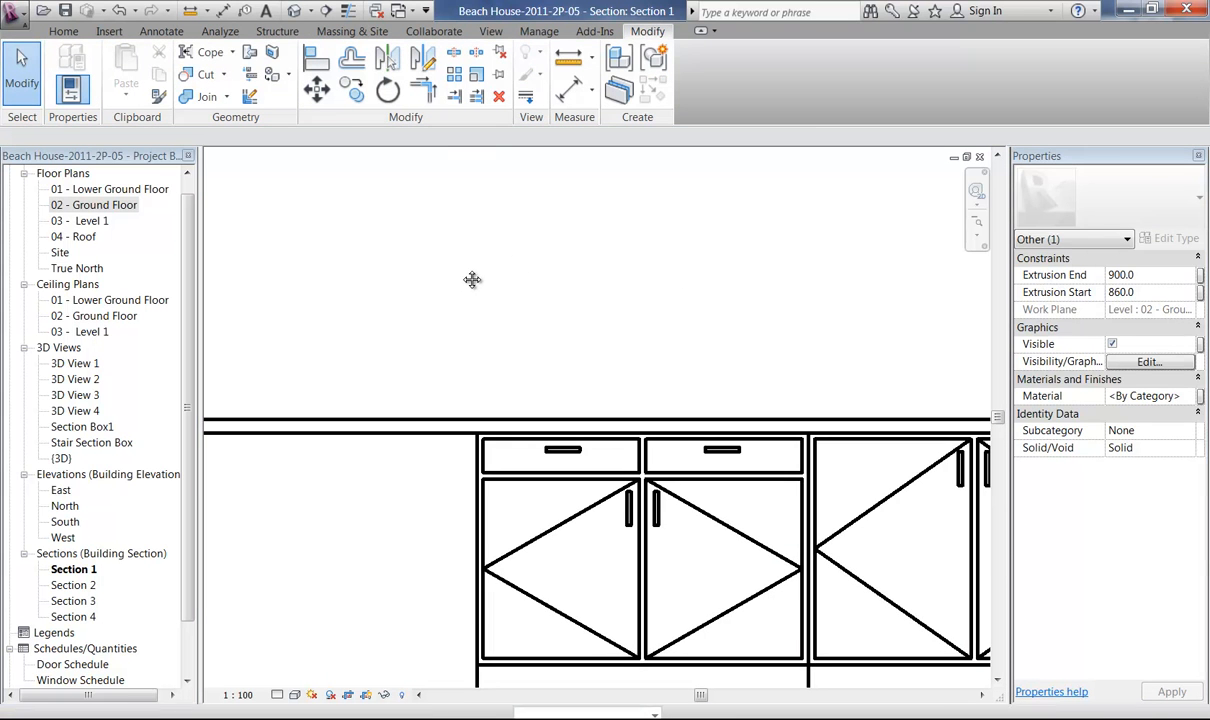
middle_click_drag(475, 348, 489, 184, "ctrl")
middle_click_drag(489, 313, 449, 355)
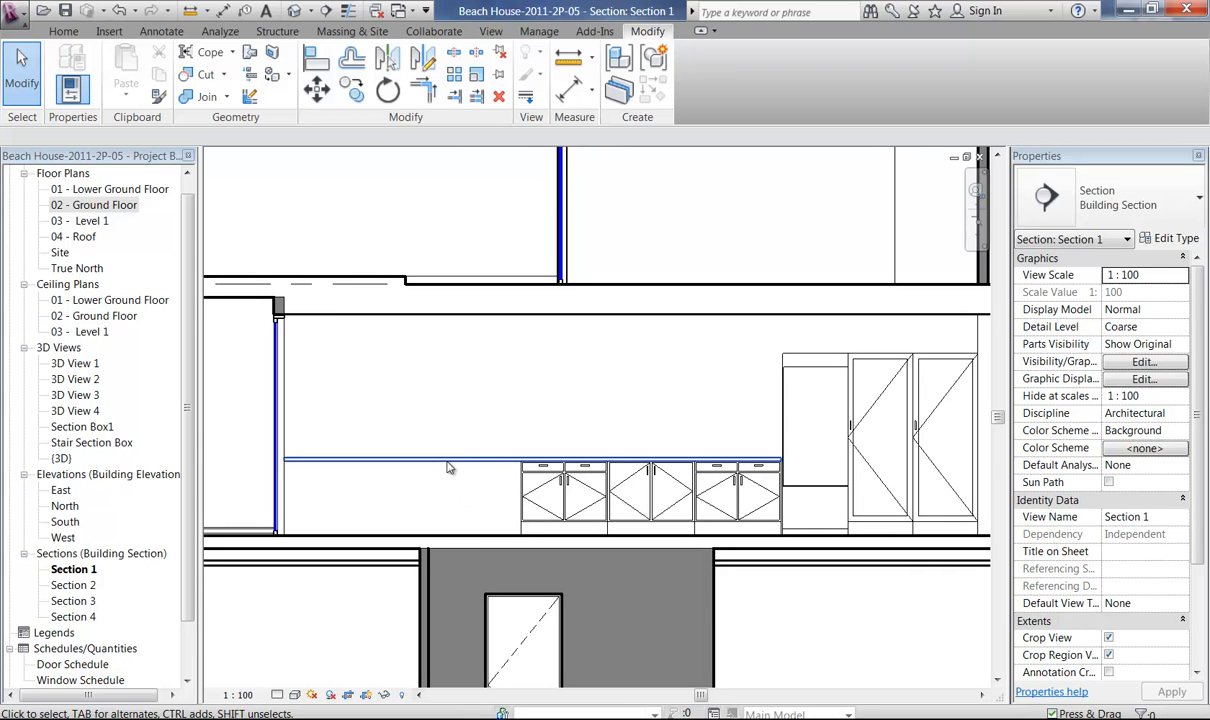
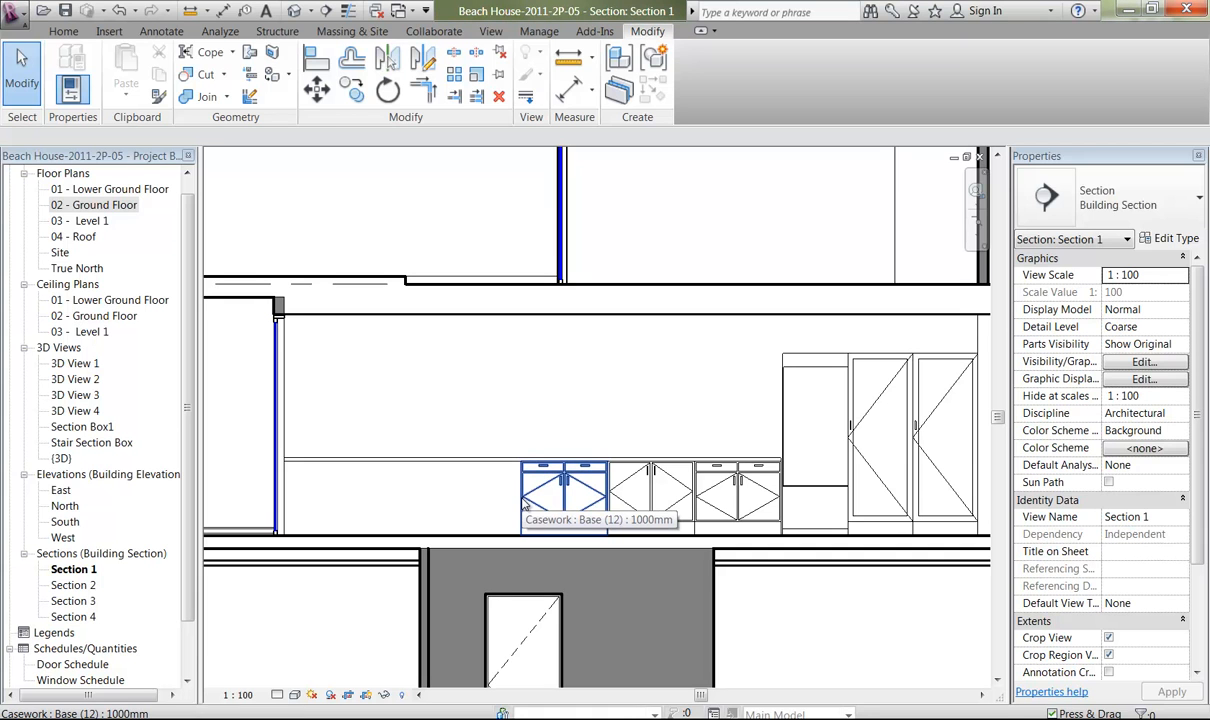
Copy the 1000mm two-door Base (9) cabinet in Section 1 to extend the cabinet row beyond the drawer cabinet farthest from the refrigerator.
left_click(625, 517)
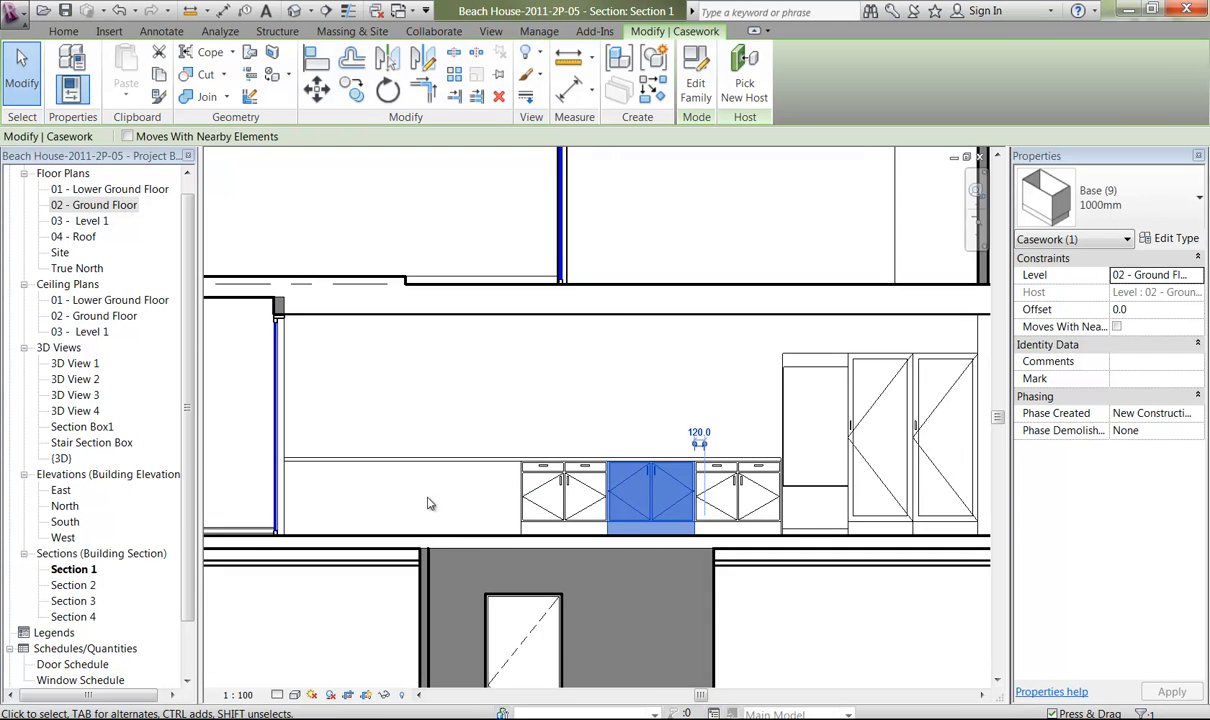
scroll(458, 526, "down", 2)
middle_click_drag(458, 532, 458, 597, "ctrl")
middle_click_drag(387, 525, 535, 537)
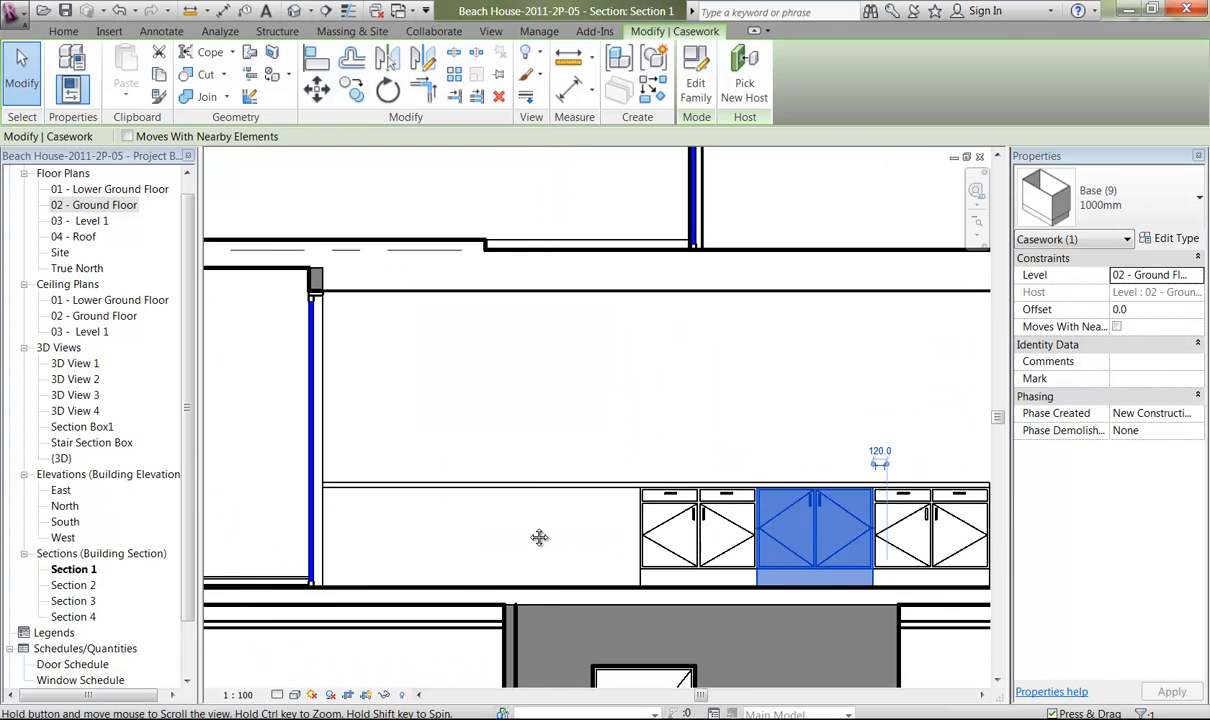
left_click(351, 89)
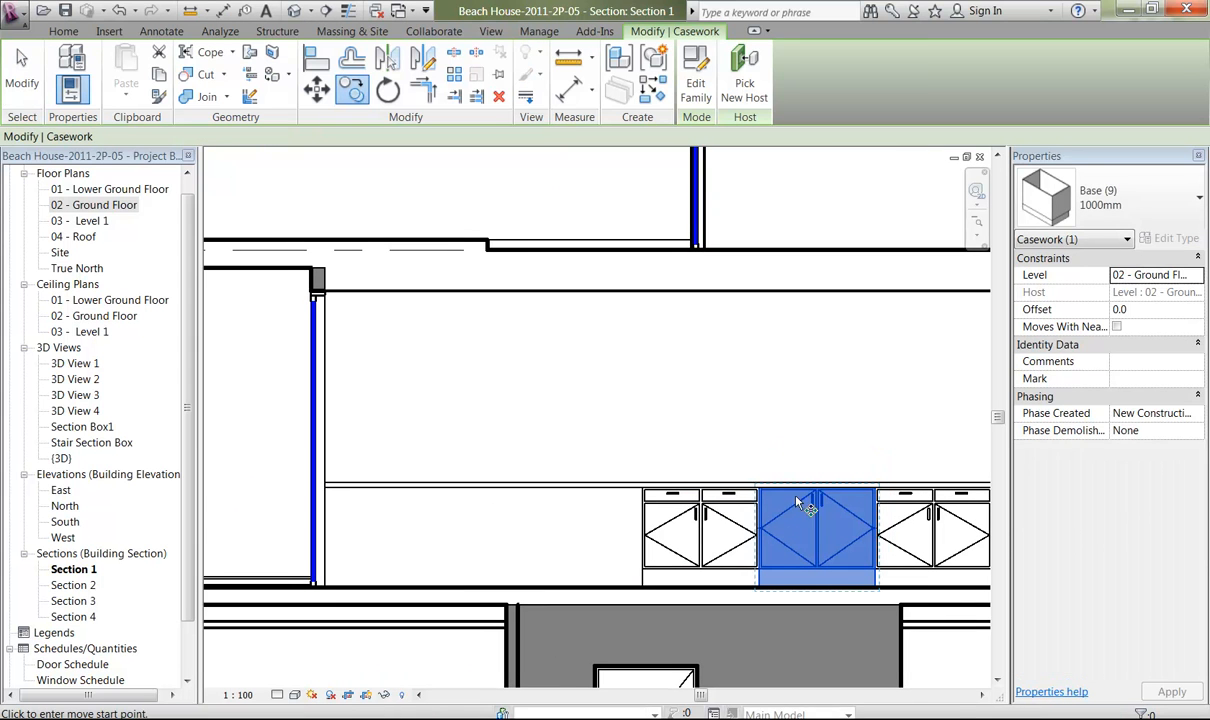
left_click(646, 577)
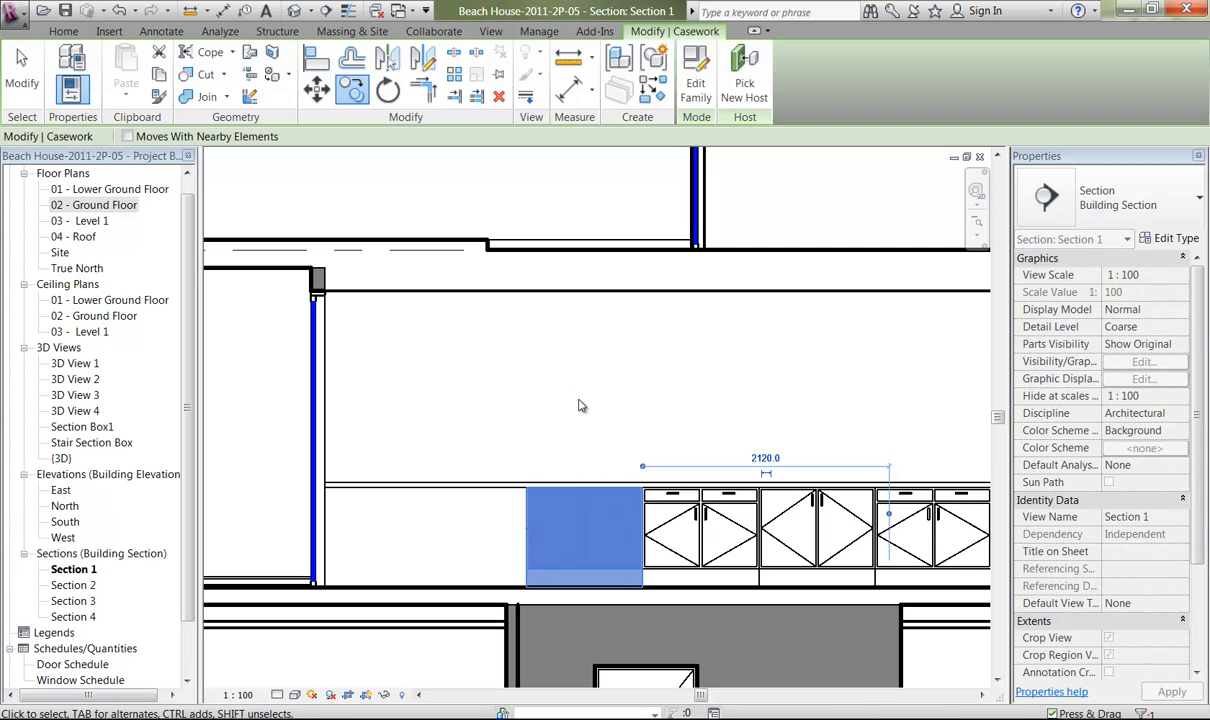
key("Escape")
key("Escape")
mouse_move(580, 405)
middle_mouse_down()
mouse_move(643, 407)
mouse_move(600, 413)
middle_mouse_up()
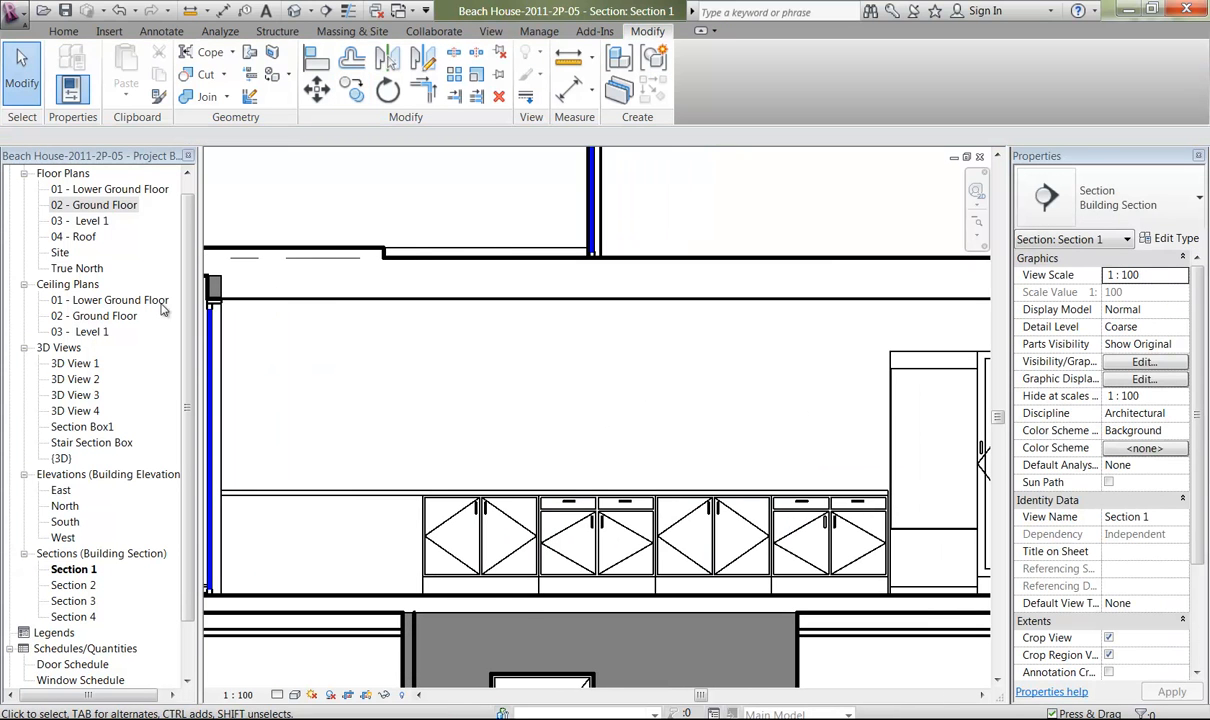
Open the 02 - Ground Floor plan at the kitchen bench and start placing a component.
double_click(100, 205)
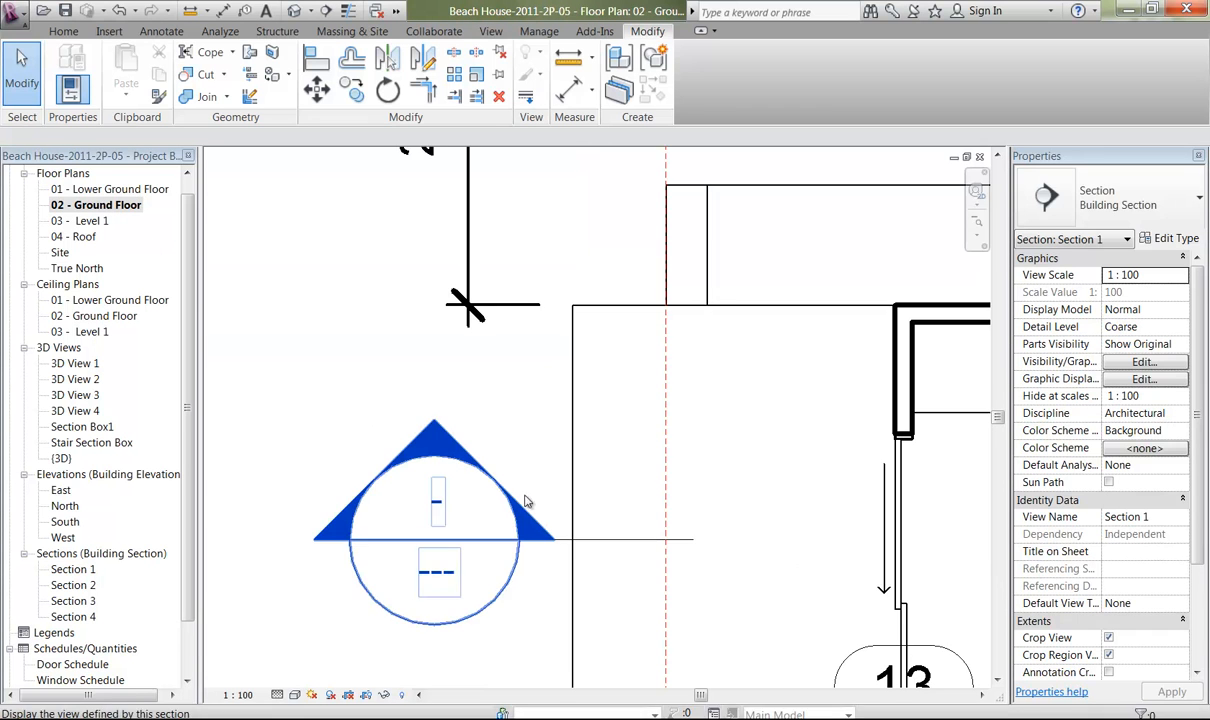
middle_click_drag(758, 411, 38, 447)
mouse_move(790, 445)
middle_mouse_down()
mouse_move(504, 449)
mouse_move(648, 451)
mouse_move(676, 491)
middle_mouse_up()
middle_click_drag(563, 433, 545, 356, "ctrl")
key("alt")
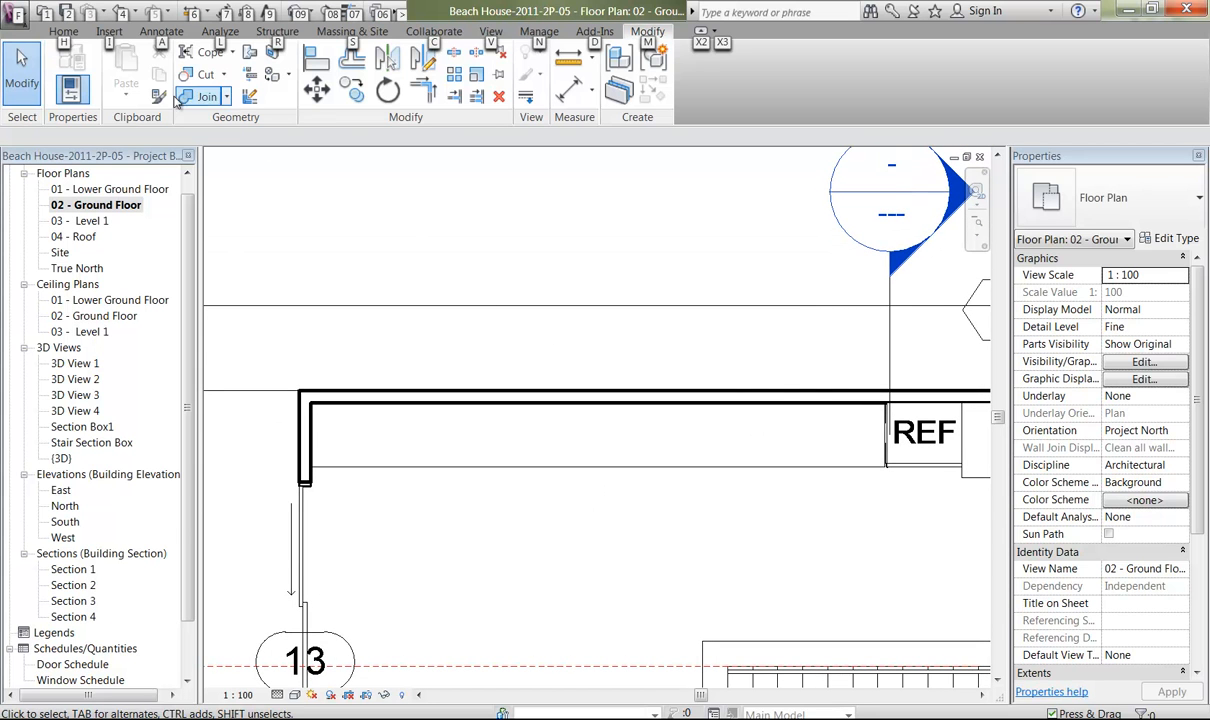
left_click(63, 31)
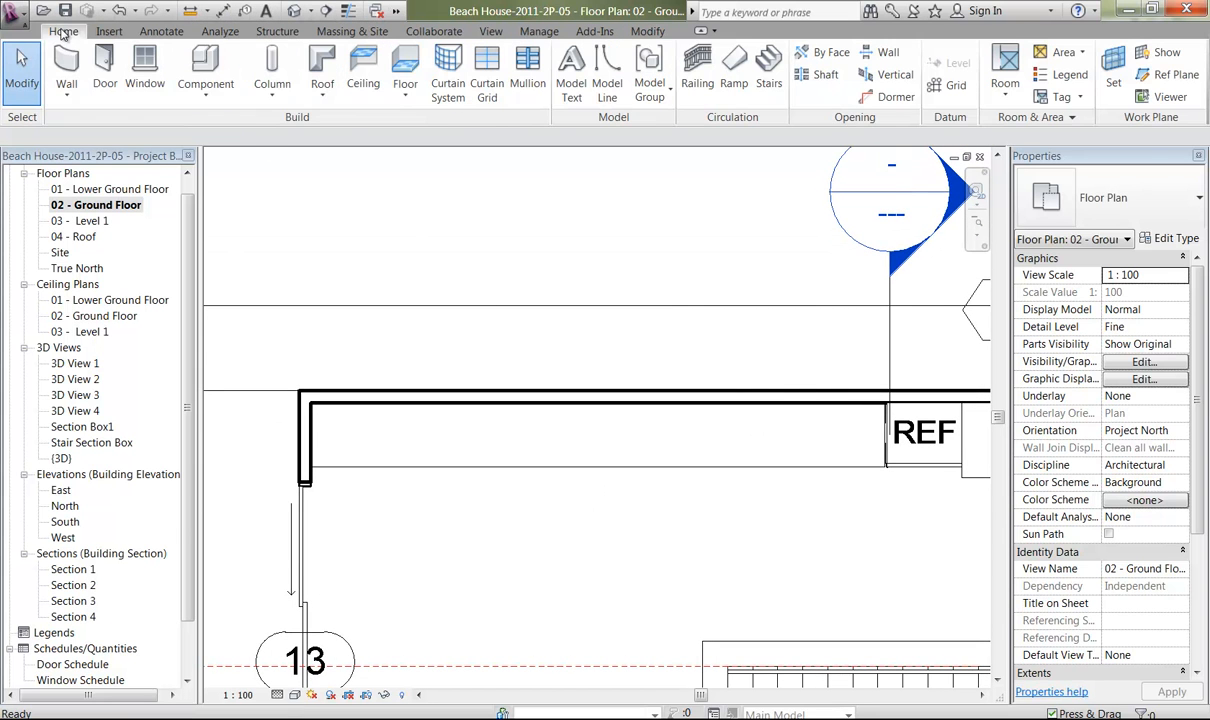
left_click(198, 63)
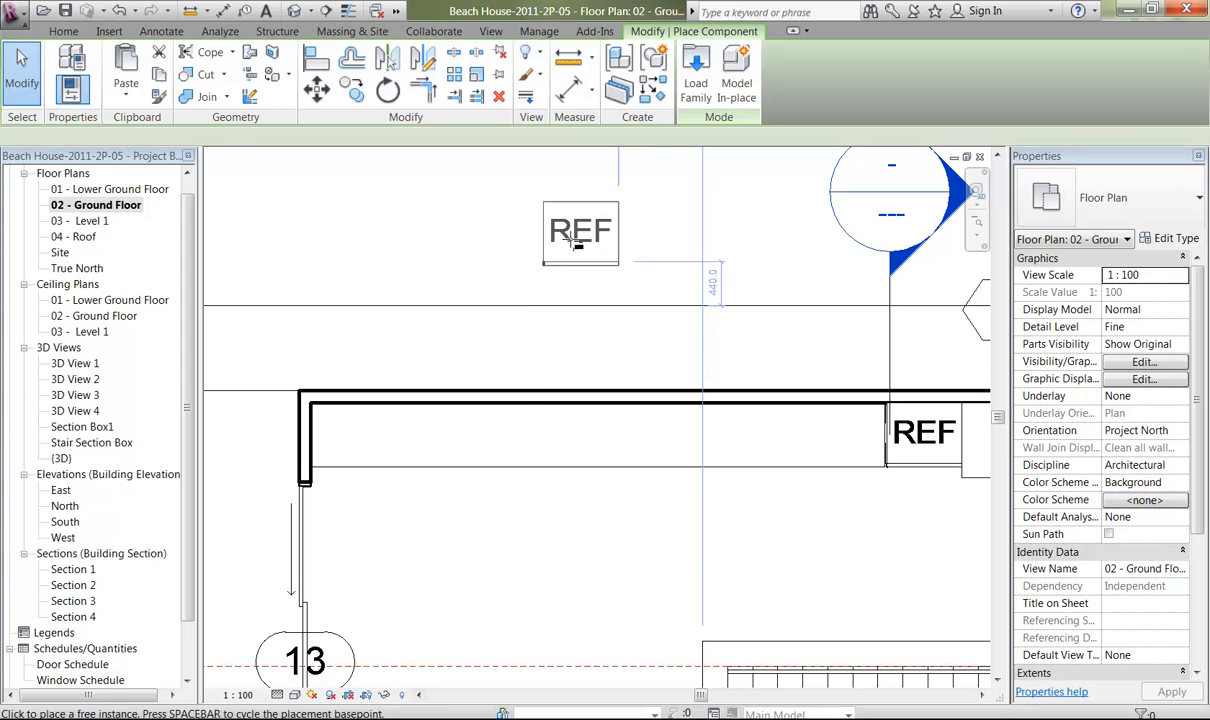
Load the M_Sink Kitchen - Medium 2 Basins_1 family from the Metric Library's Plumbing Fixtures folder, without loading a plumbing fixture tag.
left_click(695, 85)
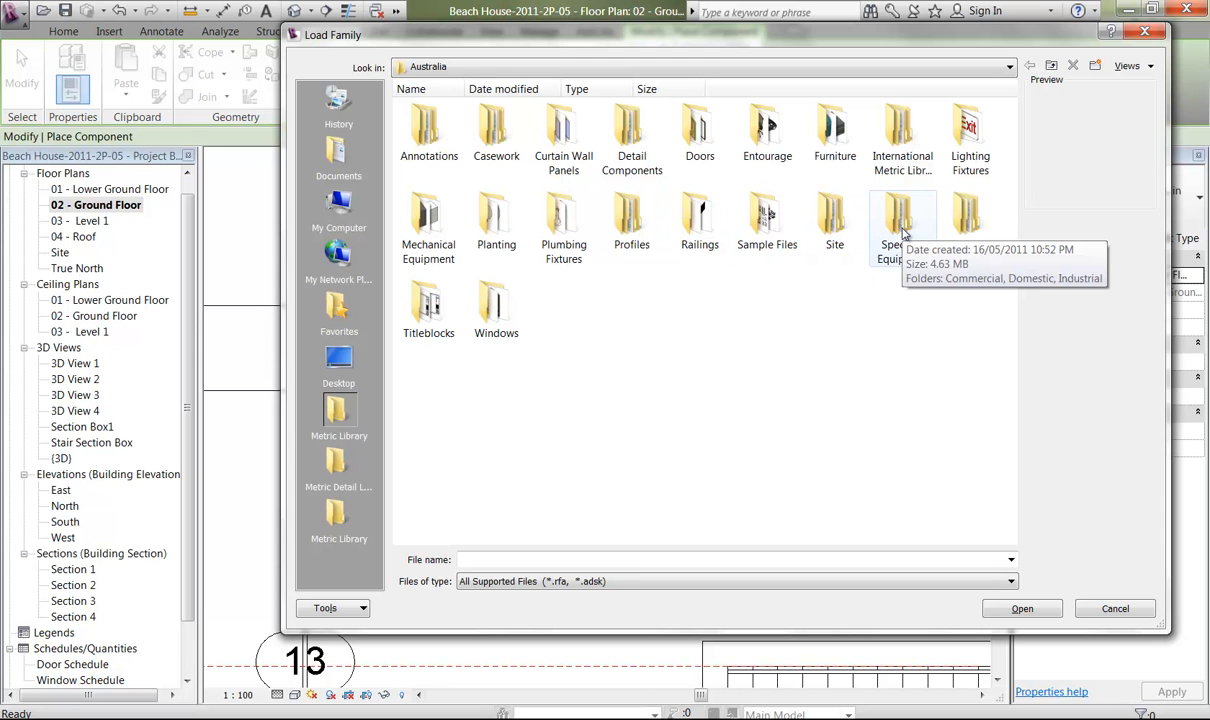
double_click(563, 232)
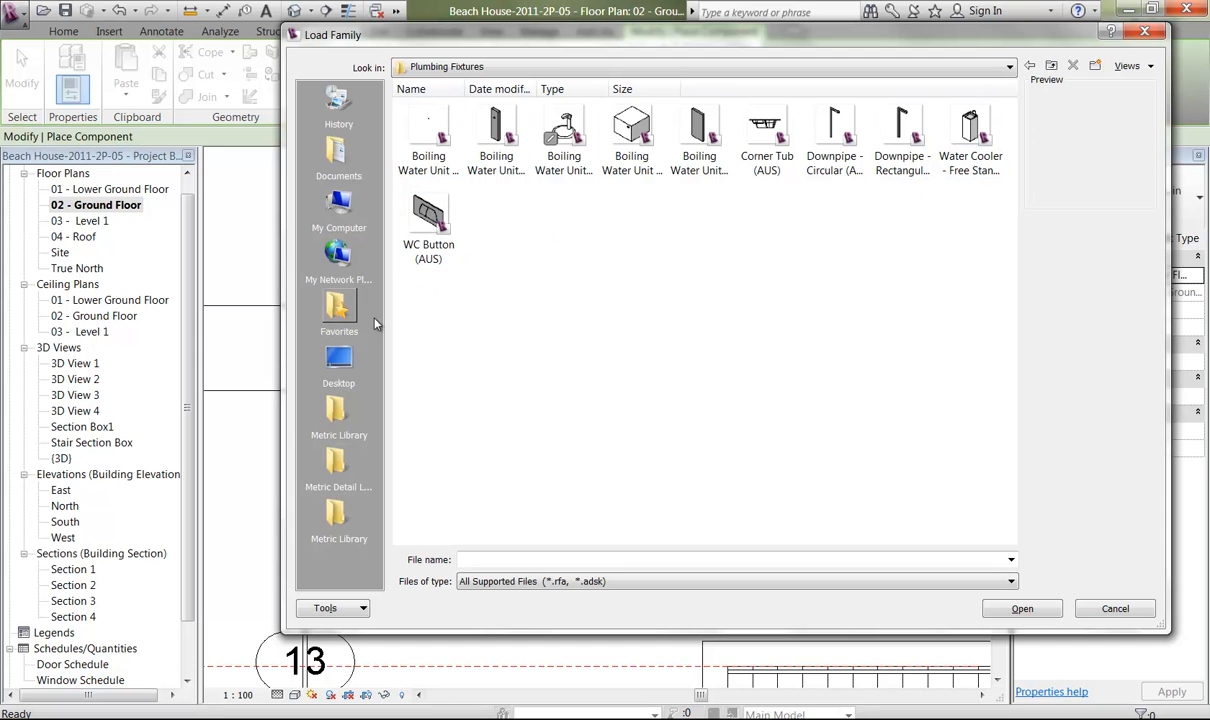
left_click(337, 533)
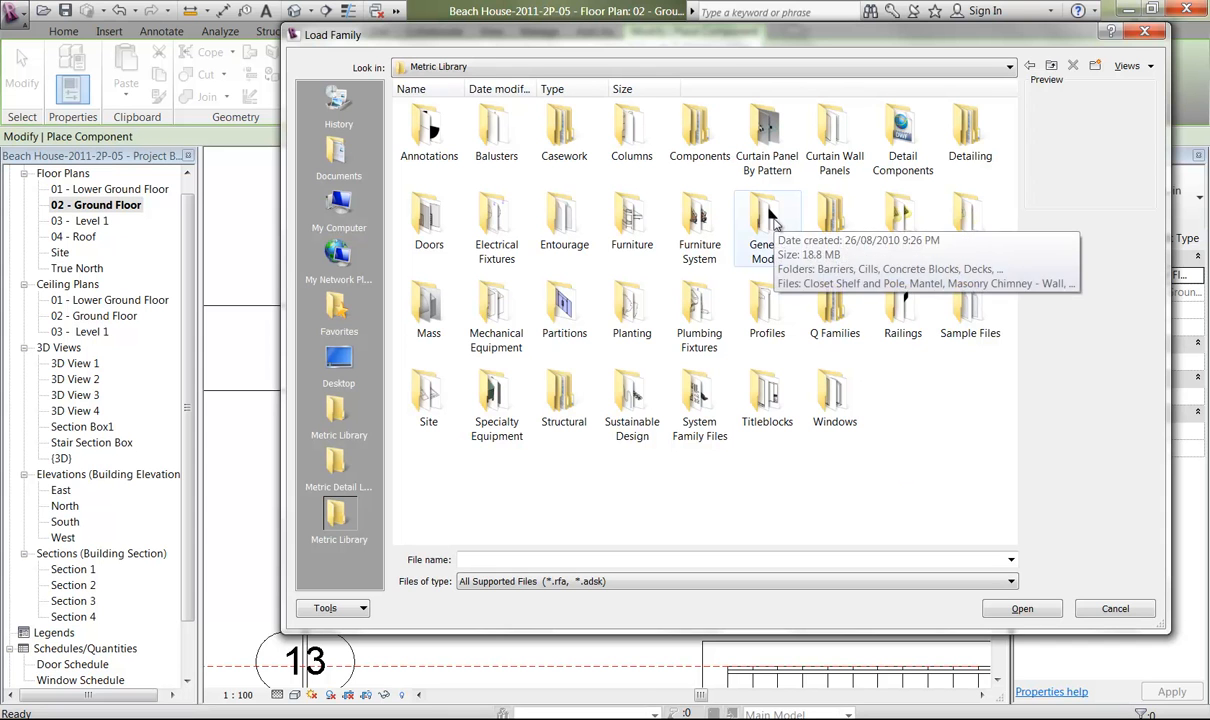
double_click(699, 338)
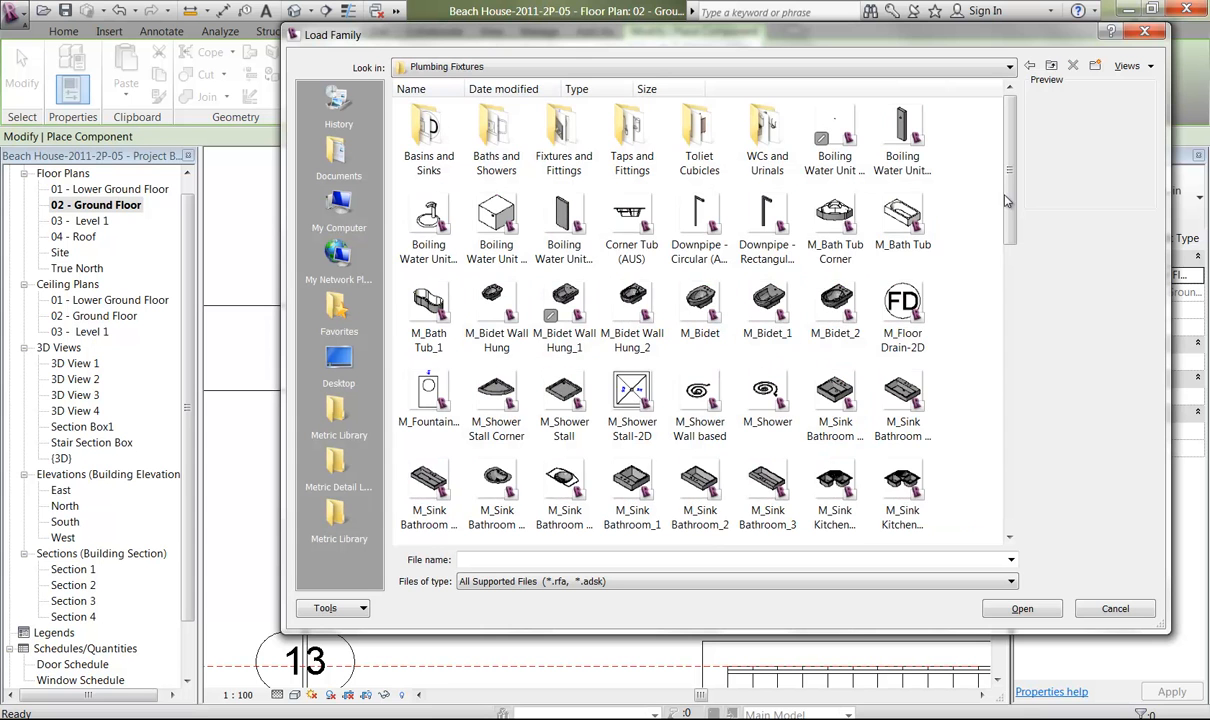
scroll(998, 203, "down", 3)
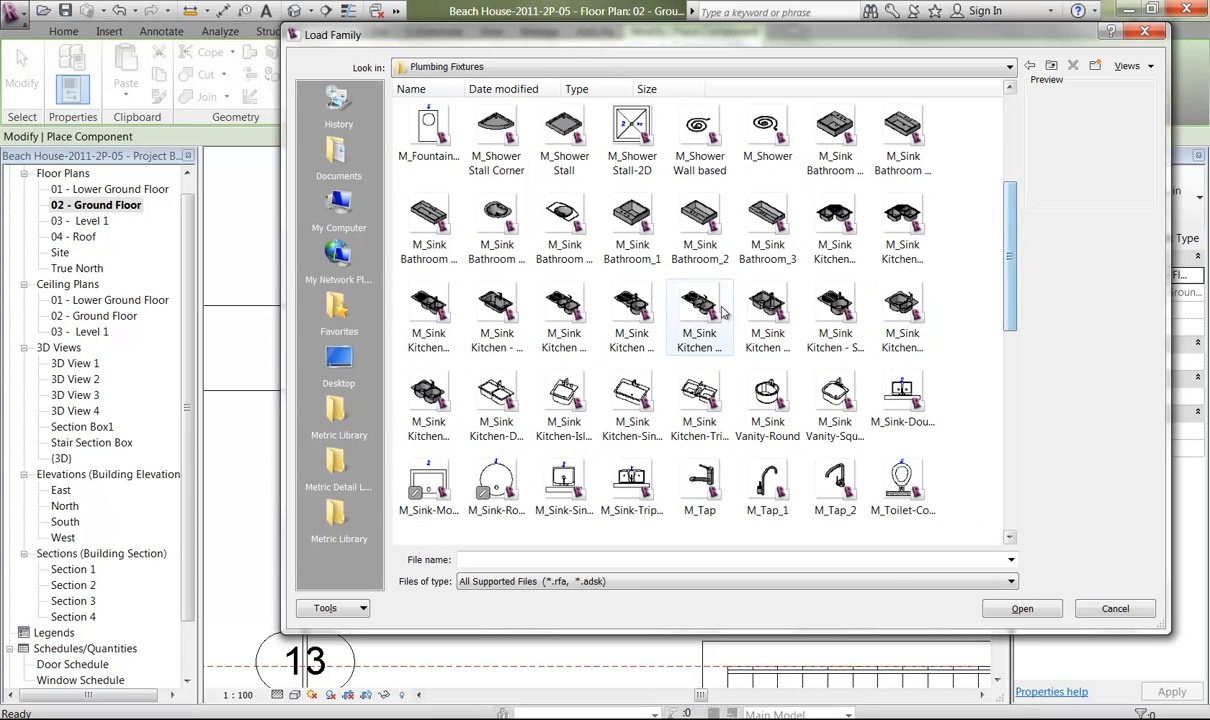
left_click(624, 312)
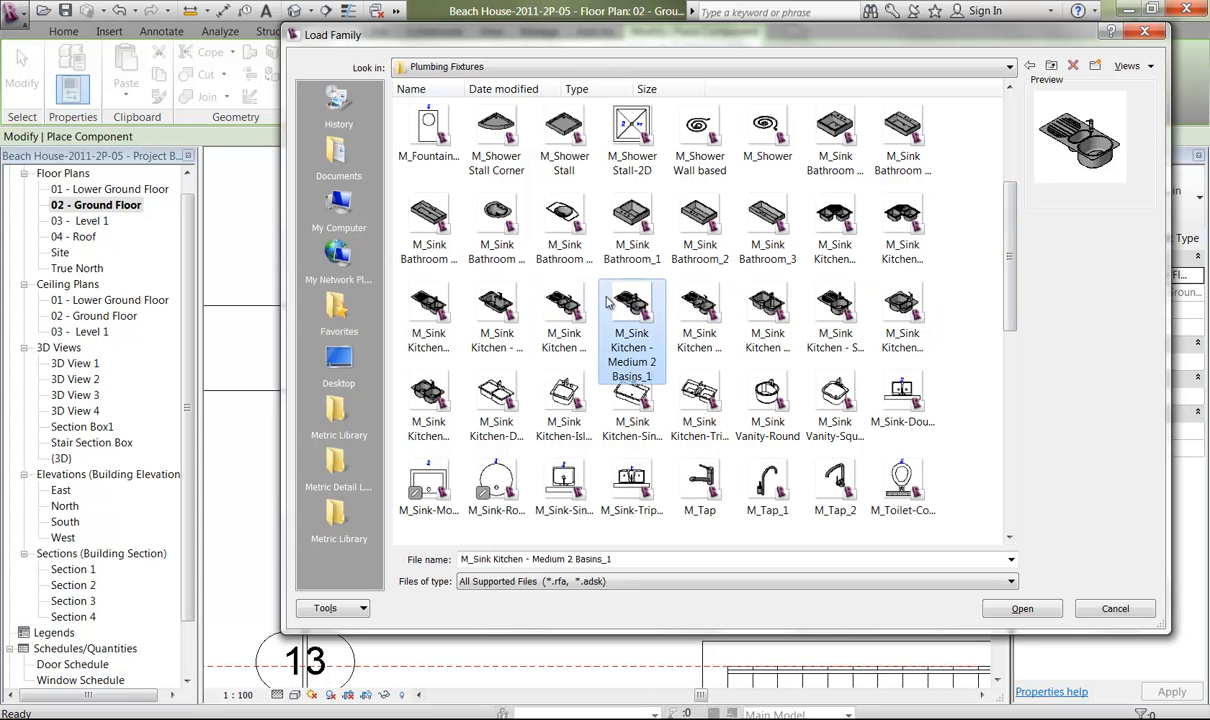
left_click(1018, 609)
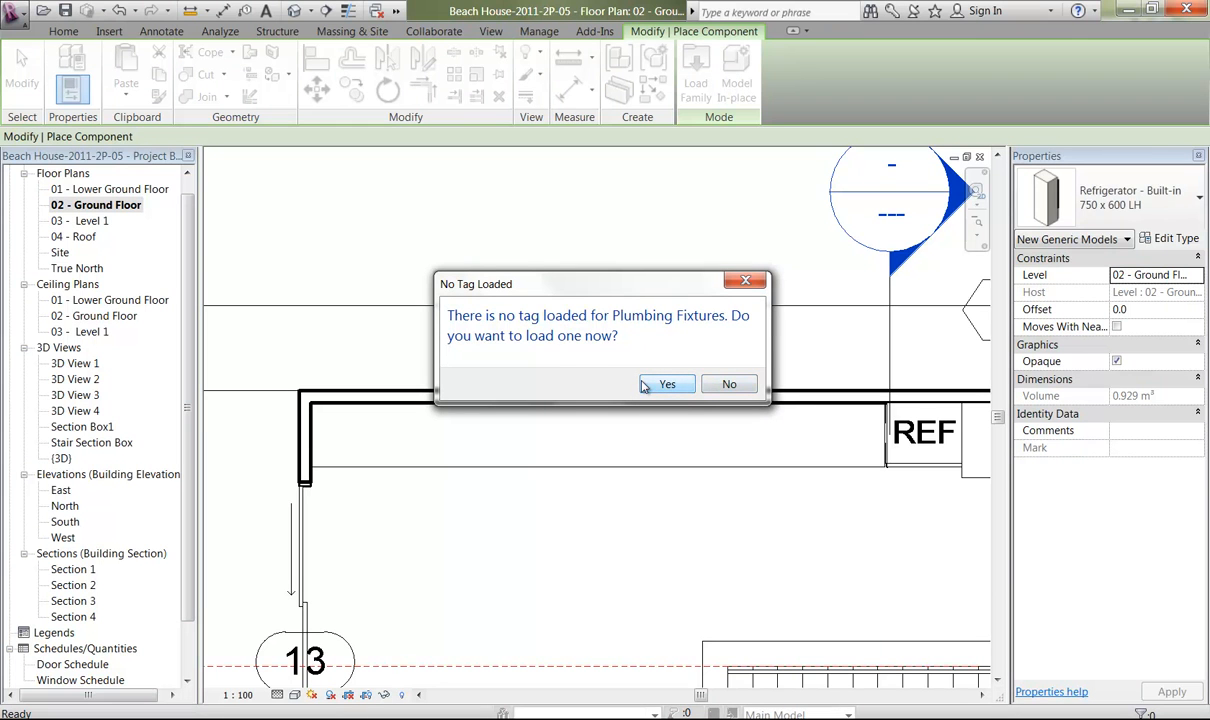
left_click(731, 385)
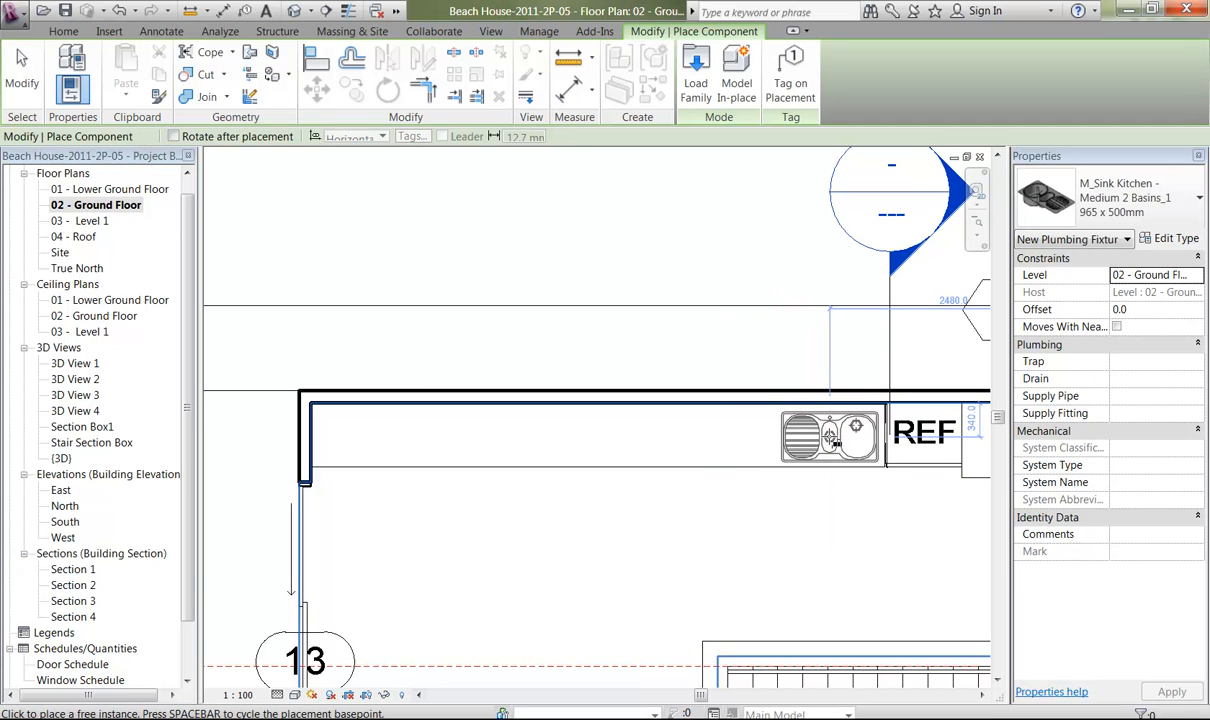
Place the 965 x 500mm kitchen sink on the bench directly beside the refrigerator and end the placement.
left_click(830, 435)
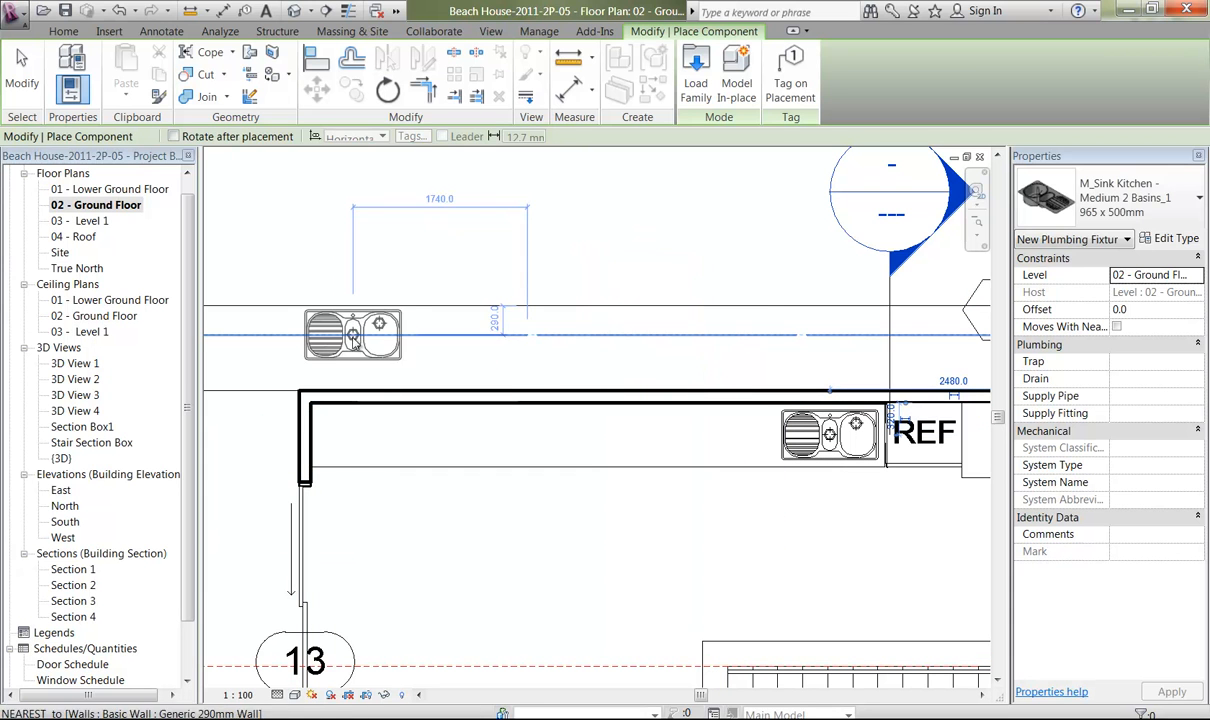
right_click(323, 320)
right_click(336, 321)
left_click(362, 331)
middle_click_drag(345, 357, 746, 345)
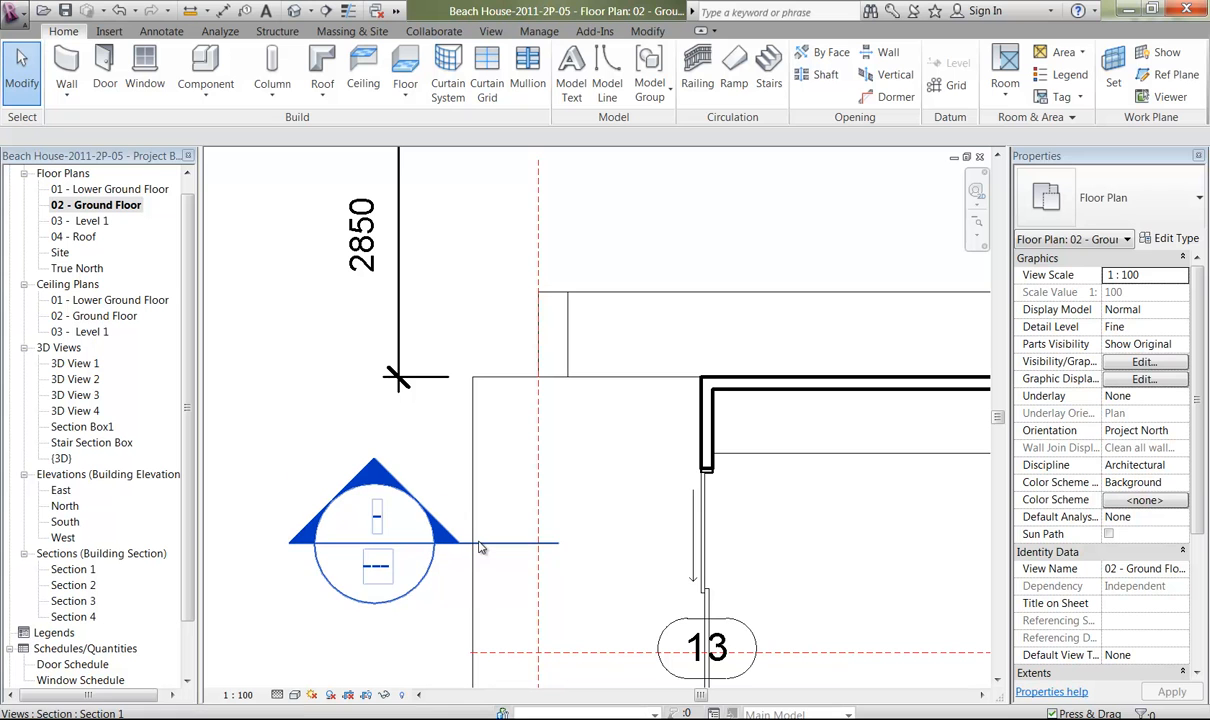
Open the Section 1 view at the sink on the benchtop next to the refrigerator.
left_click(72, 569)
double_click(72, 569)
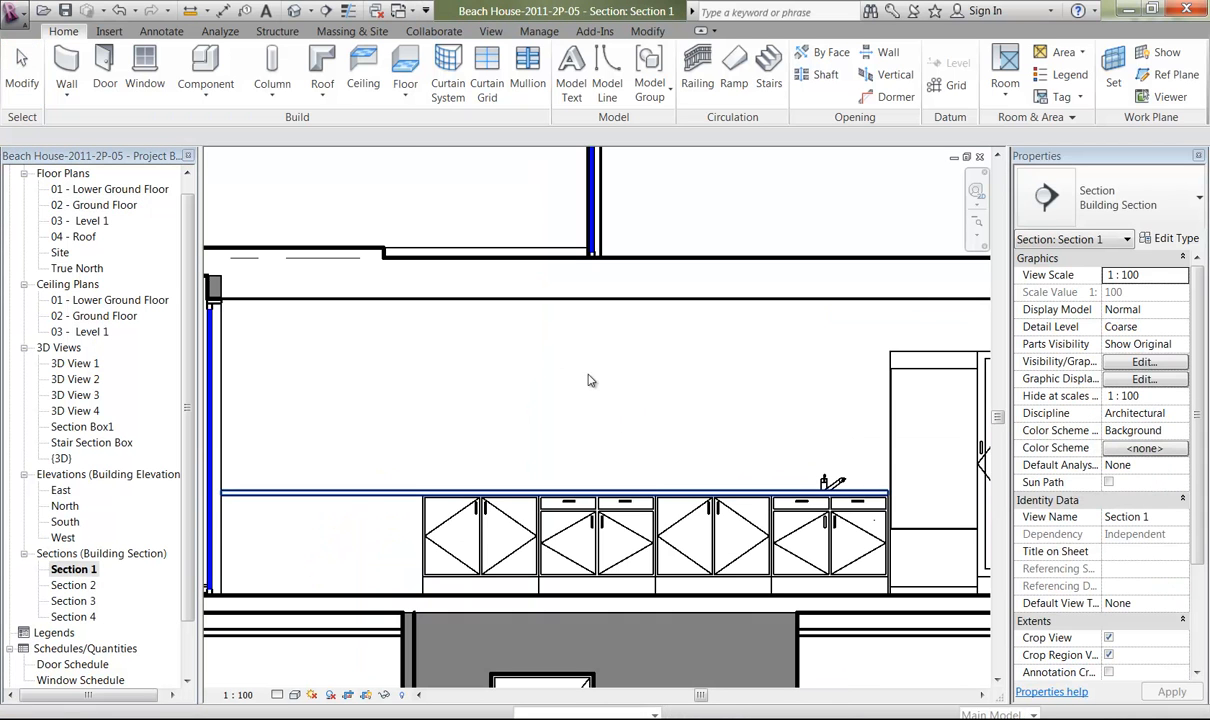
middle_click_drag(661, 490, 648, 680, "ctrl")
middle_click_drag(585, 442, 500, 354)
key("alt")
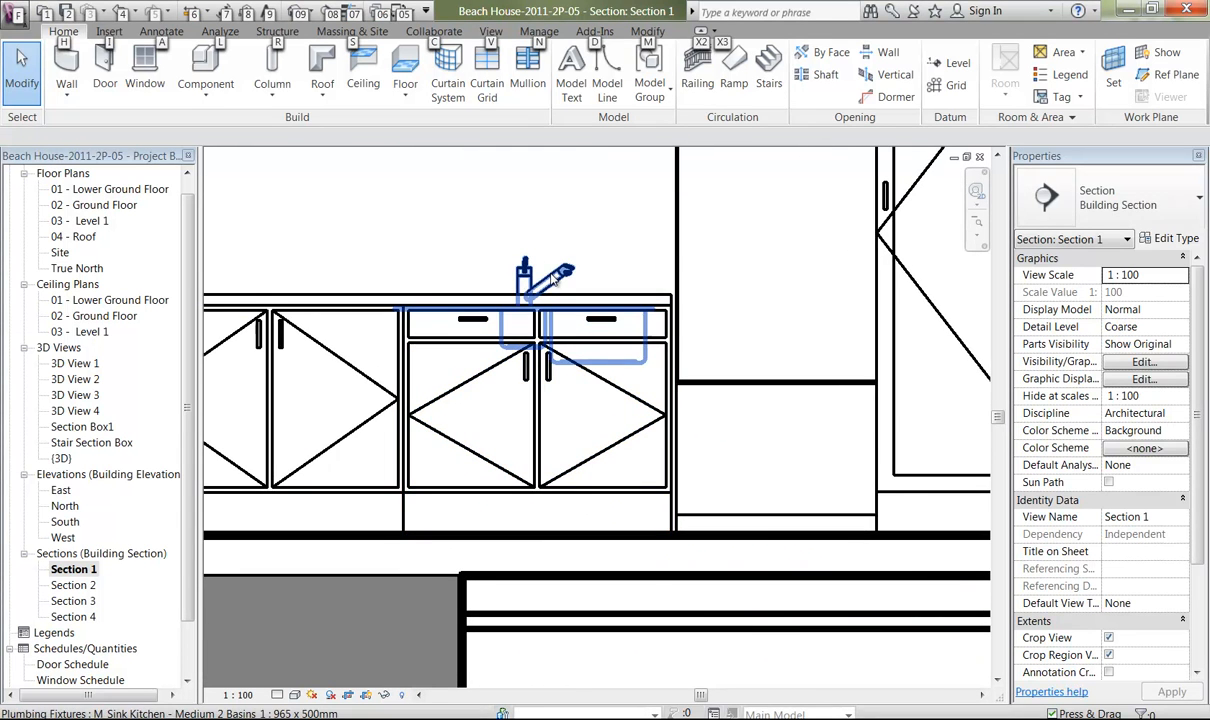
Look through the kitchen sink's type properties for a height parameter and close them without changes.
left_click(500, 277)
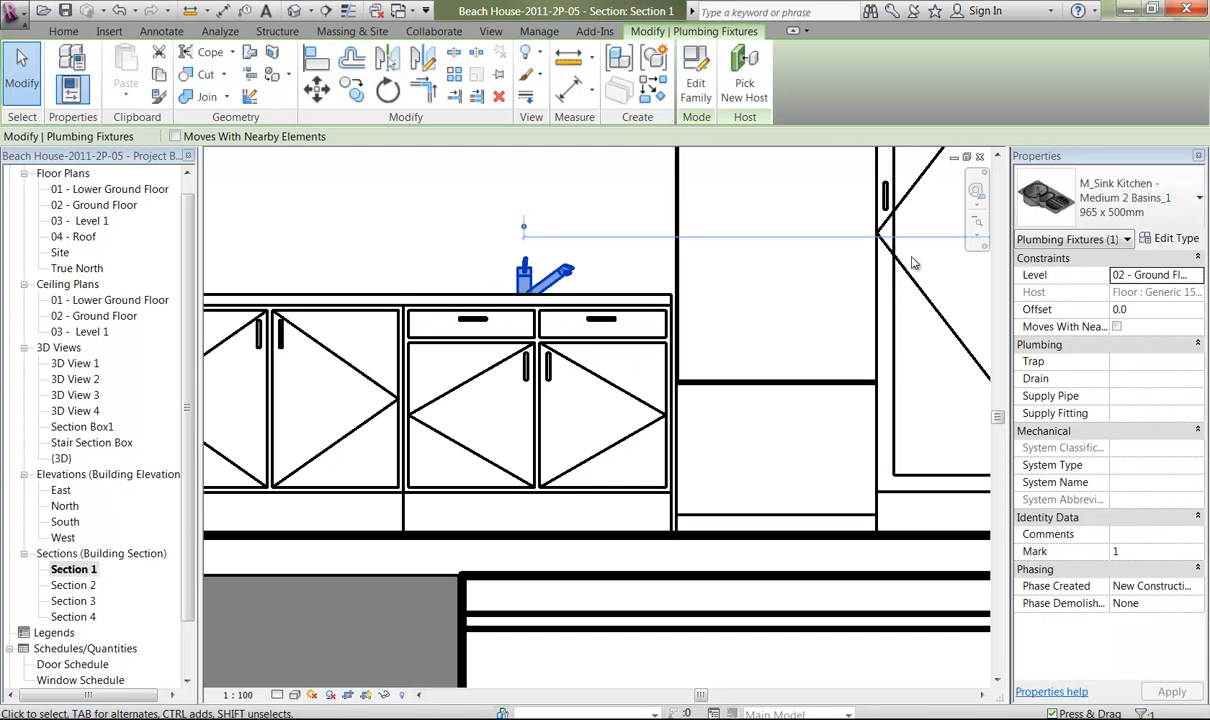
left_click(1165, 238)
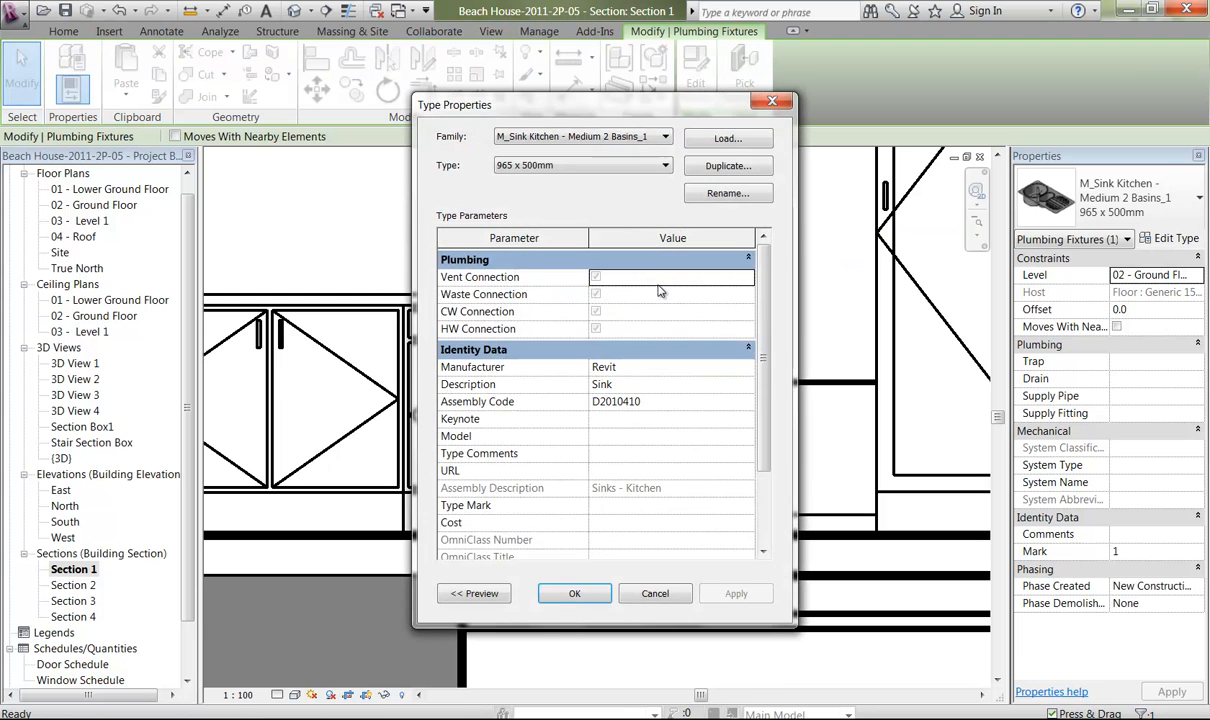
left_click_drag(764, 372, 762, 340)
left_click(656, 594)
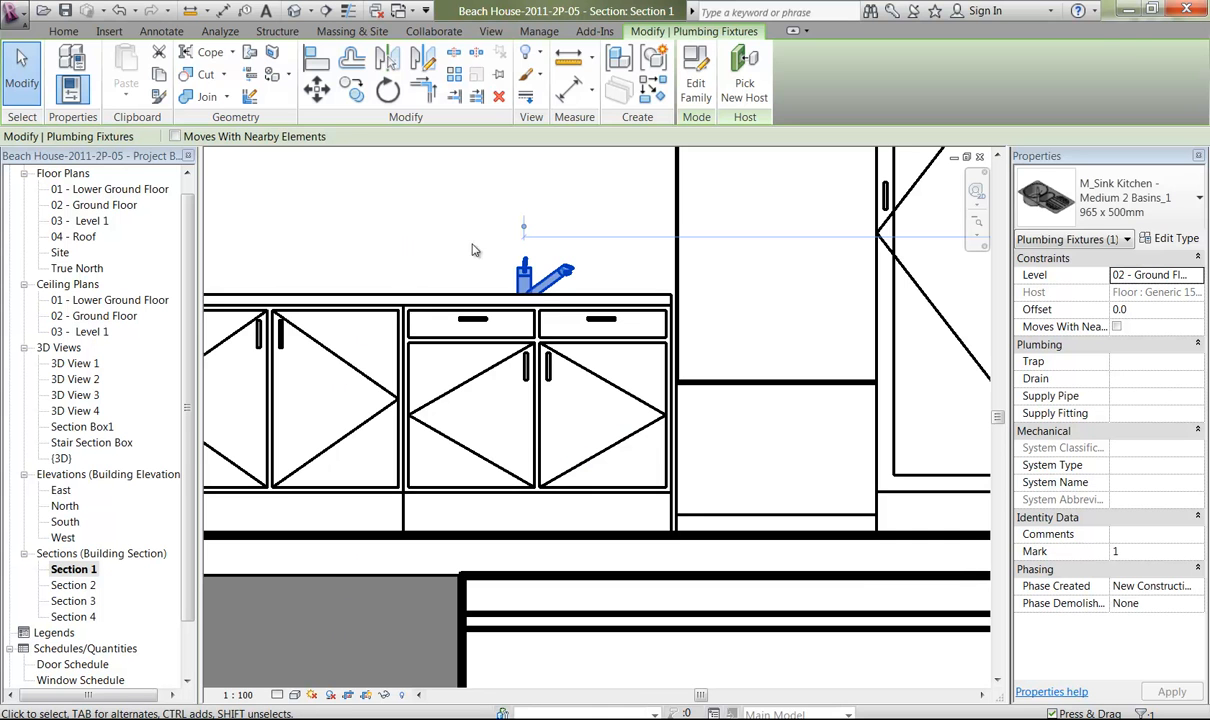
left_click(379, 257)
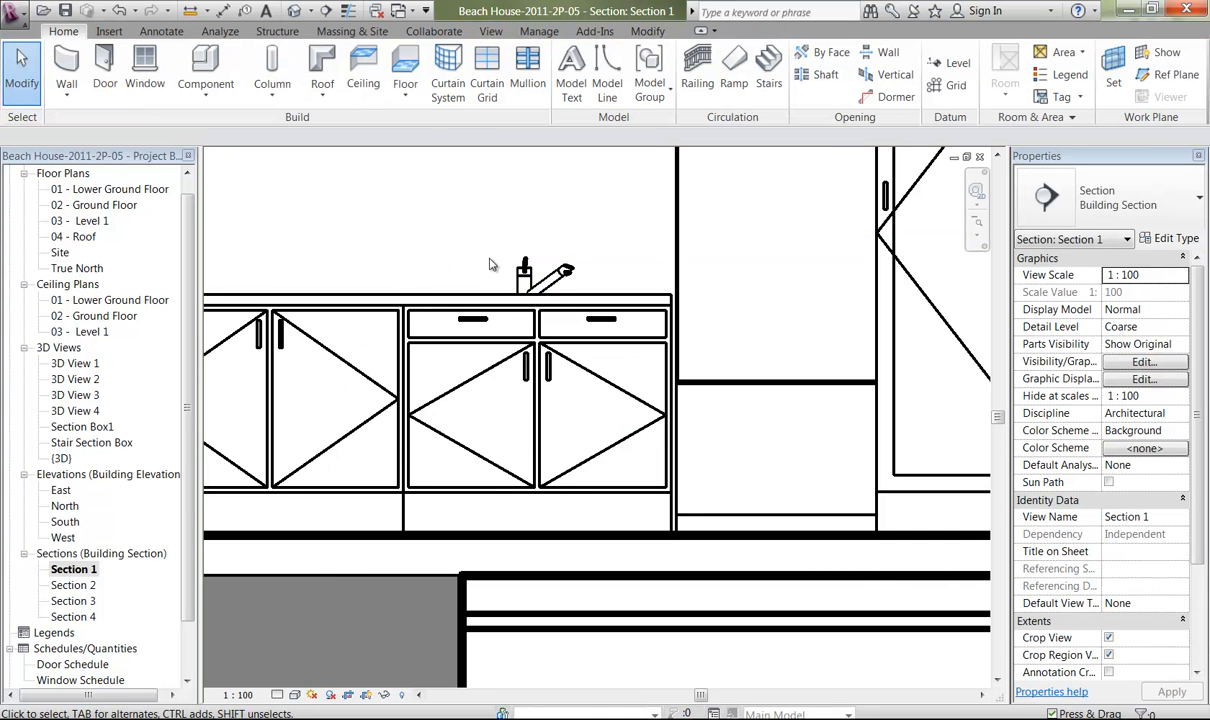
Set the Section 1 view's visual style to Wireframe so the sink basins show through the cabinets.
scroll(474, 241, "down", 1)
scroll(474, 241, "up", 3)
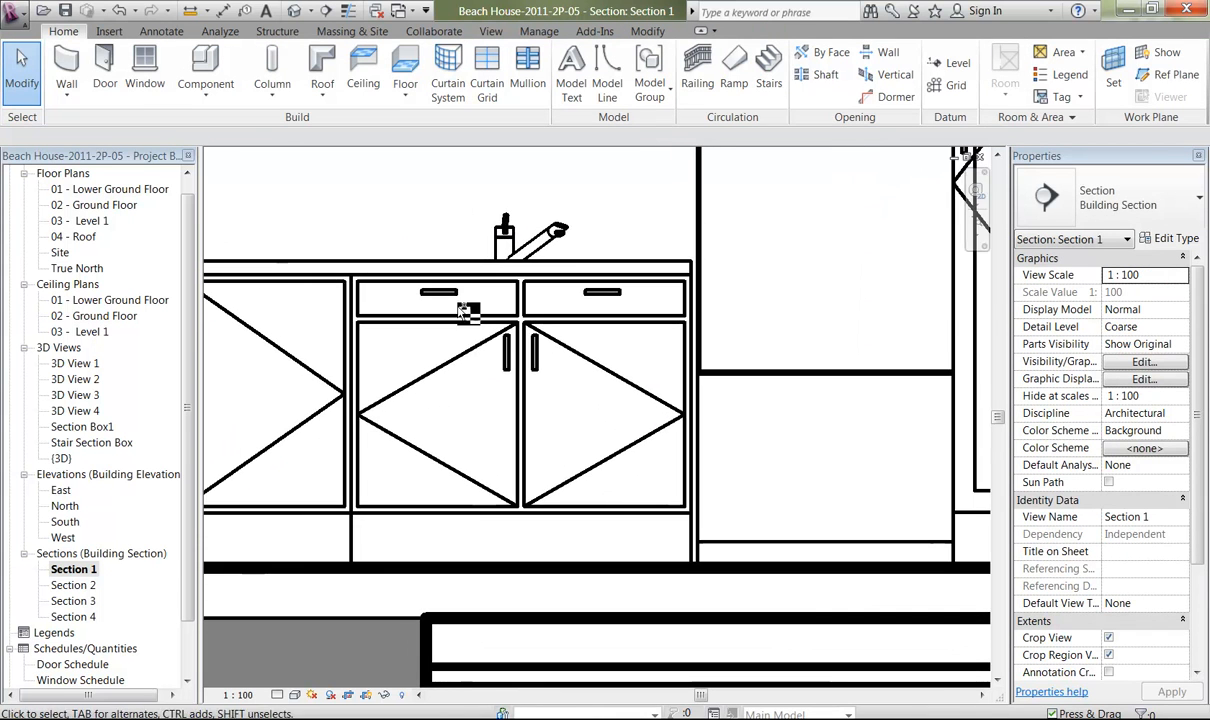
middle_click_drag(450, 268, 506, 275)
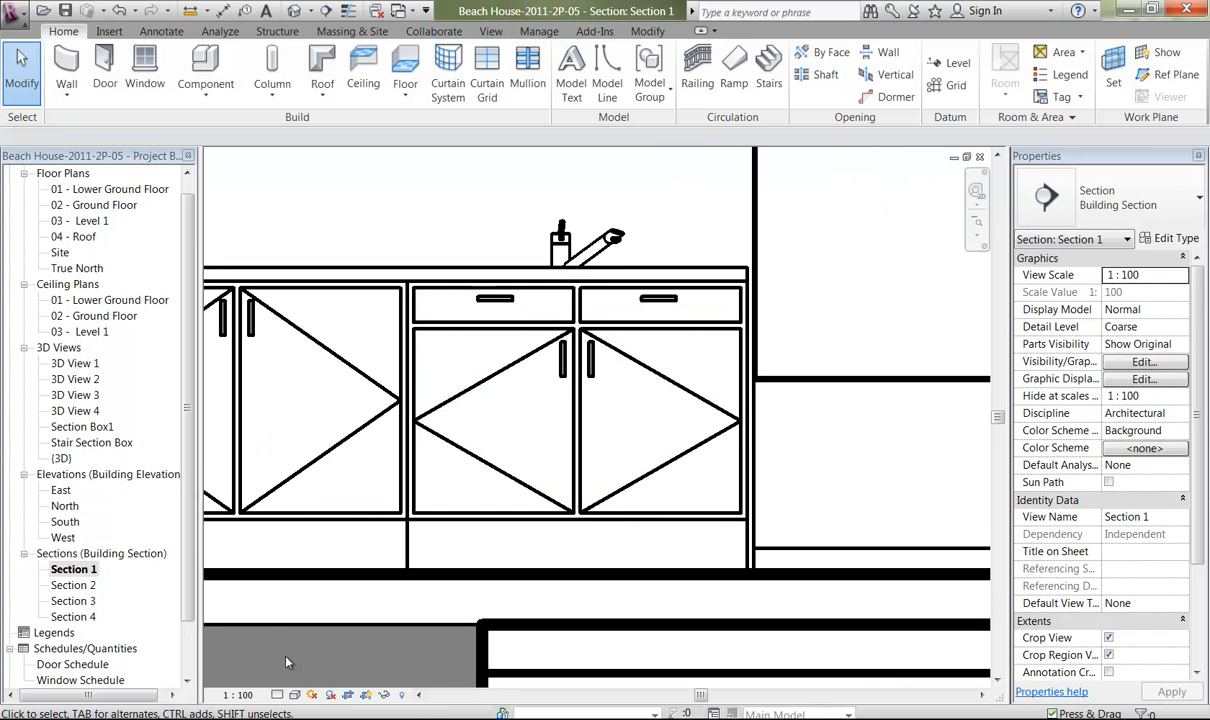
left_click(295, 695)
left_click(325, 606)
middle_click_drag(448, 243, 401, 353)
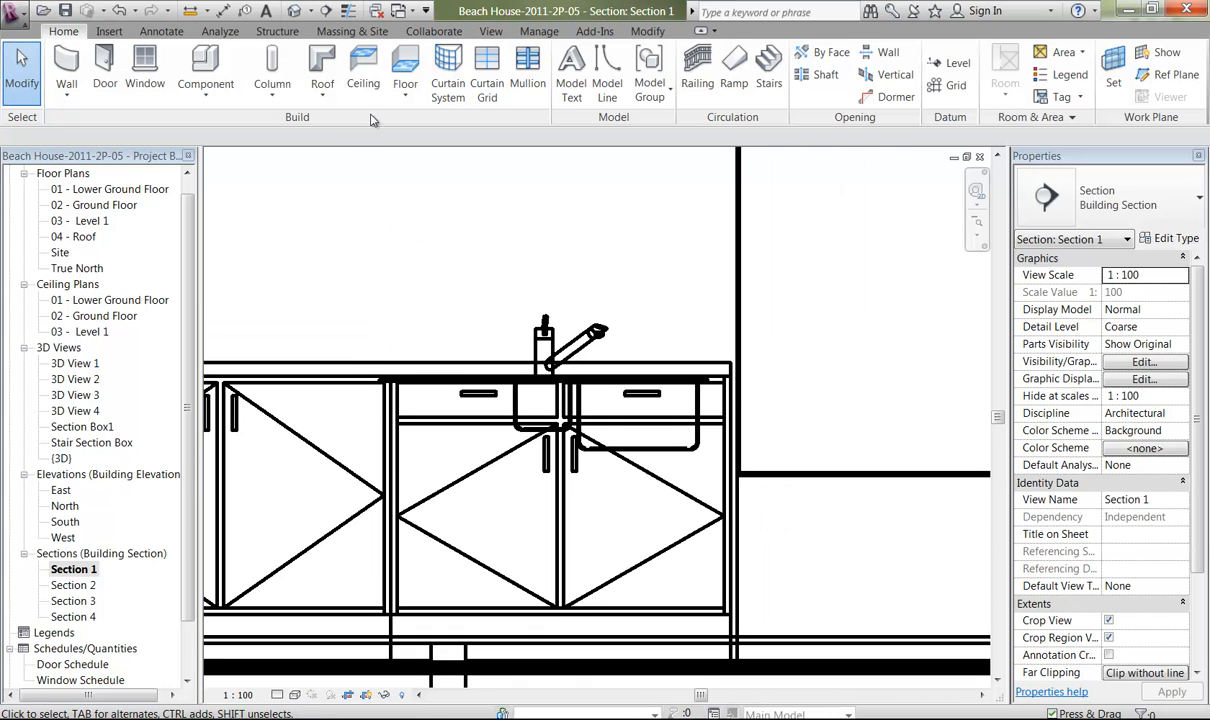
Measure the vertical distance from the end of the sink's rim down to the floor in Section 1.
left_click(190, 12)
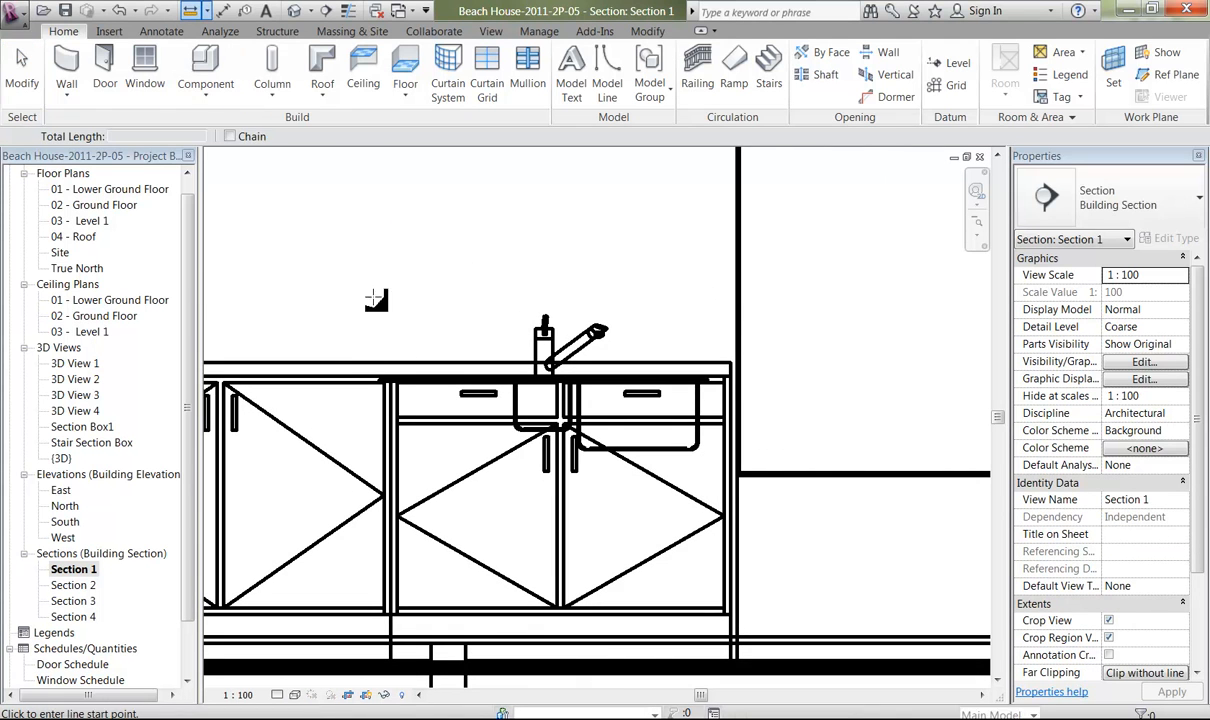
middle_click_drag(417, 226, 465, 94)
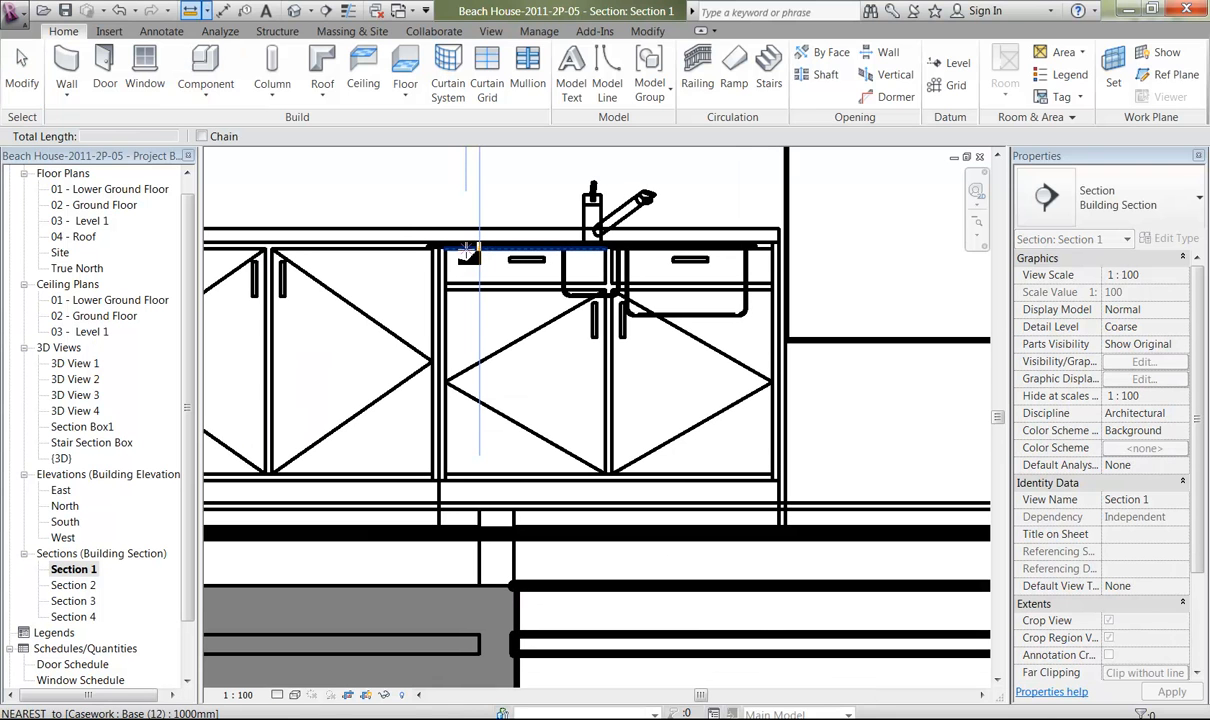
middle_click_drag(414, 249, 459, 345, "ctrl")
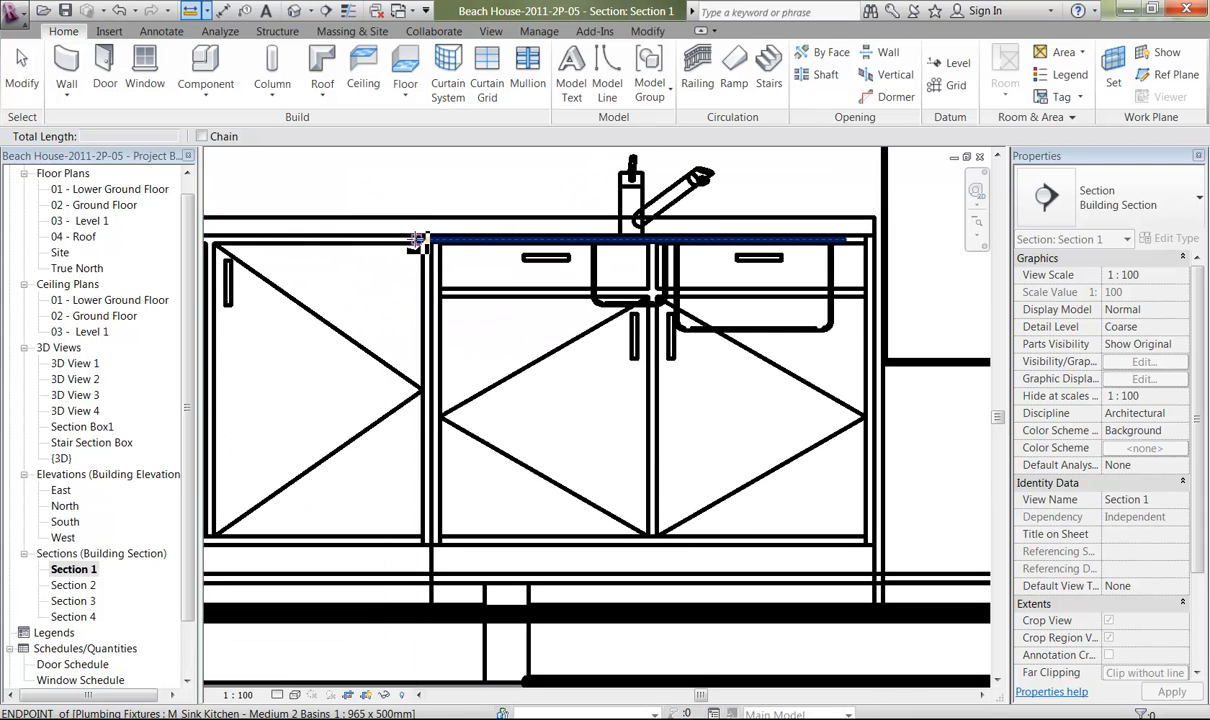
left_click(417, 244)
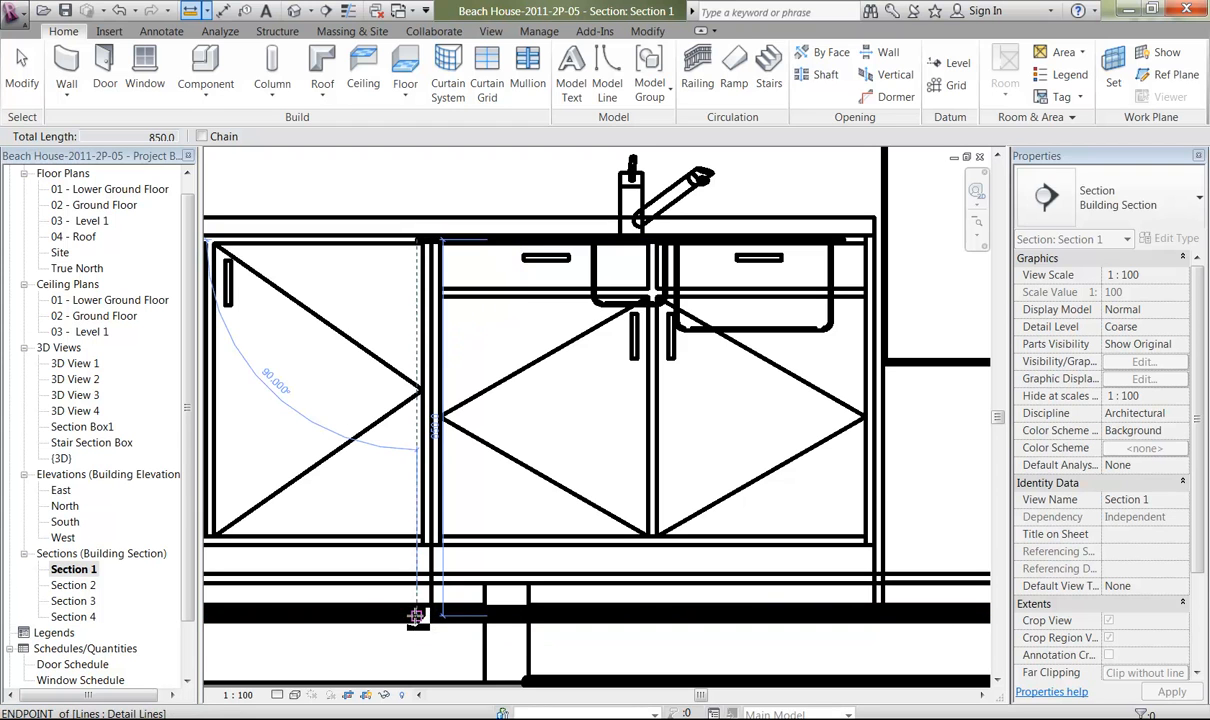
right_click(349, 181)
left_click(378, 192)
right_click(379, 190)
left_click(405, 199)
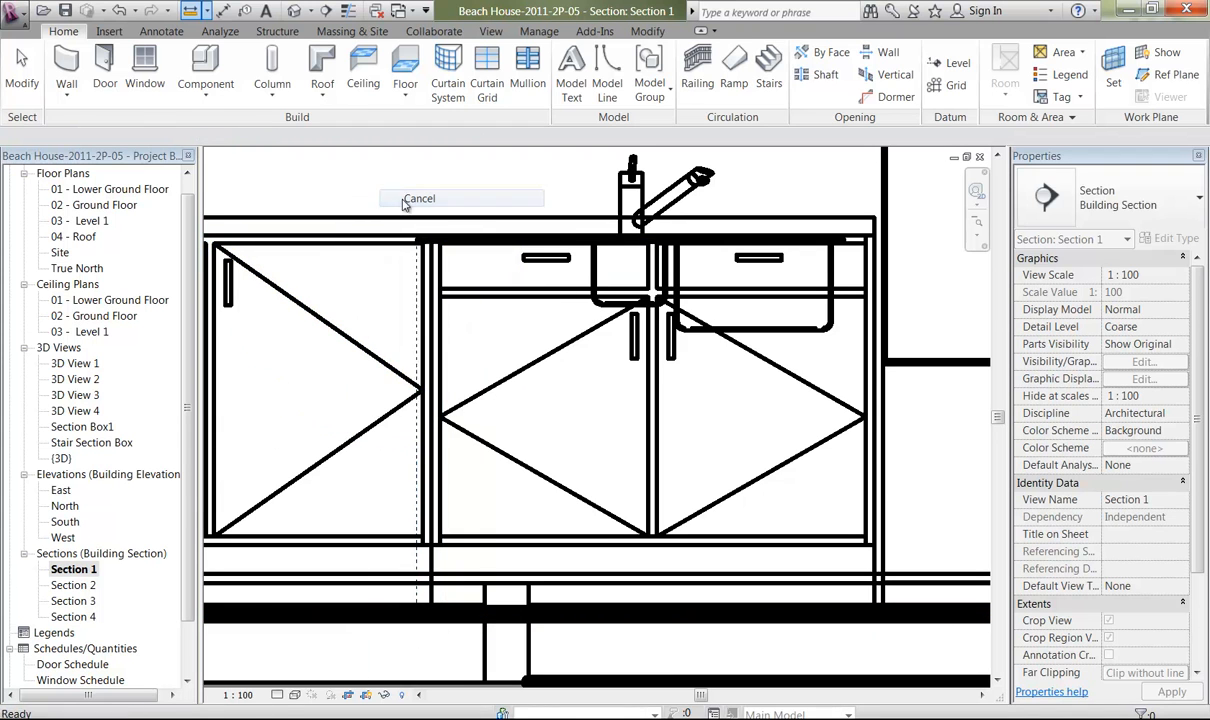
Set the kitchen sink's offset to 50 mm in Section 1.
left_click(624, 200)
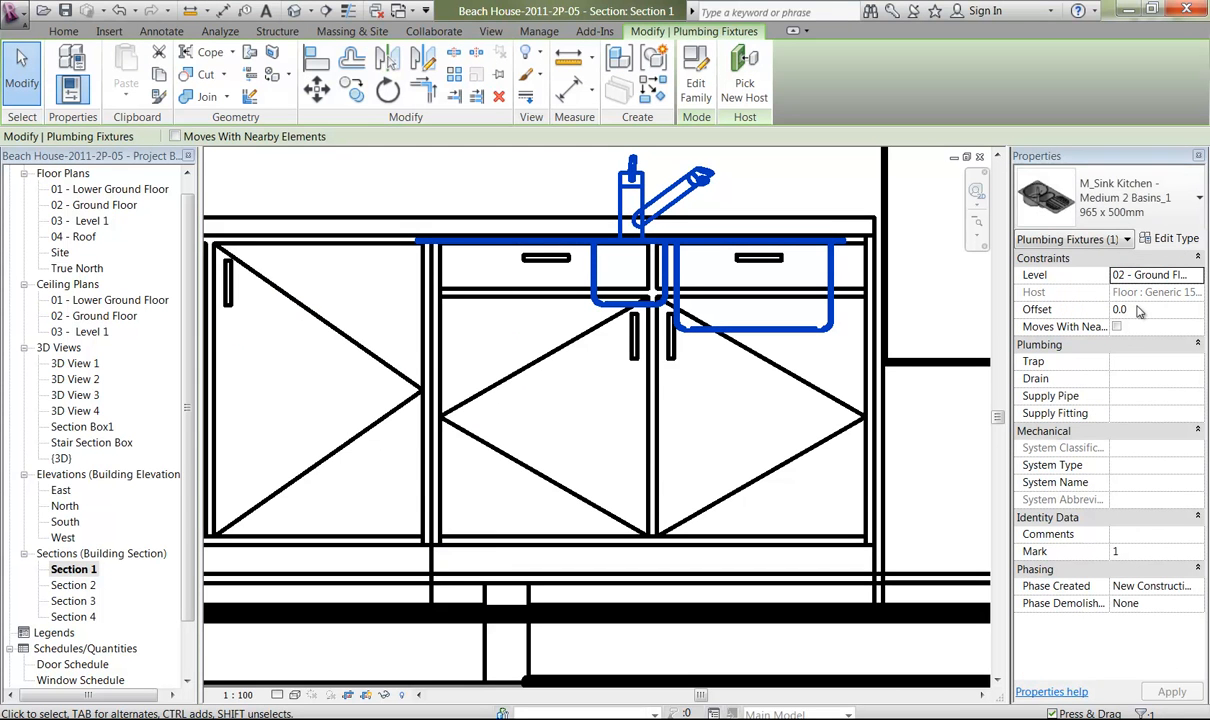
left_click(1139, 309)
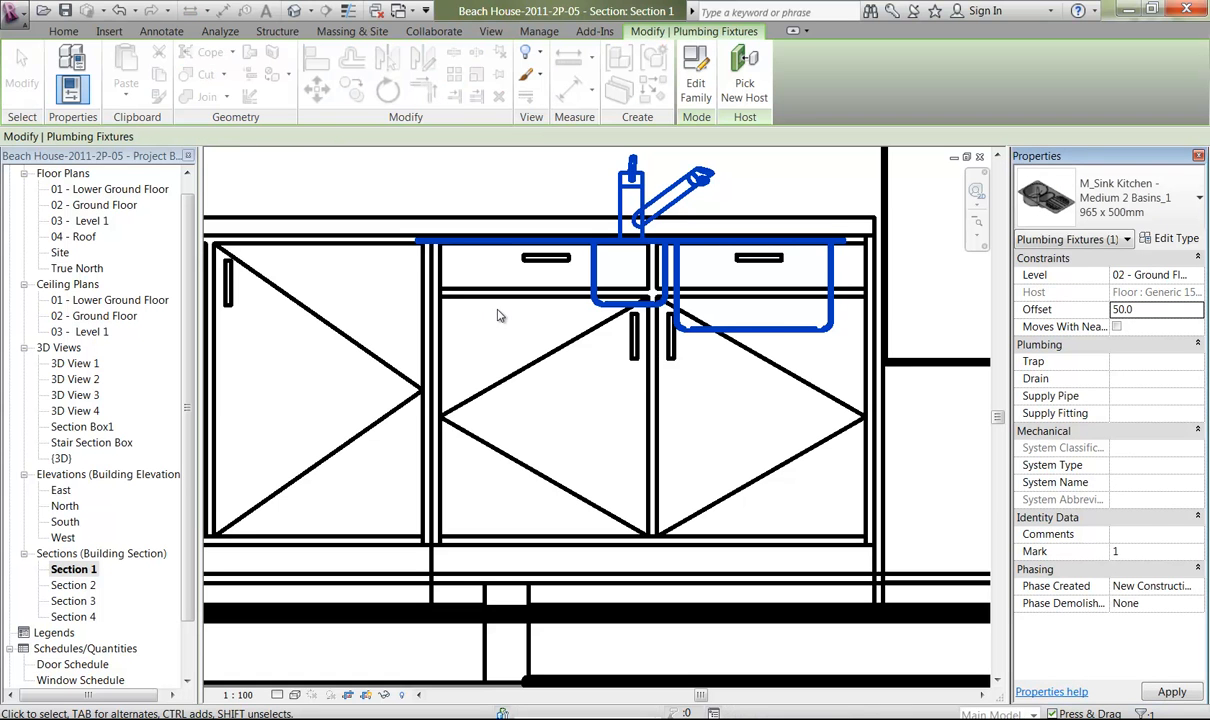
middle_click_drag(429, 196, 444, 355)
middle_click_drag(502, 412, 537, 500)
middle_click_drag(476, 392, 502, 551, "ctrl")
key("alt")
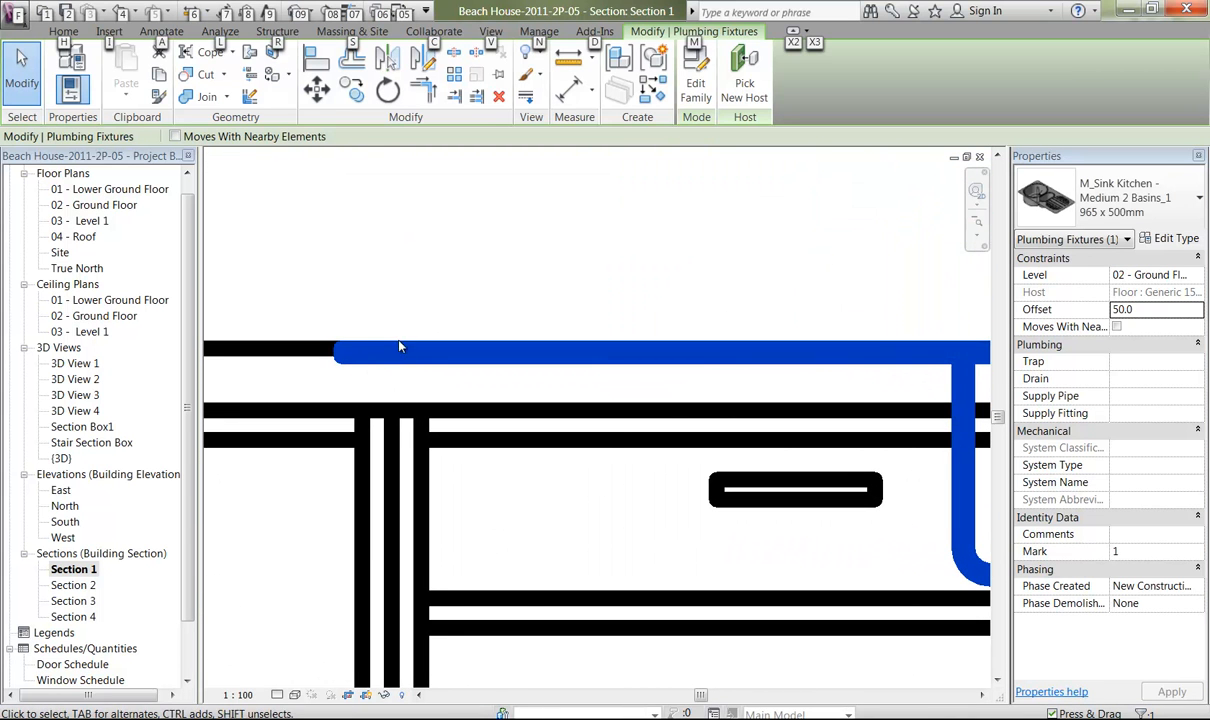
key("Escape")
key("Escape")
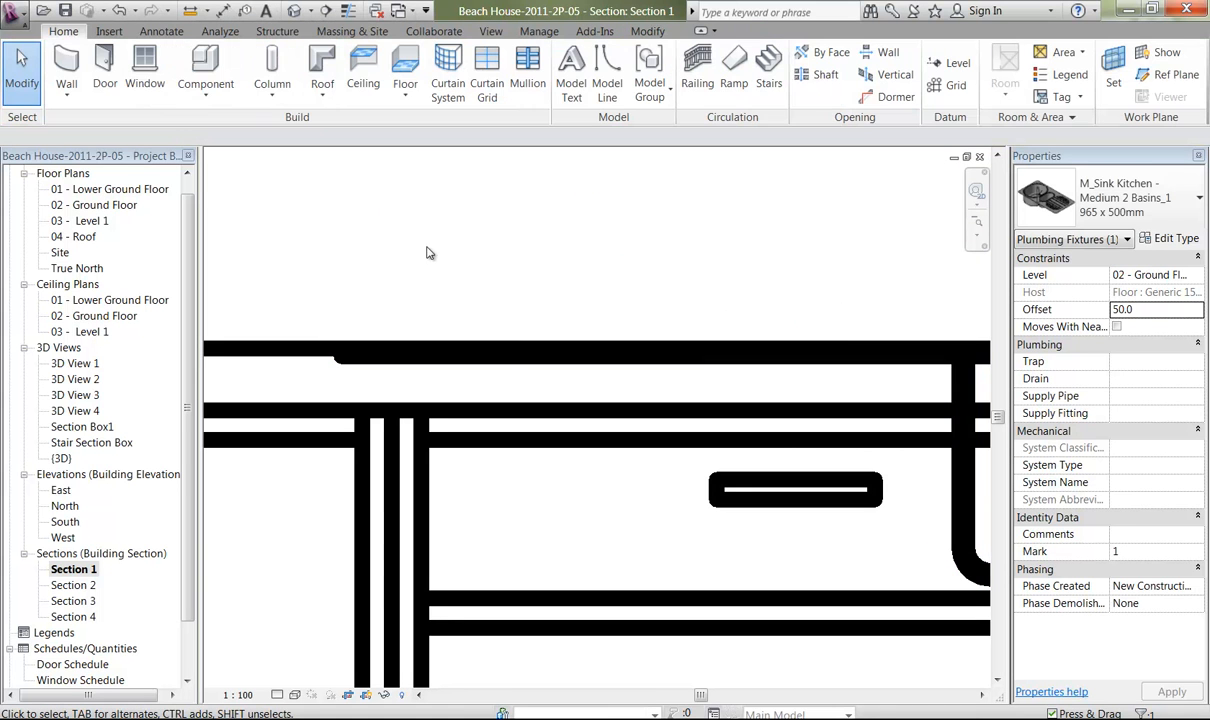
Measure the vertical gap between the end of the sink's rim and the top of the benchtop.
key("l")
key("i")
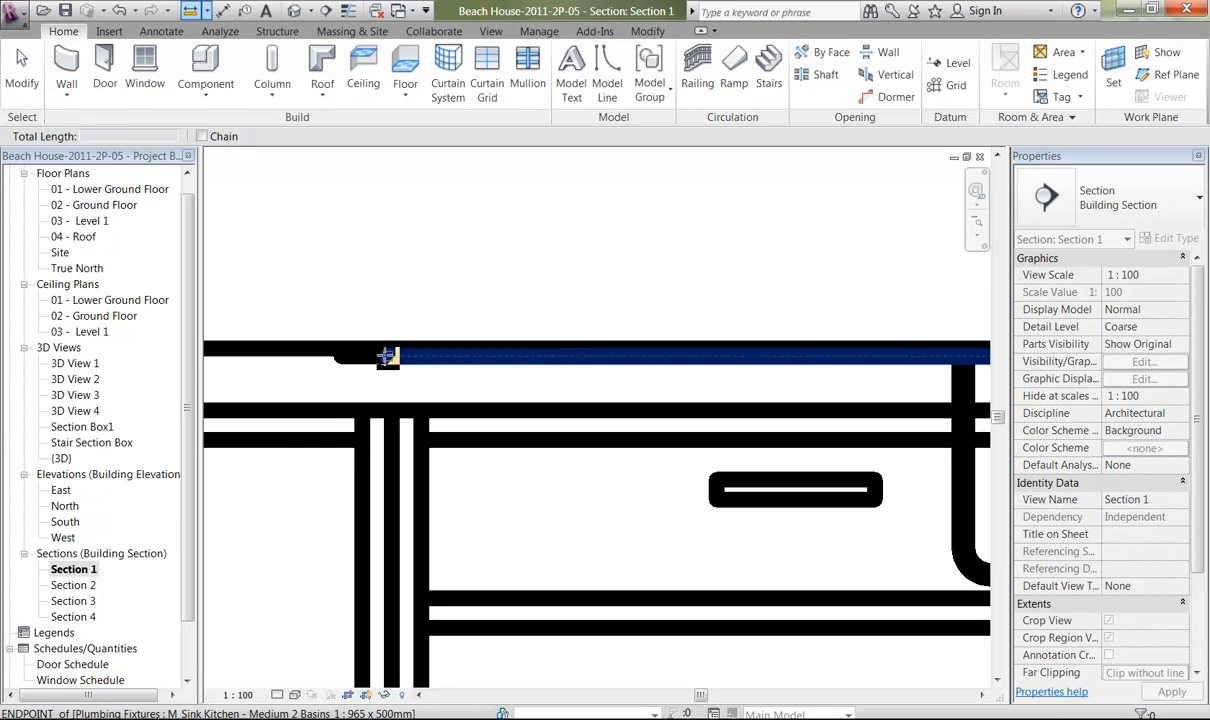
left_click(386, 357)
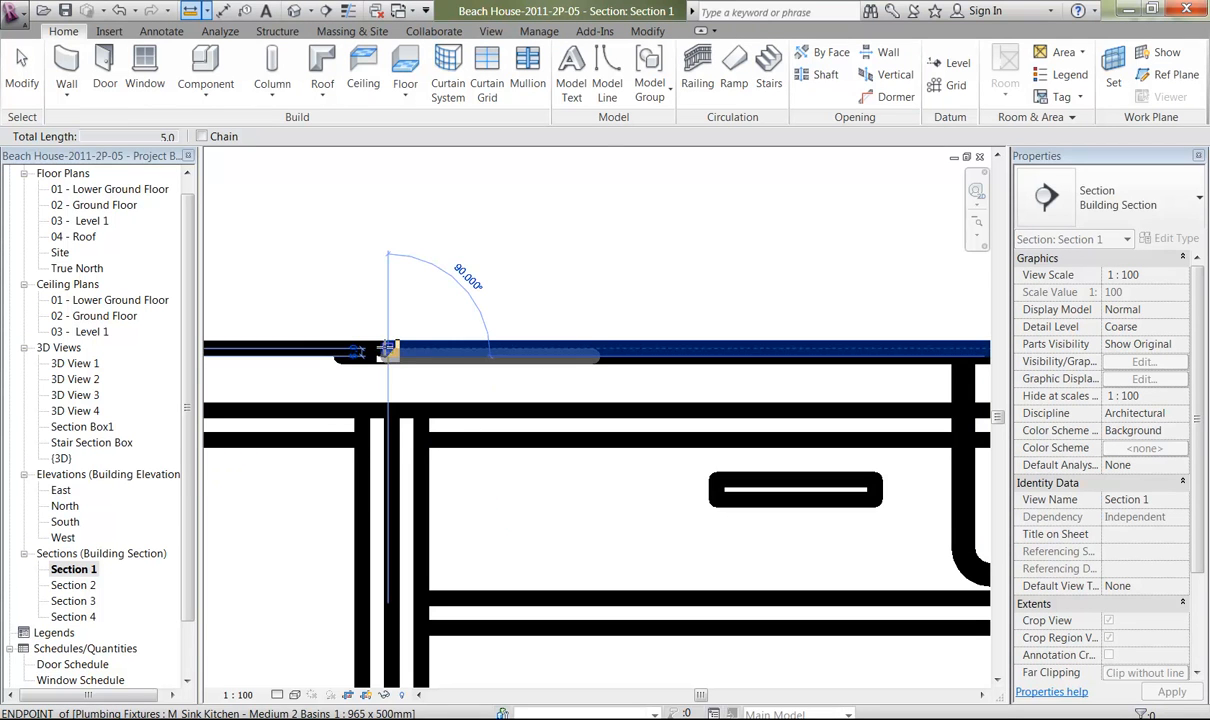
right_click(413, 235)
left_click(455, 247)
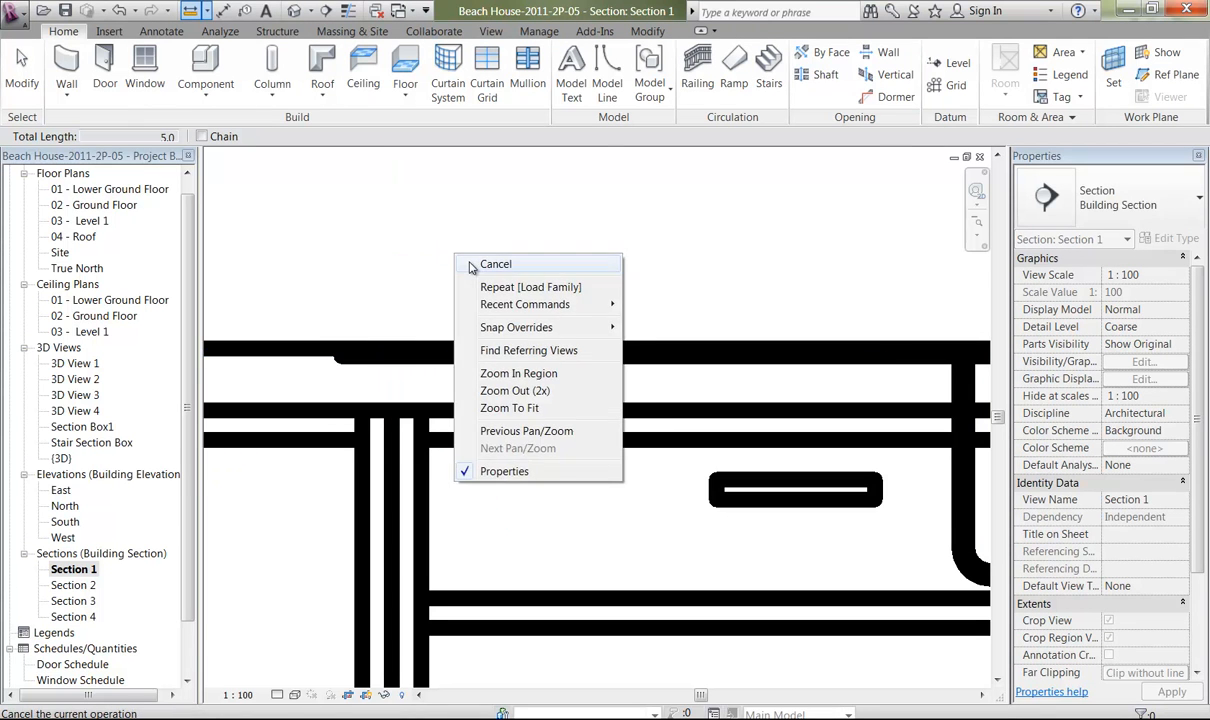
right_click(428, 238)
left_click(460, 248)
Set the kitchen sink's offset to 55 mm and check its rim against the benchtop with thin lines temporarily turned on.
left_click(430, 360)
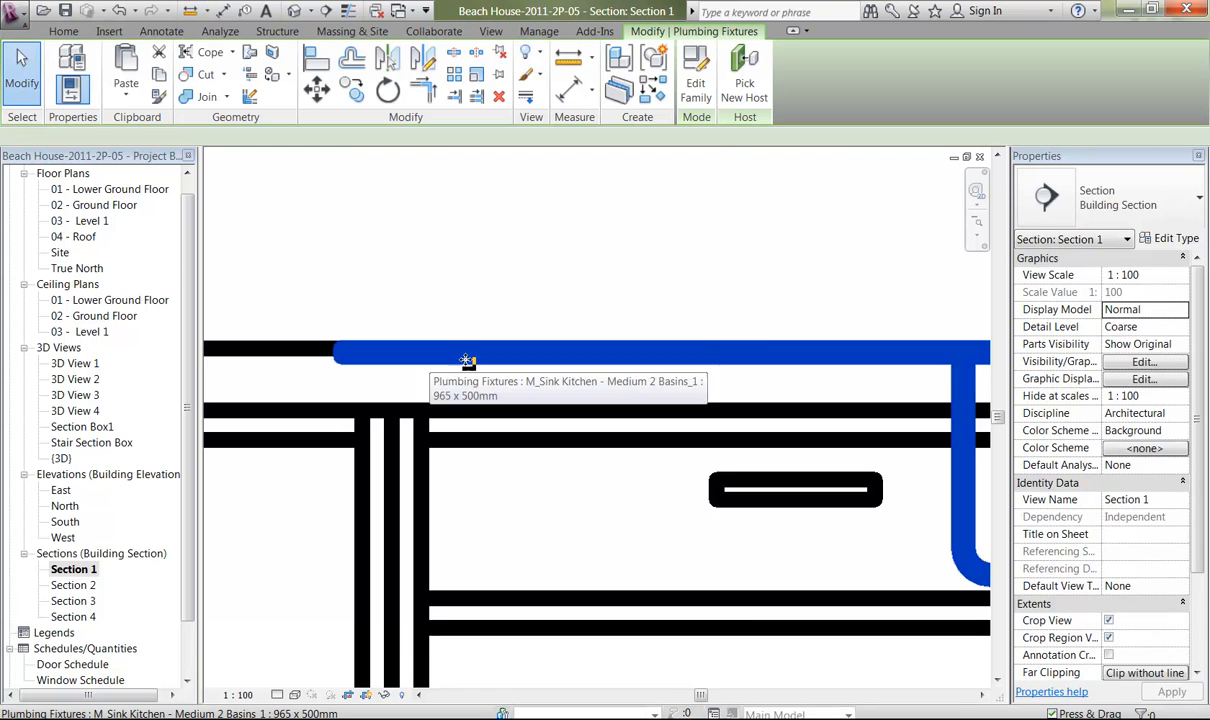
left_click(1138, 310)
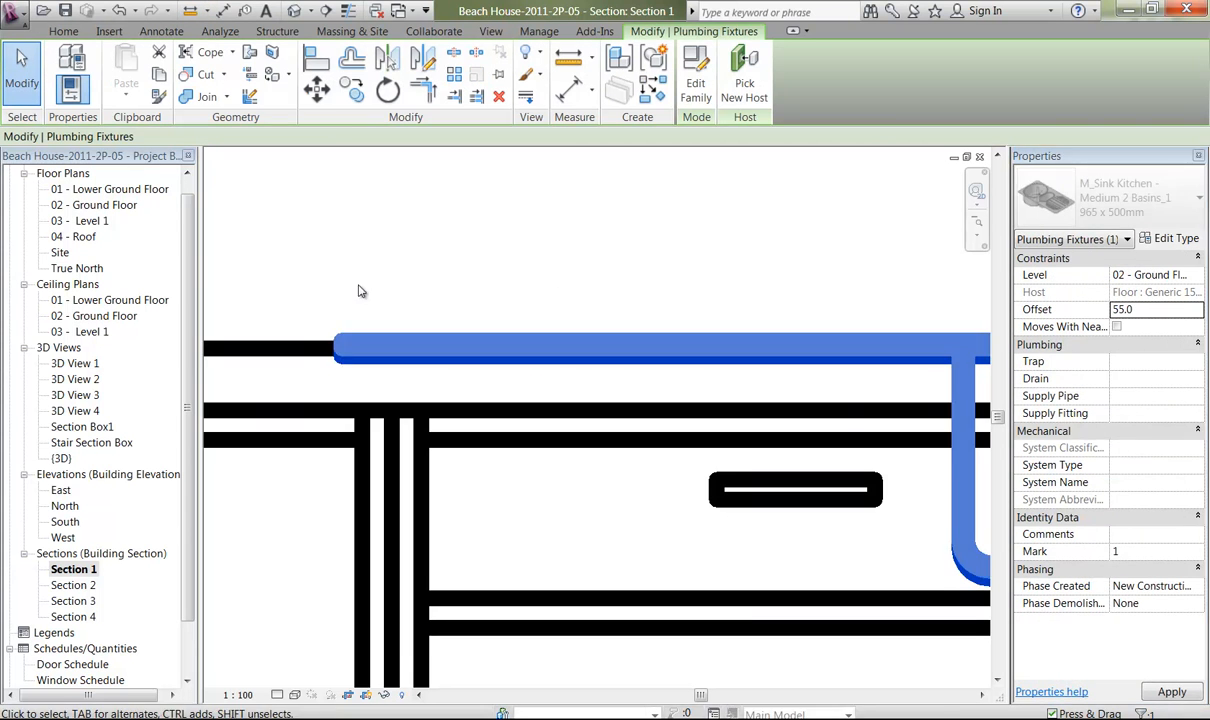
left_click(311, 289)
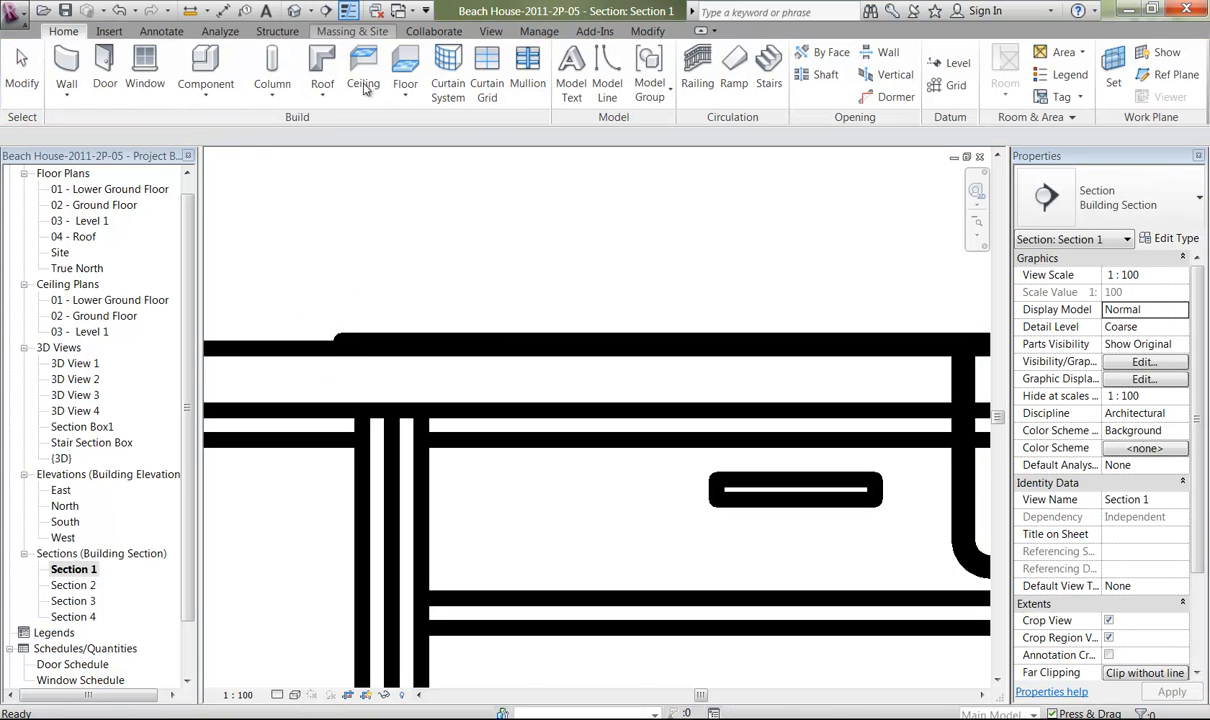
left_click(348, 10)
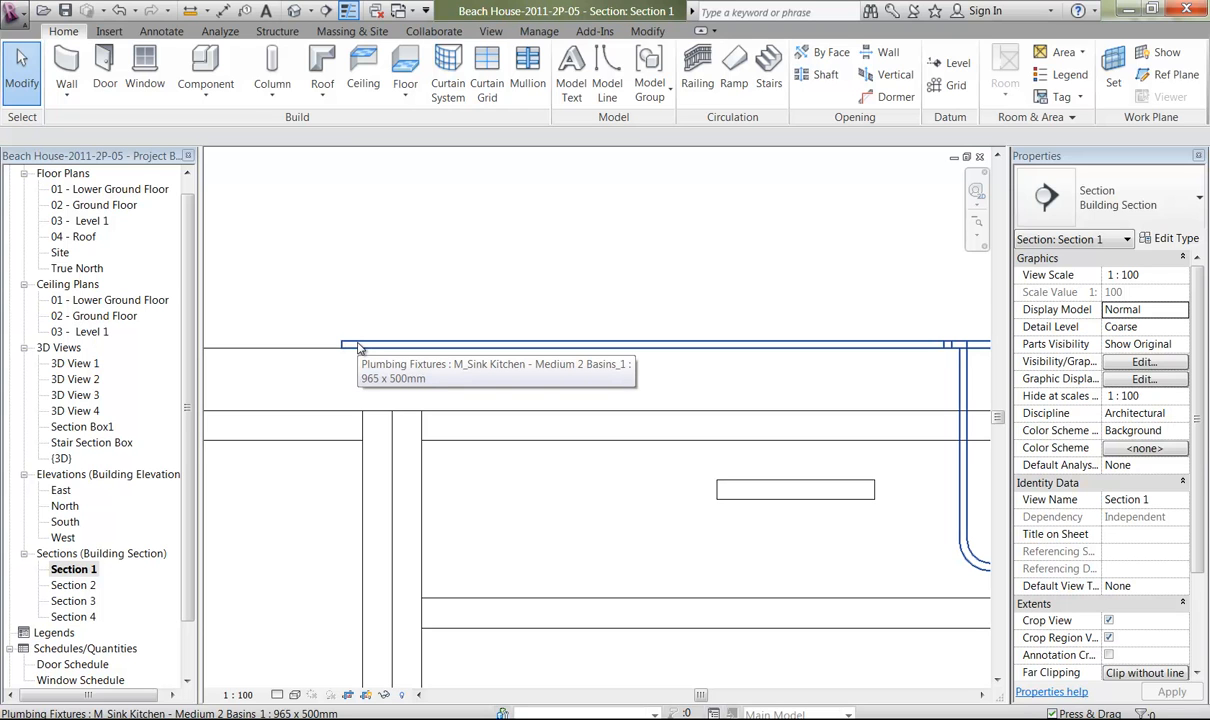
left_click(348, 10)
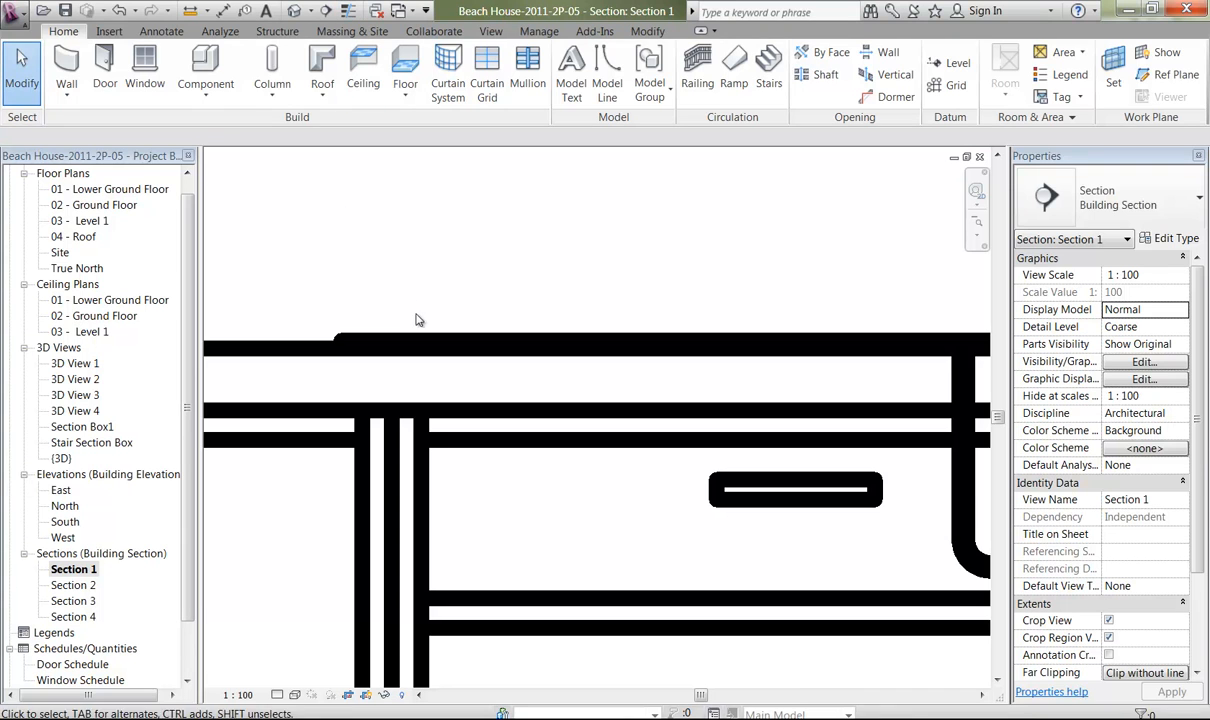
Change the two-door cabinet adjacent to the sink cabinet, on the side away from the refrigerator, to type Base (12) 1000mm.
scroll(475, 300, "down", 5)
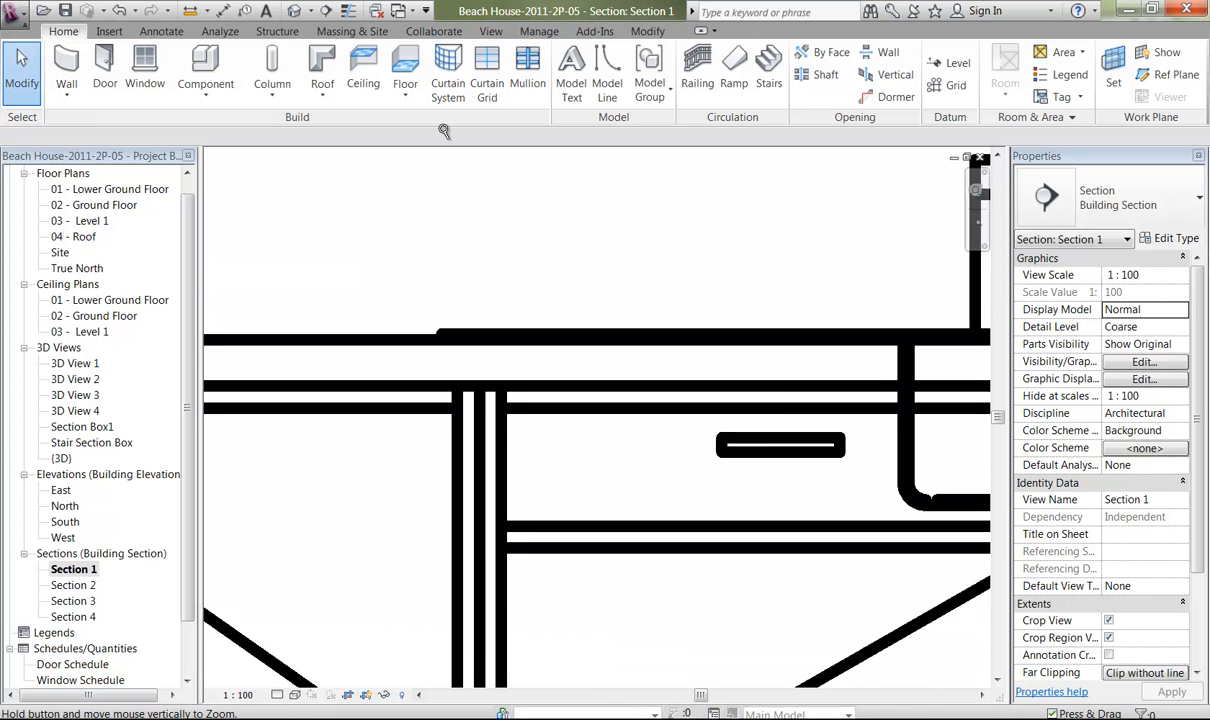
scroll(450, 300, "down", 3)
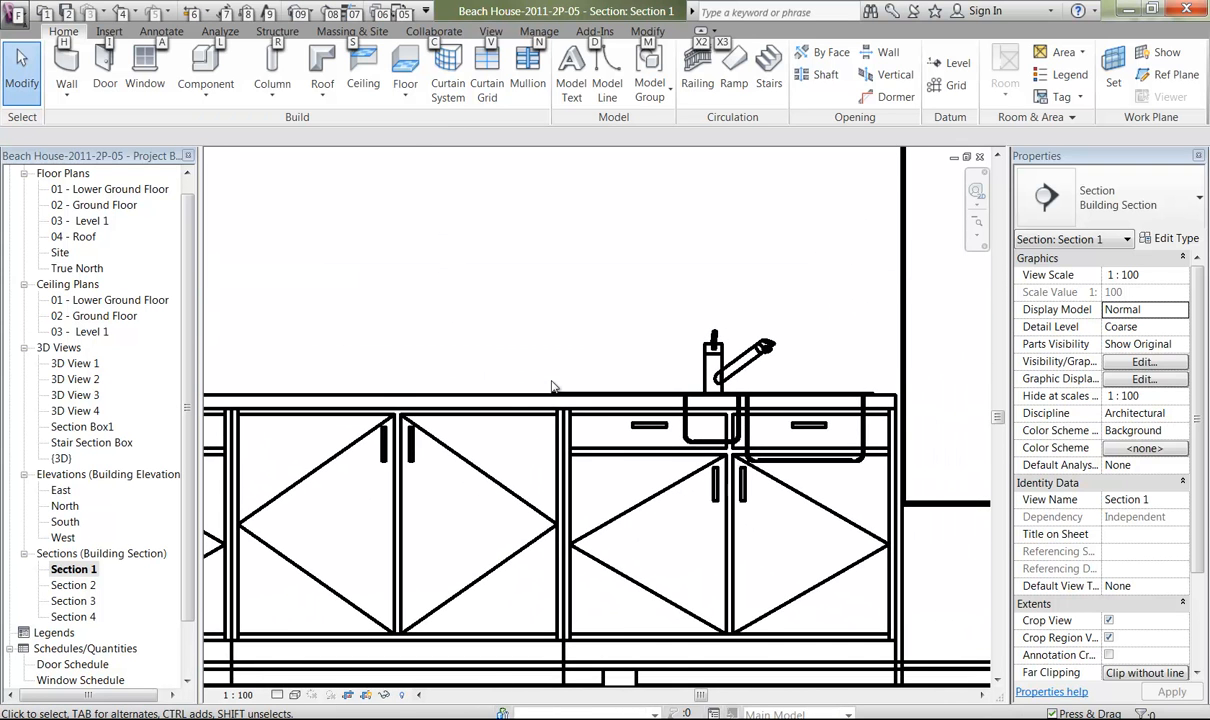
scroll(527, 455, "up", 2)
scroll(527, 455, "down", 4)
middle_click_drag(432, 292, 556, 319)
scroll(640, 338, "down", 2)
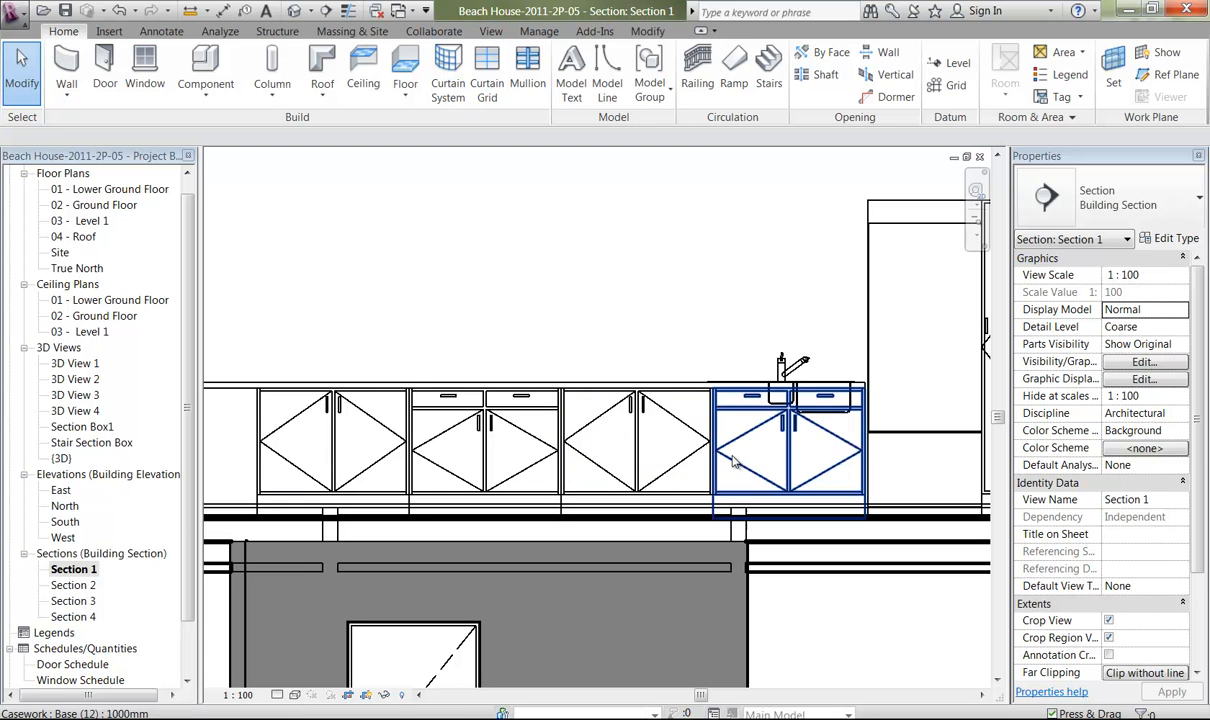
left_click(736, 465)
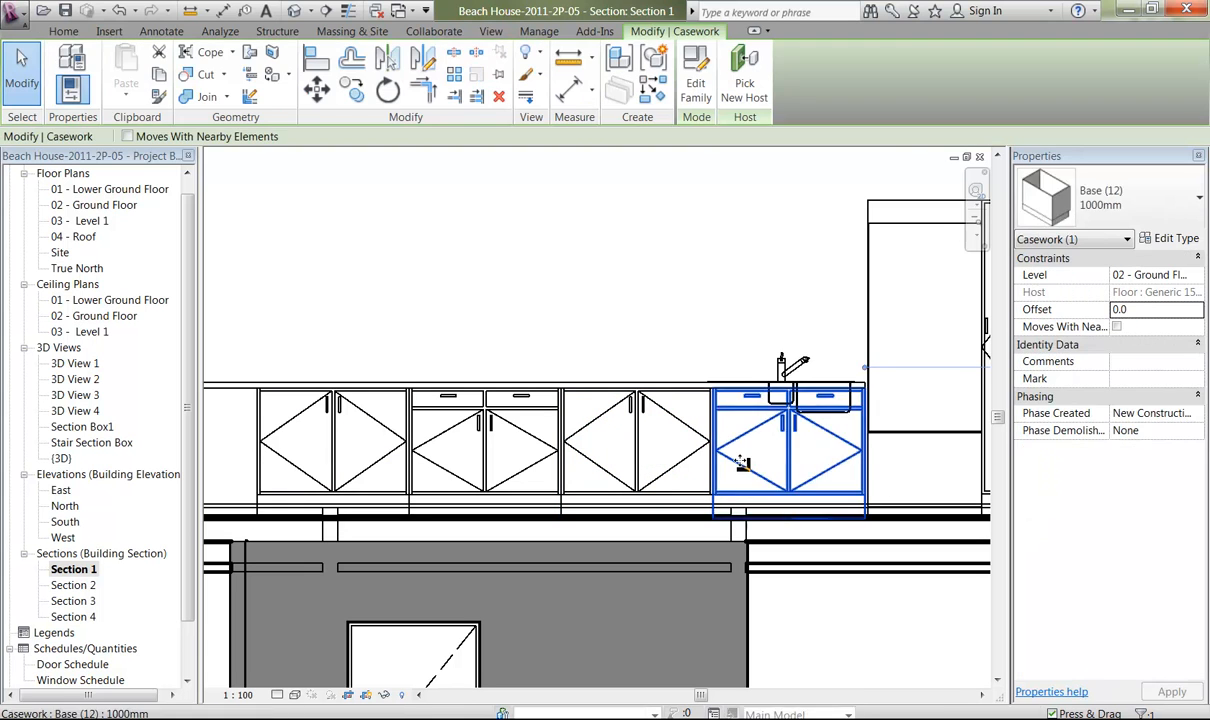
left_click(670, 473)
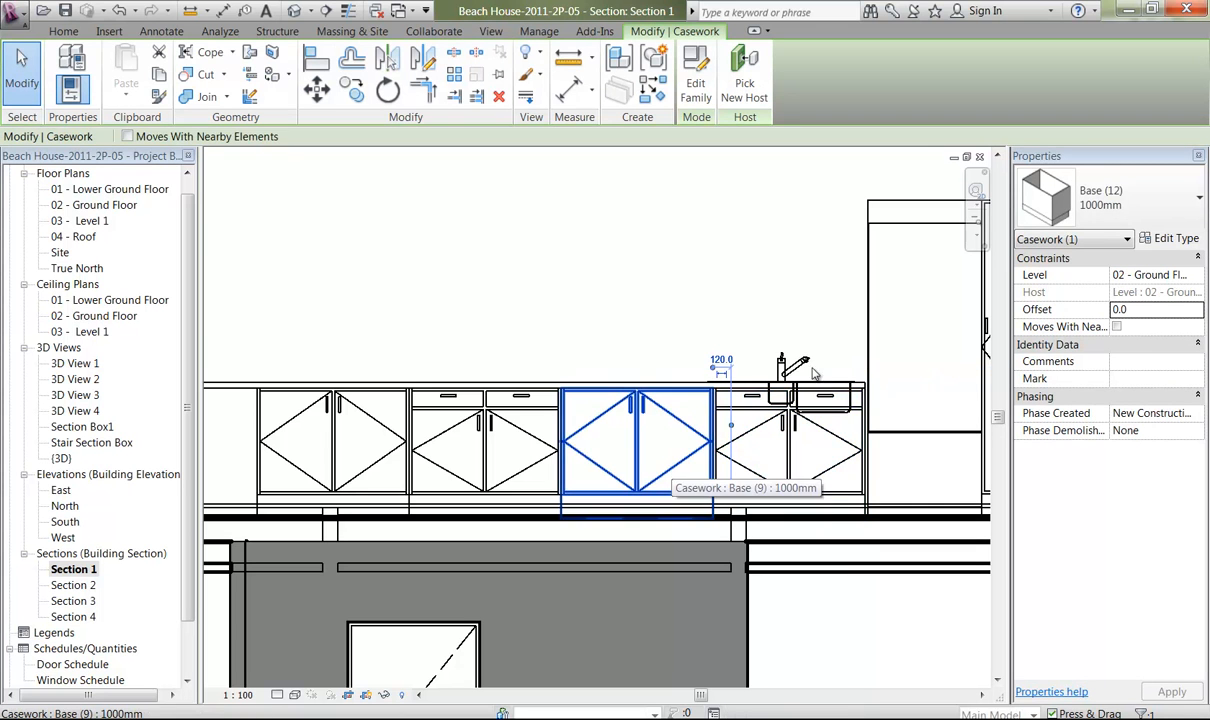
left_click(745, 474)
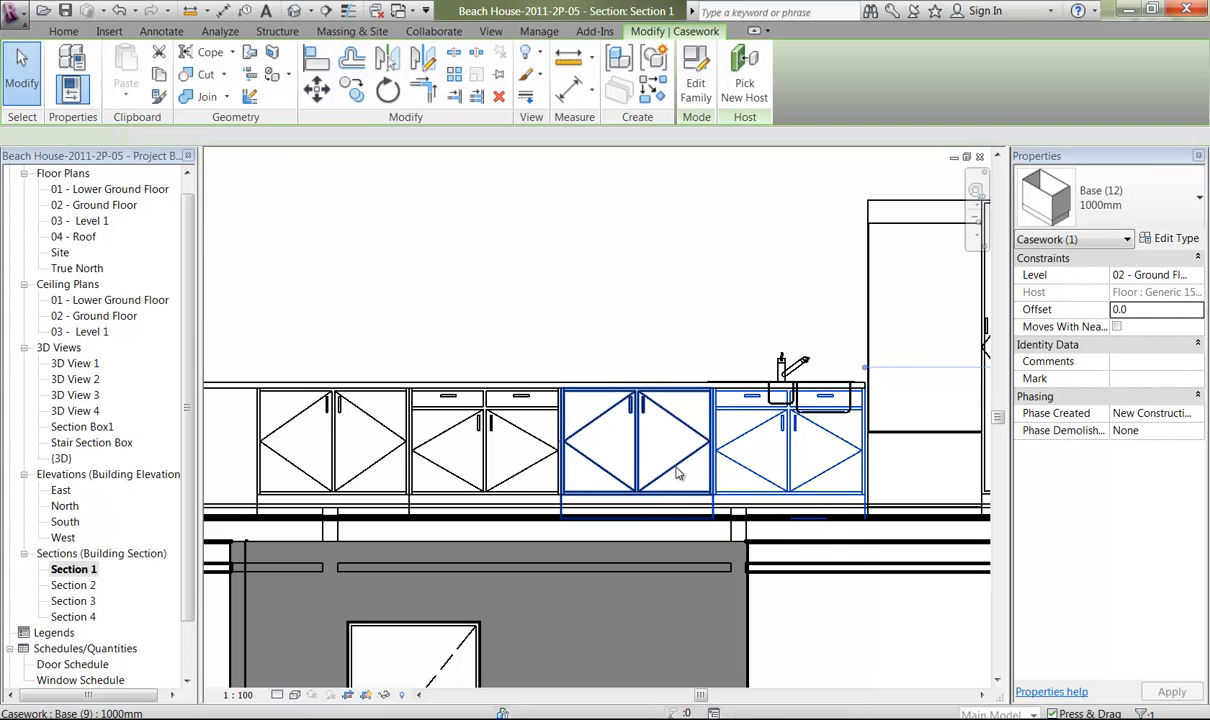
left_click(674, 474)
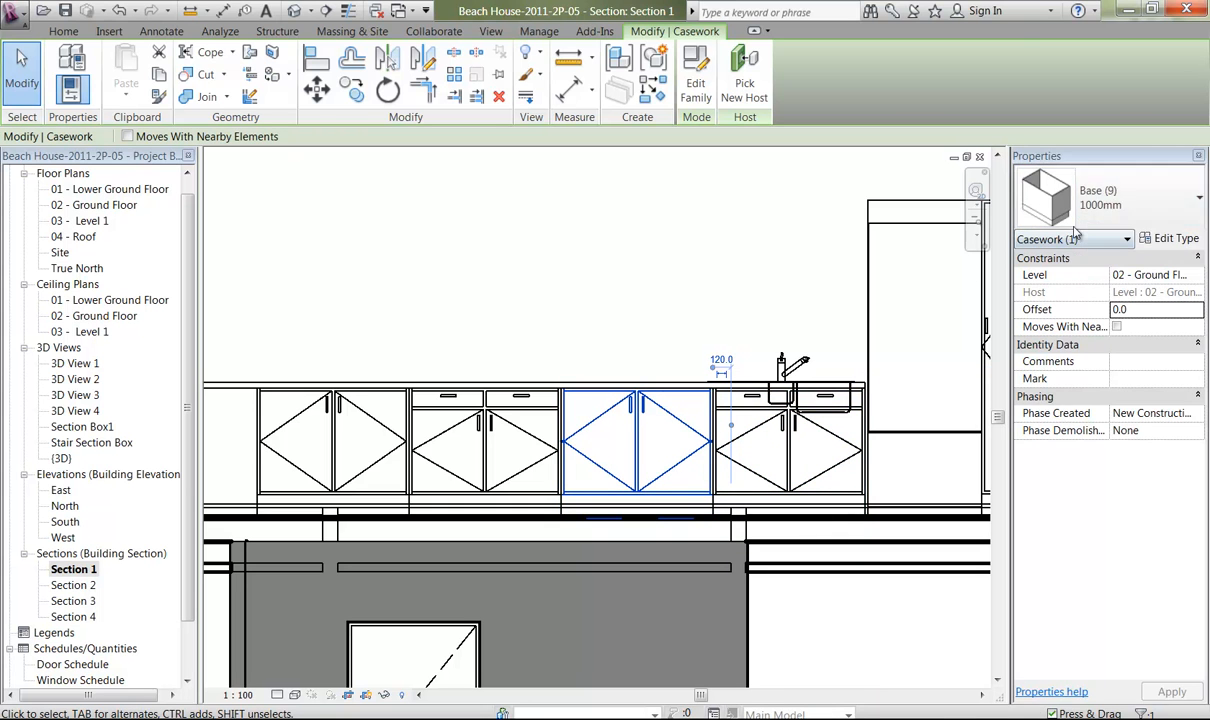
left_click(1113, 216)
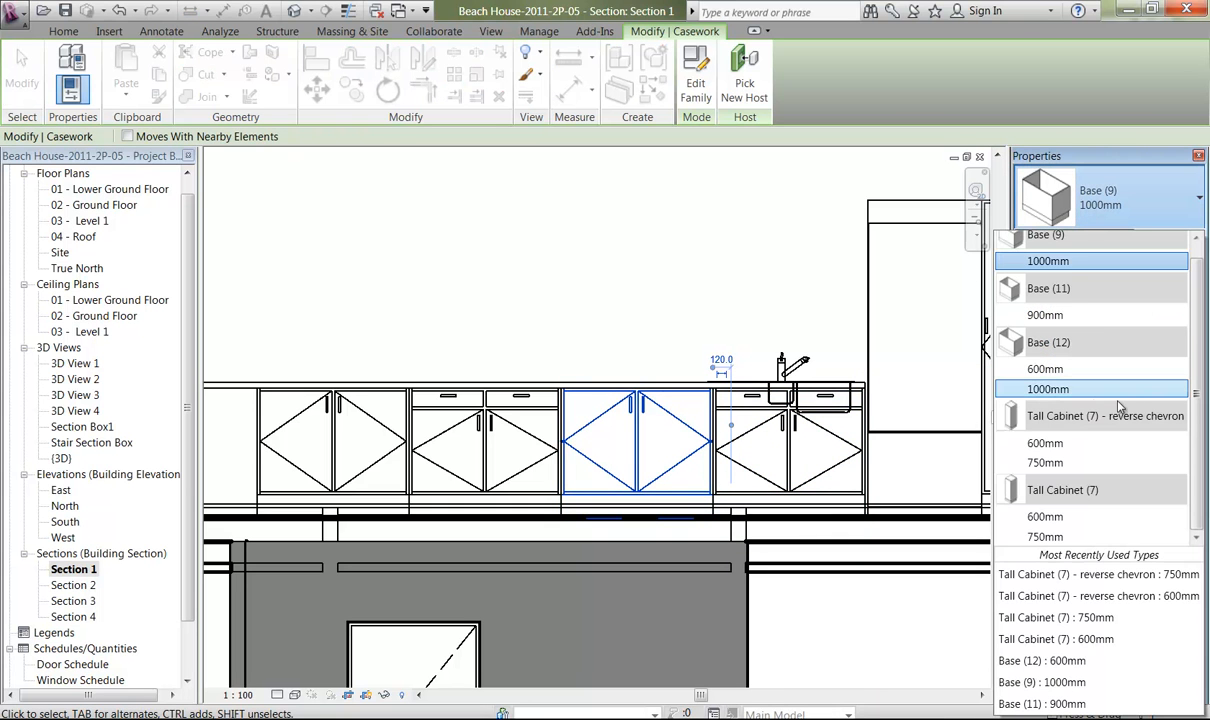
left_click(1071, 389)
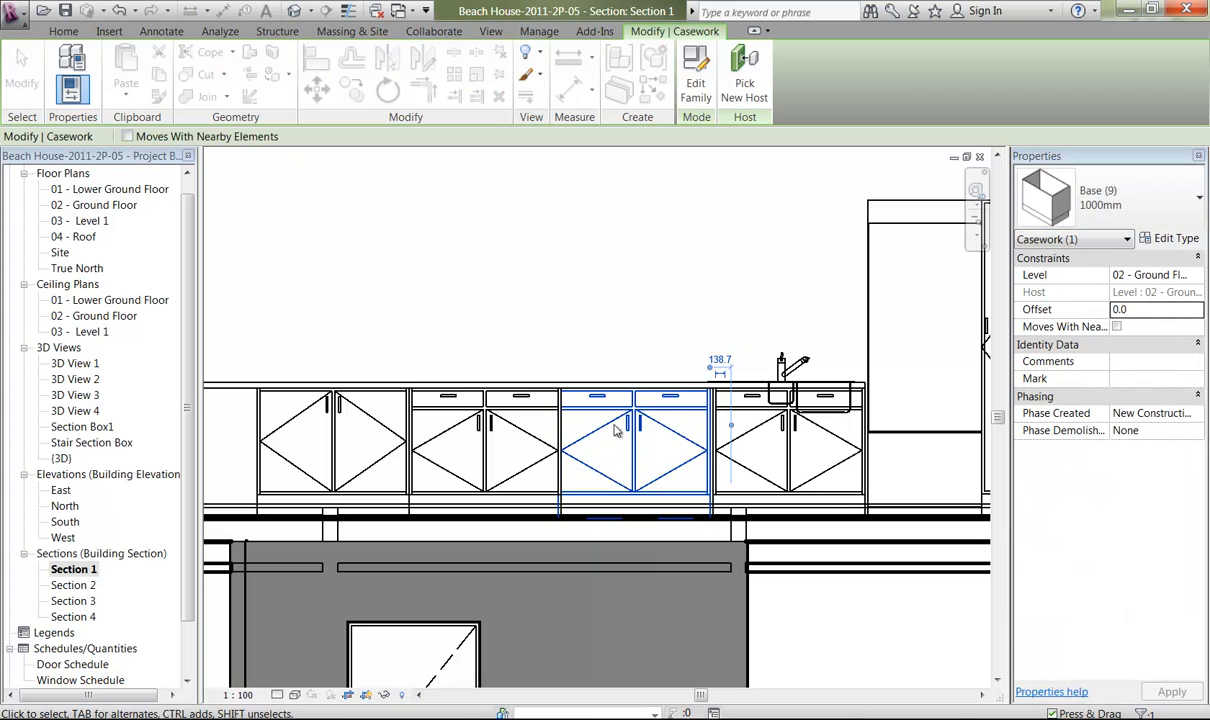
Change the cabinet under the sink, next to the refrigerator, to type Base (9) 1000mm.
left_click(760, 450)
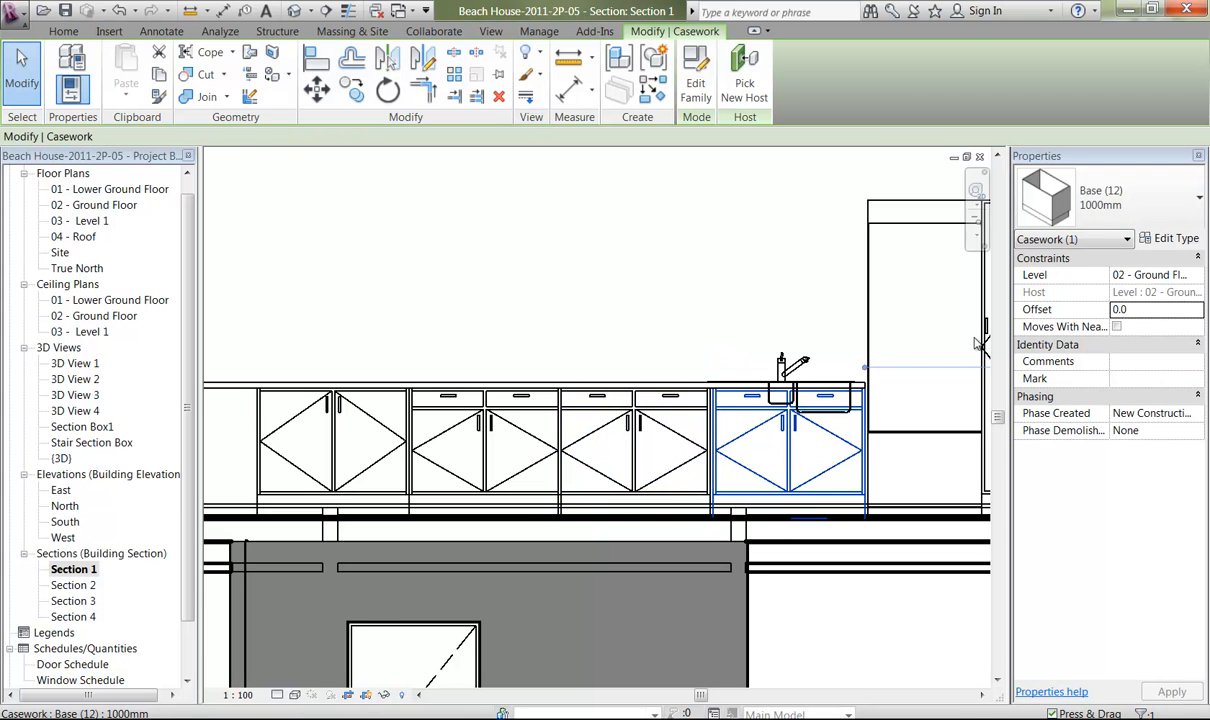
left_click(1121, 224)
scroll(1100, 280, "up", 2)
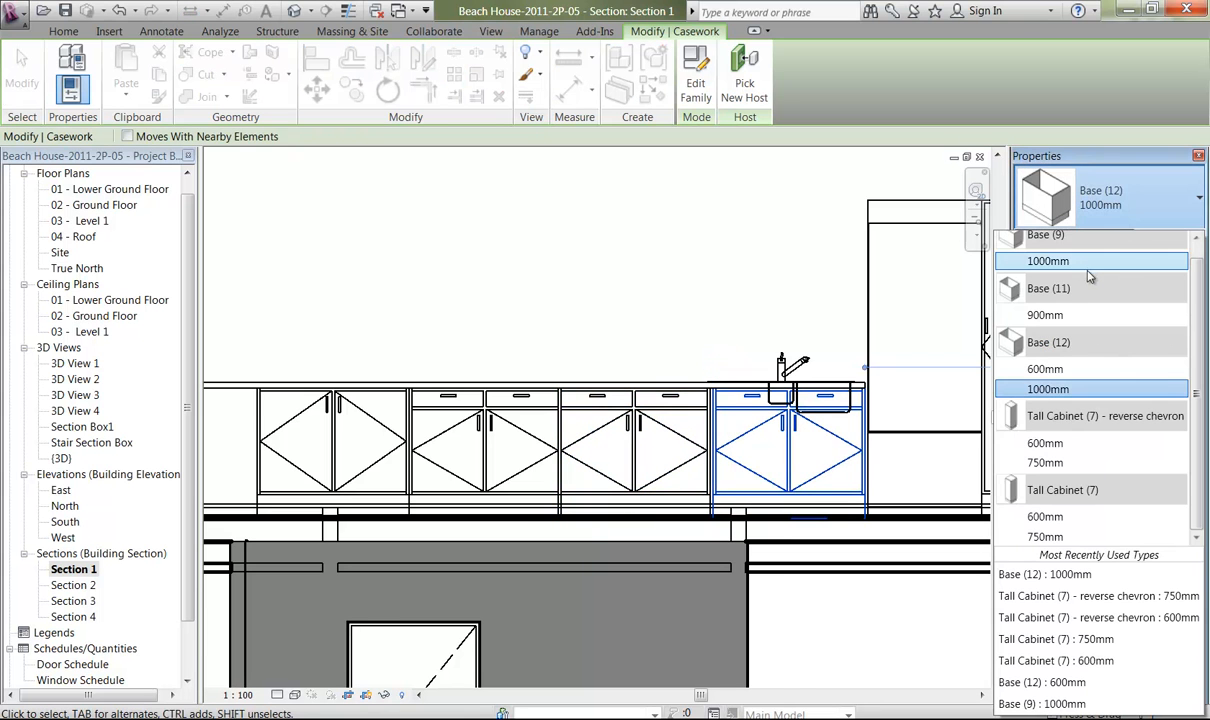
mouse_move(1064, 268)
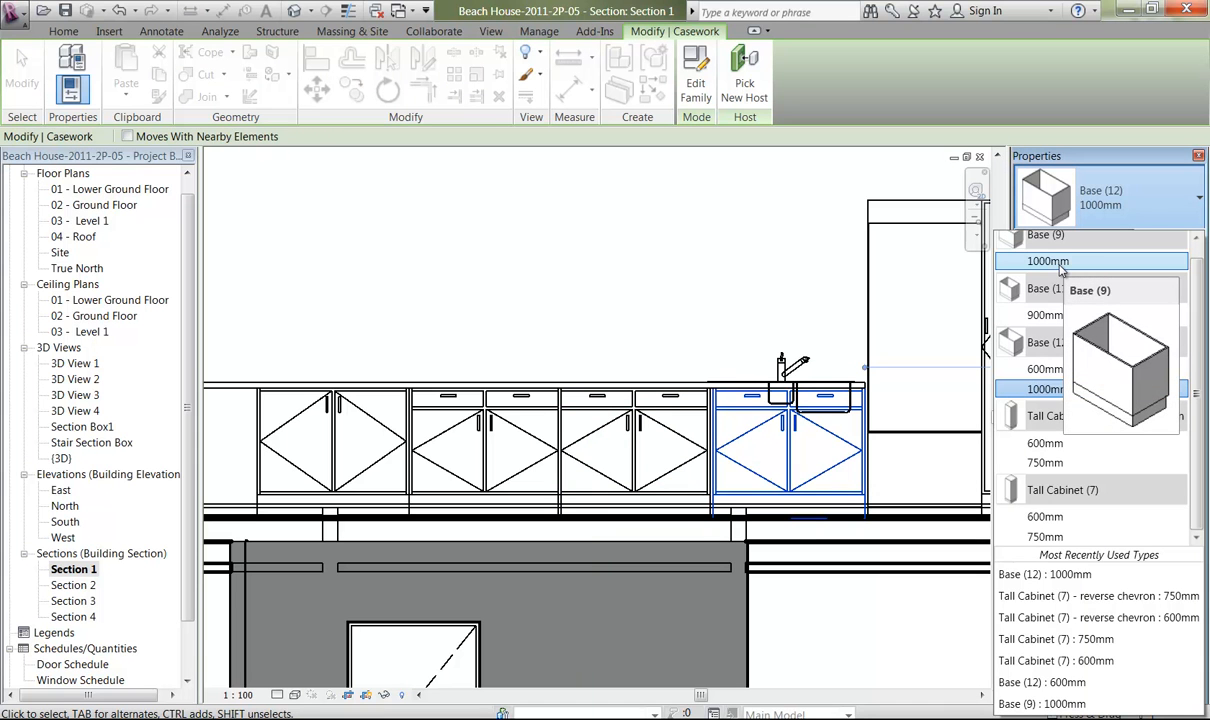
left_click(1061, 266)
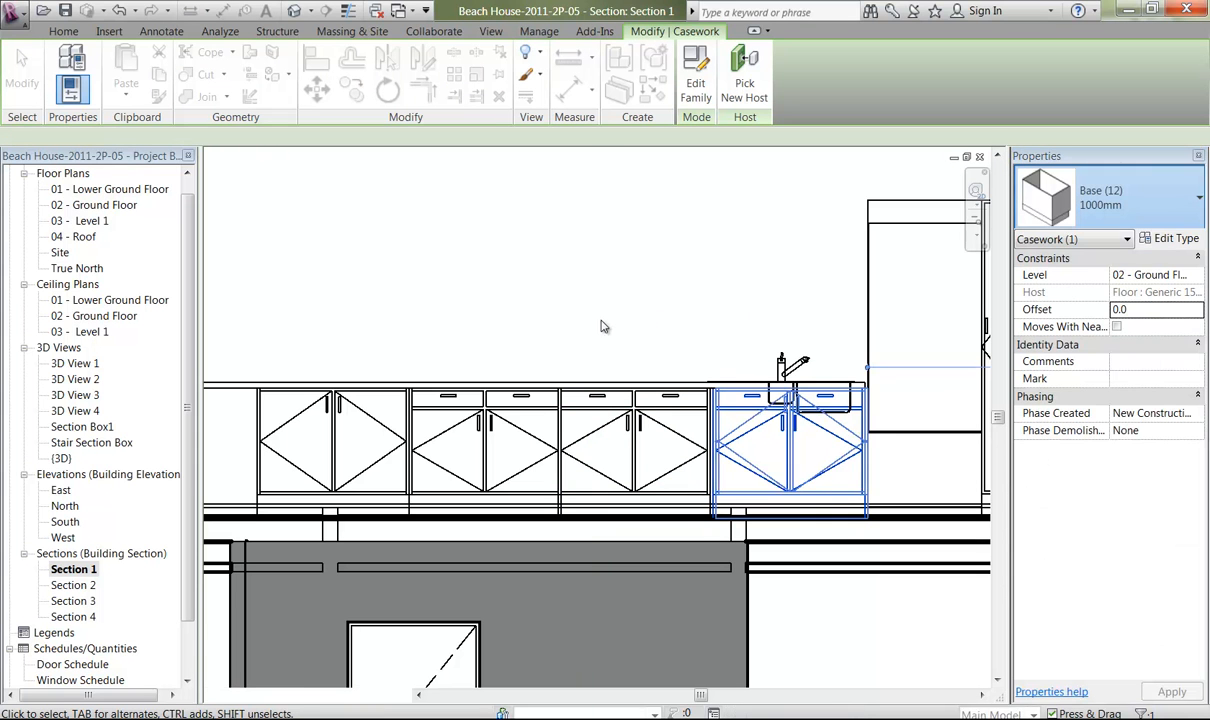
left_click(594, 331)
Nudge the sink along the benchtop, away from the refrigerator, to sit over the neighbouring Base (12) cabinet, at a temporary dimension of about 615 mm.
left_click(785, 365)
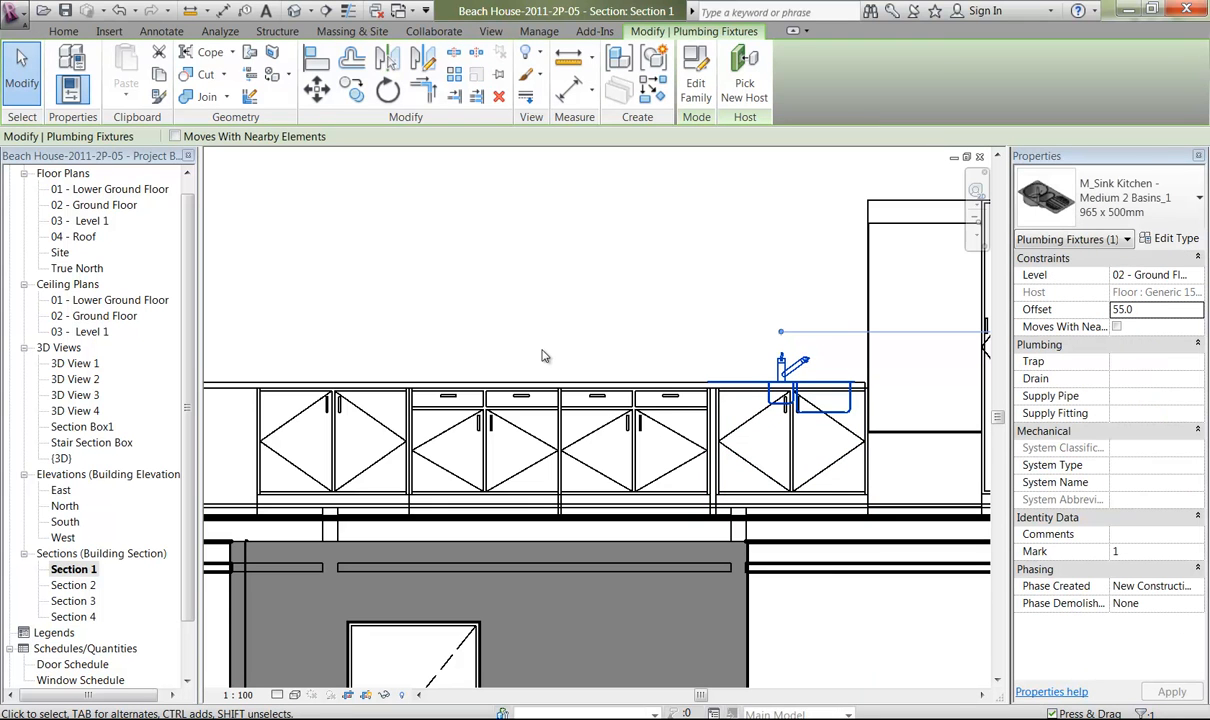
key("Left")
key("Left")
key("Left")
key("Left")
key("Left")
key("Left")
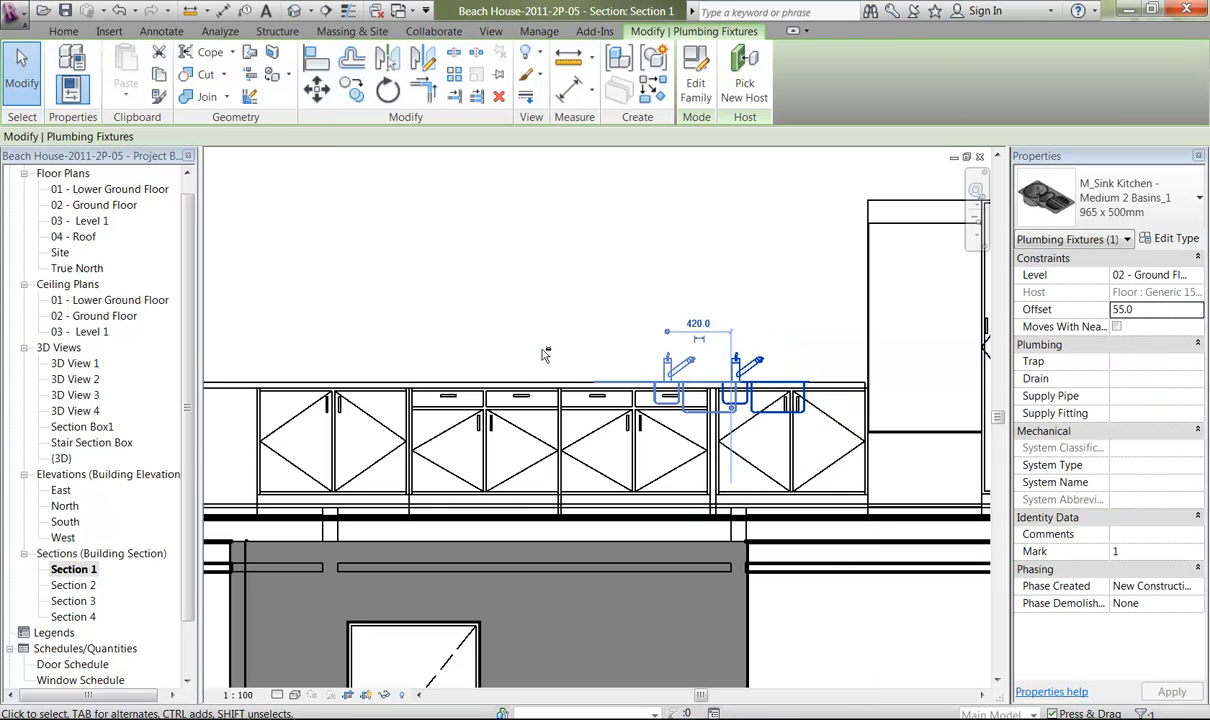
key("Left")
key("Left")
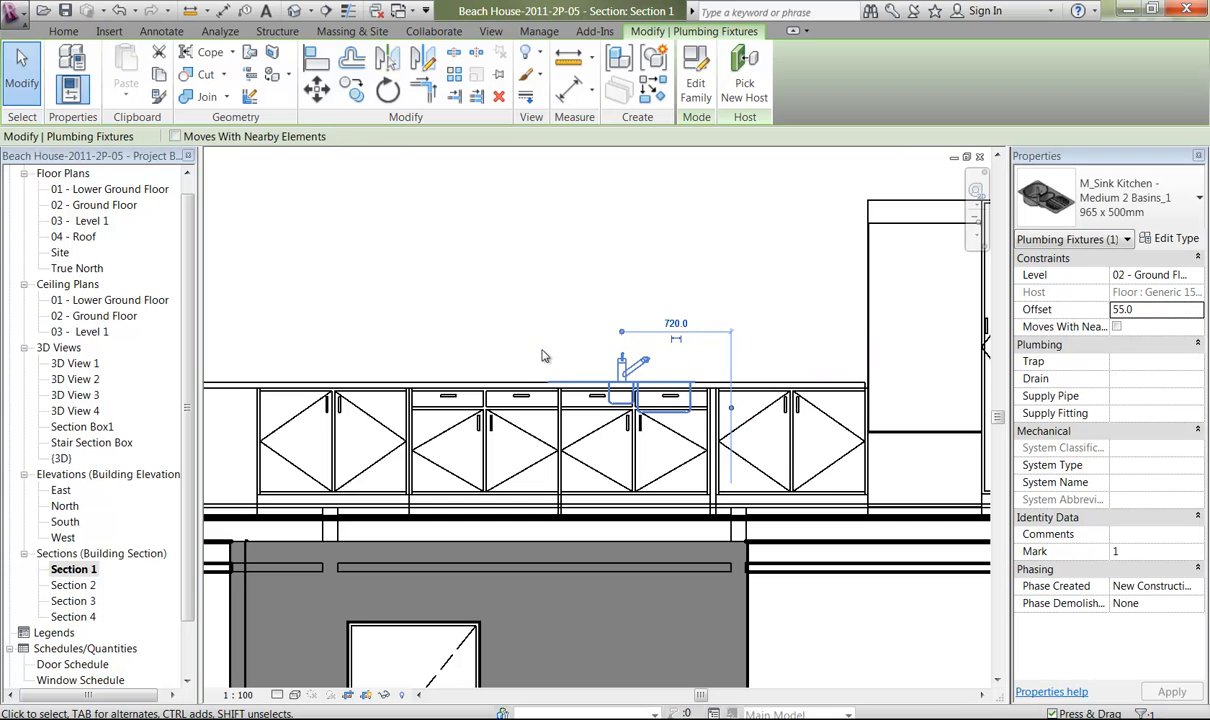
key("Right")
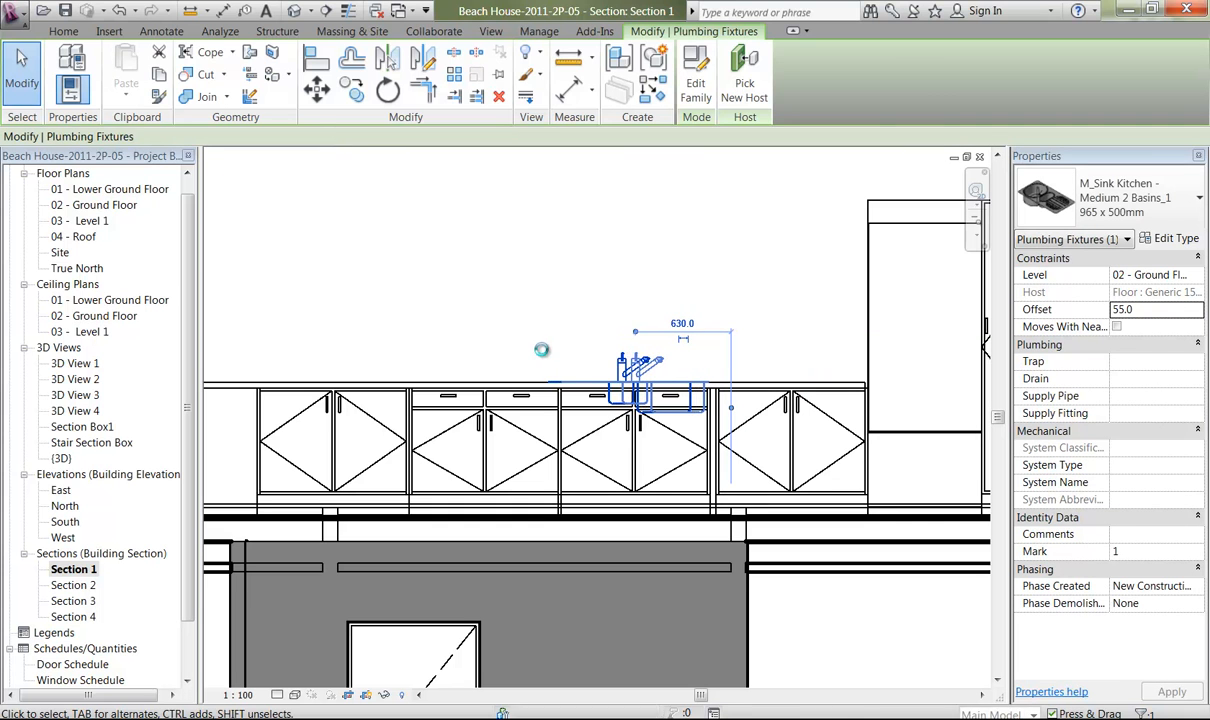
key("Left")
key("Left")
key("Left")
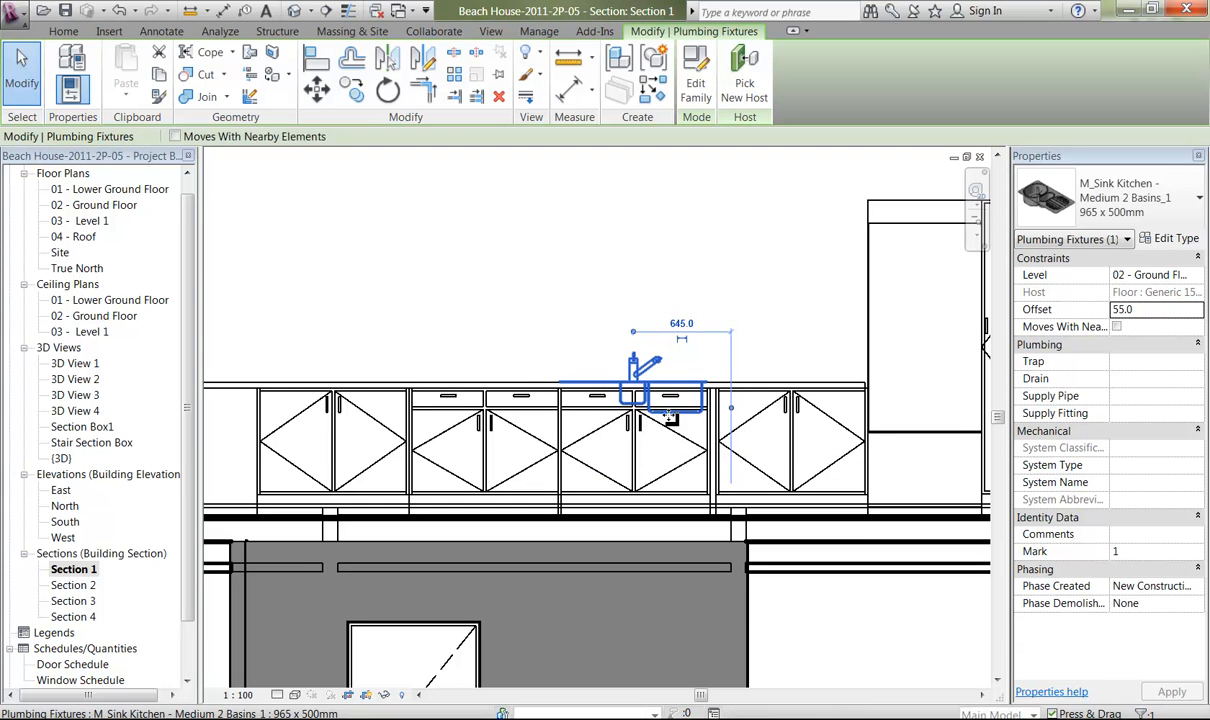
key("Right")
key("Right")
key("Right")
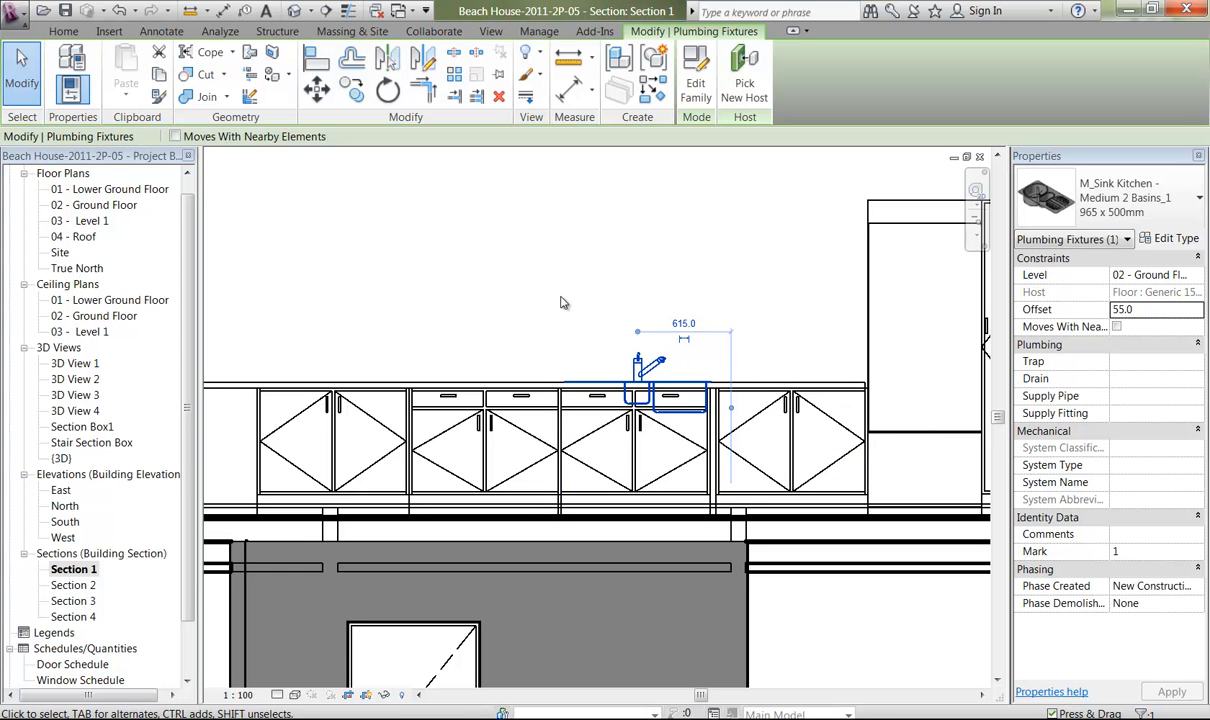
Try type Base (11) 900mm on the drawer cabinet adjacent to the sink cabinet, on the side away from the refrigerator.
left_click(508, 414)
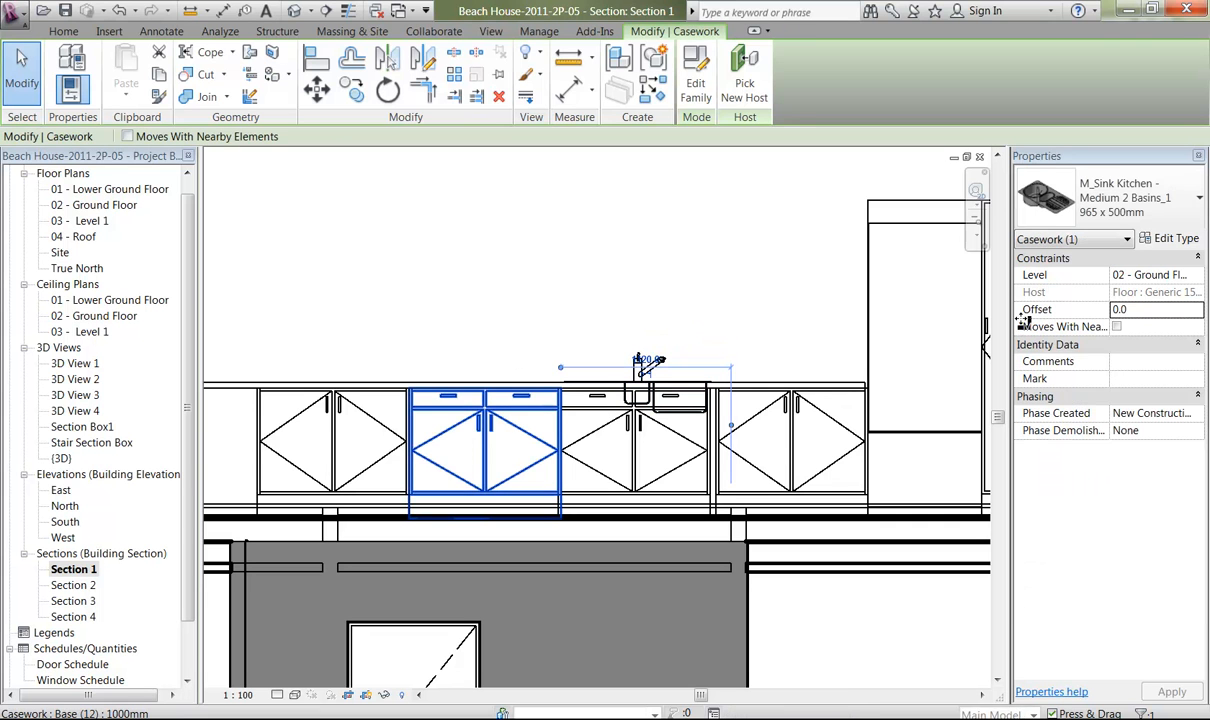
left_click(1097, 205)
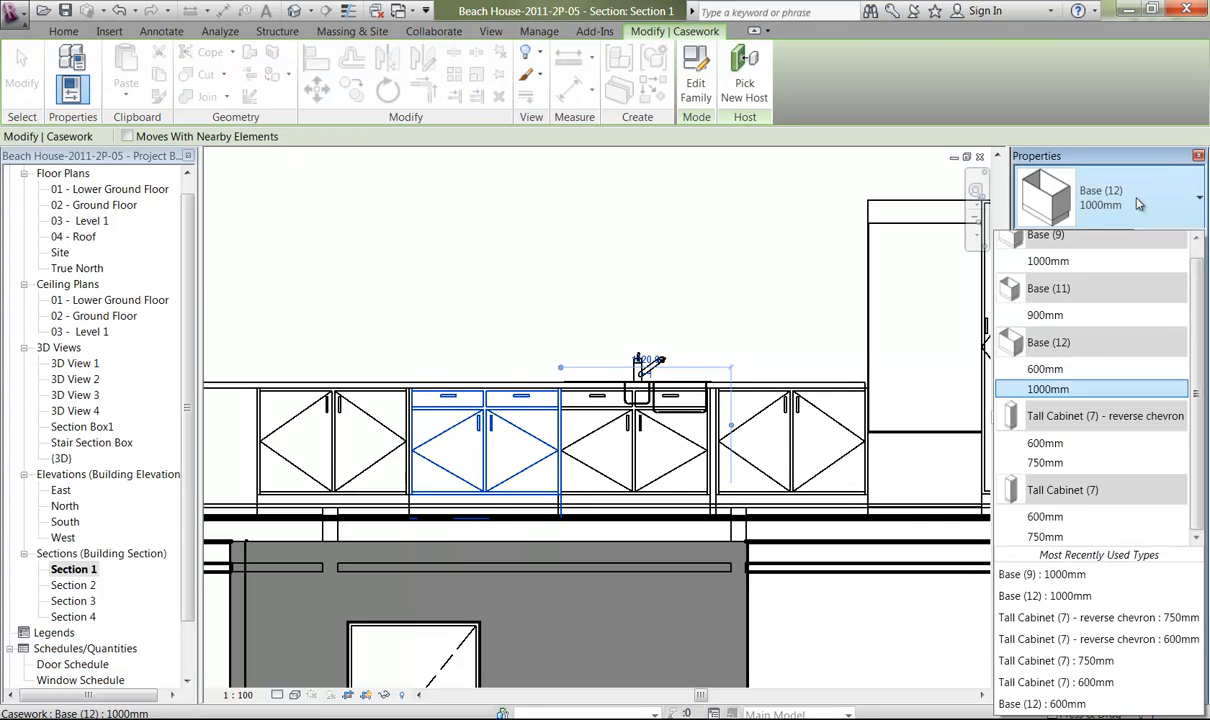
left_click(1062, 316)
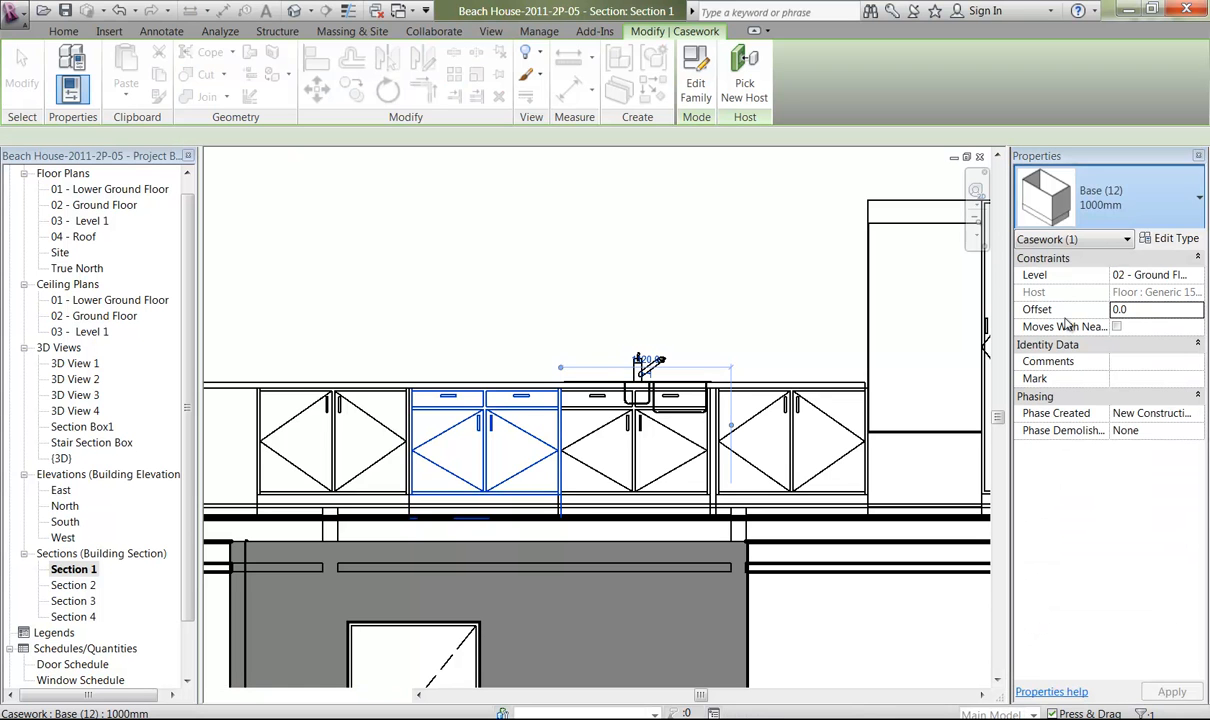
left_click(1125, 213)
left_click(1125, 213)
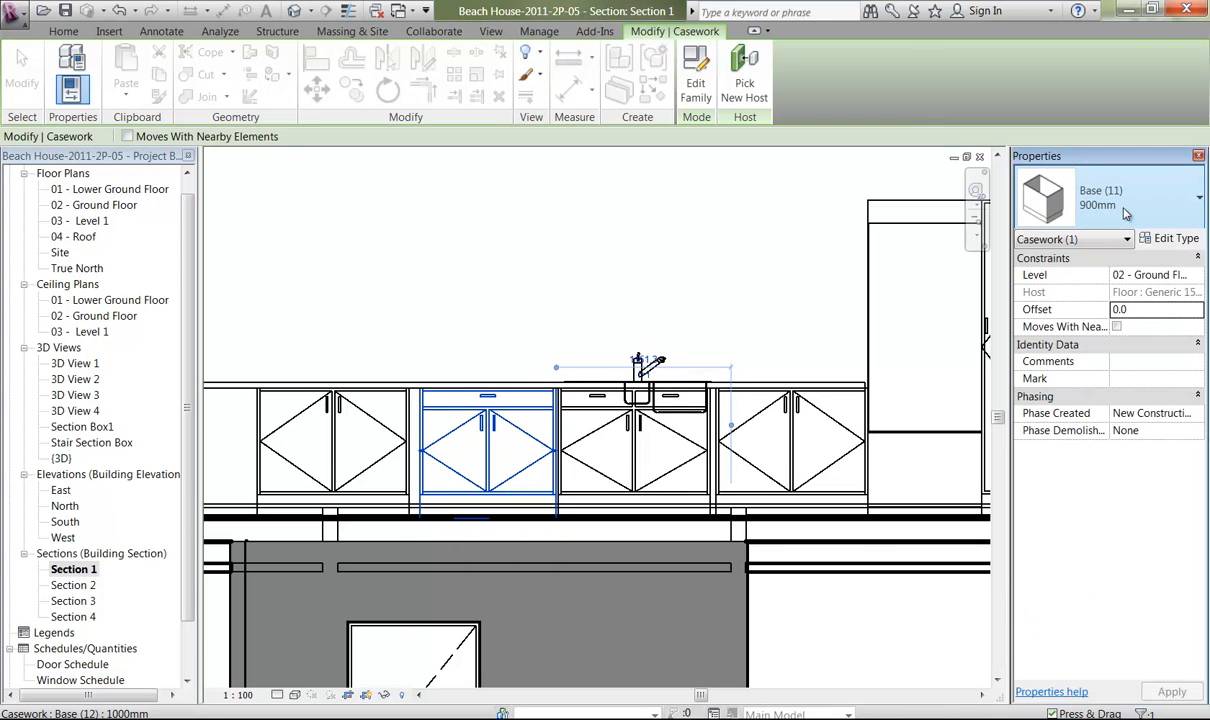
Change the cabinet adjacent to the sink cabinet, on the side away from the refrigerator, to type Base (9) 1000mm.
left_click(490, 435)
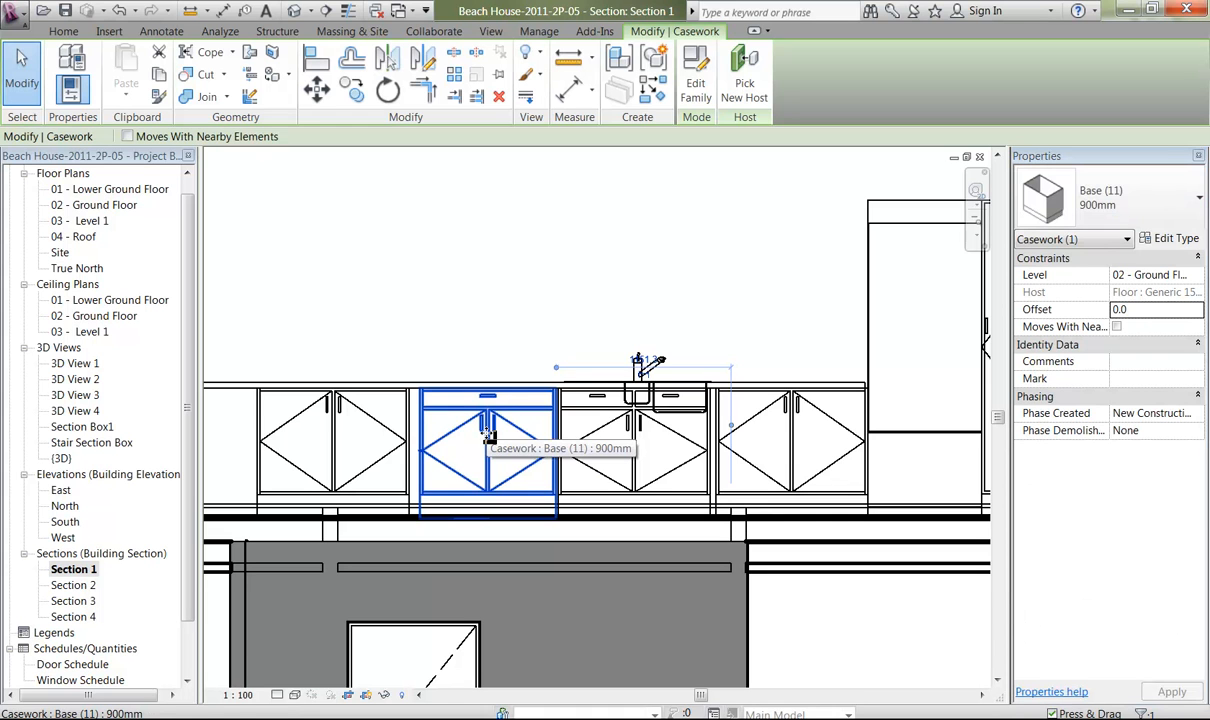
left_click(1123, 206)
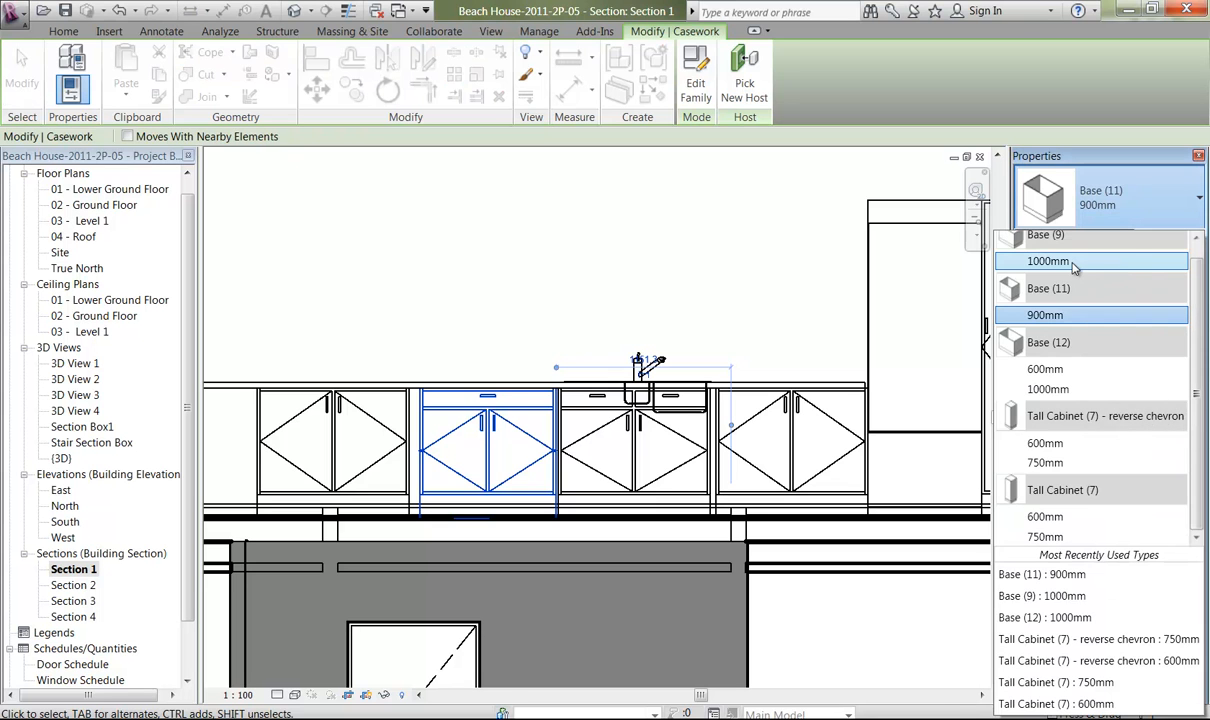
left_click(500, 355)
Change the cabinet farthest from the refrigerator to type Base (11) 900mm.
left_click(362, 441)
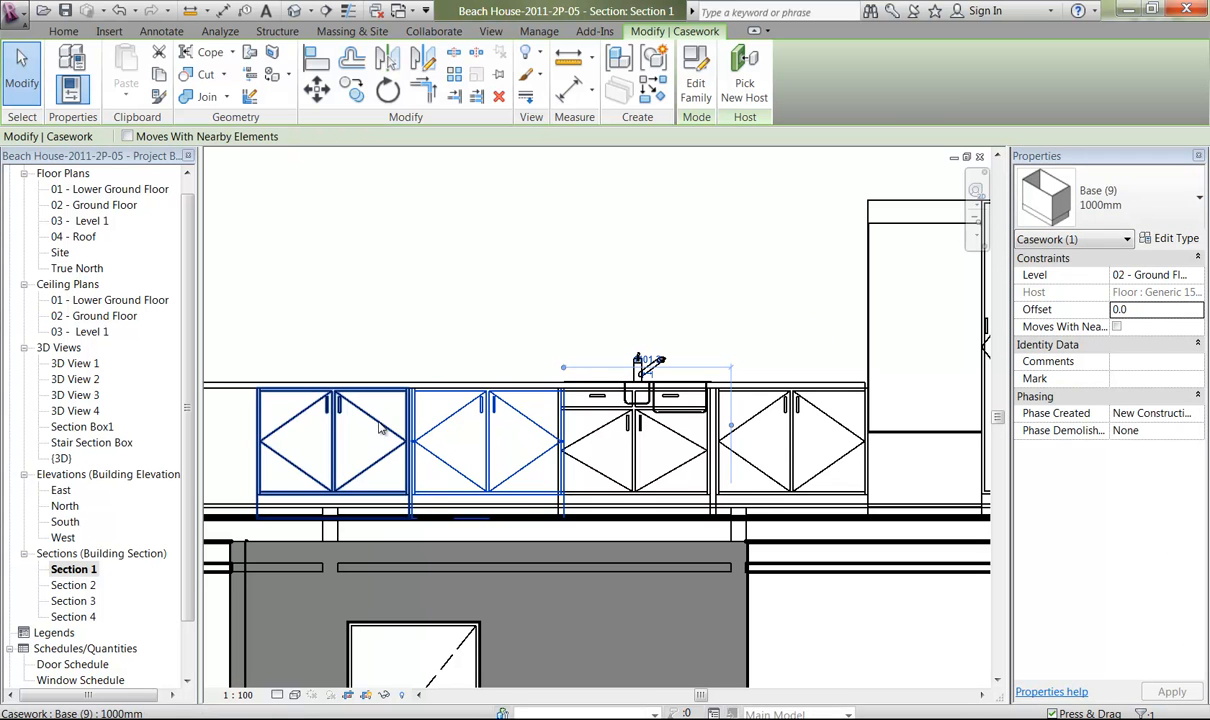
left_click(1129, 205)
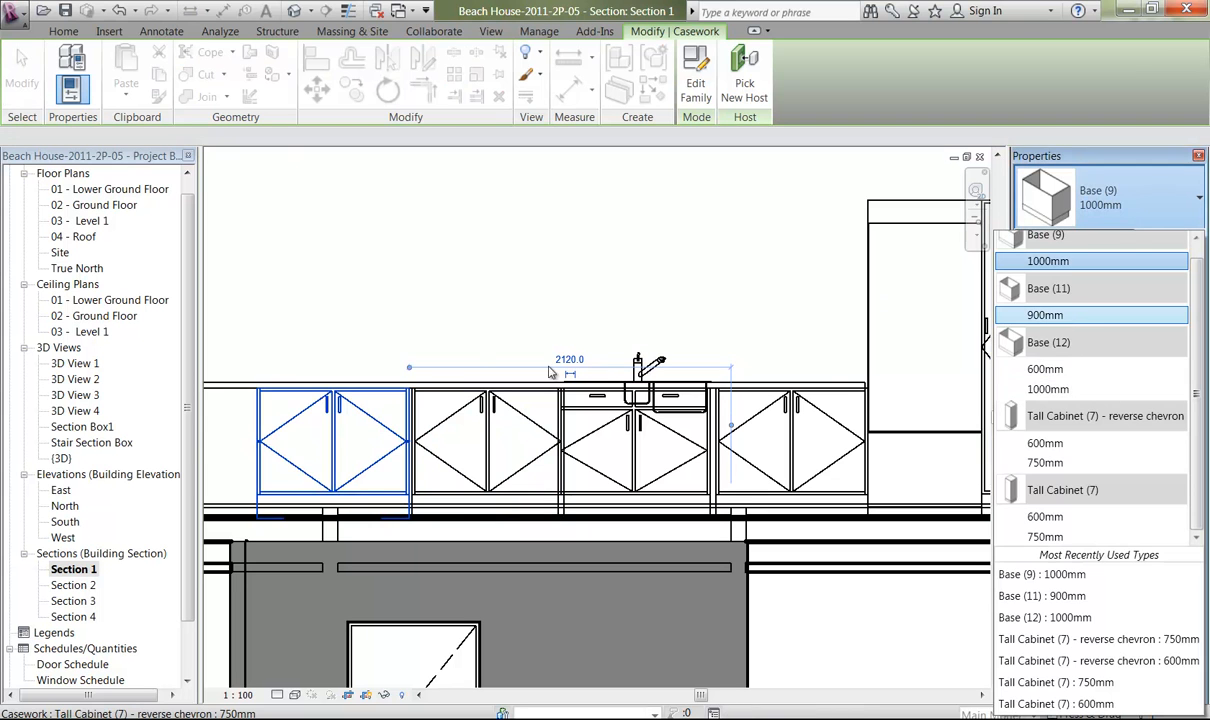
left_click(1066, 317)
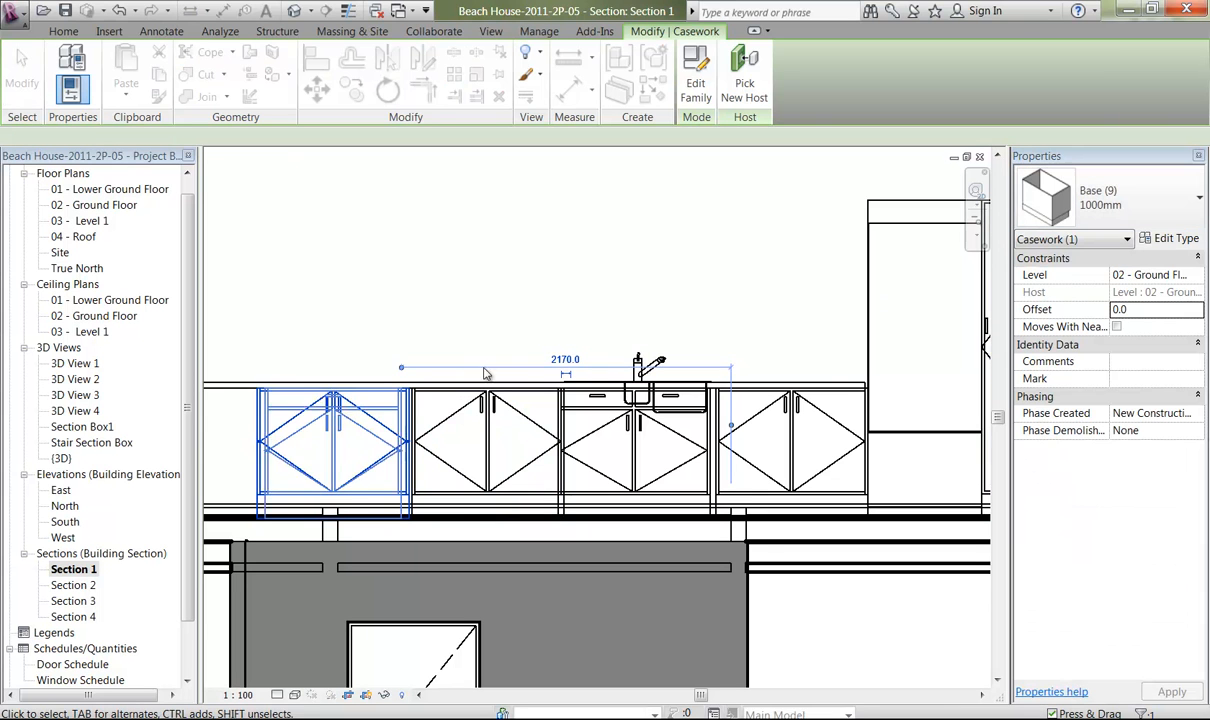
left_click(335, 309)
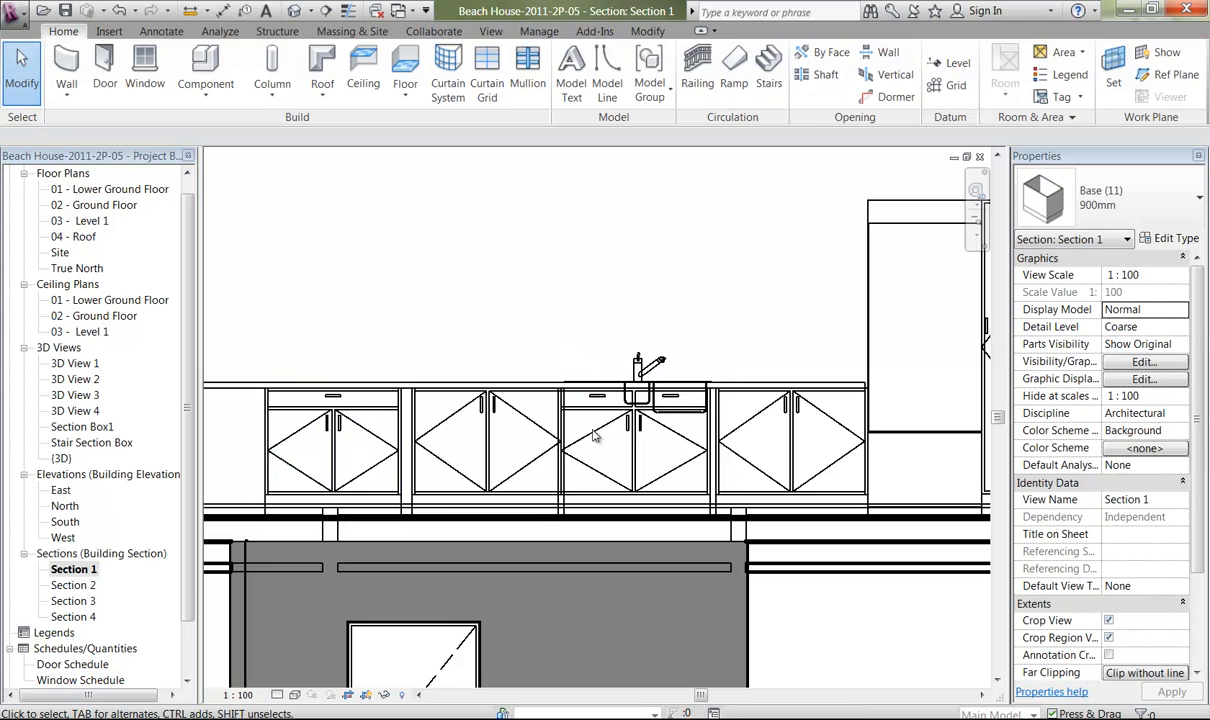
Duplicate the Base (11) type of the cabinet farthest from the refrigerator as 1000mm and set its width to 1000.
left_click(634, 445)
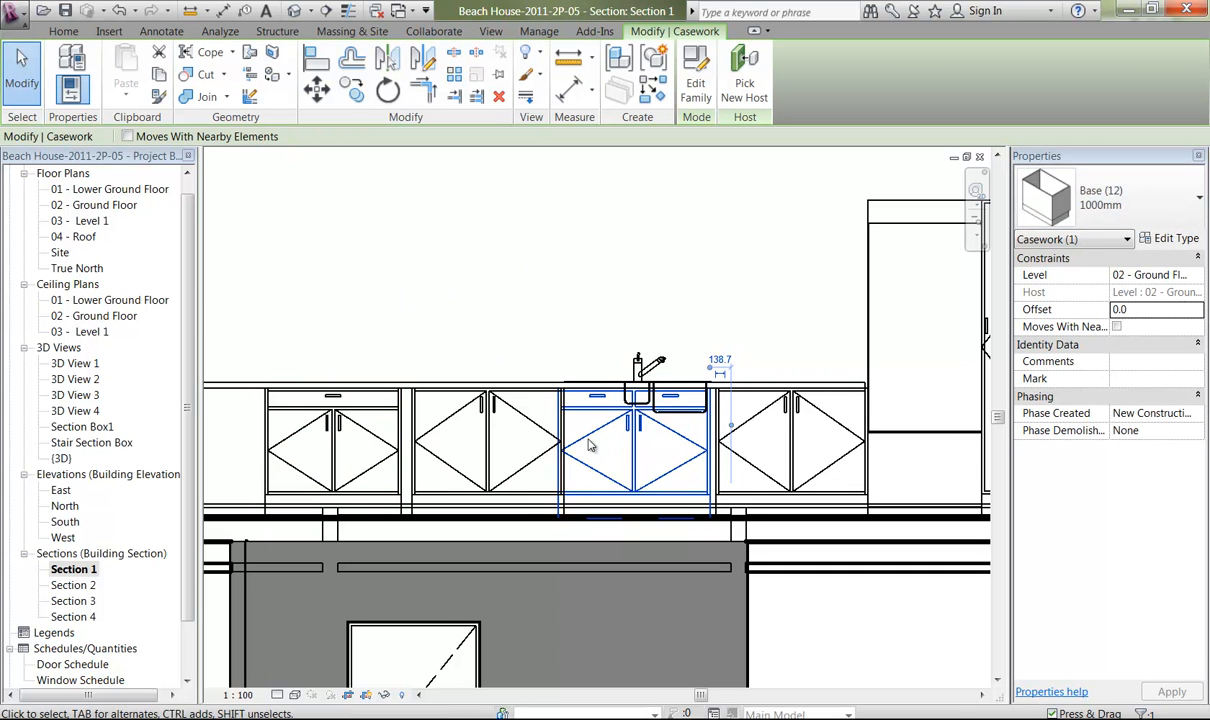
left_click(335, 468)
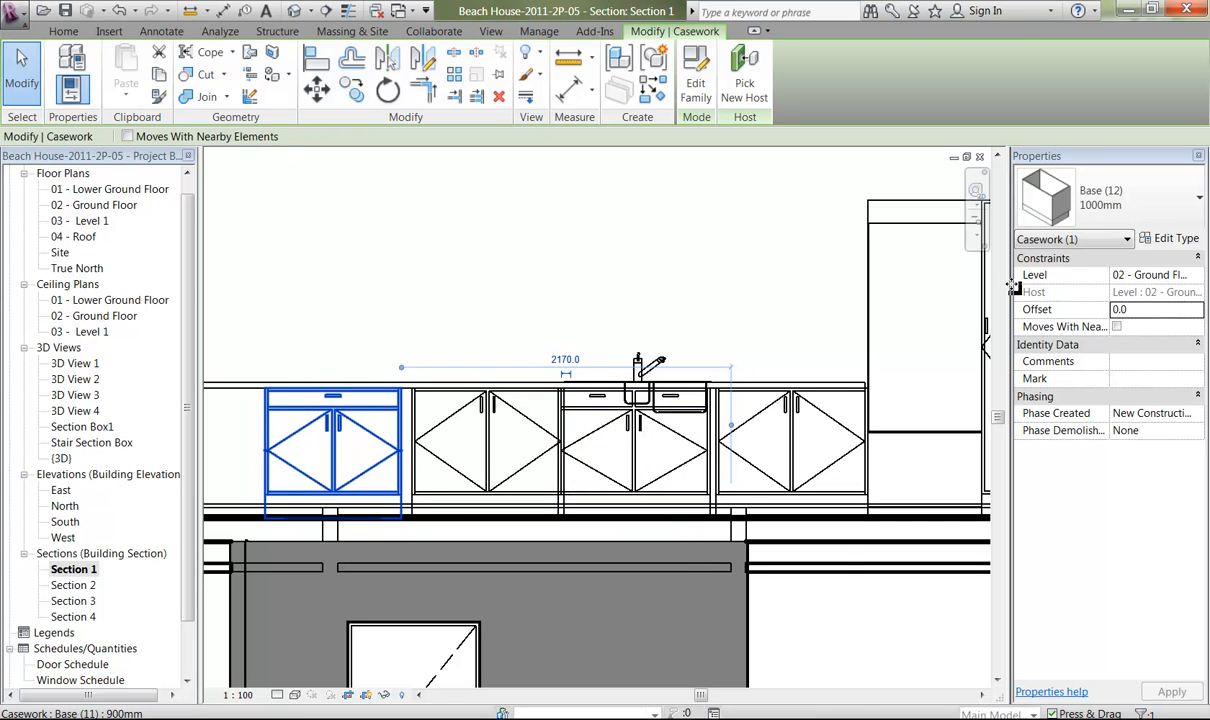
left_click(1128, 215)
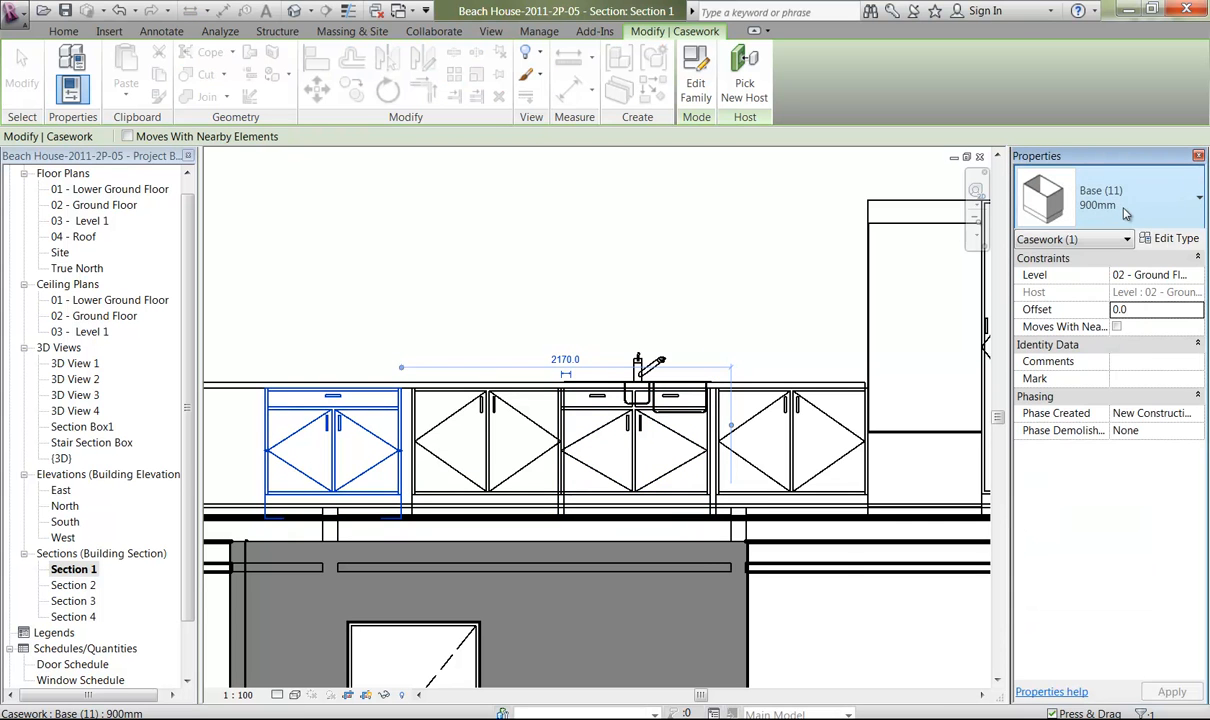
left_click(1170, 238)
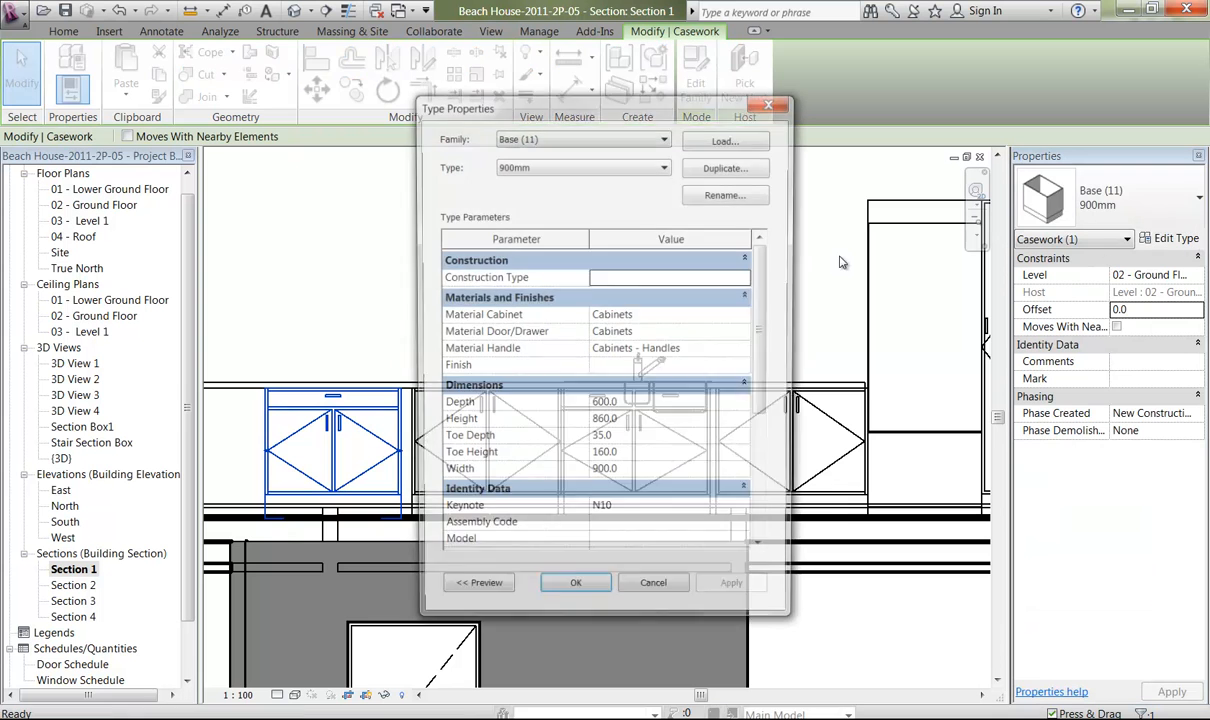
left_click(715, 175)
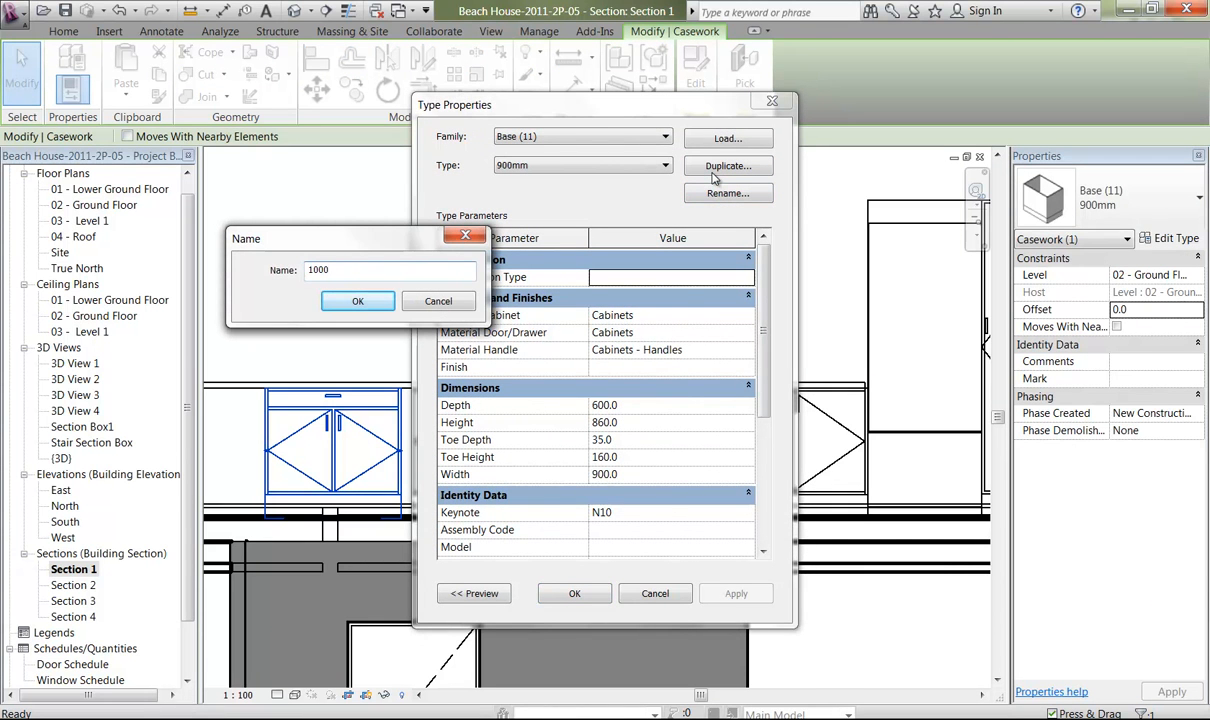
left_click(340, 310)
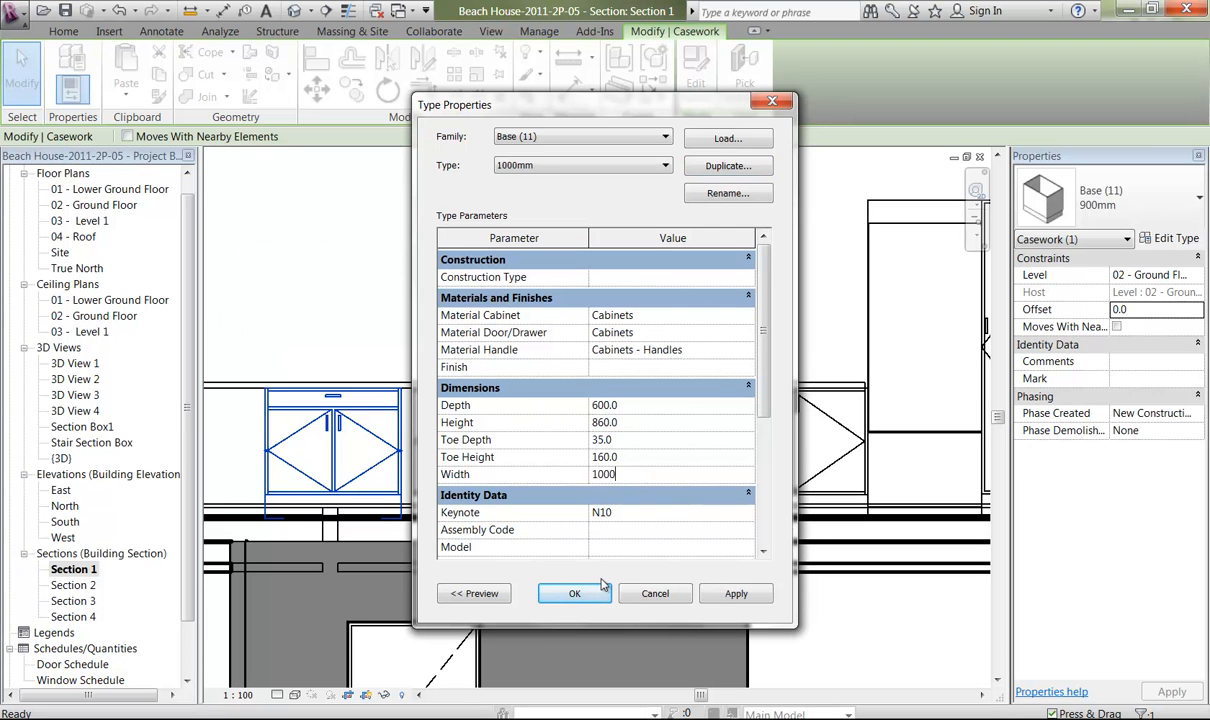
key("Return")
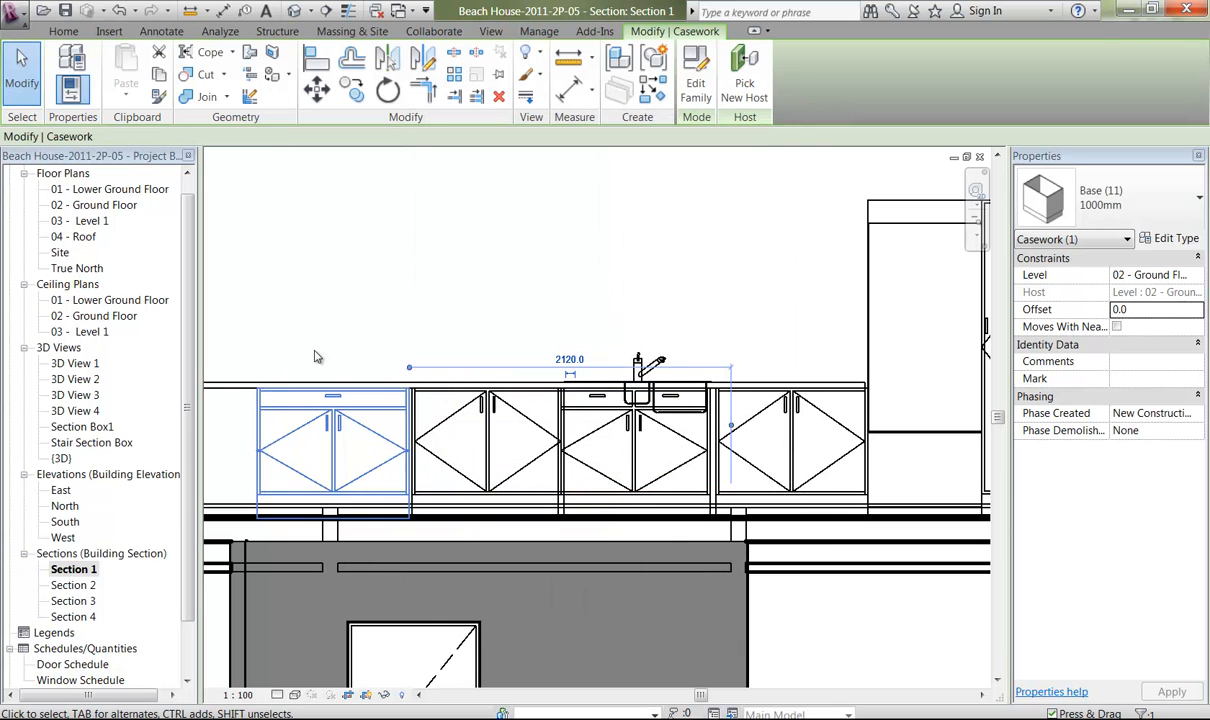
left_click(317, 318)
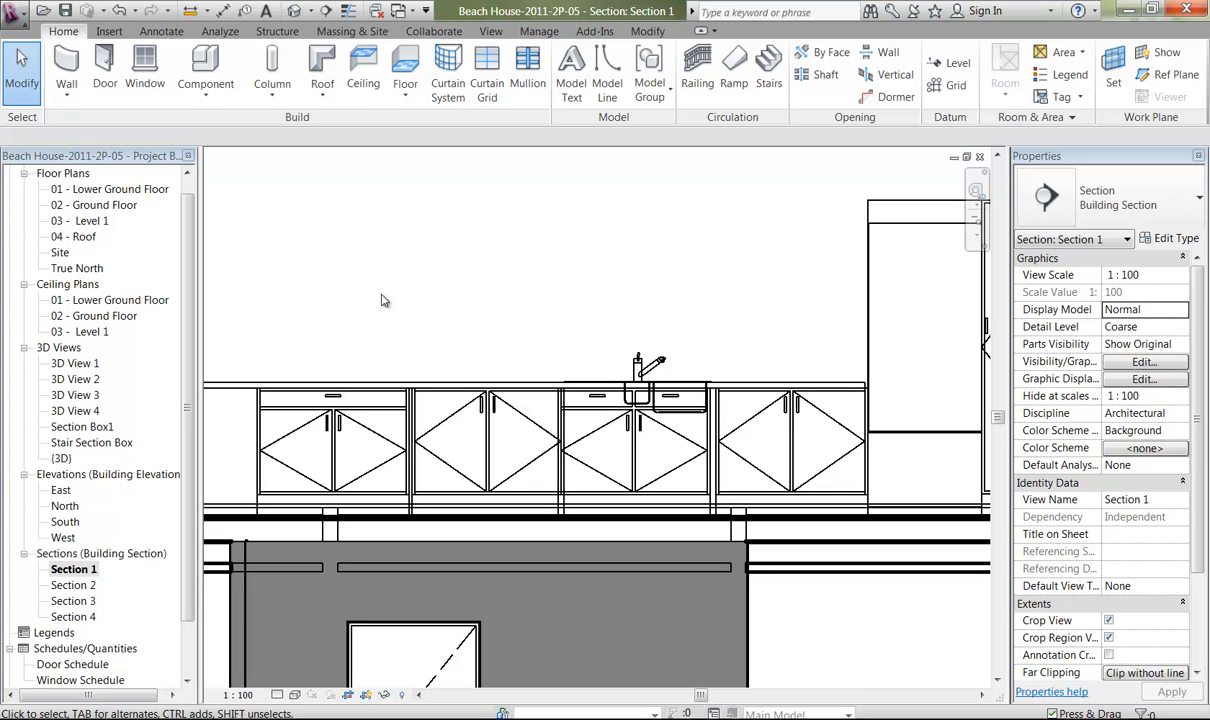
Examine the joints between the base cabinets along the benchtop, from the single-drawer end cabinet to the refrigerator.
mouse_move(391, 305)
middle_mouse_down()
mouse_move(408, 306)
mouse_move(404, 317)
middle_mouse_up()
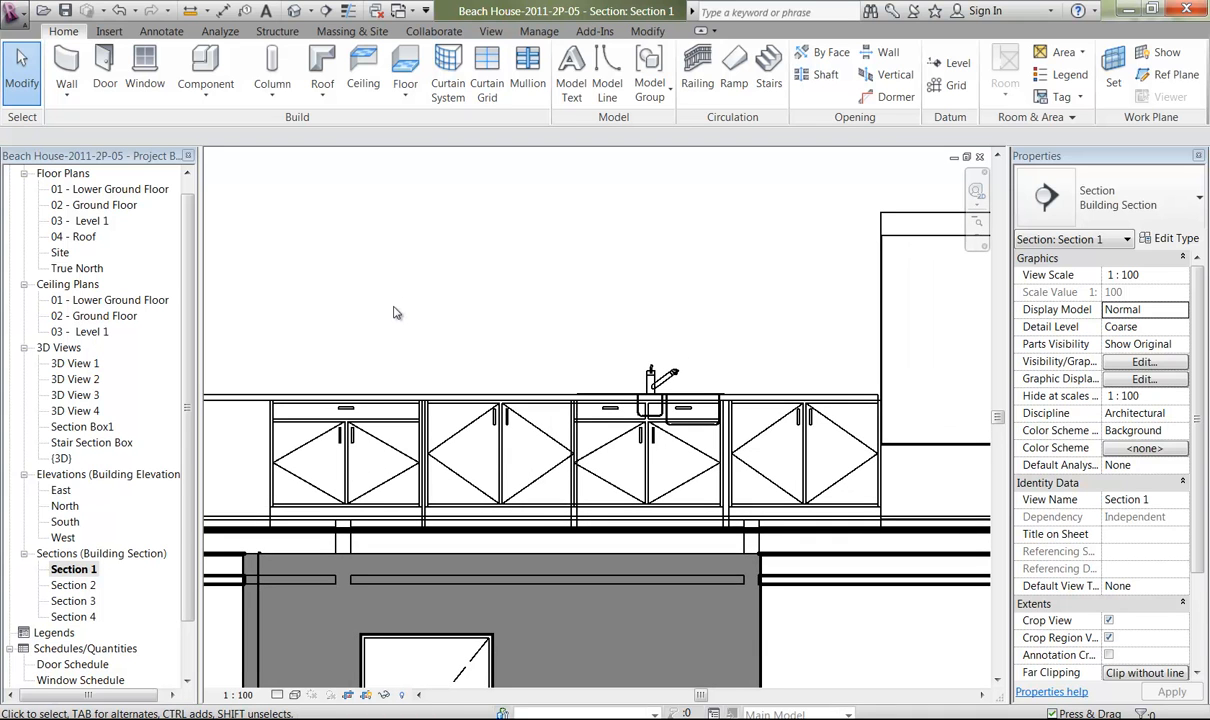
left_click(406, 435)
middle_click_drag(406, 435, 405, 595, "ctrl")
middle_click_drag(357, 450, 551, 429)
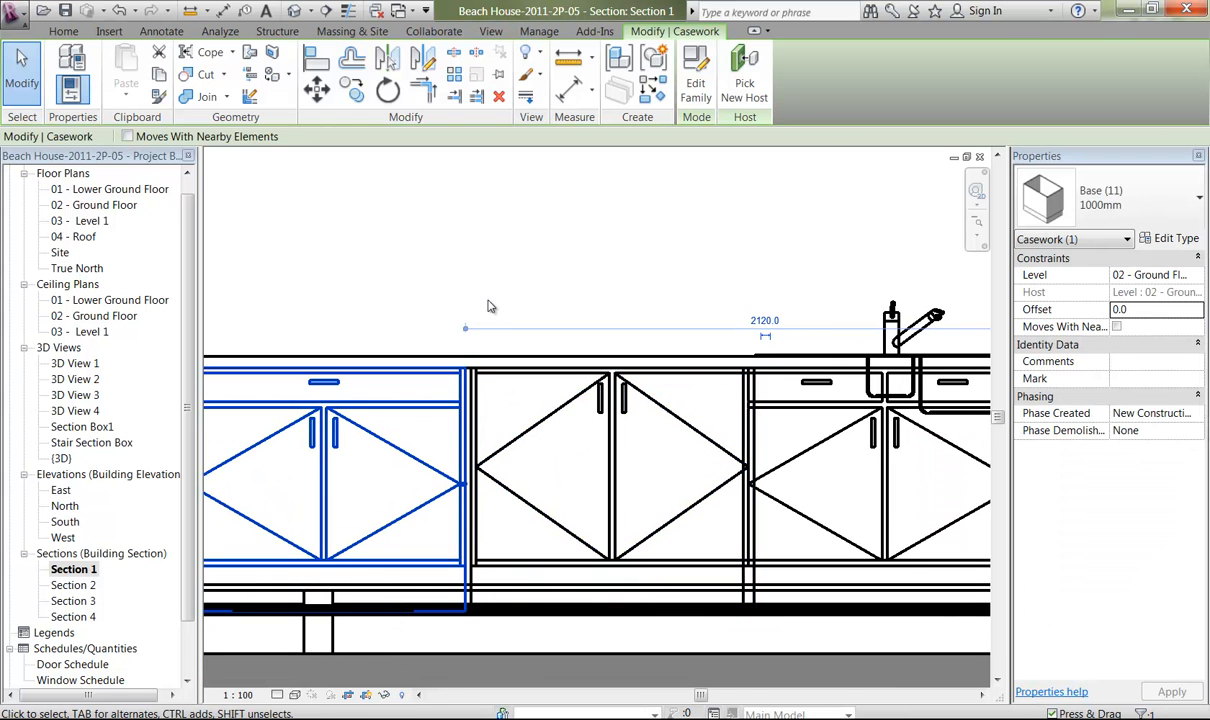
left_click(503, 268)
middle_click_drag(724, 327, 370, 340)
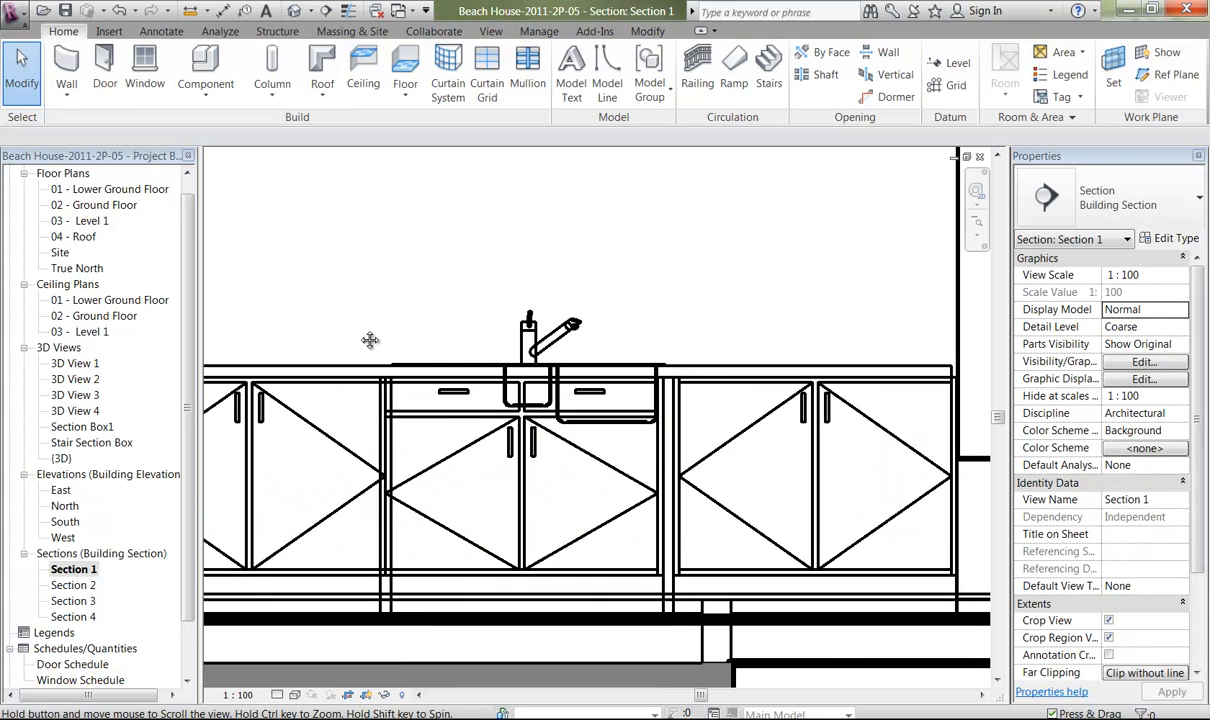
left_click(665, 465)
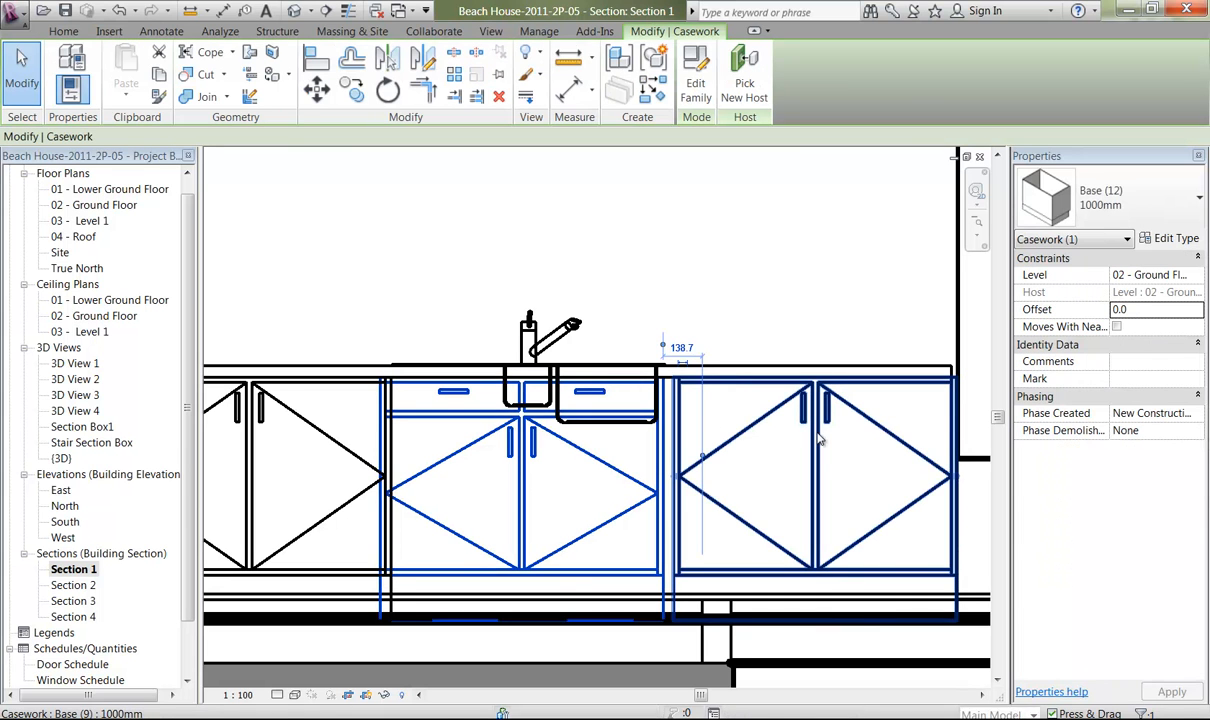
left_click(896, 302)
middle_click_drag(891, 316, 799, 297)
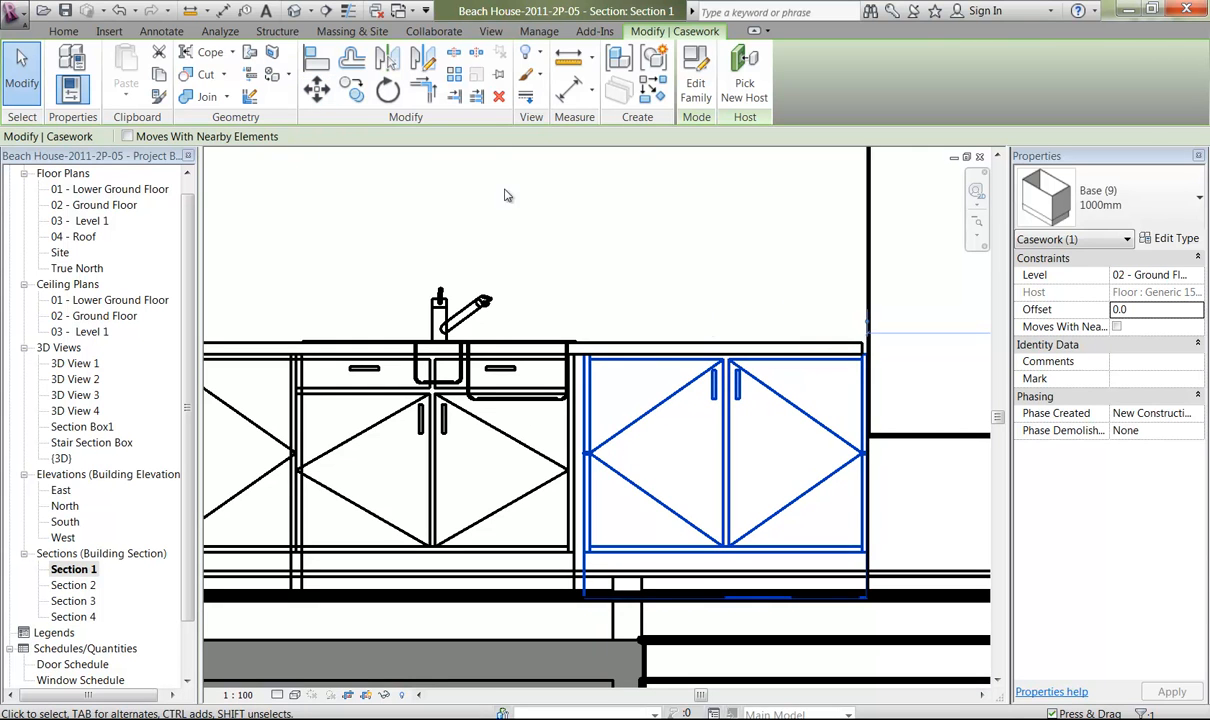
left_click(714, 266)
middle_click_drag(667, 267, 566, 223)
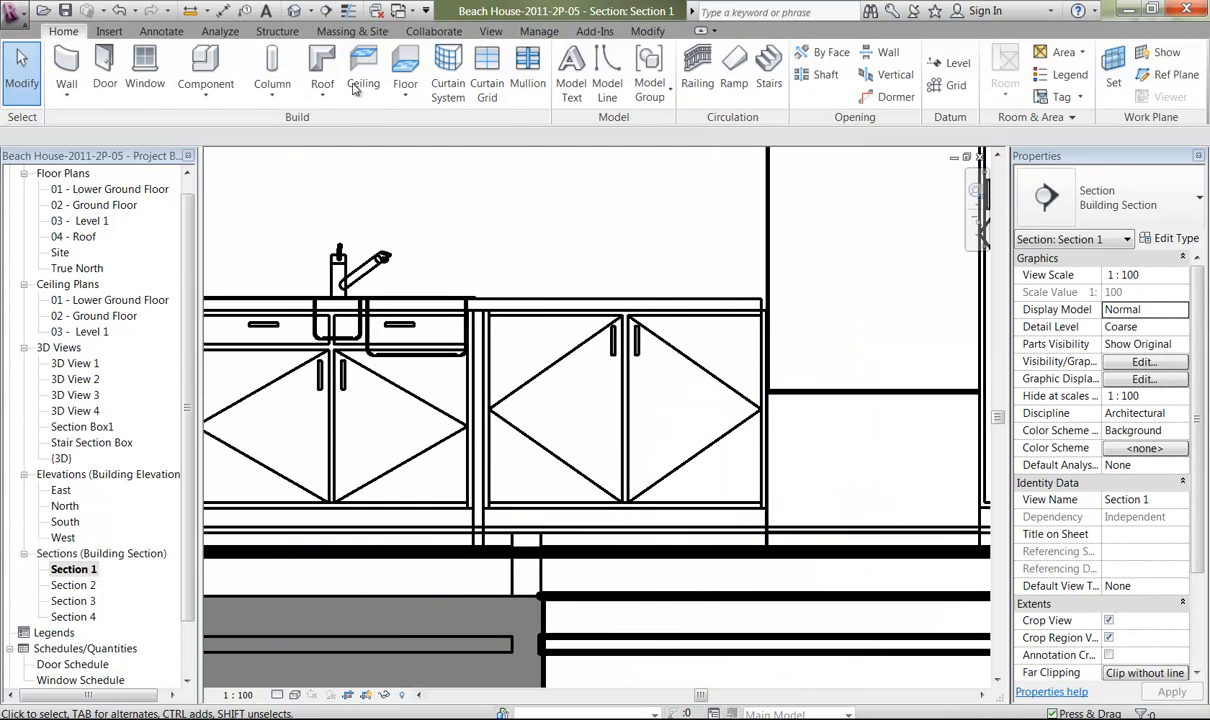
Dismiss the save reminder without saving and try to align the refrigerator's side with the end of the benchtop.
left_click(649, 32)
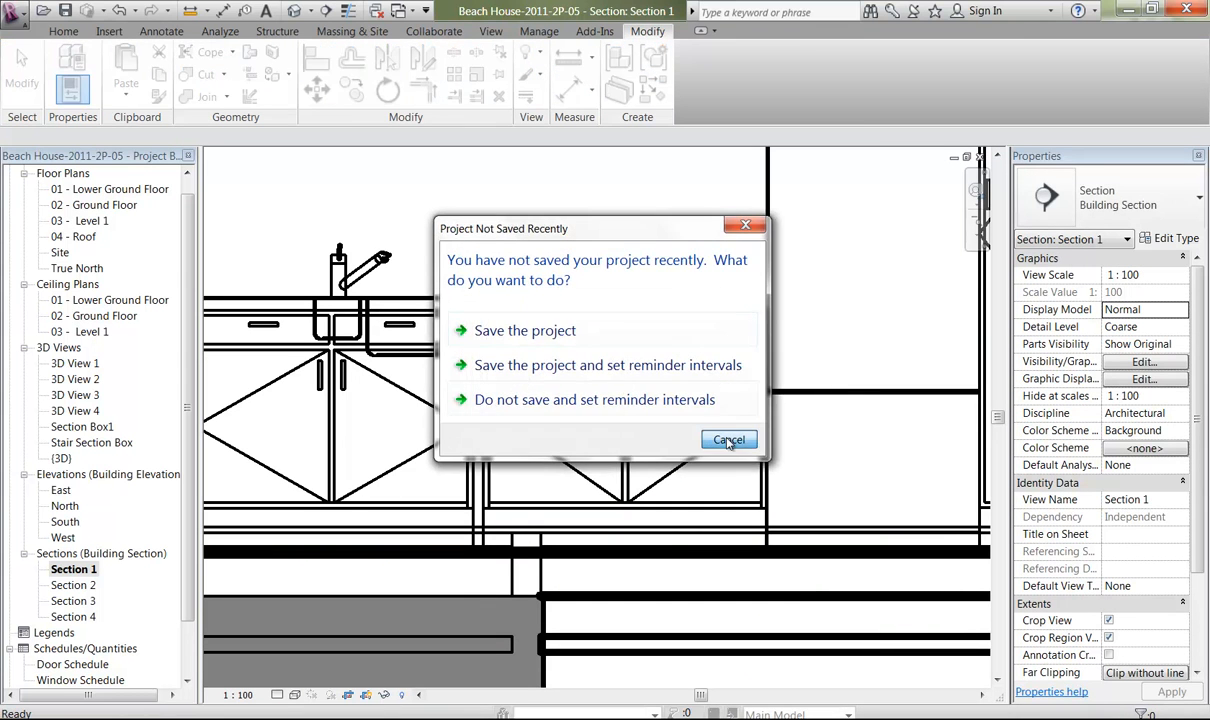
left_click(729, 441)
key("a")
key("l")
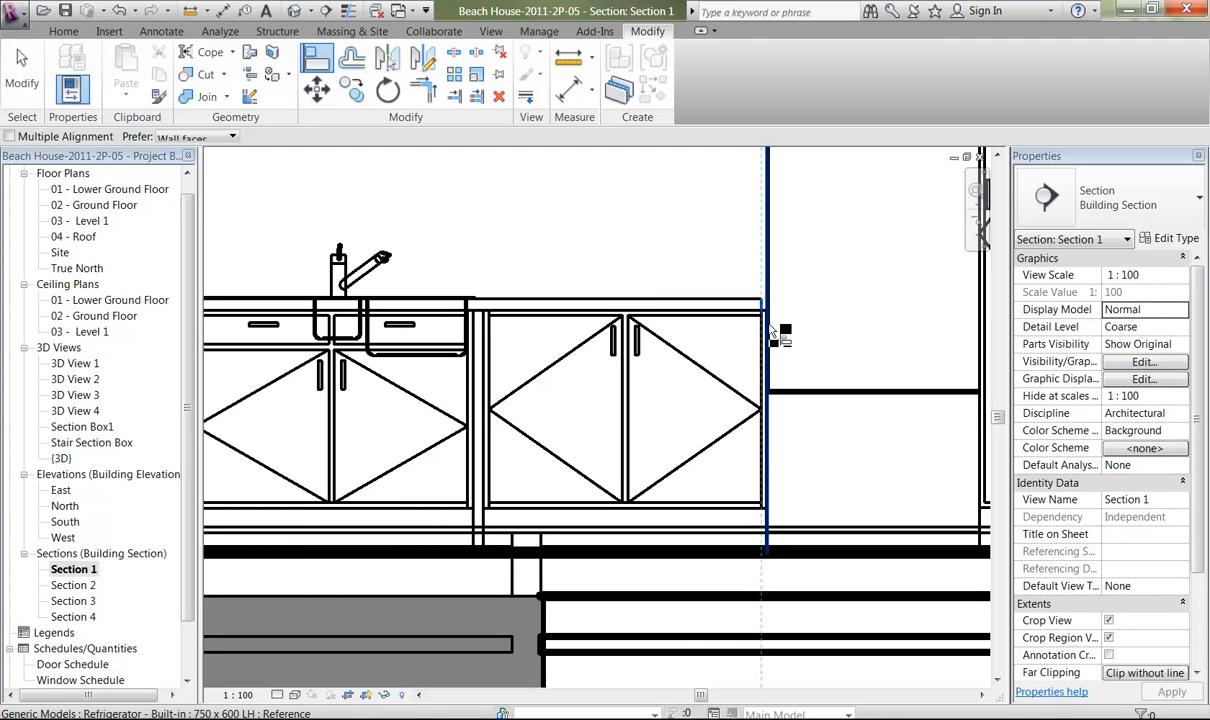
left_click(771, 336)
middle_click_drag(756, 161, 757, 358, "ctrl")
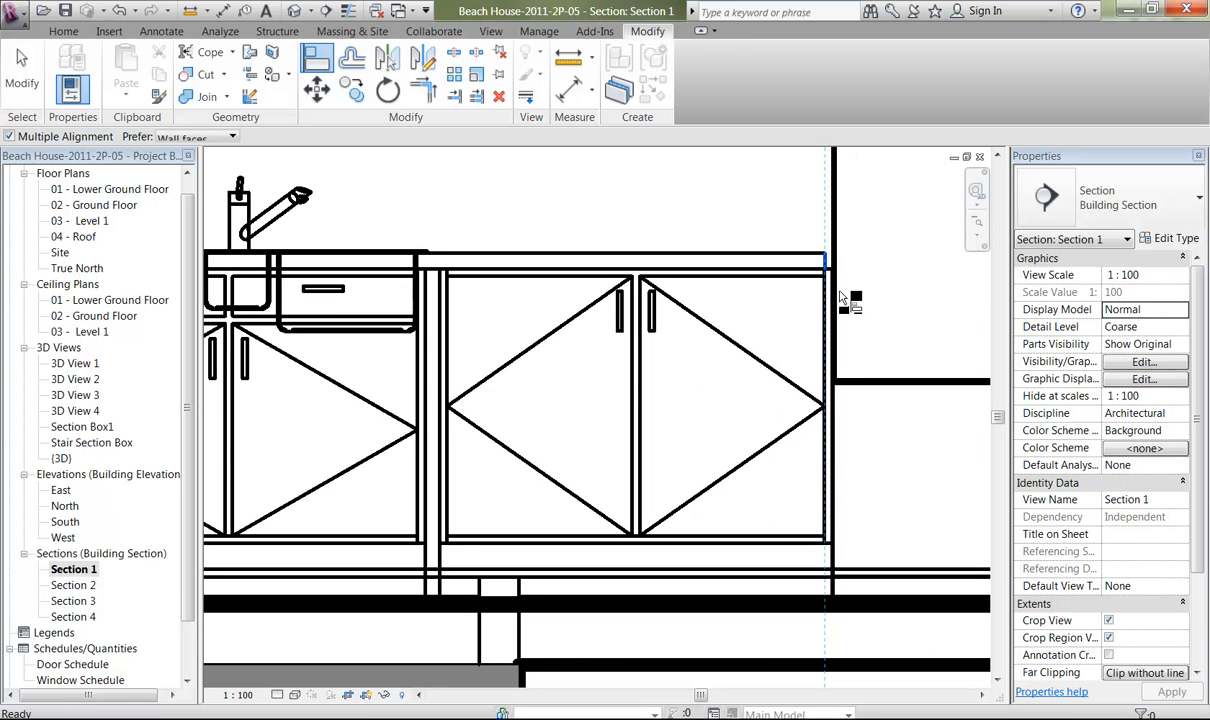
key("alt")
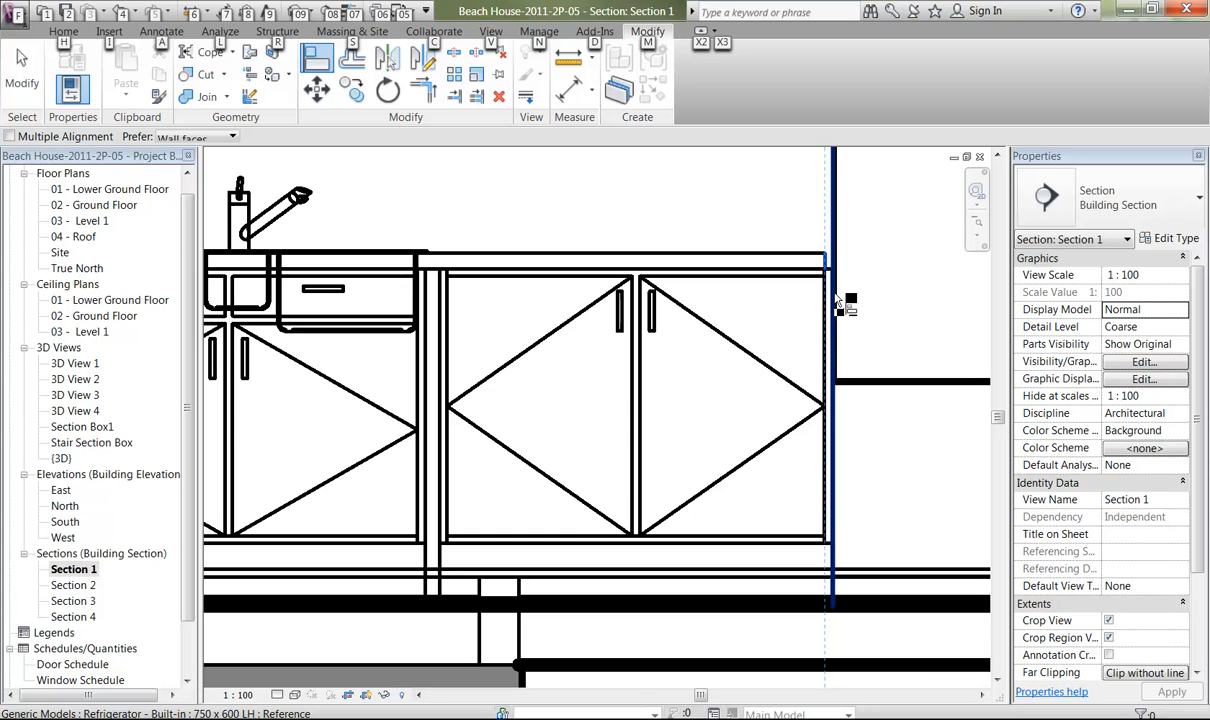
left_click(838, 303)
right_click(680, 205)
left_click(712, 216)
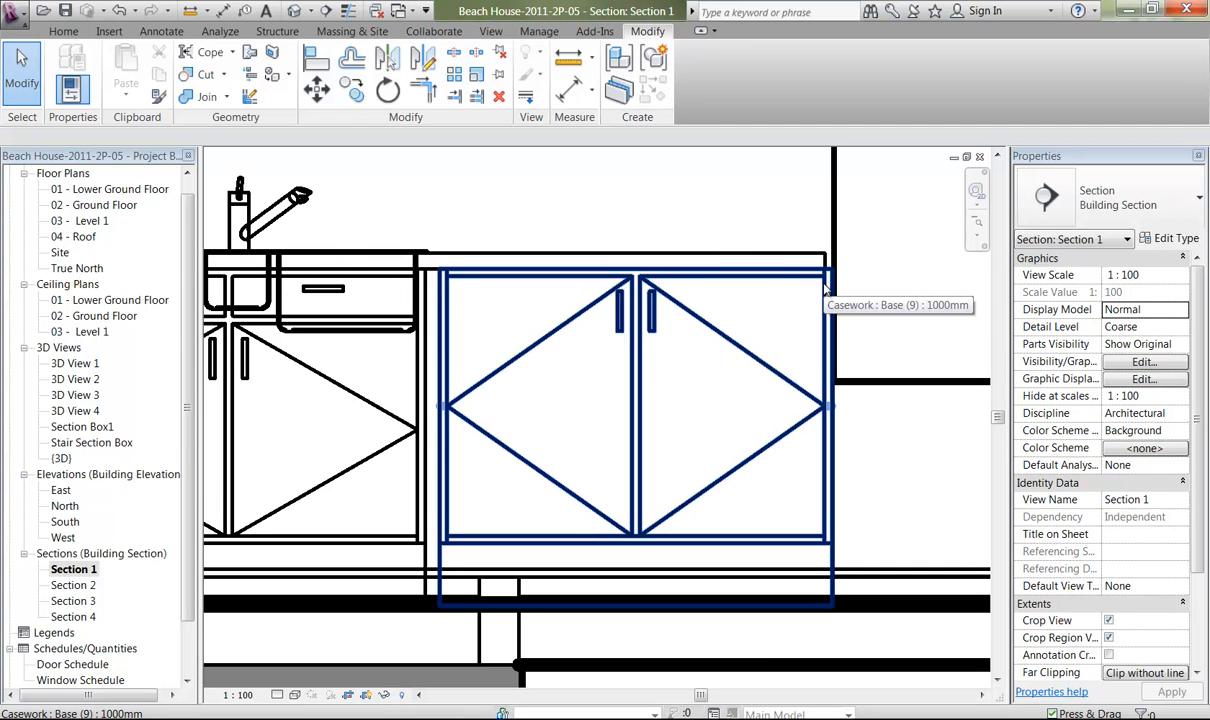
Nudge the Base (9) cabinet beside the refrigerator slightly towards the sink cabinet.
left_click(677, 275)
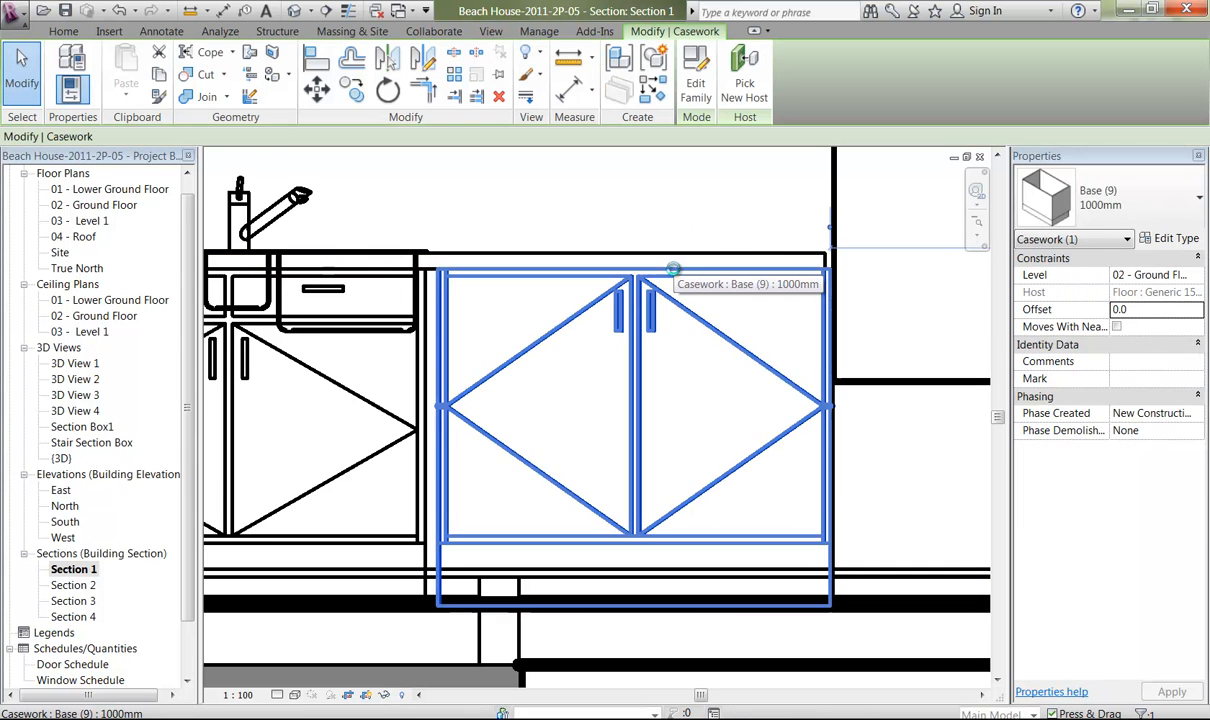
key("Left")
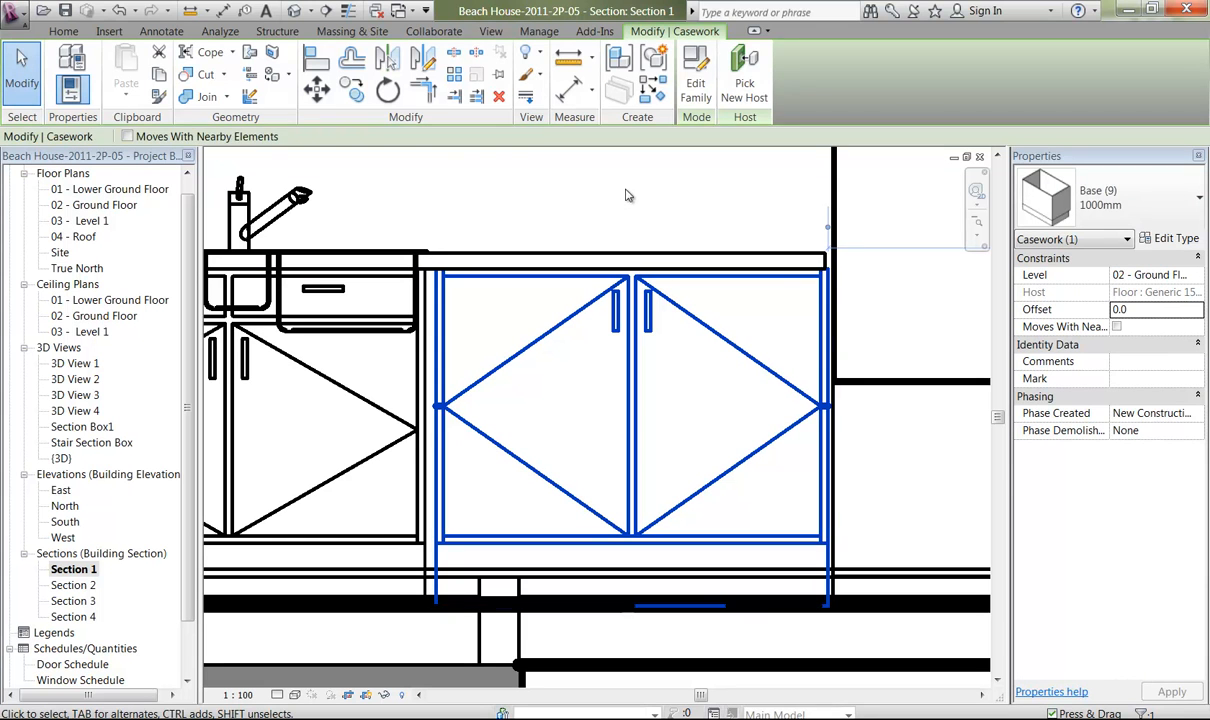
left_click(627, 192)
Align the refrigerator-side edge of the adjoining Base (9) cabinet with the end of the benchtop.
key("a")
key("l")
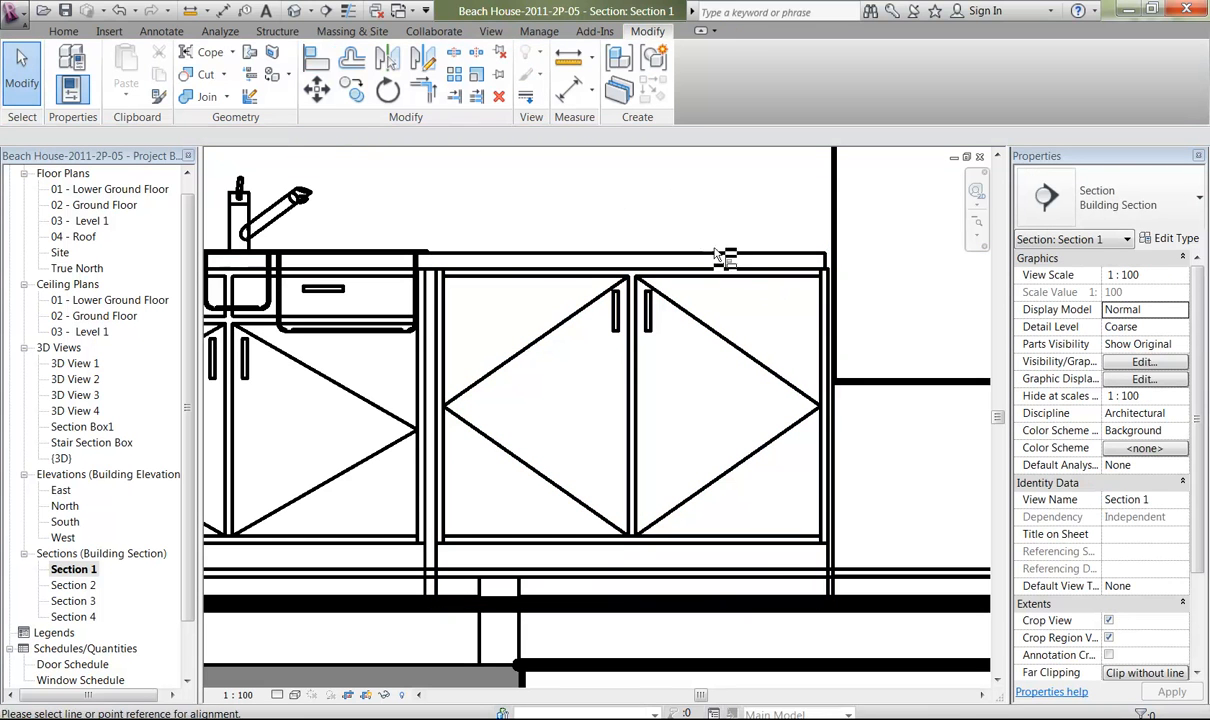
left_click(827, 264)
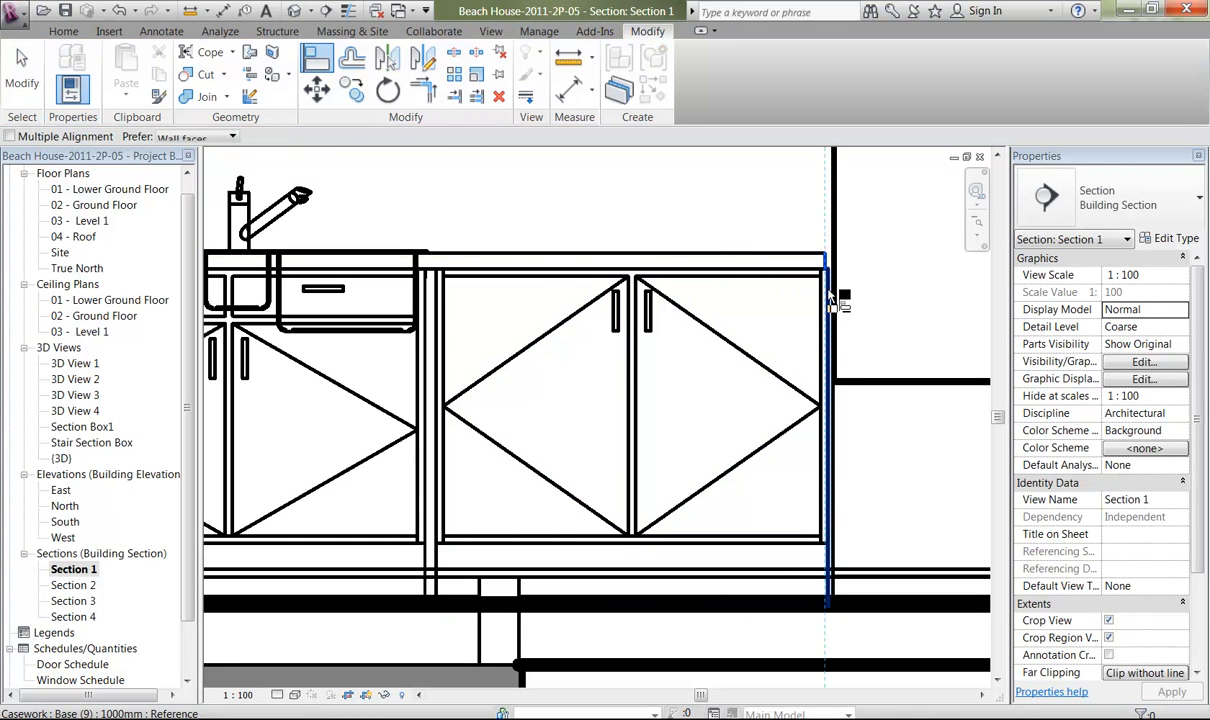
middle_click_drag(832, 291, 849, 333, "ctrl")
key("alt")
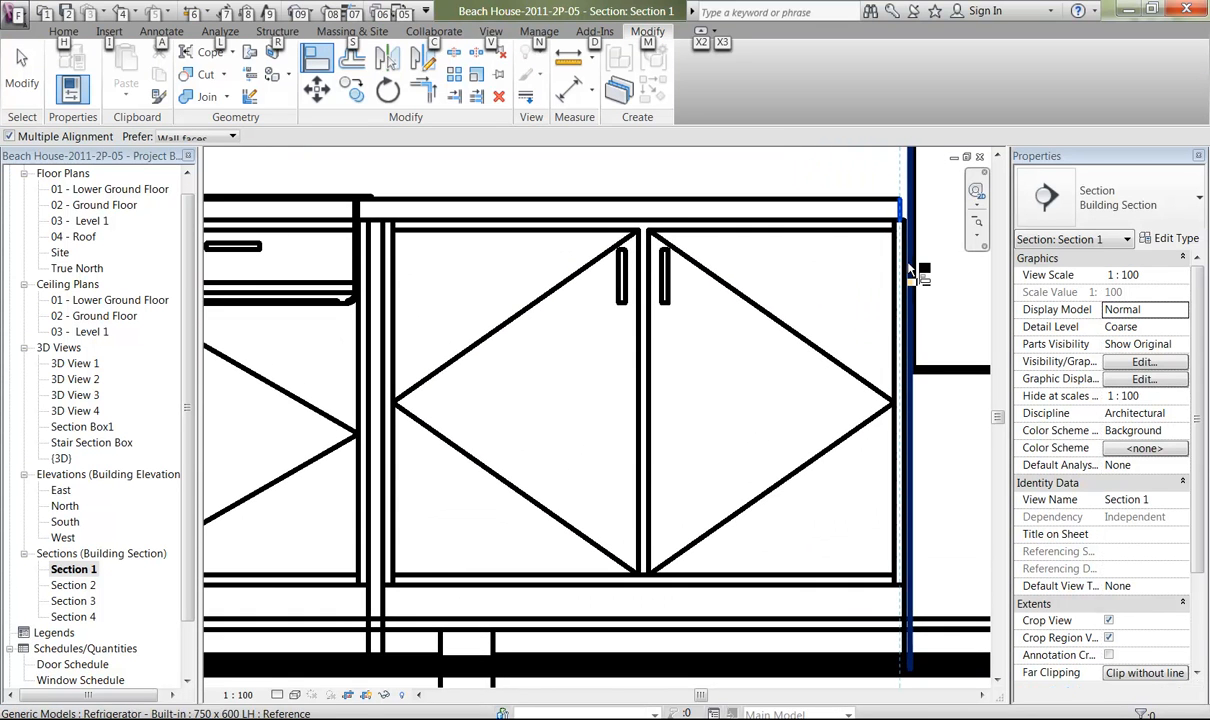
left_click(905, 268)
middle_click_drag(436, 298, 648, 310)
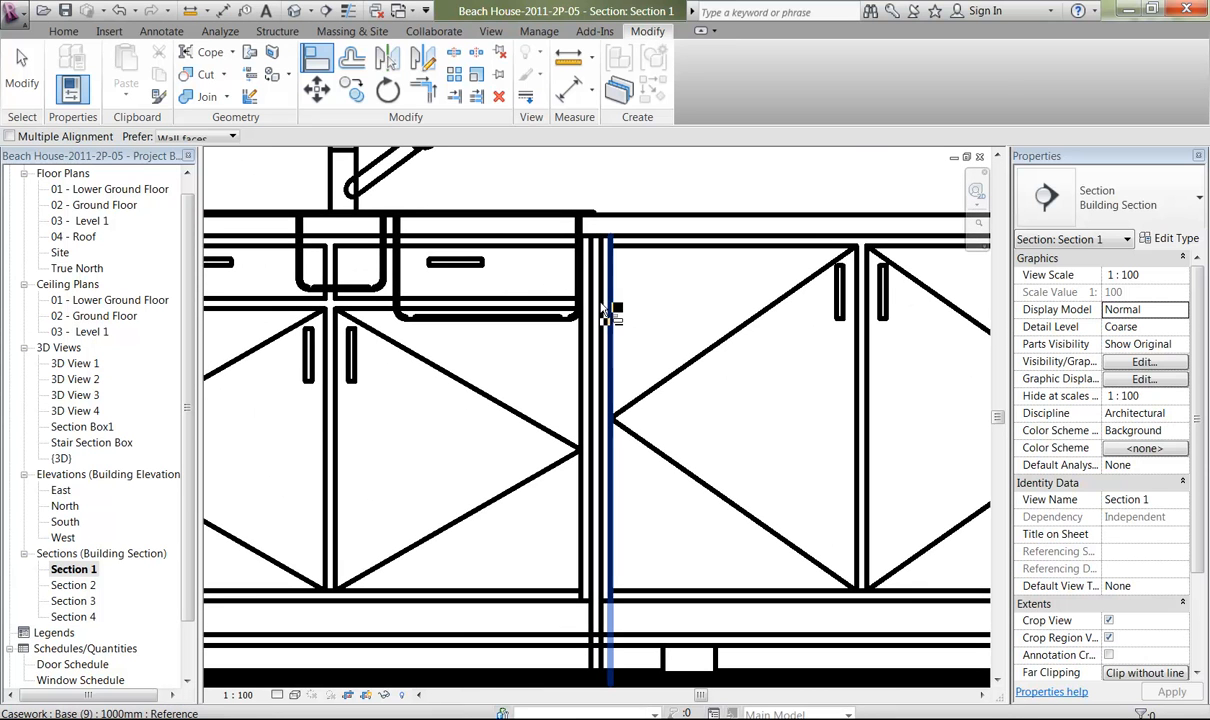
Align the sink cabinet's refrigerator-side edge with the adjoining Base (9) cabinet and leave the alignment command.
left_click(601, 312)
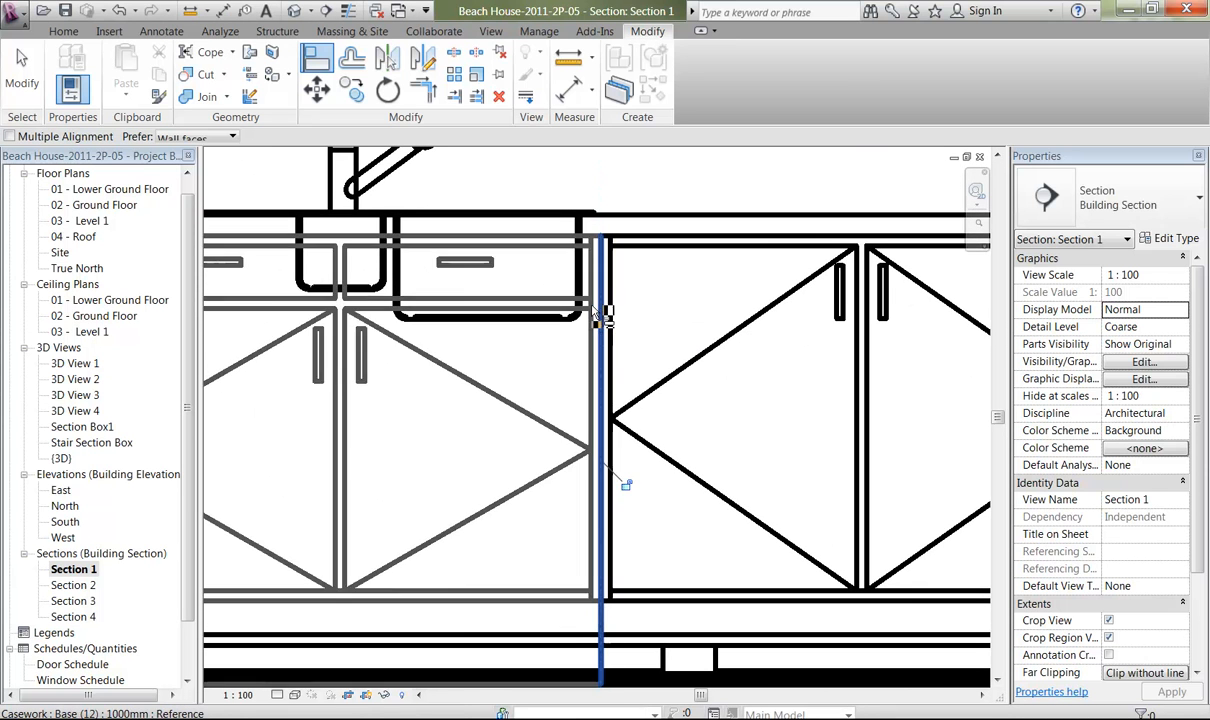
middle_click_drag(391, 364, 900, 380)
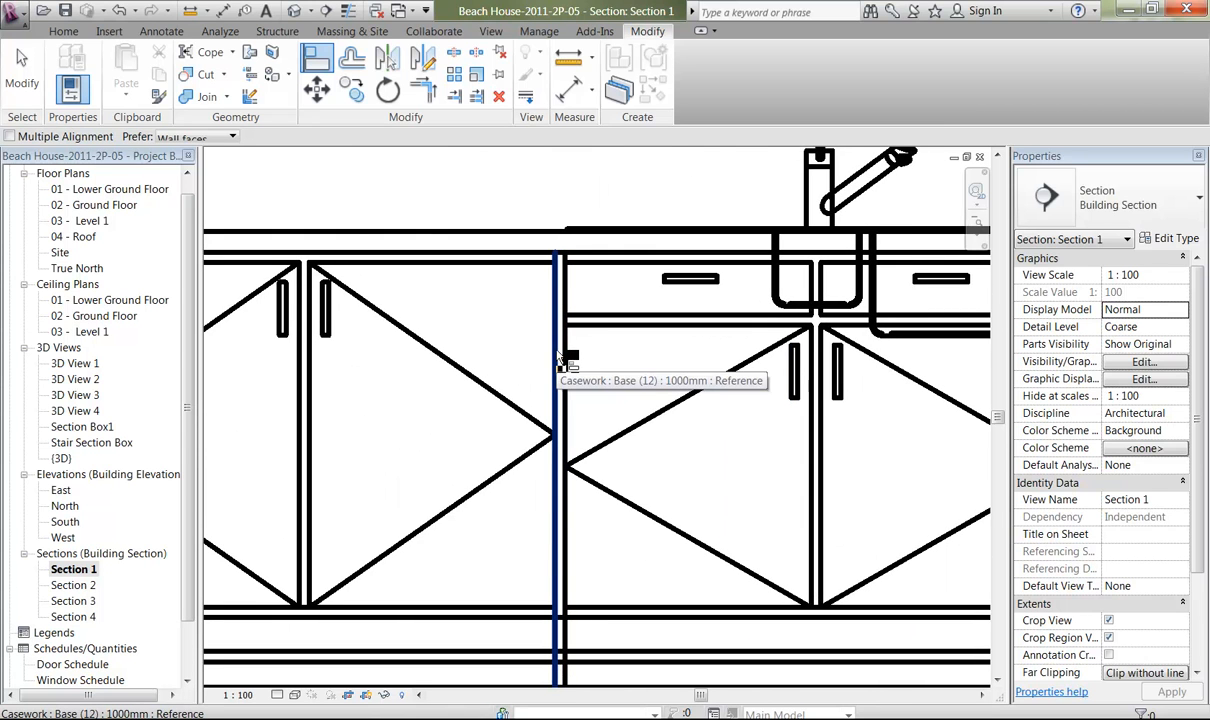
right_click(440, 172)
left_click(472, 179)
right_click(466, 187)
left_click(493, 194)
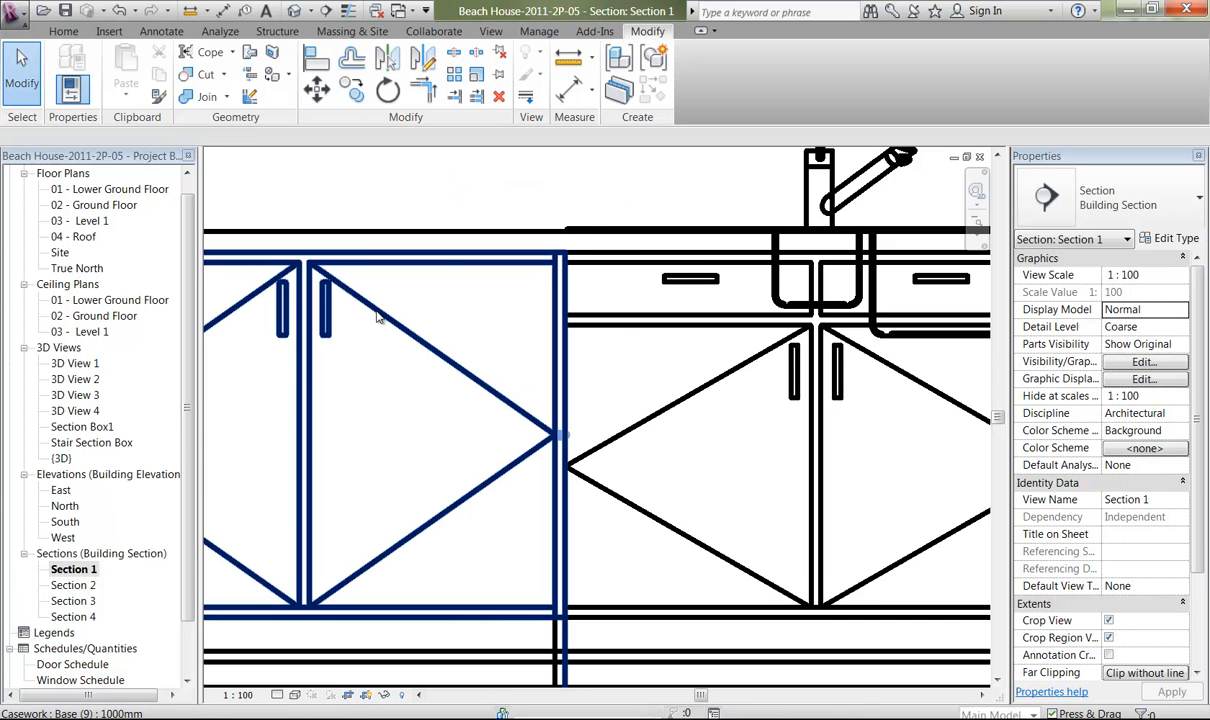
Nudge the Base (9) cabinet on the other side of the sink cabinet slightly away from it.
left_click(541, 445)
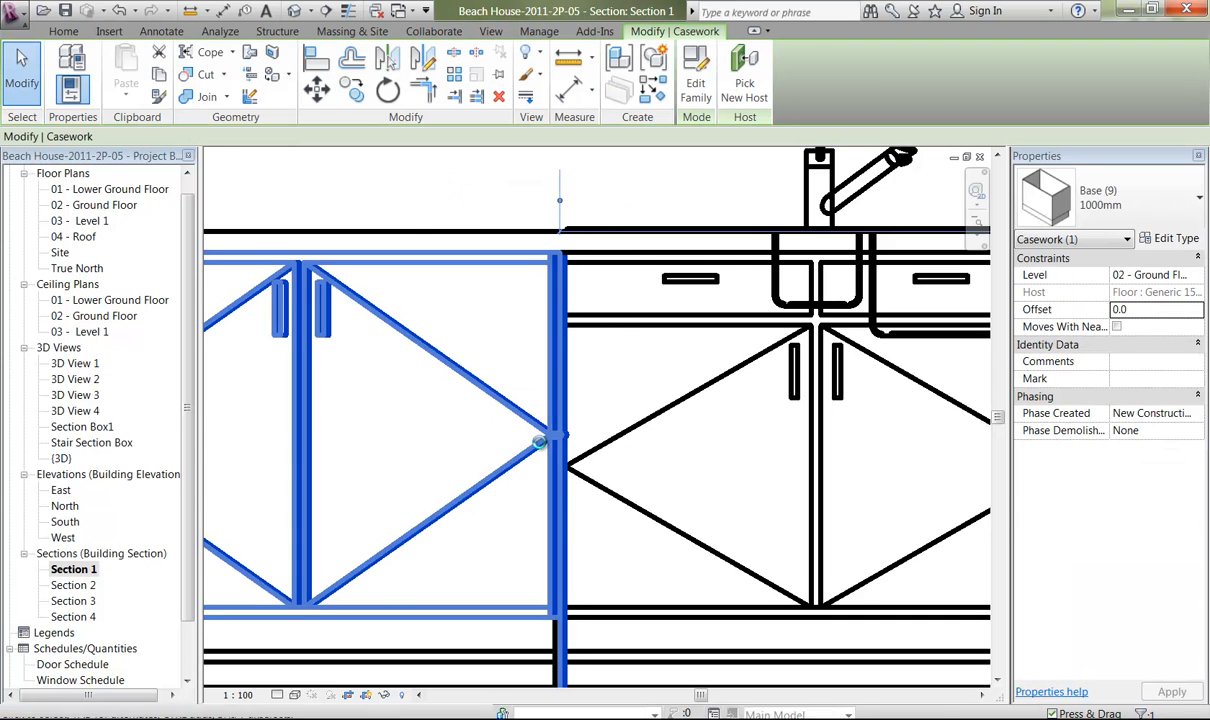
key("Left")
key("Left")
key("Left")
key("Left")
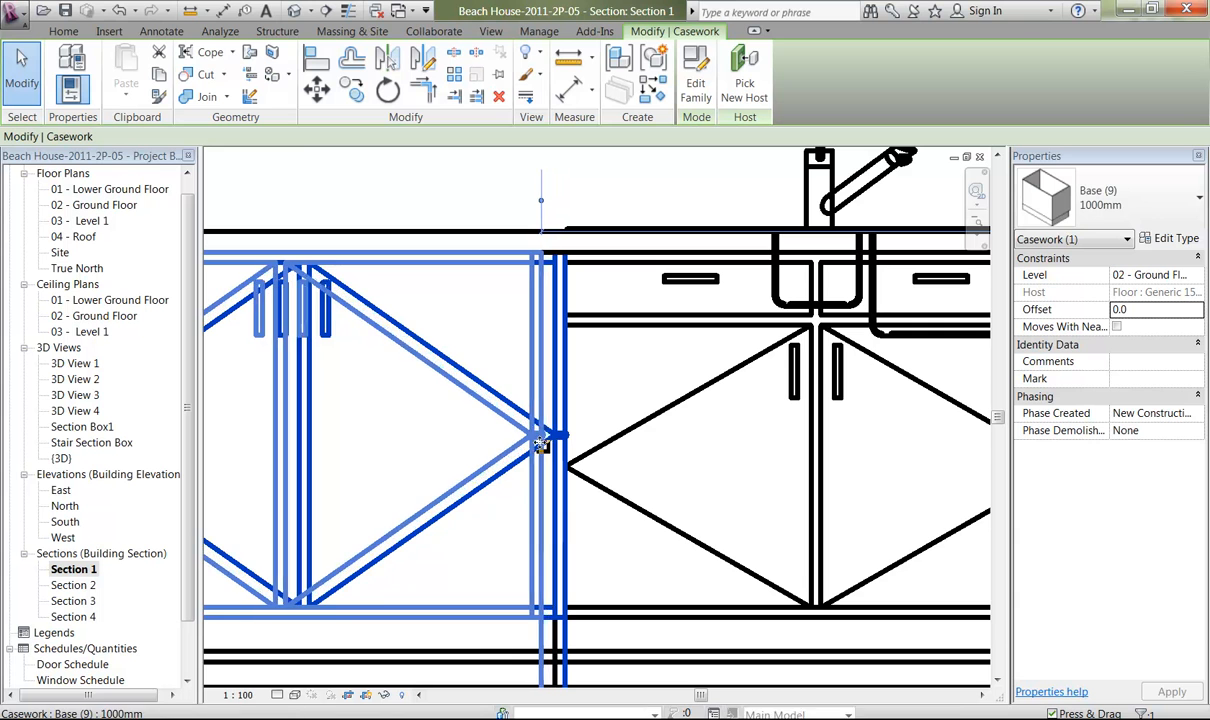
Align the edge of the nudged Base (9) cabinet with the adjoining edge of the sink cabinet.
left_click(482, 181)
key("a")
key("l")
left_click(557, 303)
left_click(544, 307)
middle_click_drag(401, 344, 829, 361)
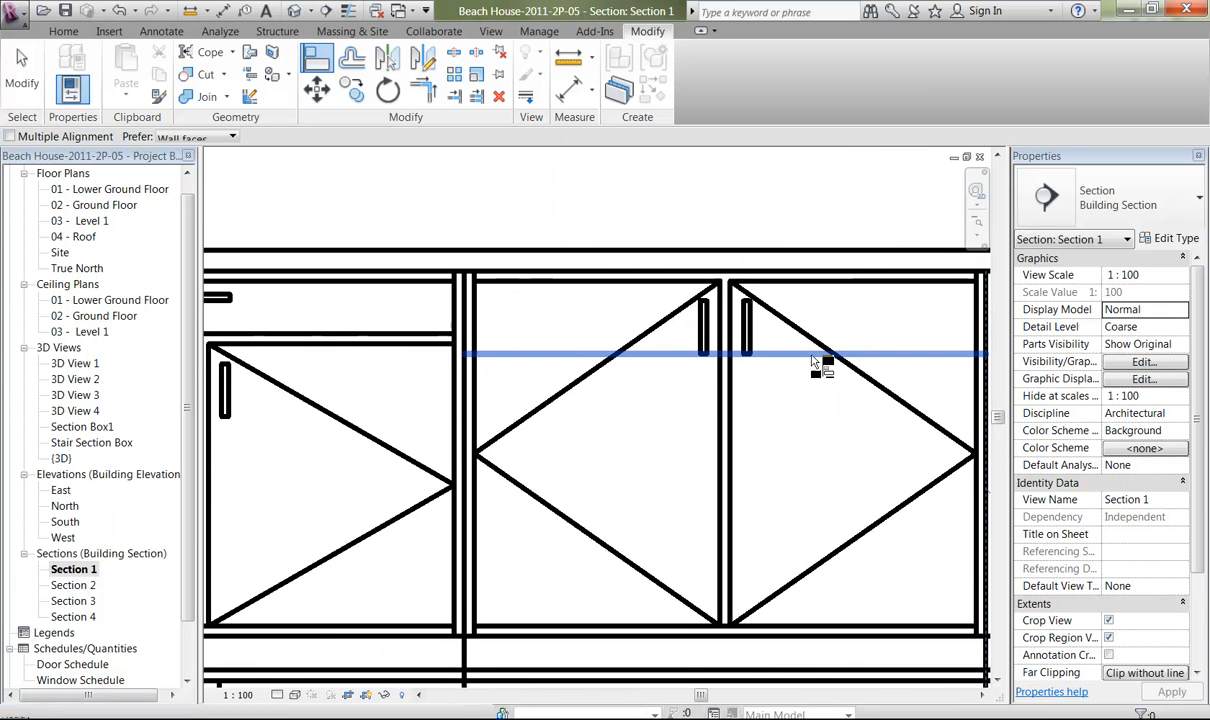
middle_click_drag(400, 335, 484, 314)
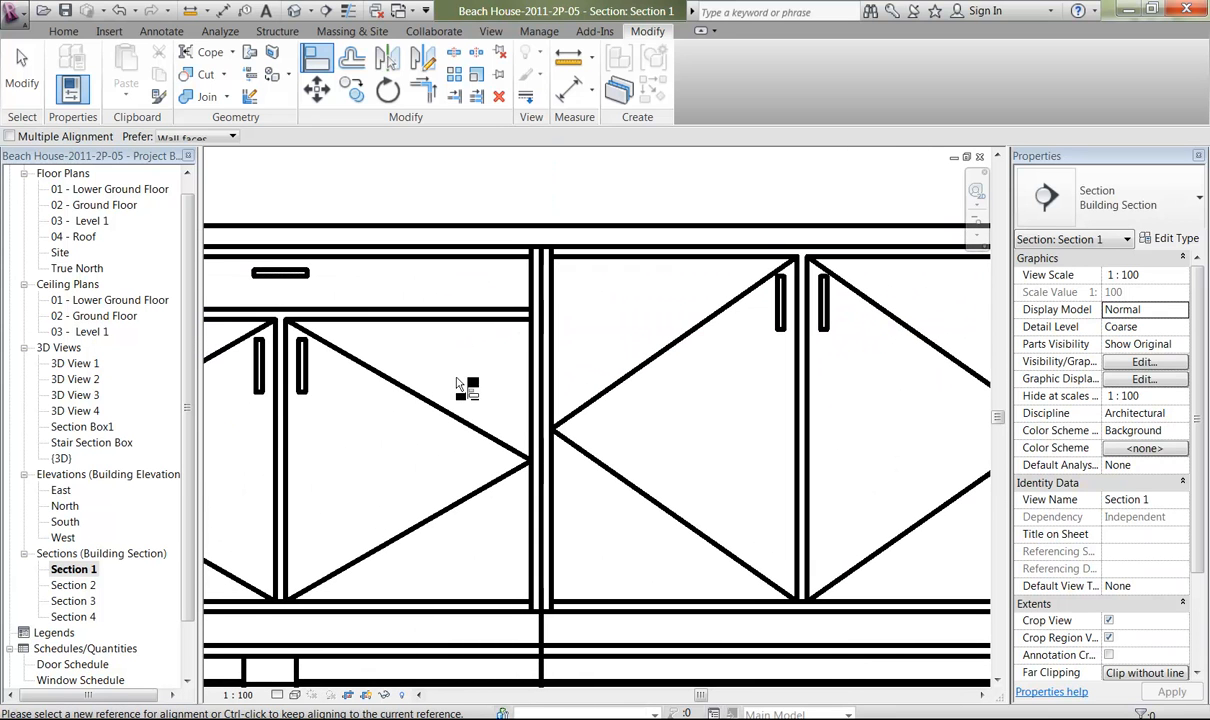
key("Escape")
key("Escape")
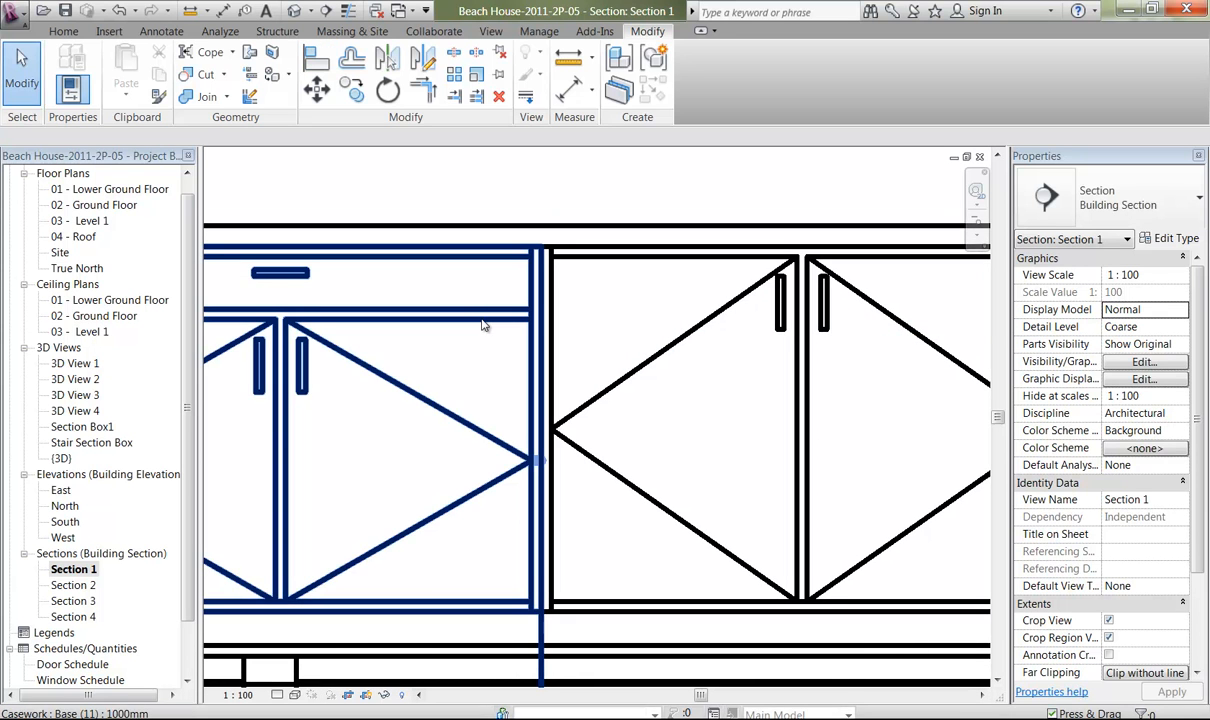
Open the 02 - Ground Floor plan at the kitchen bench with the sink and refrigerator.
middle_click_drag(421, 361, 390, 364)
scroll(550, 355, "down", 4)
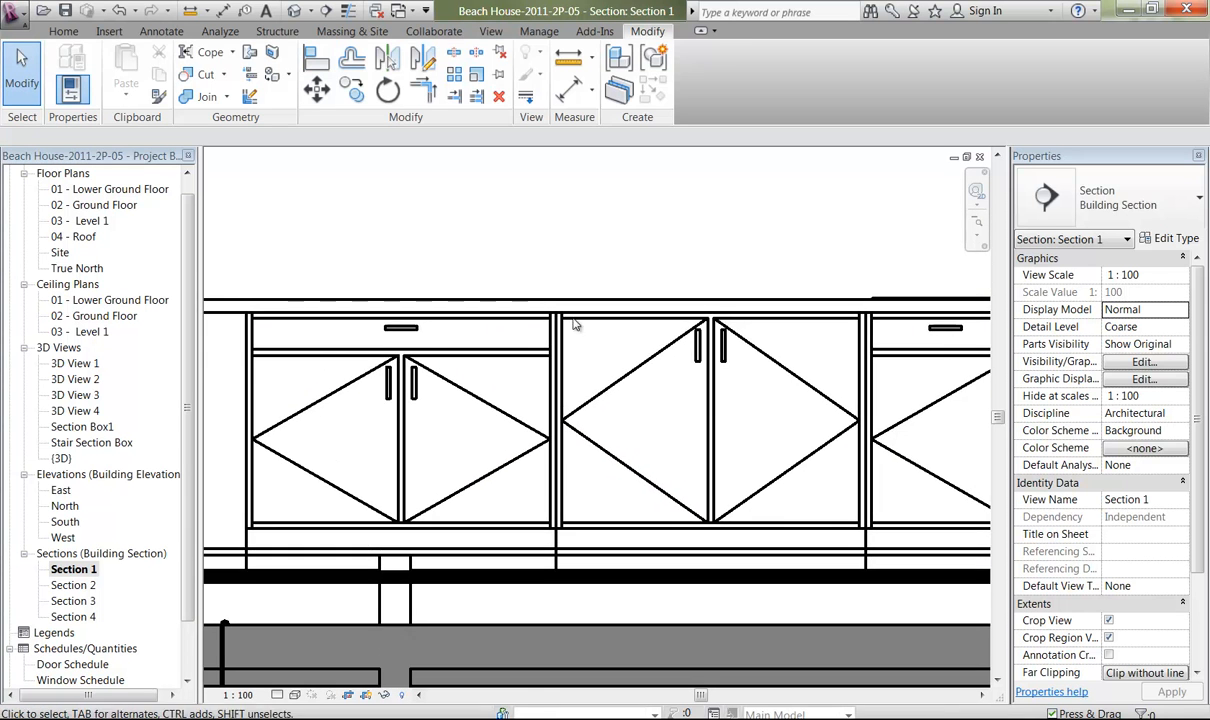
scroll(505, 330, "down", 4)
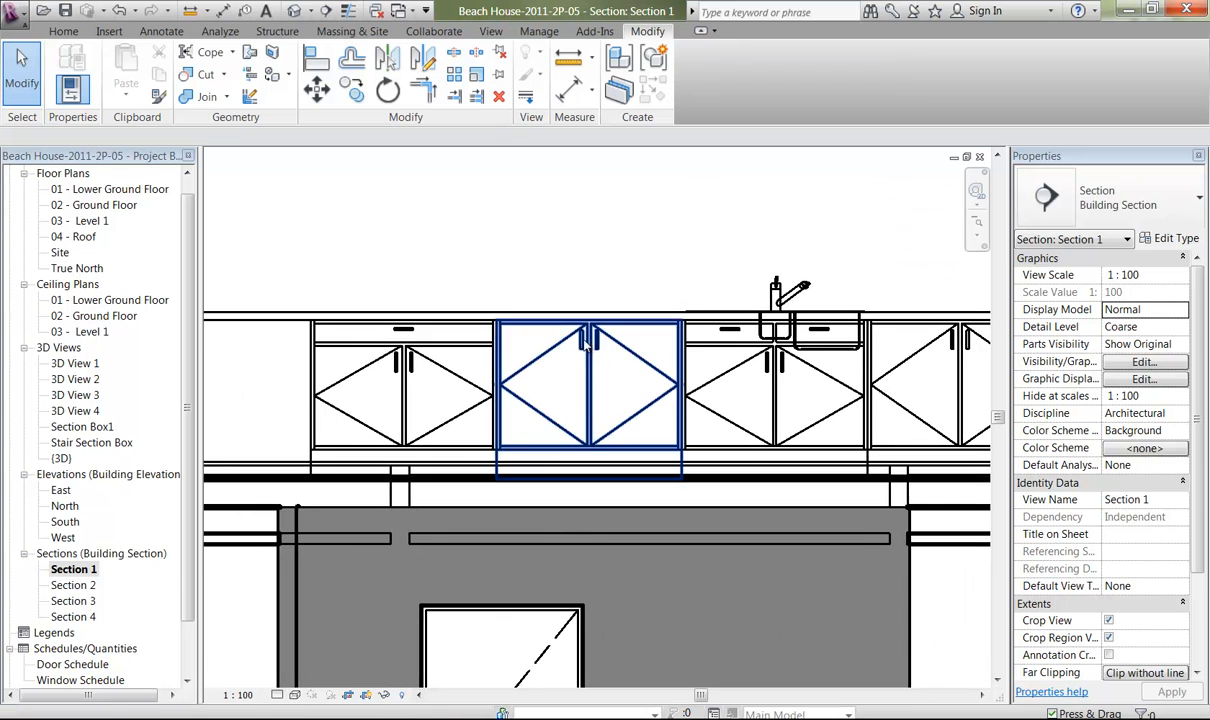
scroll(470, 364, "up", 3)
middle_click_drag(456, 368, 597, 378)
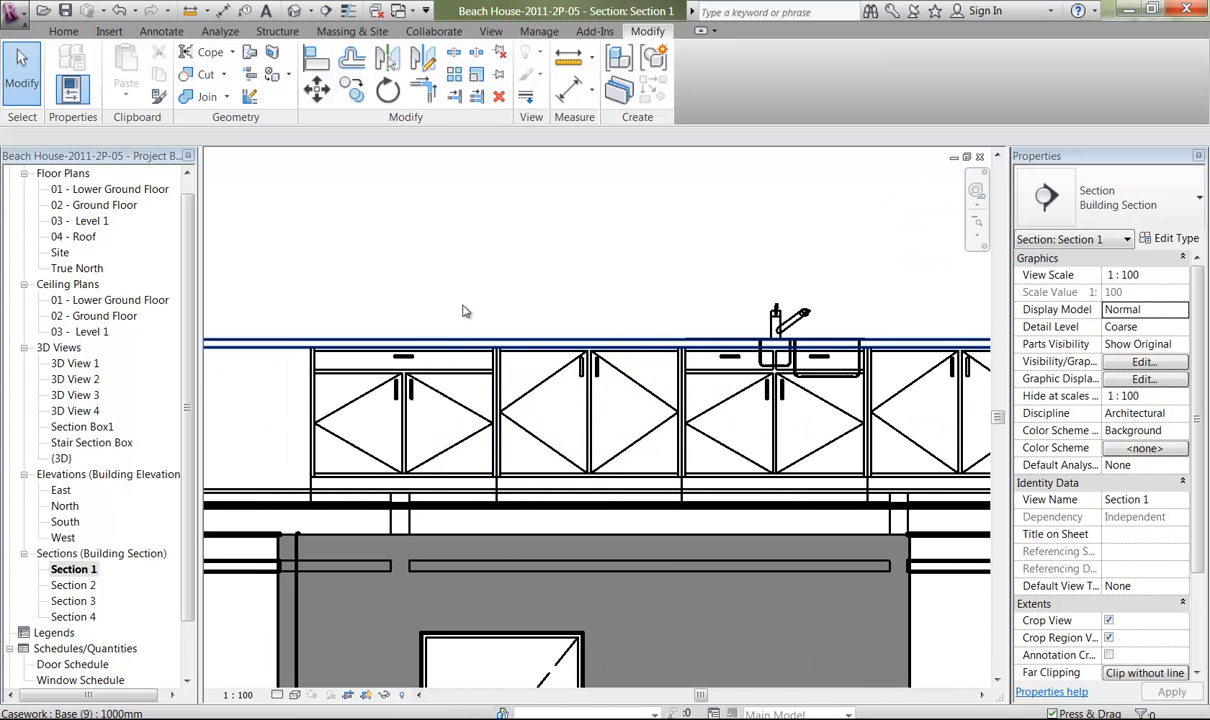
double_click(85, 205)
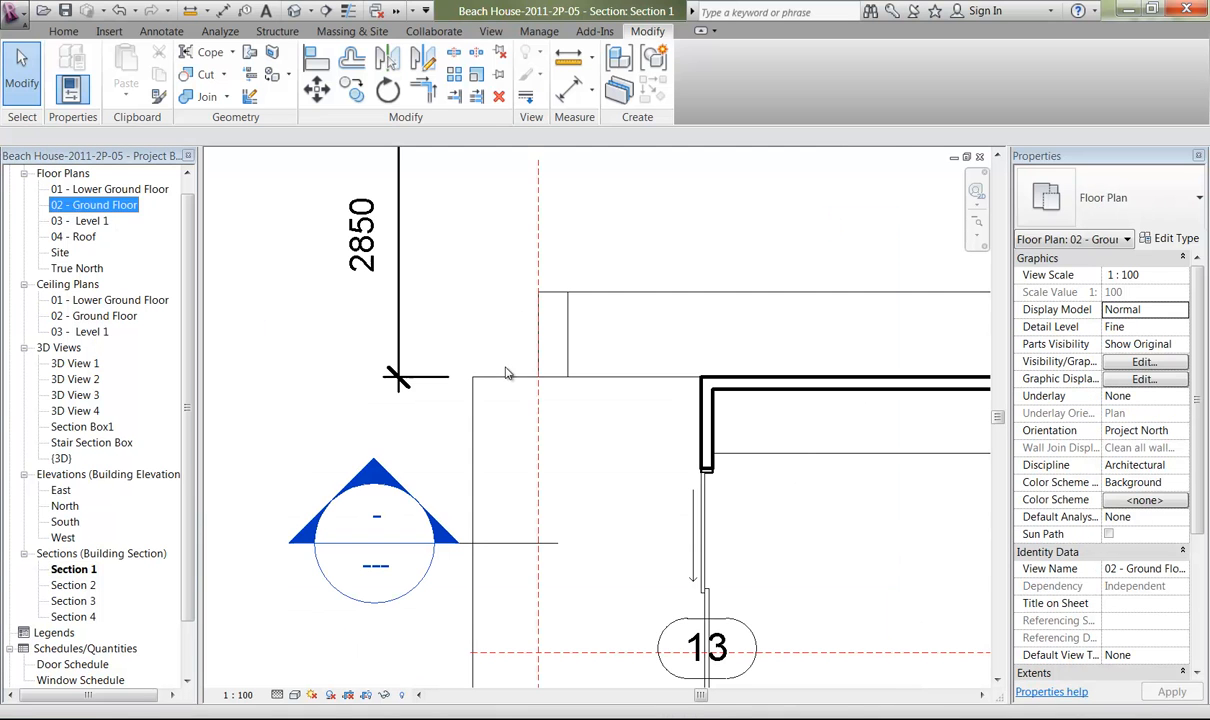
middle_click_drag(703, 408, 243, 413)
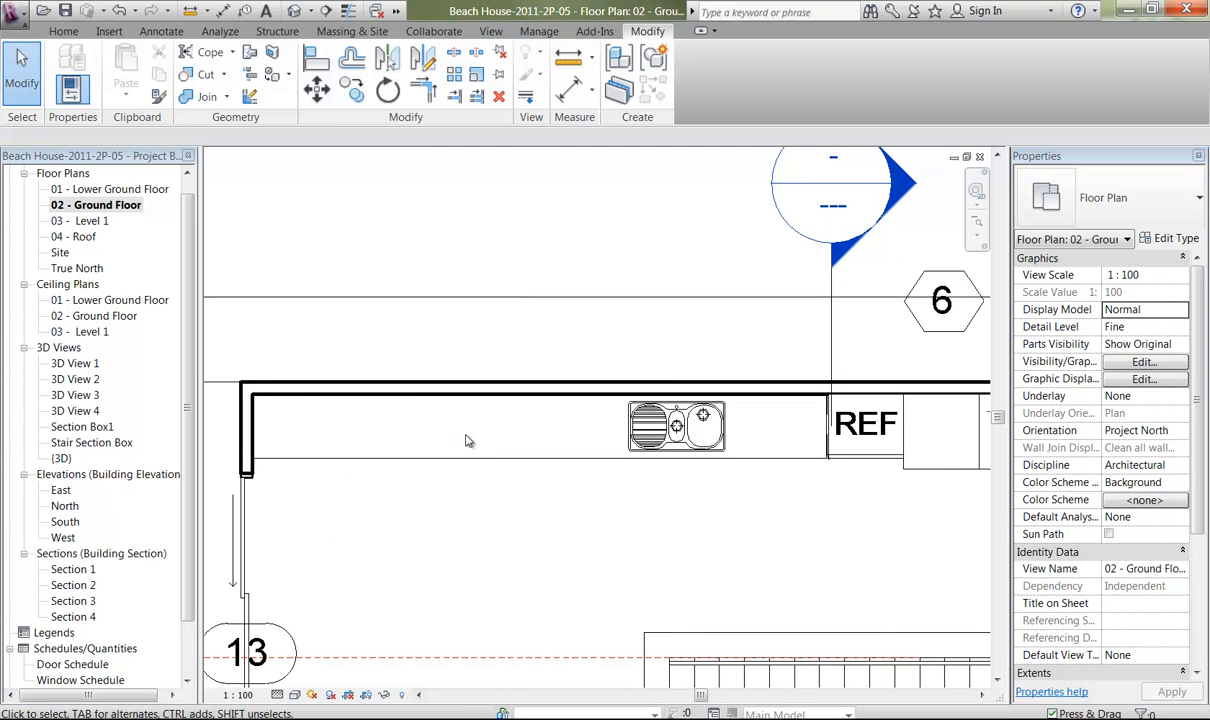
Start placing a component and browse the Metric Library to the Domestic folder under Specialty Equipment to load a family.
left_click(63, 31)
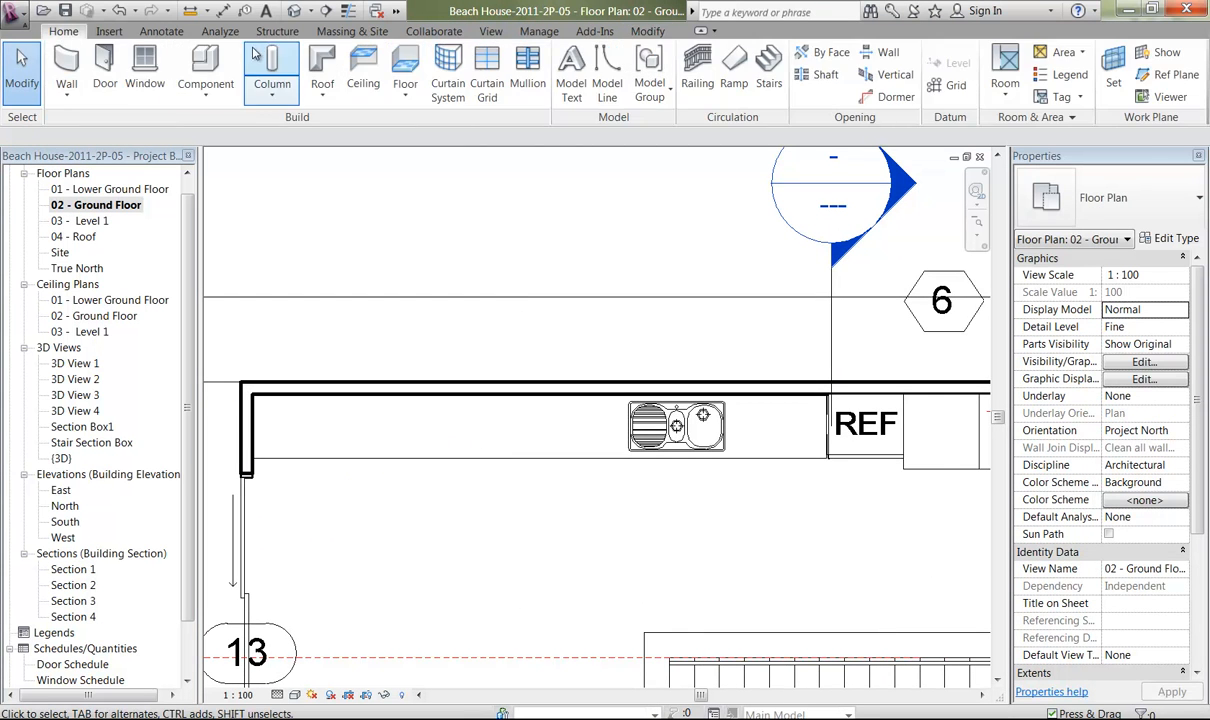
key("c")
key("m")
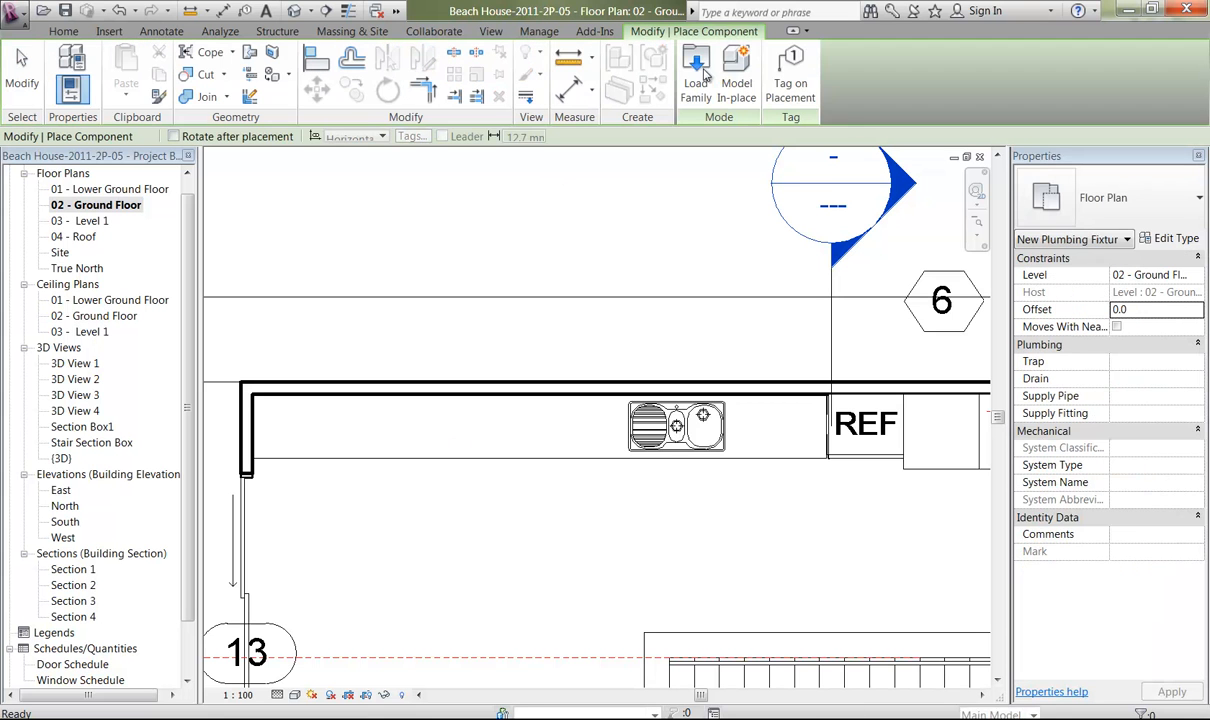
left_click(658, 70)
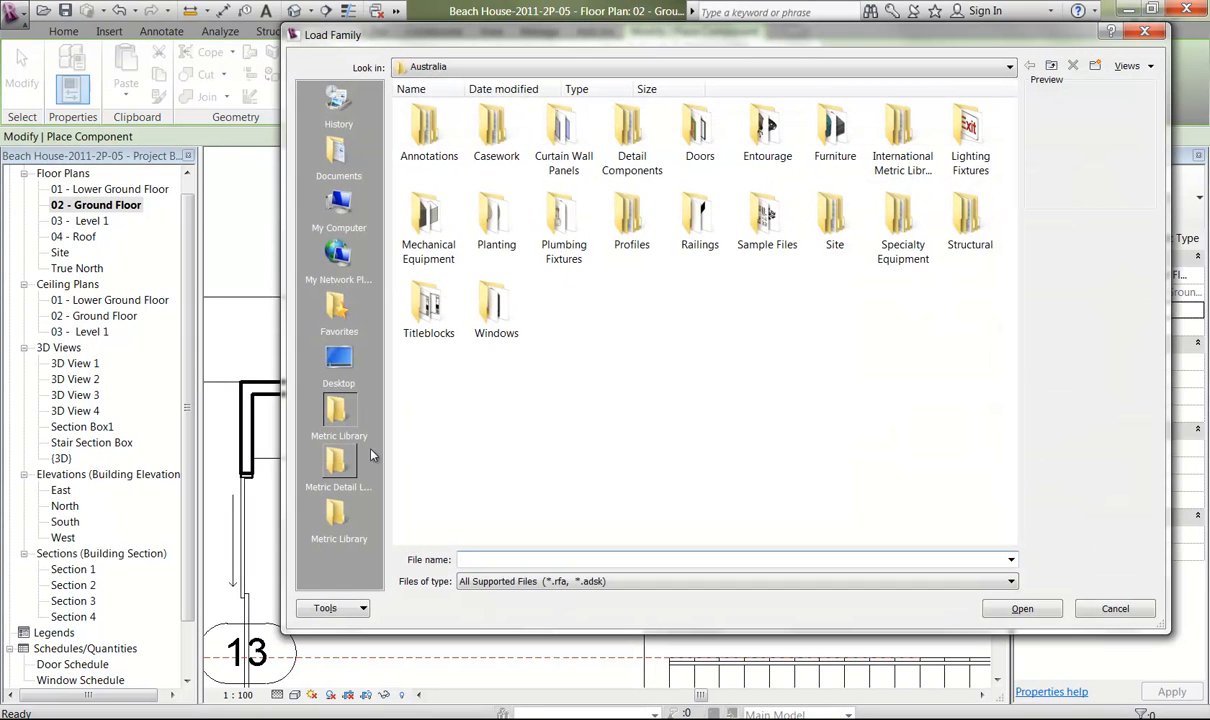
left_click(339, 514)
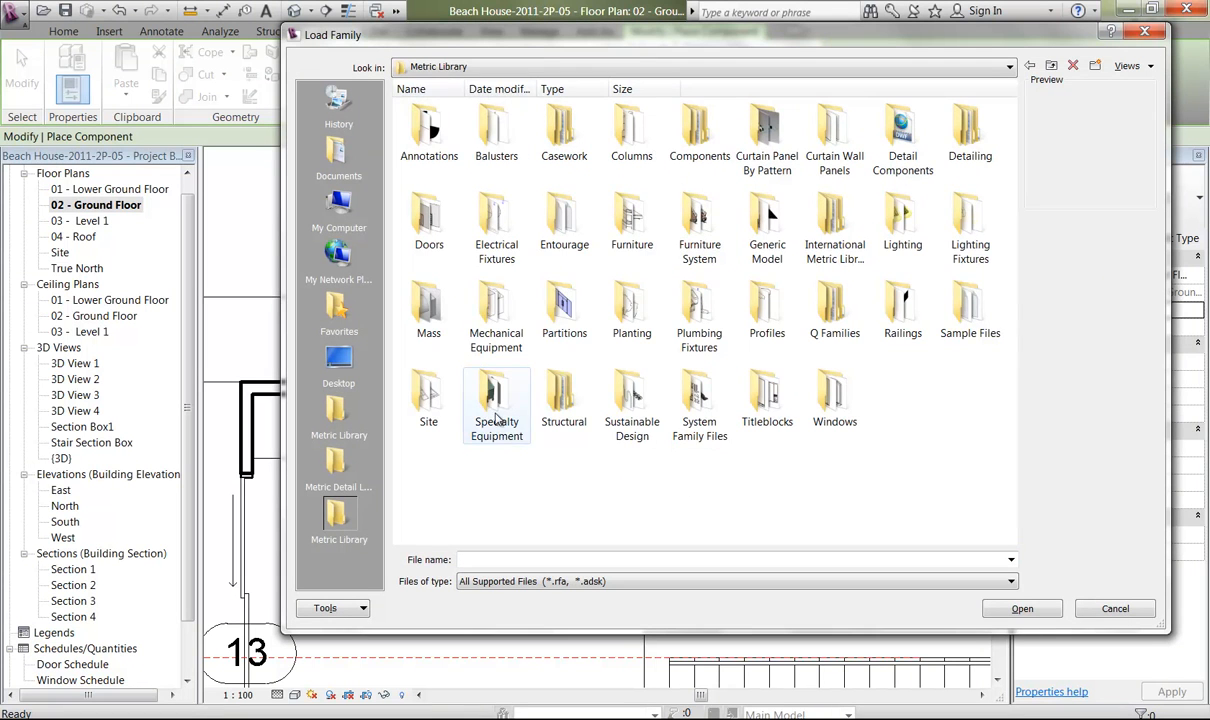
double_click(496, 420)
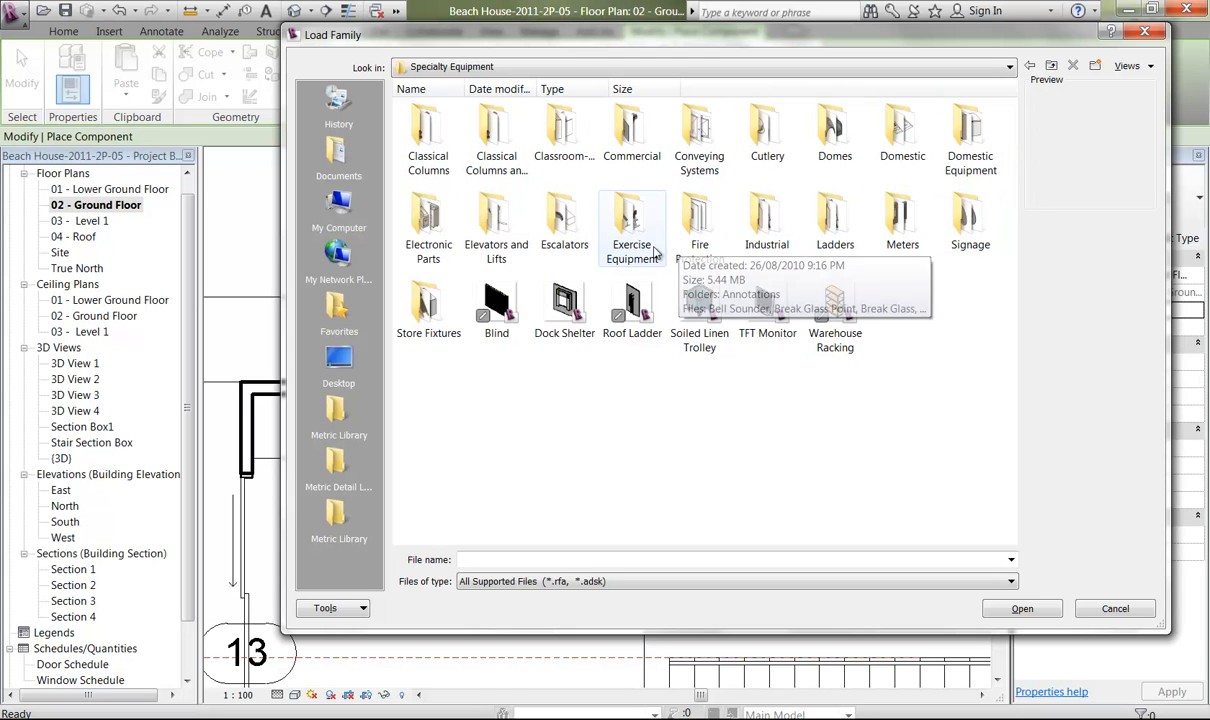
left_click(564, 130)
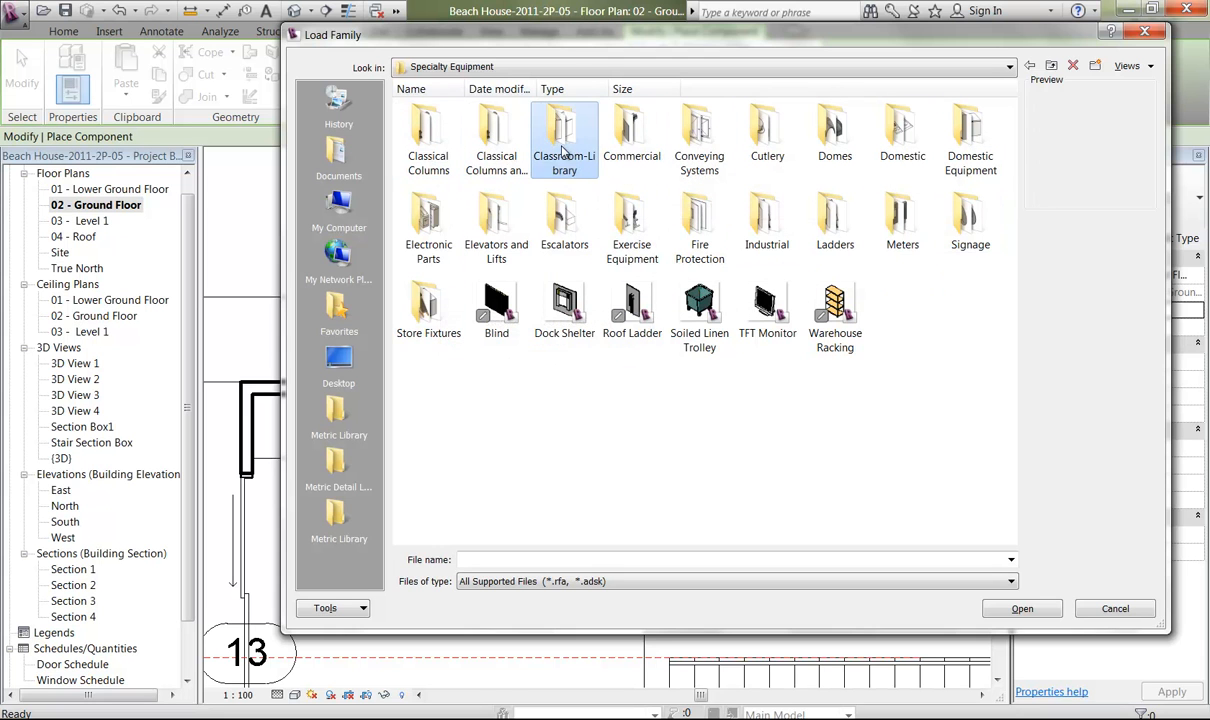
double_click(903, 135)
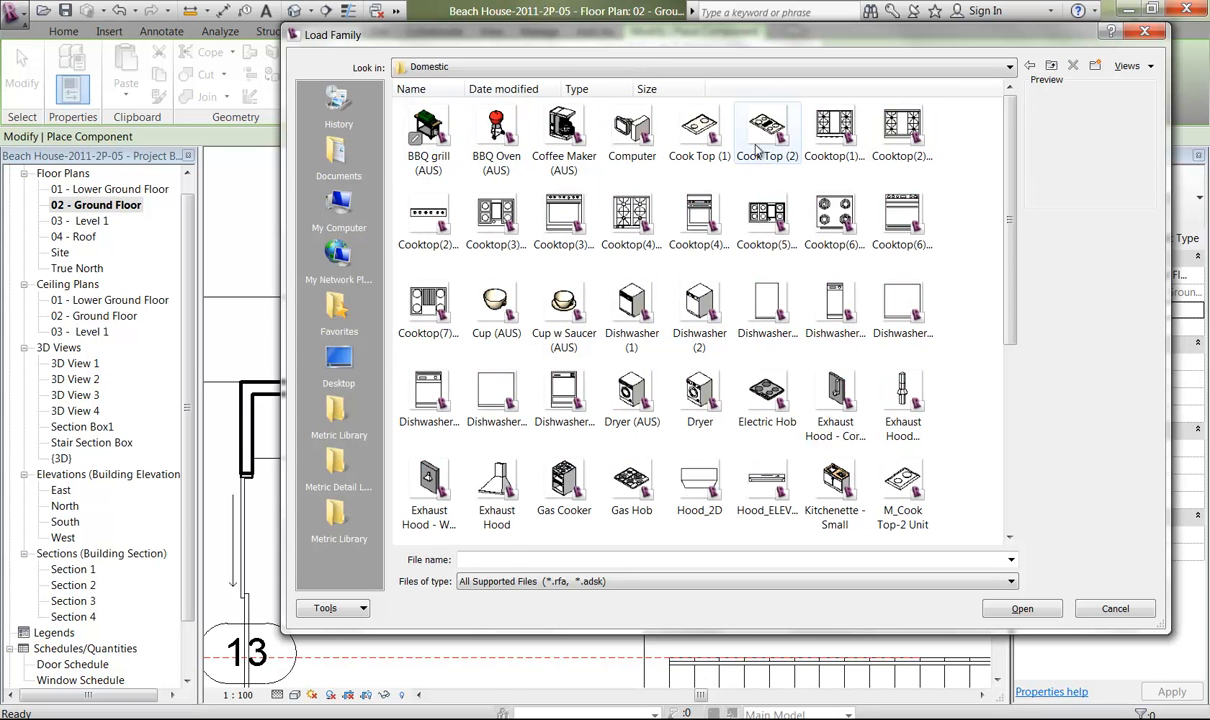
Compare the previews of the available cooktops and try to load the Cooktop(1)_2D family.
left_click(760, 148)
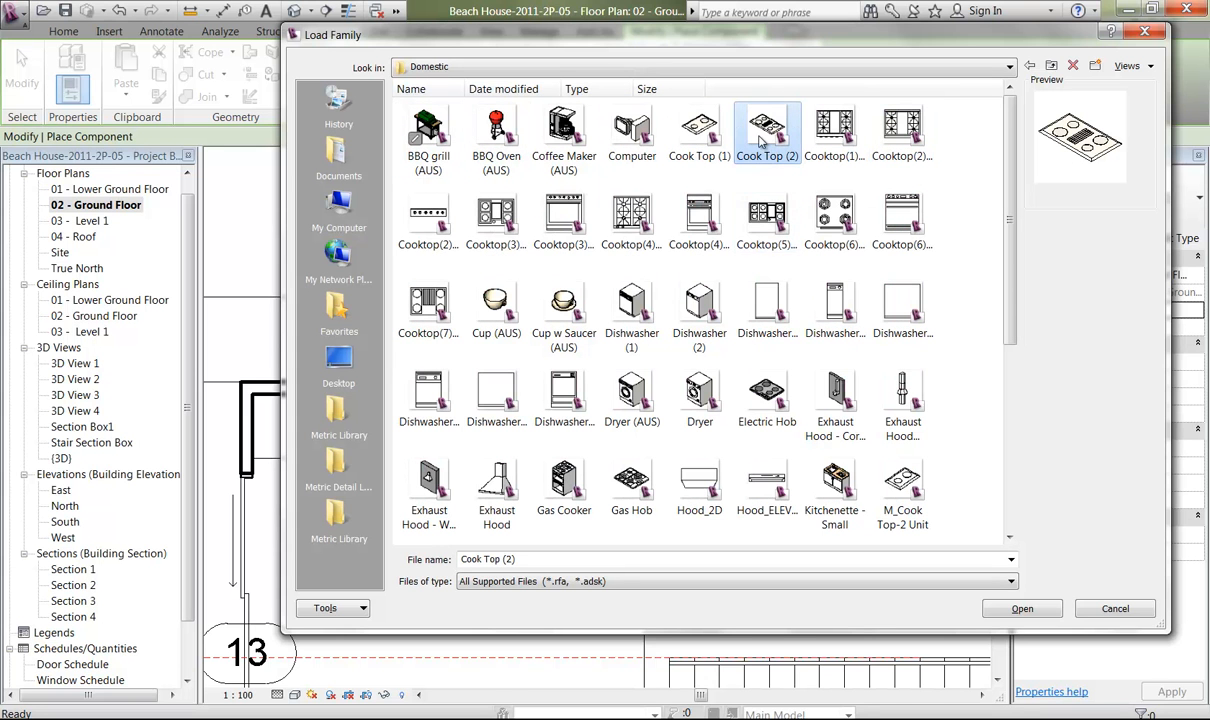
left_click(832, 125)
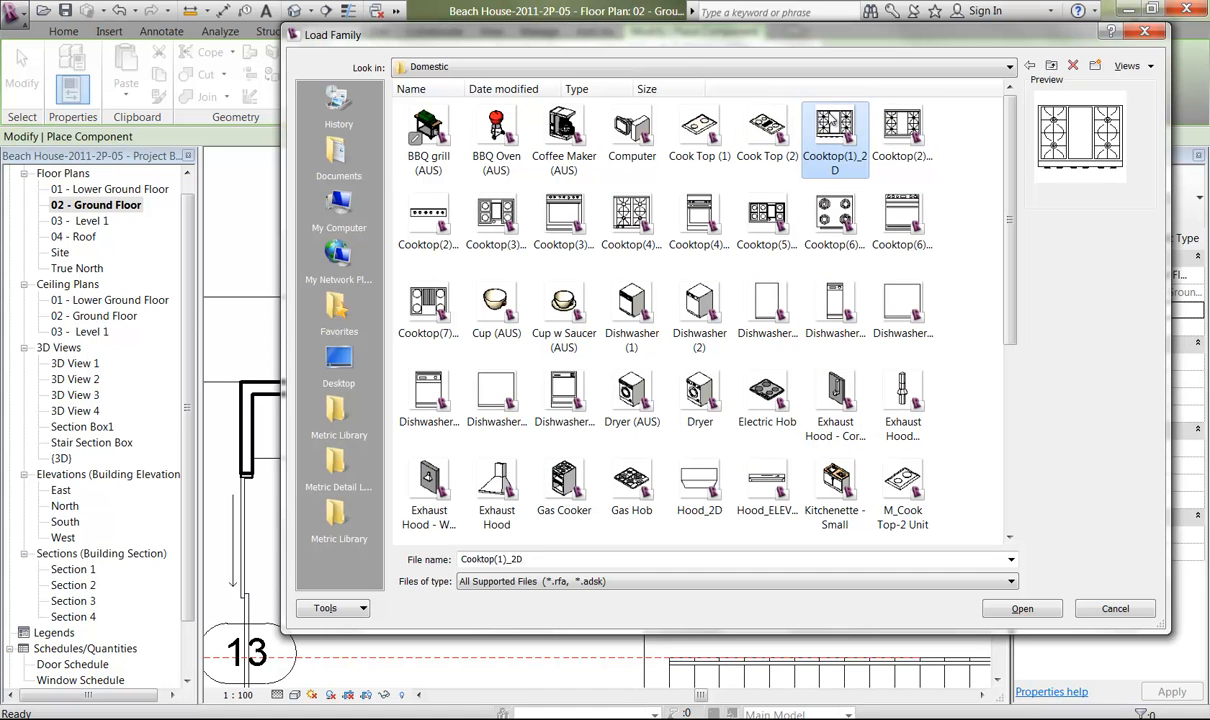
left_click(899, 124)
left_click(844, 130)
left_click(905, 143)
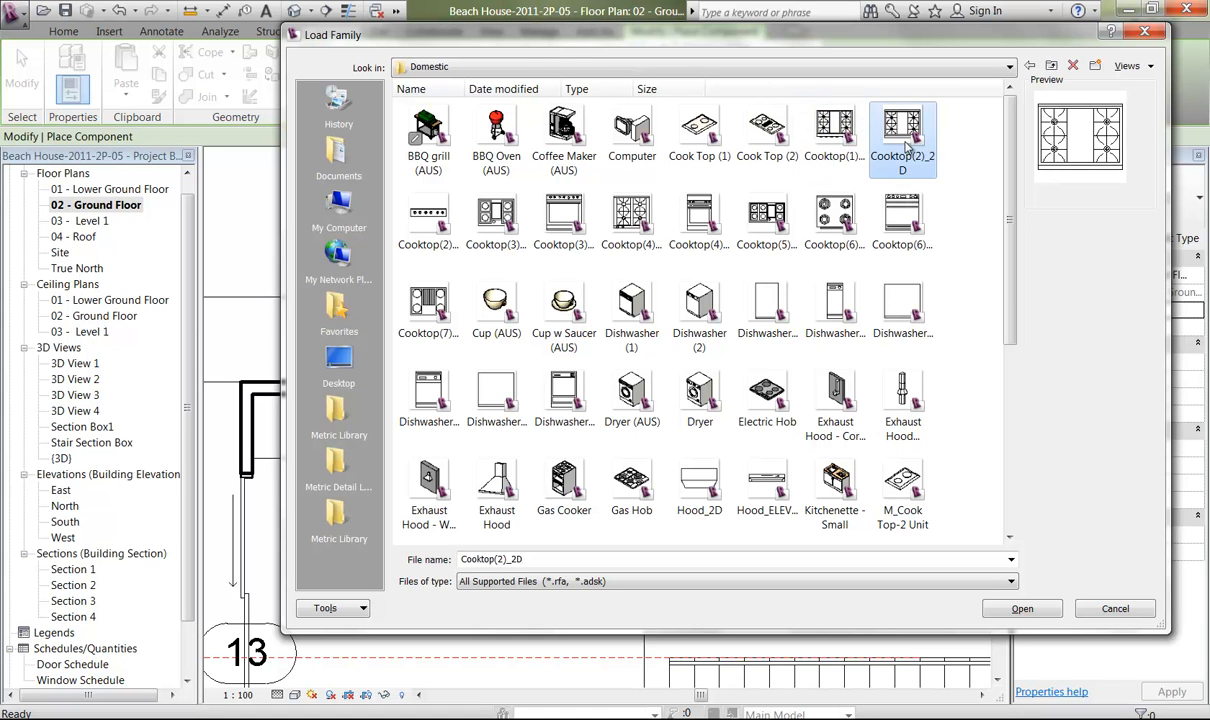
left_click(845, 145)
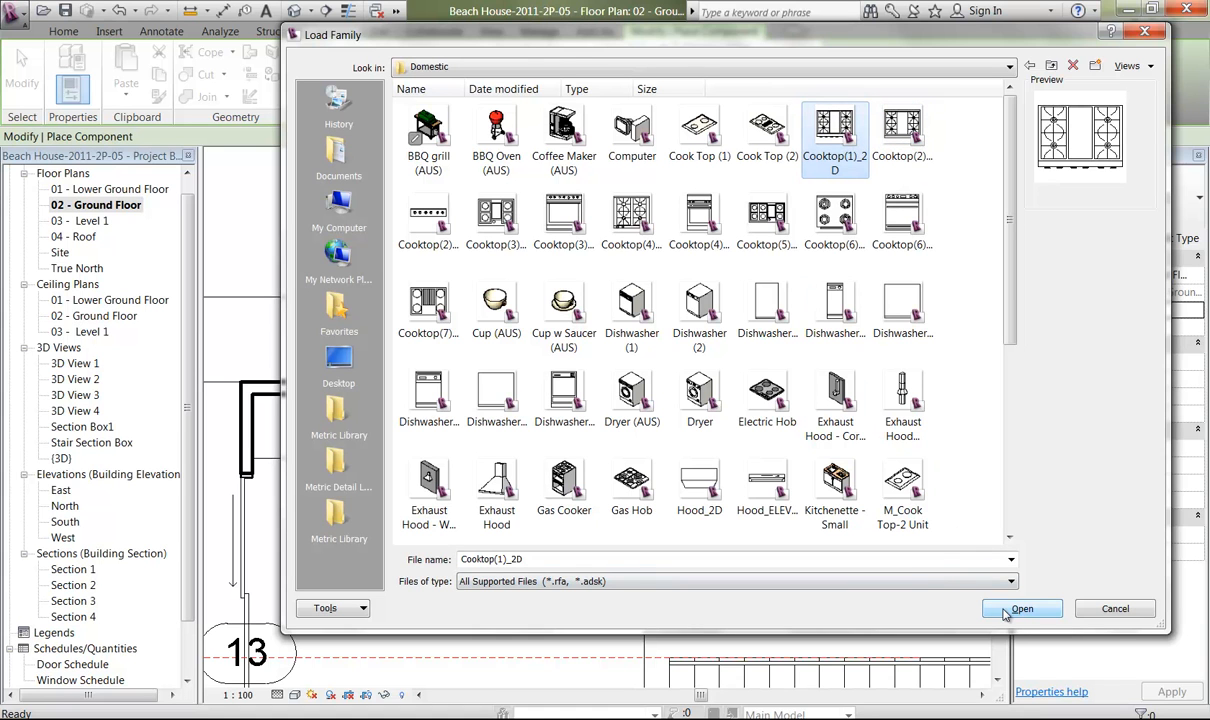
left_click(628, 230)
left_click(826, 128)
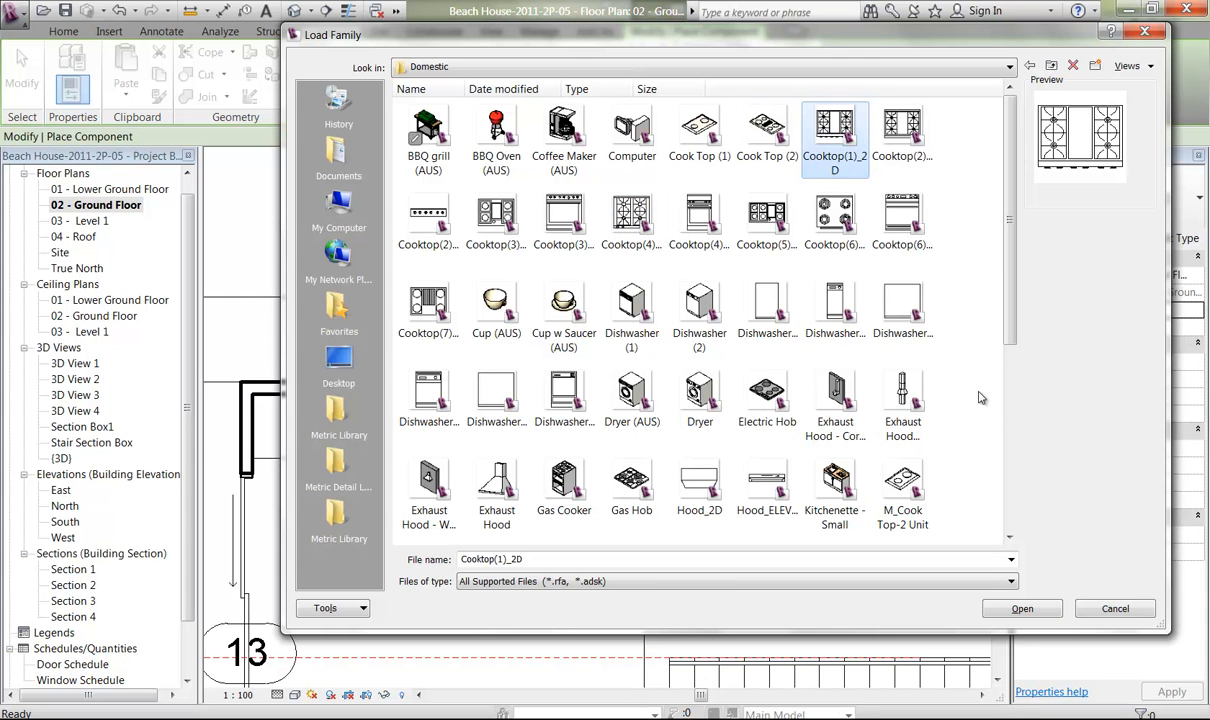
left_click(1021, 608)
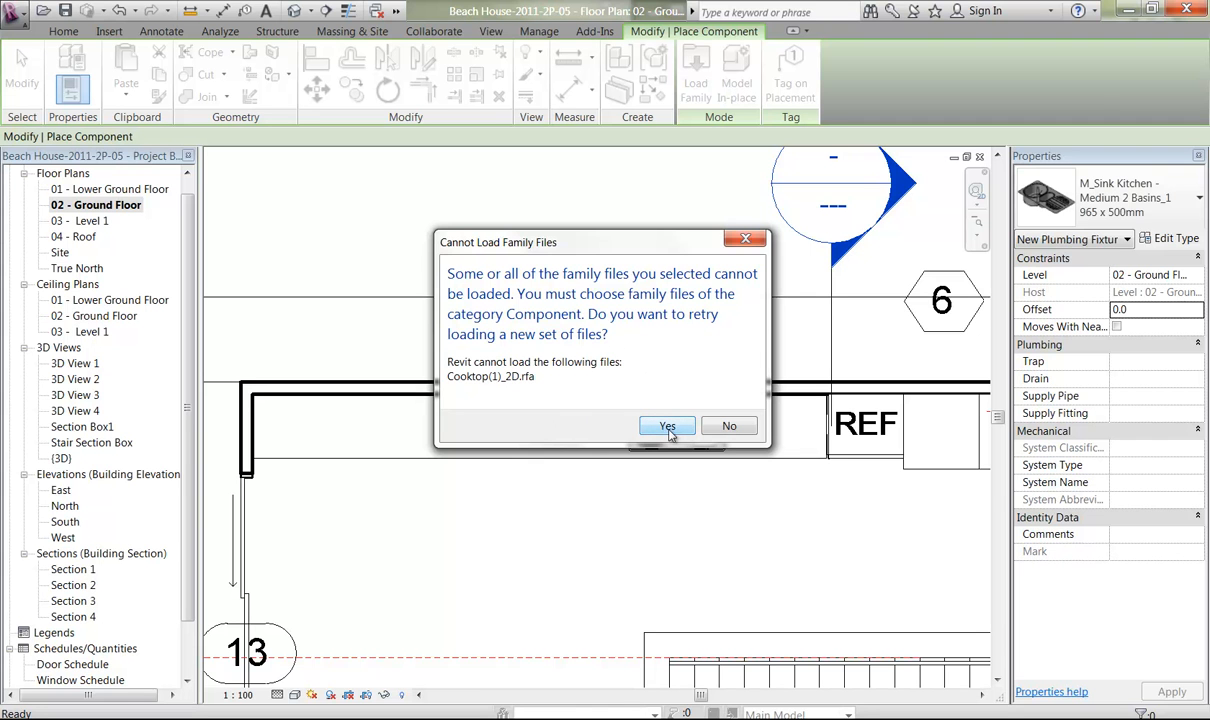
Retry the family loading and return to the Metric Library's Domestic folder under Specialty Equipment.
left_click(667, 427)
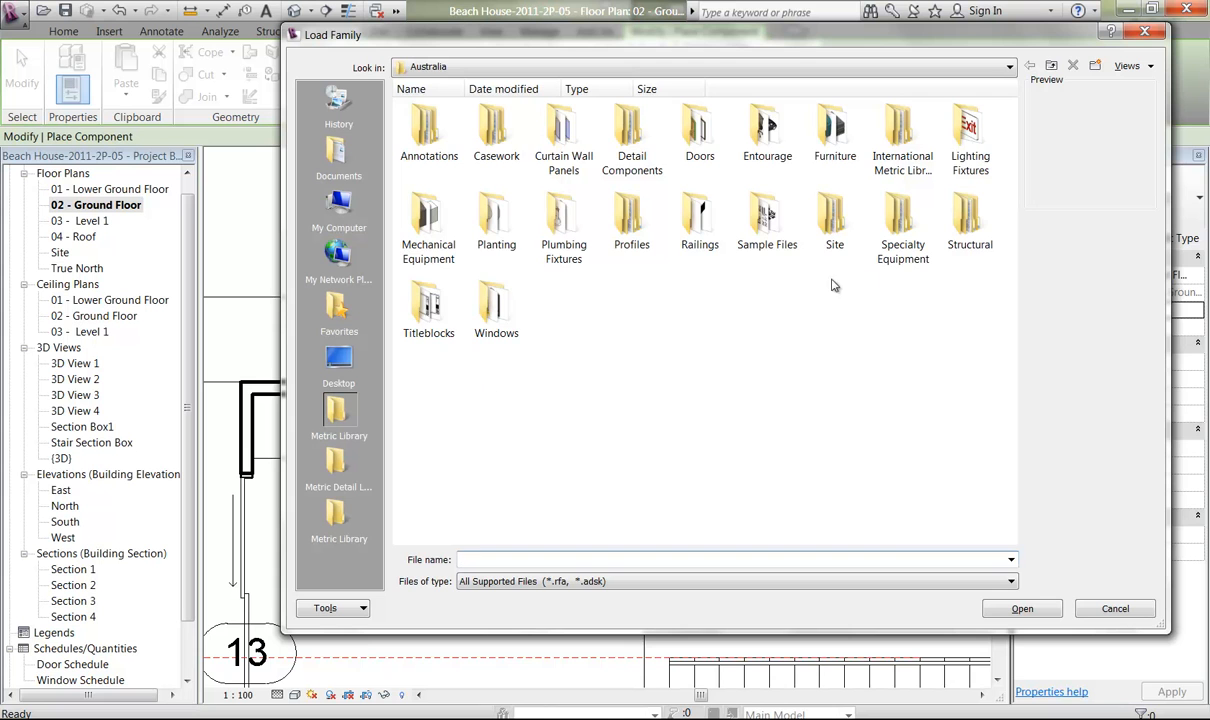
double_click(900, 225)
double_click(494, 135)
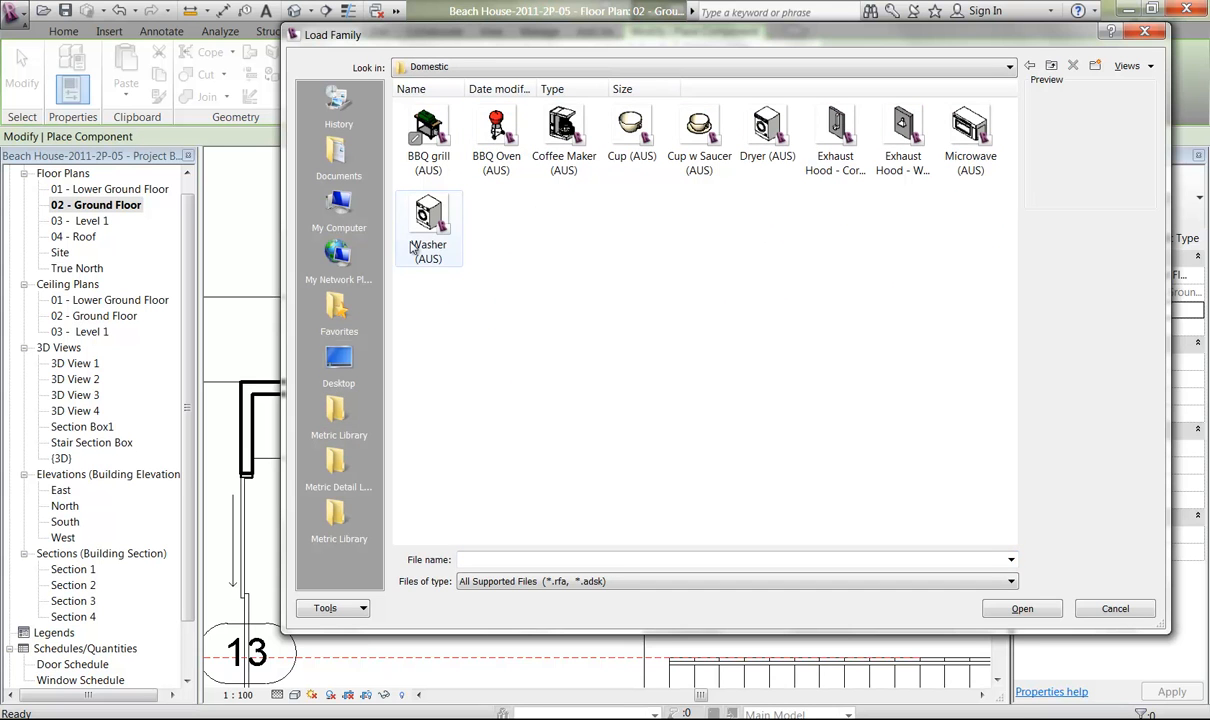
left_click(338, 518)
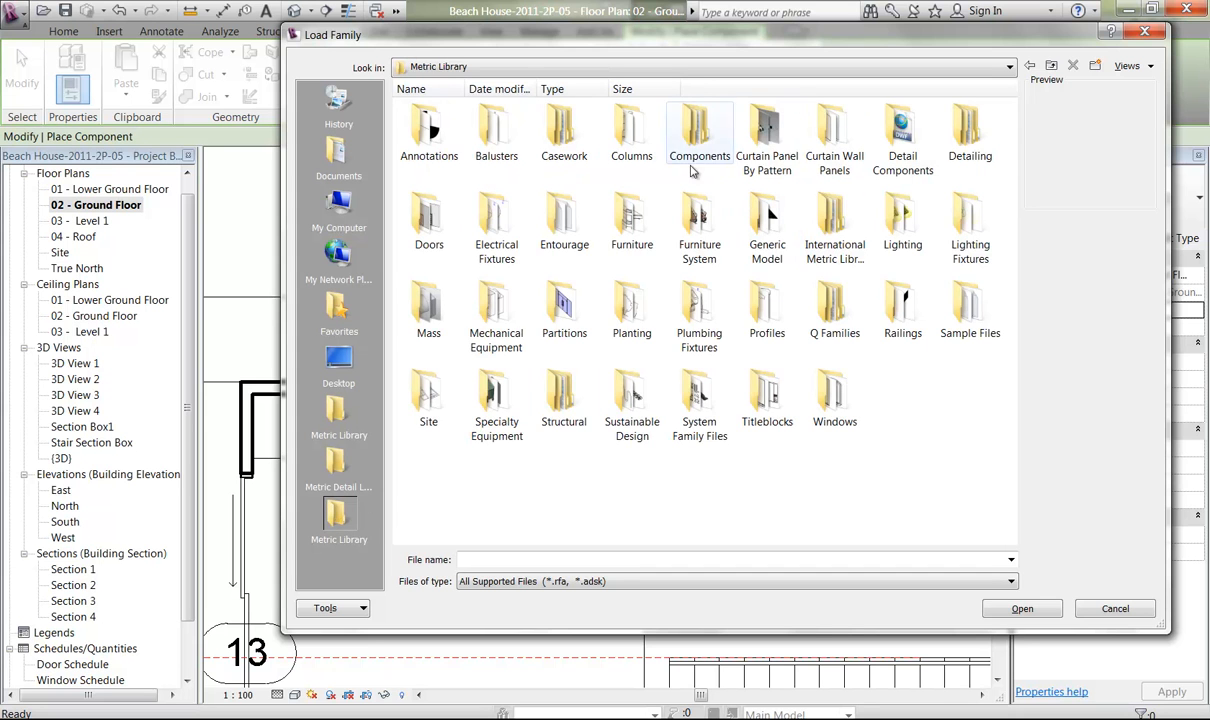
double_click(489, 405)
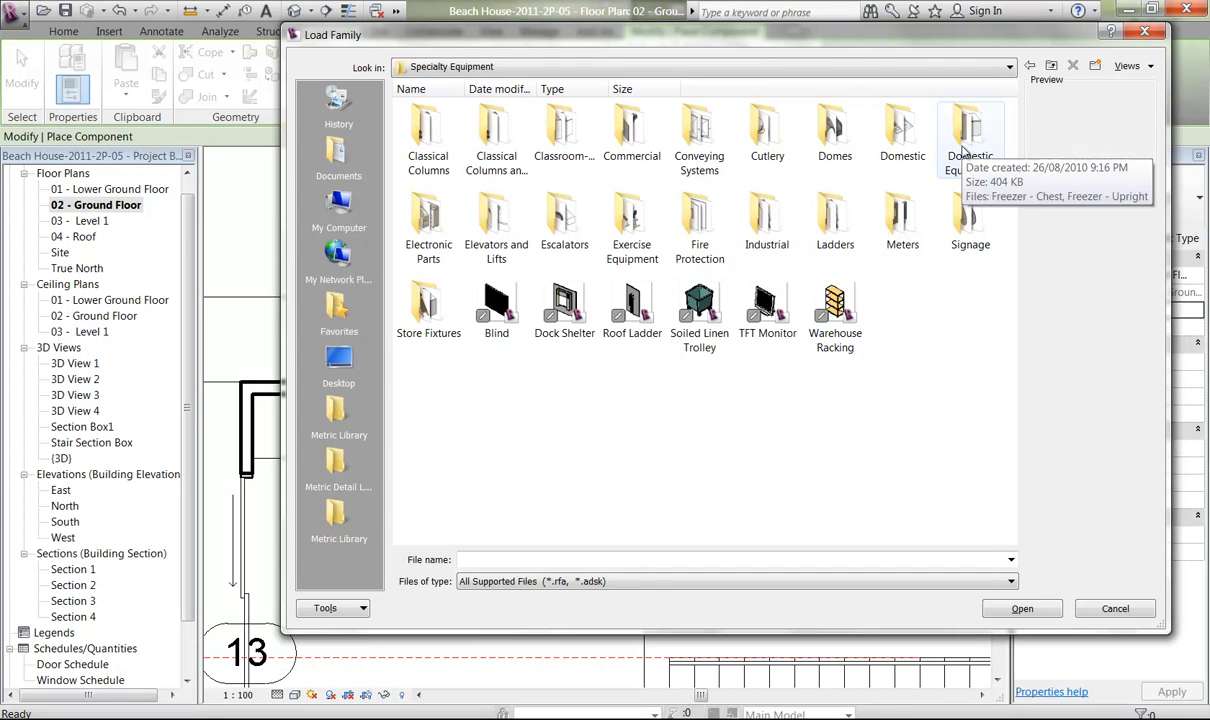
double_click(902, 128)
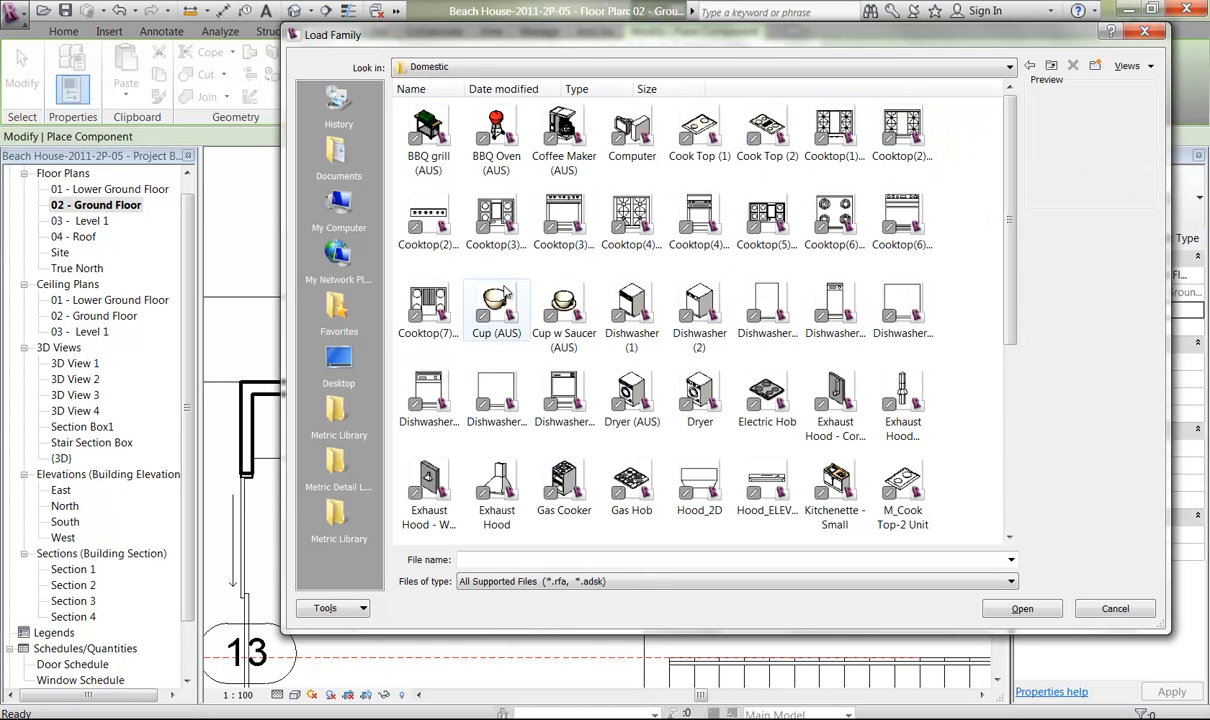
Compare the previews of the available cooktops and load the Gas Hob family.
left_click(416, 227)
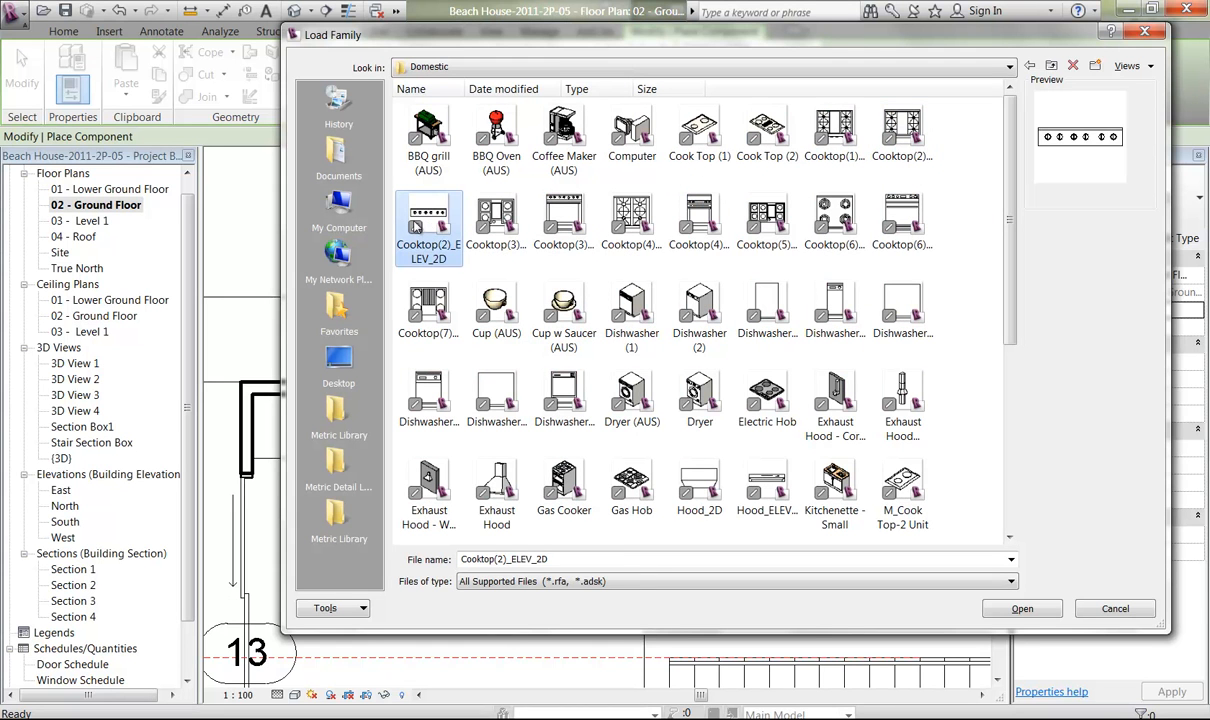
left_click(706, 128)
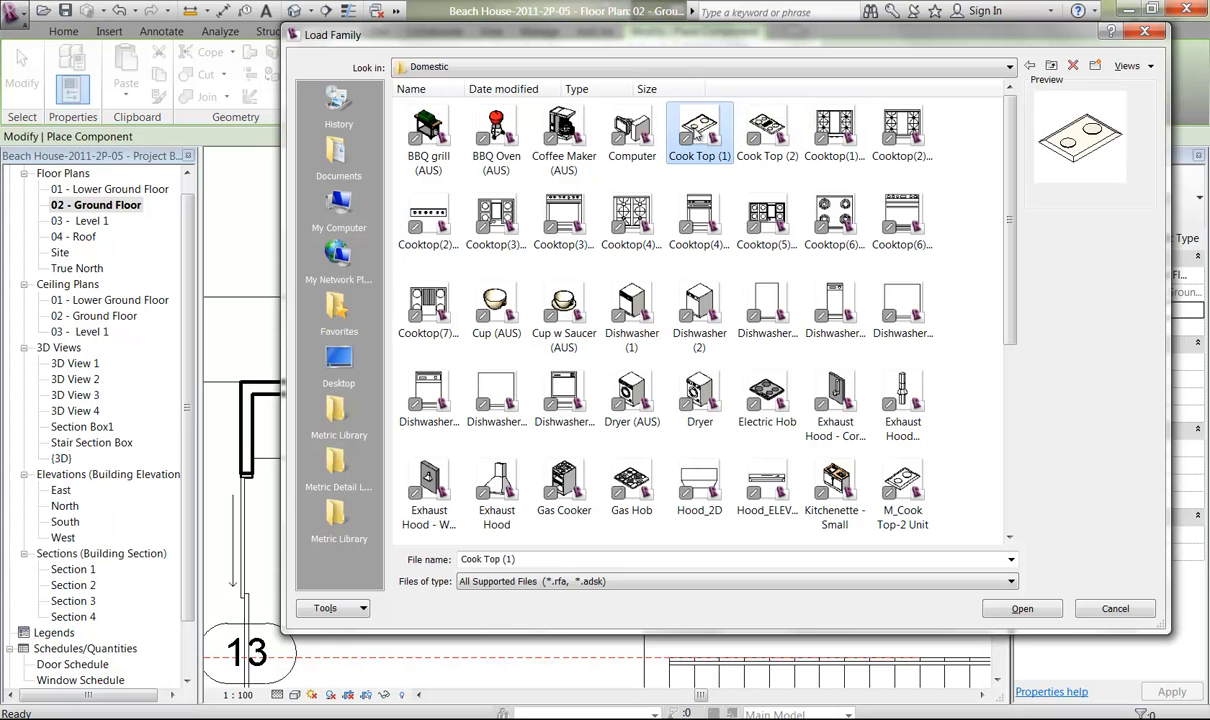
left_click(766, 127)
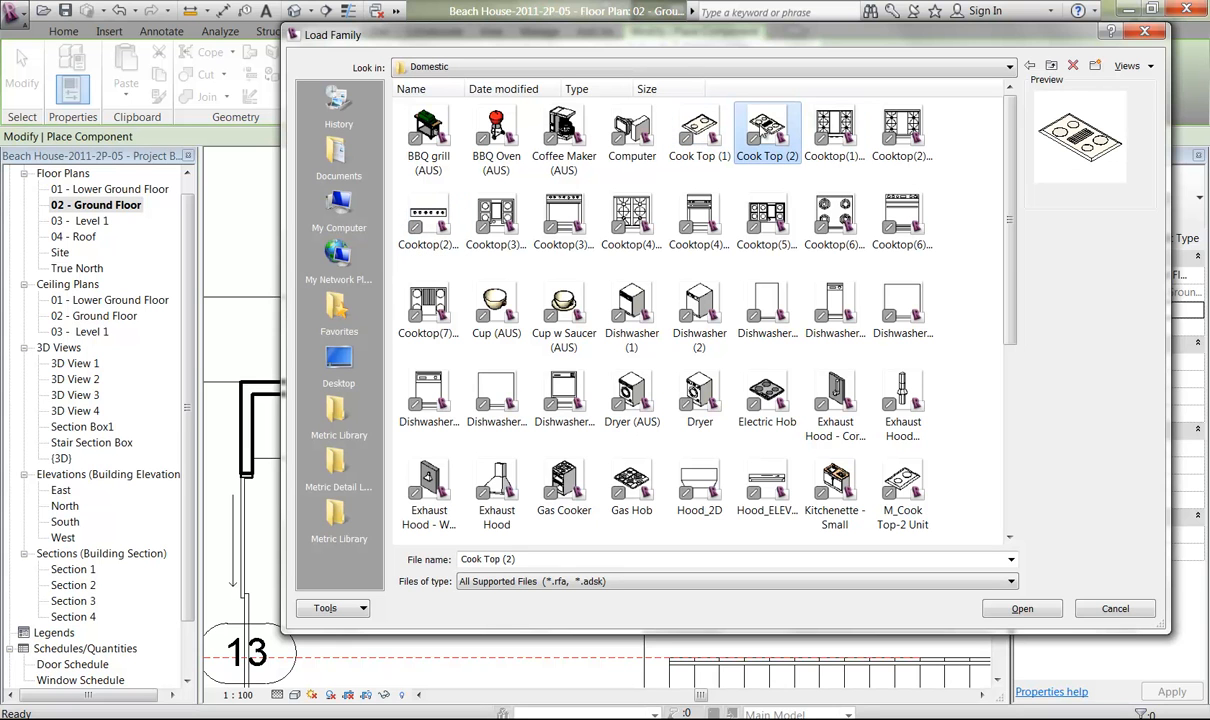
left_click(631, 483)
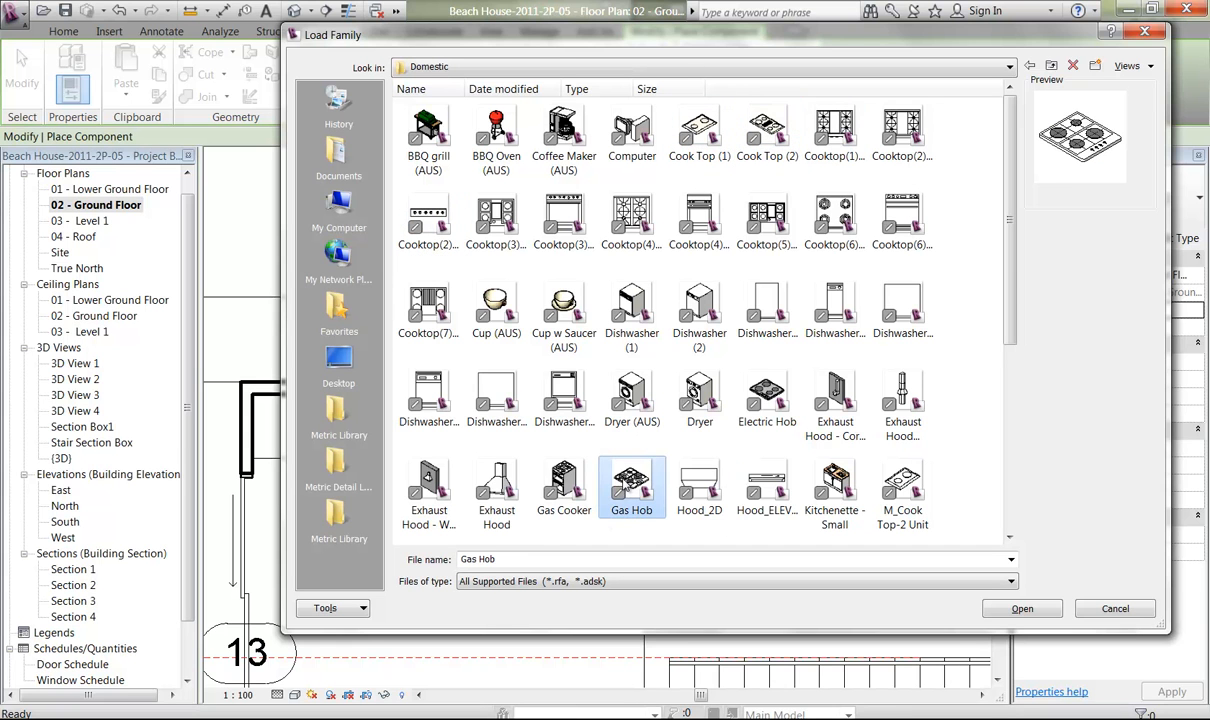
left_click(1023, 609)
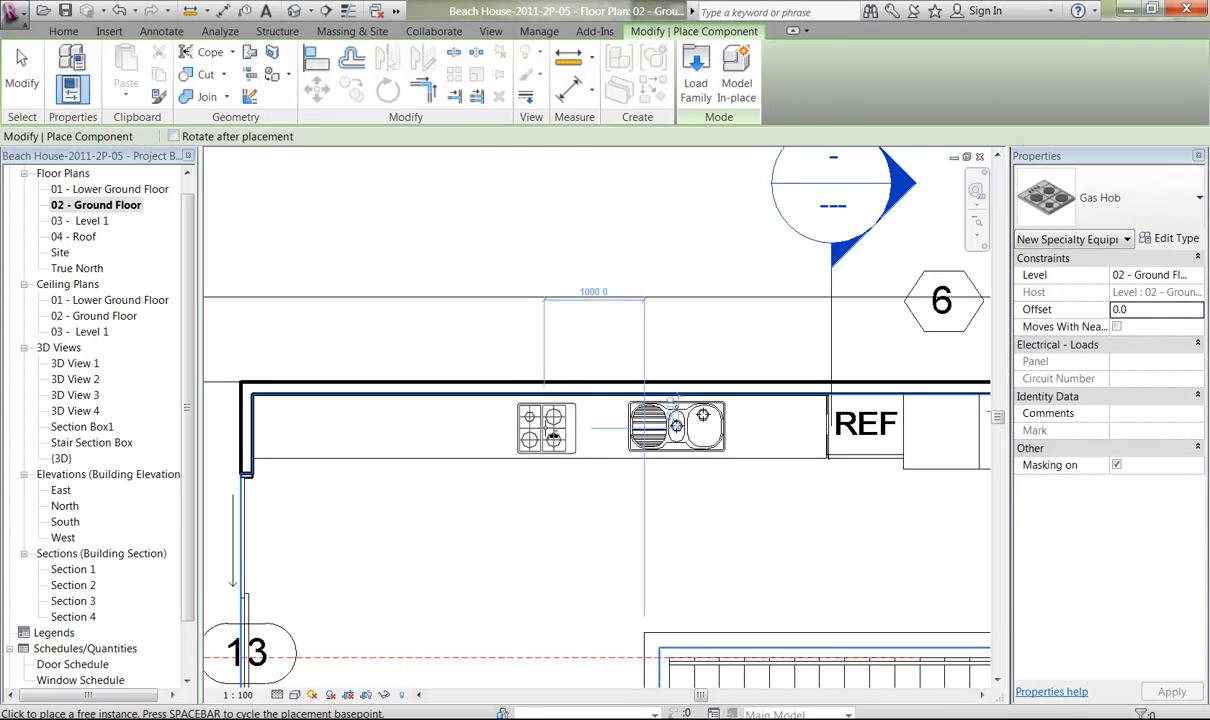
Place one Gas Hob on the kitchen bench beside the sink's drainboard and end the component placement.
middle_click_drag(543, 430, 532, 562, "ctrl")
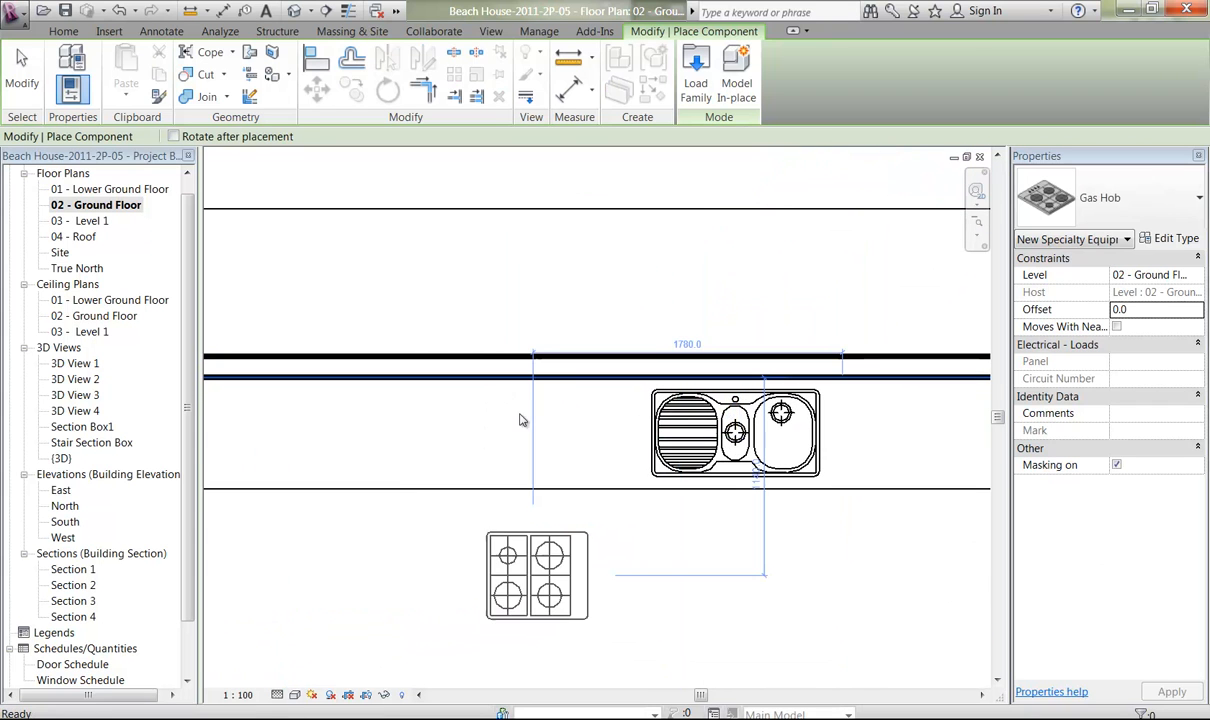
key("alt")
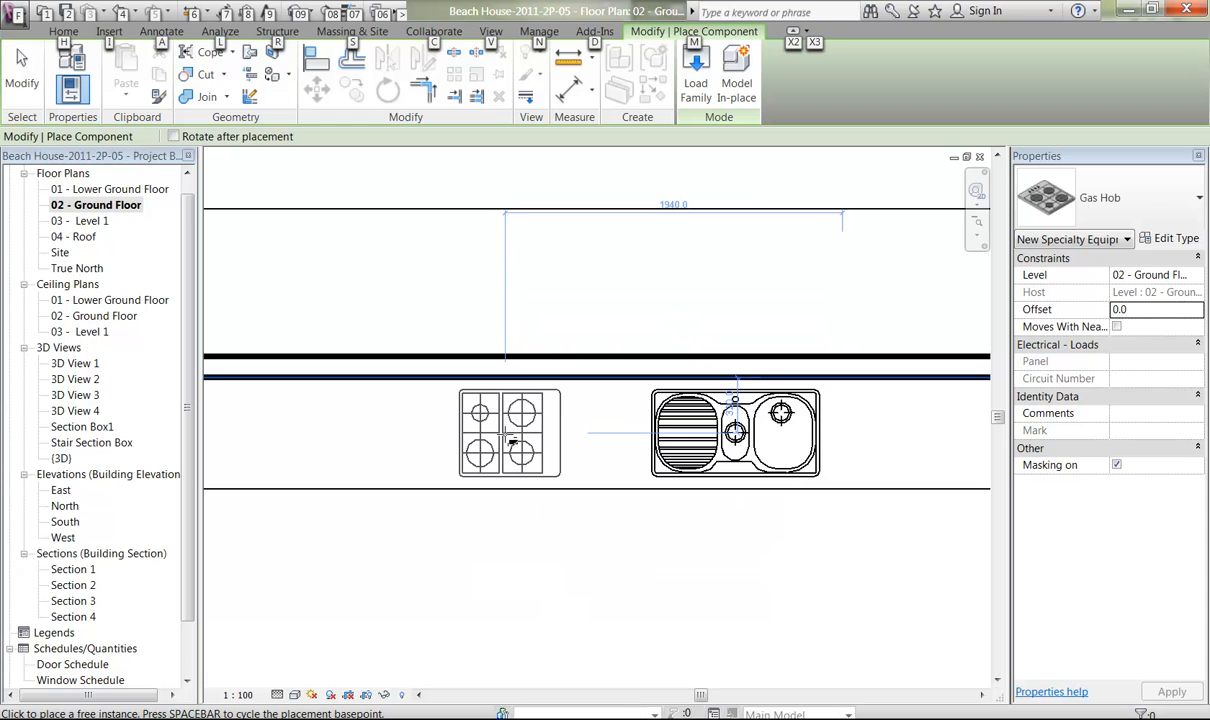
right_click(428, 304)
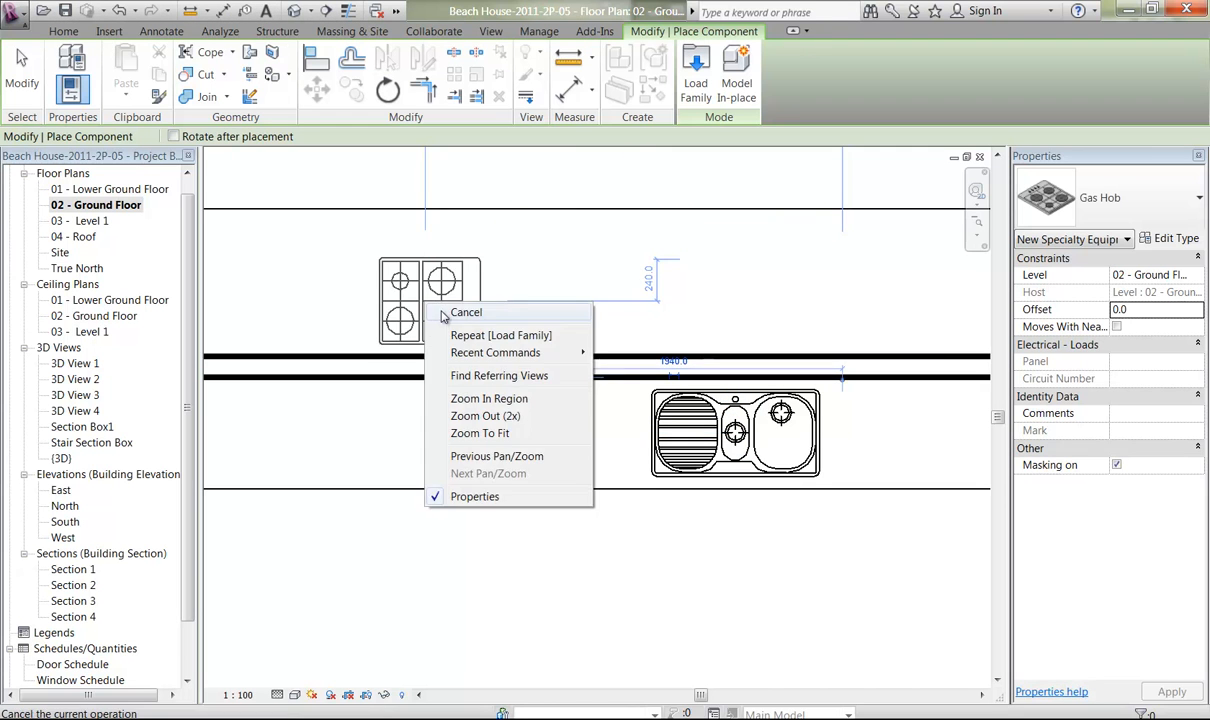
right_click(443, 315)
left_click(474, 322)
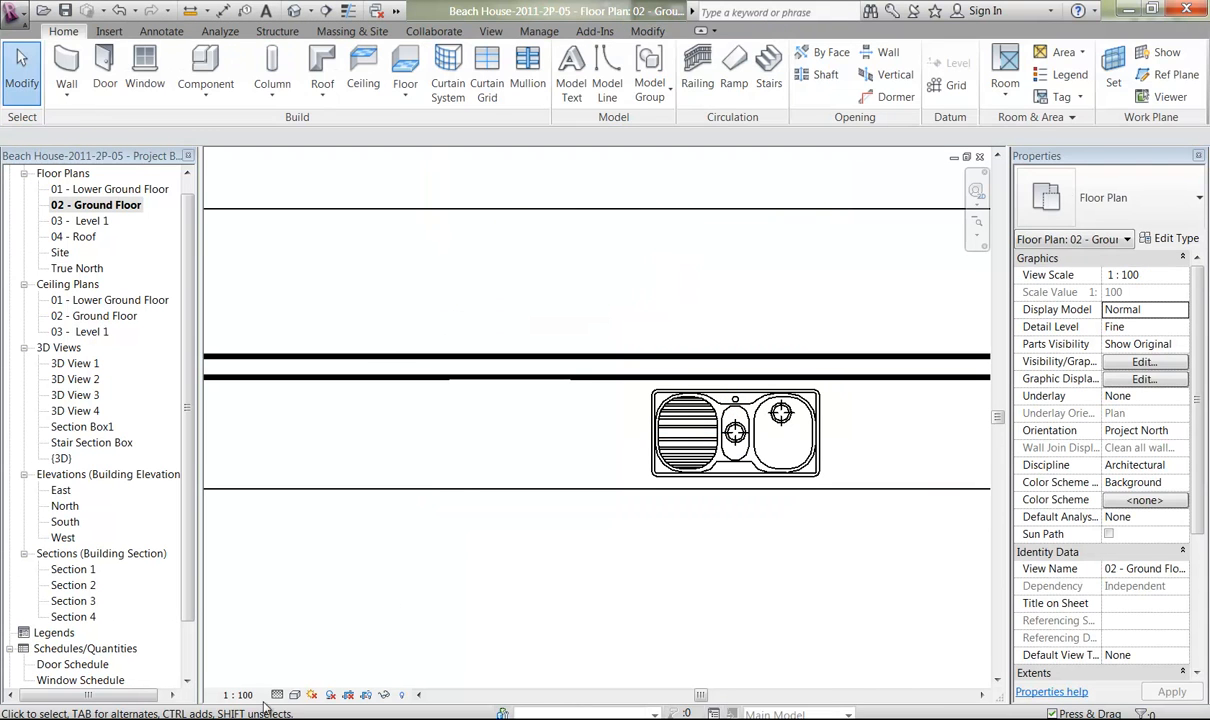
Display the ground floor plan in wireframe and select the gas hob hidden beneath the bench.
left_click(294, 694)
left_click(325, 604)
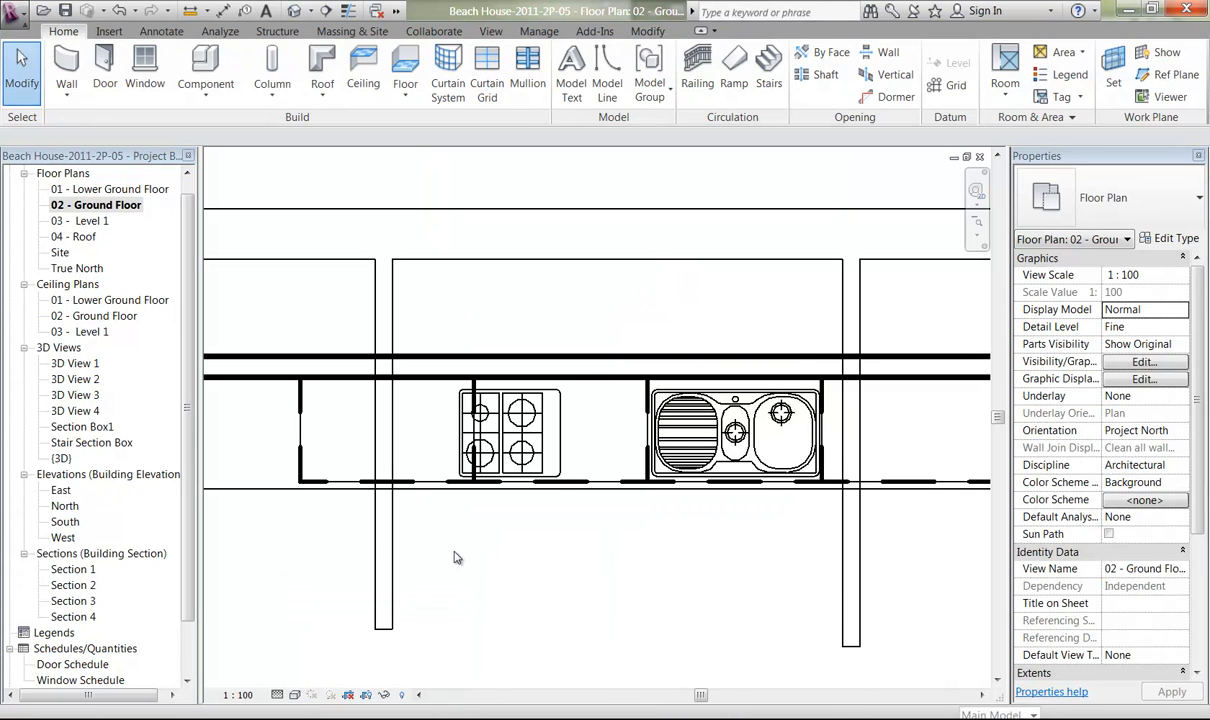
left_click(517, 452)
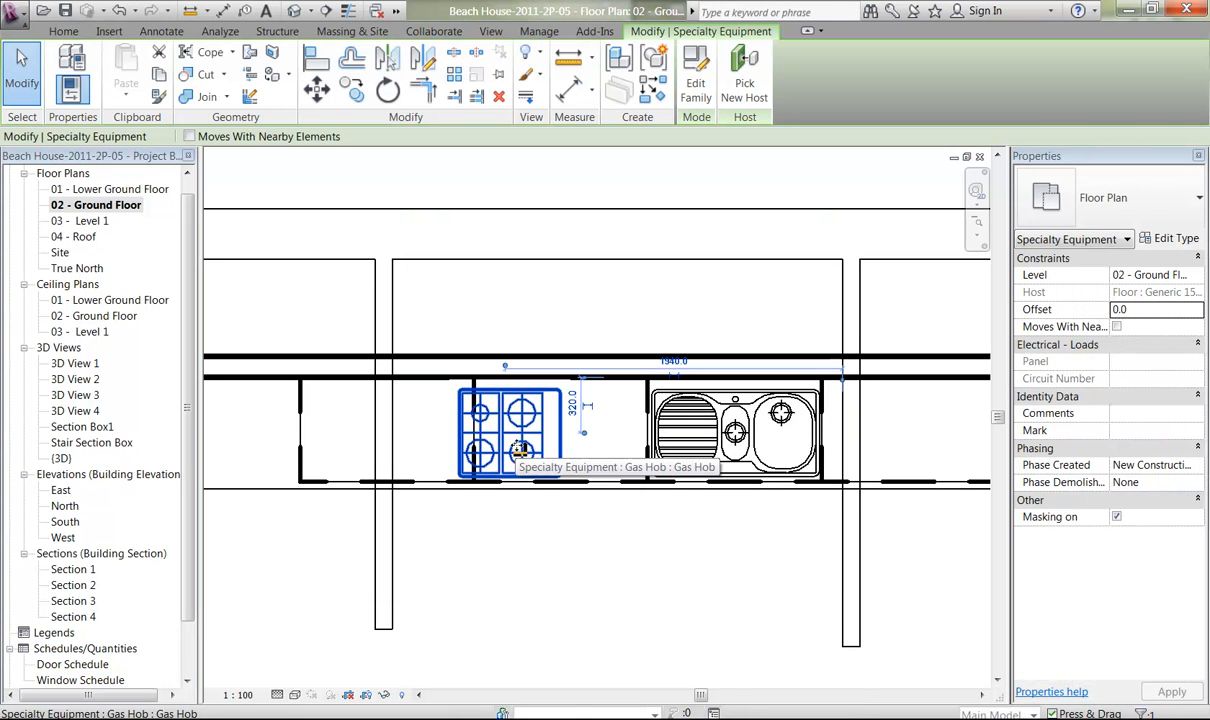
middle_click_drag(455, 605, 591, 579)
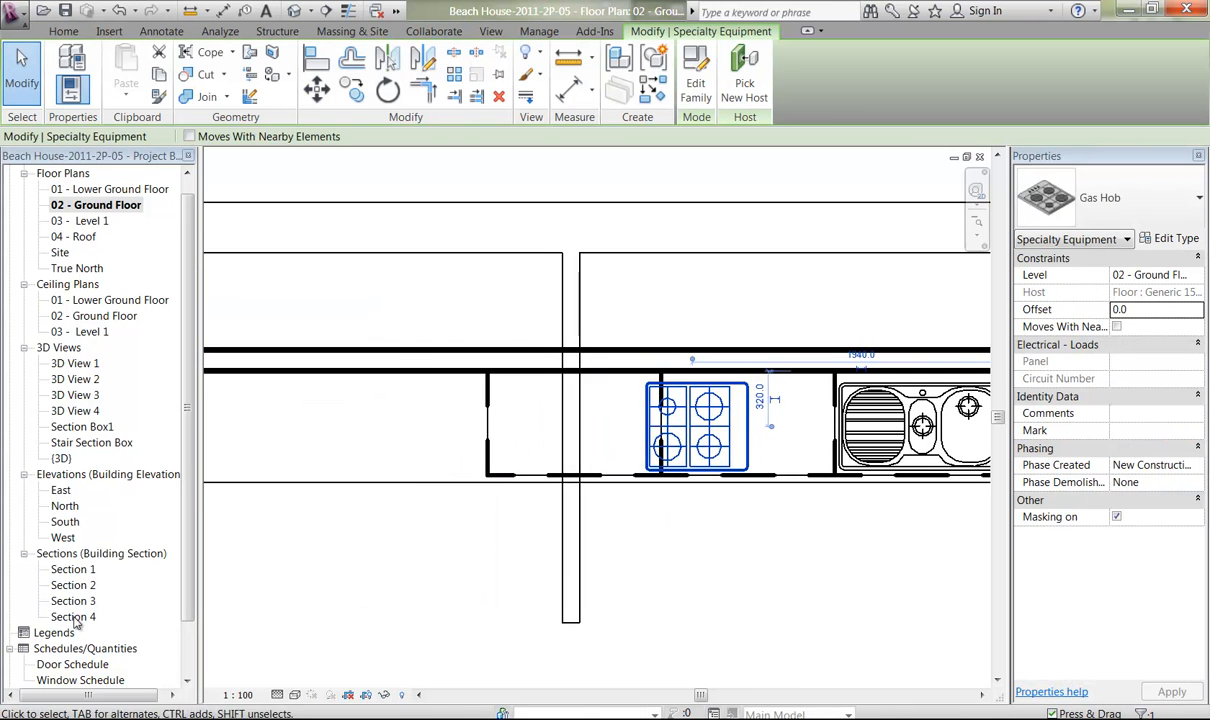
Open Section 1 and set the gas hob's offset to 900 so it sits on the bench top.
double_click(76, 569)
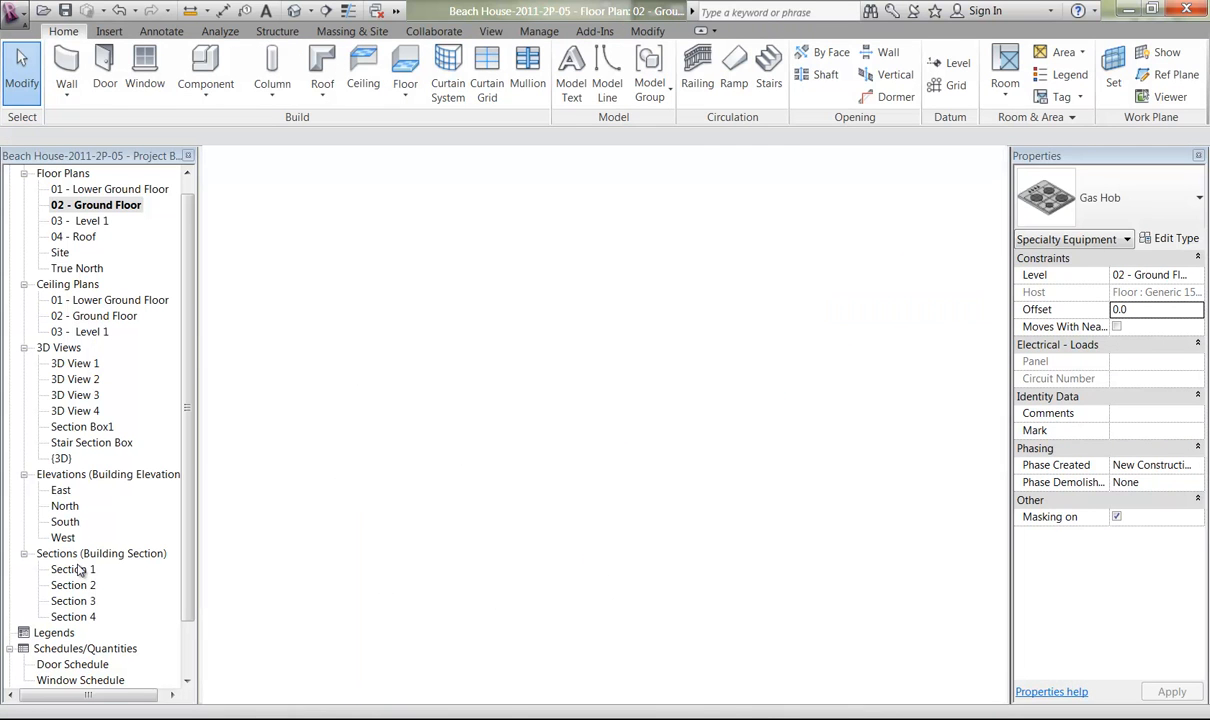
middle_click_drag(553, 511, 574, 547)
key("alt")
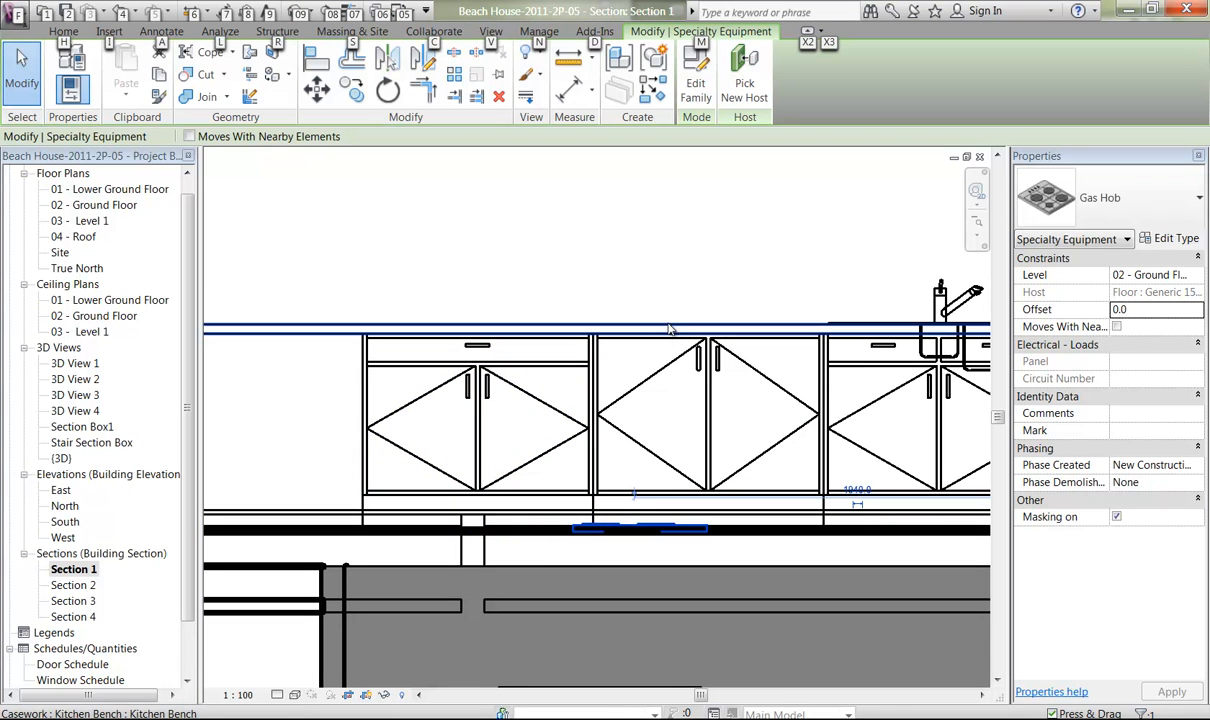
left_click(1152, 310)
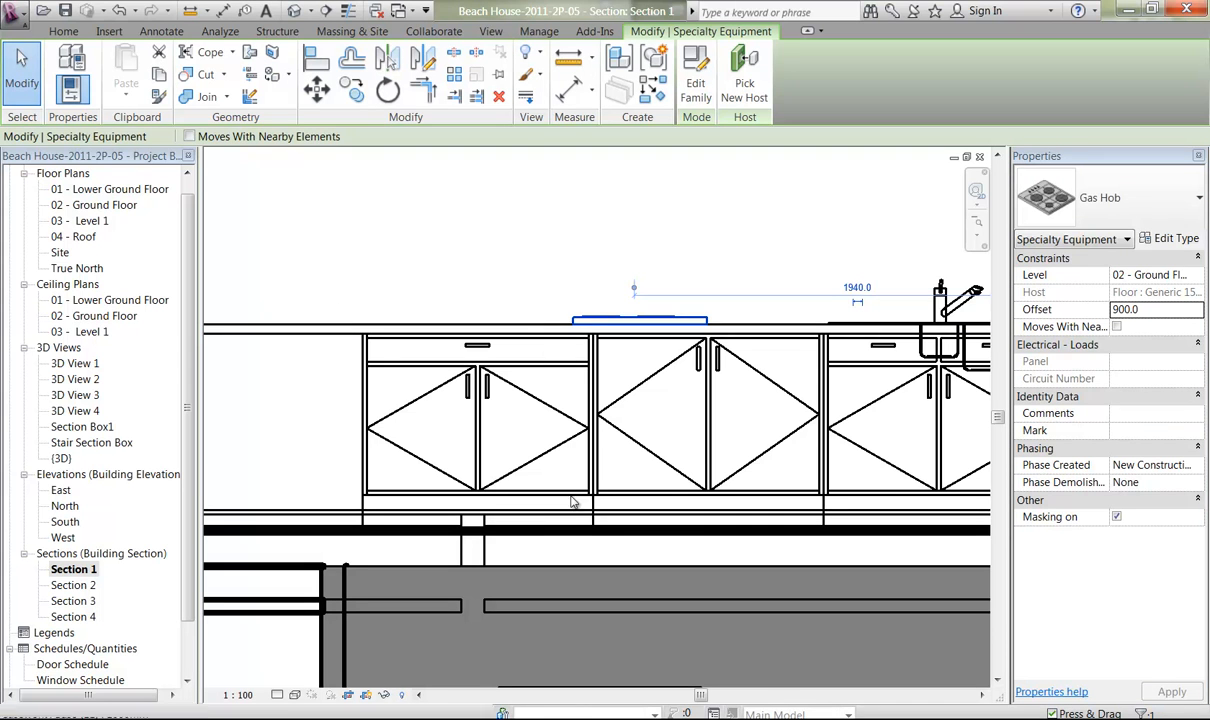
Nudge the gas hob along the bench away from the sink until it sits over the end base cabinet with the drawer.
key("Left")
key("Left")
key("Left")
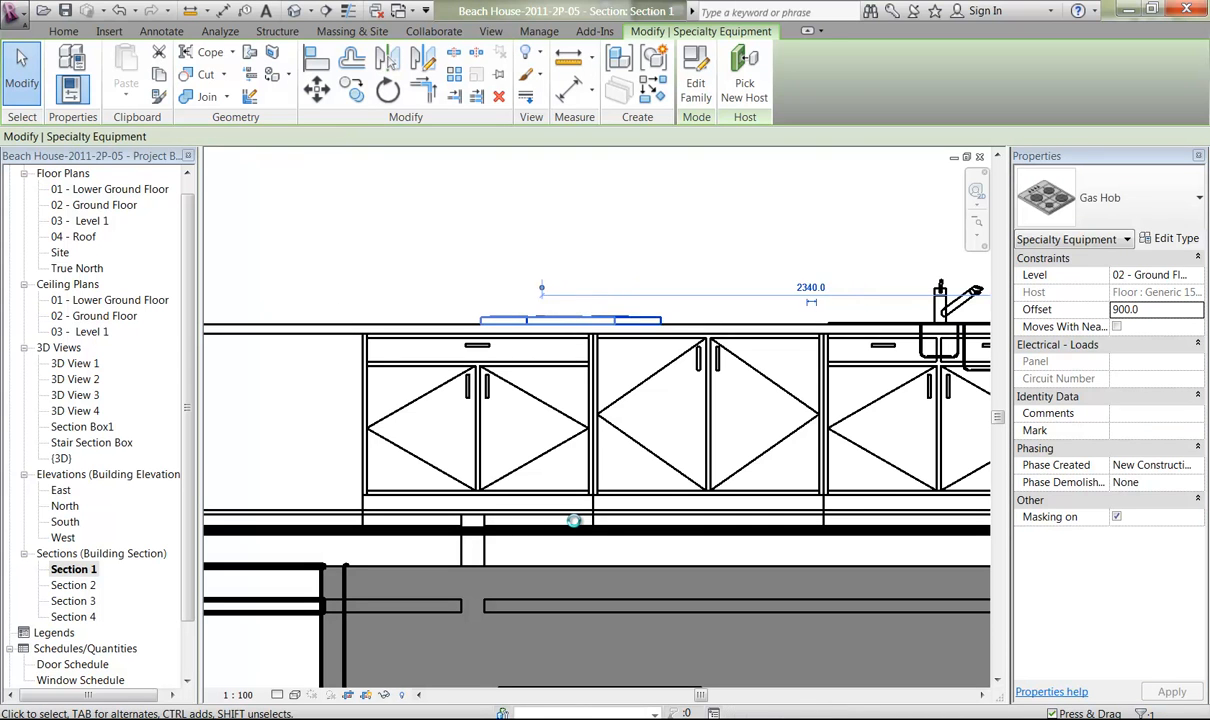
key("Left")
key("Left")
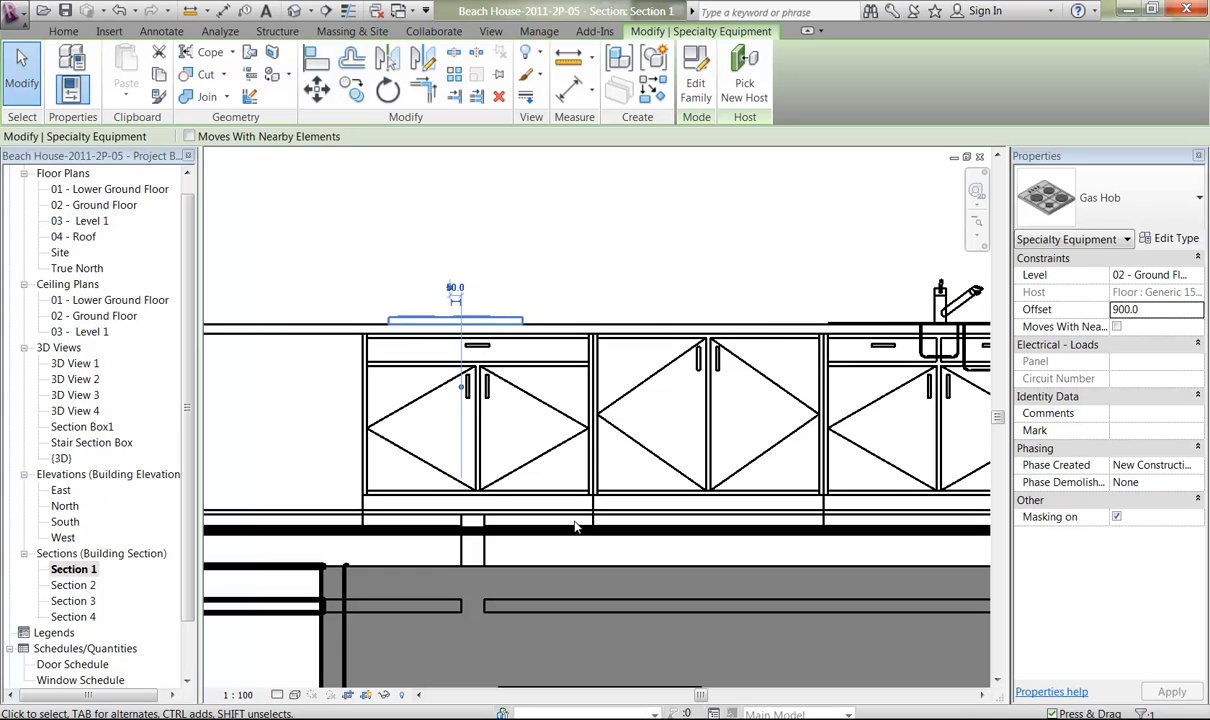
key("Right")
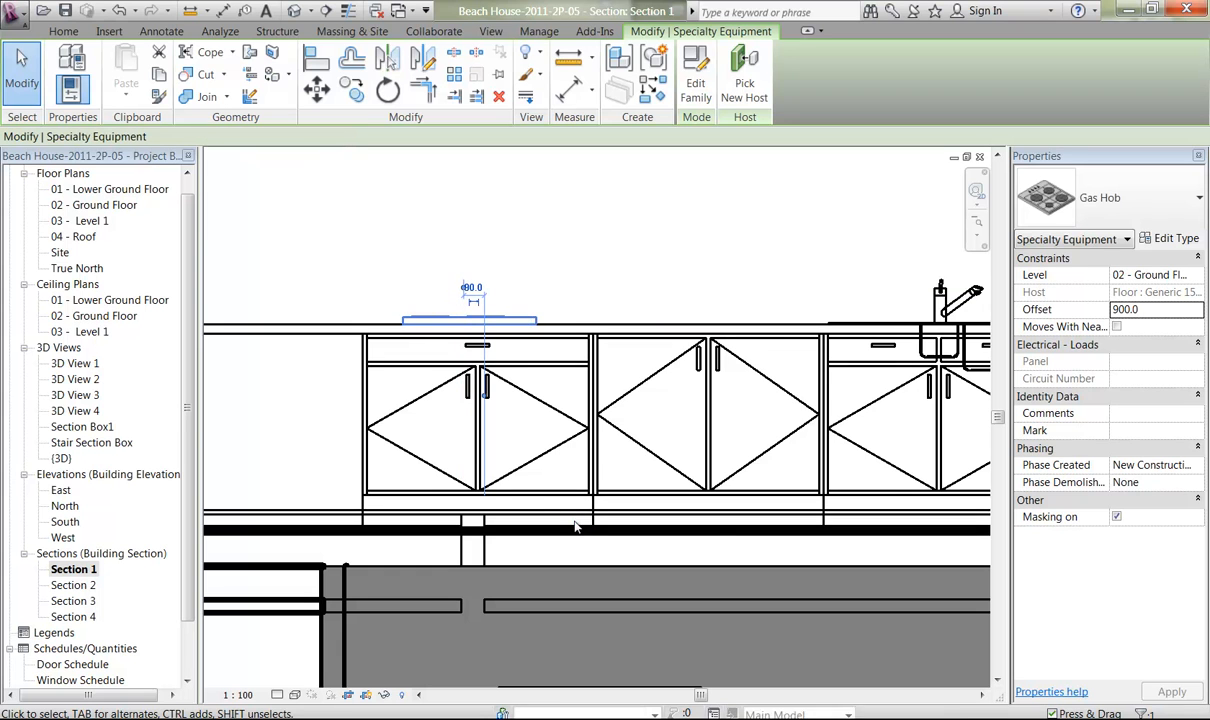
left_click(440, 267)
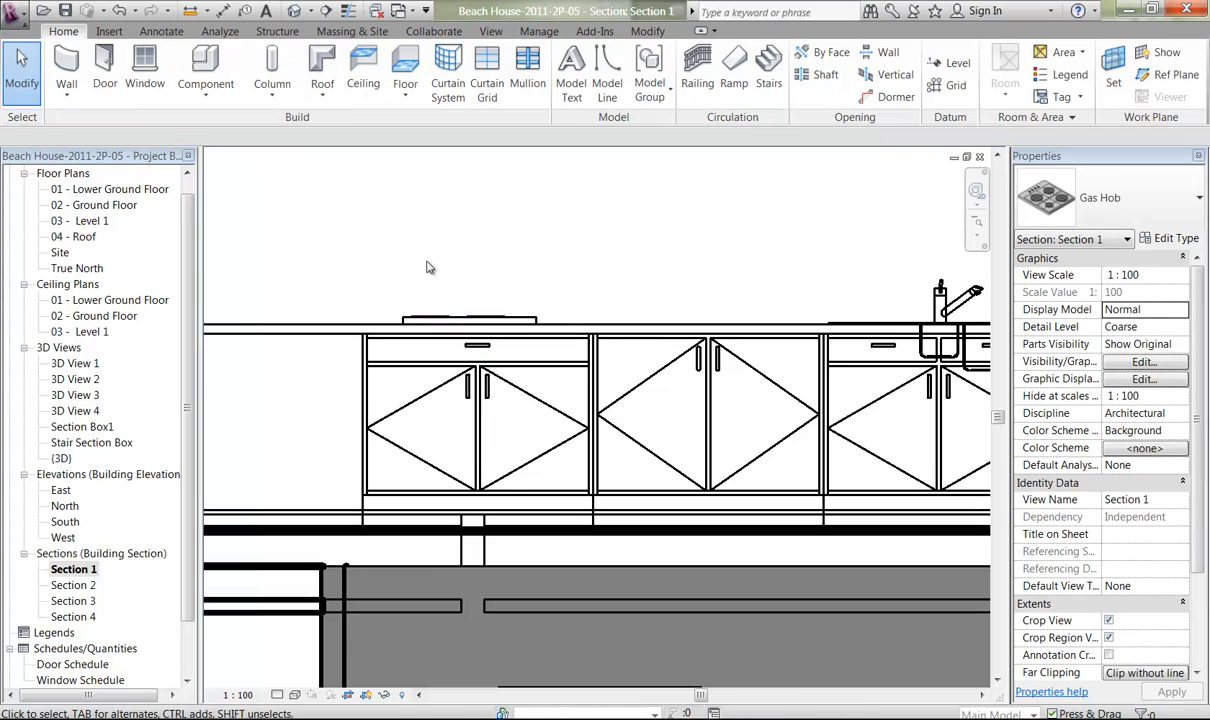
Examine the whole kitchen wall in Section 1, from the sliding door to the refrigerator and tall cabinets.
middle_click_drag(699, 292, 473, 238)
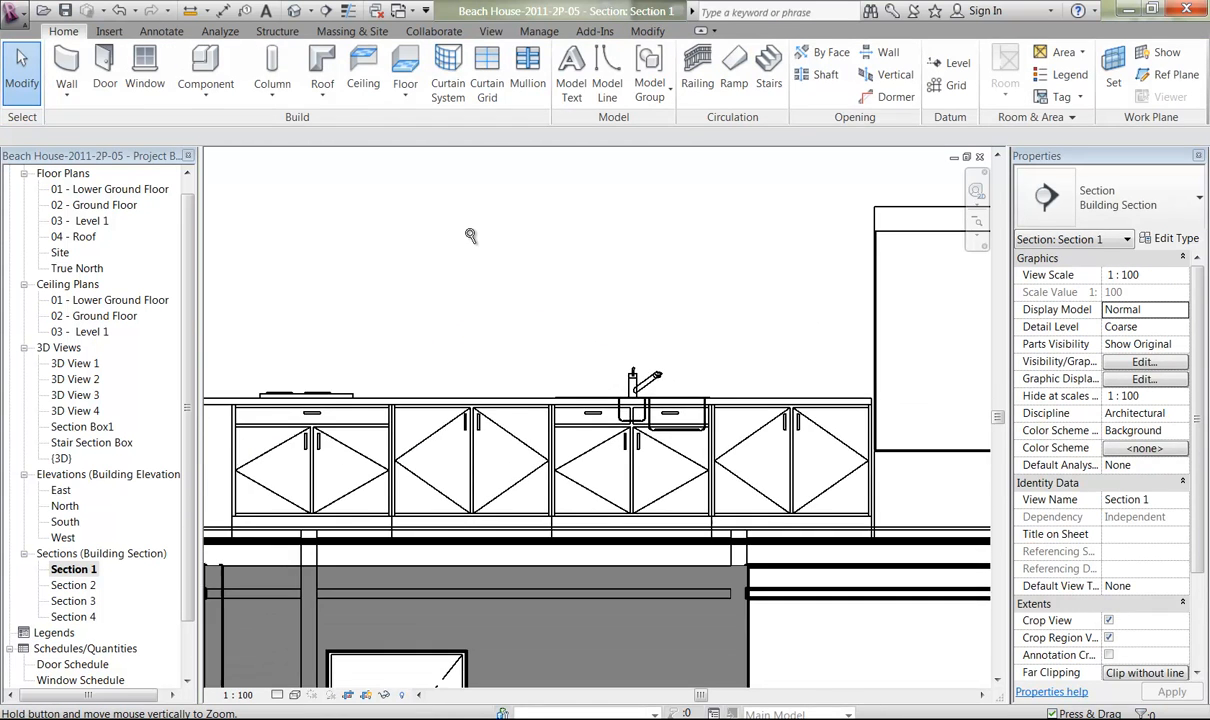
middle_click_drag(492, 359, 430, 347)
middle_click_drag(668, 318, 624, 307)
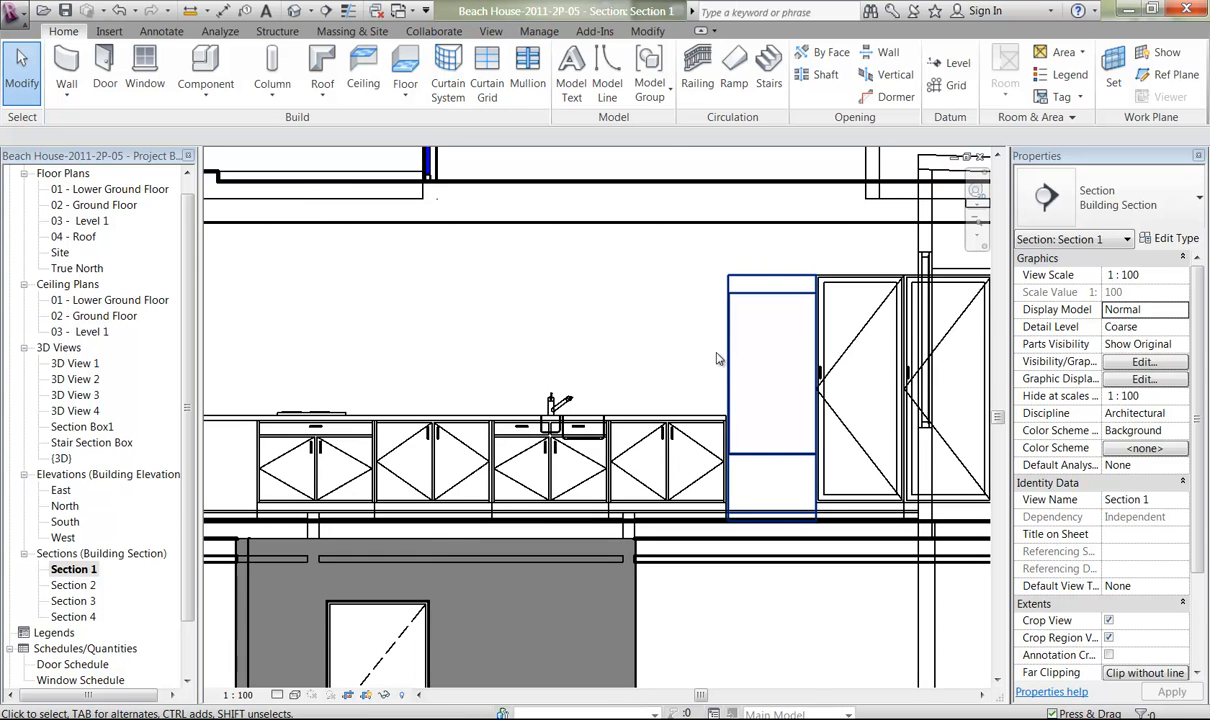
middle_click_drag(718, 358, 951, 349)
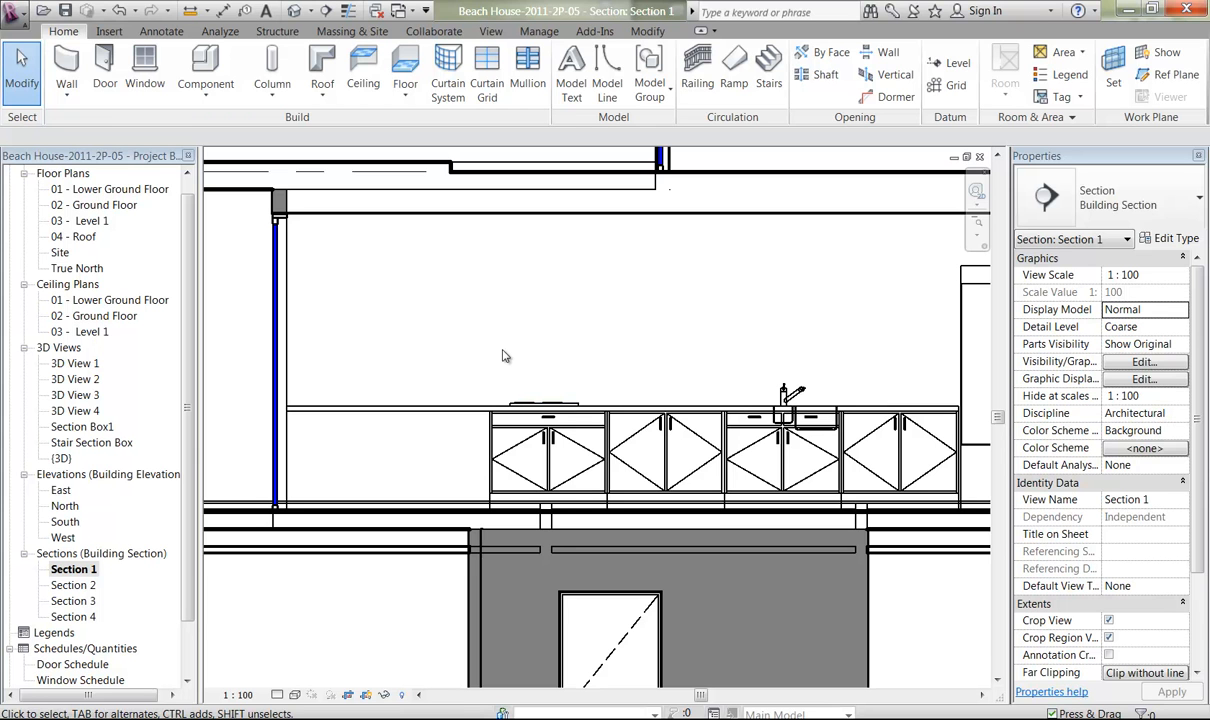
middle_click_drag(551, 351, 516, 383)
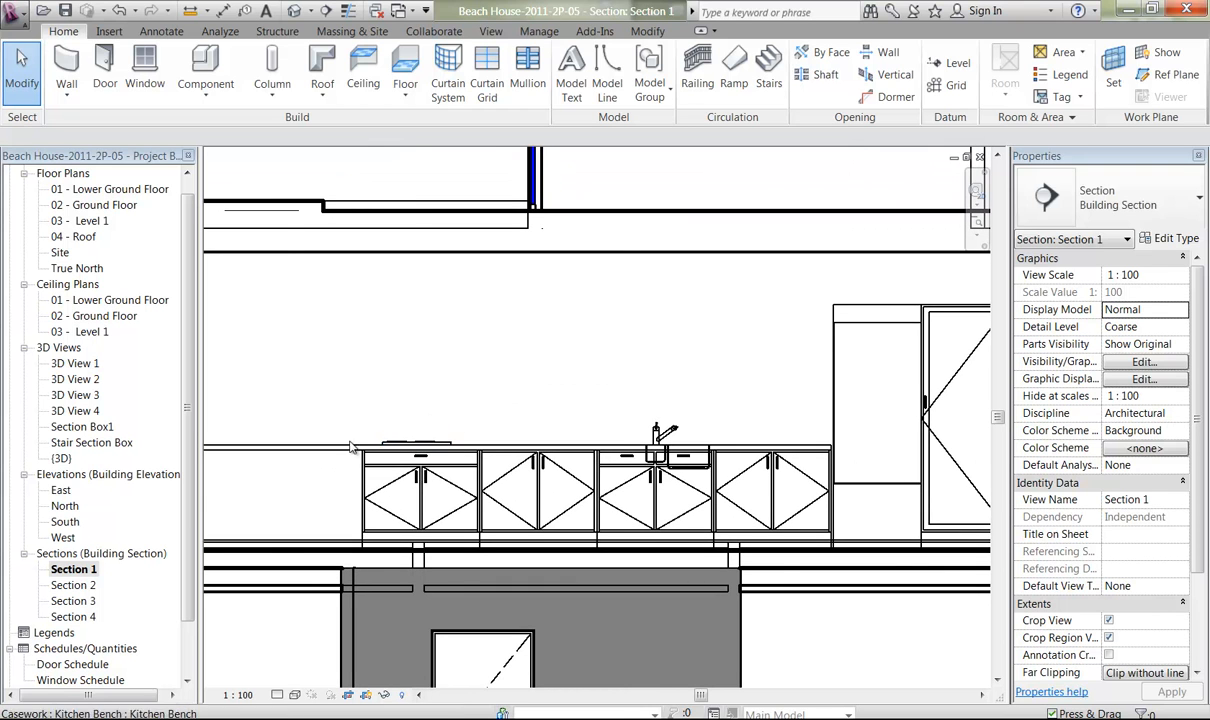
middle_click_drag(340, 381, 489, 408)
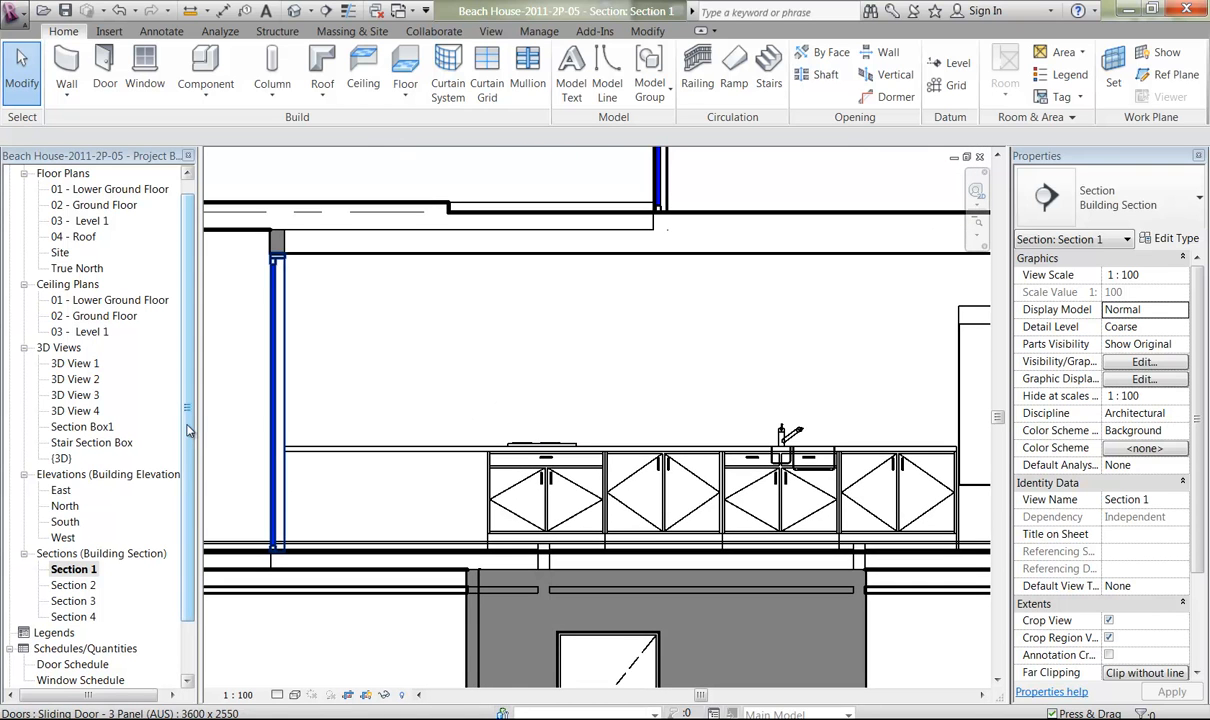
Open the 02 - Ground Floor plan and nudge the gas hob slightly toward the sink to centre it over its cabinet.
left_click_drag(185, 410, 185, 397)
double_click(97, 221)
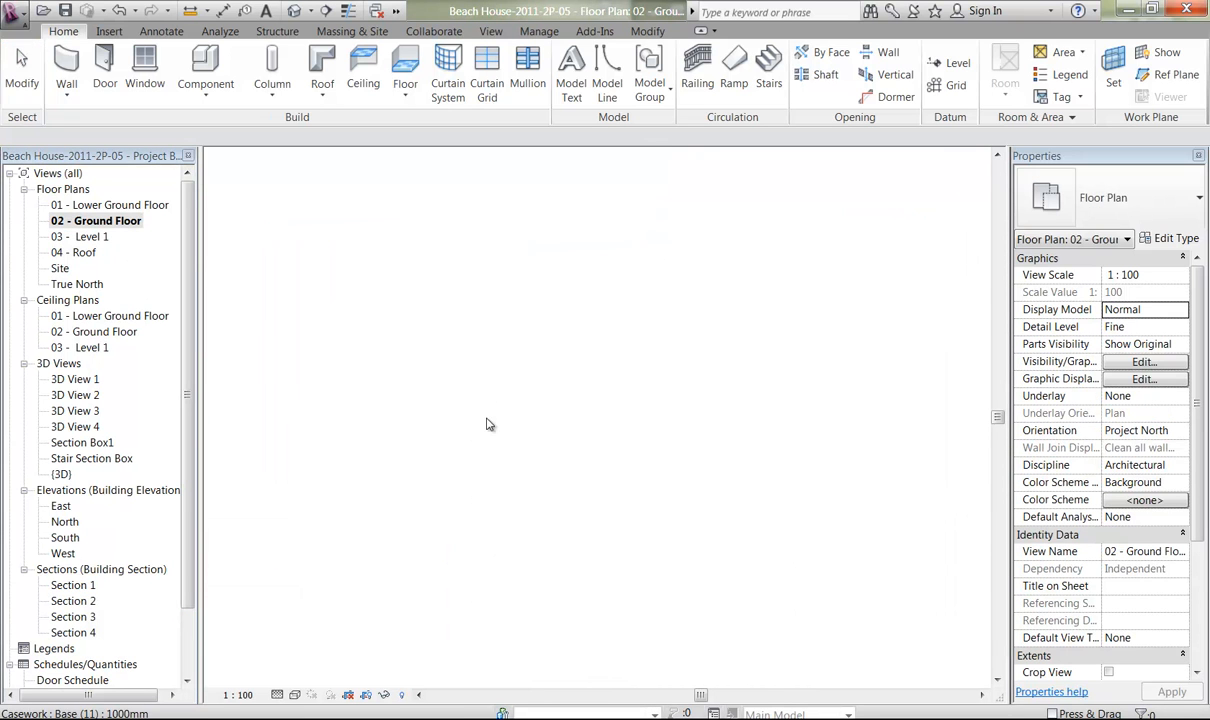
middle_click_drag(628, 430, 572, 454)
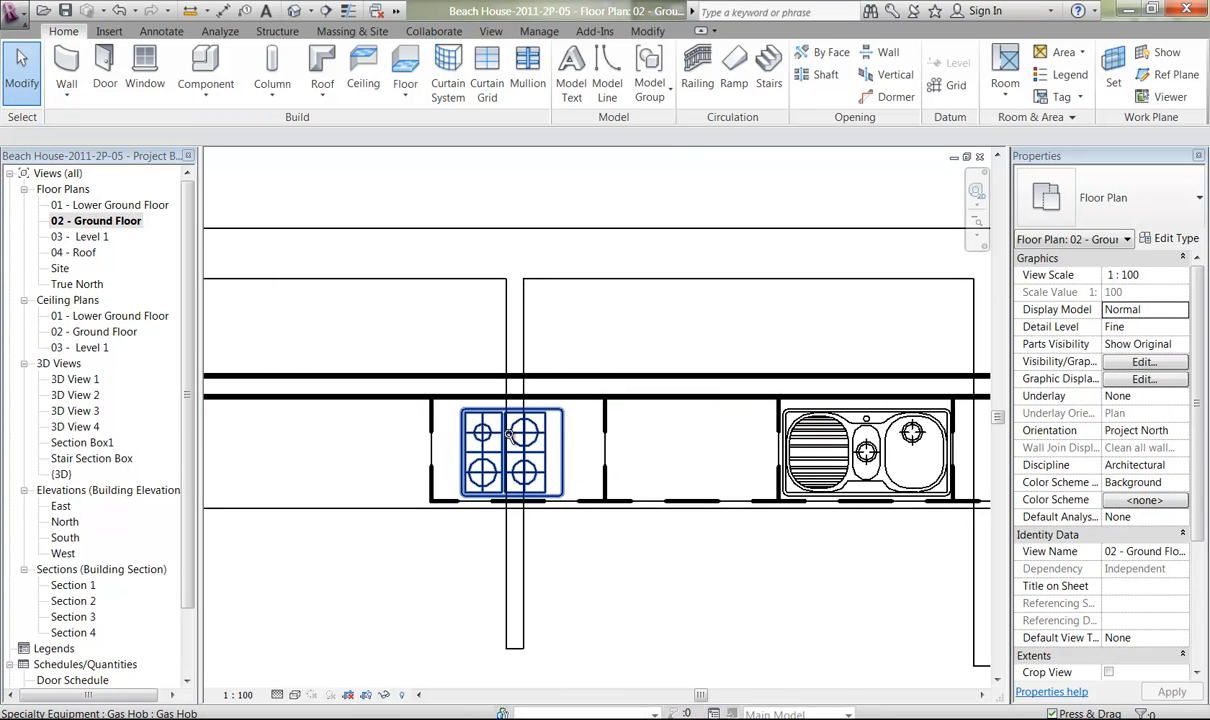
middle_click_drag(508, 433, 533, 498, "ctrl")
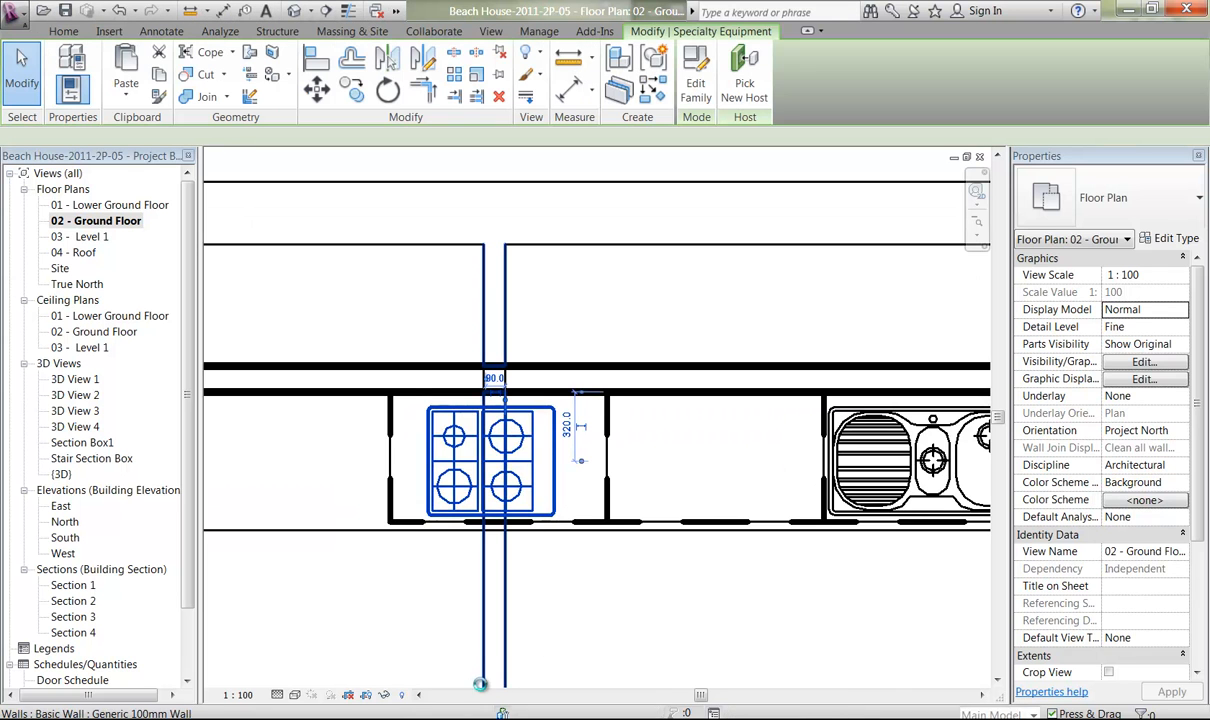
key("Right")
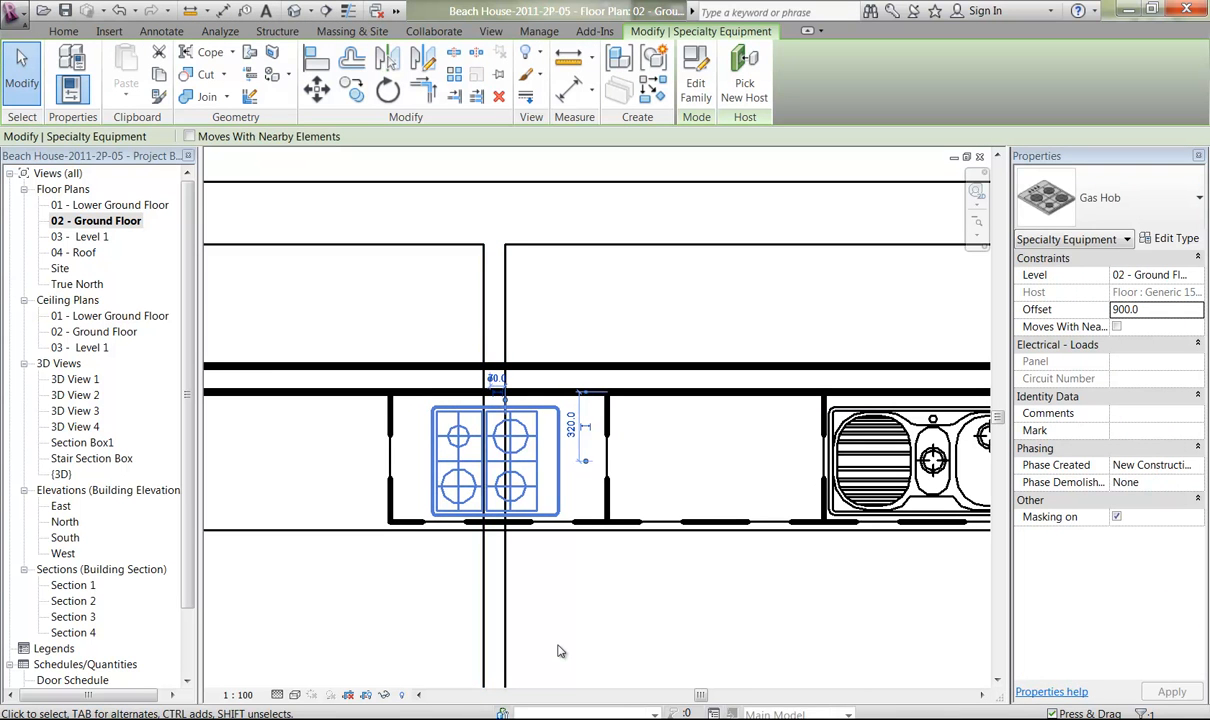
key("Right")
left_click(618, 618)
middle_click_drag(623, 620, 586, 599)
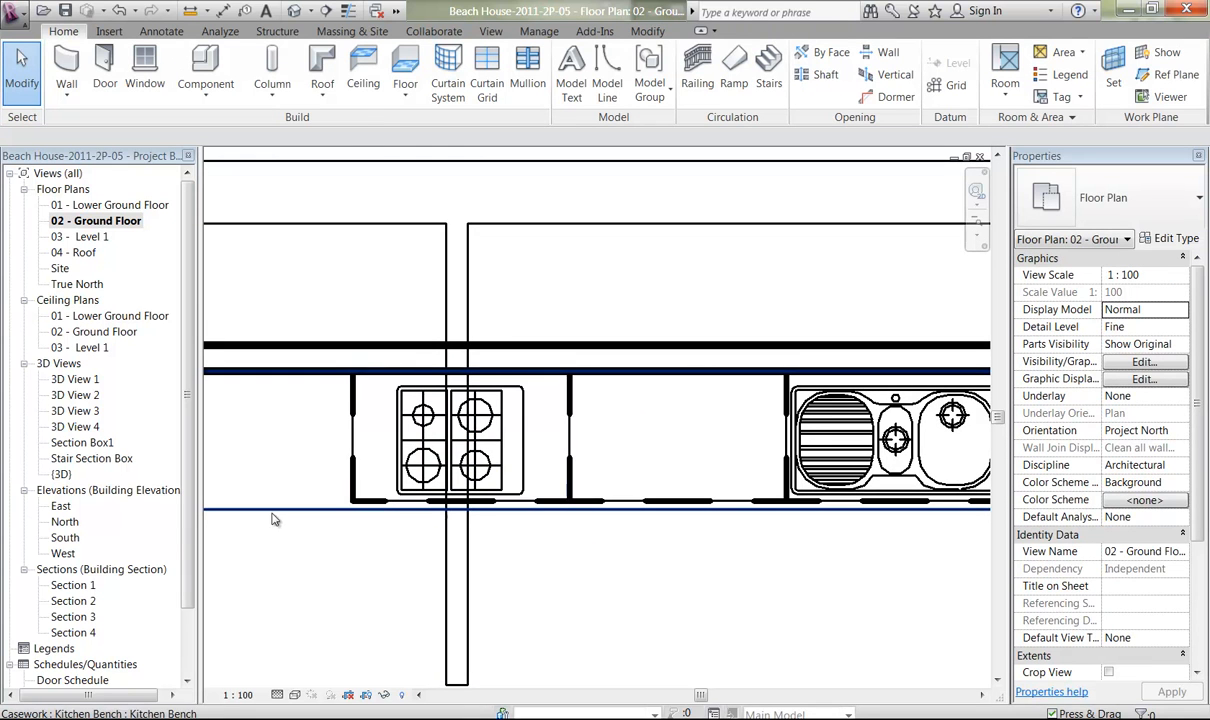
Return to Section 1 and check the gas hob's position above the end base cabinet.
double_click(73, 585)
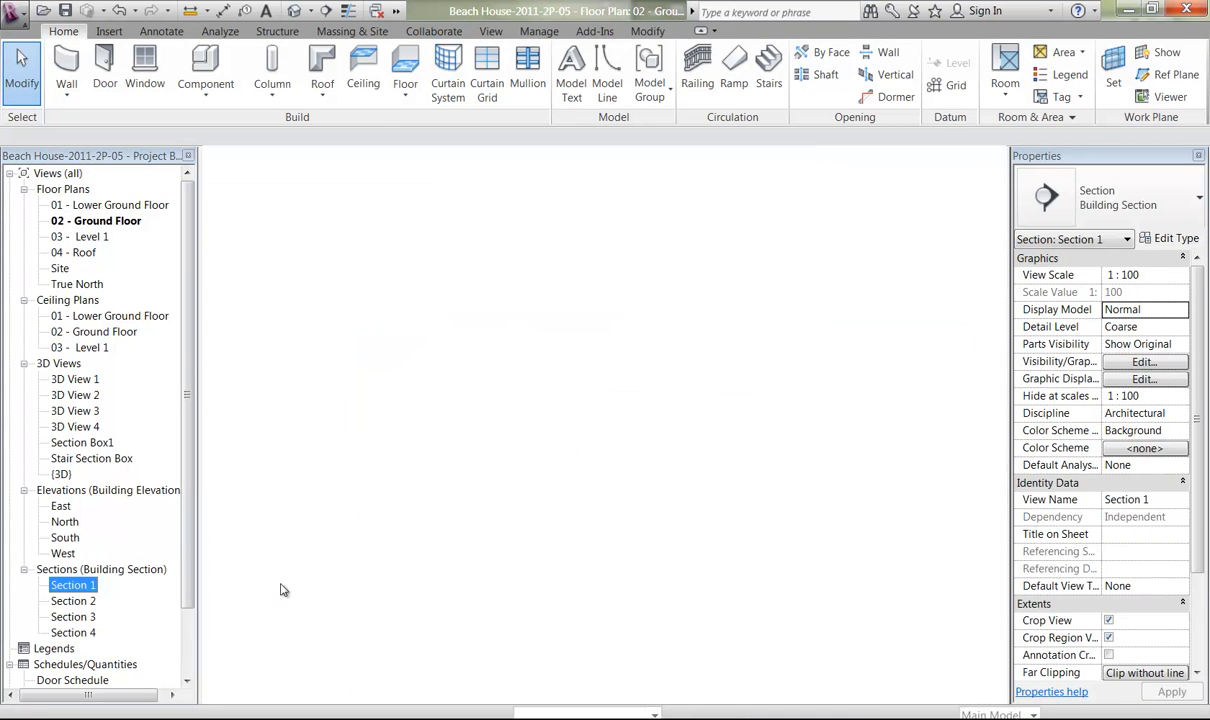
middle_click_drag(510, 510, 468, 497)
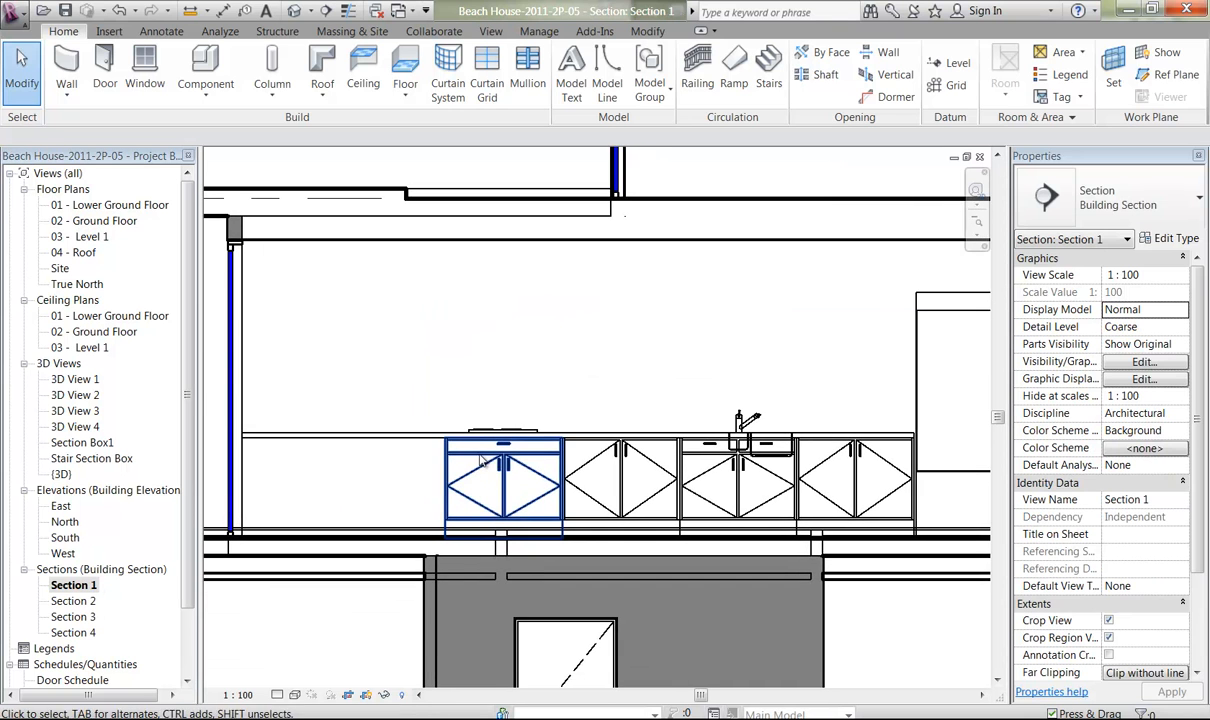
middle_click_drag(472, 432, 468, 530, "ctrl")
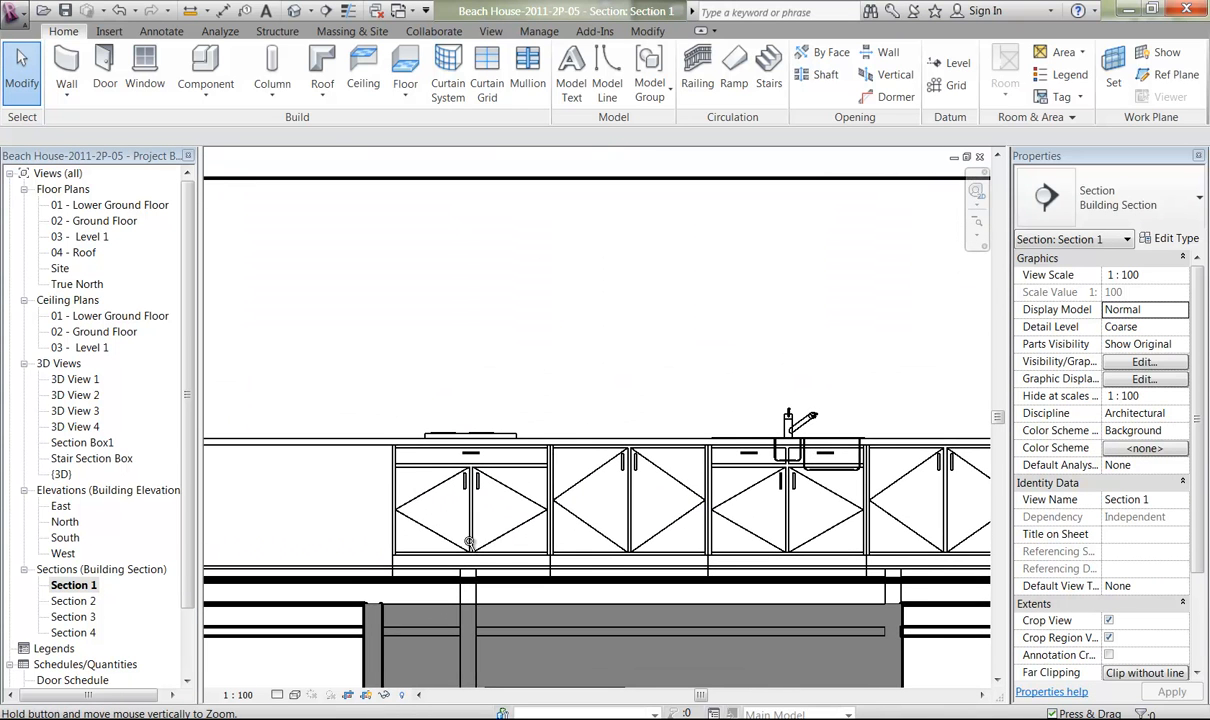
key("alt")
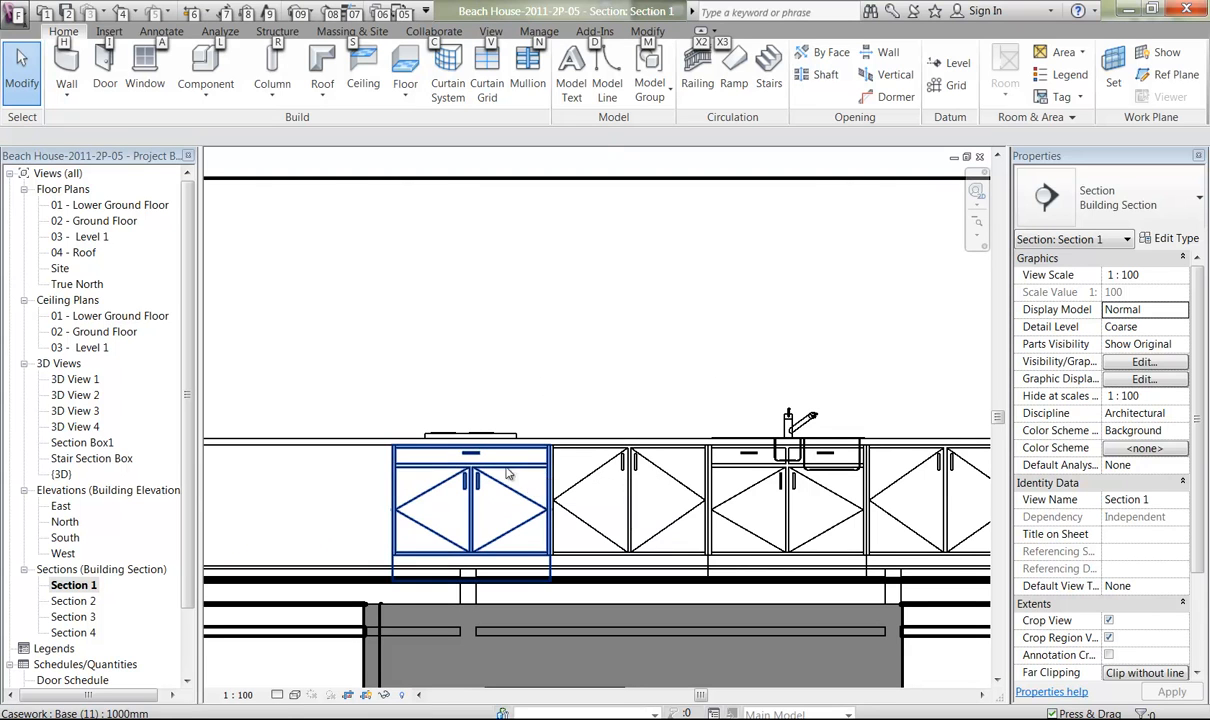
left_click(377, 359)
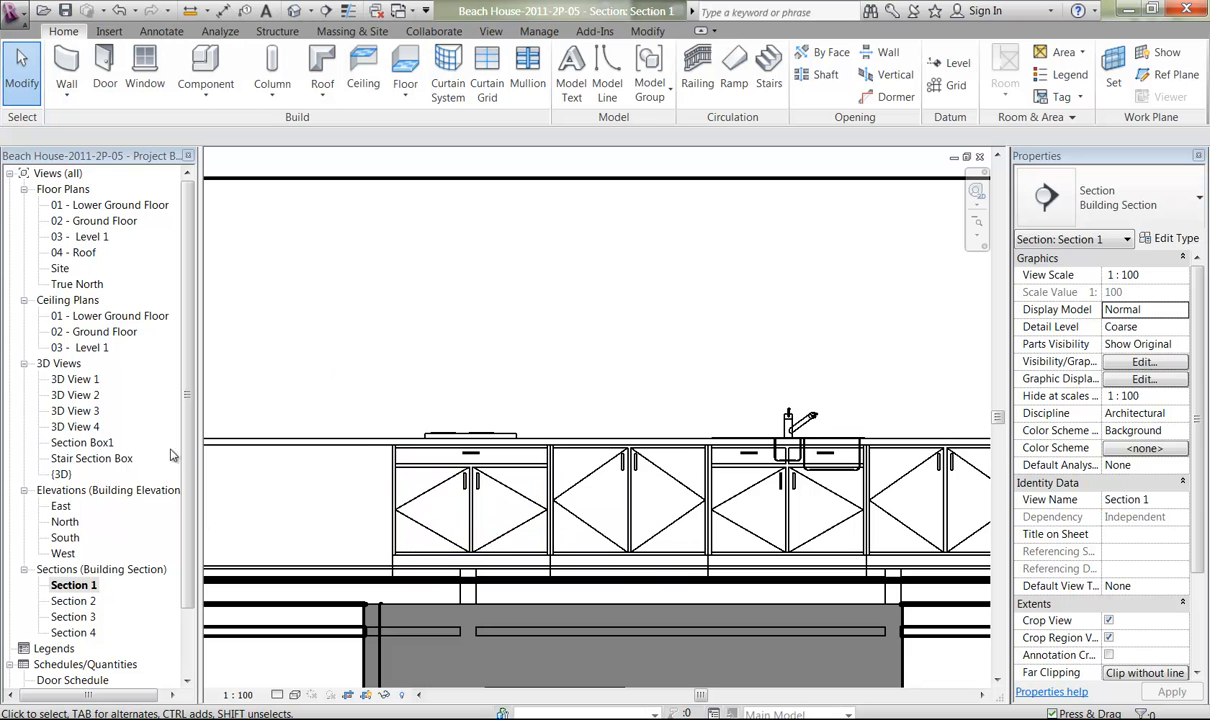
middle_click_drag(467, 407, 592, 373)
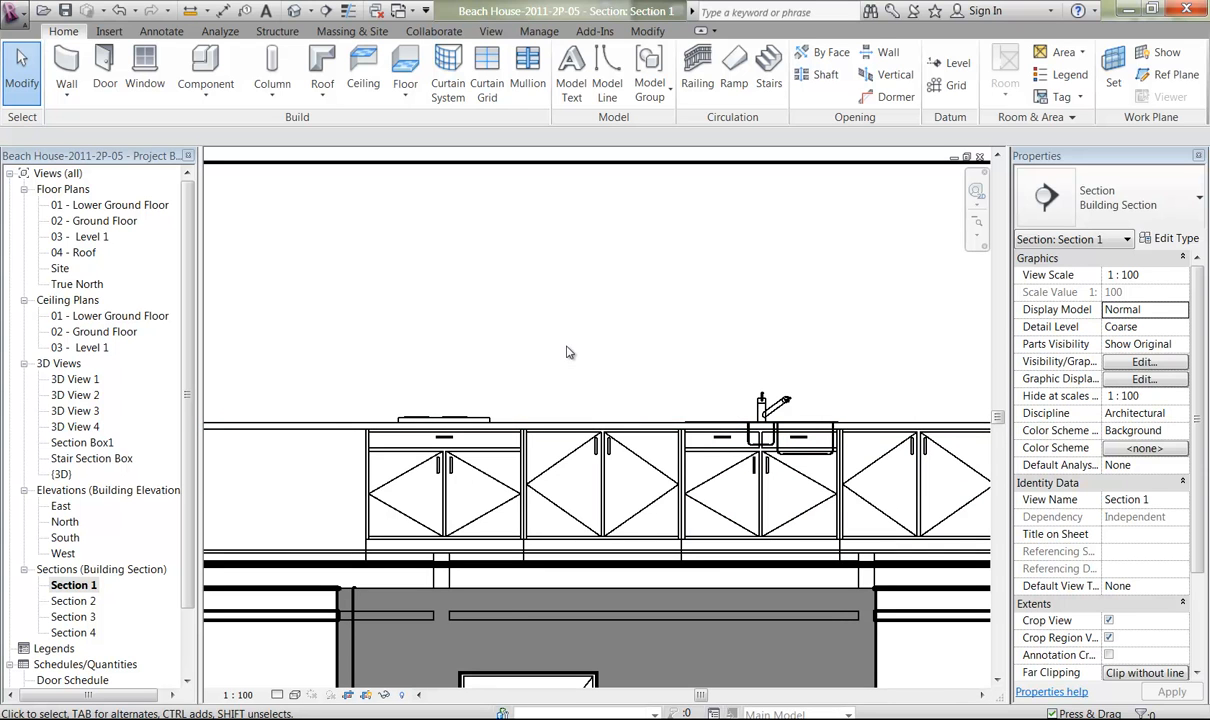
Open the 02 - Ground Floor plan at the kitchen wall between the sliding door and the refrigerator.
middle_click_drag(324, 378, 536, 358)
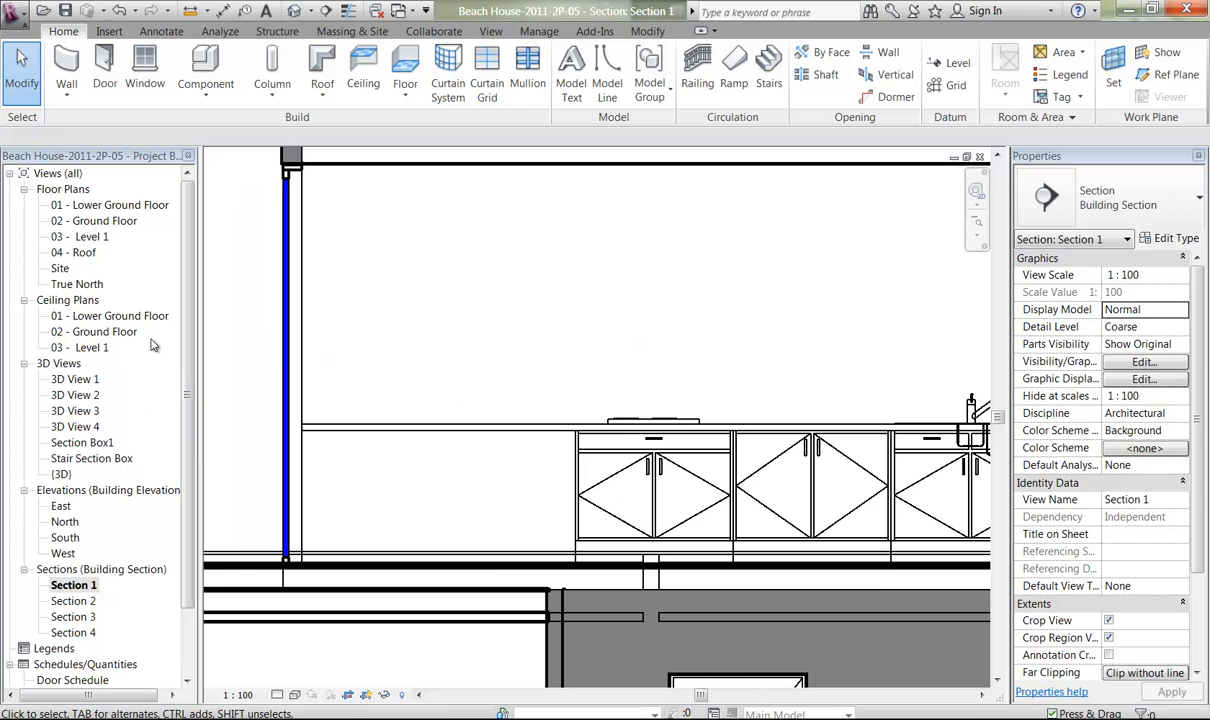
double_click(92, 220)
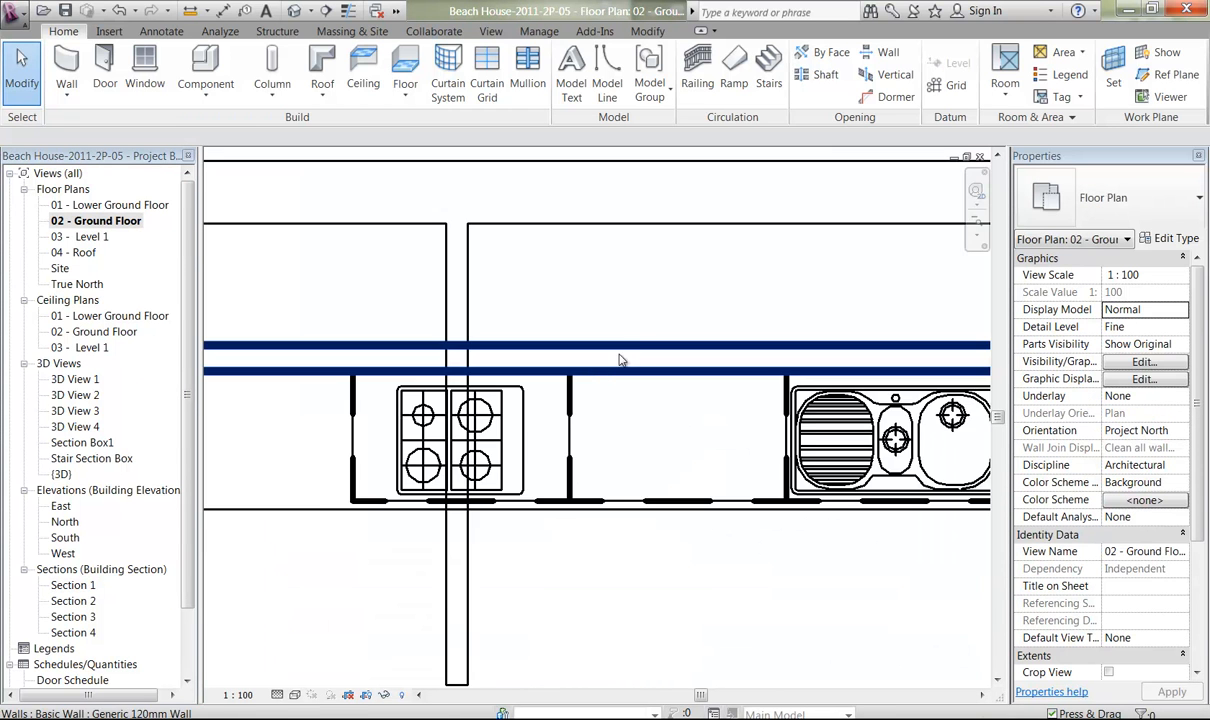
middle_click_drag(640, 350, 561, 381)
middle_click_drag(552, 449, 531, 142, "ctrl")
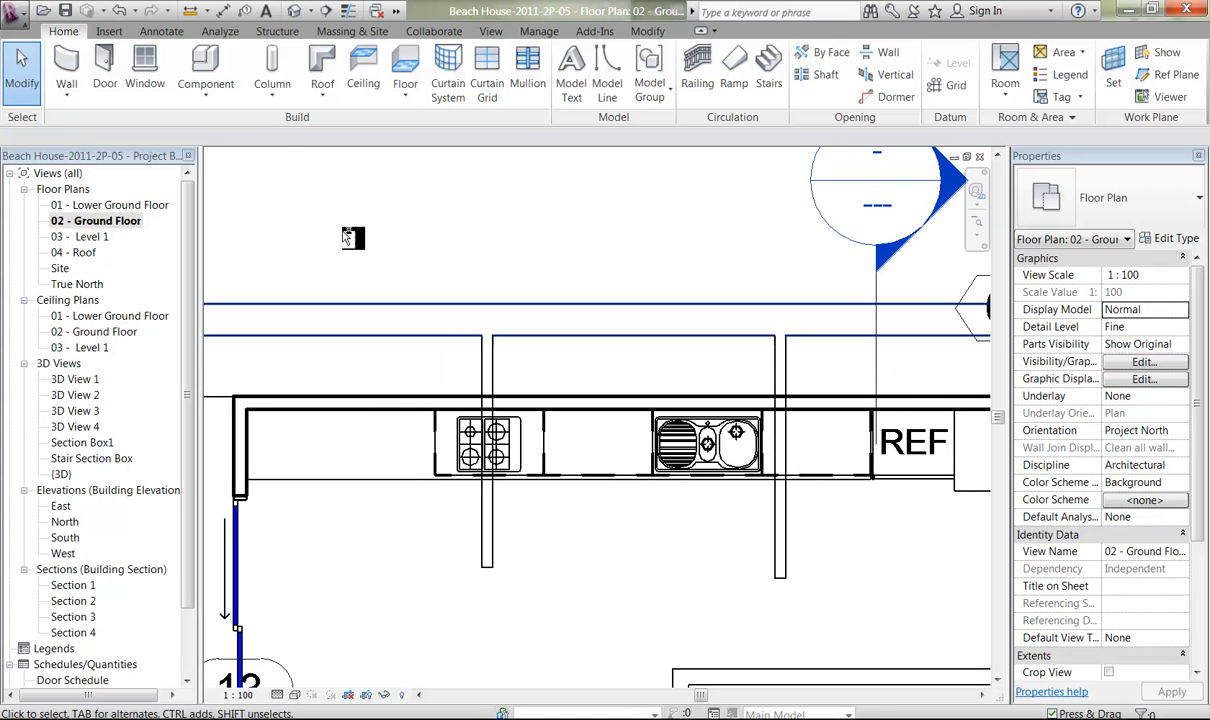
Load the Wall Unit (2) family from the Domestic Kitchen casework library as a component for placement.
left_click(199, 70)
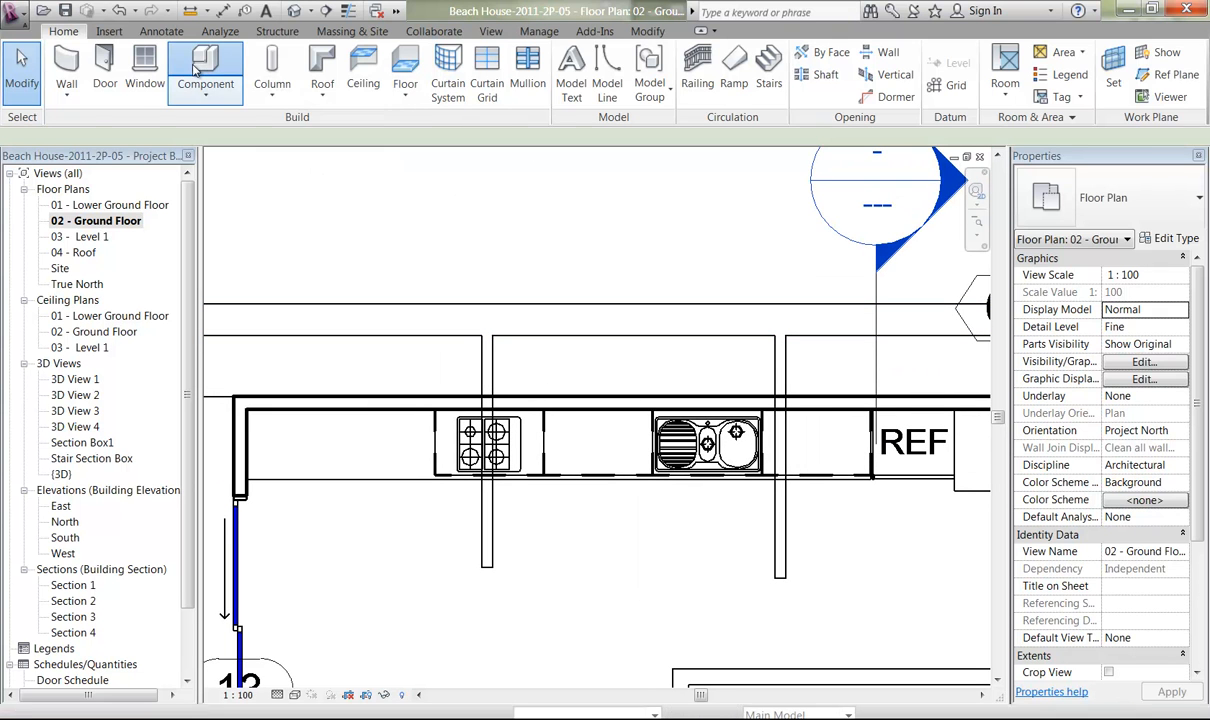
left_click(693, 90)
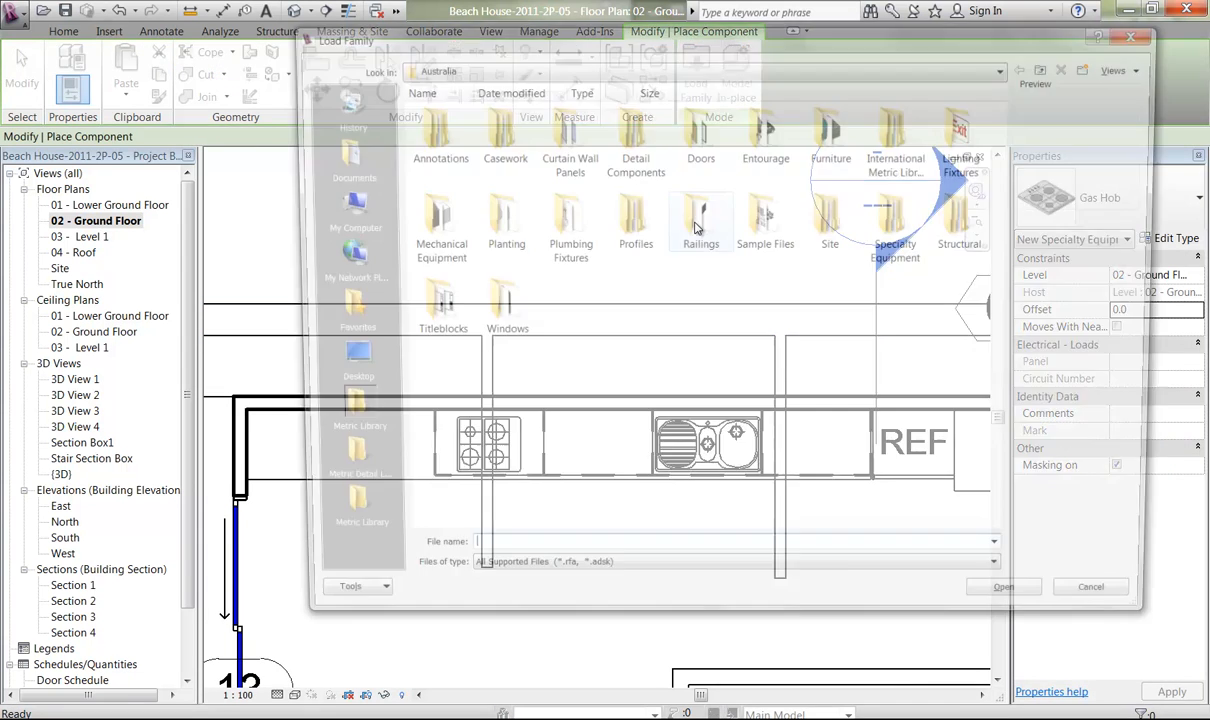
left_click(340, 527)
double_click(564, 150)
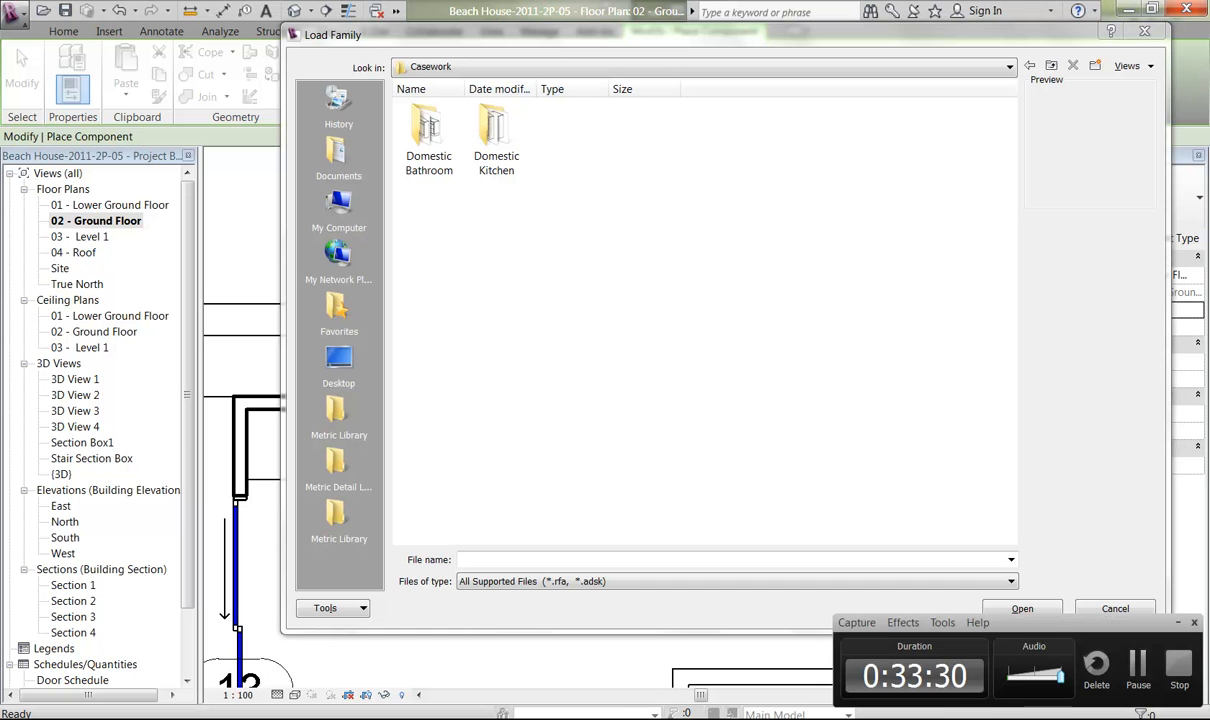
double_click(495, 138)
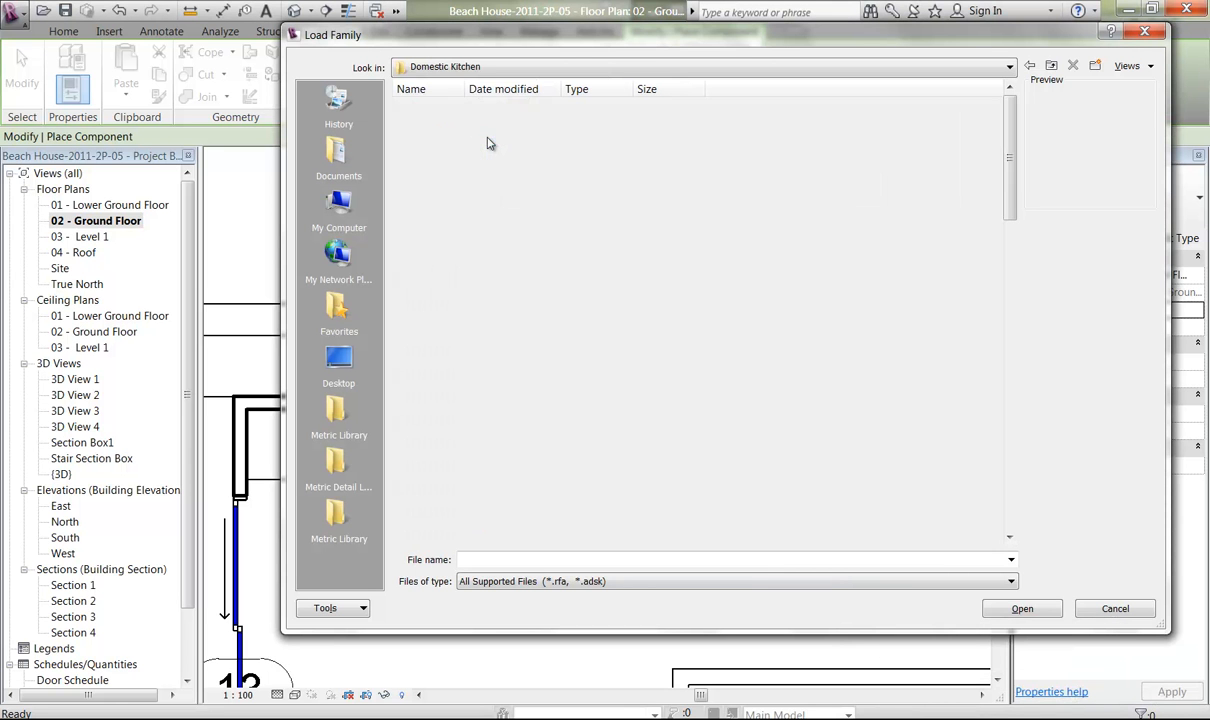
left_click_drag(1008, 209, 1007, 456)
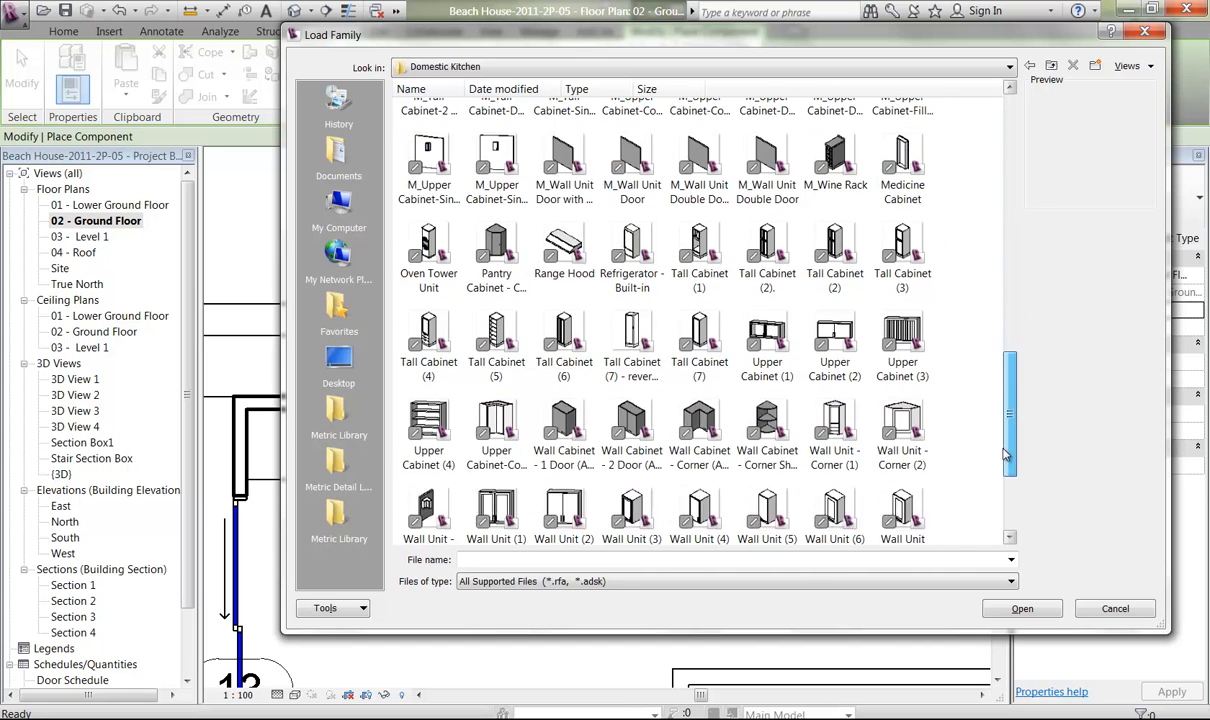
left_click(836, 345)
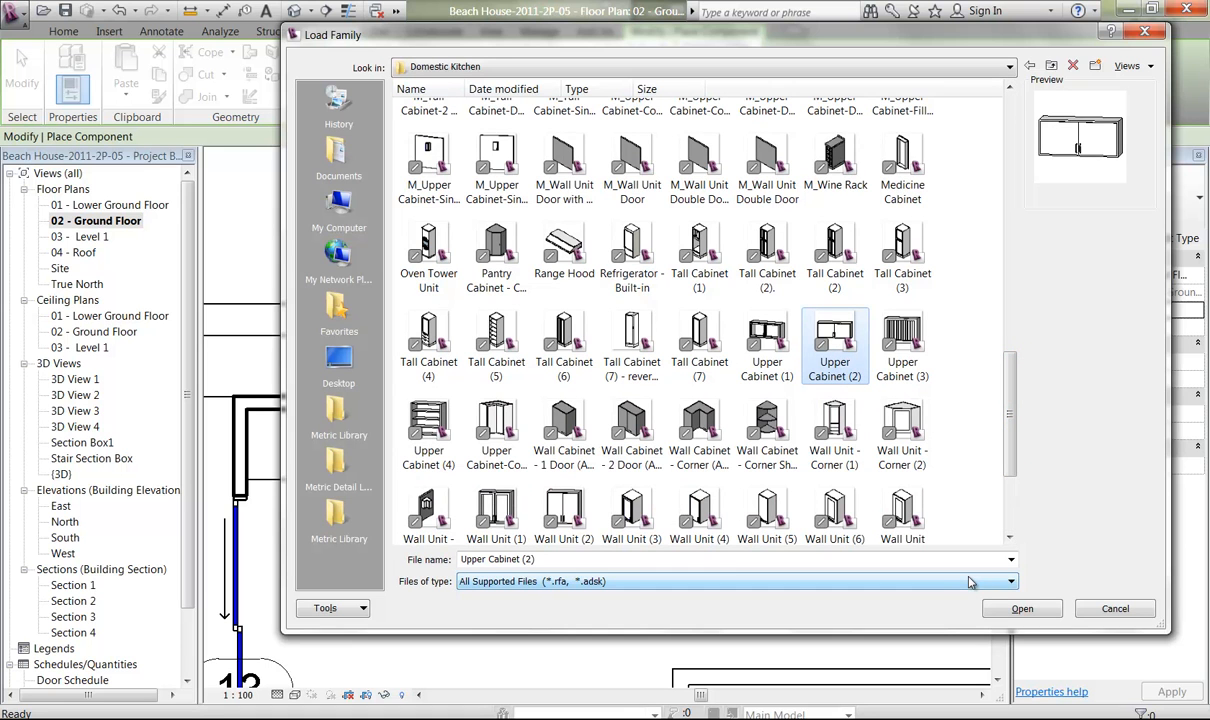
left_click(555, 512)
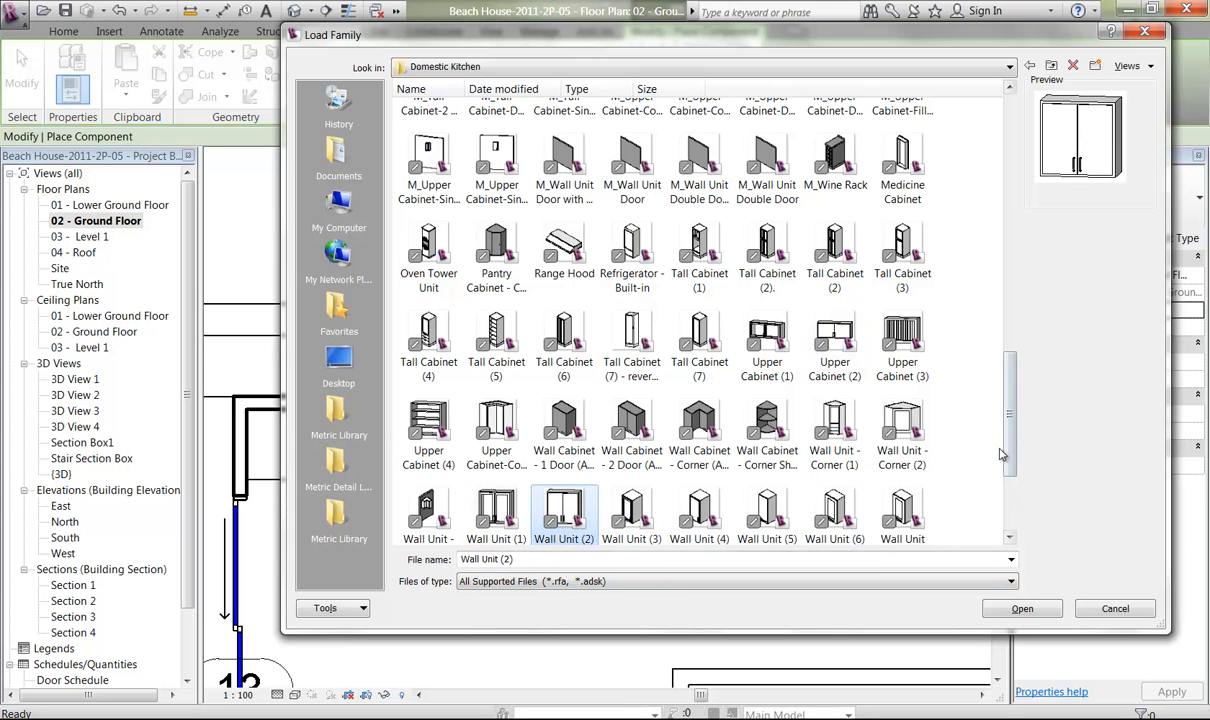
scroll(995, 456, "down", 3)
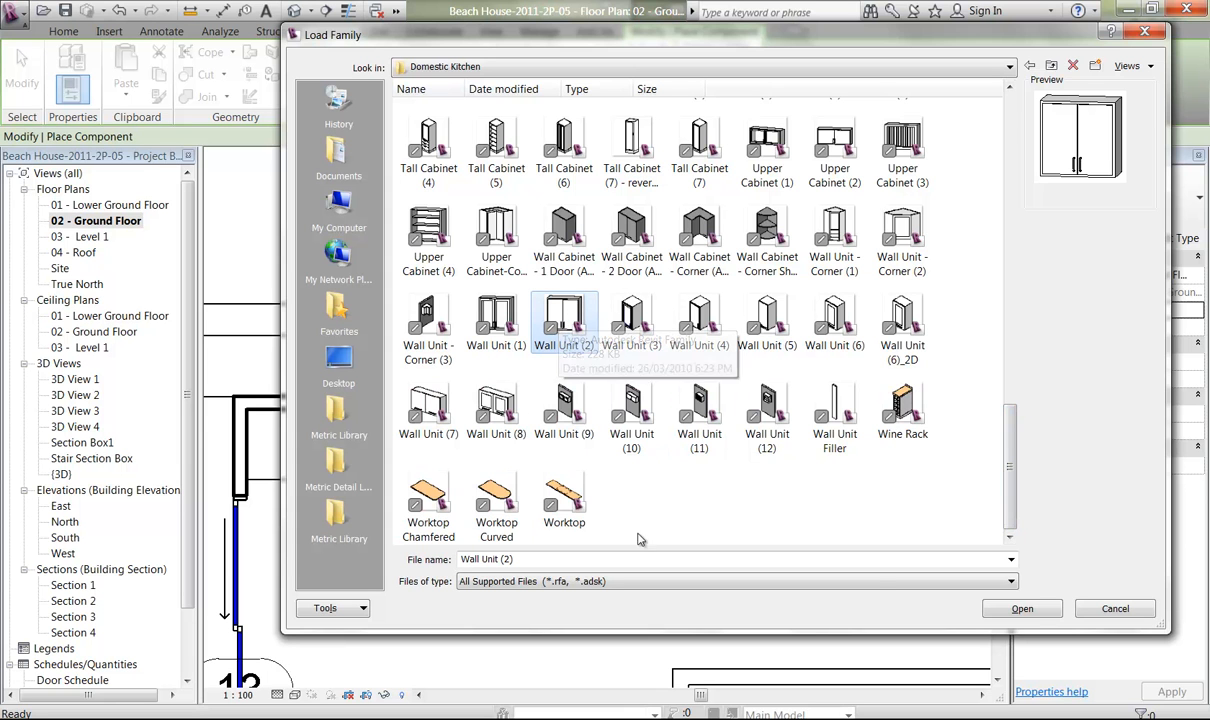
left_click(1022, 609)
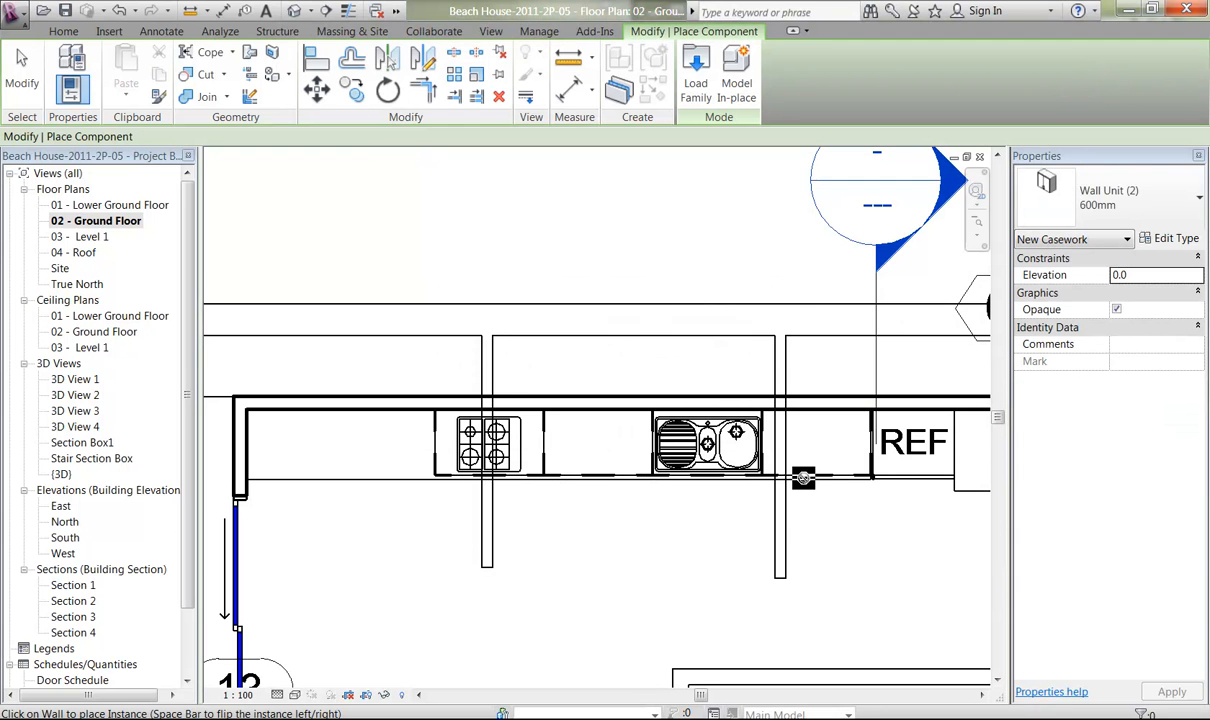
Place one 600mm Wall Unit (2) on the kitchen wall above the base cabinet between the sink and the refrigerator.
middle_click_drag(803, 478, 610, 410)
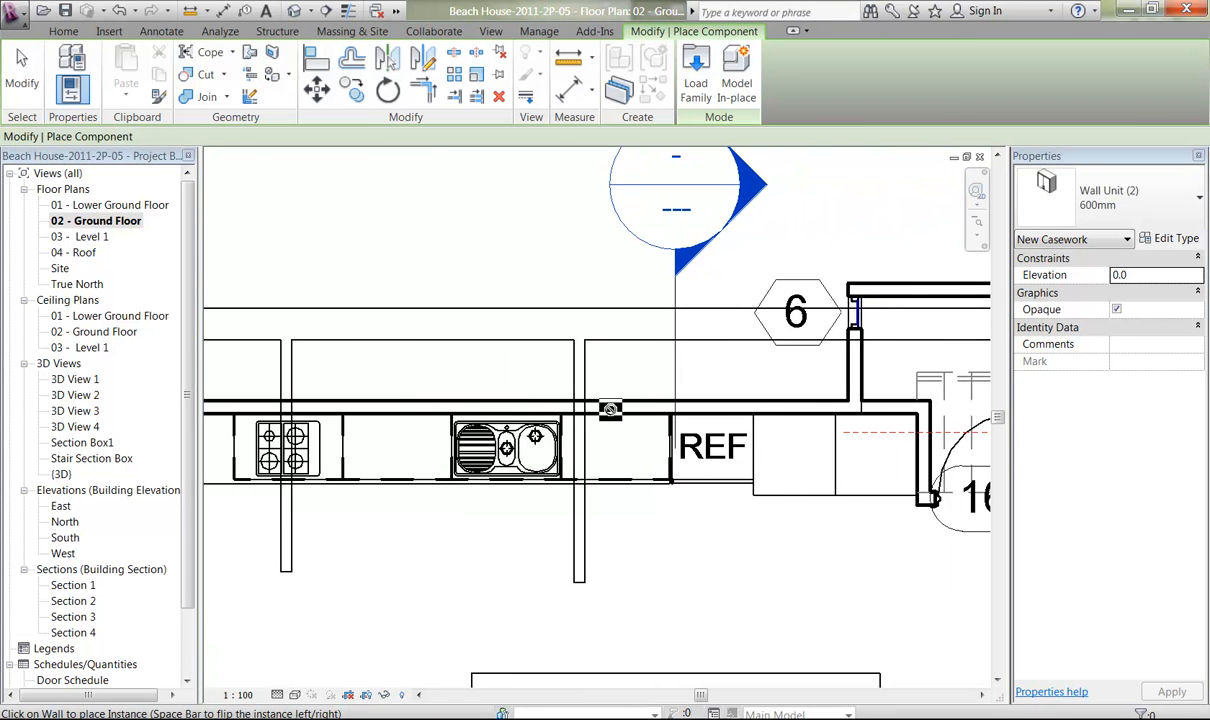
scroll(610, 410, "up", 4)
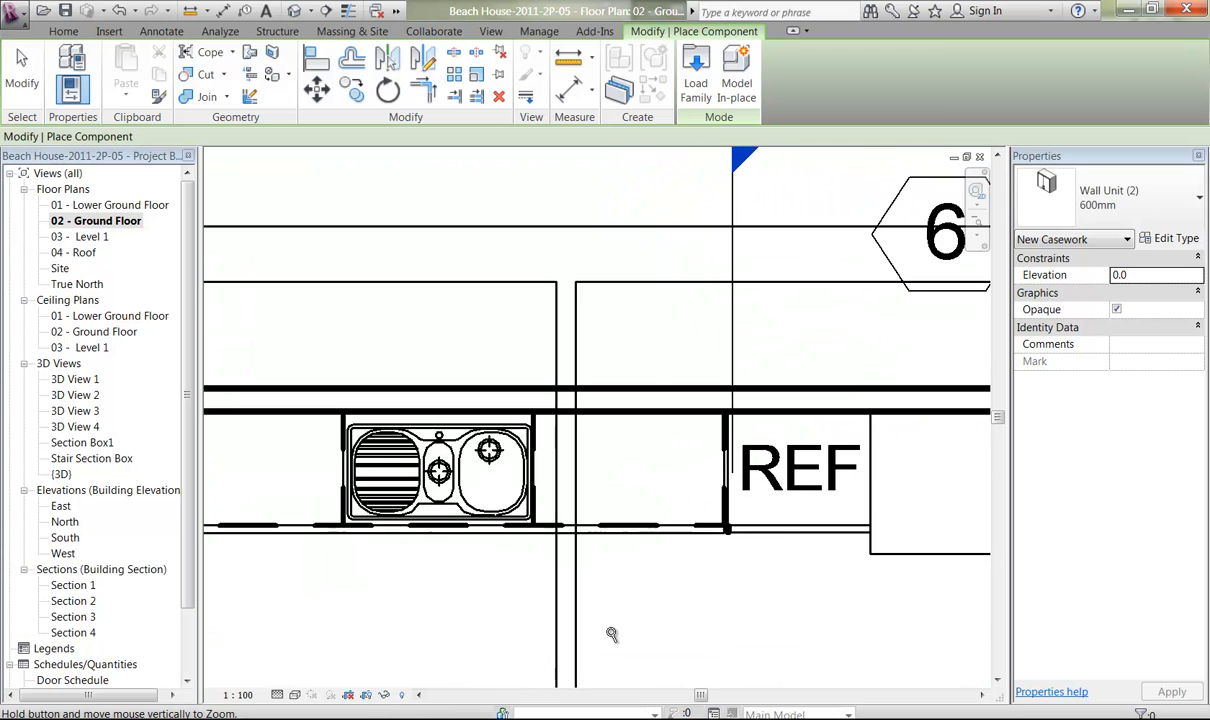
key("alt")
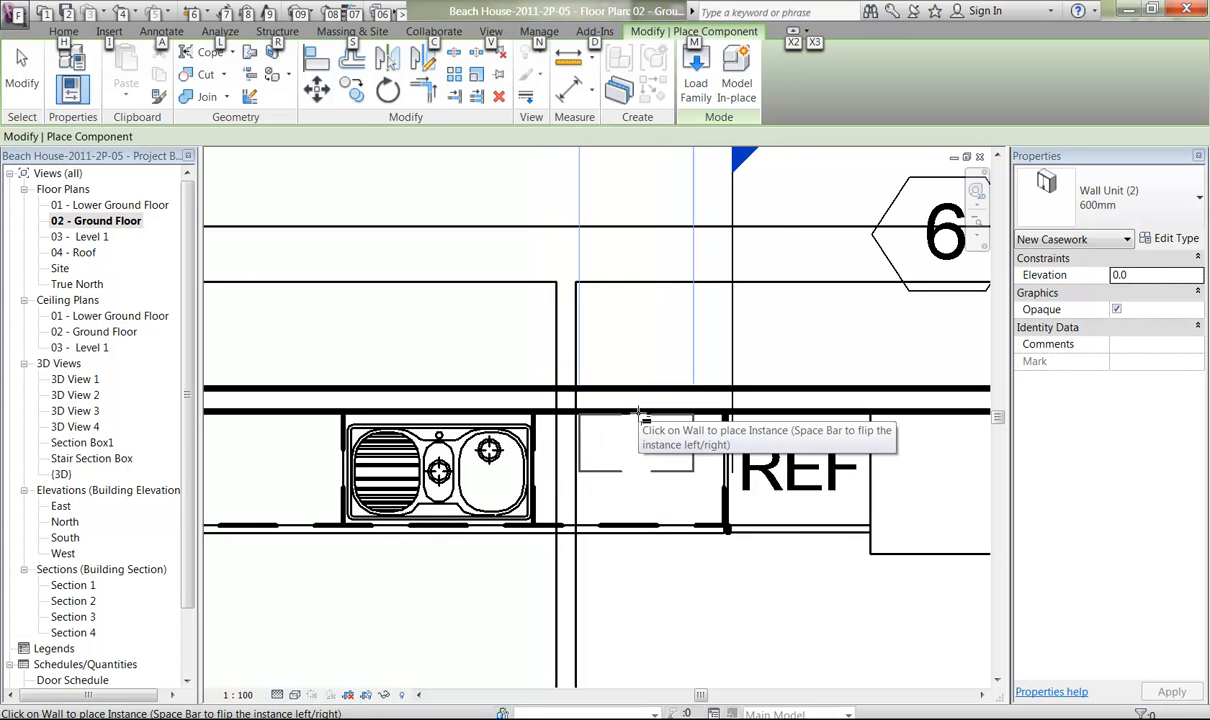
left_click(637, 417)
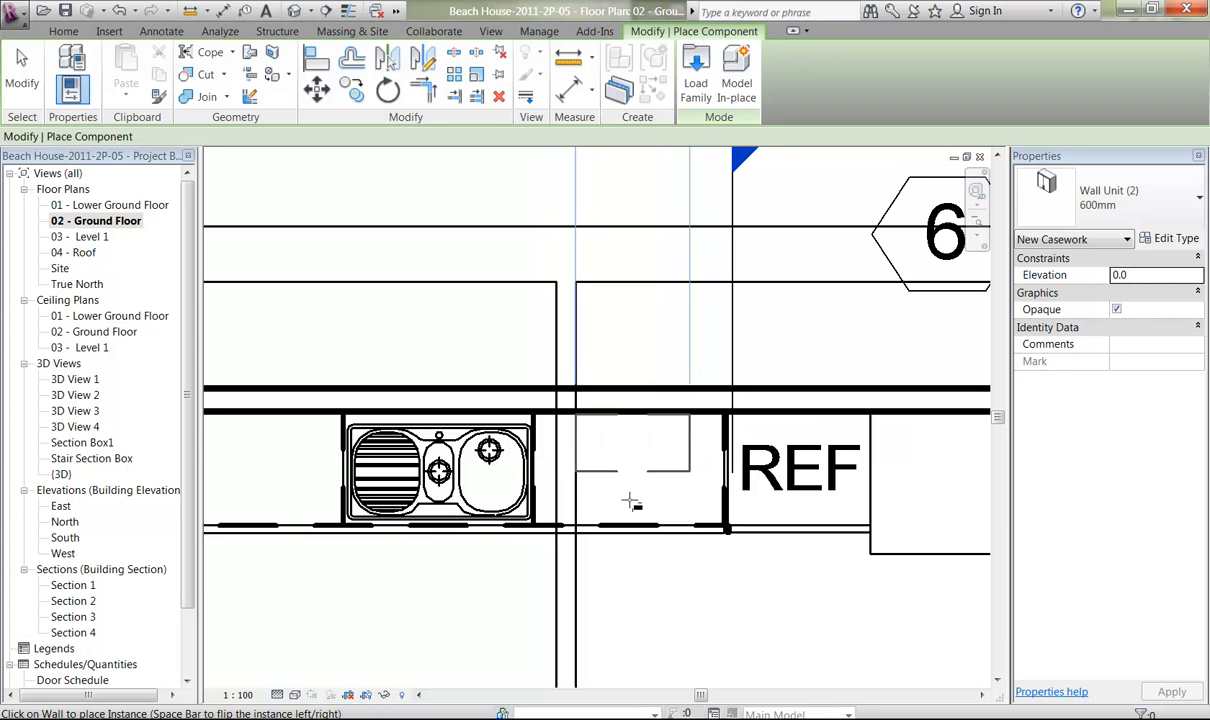
right_click(606, 336)
right_click(638, 349)
left_click(676, 358)
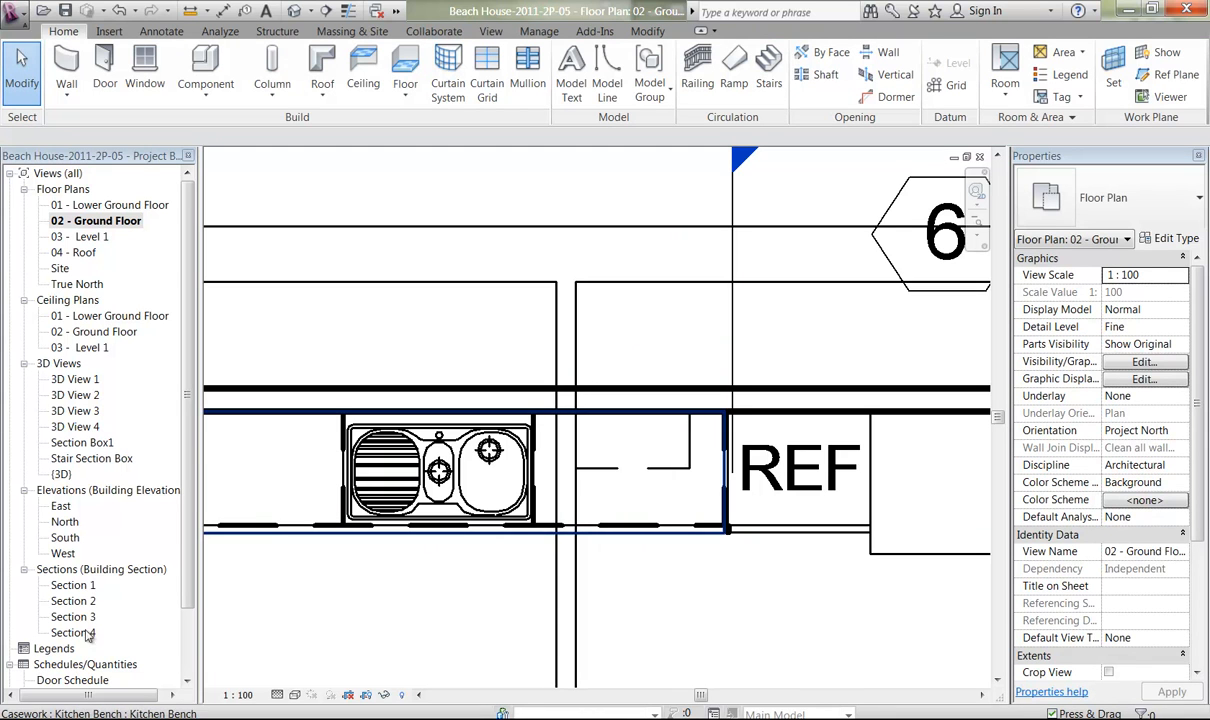
Open Section 1 and examine the wall unit's position above the bench beside the refrigerator.
double_click(72, 585)
middle_click_drag(795, 304, 307, 345)
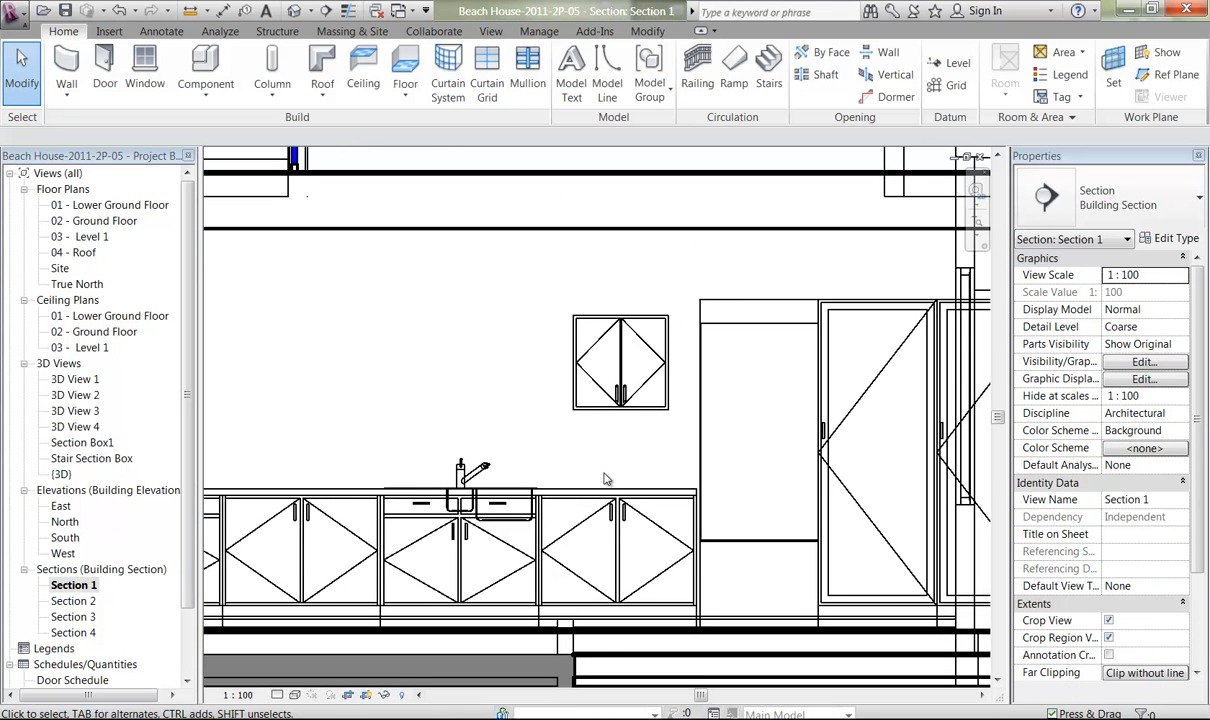
scroll(600, 460, "up", 3)
middle_click_drag(550, 436, 535, 400)
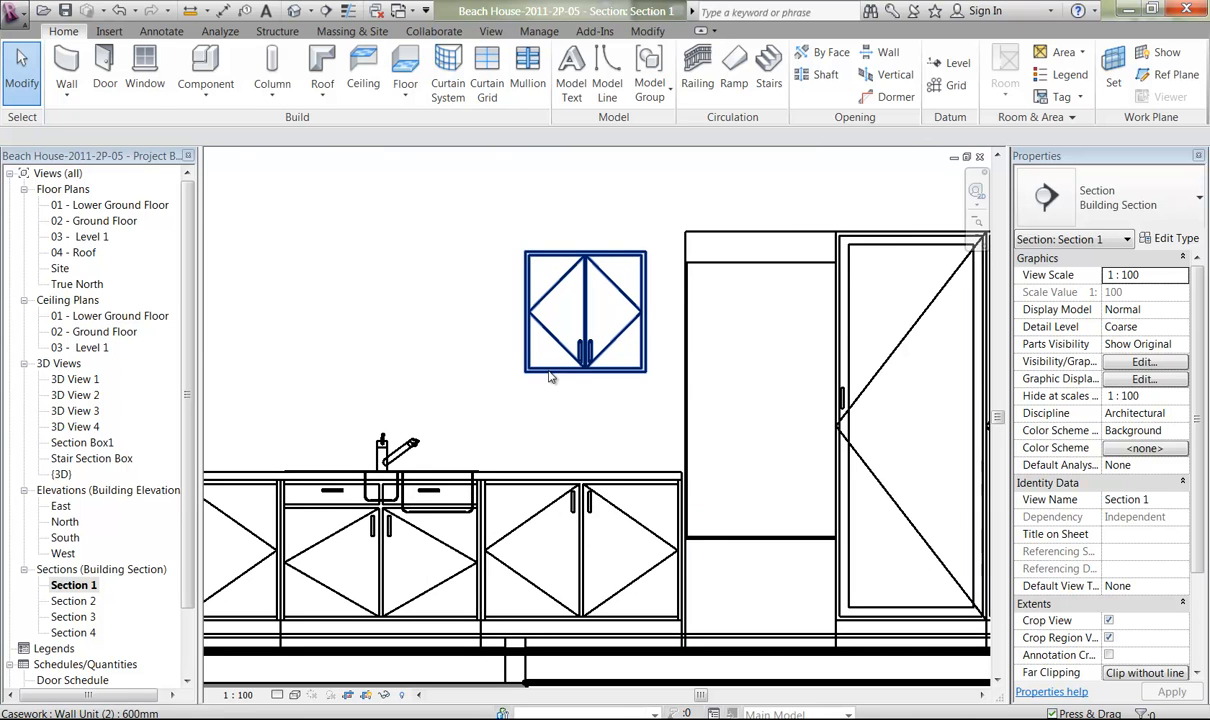
left_click(549, 376)
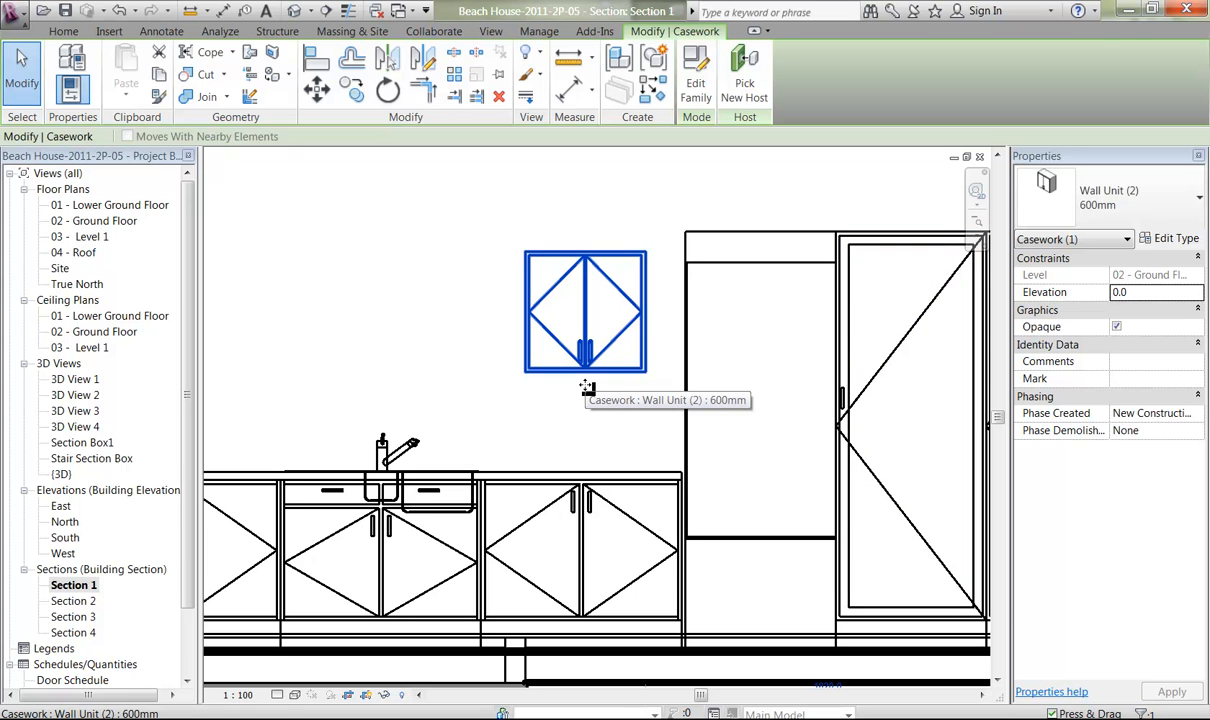
left_click(484, 316)
middle_click_drag(478, 297, 463, 214)
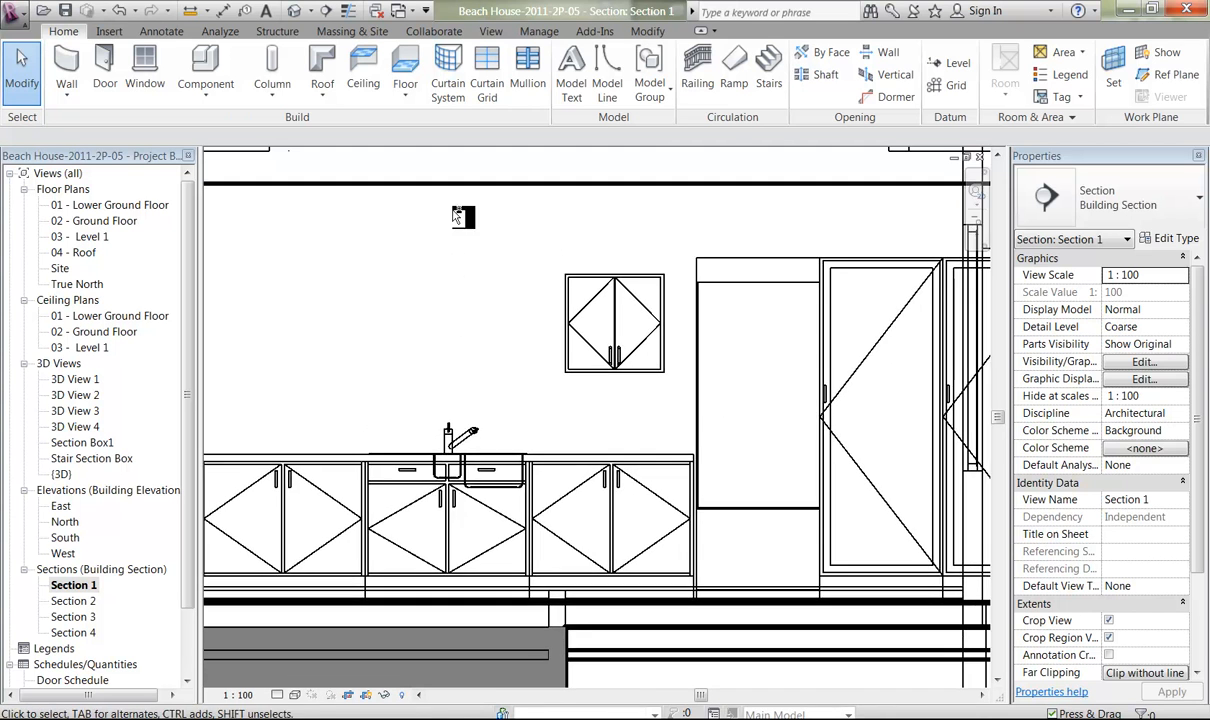
middle_click_drag(451, 313, 386, 319)
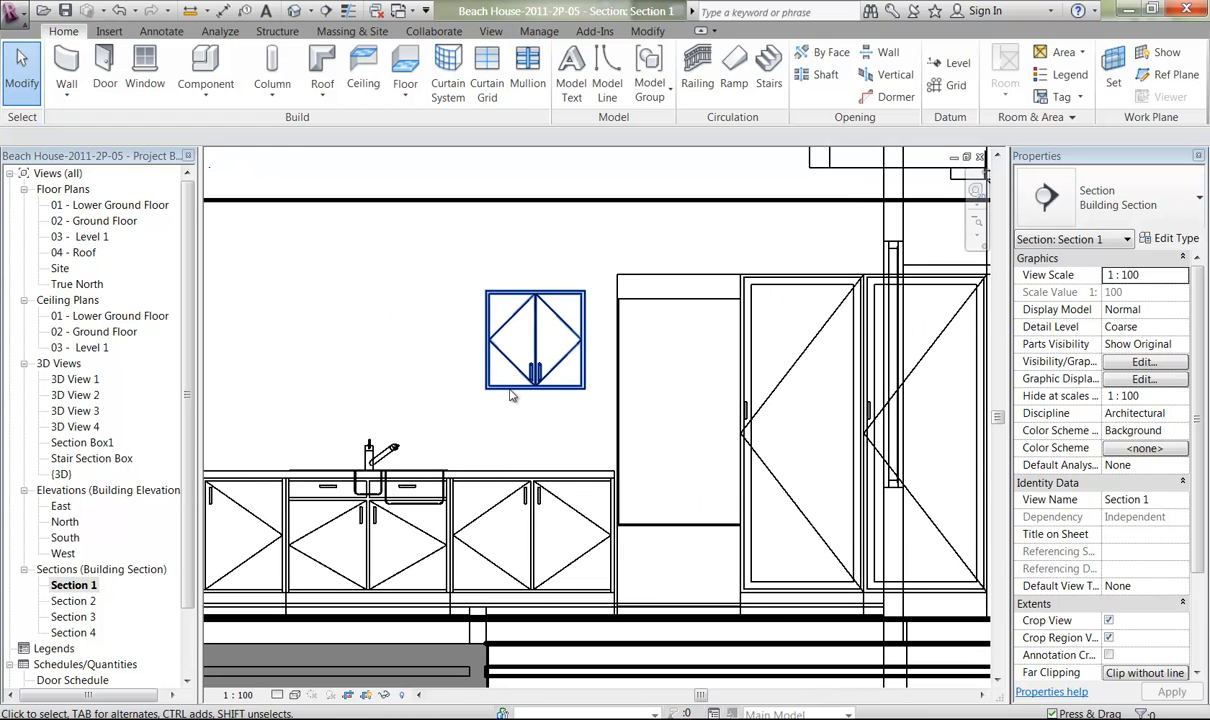
Measure the vertical distance from the wall unit's underside to the floor.
key("d")
key("l")
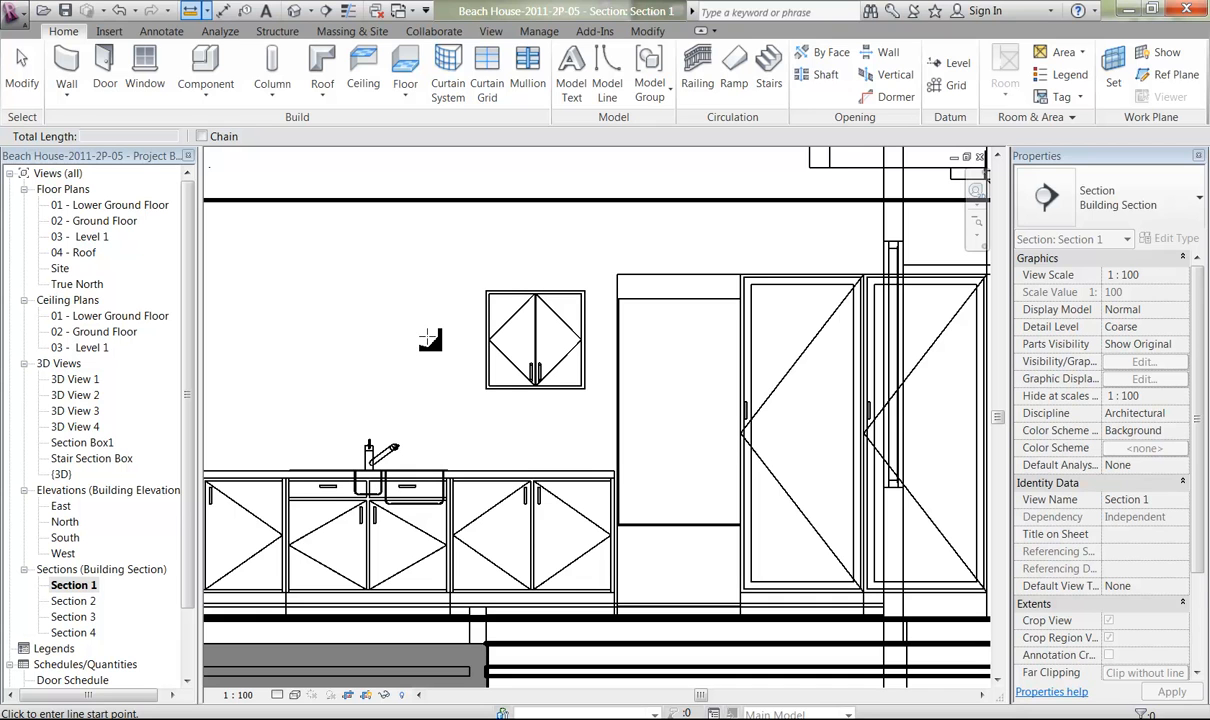
left_click(486, 388)
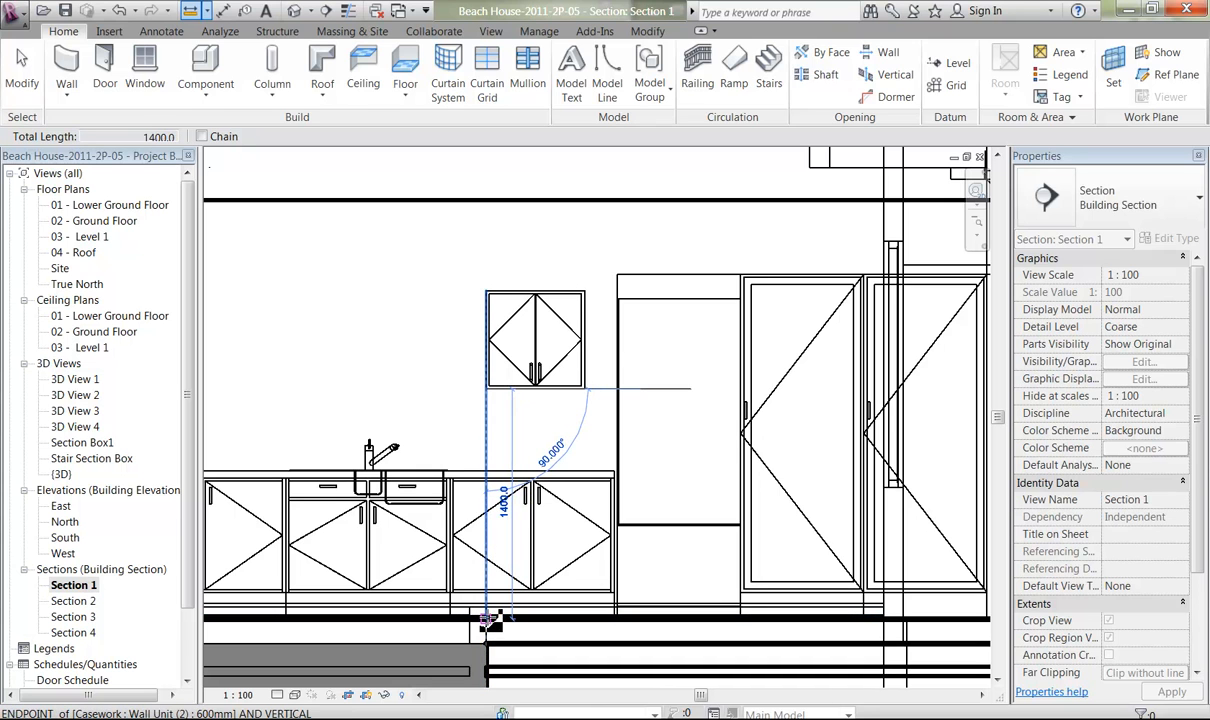
left_click(486, 620)
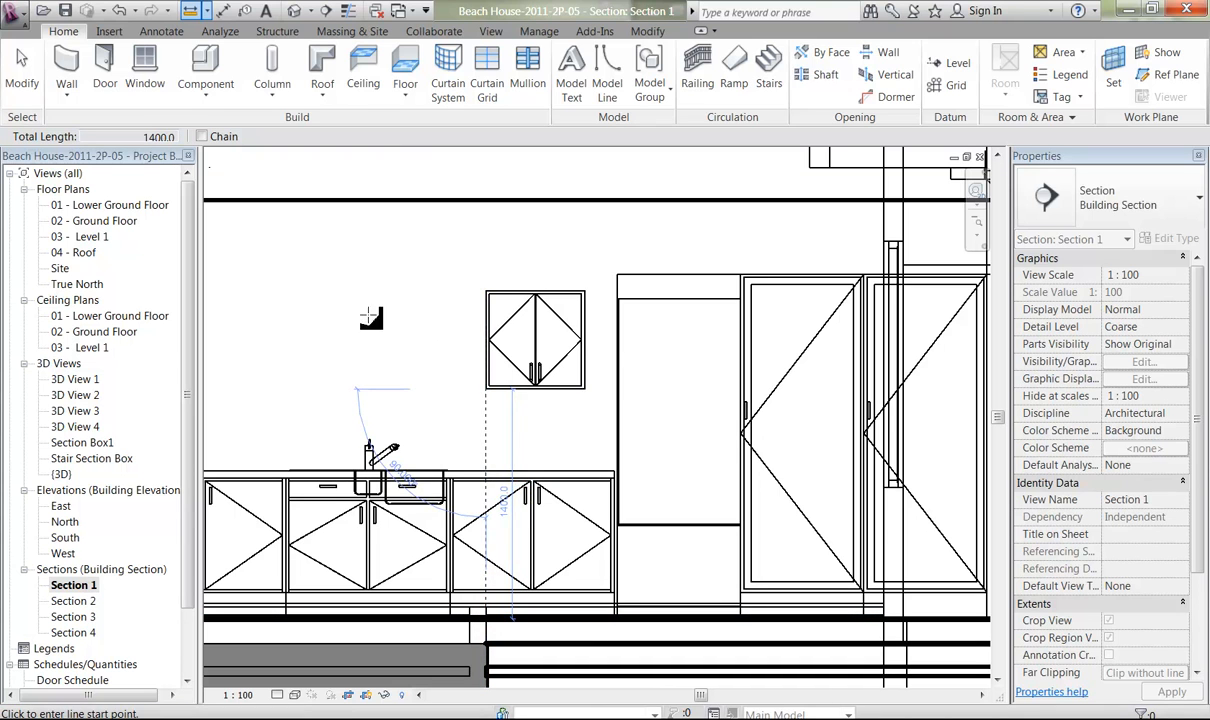
right_click(330, 276)
left_click(395, 310)
right_click(390, 312)
left_click(405, 319)
Switch the wall unit above the bench to the 1000mm type of the Wall Unit (2) family.
left_click(490, 381)
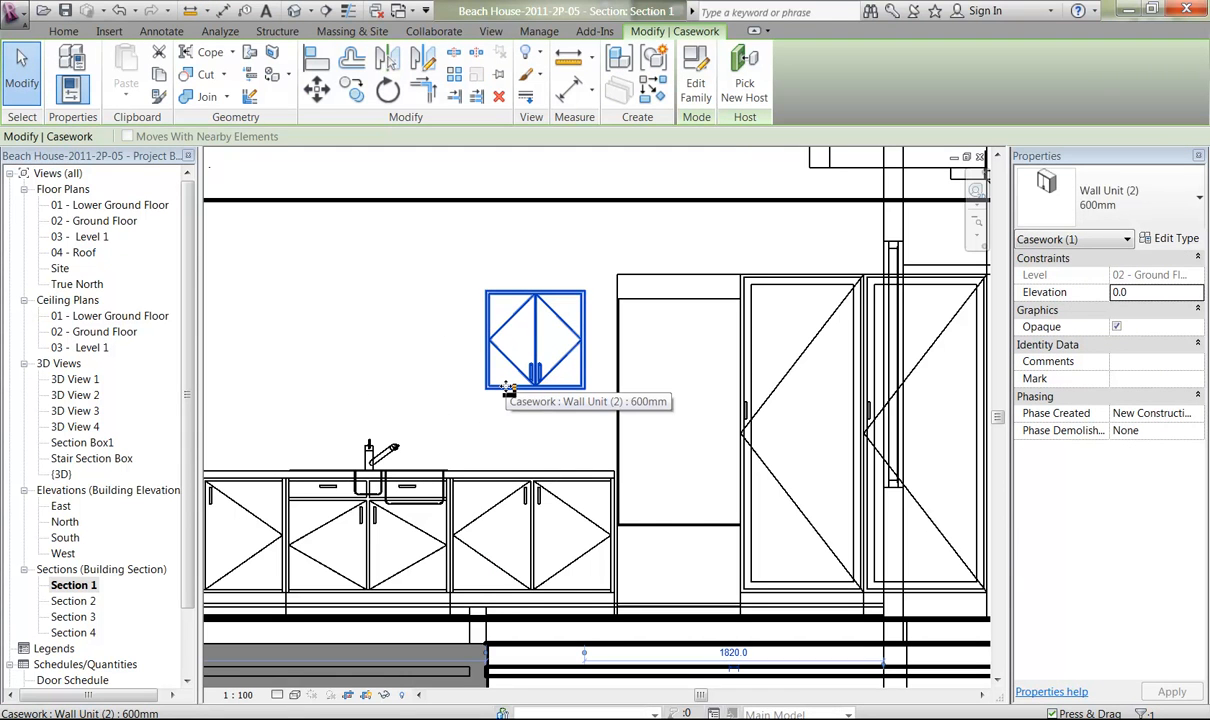
left_click(1176, 240)
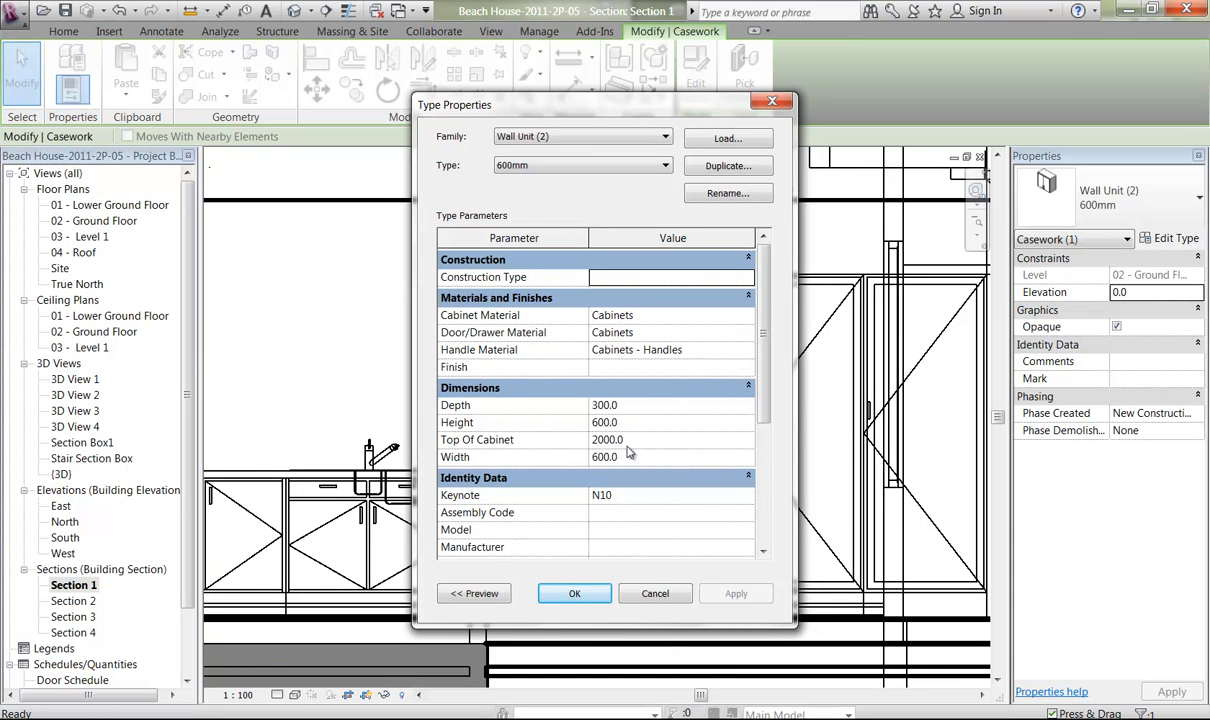
left_click_drag(615, 120, 865, 98)
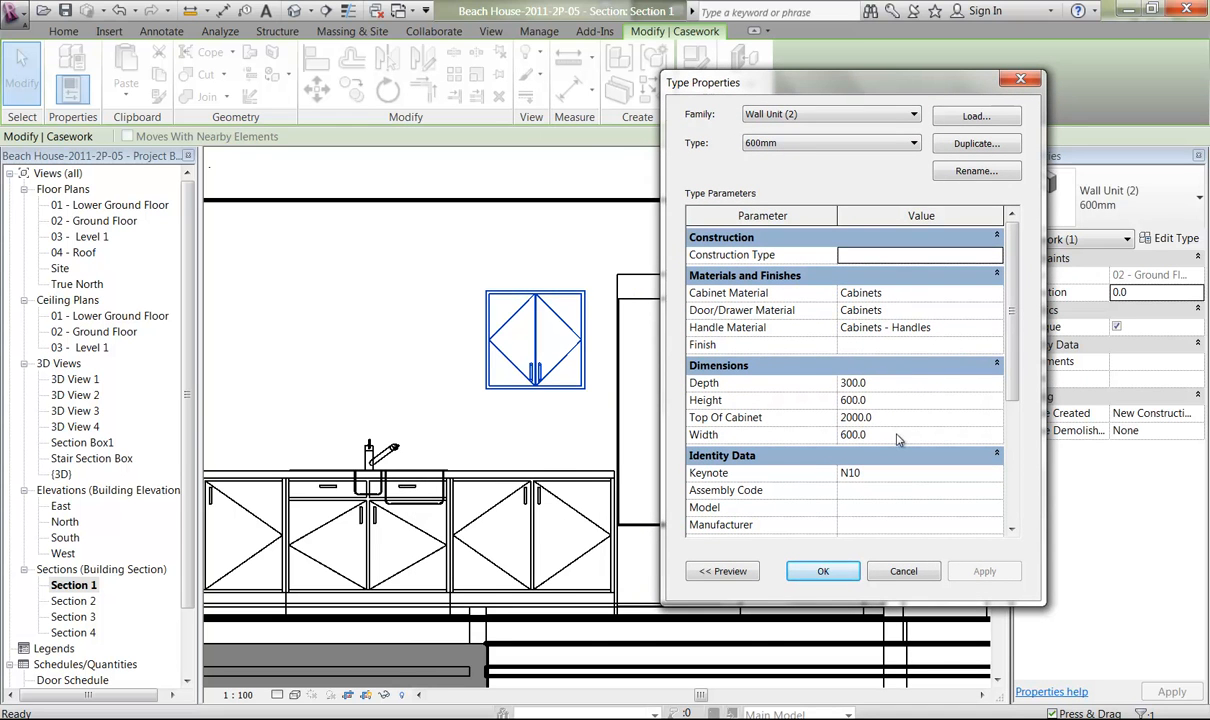
left_click(826, 146)
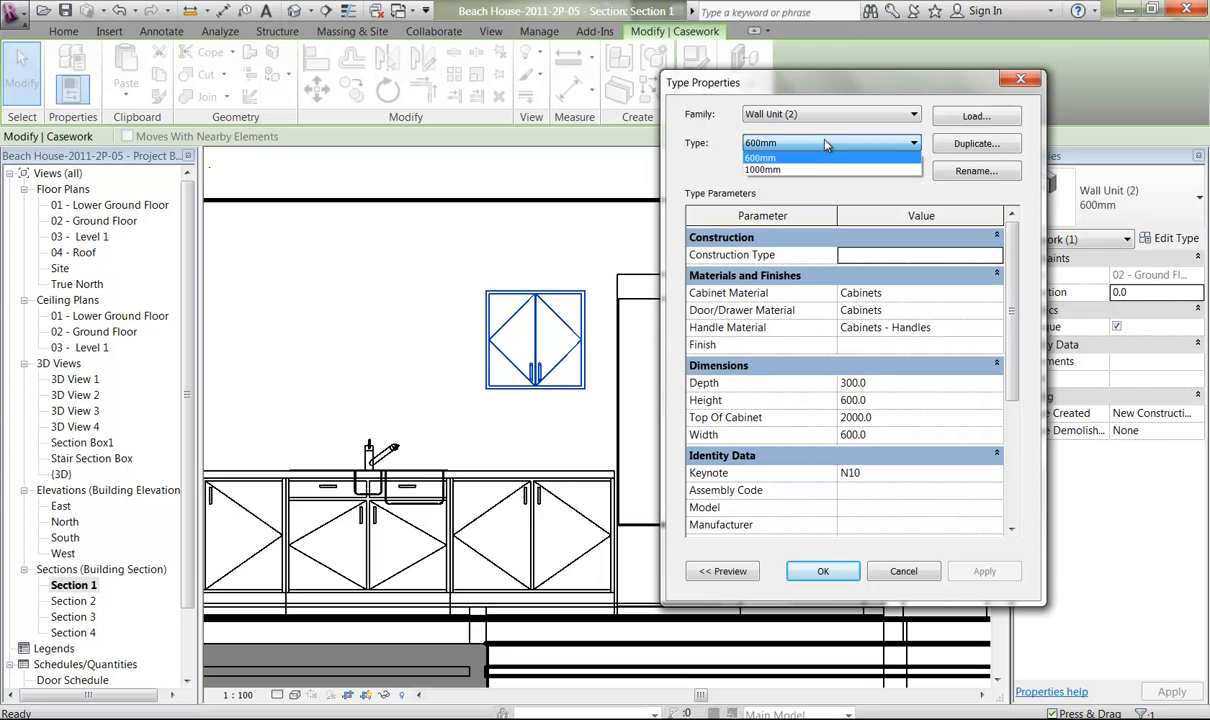
left_click(815, 169)
left_click(984, 573)
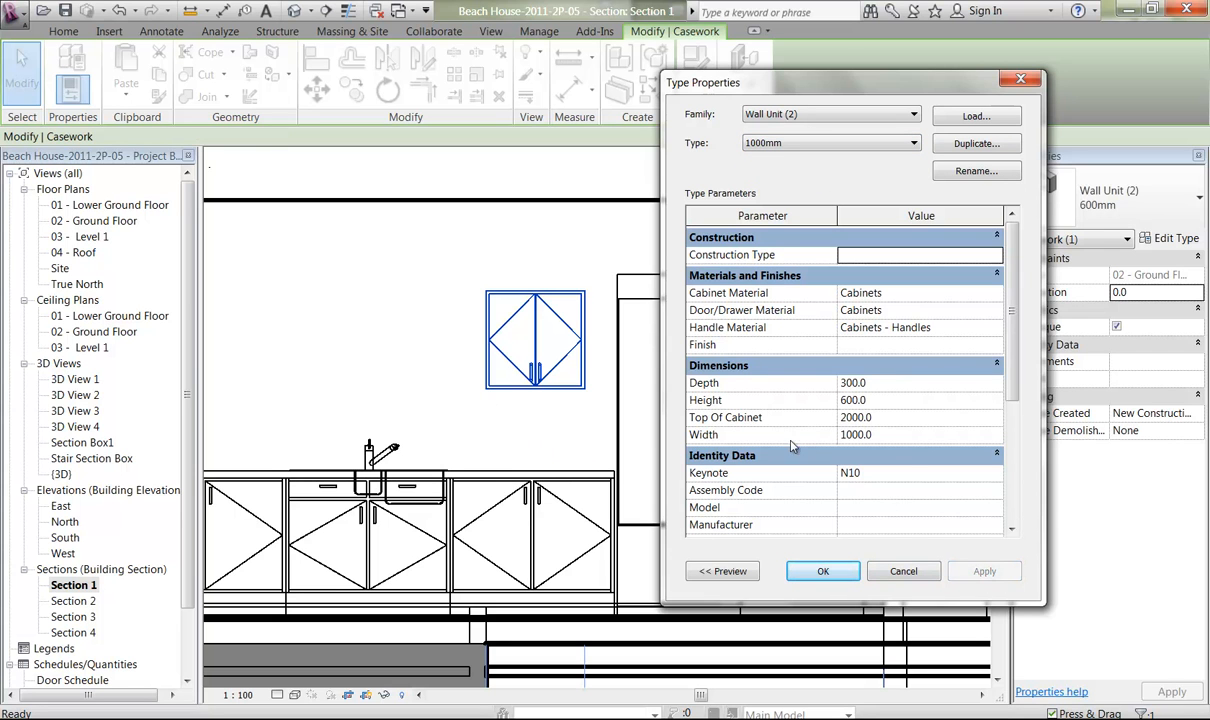
left_click(822, 571)
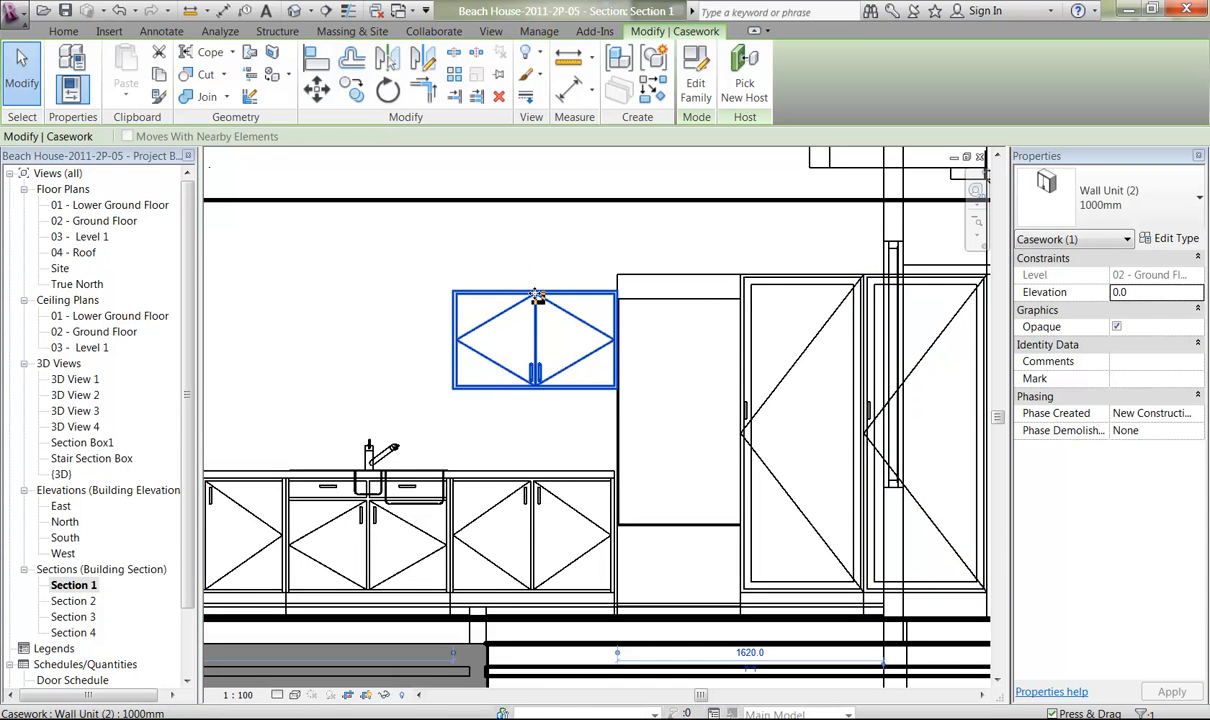
Measure the vertical distance from the floor to the ceiling alongside the wall unit.
left_click(568, 57)
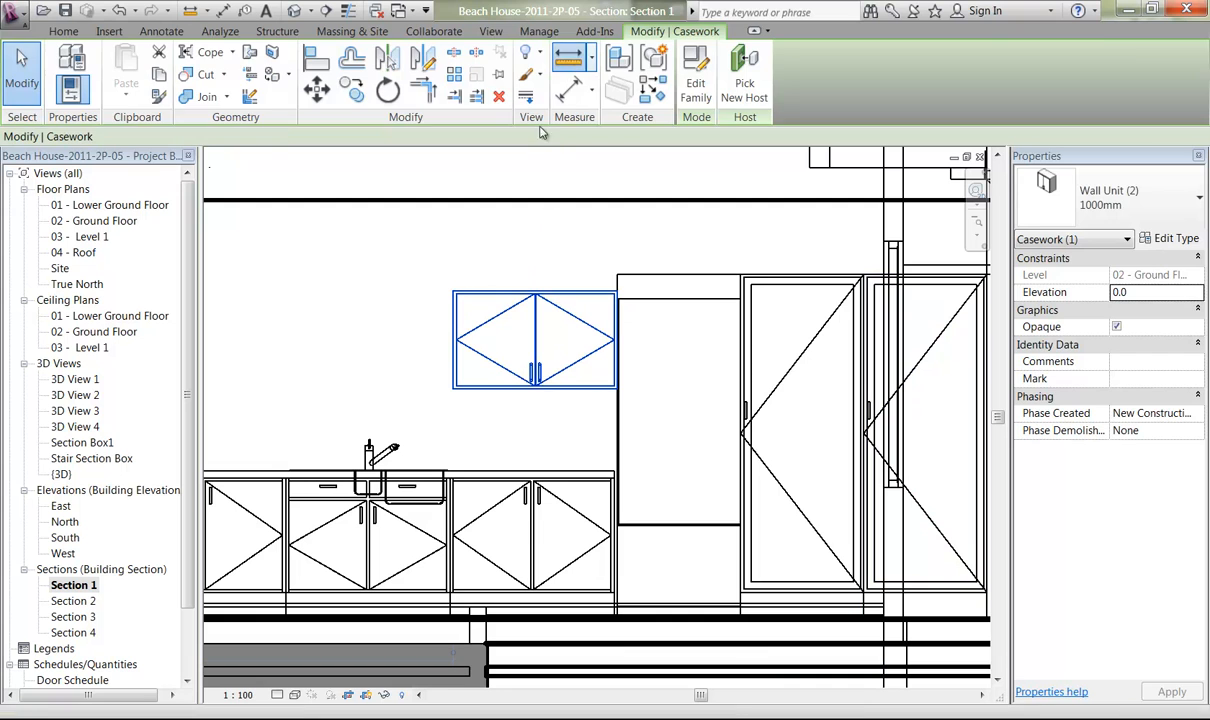
left_click(451, 619)
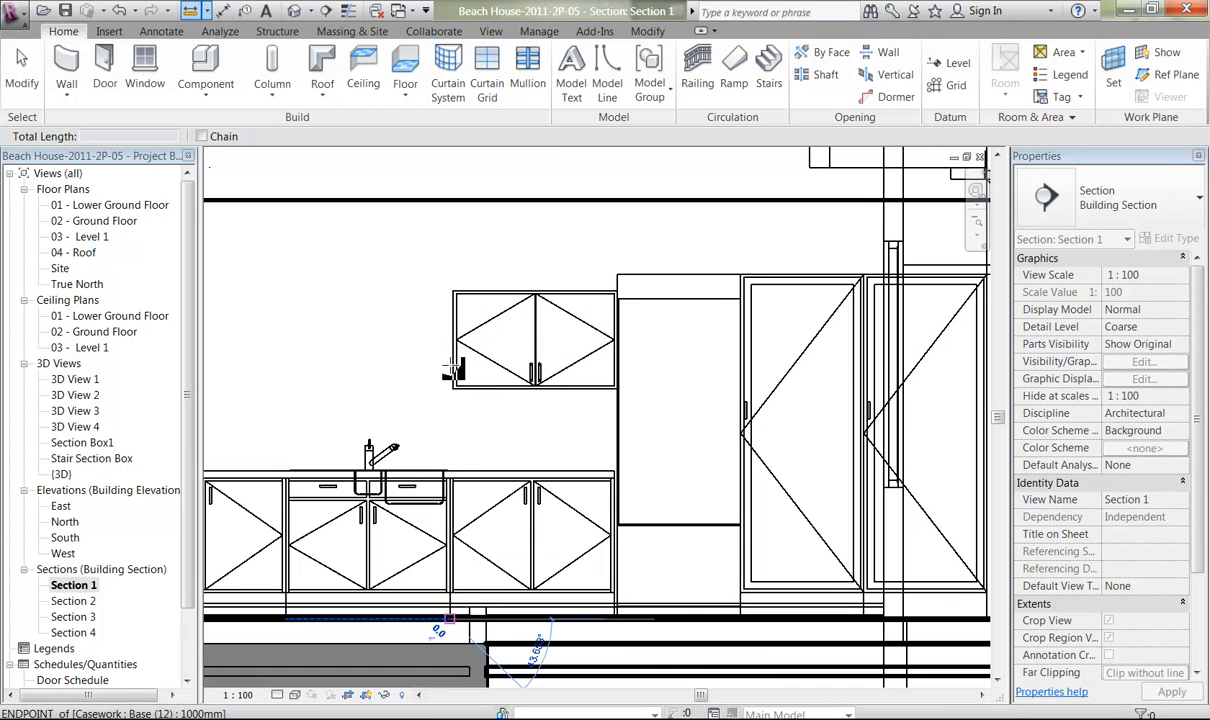
left_click(451, 201)
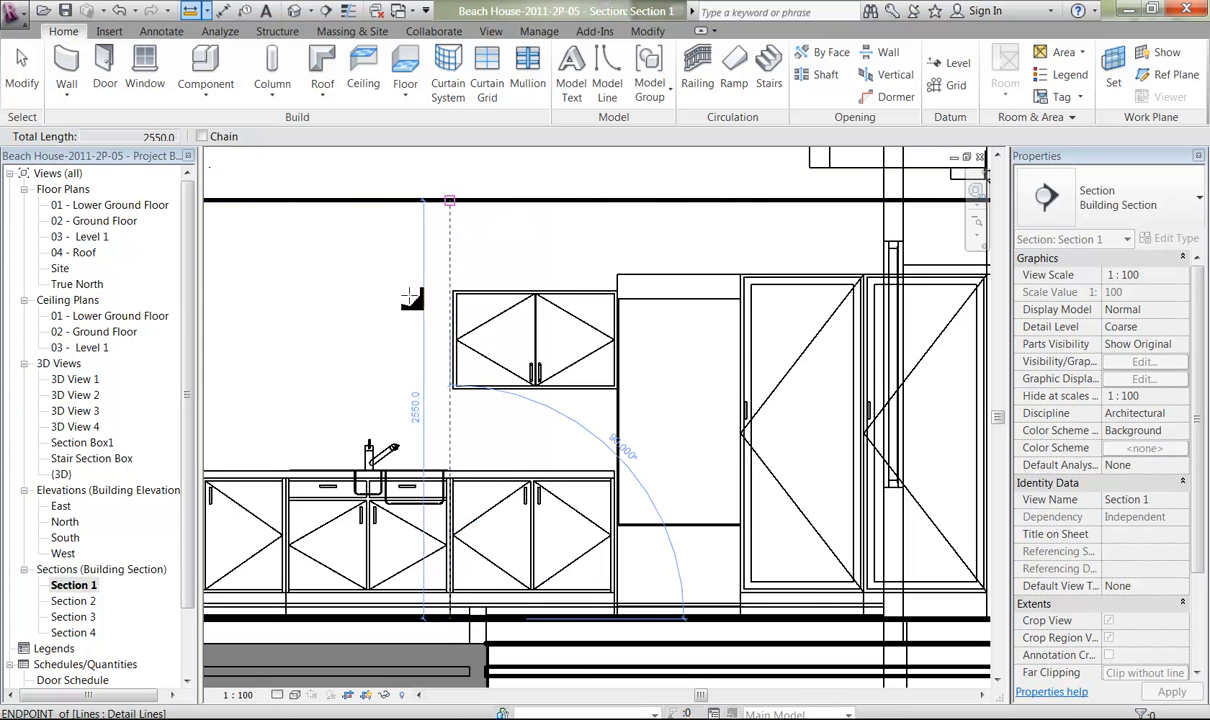
right_click(345, 240)
left_click(373, 246)
right_click(375, 240)
left_click(402, 248)
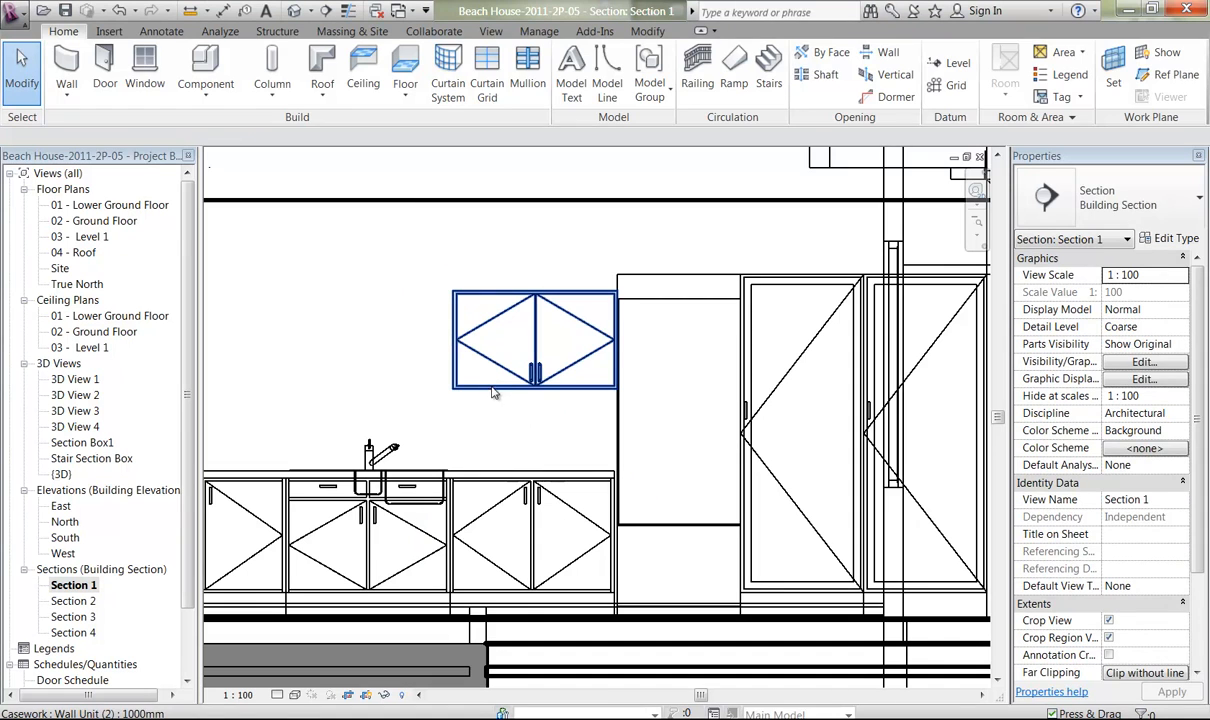
Set the 1000mm type of Wall Unit (2) to a 950 mm height with the top of the cabinet at 2550 mm.
left_click(493, 396)
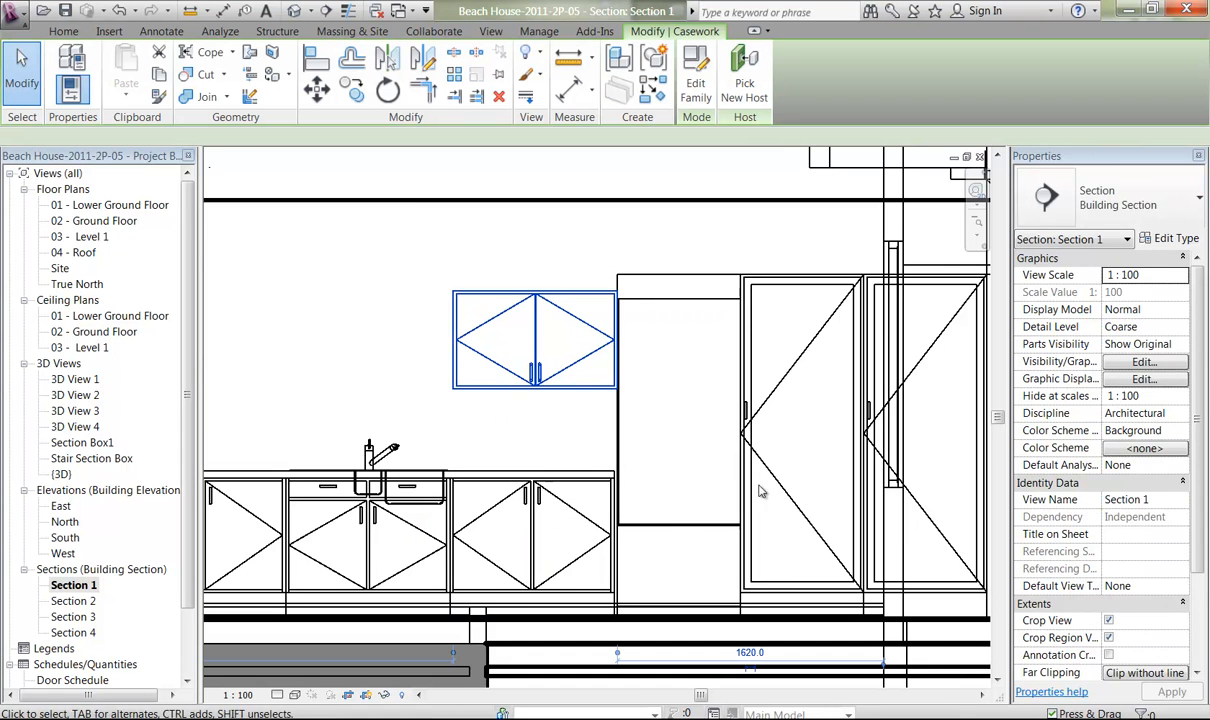
left_click(1177, 240)
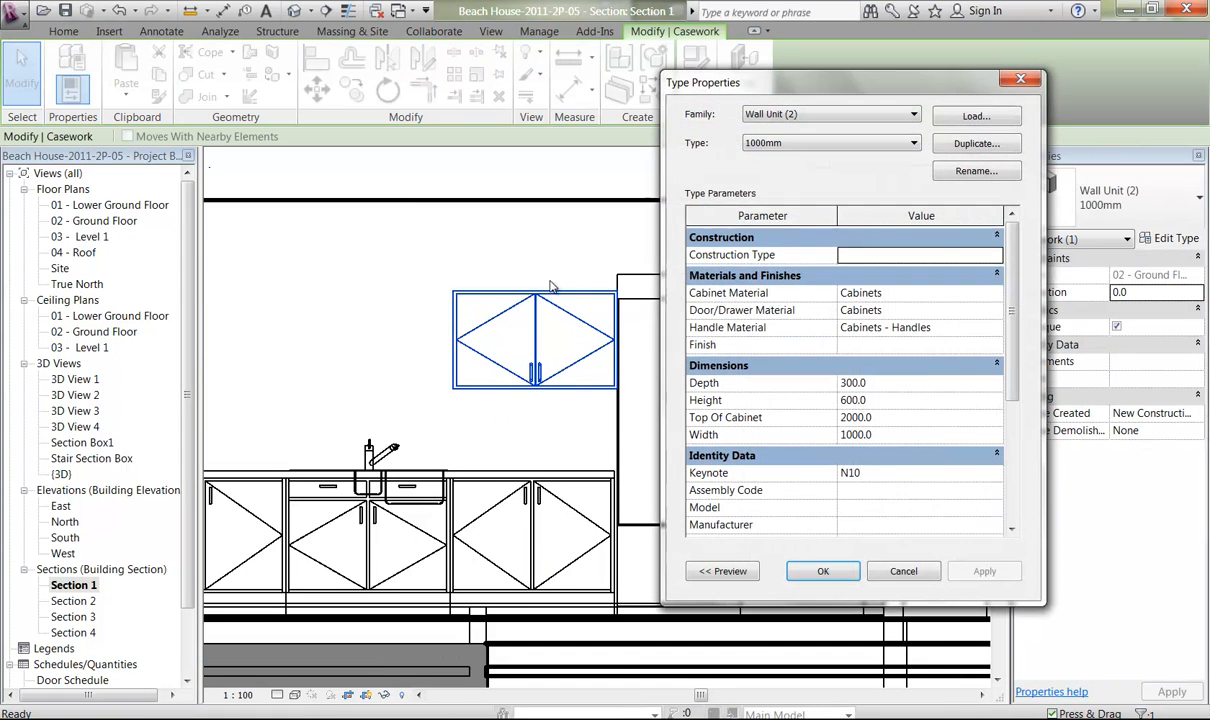
left_click(895, 419)
type("2550")
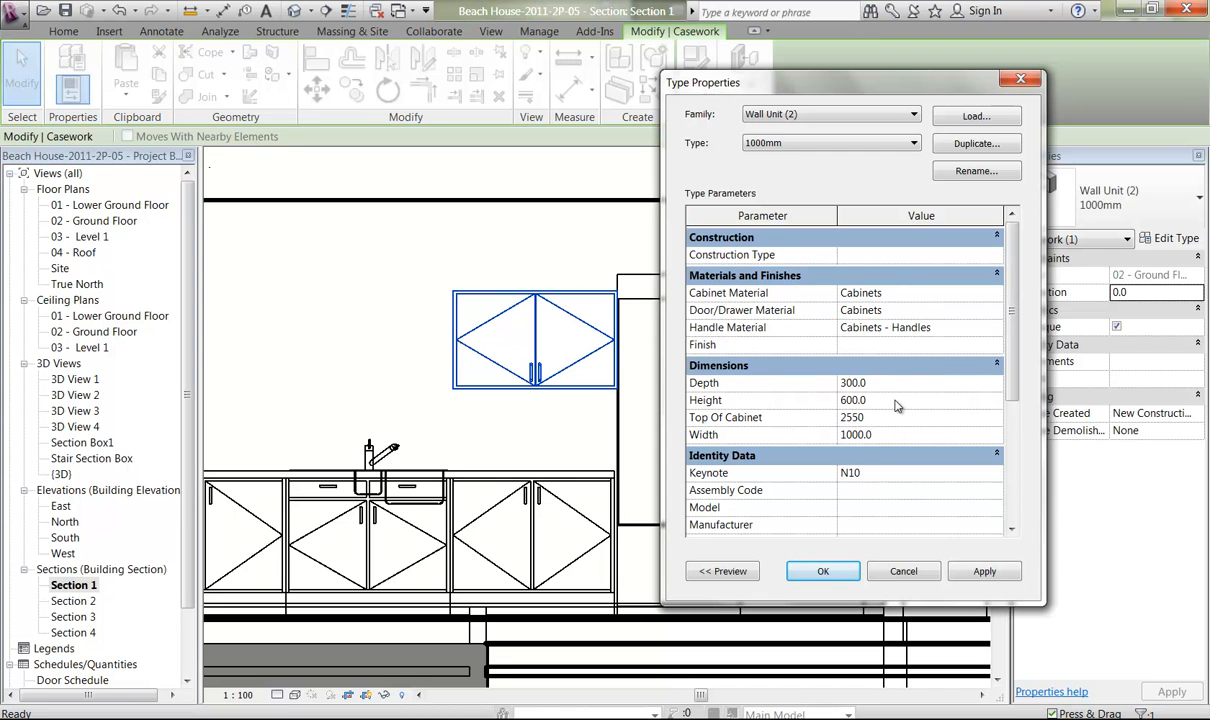
left_click(897, 401)
left_click(878, 386)
left_click(825, 571)
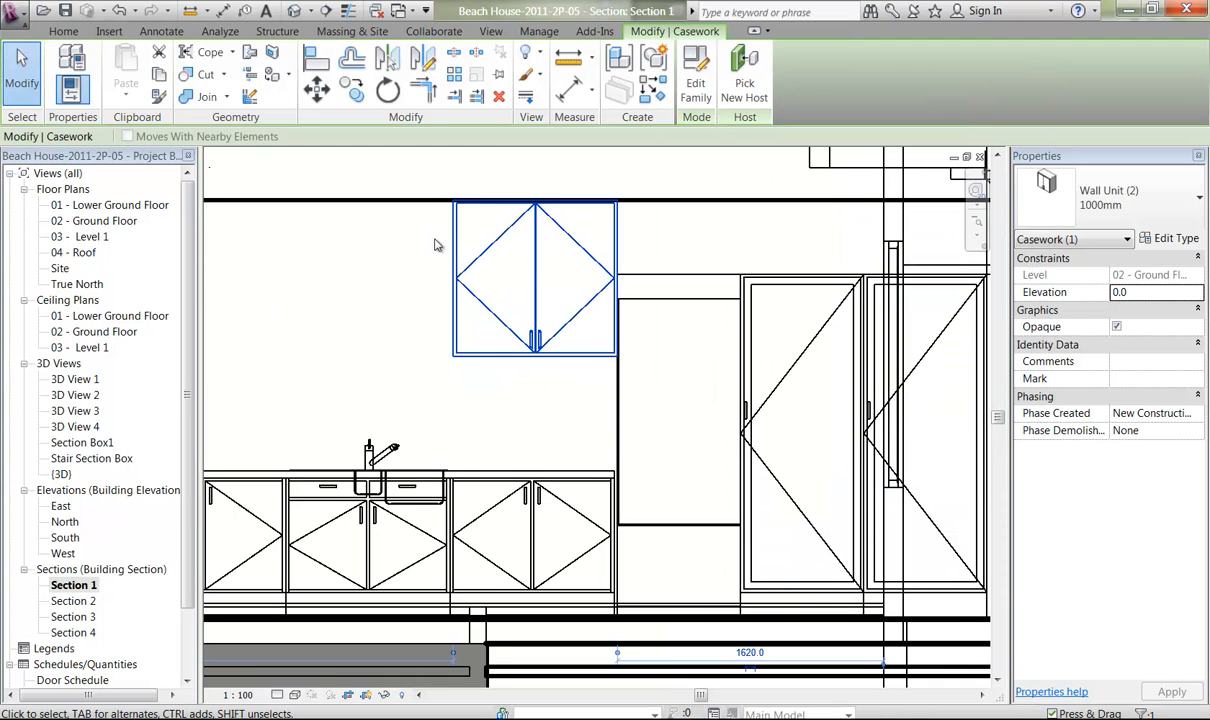
Align the wall unit's refrigerator-side edge with the end of the base cabinet directly below it.
middle_click_drag(502, 445, 491, 405)
middle_click_drag(526, 331, 557, 412, "ctrl")
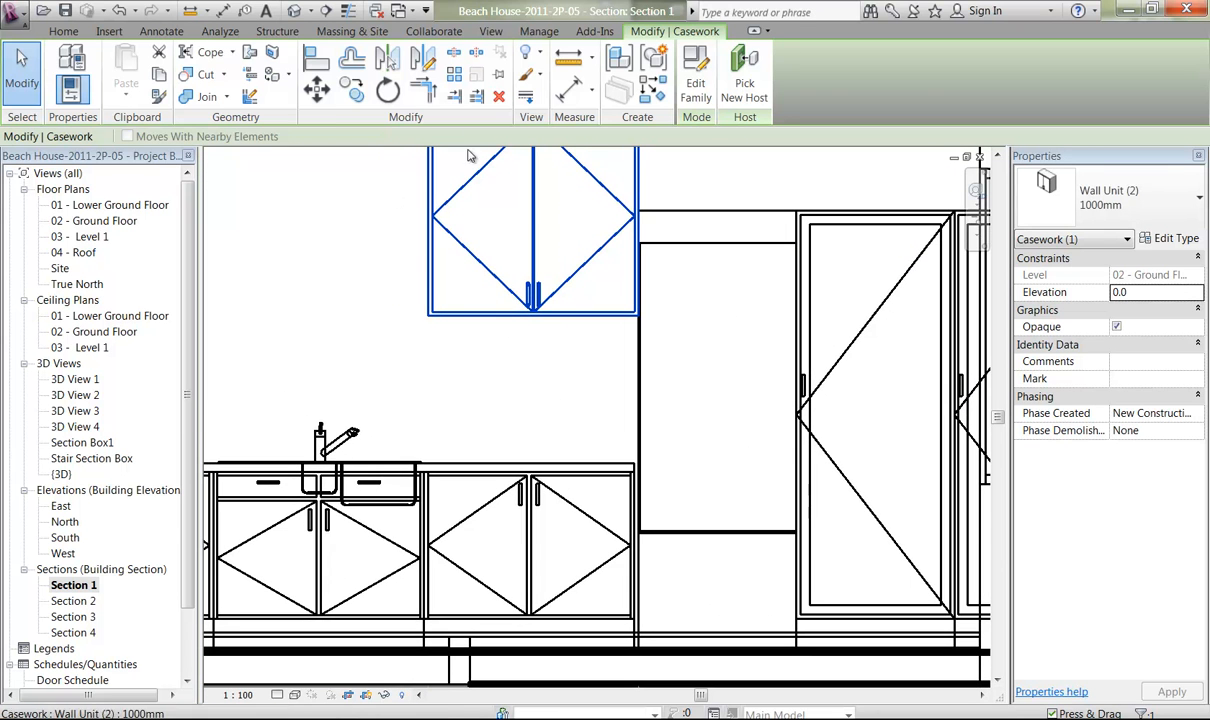
left_click(316, 60)
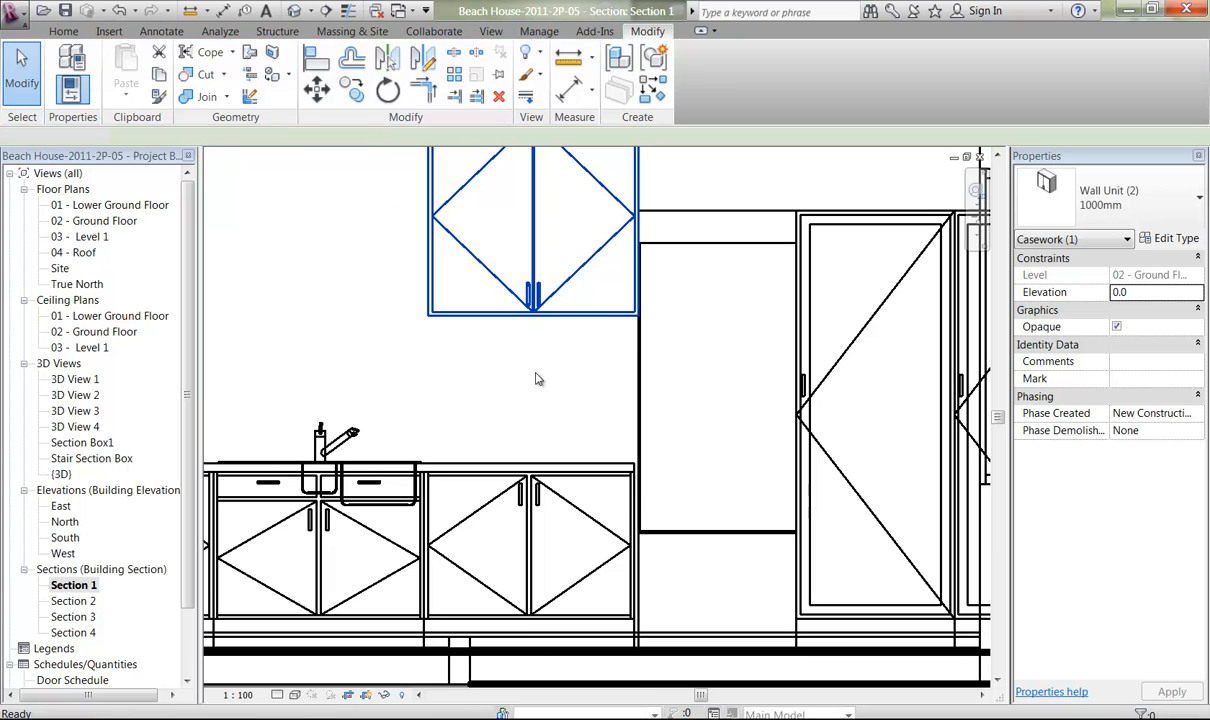
left_click(634, 510)
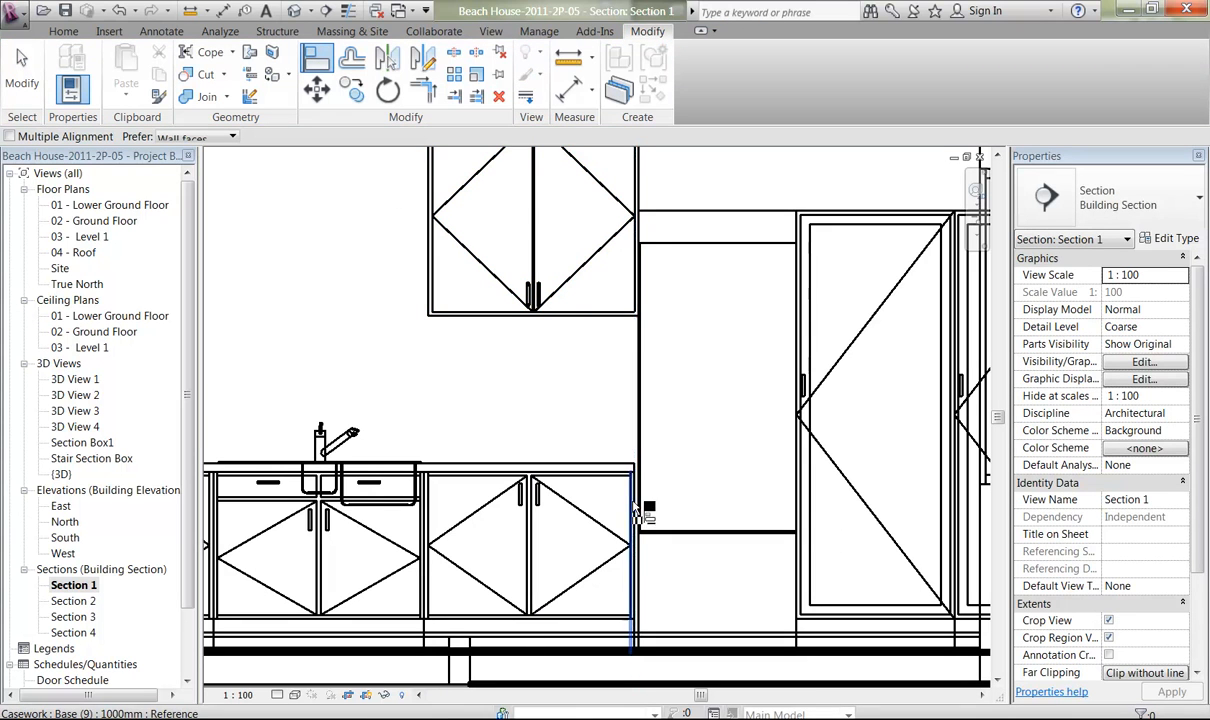
left_click(640, 192)
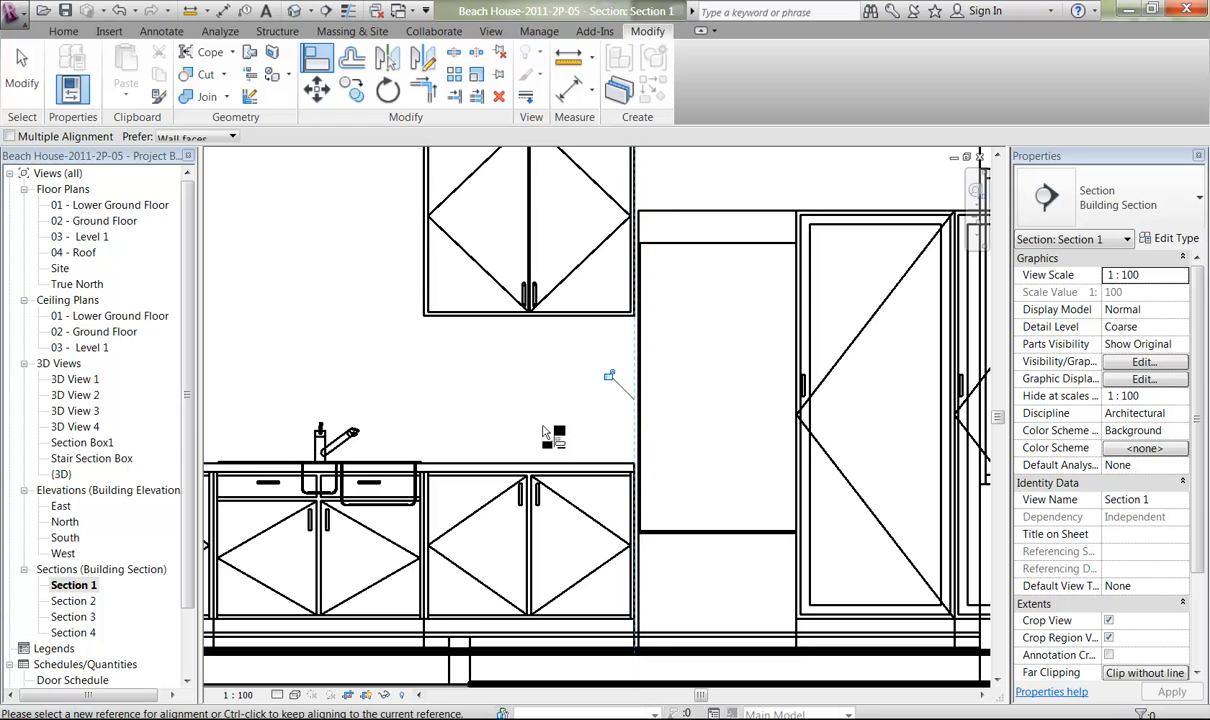
middle_click_drag(352, 327, 554, 364)
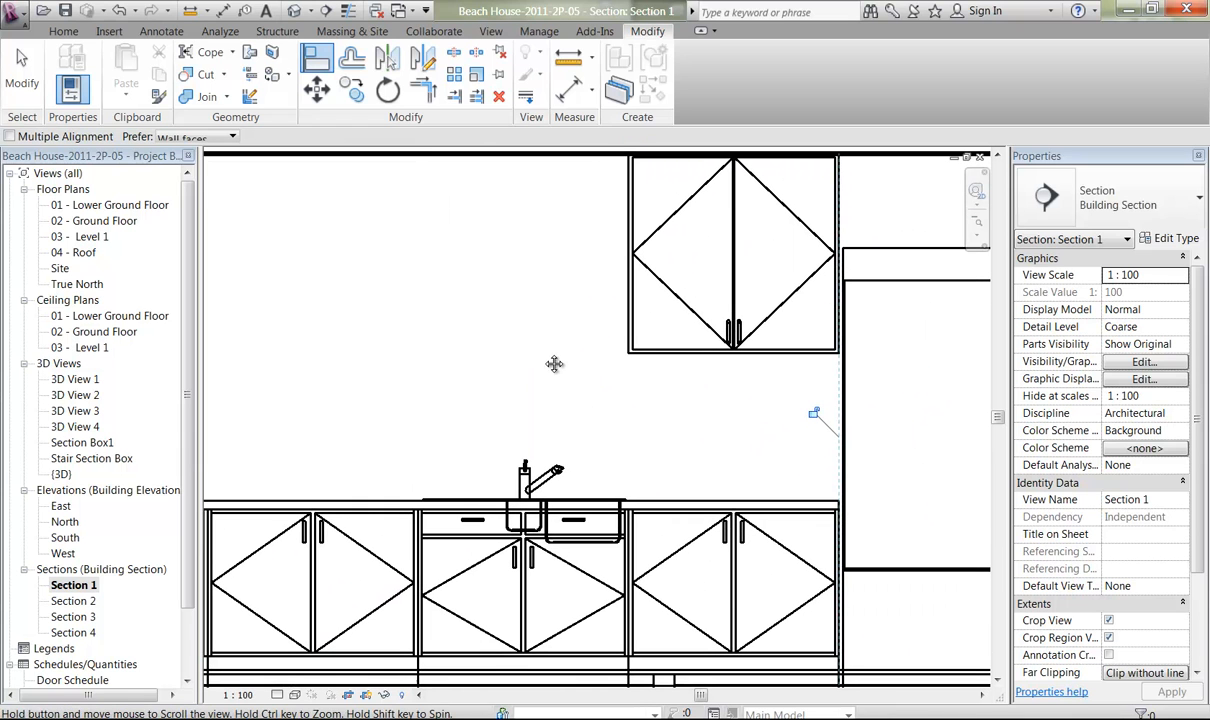
right_click(481, 324)
left_click(497, 331)
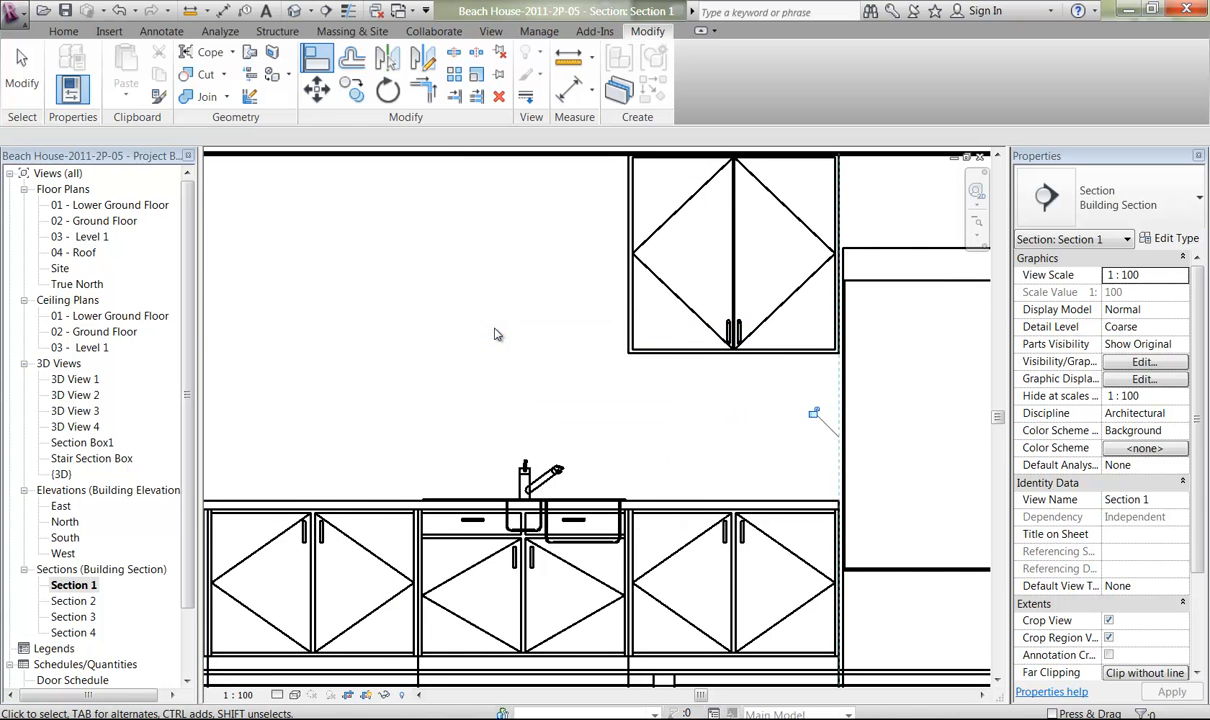
Copy the wall unit five times edge to edge along the kitchen wall towards the window, using multiple copies.
middle_click_drag(486, 335, 524, 188)
middle_click_drag(531, 402, 587, 413)
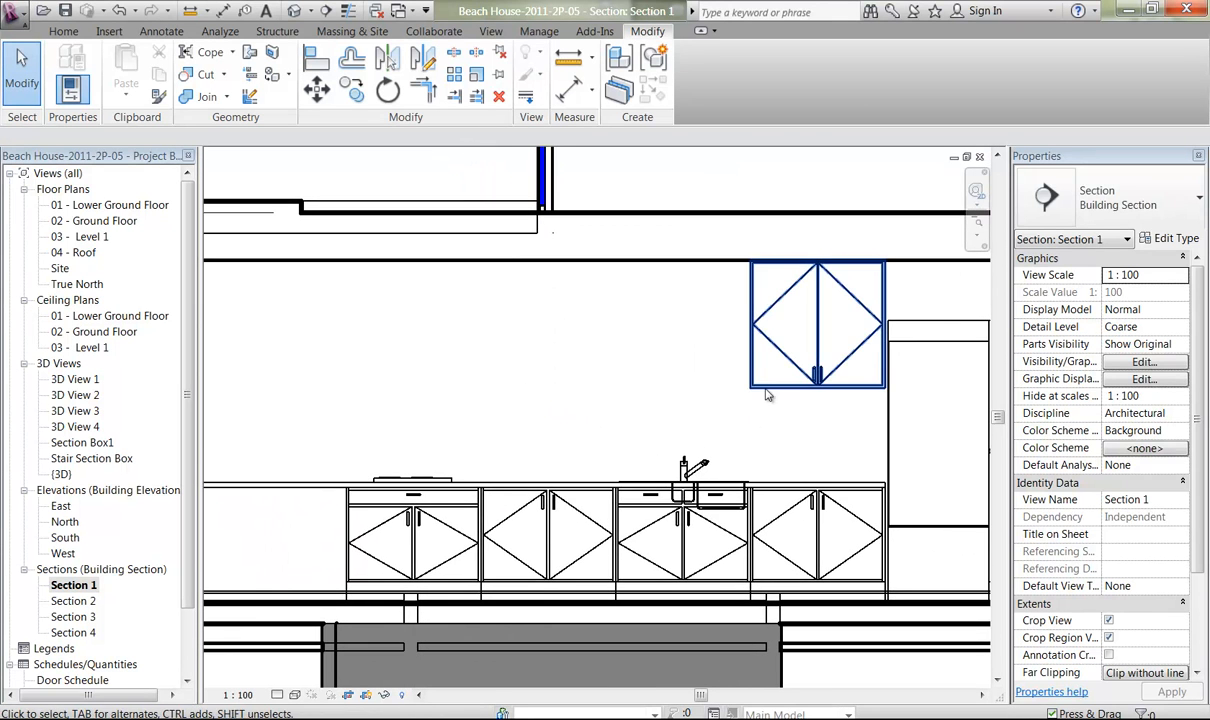
left_click(646, 432)
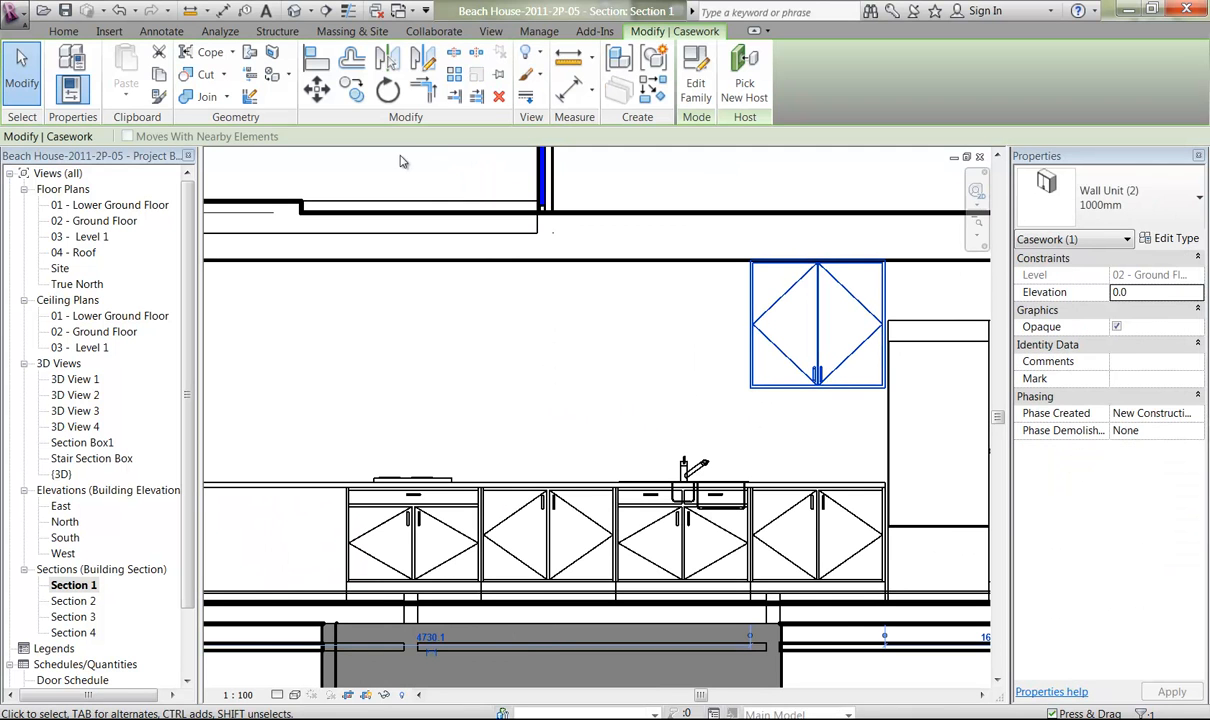
left_click(351, 90)
left_click(246, 136)
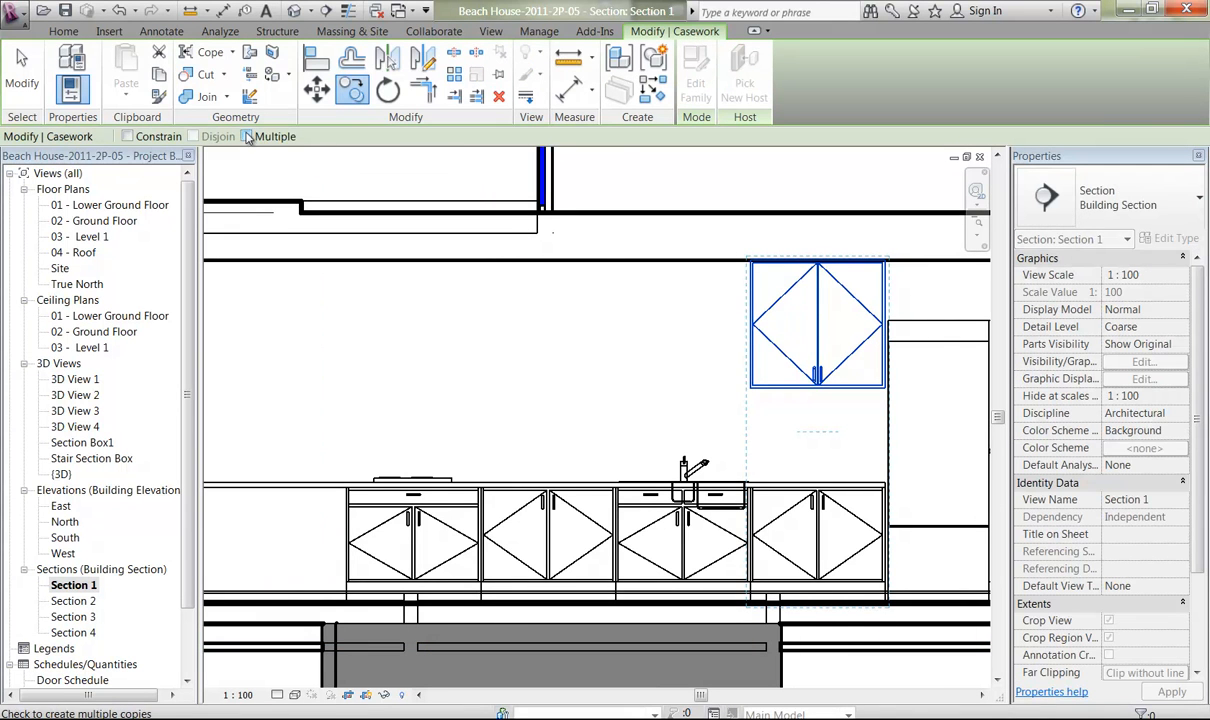
left_click(887, 300)
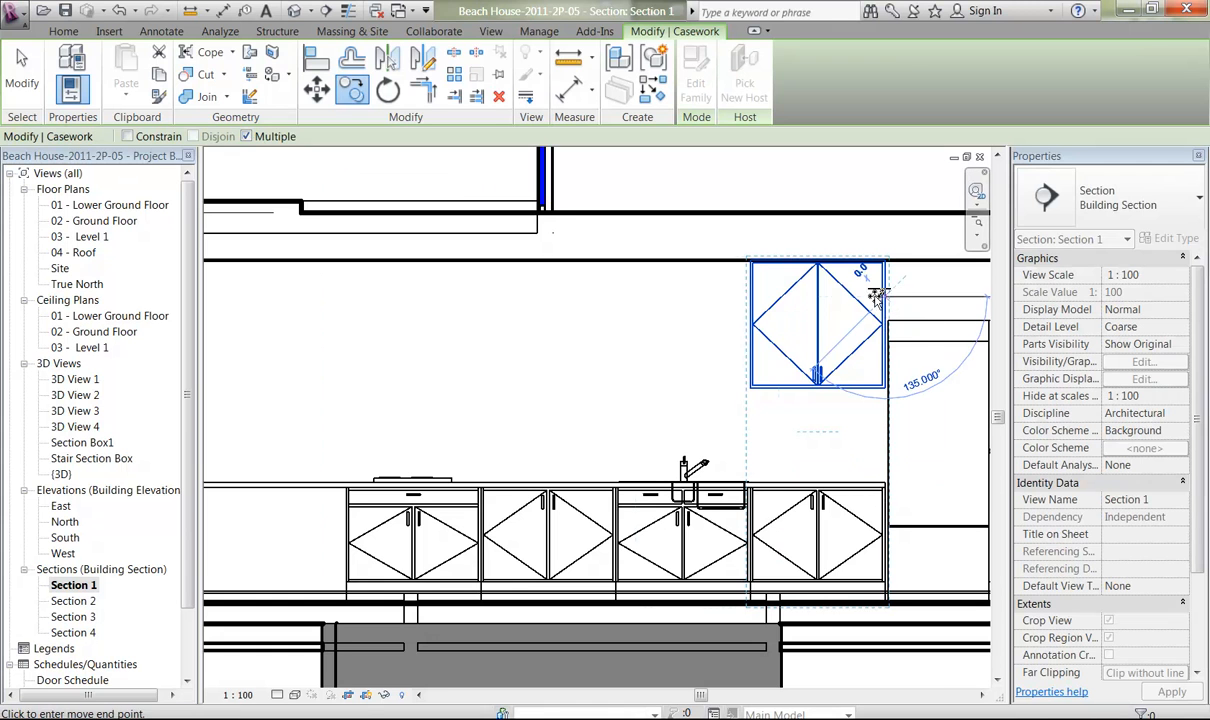
left_click(750, 299)
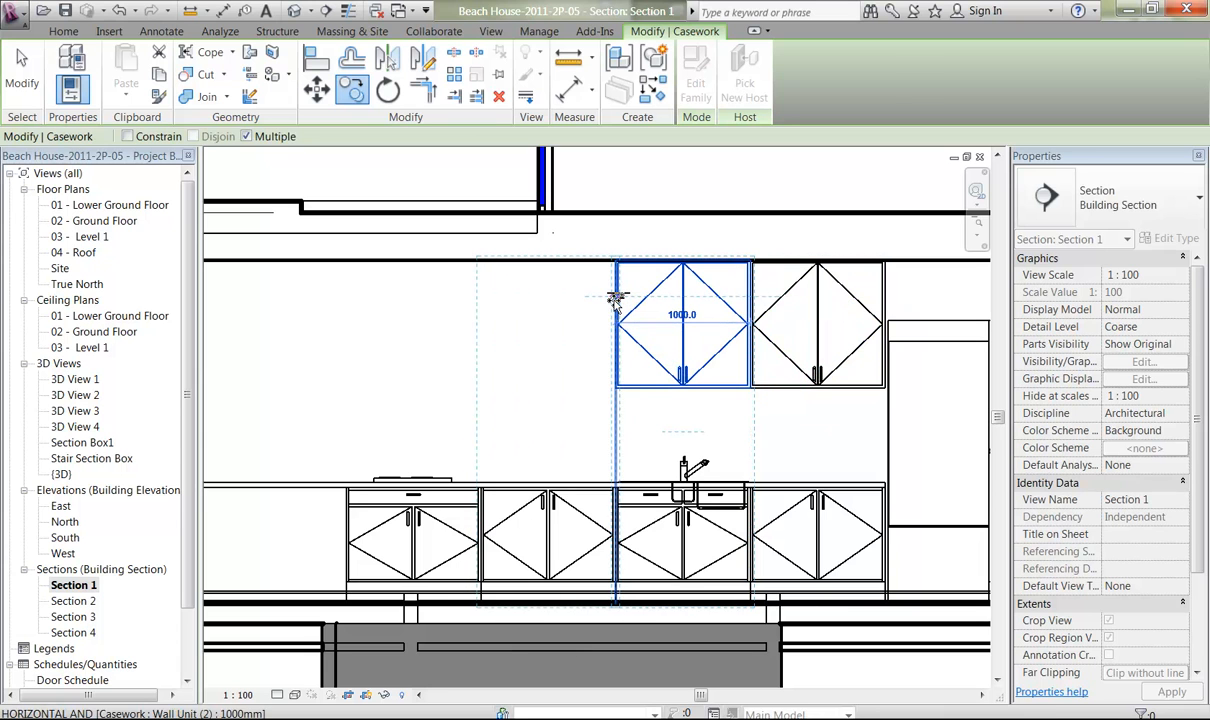
left_click(612, 300)
left_click_drag(467, 298, 343, 294)
left_click(343, 294)
middle_click_drag(207, 323, 586, 327)
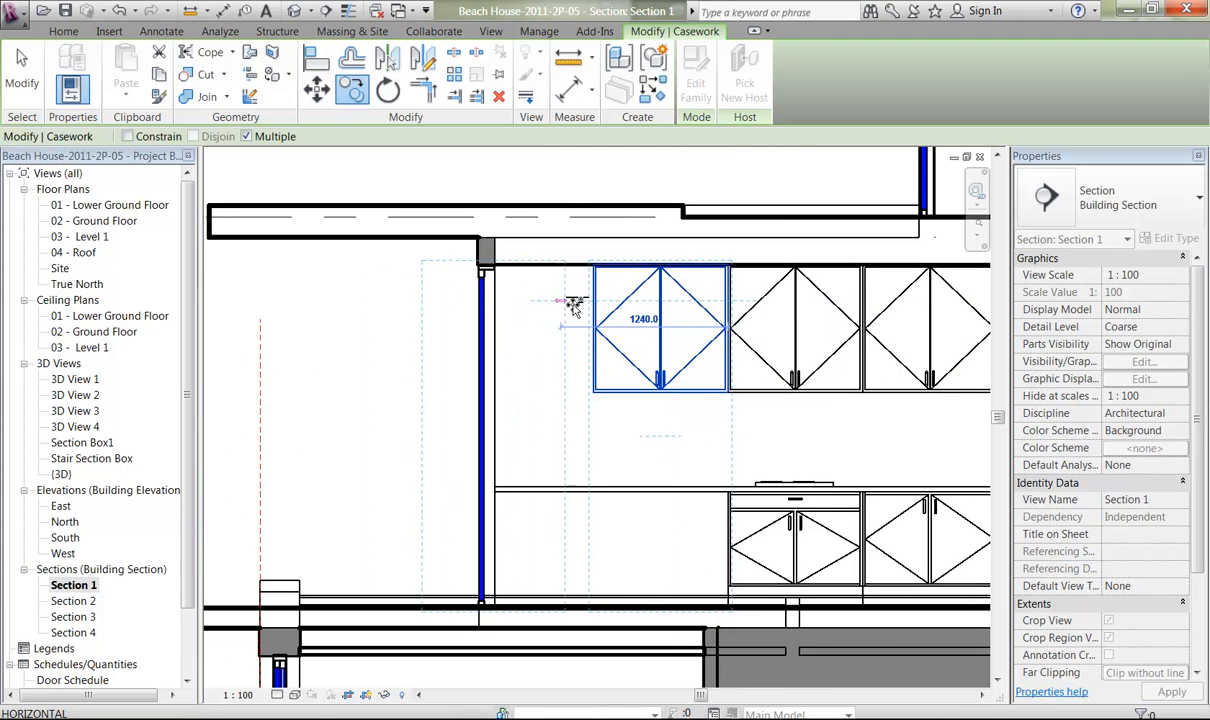
left_click(593, 301)
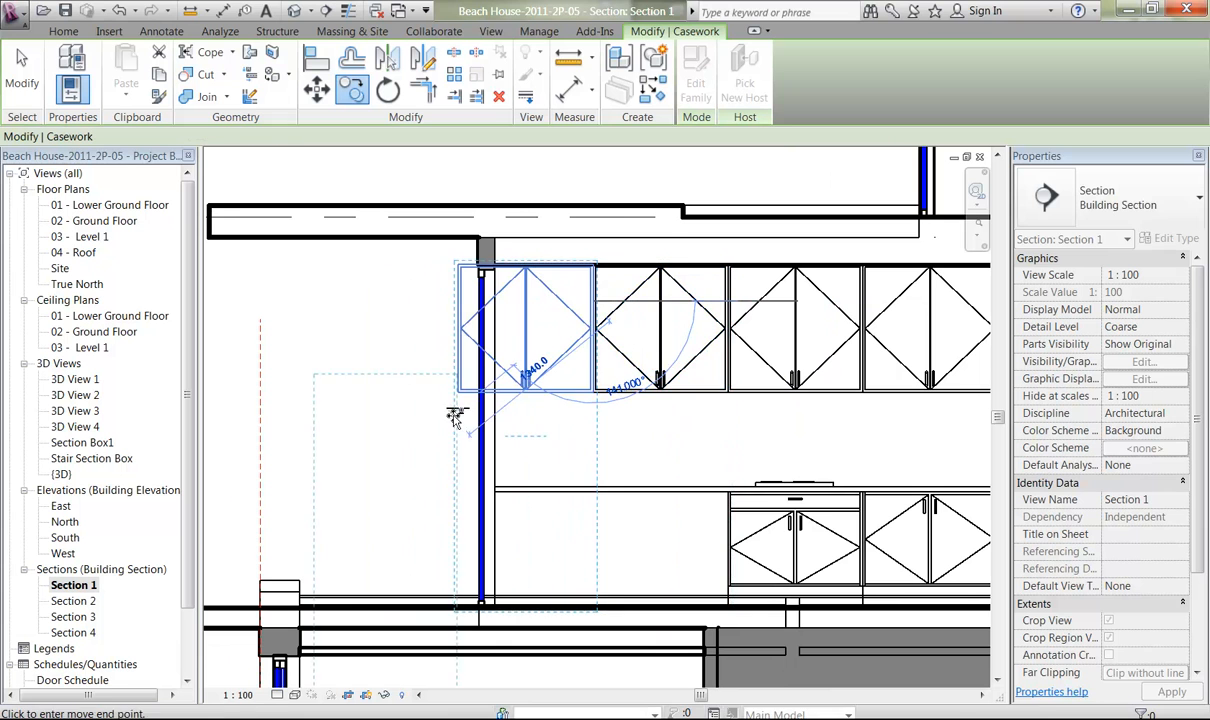
right_click(334, 270)
left_click(356, 290)
right_click(356, 289)
left_click(374, 304)
Delete the end wall unit that overlaps the window wall.
middle_click_drag(802, 391, 480, 393)
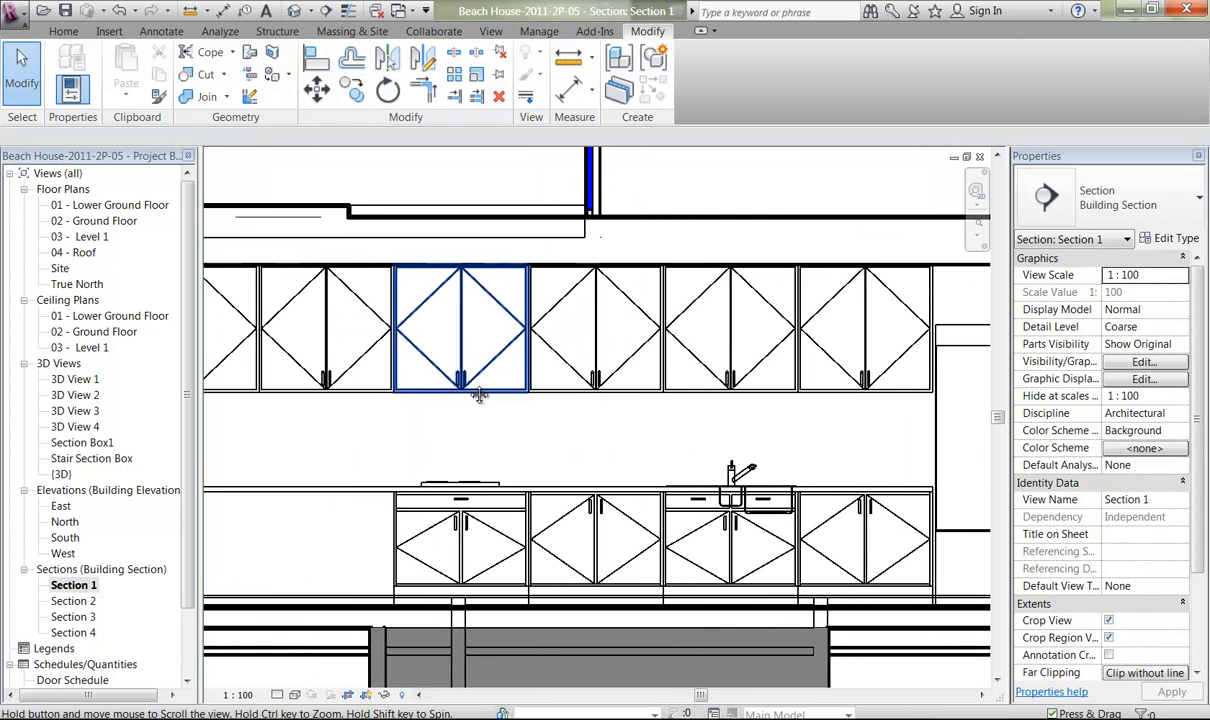
scroll(486, 405, "down", 3)
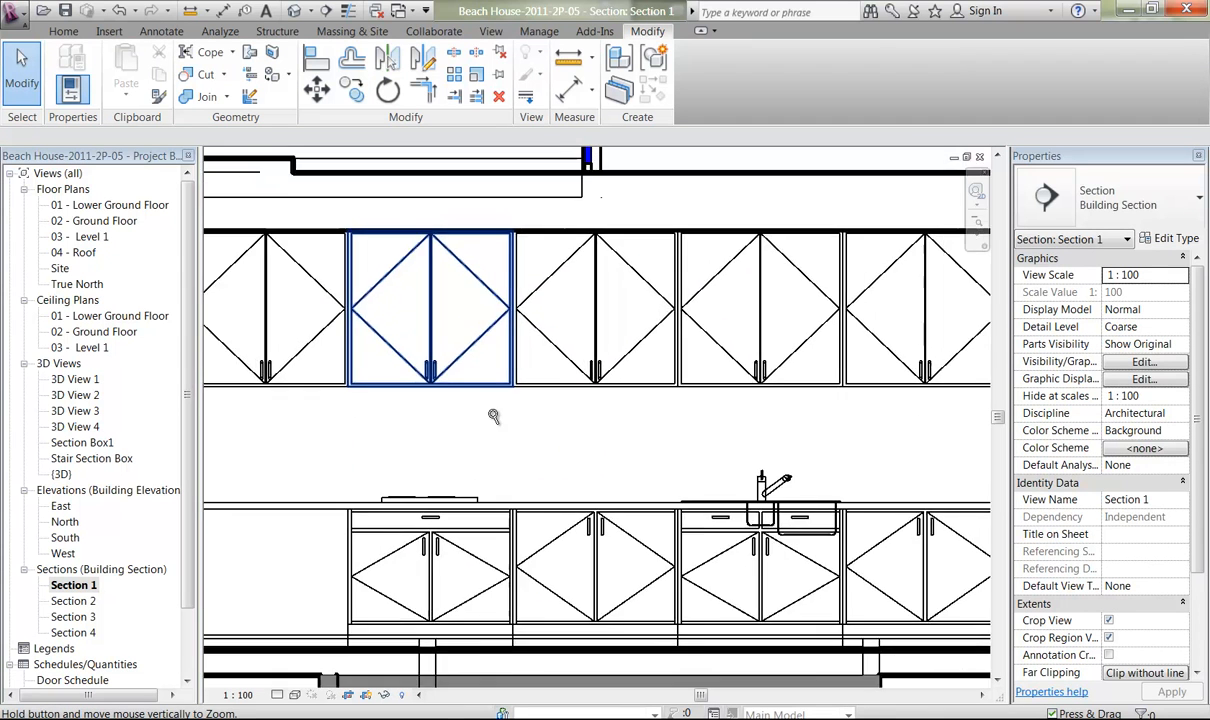
key("alt")
mouse_move(496, 409)
middle_mouse_down()
mouse_move(419, 413)
mouse_move(500, 419)
middle_mouse_up()
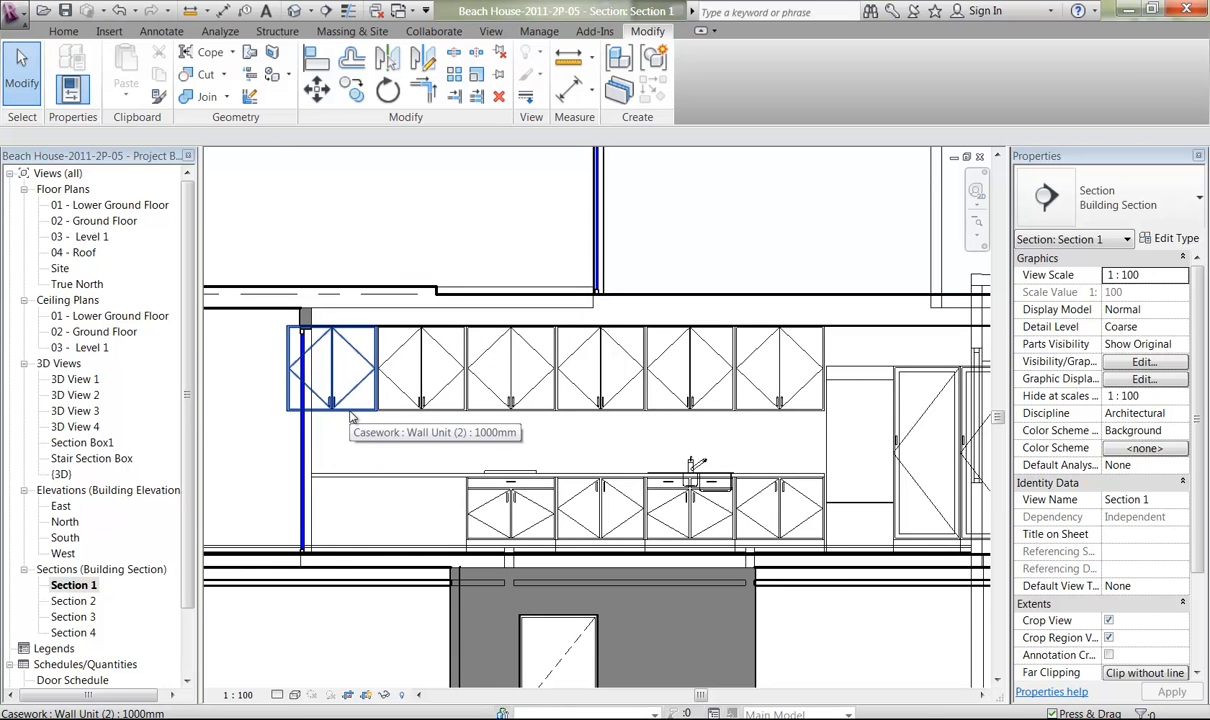
middle_click_drag(352, 416, 394, 420)
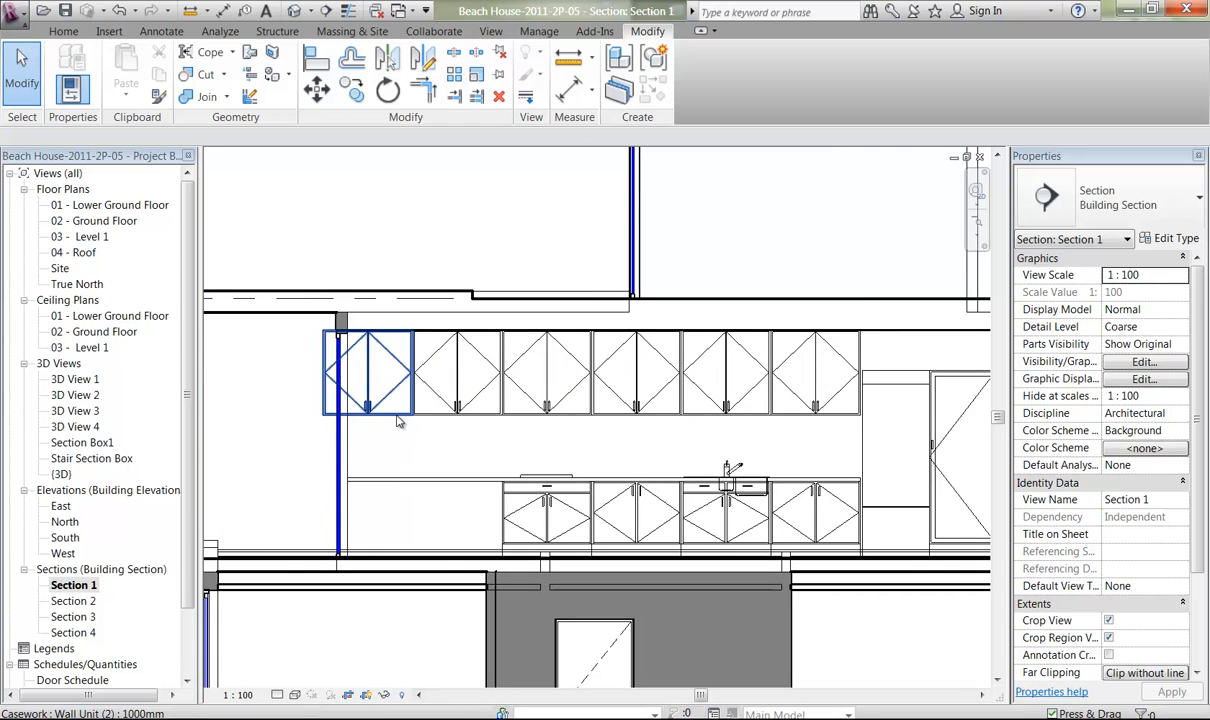
left_click(397, 421)
key("Delete")
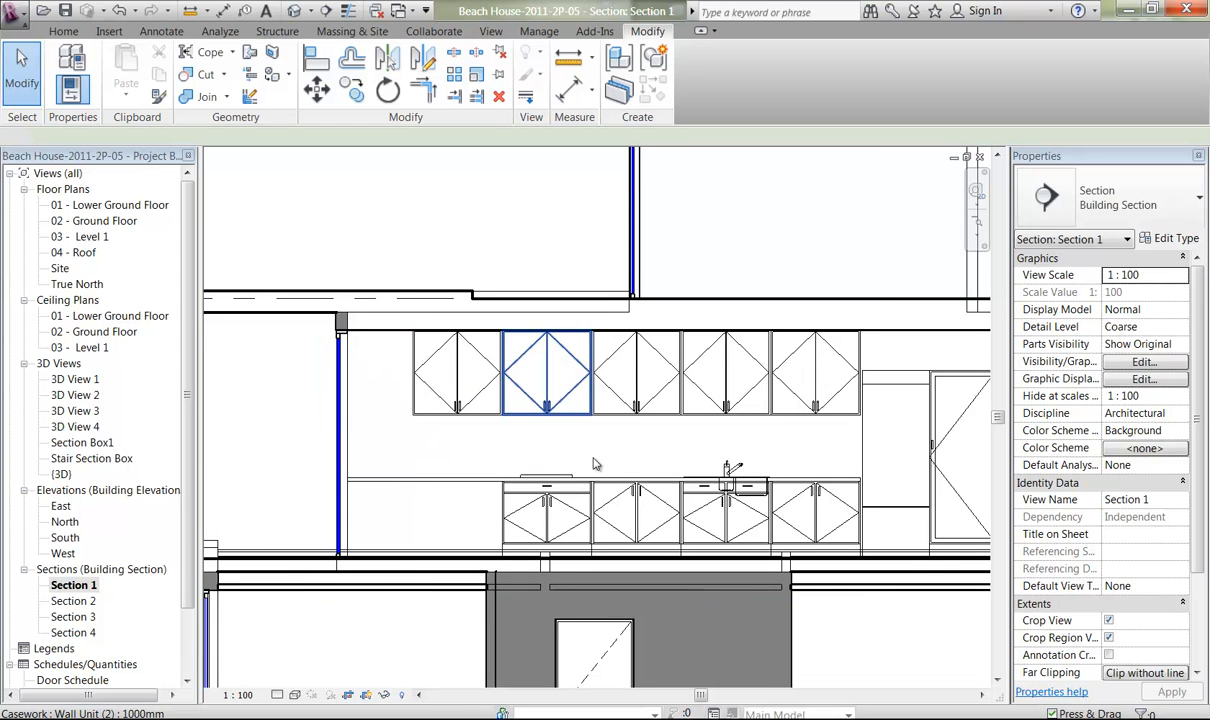
middle_click_drag(675, 461, 586, 464)
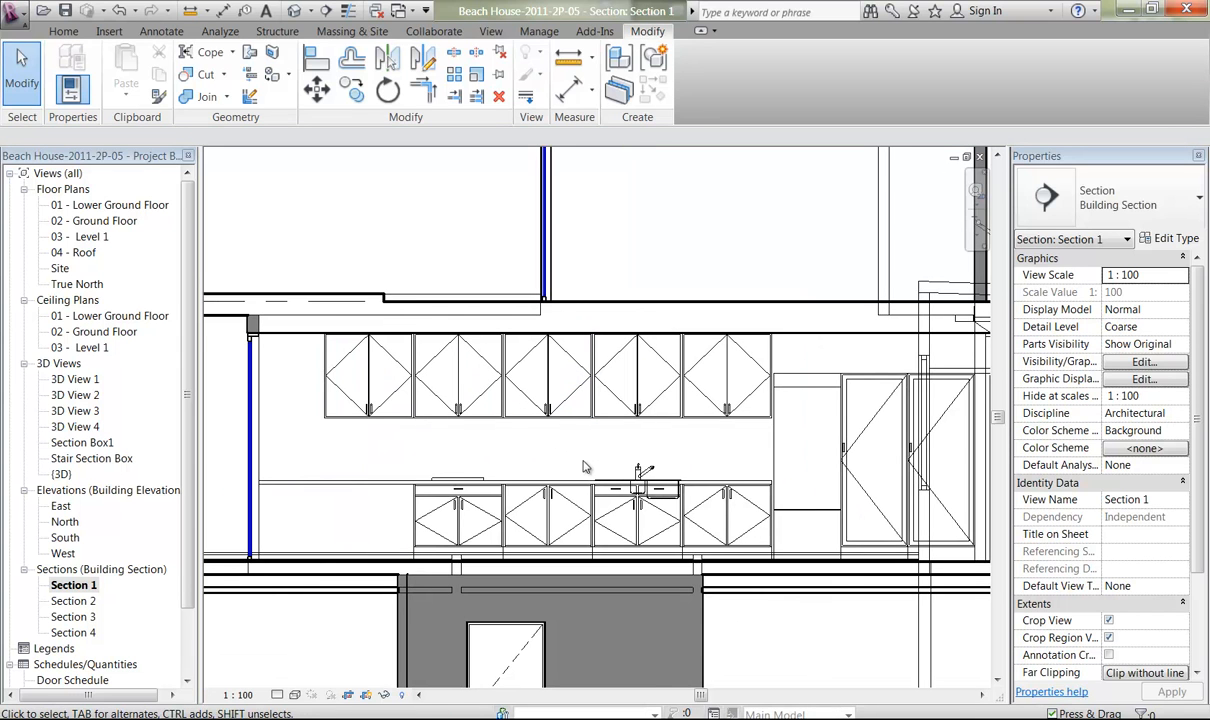
left_click(355, 421)
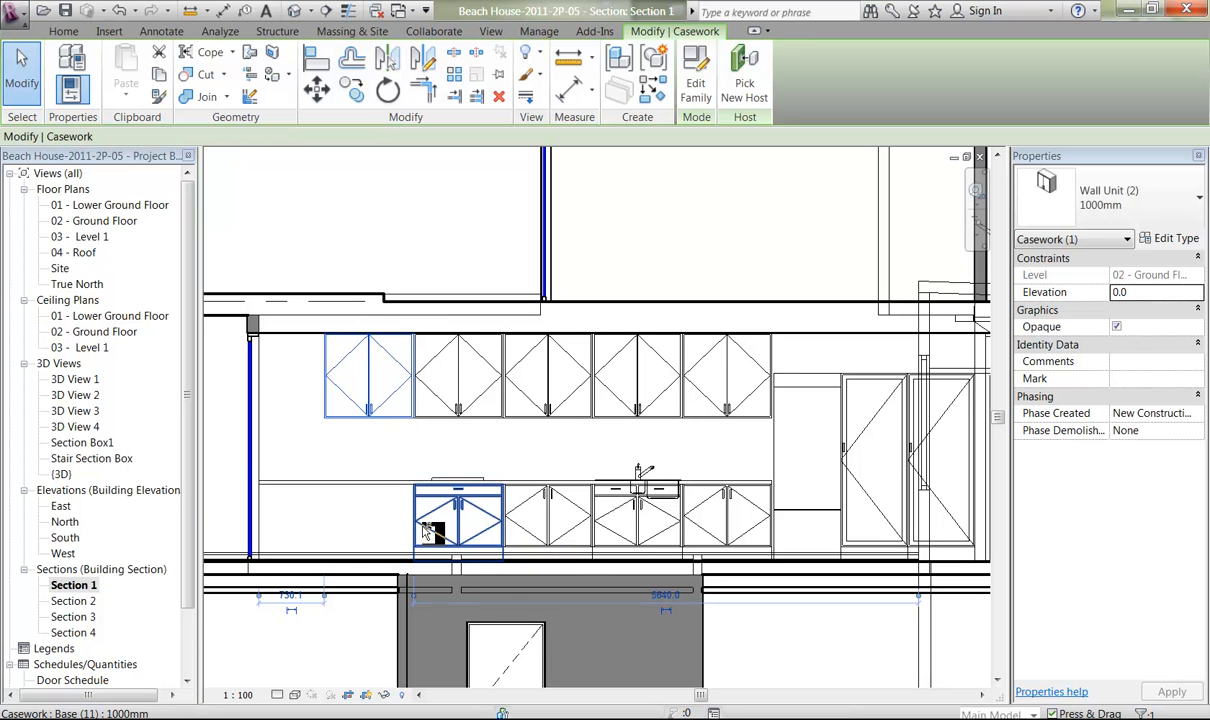
left_click(432, 526, "ctrl")
left_click(463, 411, "ctrl")
left_click(549, 412, "ctrl")
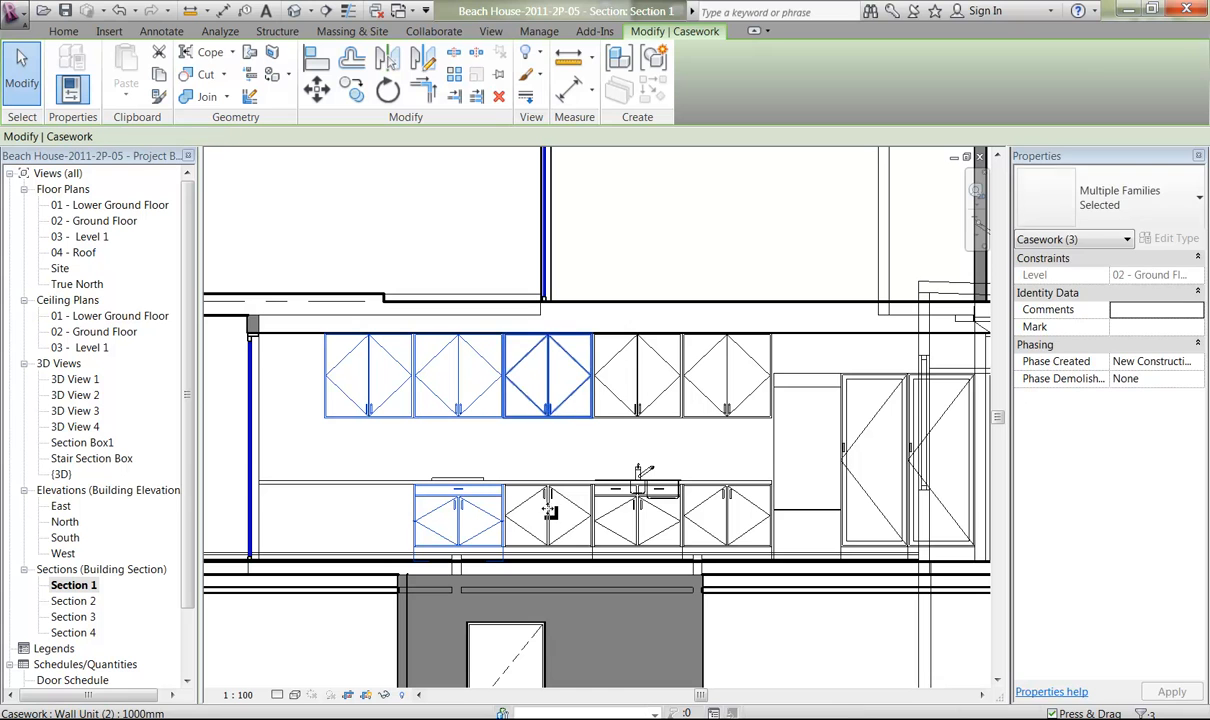
key("Escape")
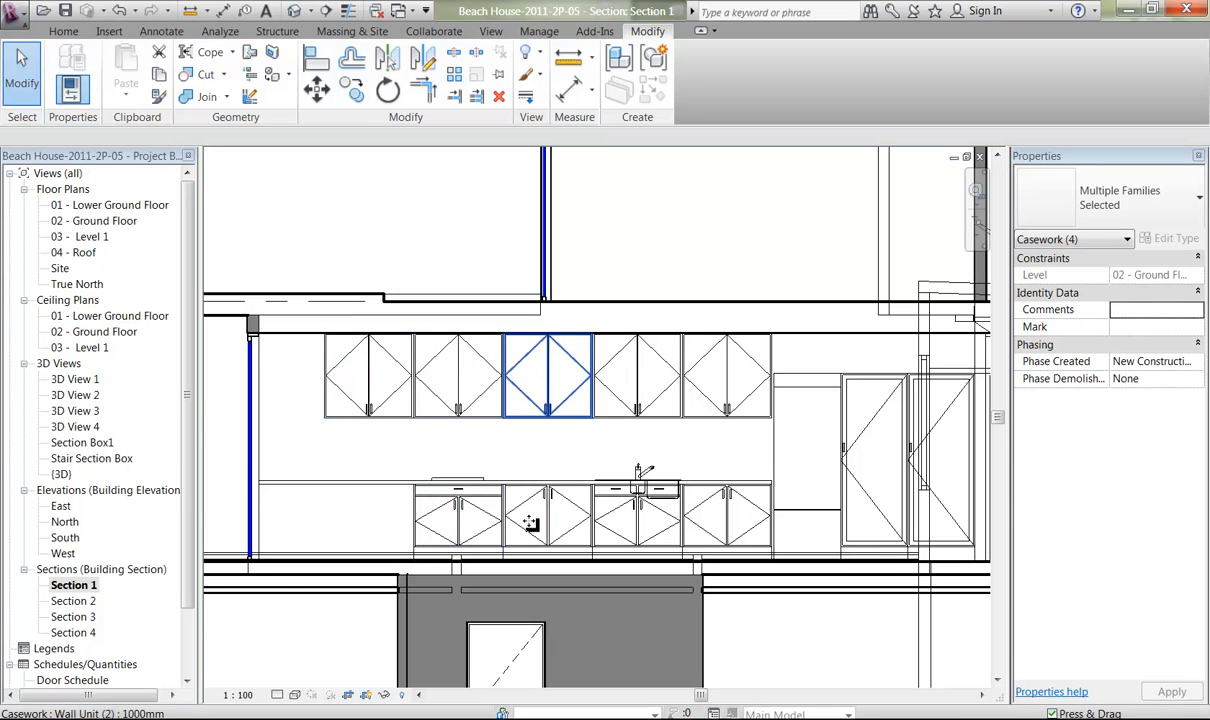
Move the five wall units, four base cabinets, hob and sink together along the kitchen wall up to the window wall.
left_click(368, 405)
left_click(430, 514)
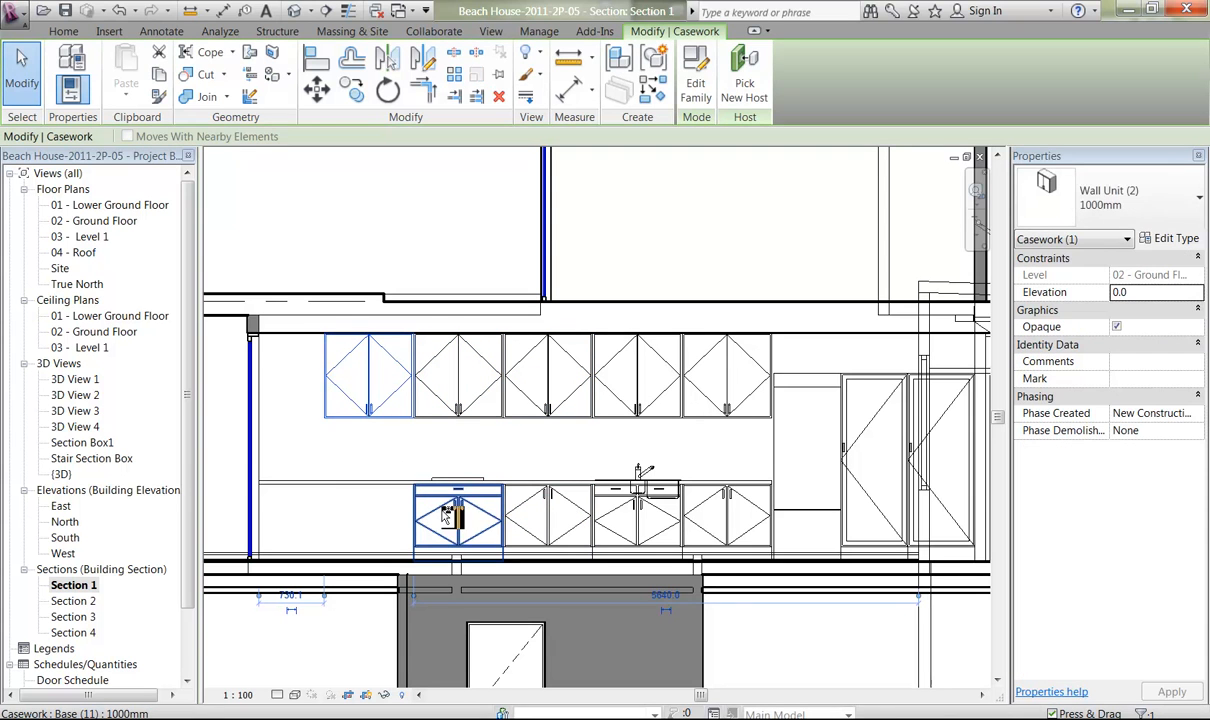
left_click(463, 411, "ctrl")
left_click(551, 411, "ctrl")
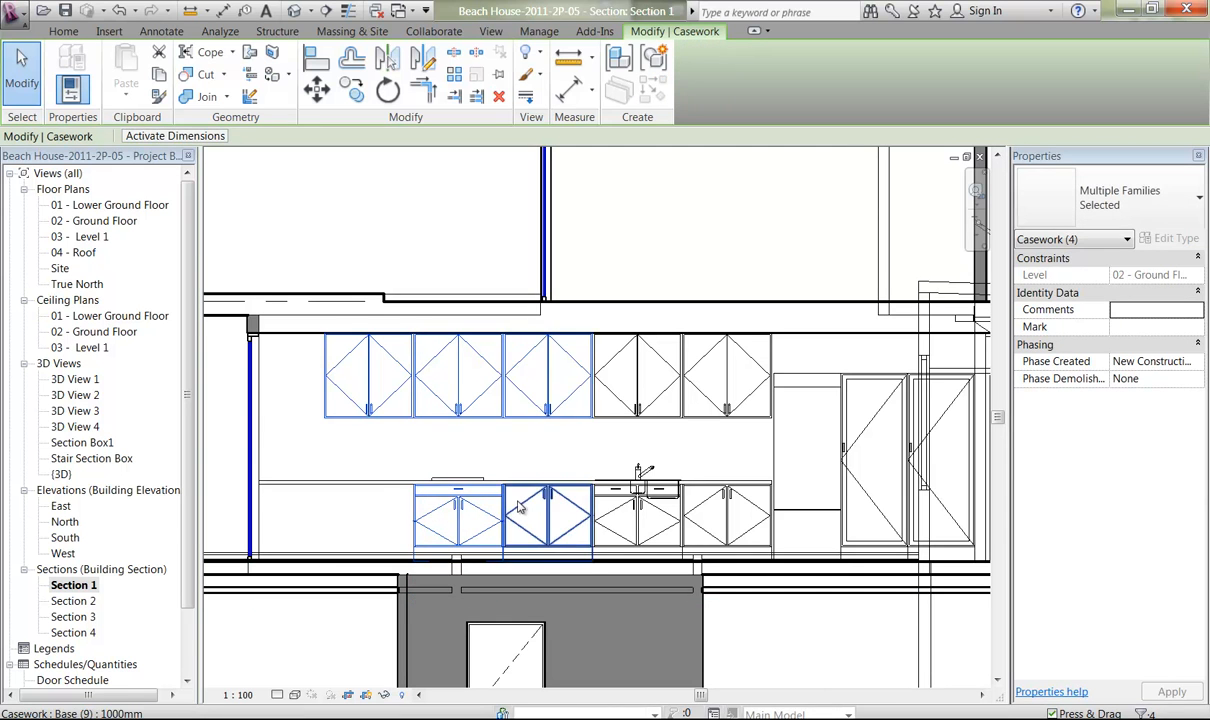
left_click(562, 476, "ctrl")
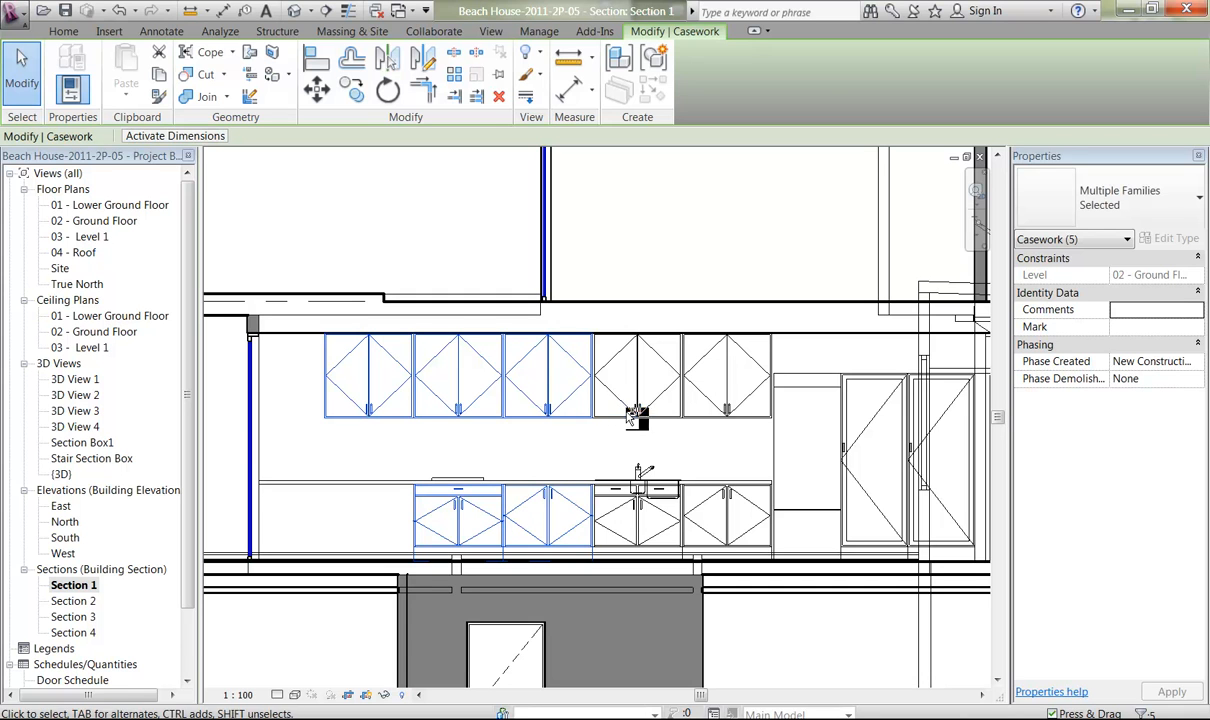
left_click(637, 412, "ctrl")
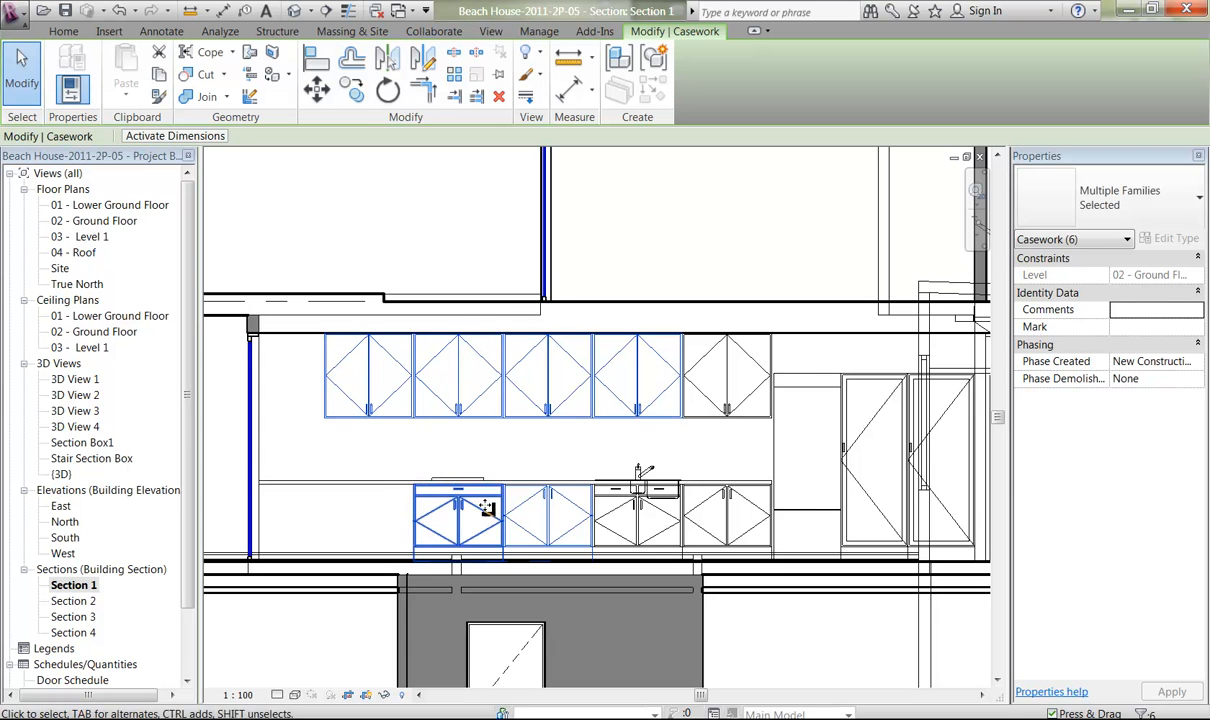
middle_click_drag(618, 522, 598, 488, "ctrl")
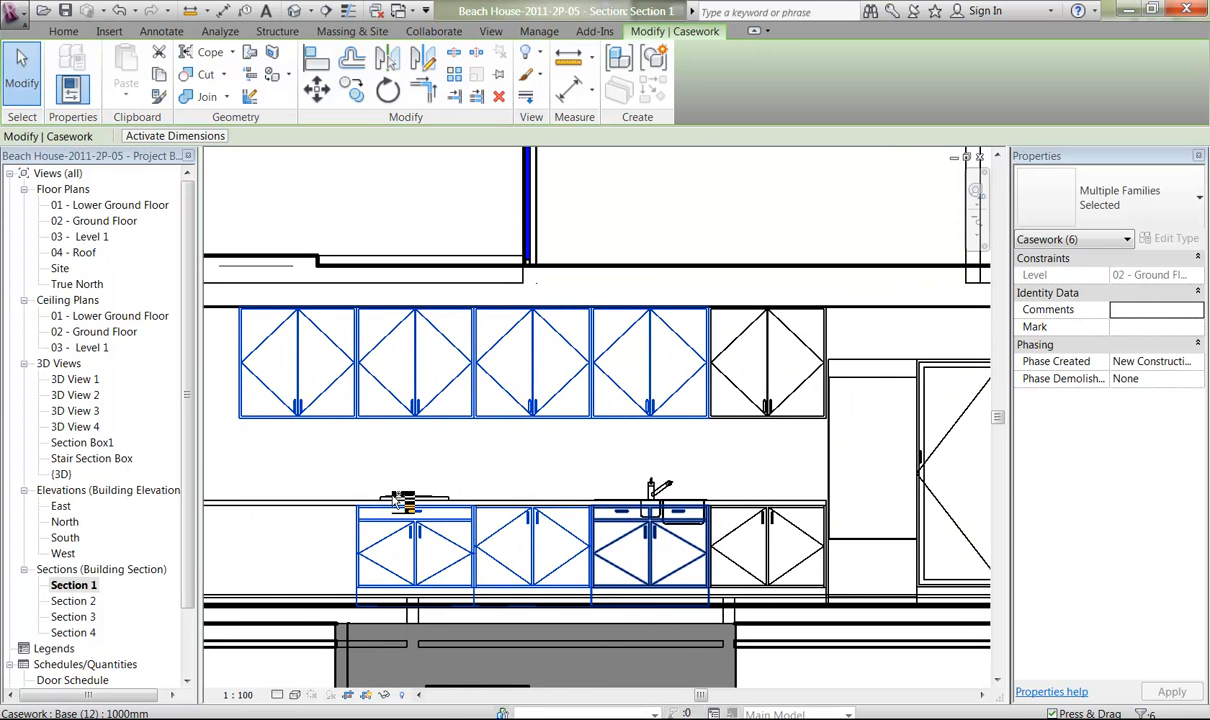
left_click(407, 497, "ctrl")
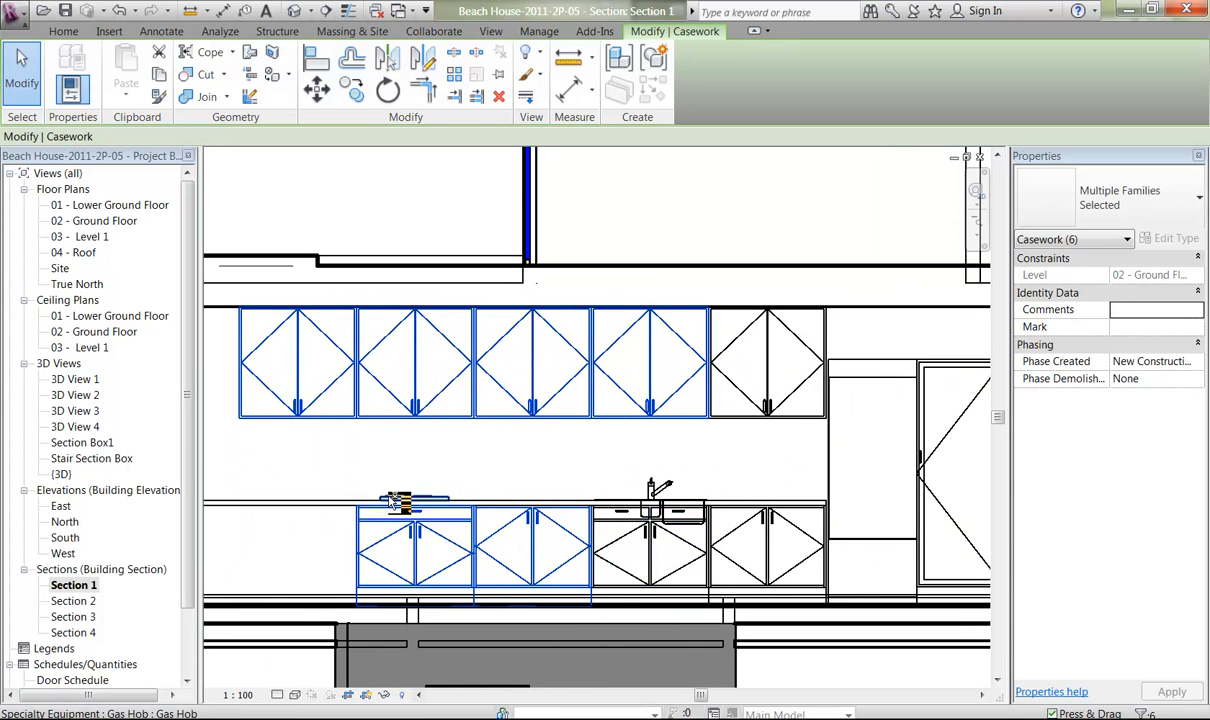
left_click(665, 581, "shift")
left_click(662, 490, "ctrl")
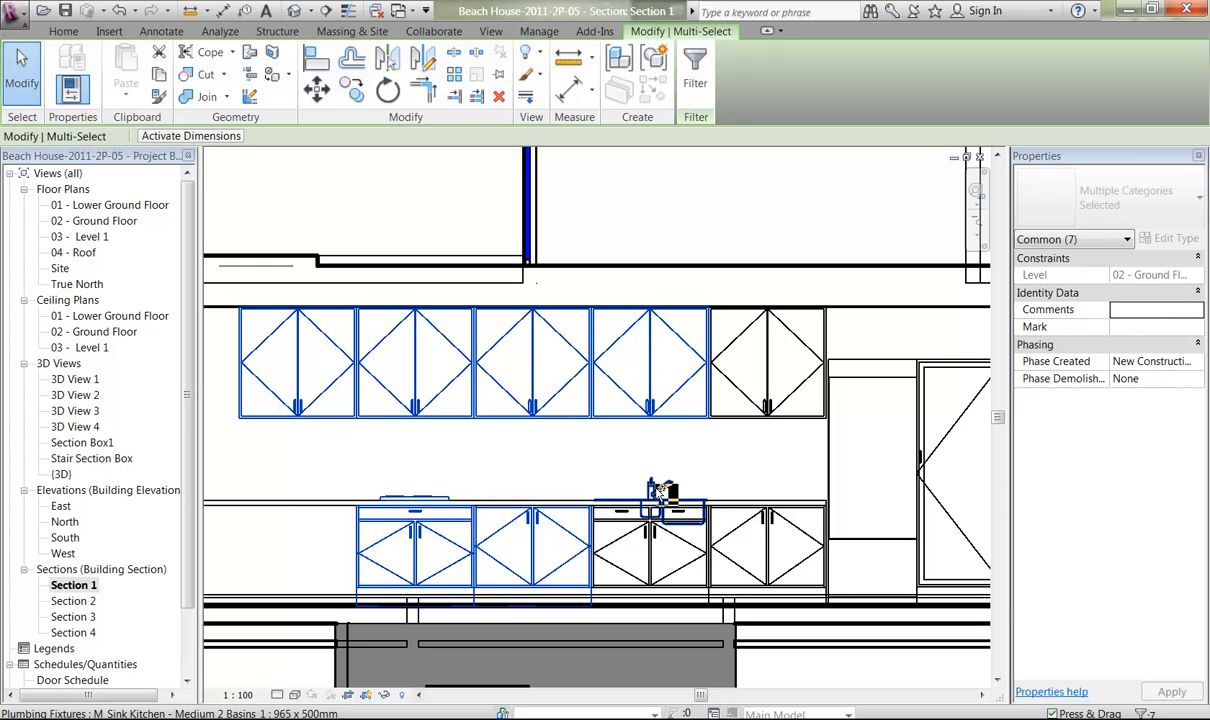
left_click(658, 543, "ctrl")
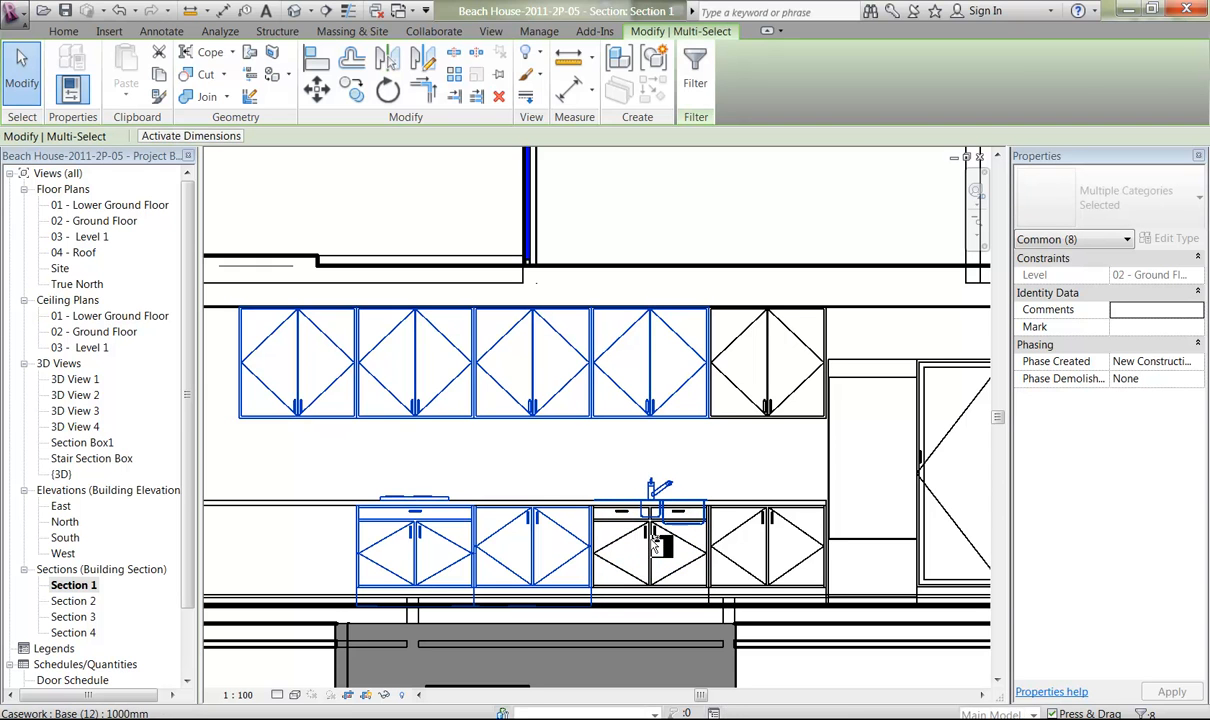
left_click(728, 560, "ctrl")
left_click(692, 562, "ctrl")
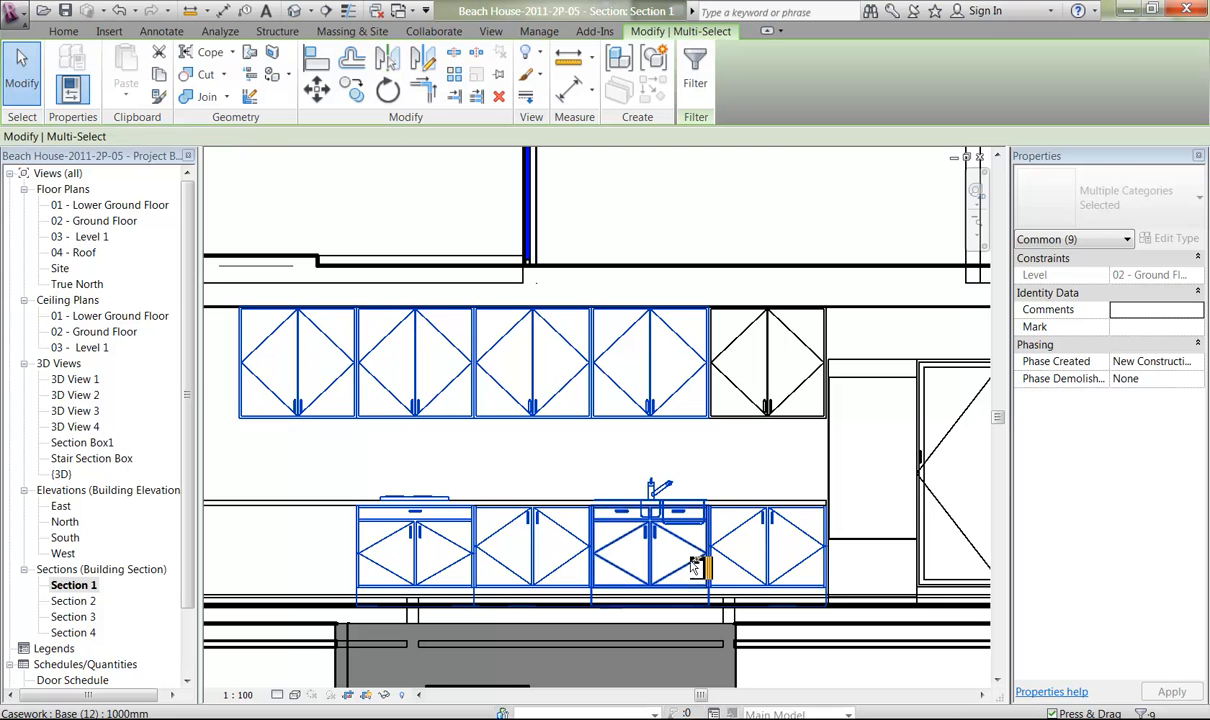
left_click(752, 418, "ctrl")
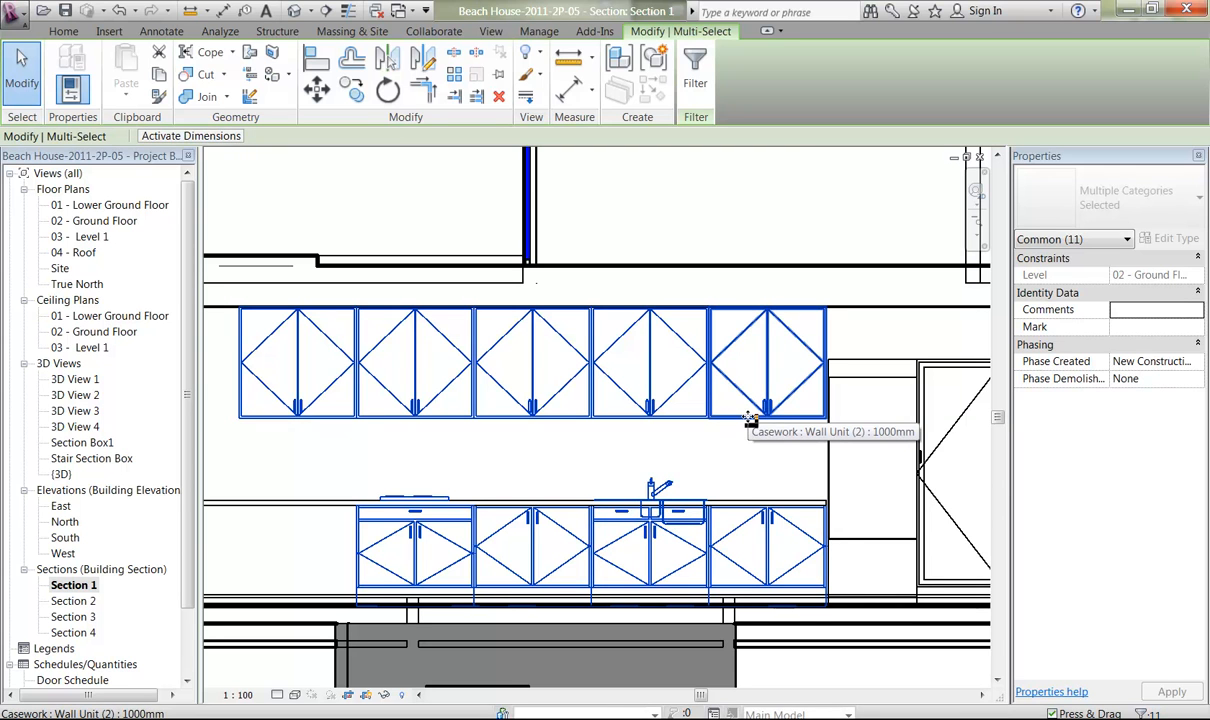
middle_click_drag(418, 472, 563, 470)
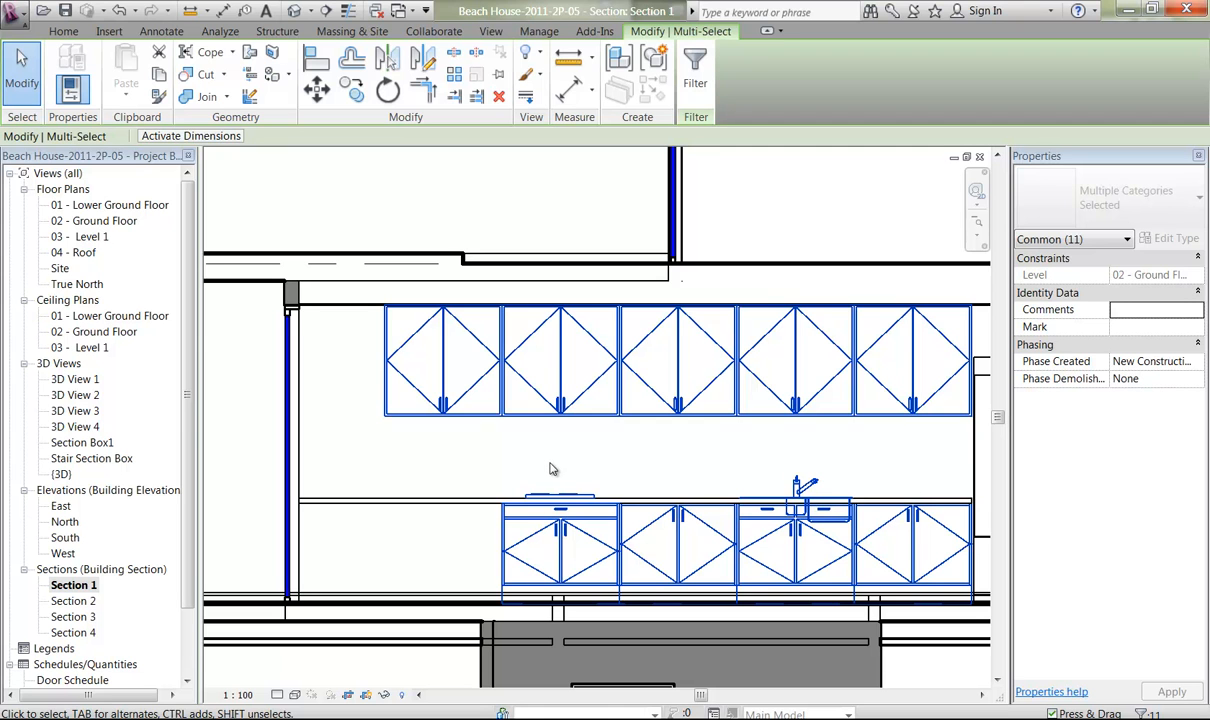
middle_click_drag(386, 364, 460, 447)
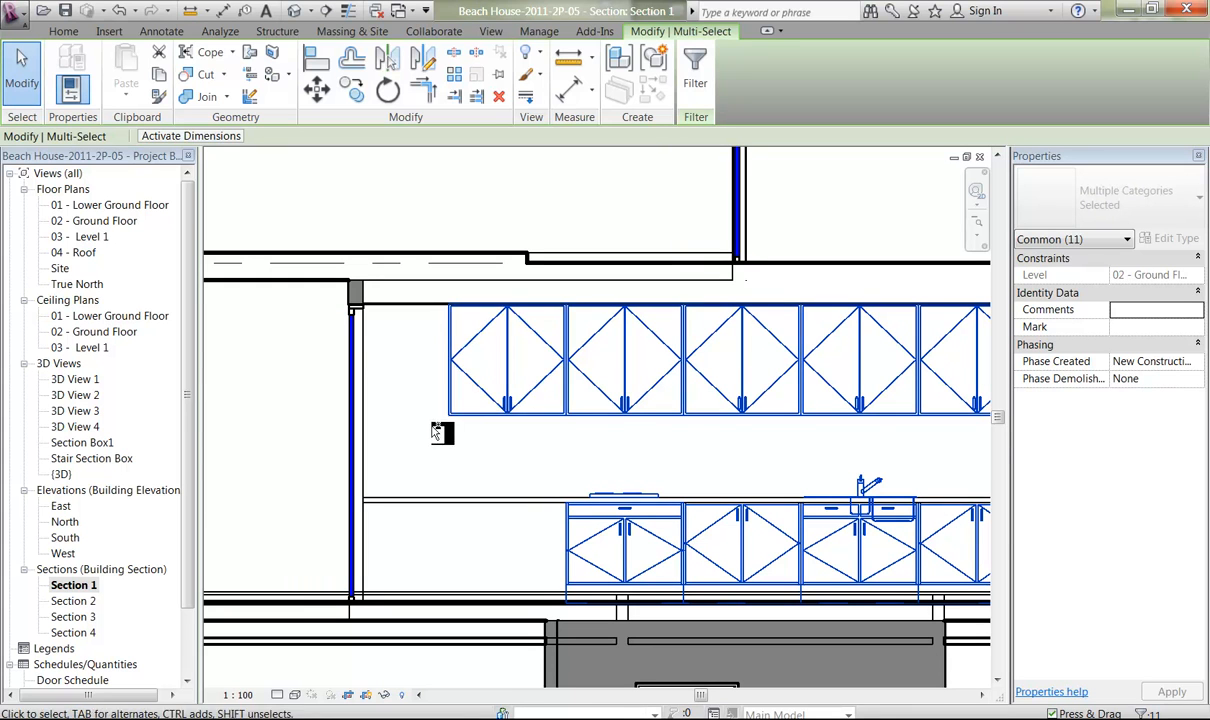
scroll(400, 470, "up", 3)
middle_click_drag(387, 468, 553, 505)
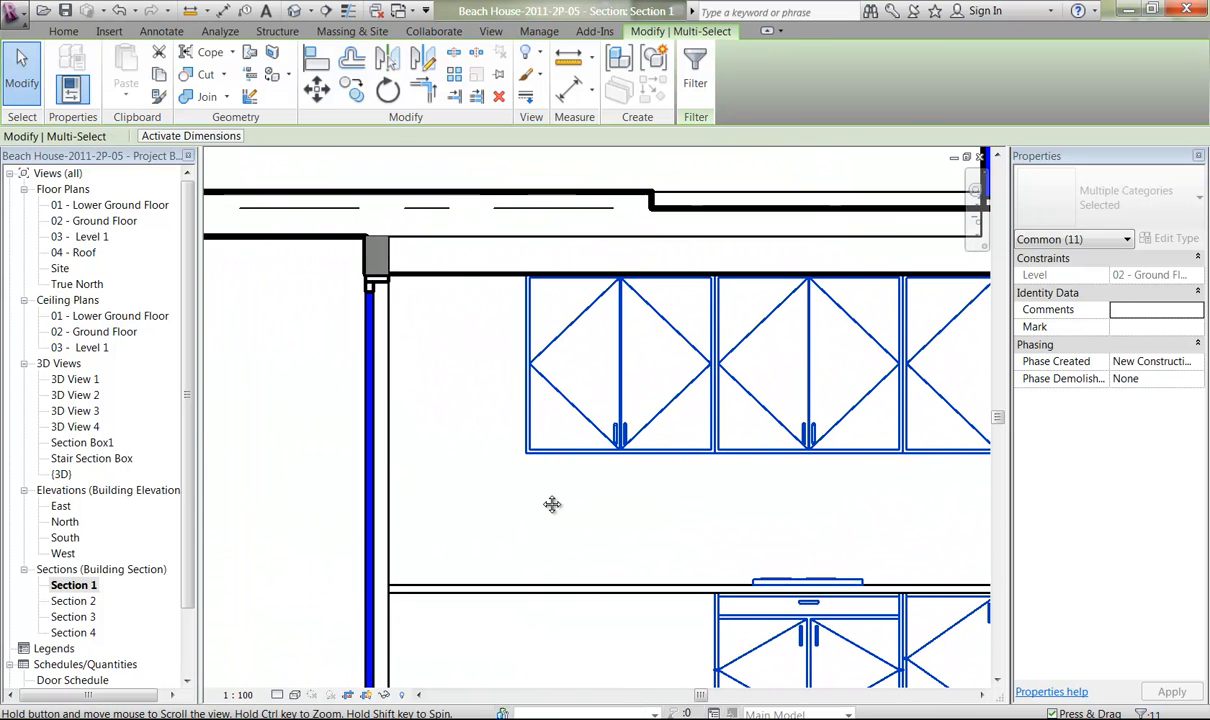
left_click(316, 89)
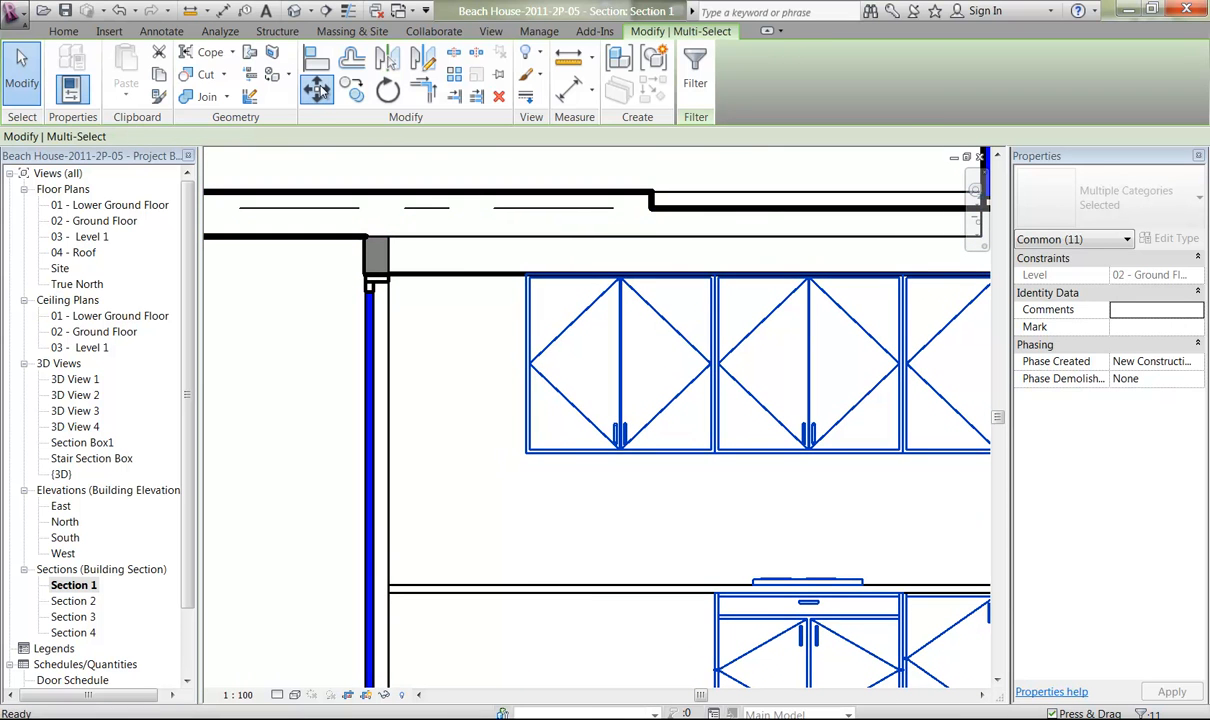
left_click(524, 452)
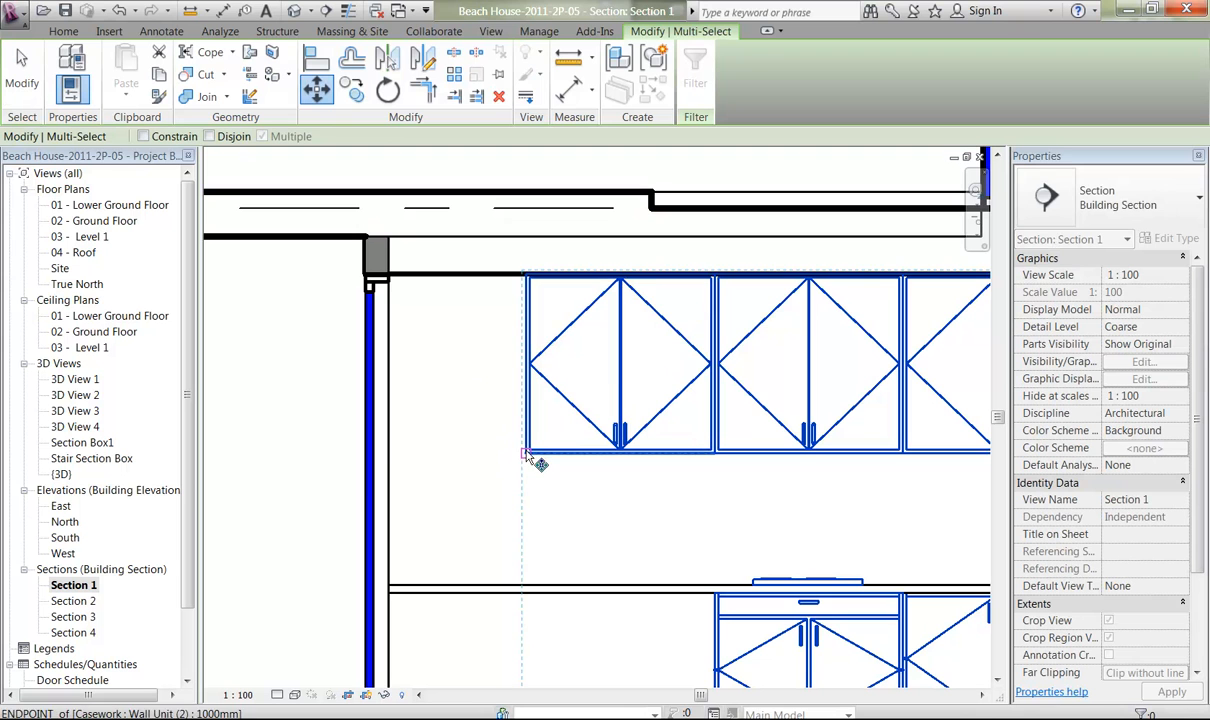
left_click(396, 456)
Move the built-in refrigerator 700 mm horizontally towards the base cabinets.
middle_click_drag(494, 493, 246, 473)
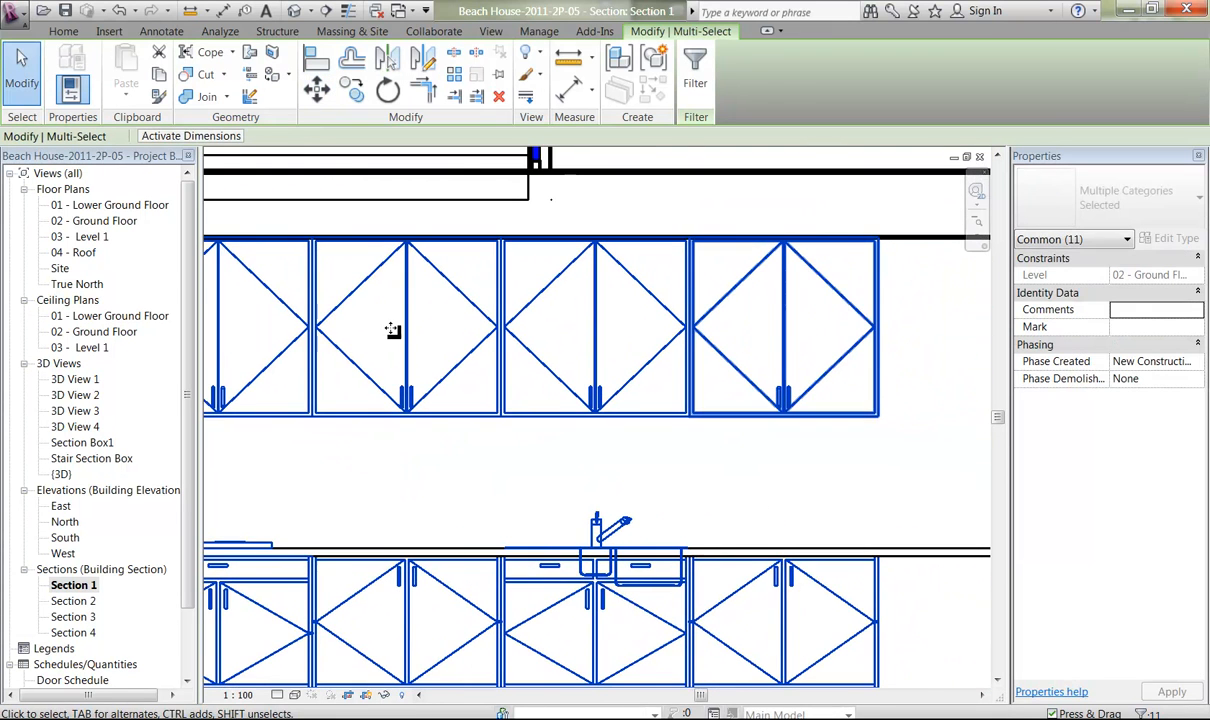
middle_click_drag(786, 512, 315, 336)
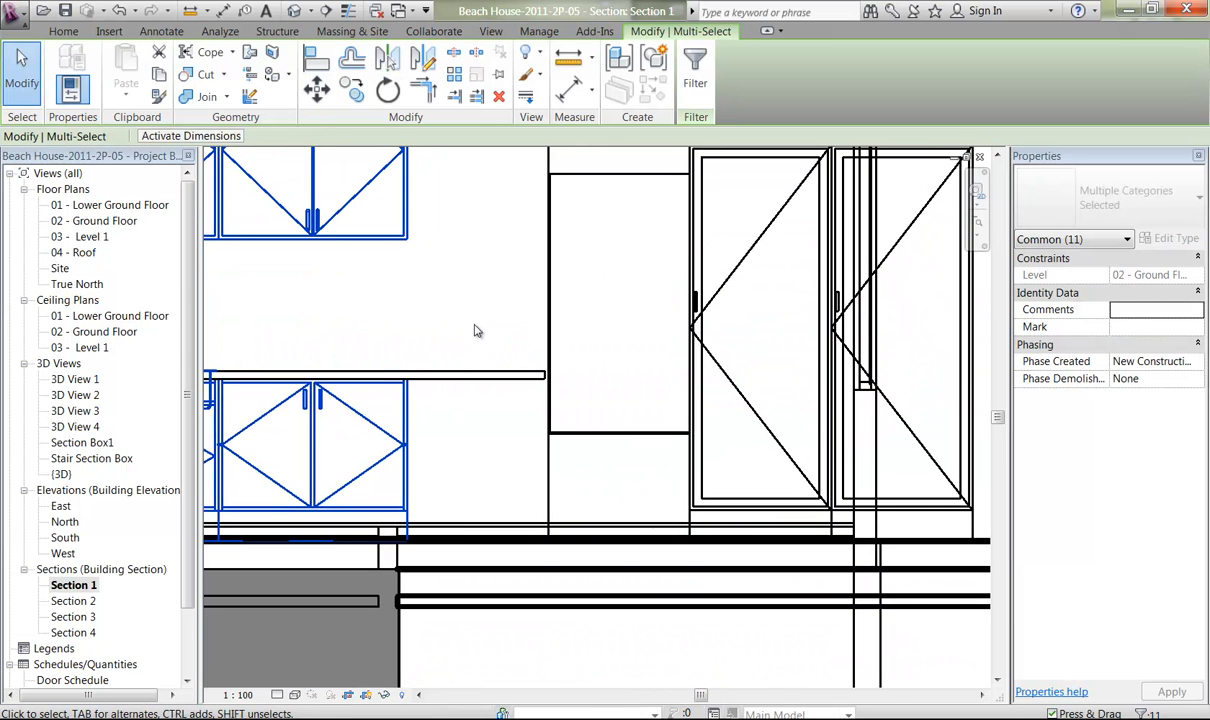
middle_click_drag(502, 340, 486, 251, "ctrl")
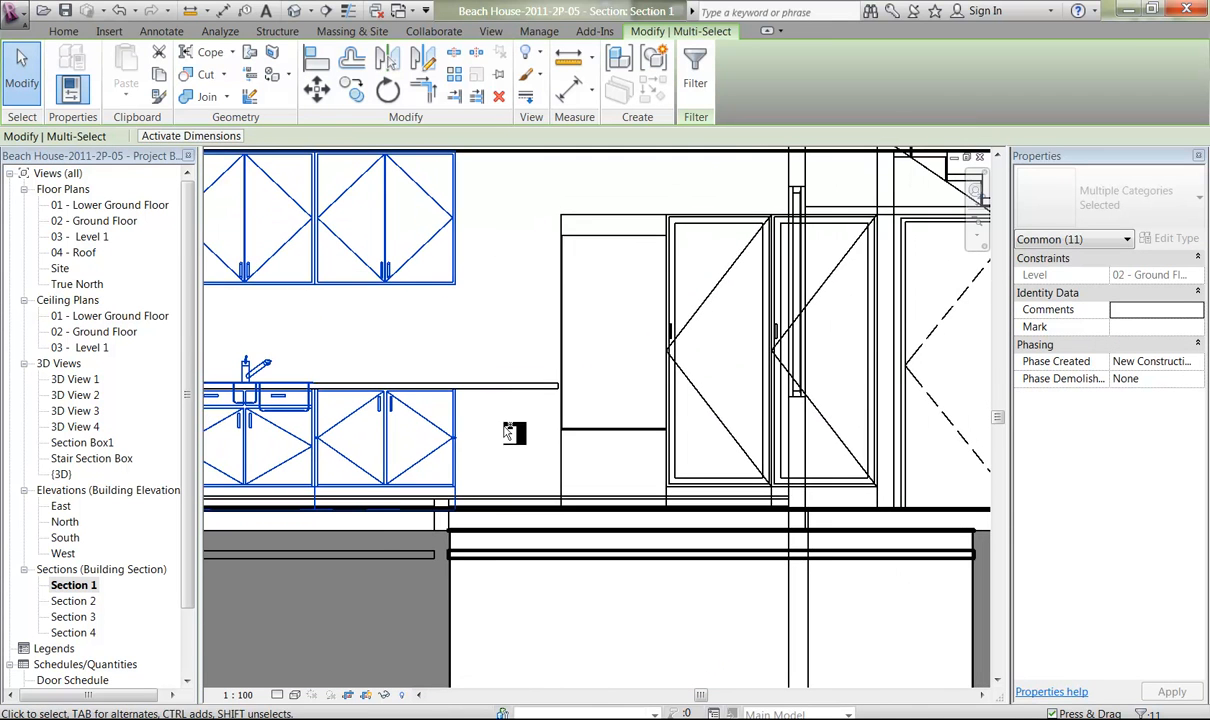
middle_click_drag(502, 306, 528, 446)
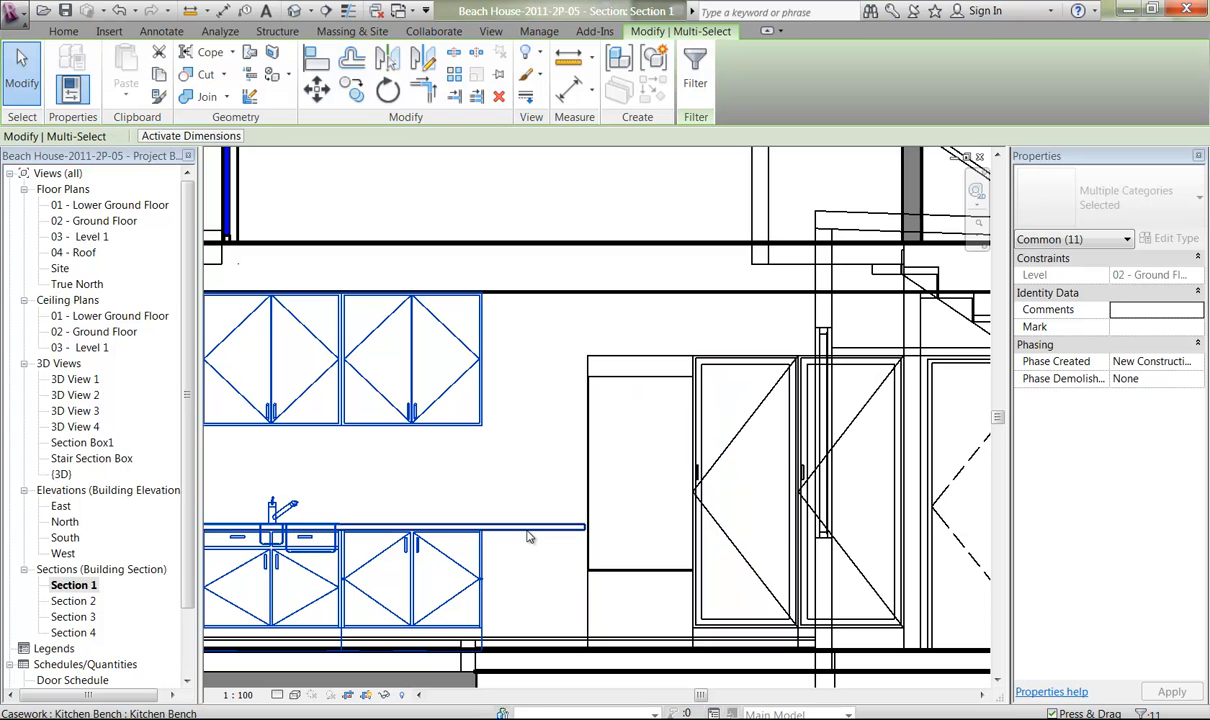
left_click(591, 502)
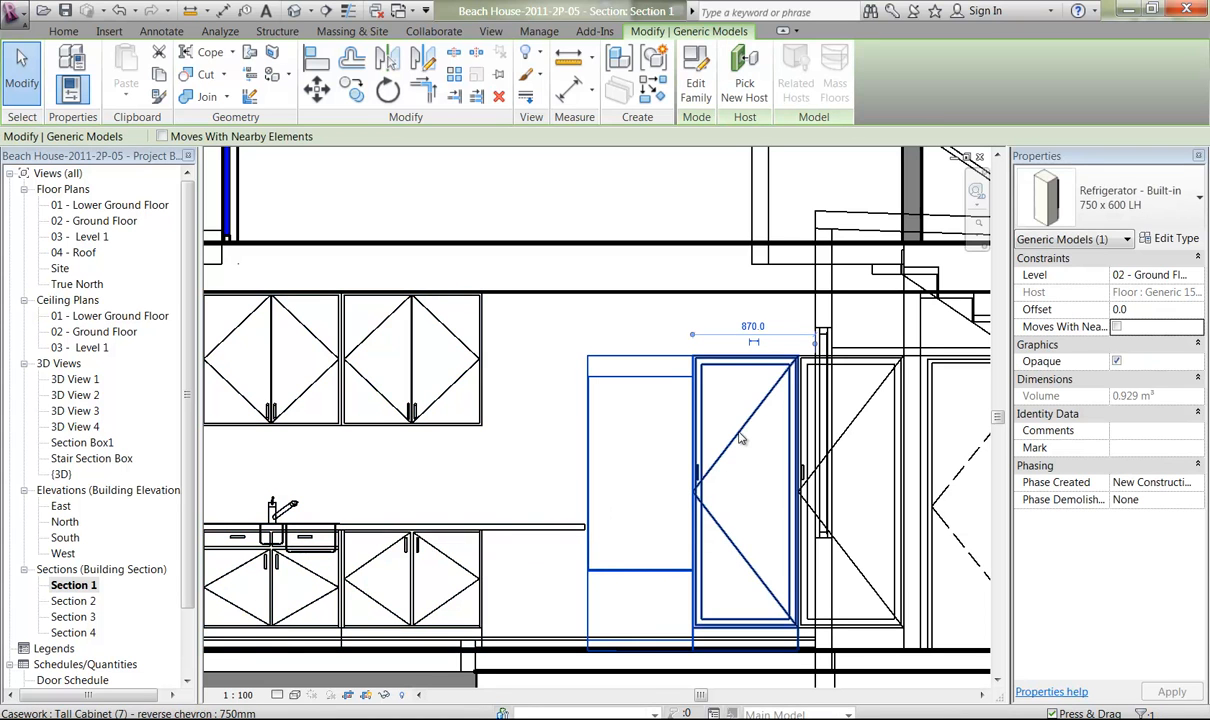
left_click(317, 88)
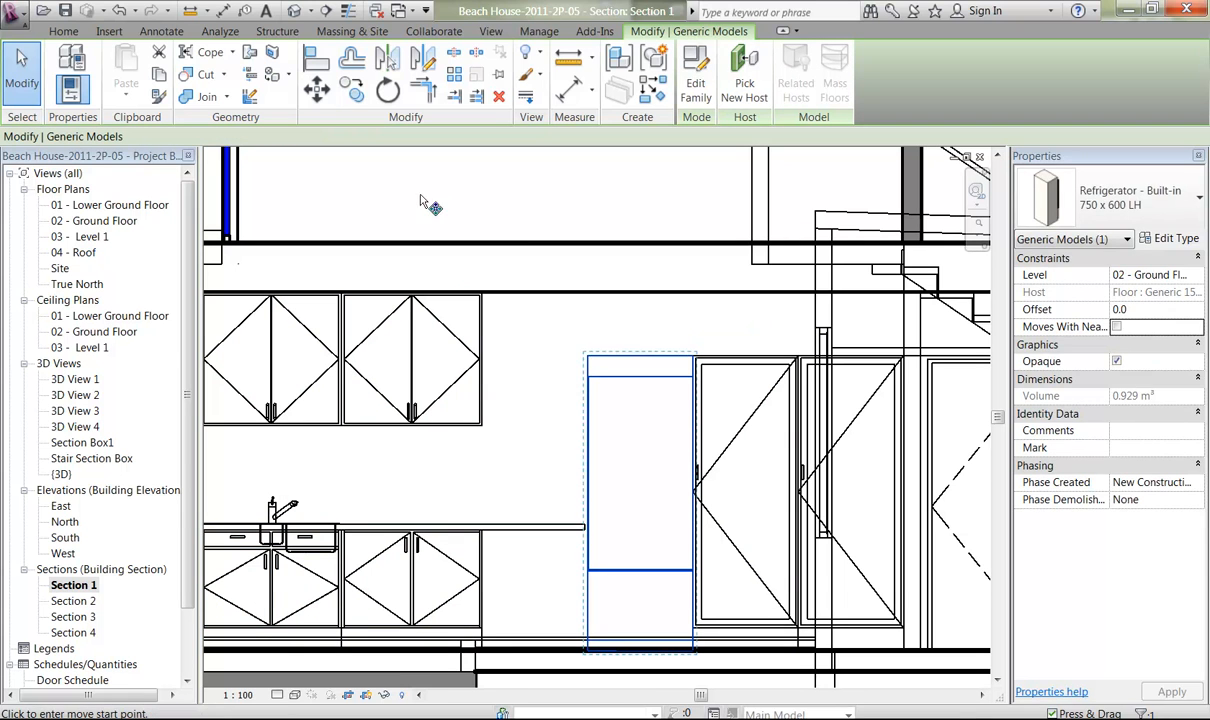
left_click(597, 363)
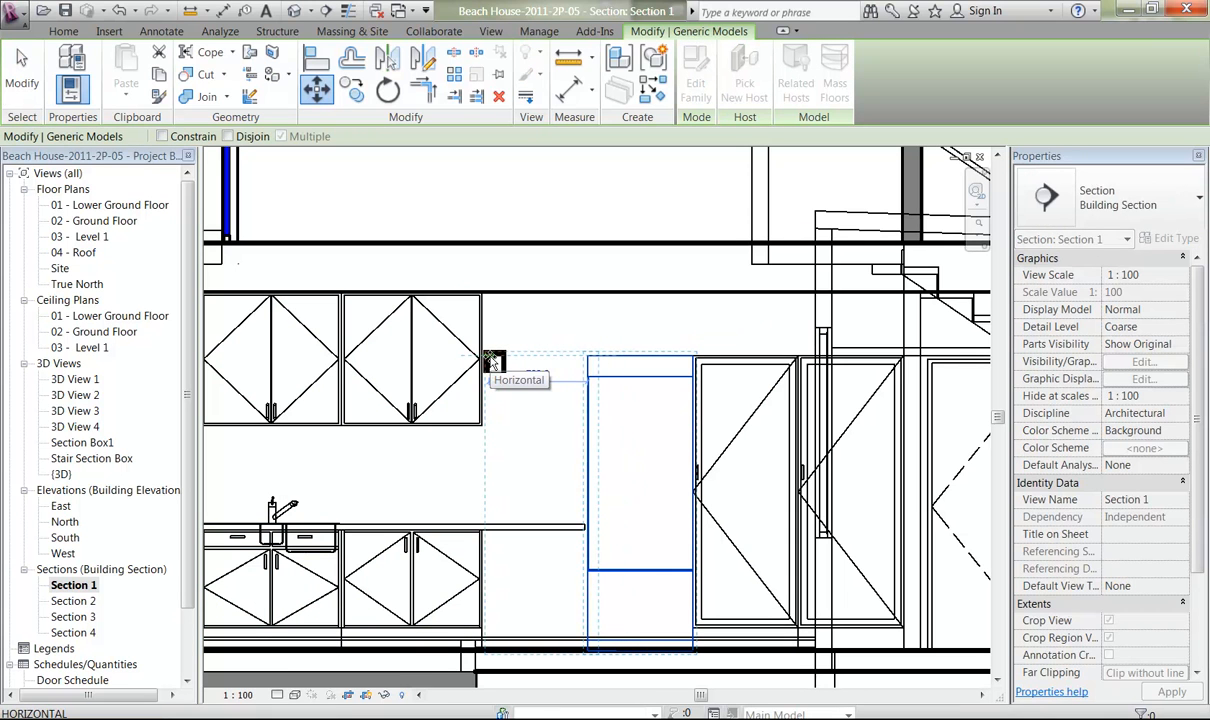
type("700")
key("Return")
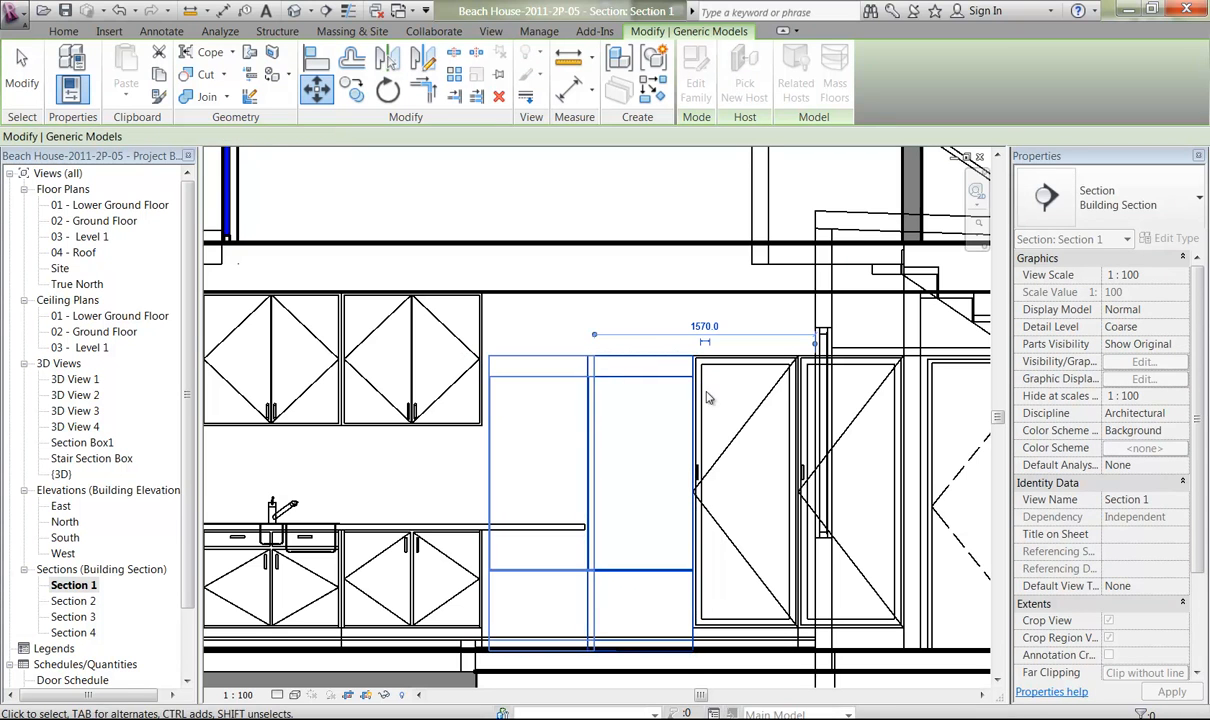
key("Escape")
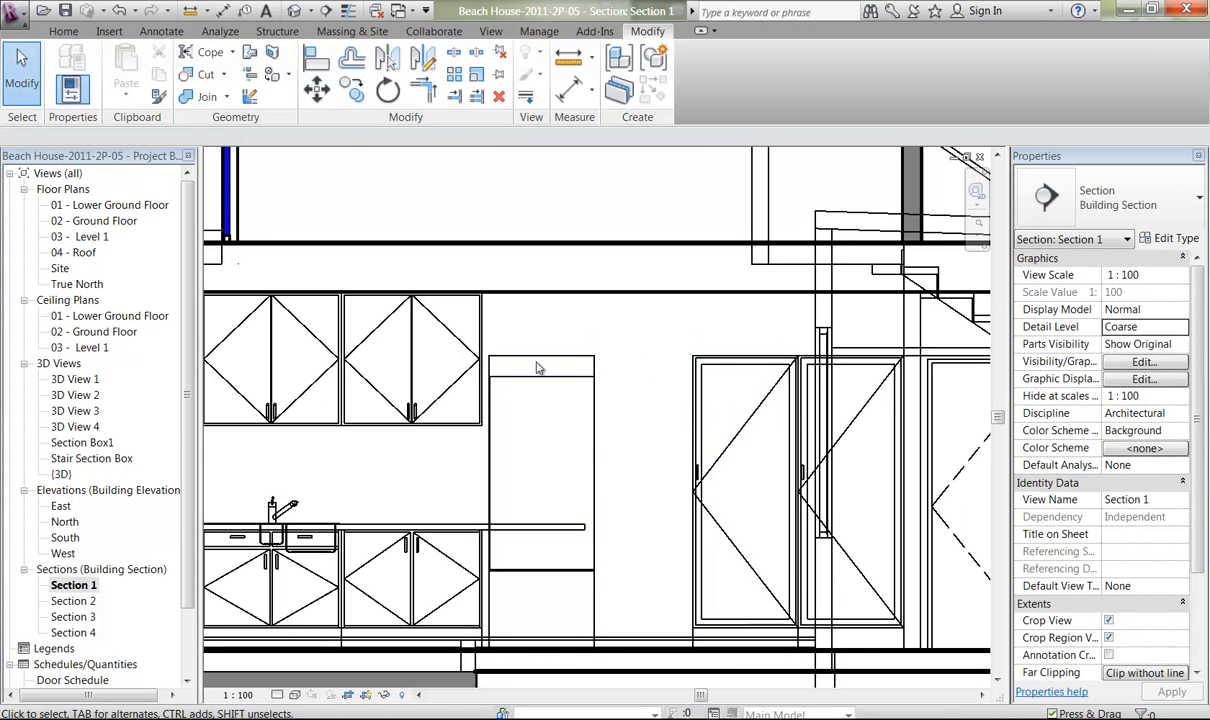
Move the refrigerator a further 50 mm towards the base cabinets to close the remaining gap.
left_click(709, 493)
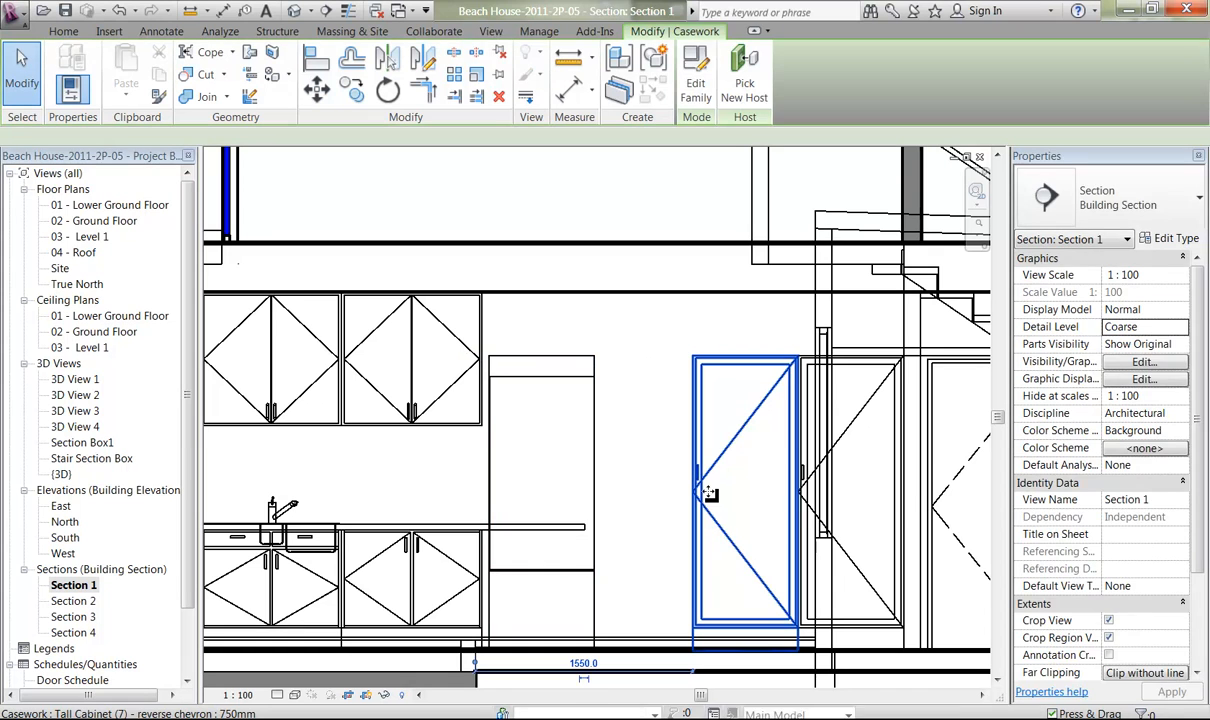
left_click(636, 335)
left_click(571, 377)
left_click(322, 91)
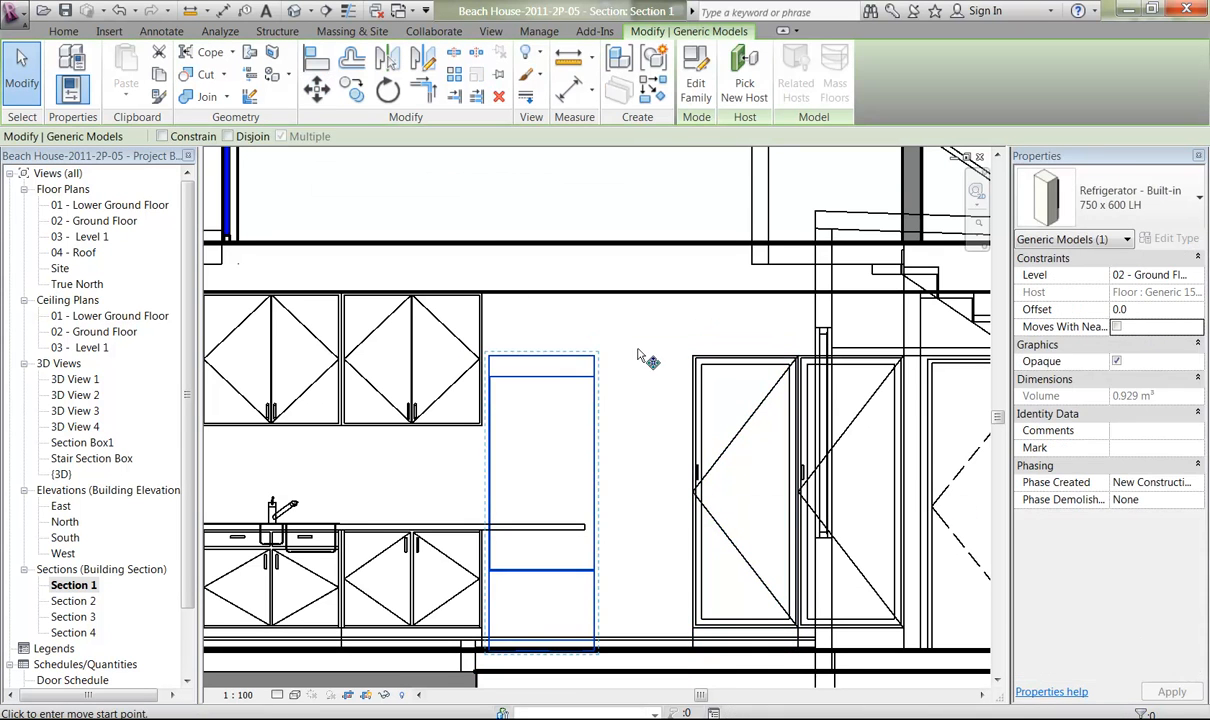
left_click(655, 332)
type("50")
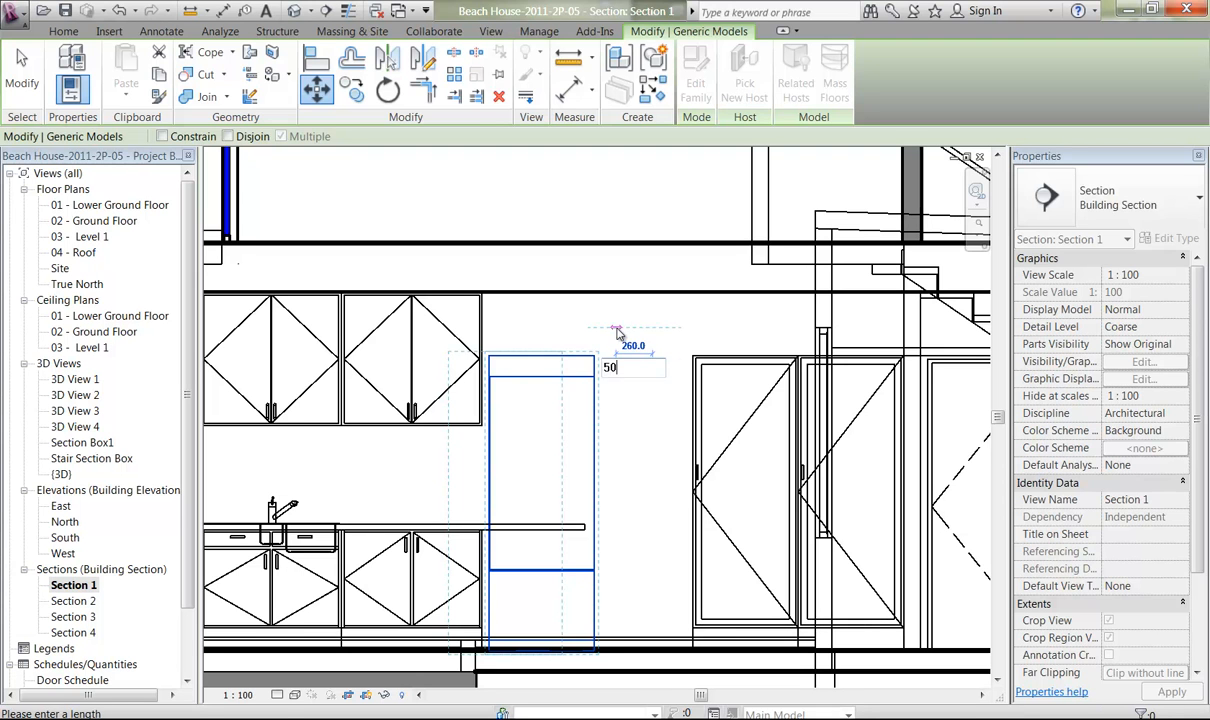
key("Return")
key("Escape")
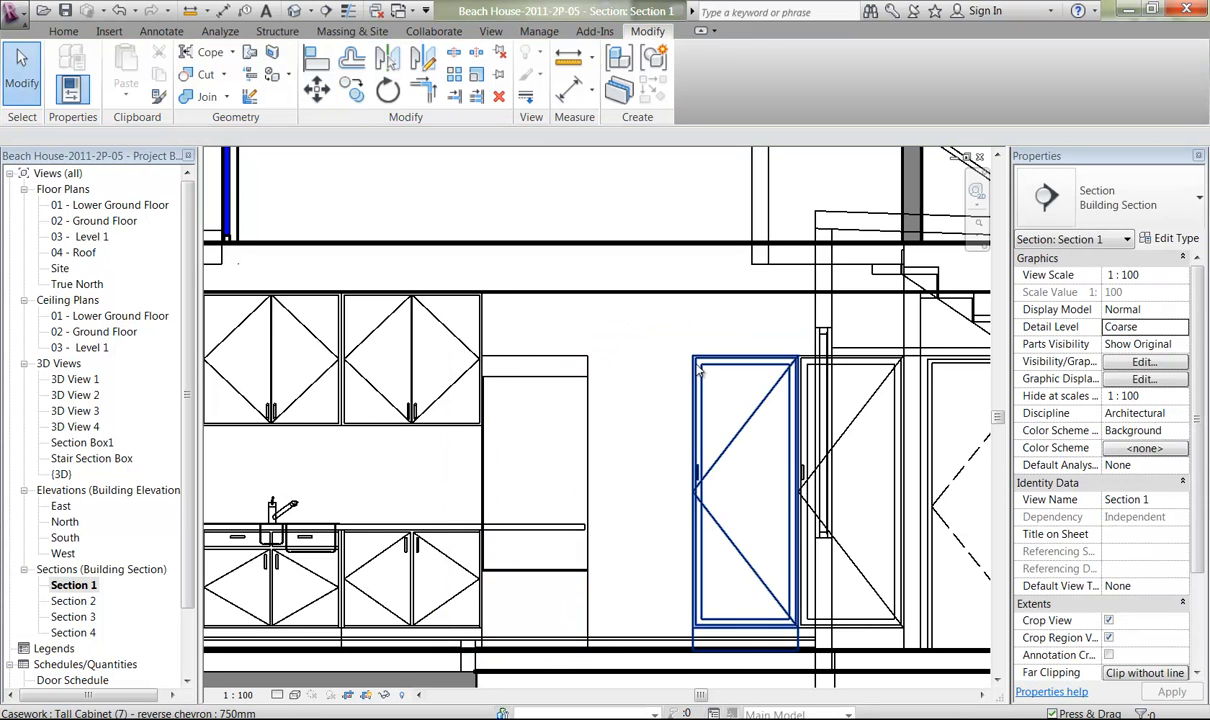
Copy the tall cabinet nearest the refrigerator 750 mm horizontally into the gap beside the refrigerator.
left_click(700, 371)
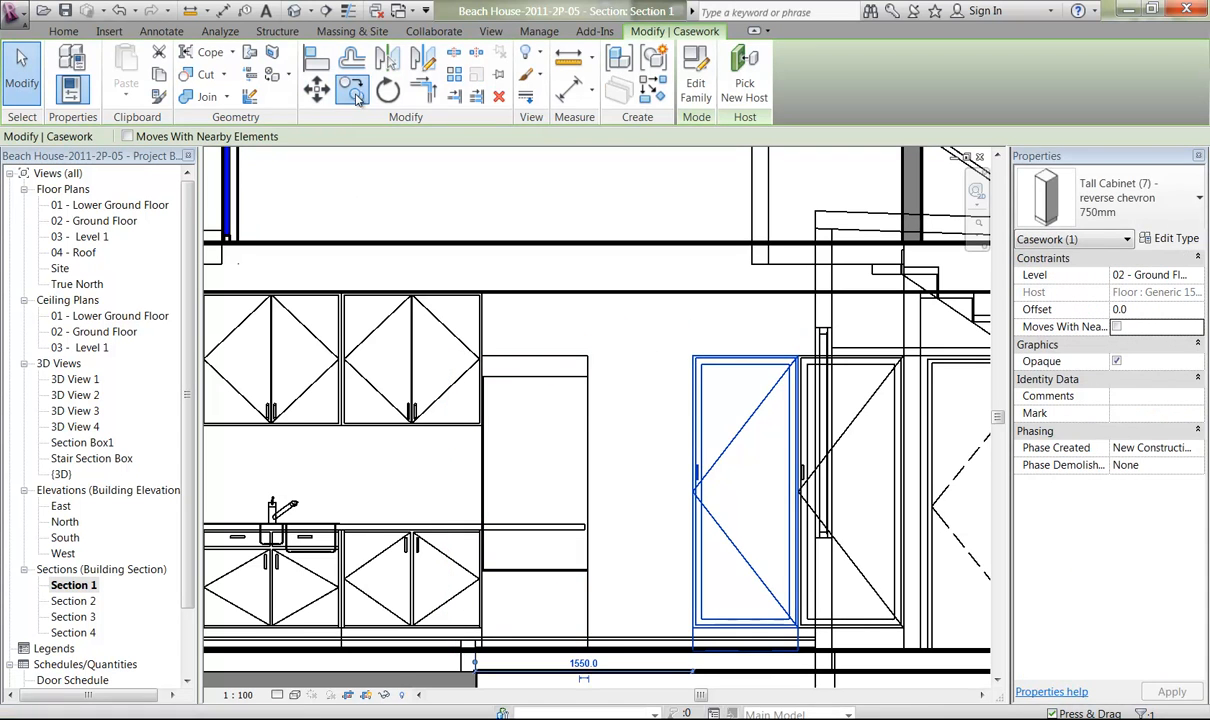
left_click(353, 92)
left_click(702, 337)
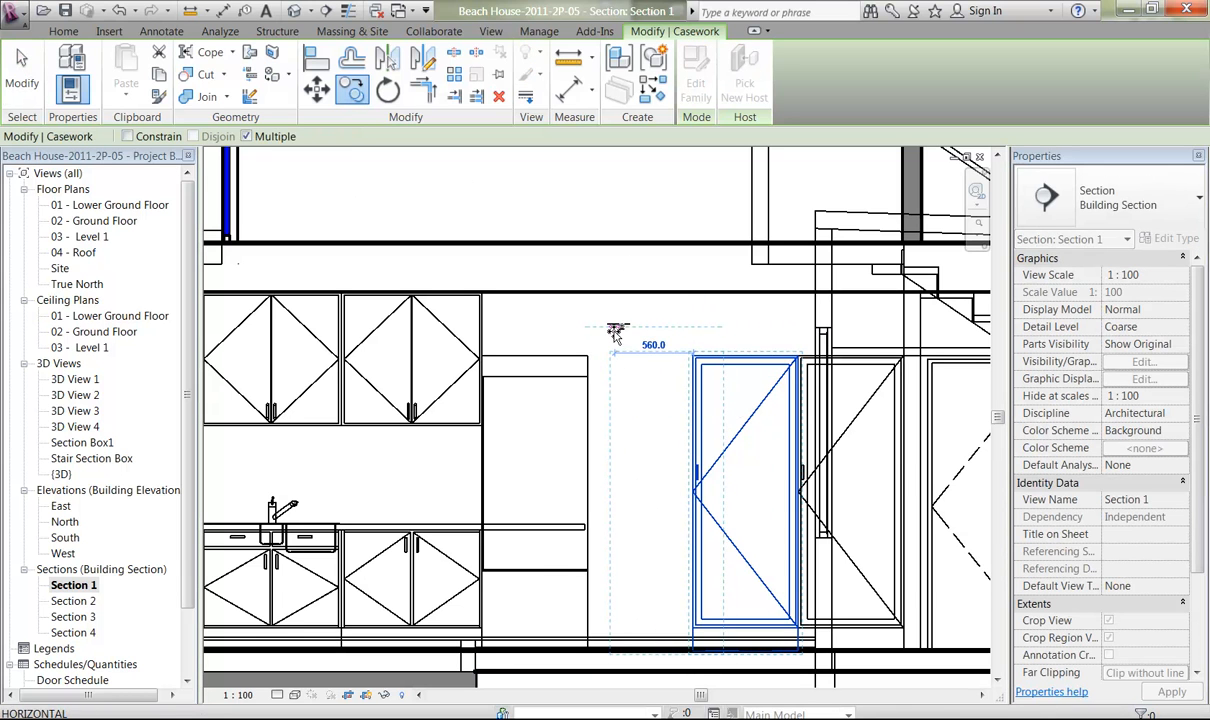
type("750")
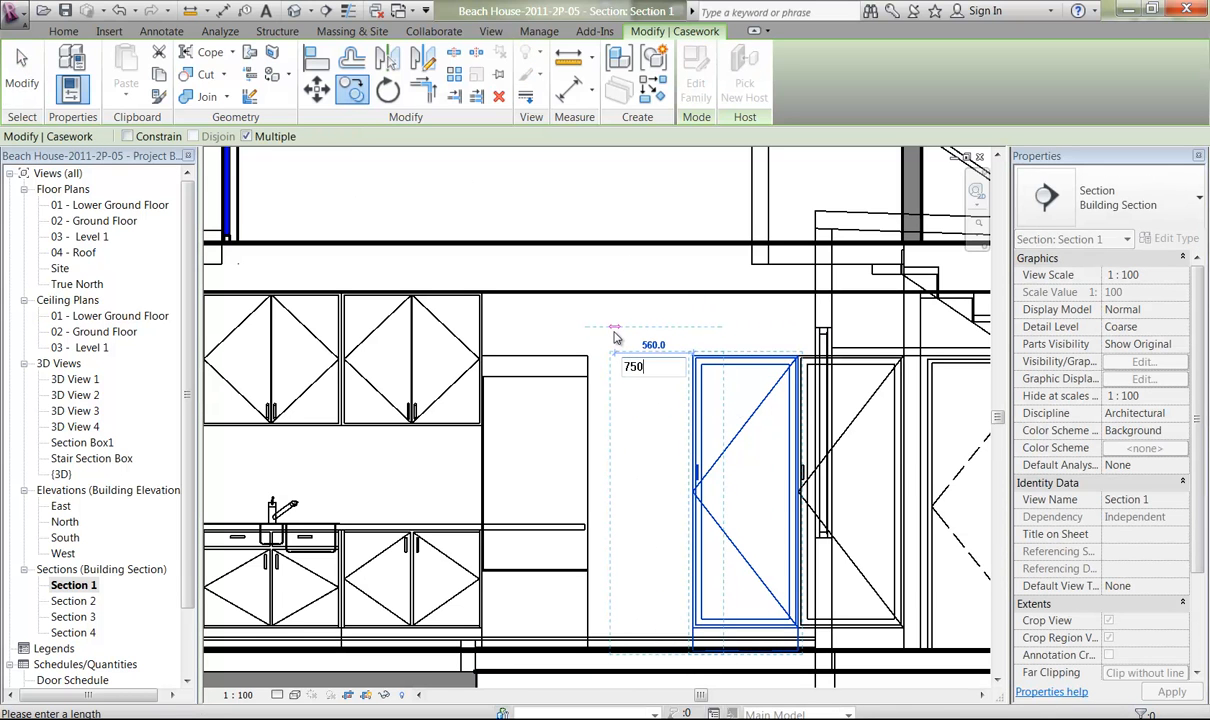
left_click(567, 333)
key("Escape")
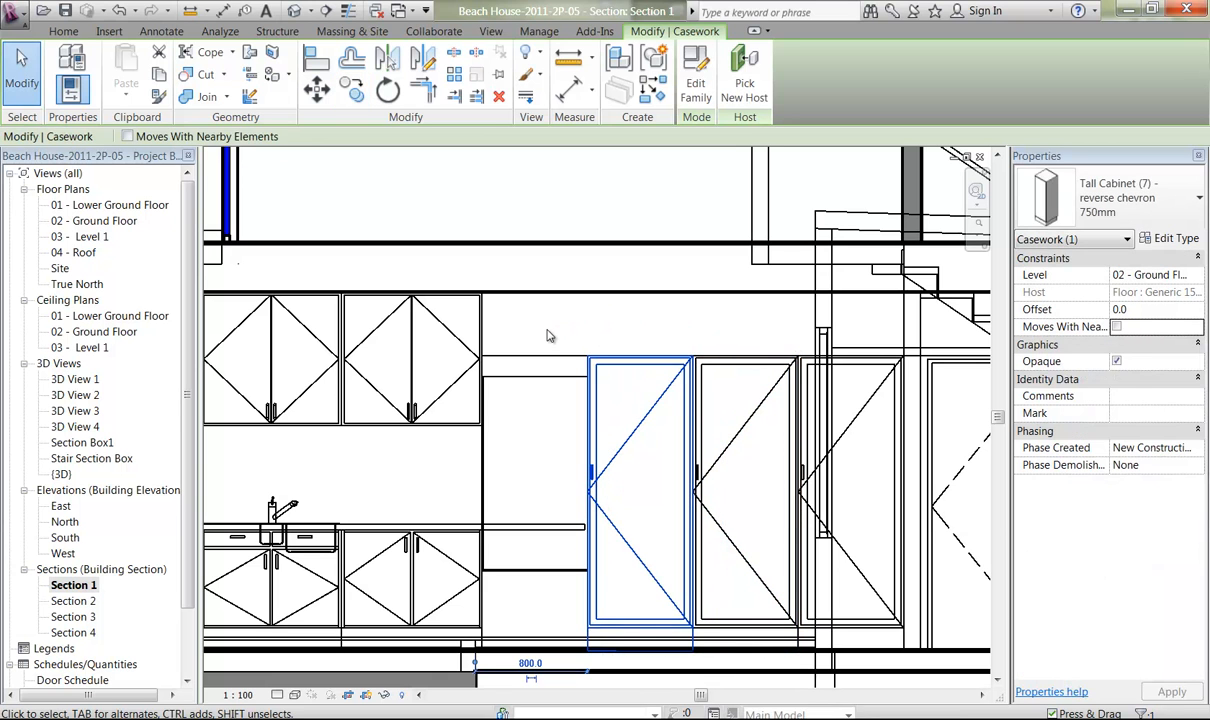
left_click(549, 335)
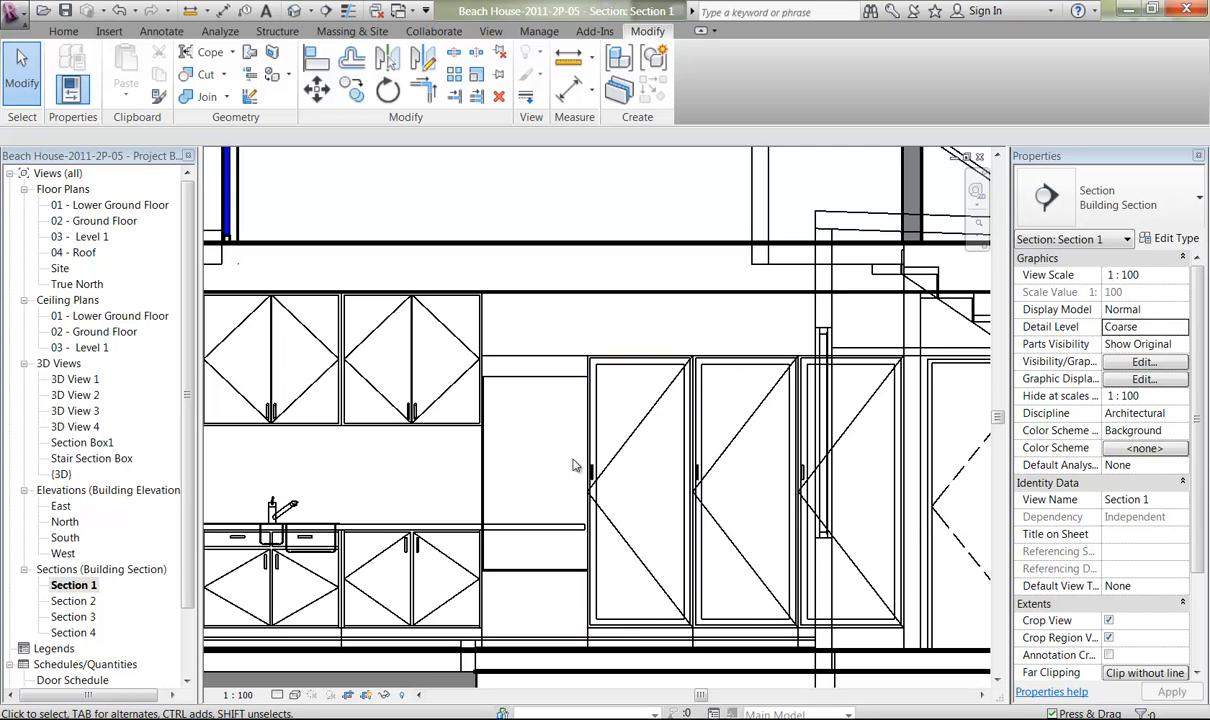
Shorten the kitchen bench so its end aligns with the side of the last base cabinet beside the refrigerator, using thin lines temporarily.
left_click(482, 527)
middle_click_drag(450, 557, 540, 490)
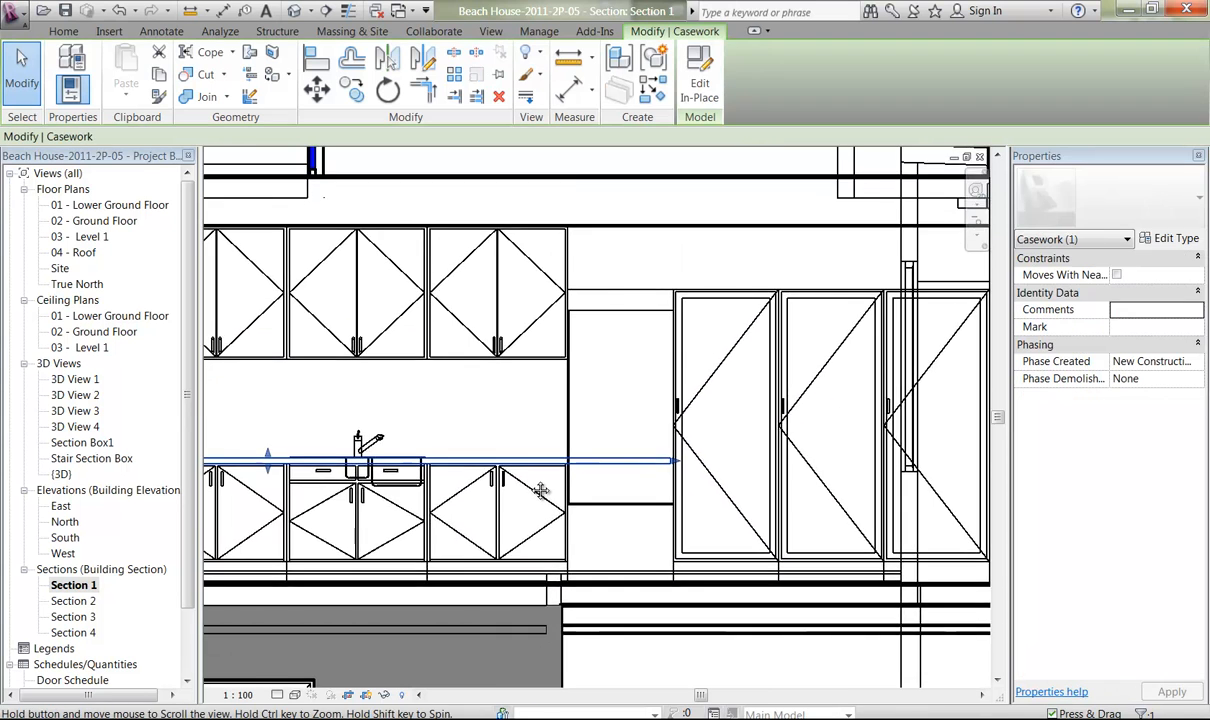
middle_click_drag(562, 436, 585, 665, "ctrl")
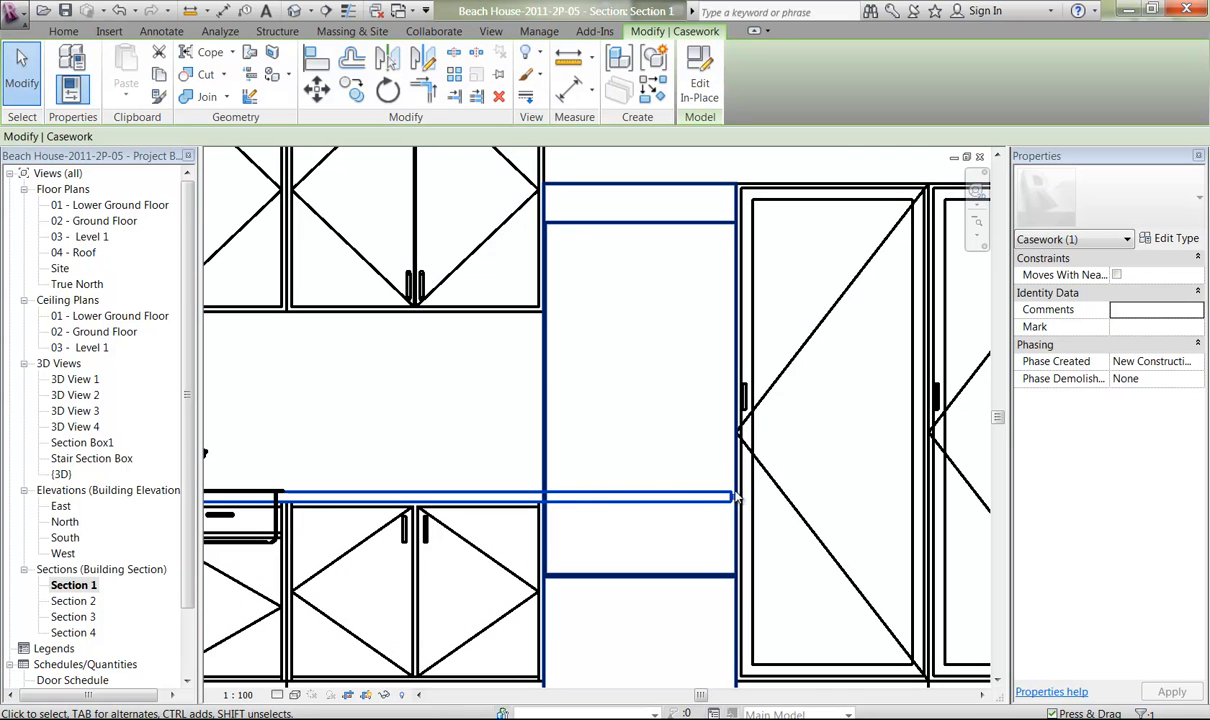
key("alt")
middle_click_drag(553, 488, 553, 658, "ctrl")
middle_click_drag(502, 522, 513, 410)
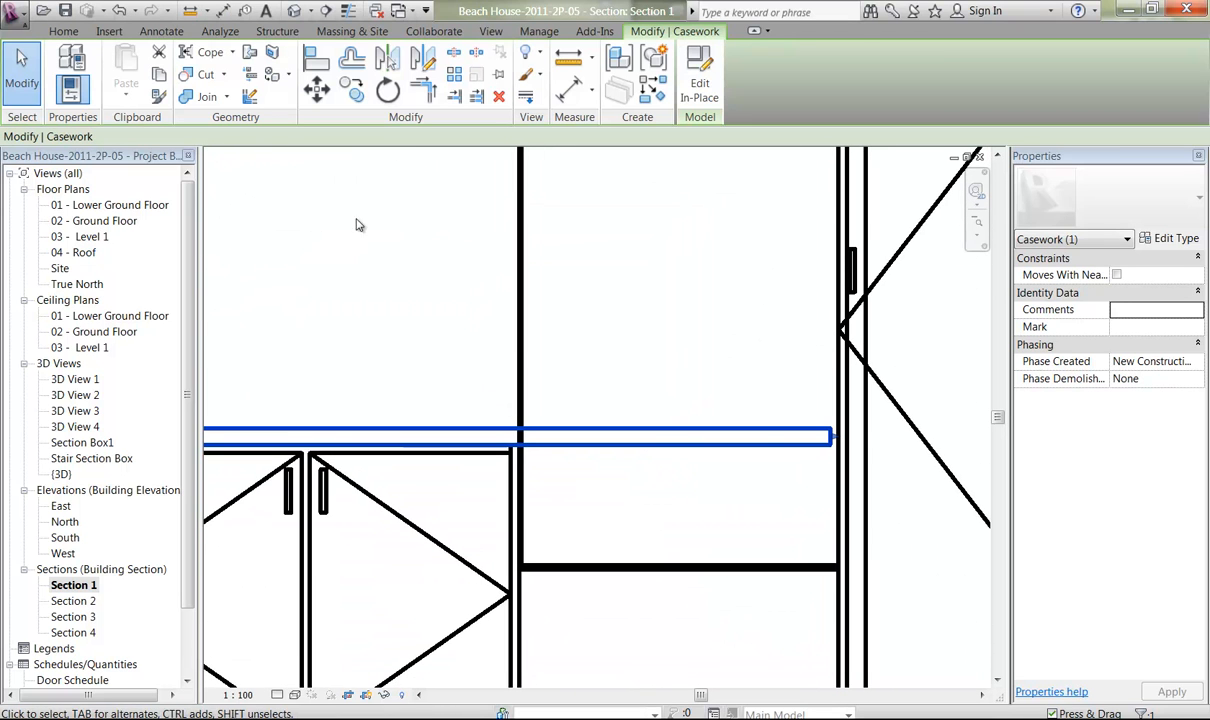
left_click(348, 10)
left_click(607, 399)
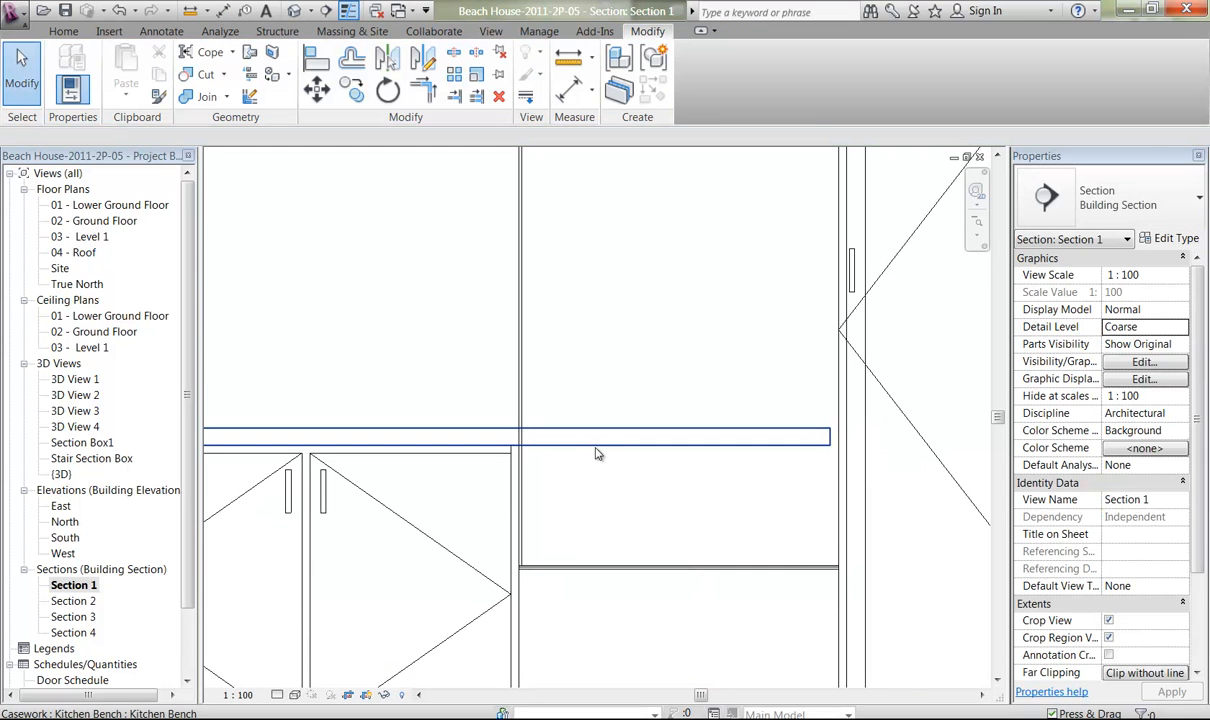
left_click(830, 436)
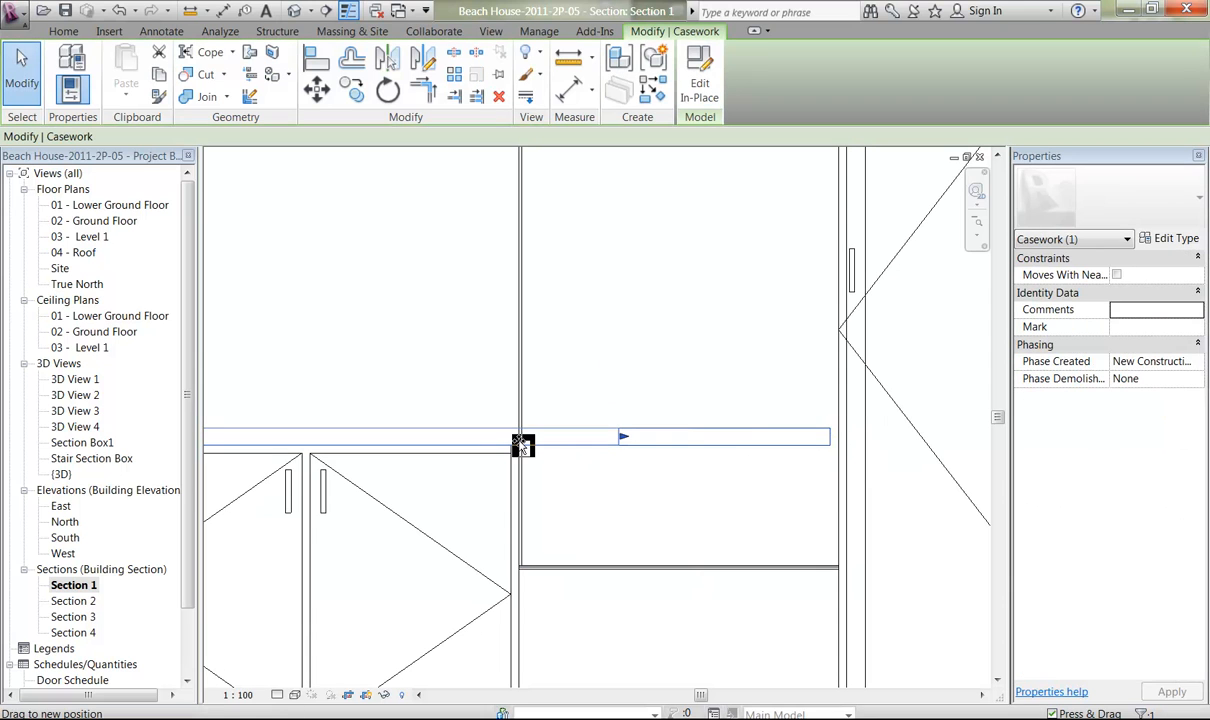
left_click_drag(519, 440, 519, 441)
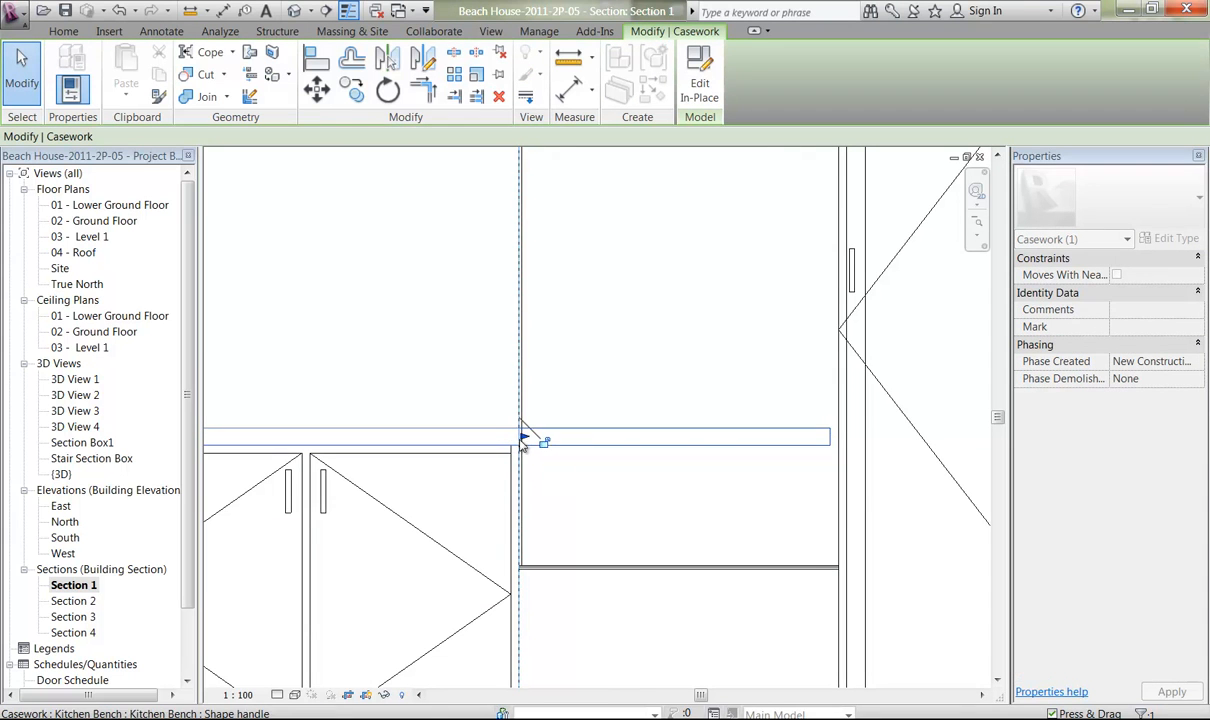
left_click(348, 11)
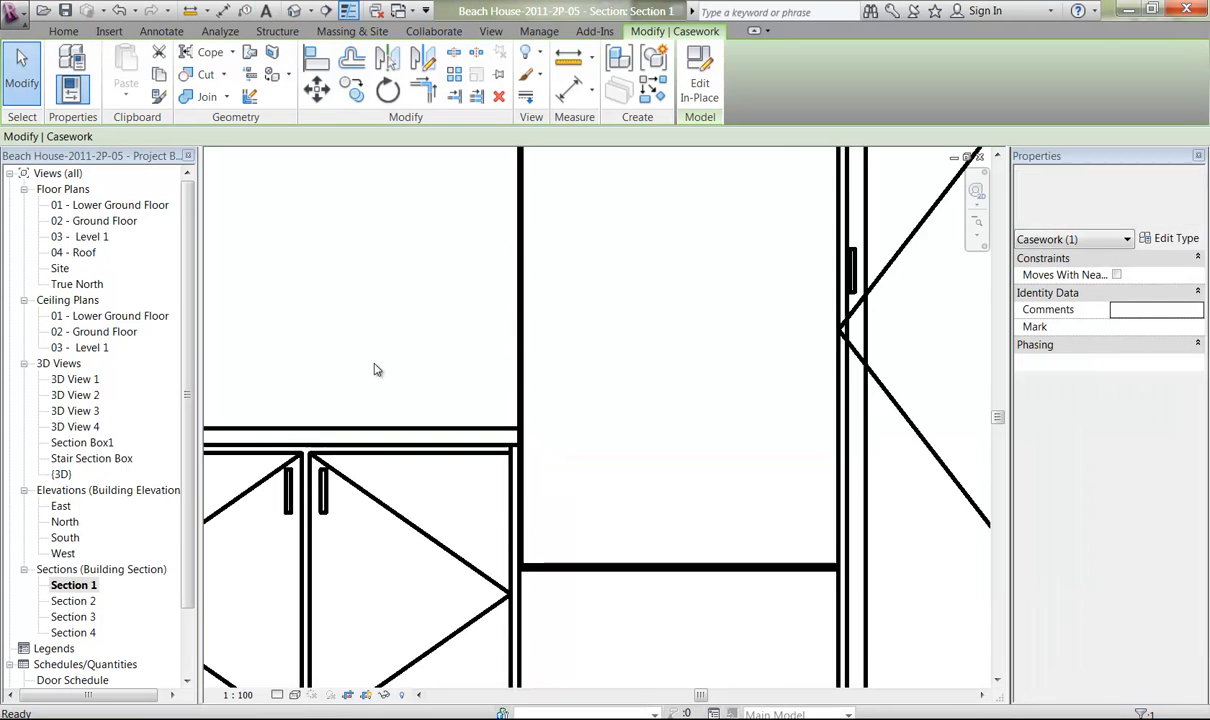
left_click(378, 320)
Open the Section Box1 3D view and examine where the sink's basins meet the kitchen bench.
middle_click_drag(400, 289, 797, 302)
middle_click_drag(555, 285, 803, 390, "ctrl")
scroll(558, 342, "down", 4)
scroll(574, 191, "down", 2)
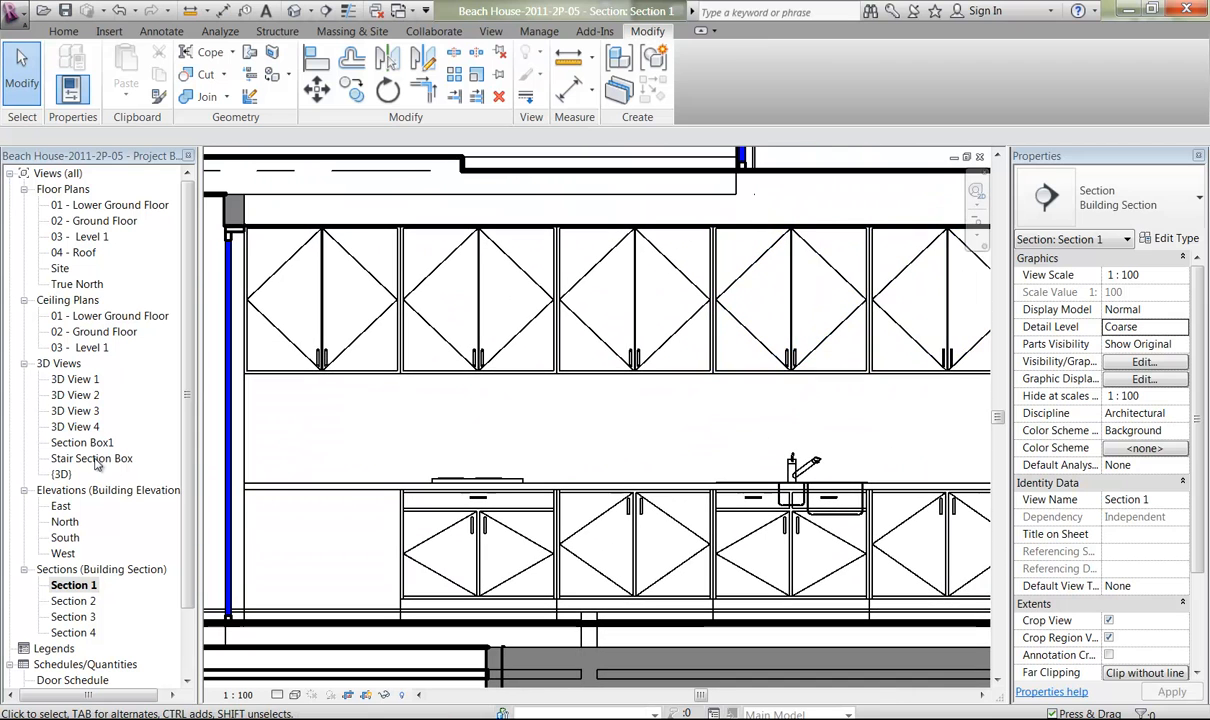
double_click(68, 446)
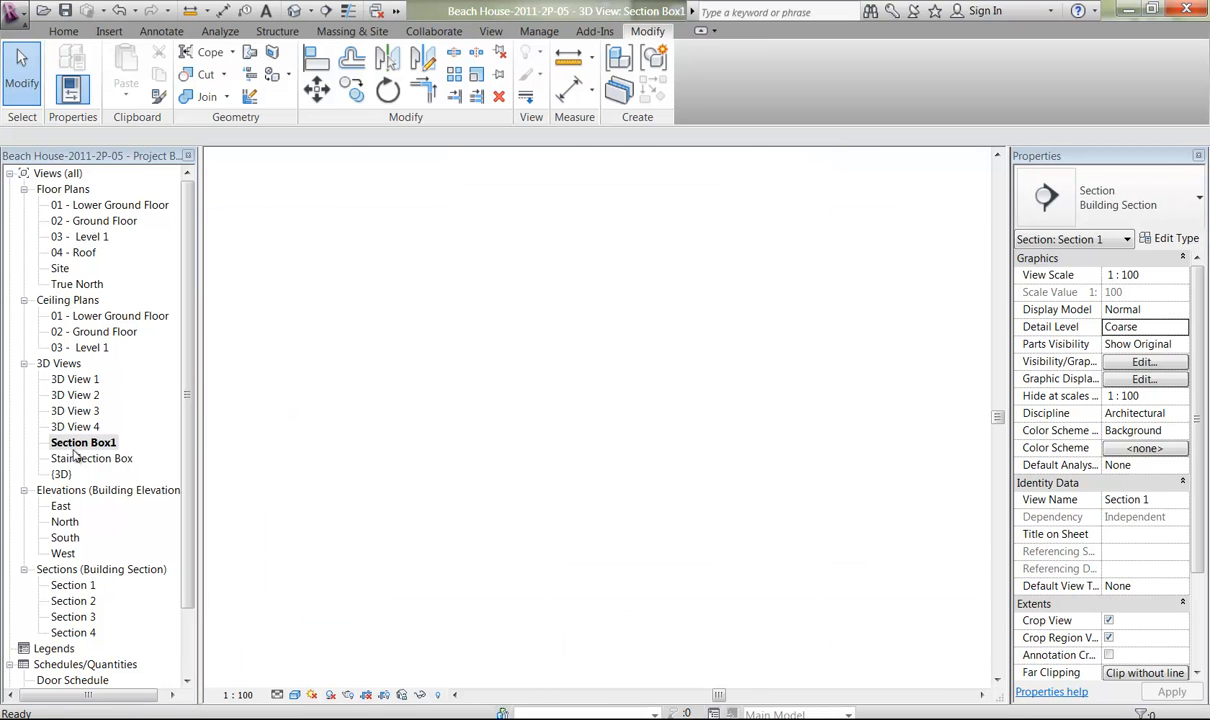
middle_click_drag(320, 508, 575, 483)
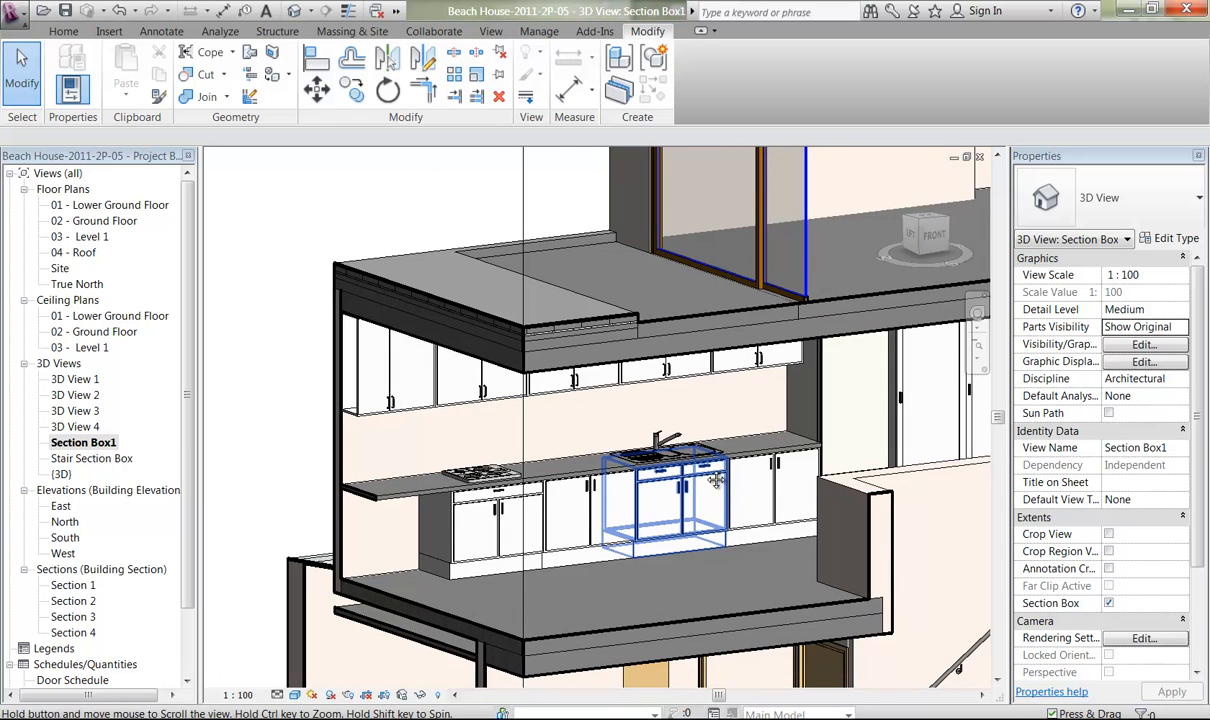
middle_click_drag(672, 500, 630, 500)
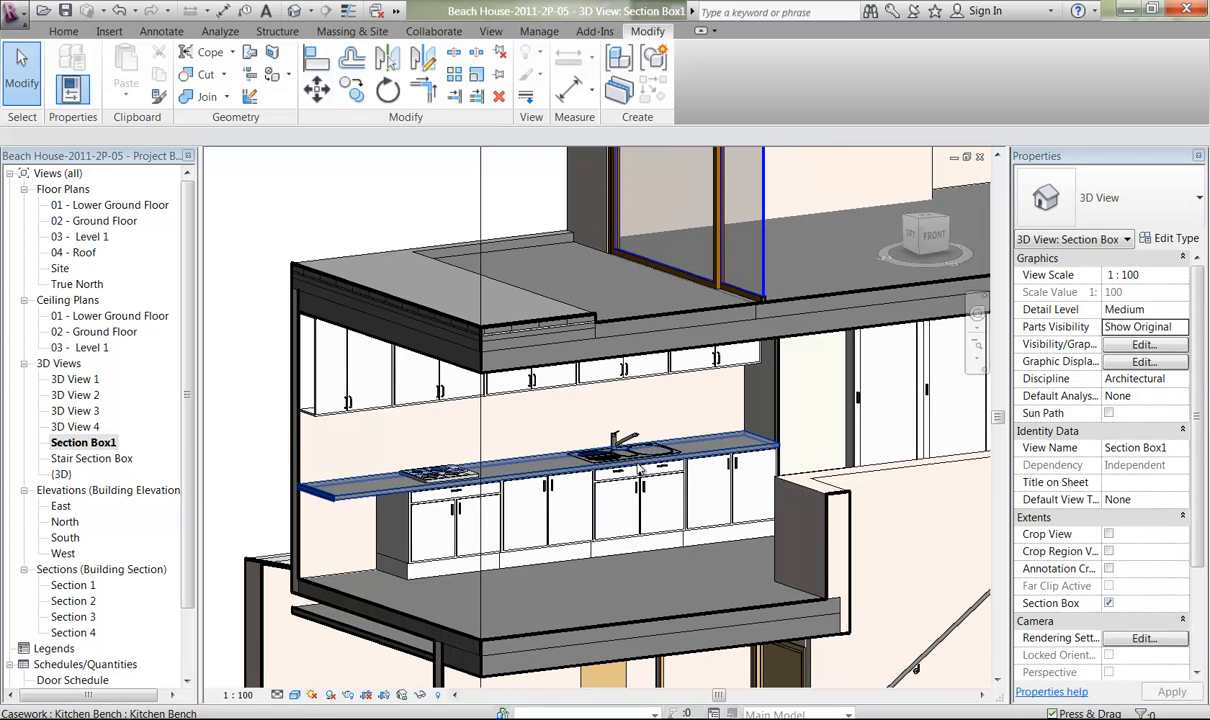
middle_click_drag(631, 422, 626, 472, "ctrl")
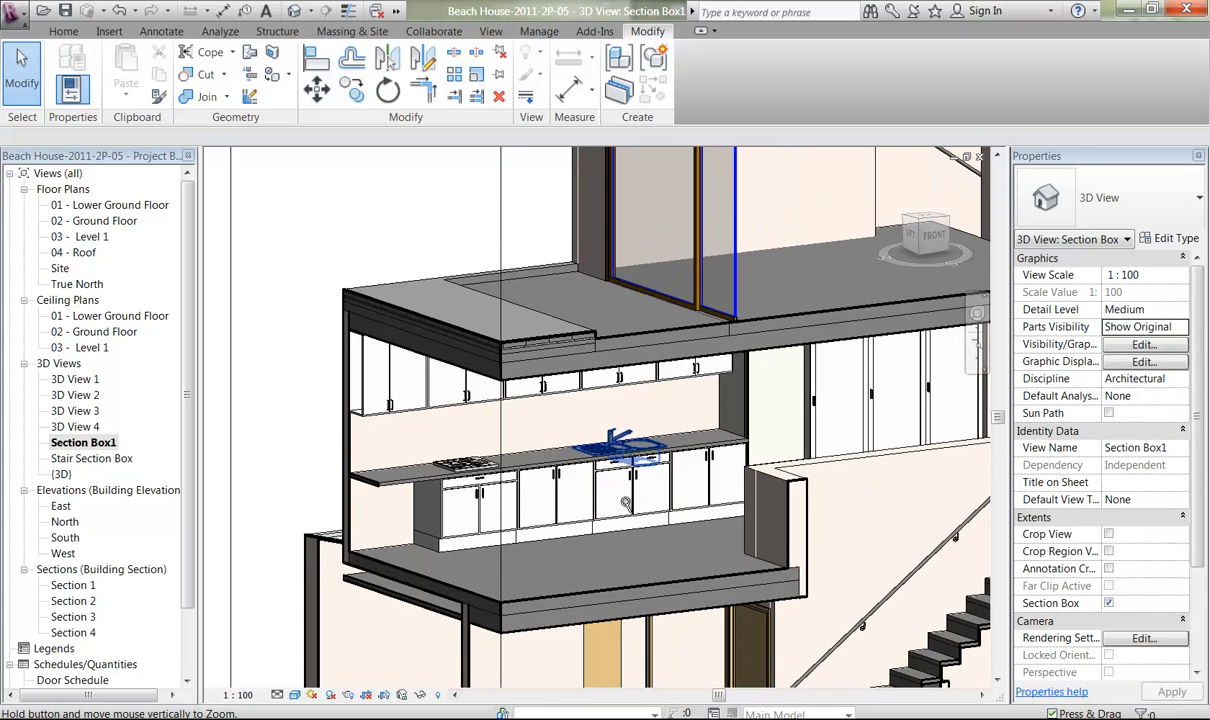
scroll(620, 500, "up", 5)
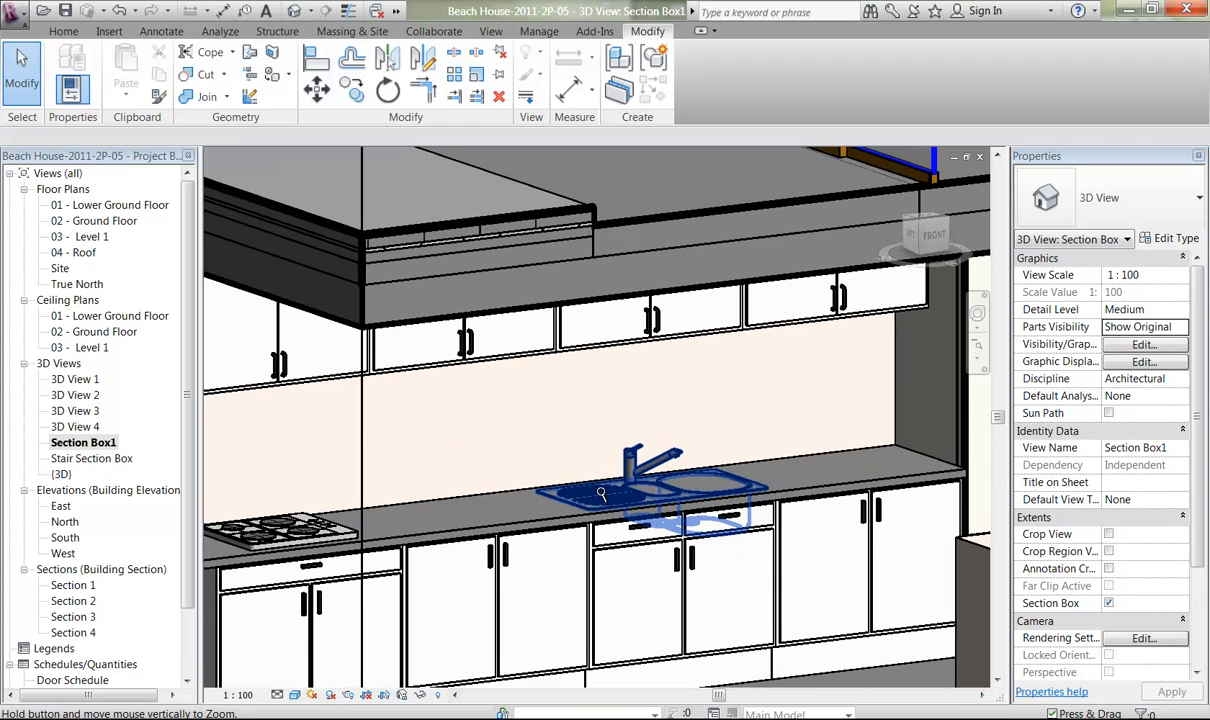
key("alt")
middle_click_drag(598, 512, 598, 608, "ctrl")
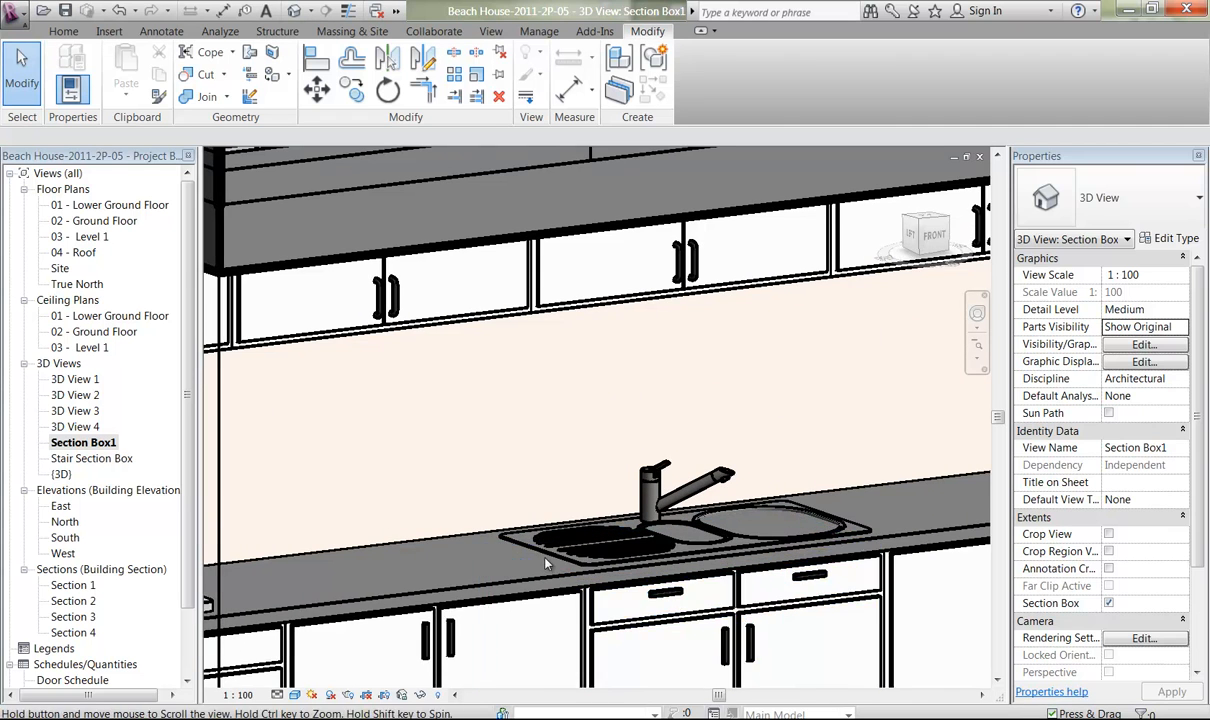
middle_click_drag(688, 568, 634, 554)
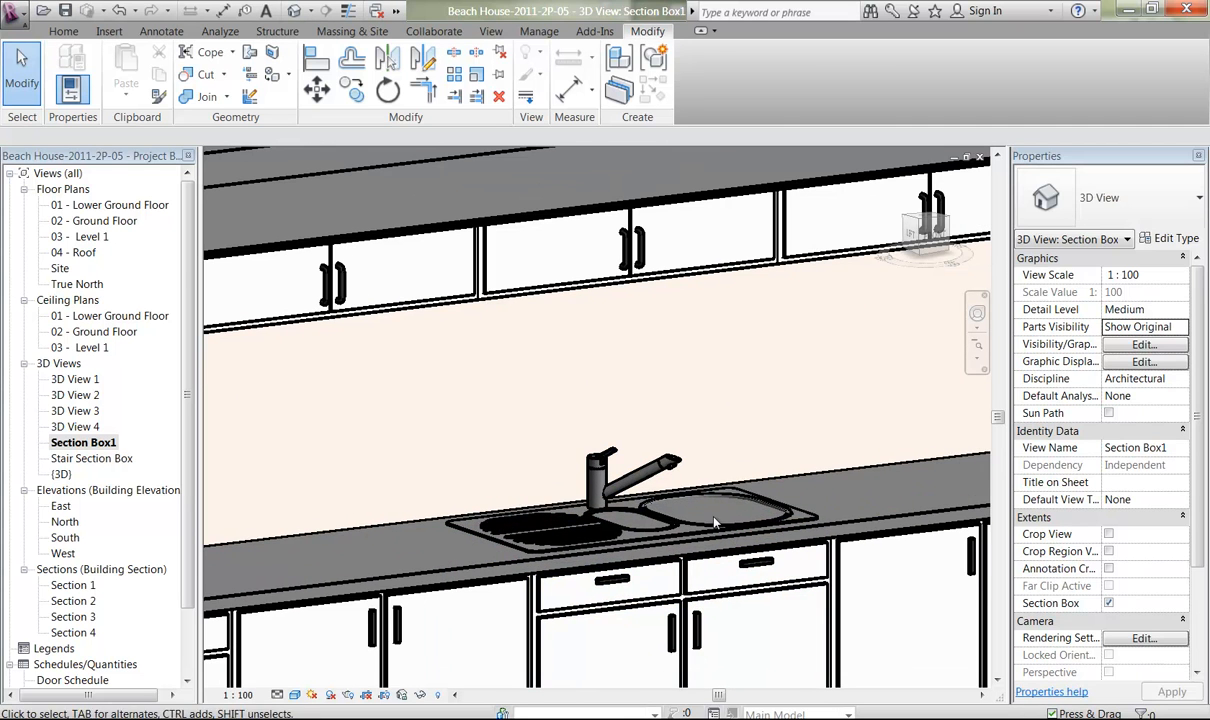
Edit the kitchen bench in place in the 02 - Ground Floor plan and open its extrusion sketch.
left_click(879, 515)
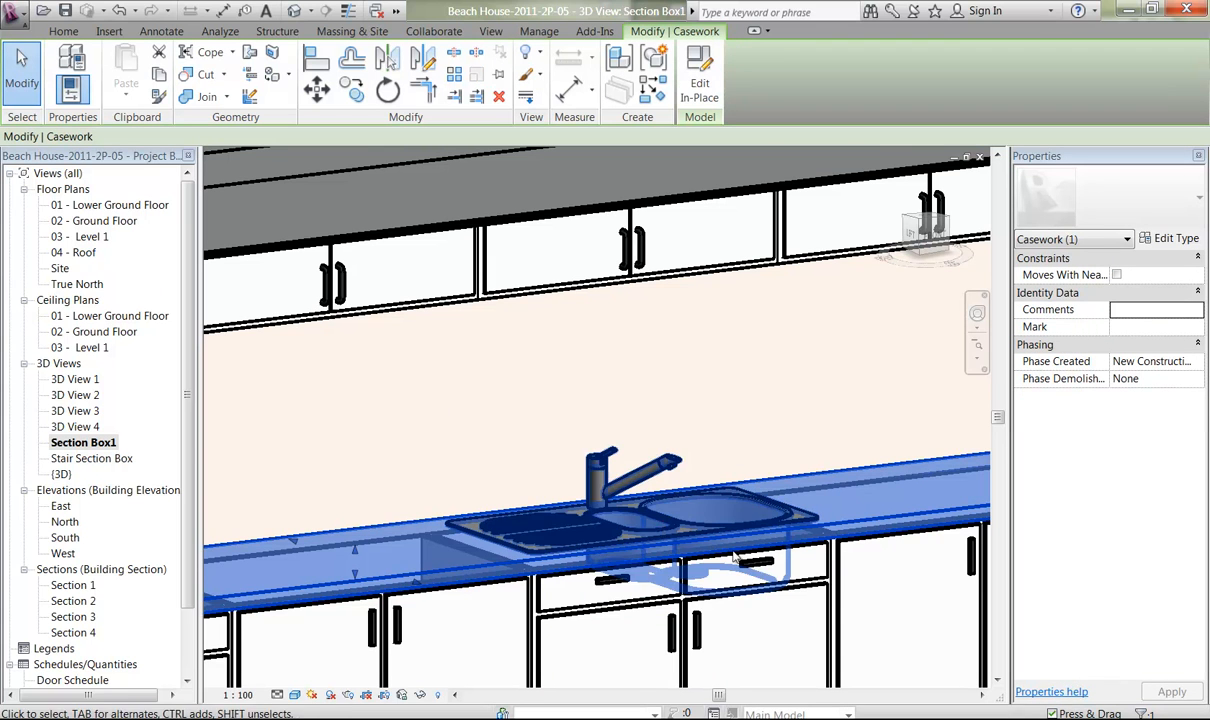
double_click(90, 221)
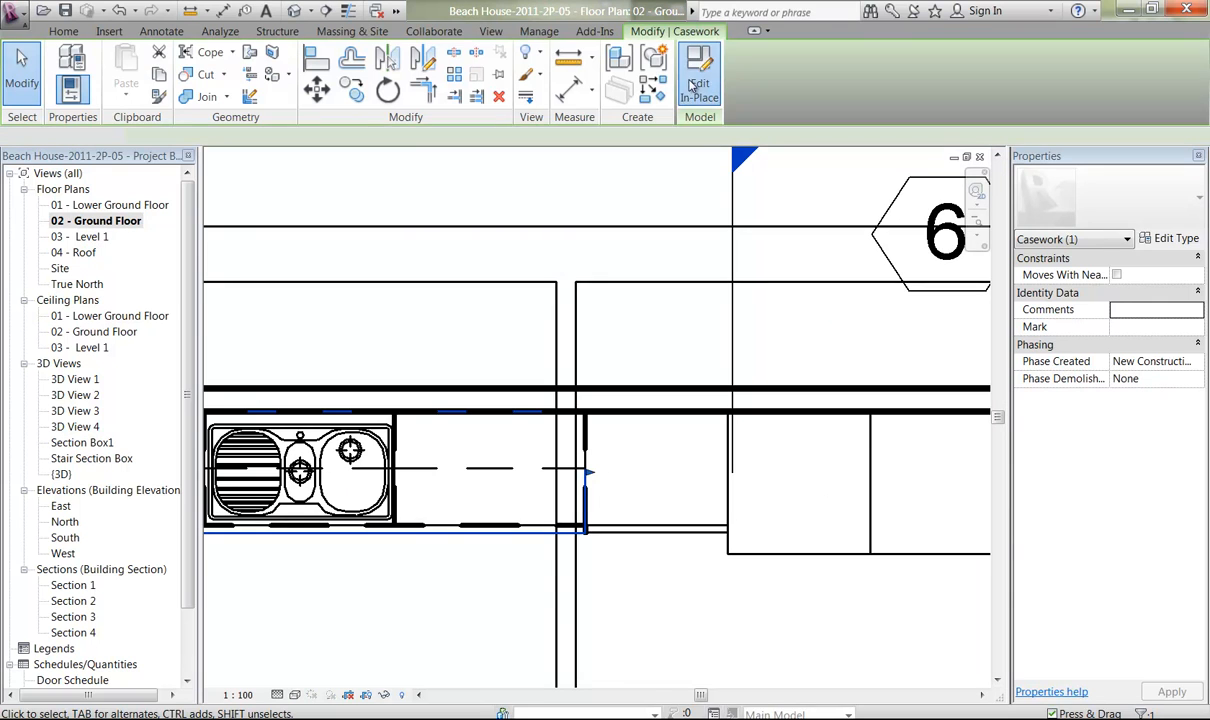
left_click(697, 87)
middle_click_drag(215, 545, 427, 543)
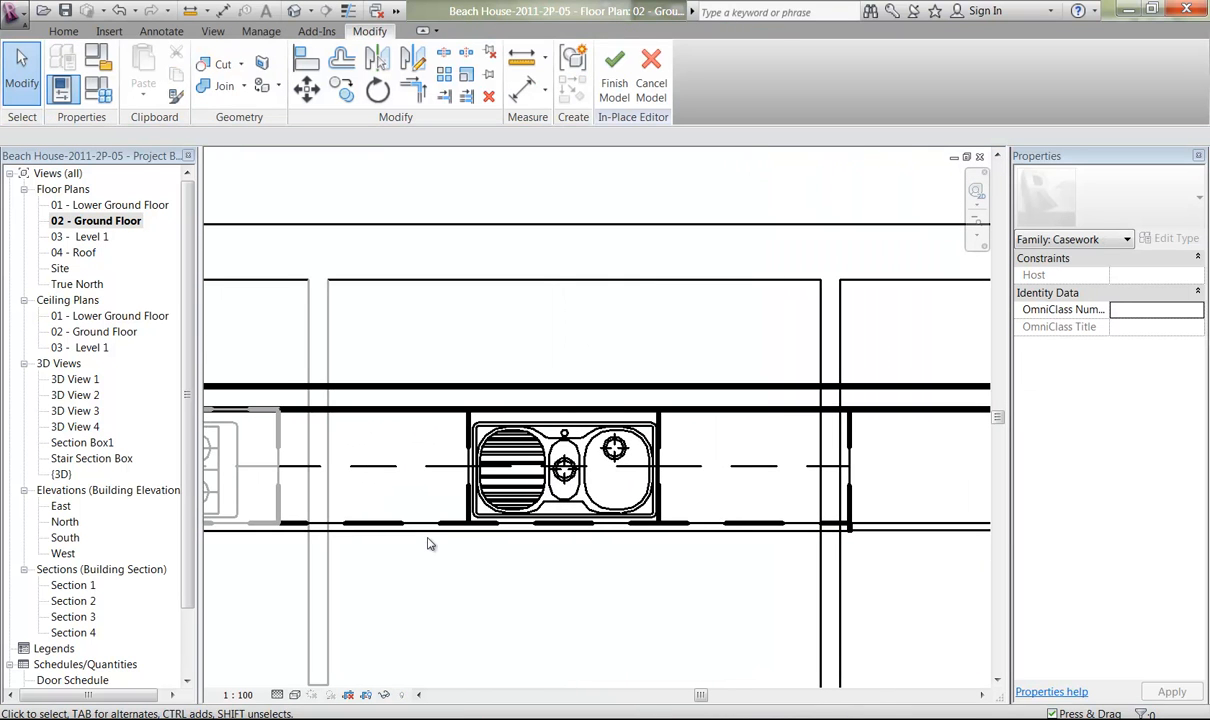
left_click(421, 537)
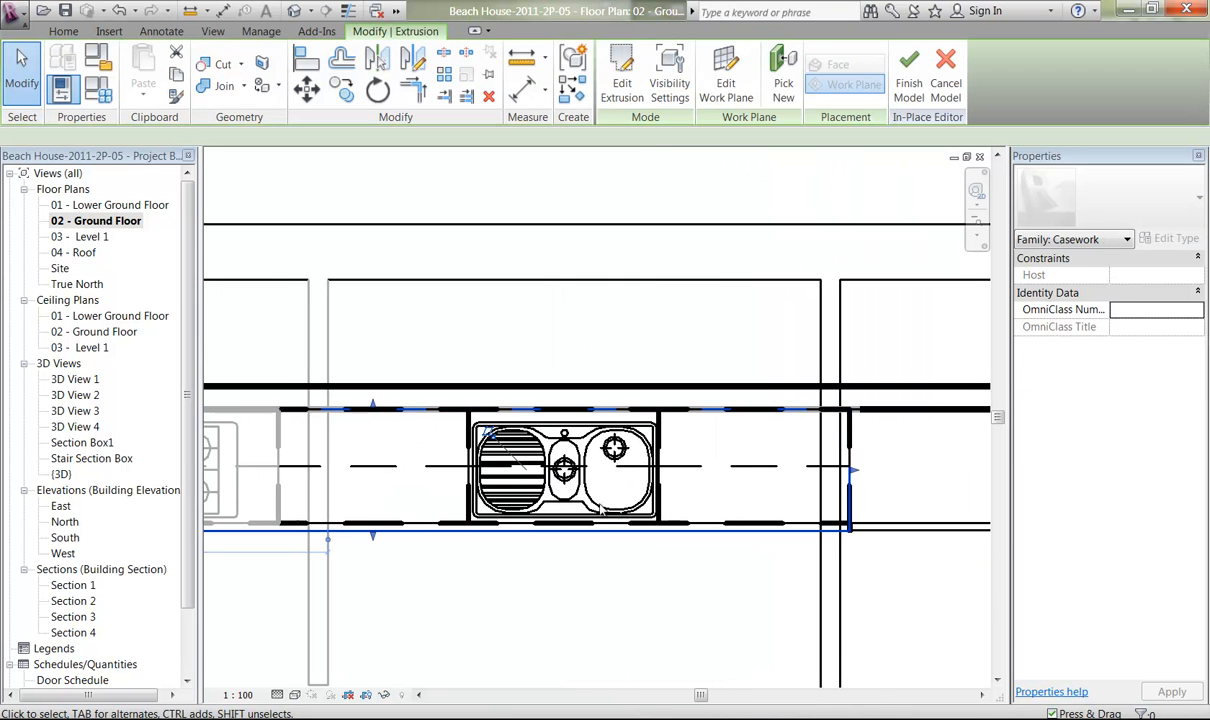
left_click(620, 86)
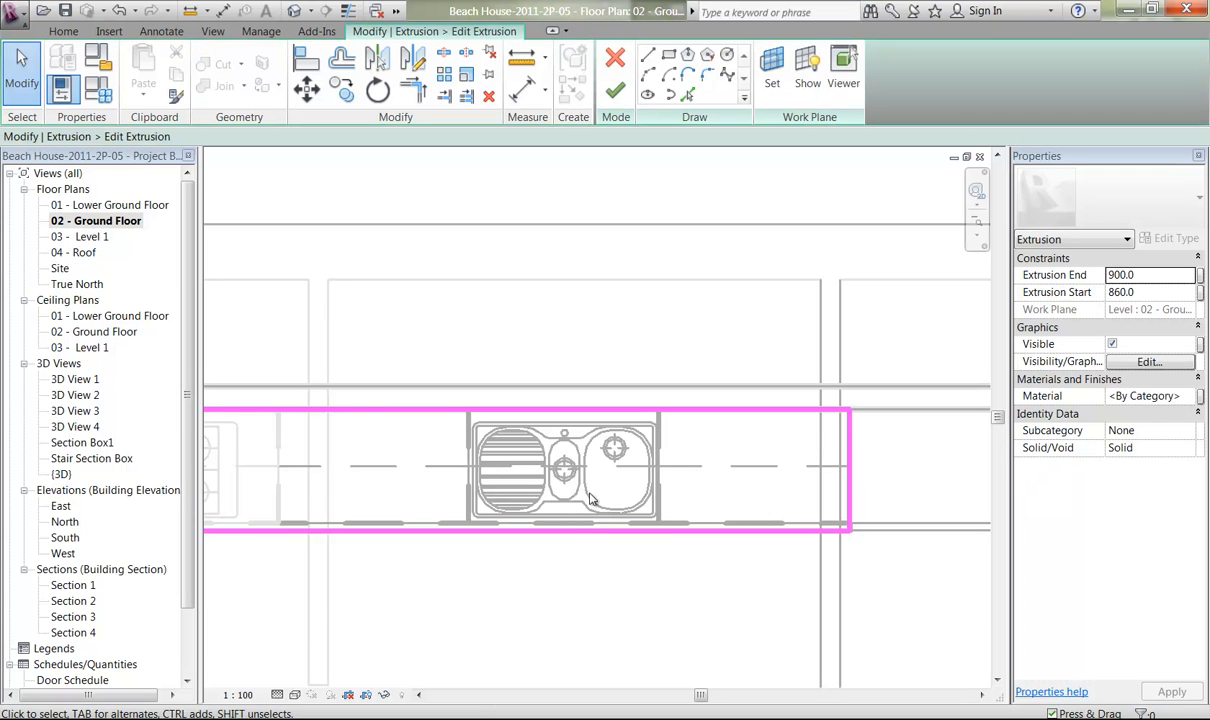
Cut a rectangular opening about 917 × 452 mm in the bench just inside the sink's outer rim, and finish the sketch and in-place model.
scroll(591, 500, "up", 4)
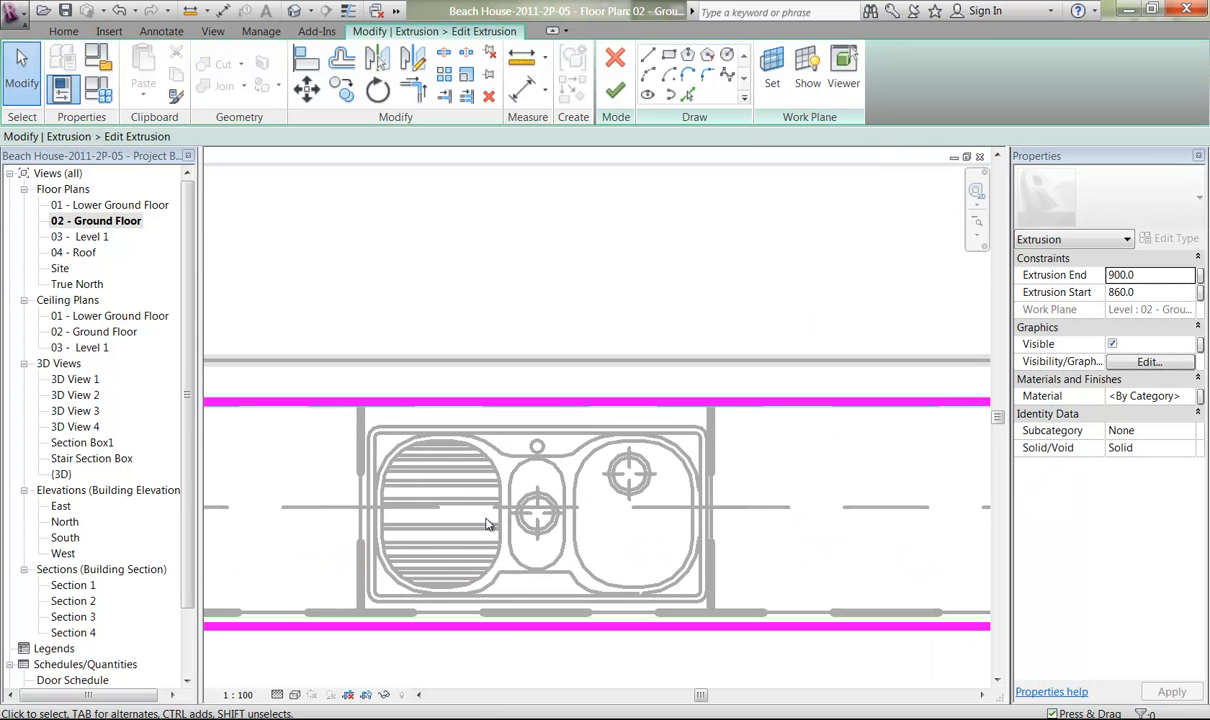
middle_click_drag(488, 523, 432, 478)
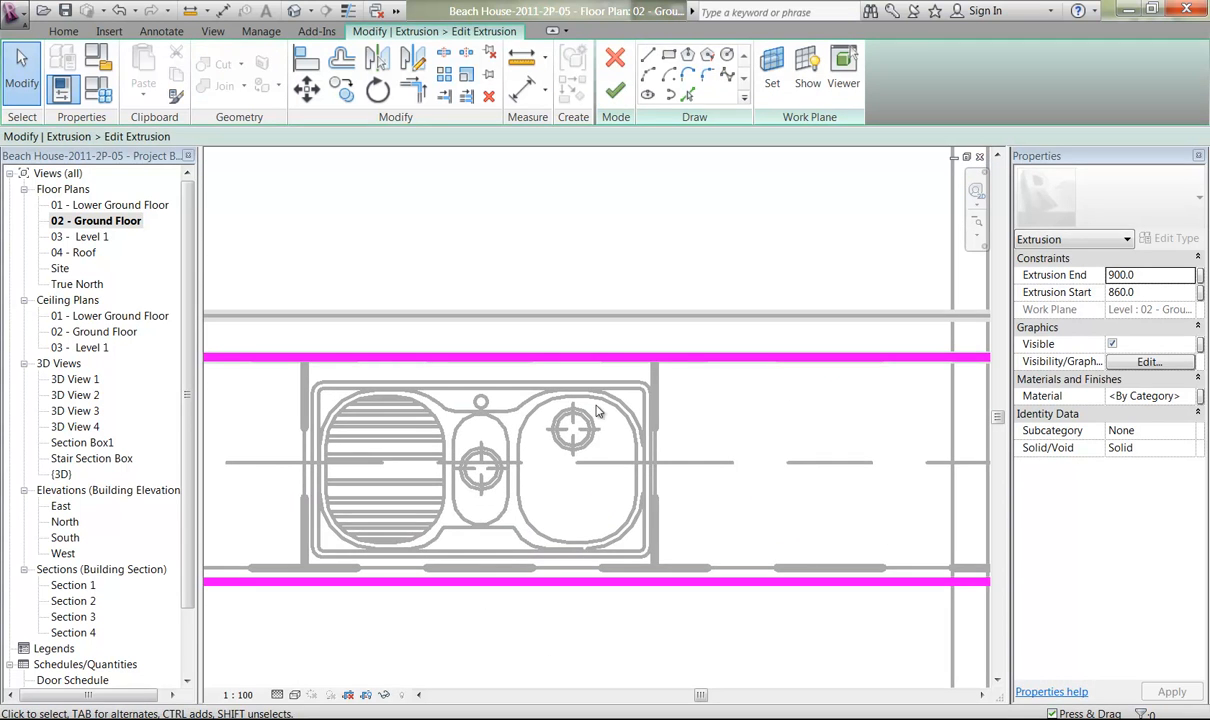
middle_click_drag(472, 498, 446, 599, "ctrl")
key("alt")
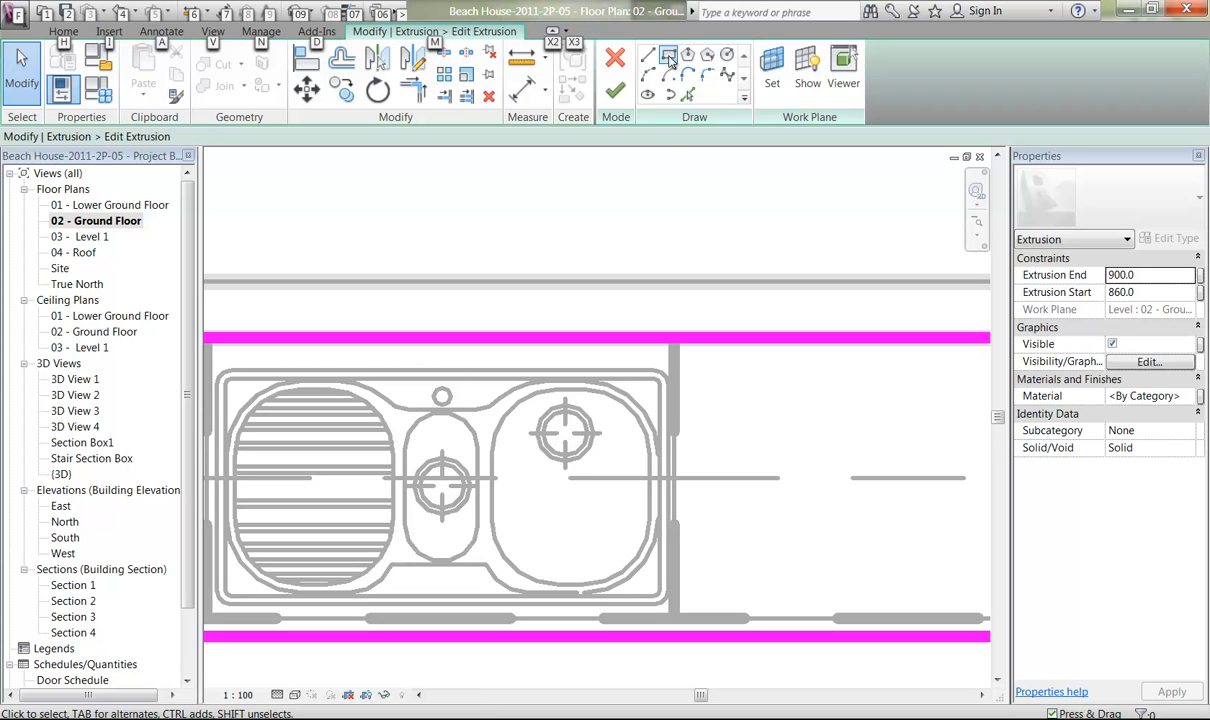
left_click(668, 56)
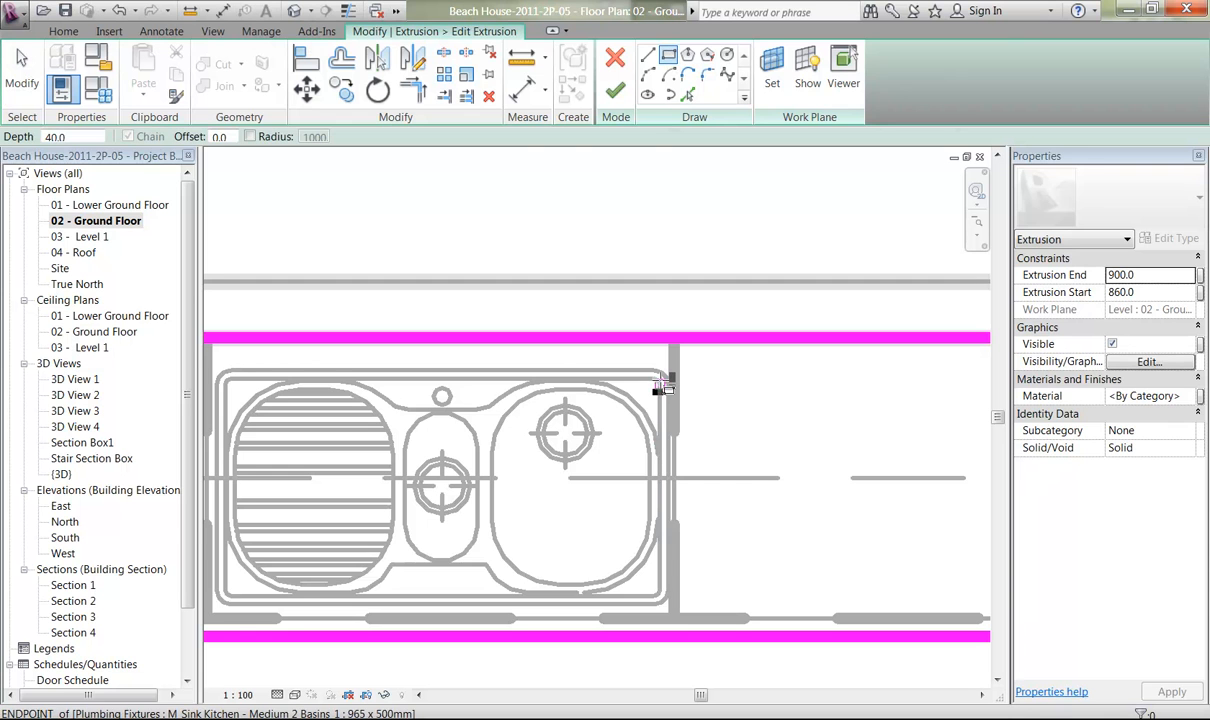
left_click(660, 384)
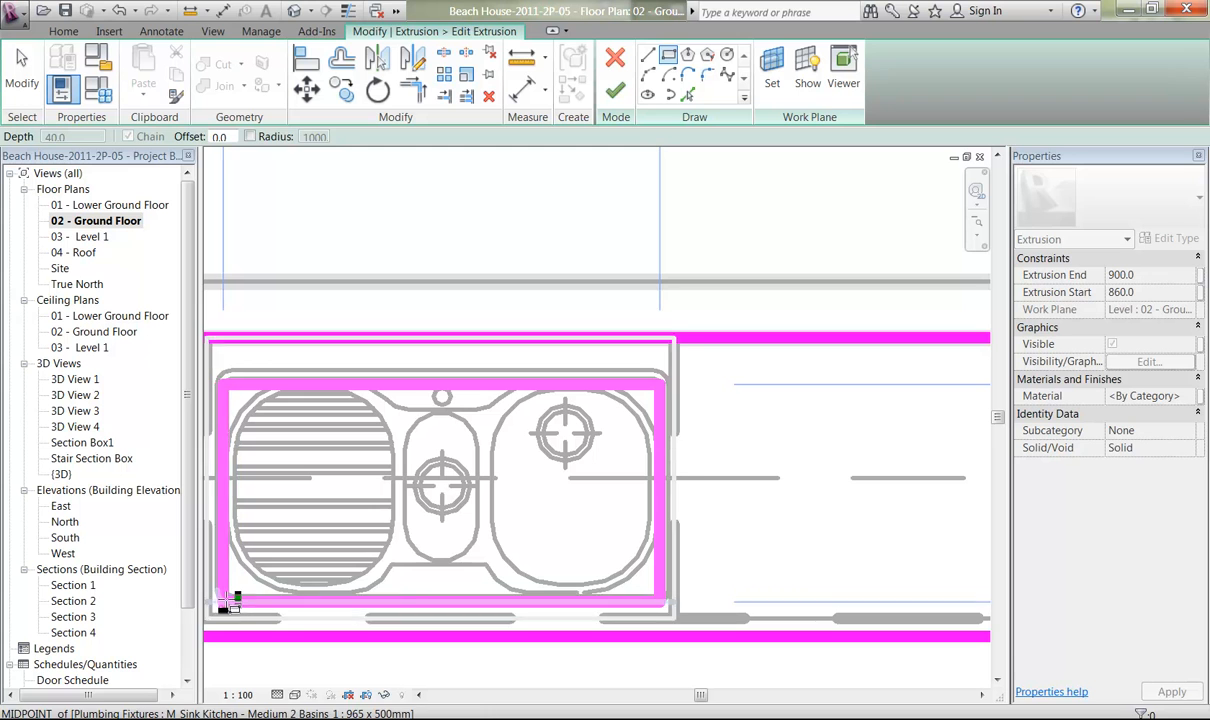
left_click(229, 604)
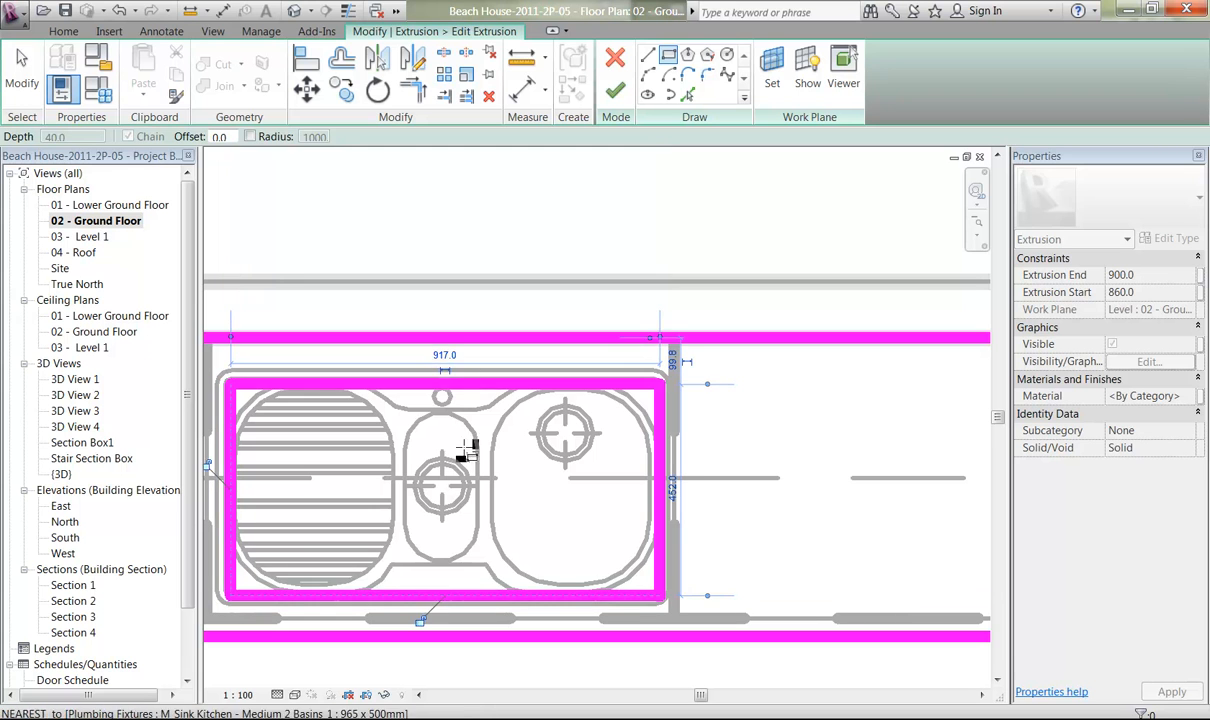
mouse_move(386, 512)
middle_mouse_down()
mouse_move(420, 470)
mouse_move(598, 460)
middle_mouse_up()
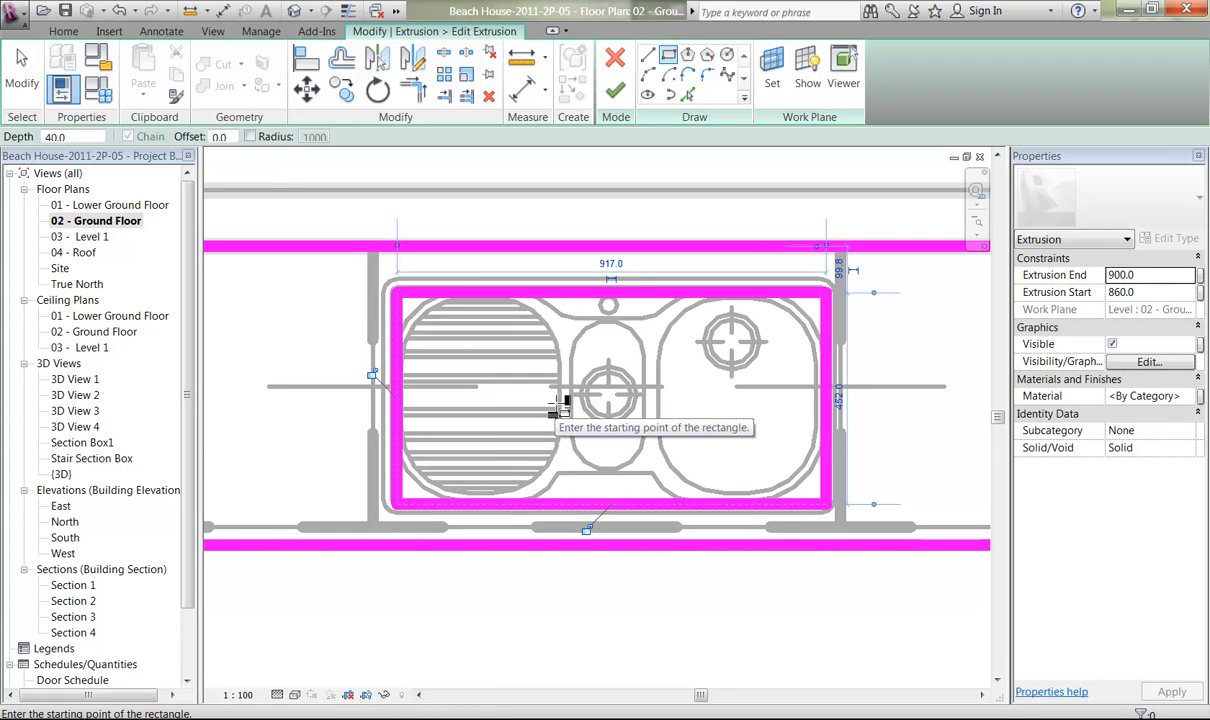
left_click(615, 92)
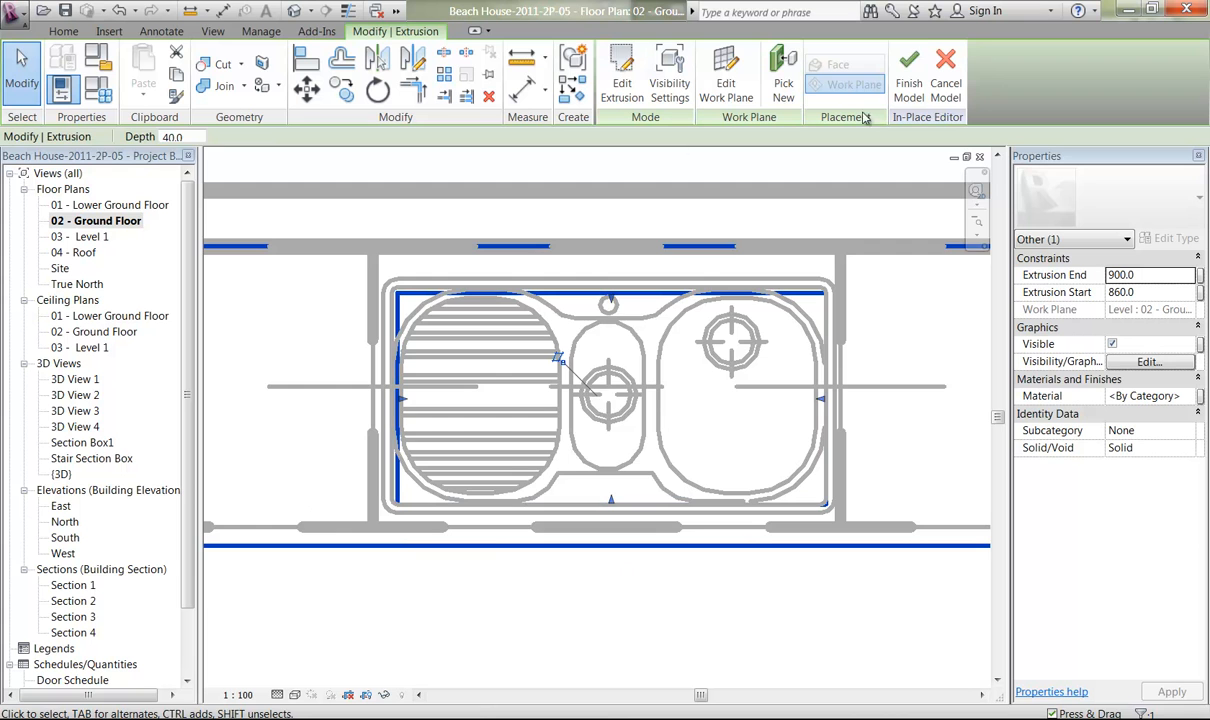
left_click(909, 75)
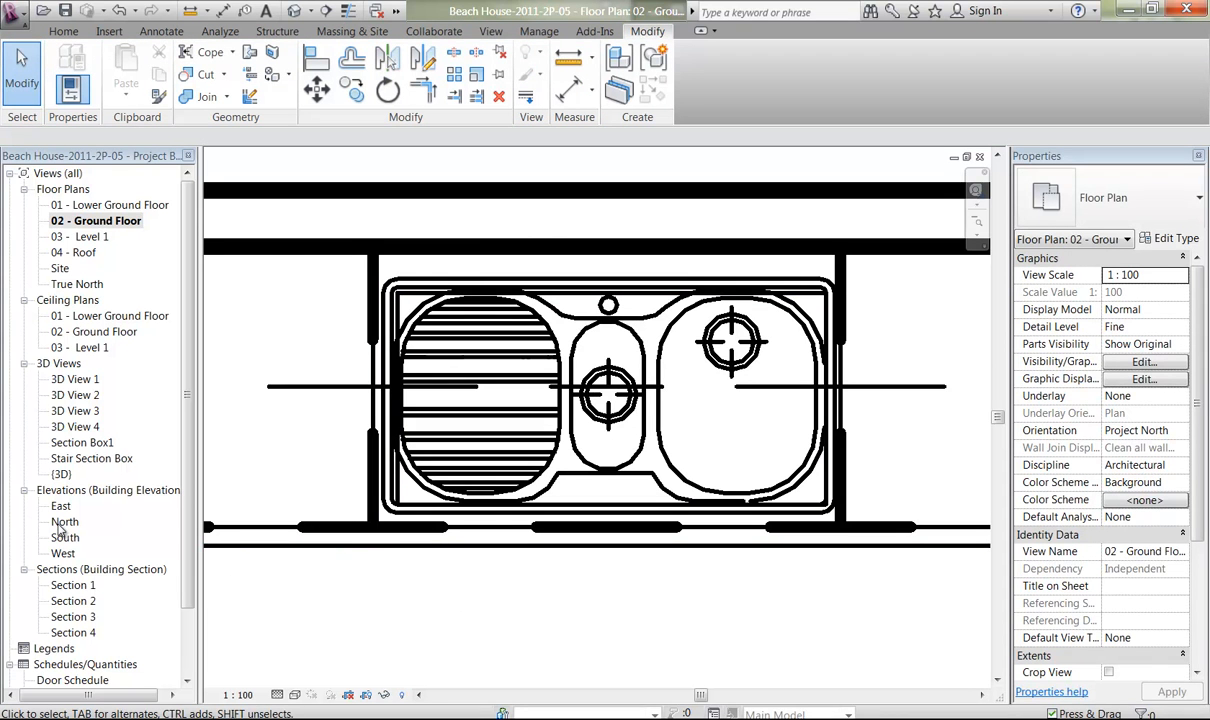
Inspect the sink opening and the complete run of kitchen units from several angles in the Section Box1 3D view.
double_click(78, 442)
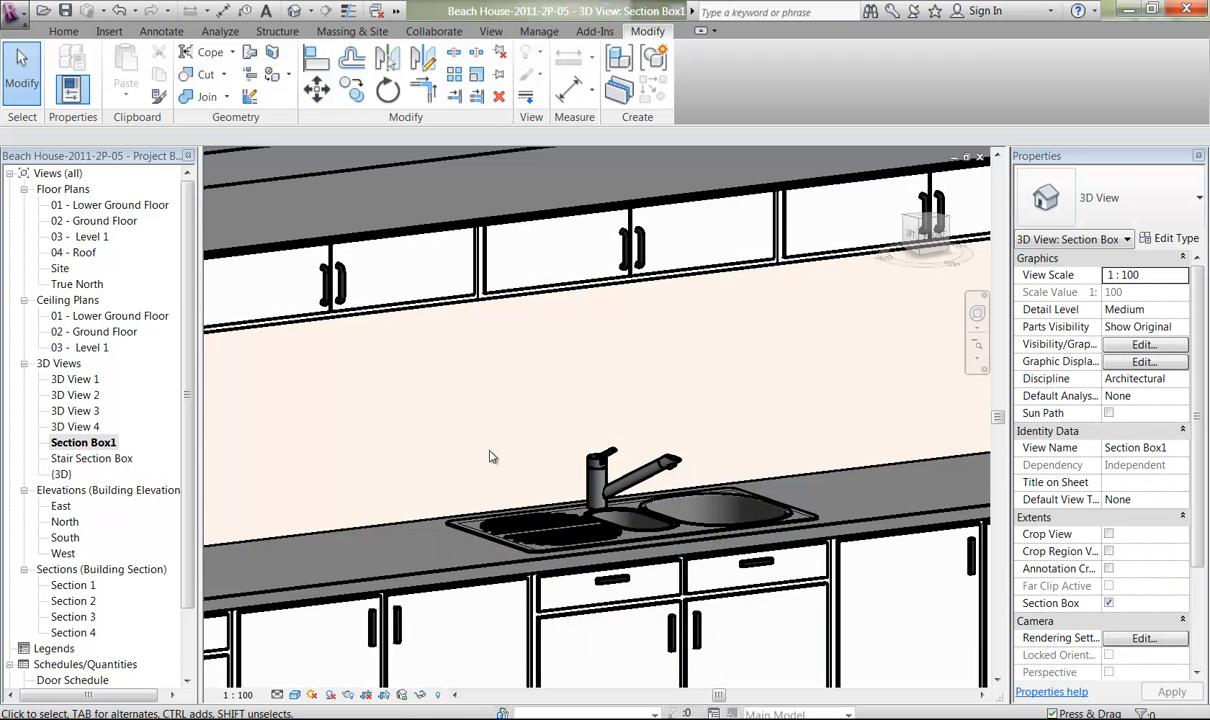
middle_click_drag(513, 440, 488, 399)
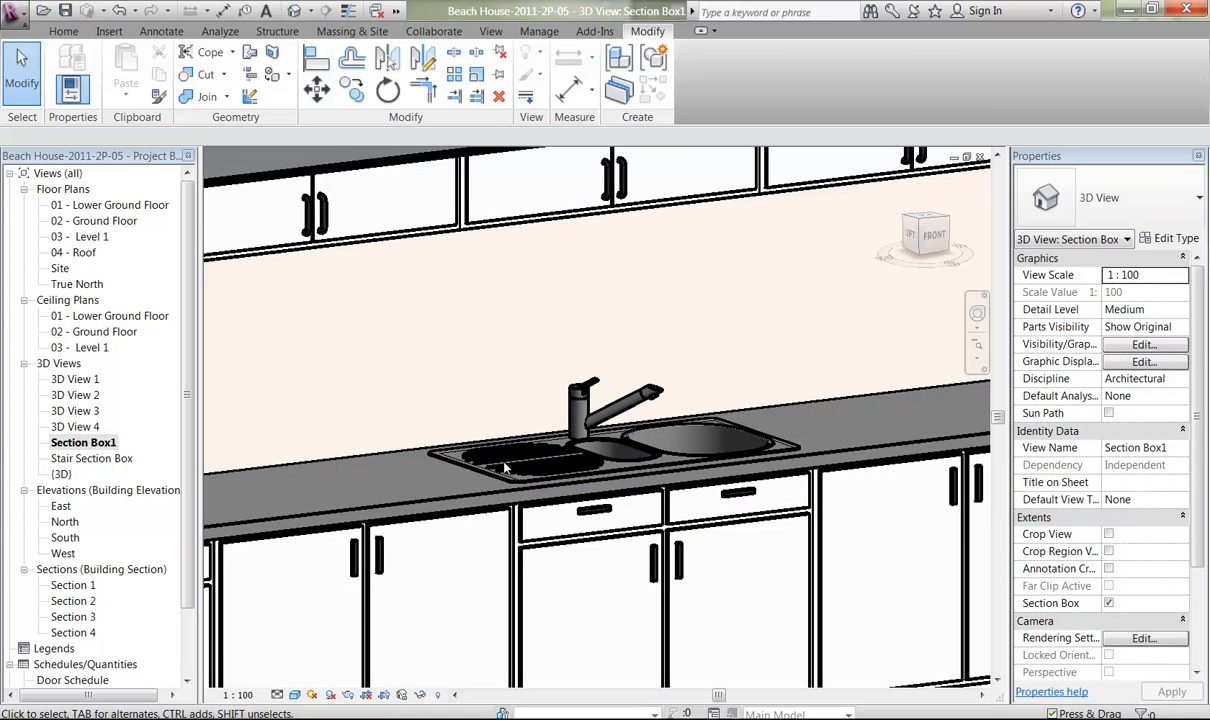
middle_click_drag(500, 400, 716, 397, "ctrl")
key("alt")
mouse_move(657, 321)
middle_mouse_down("ctrl")
mouse_move(656, 308)
mouse_move(654, 338)
middle_mouse_up("ctrl")
middle_click_drag(635, 380, 612, 413)
left_click(467, 478)
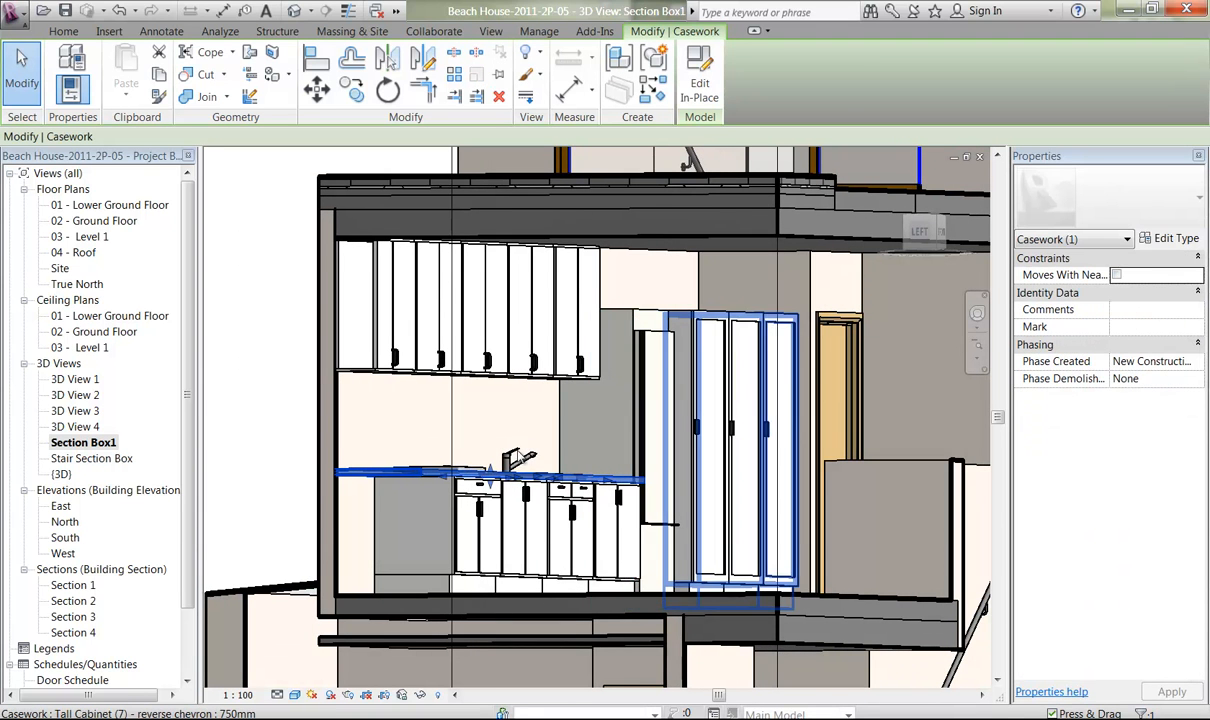
middle_click_drag(506, 456, 453, 467, "shift")
key("Escape")
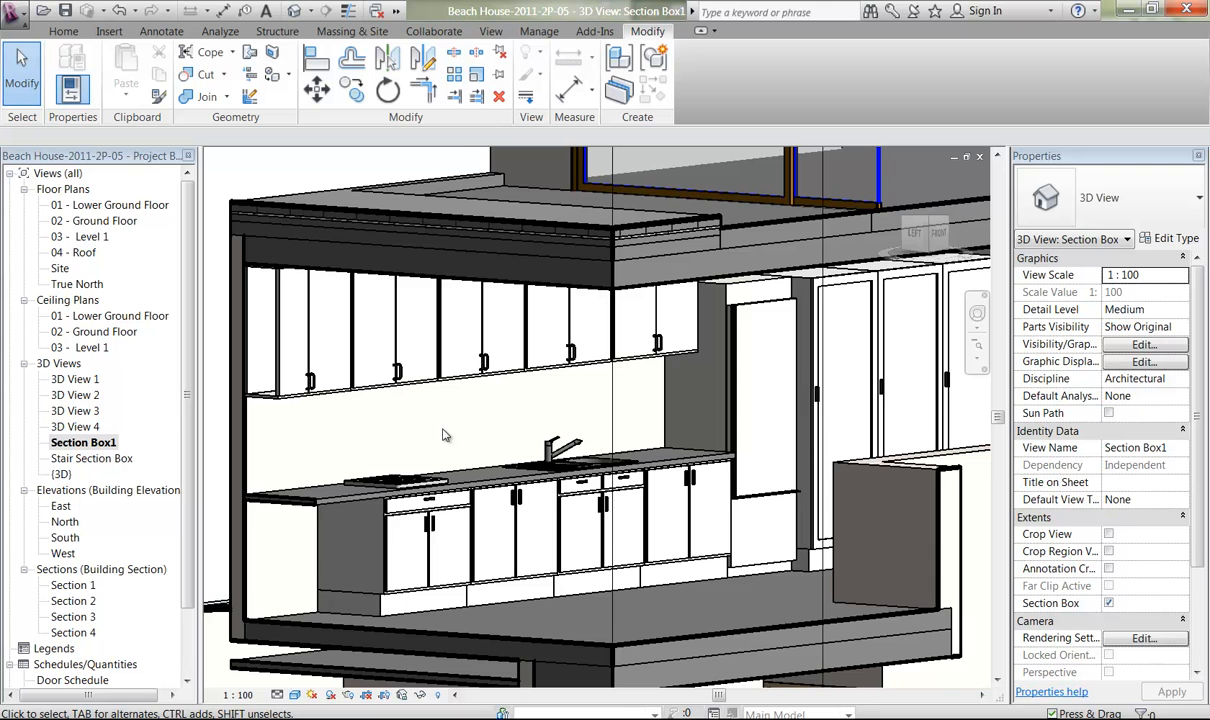
middle_click_drag(395, 402, 322, 437)
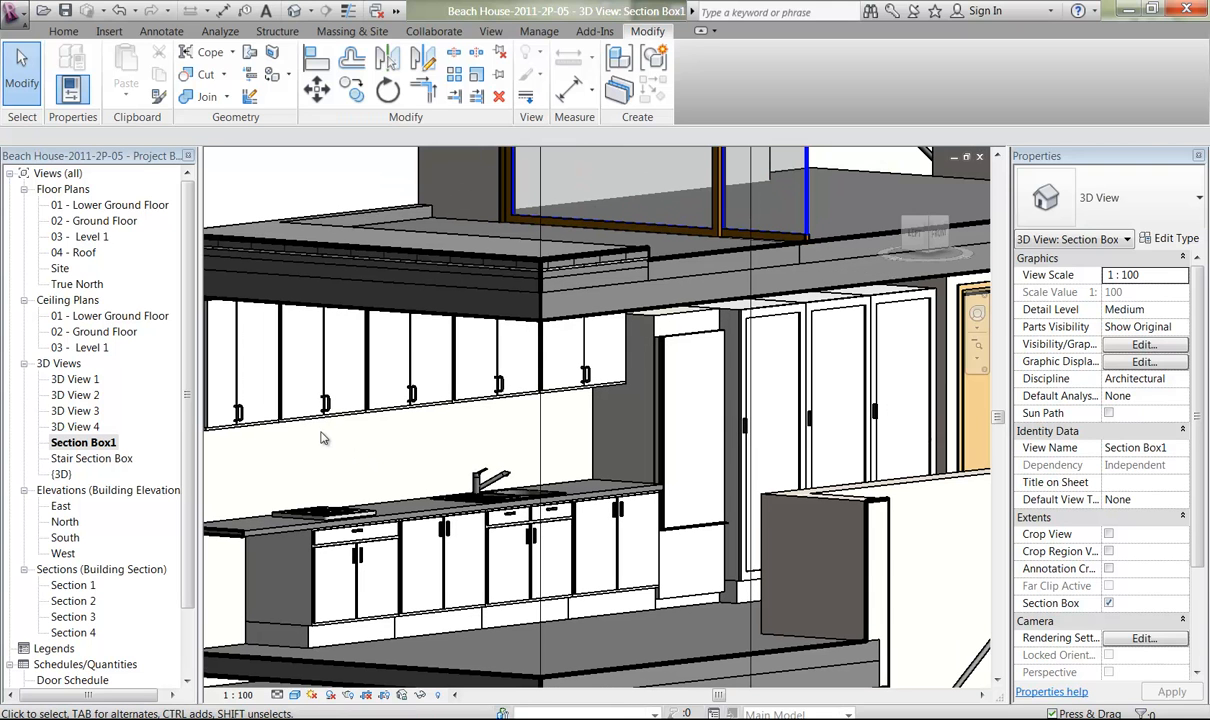